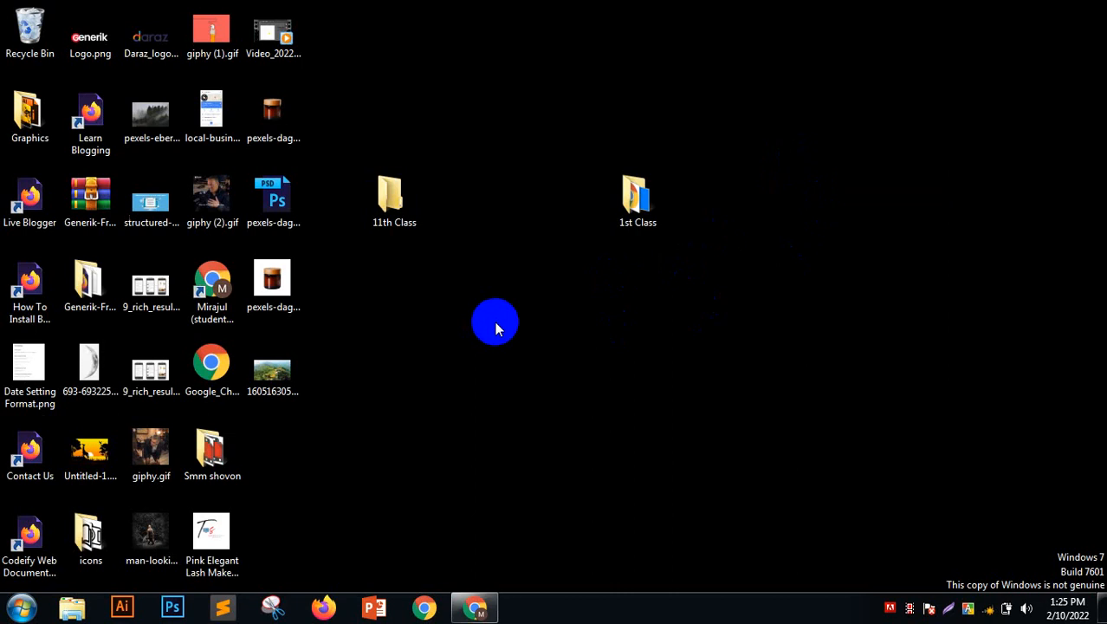
Search for 'wordpress wikipedia' from Chrome's address bar
{"action": "left_click", "coordinate": [472, 609]}
{"action": "left_click", "coordinate": [255, 43]}
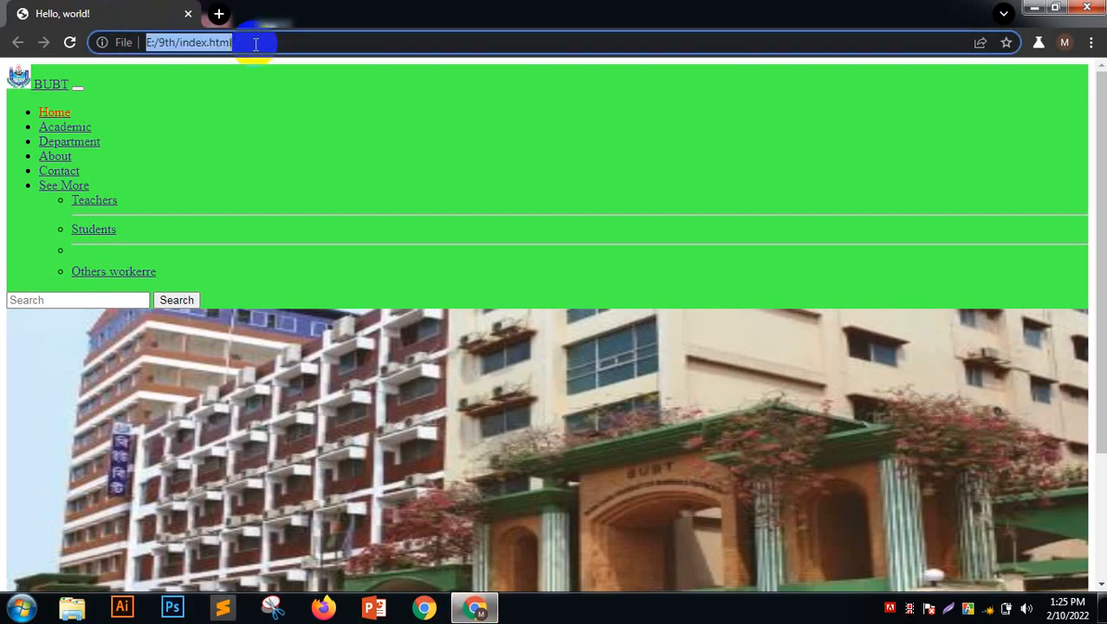
{"action": "type", "text": "wordpr"}
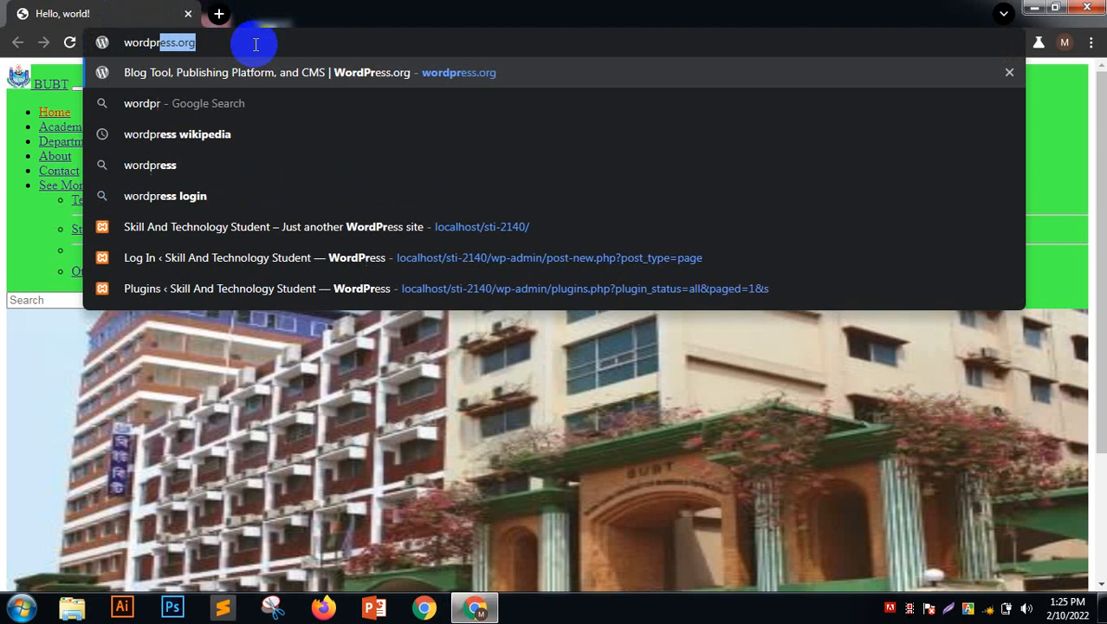
{"action": "type", "text": "ess wikipedia"}
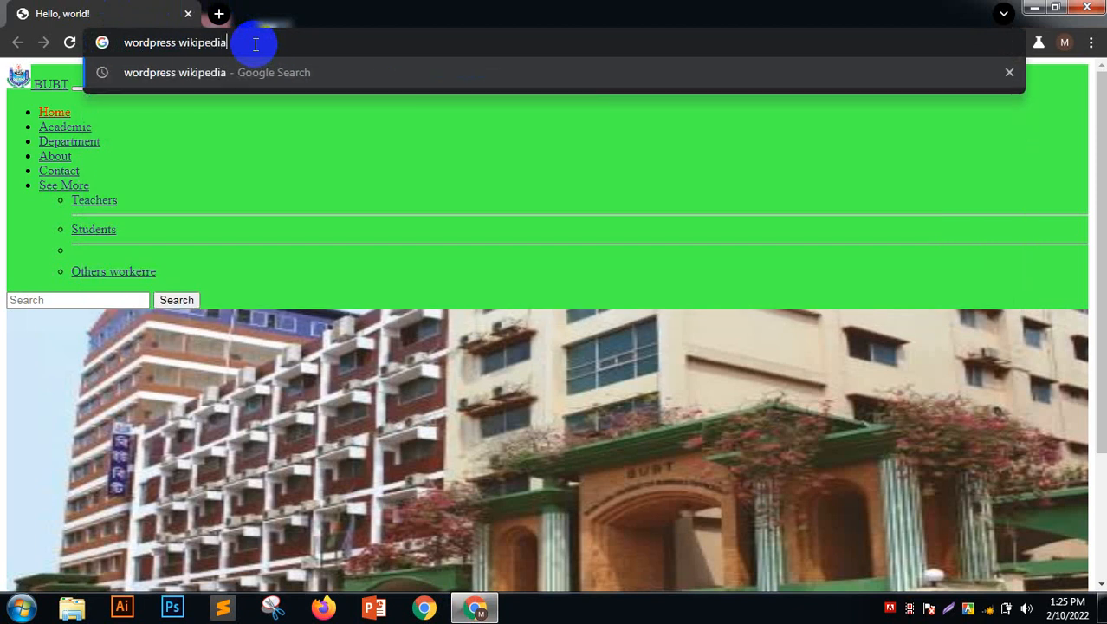
{"action": "key", "text": "Return"}
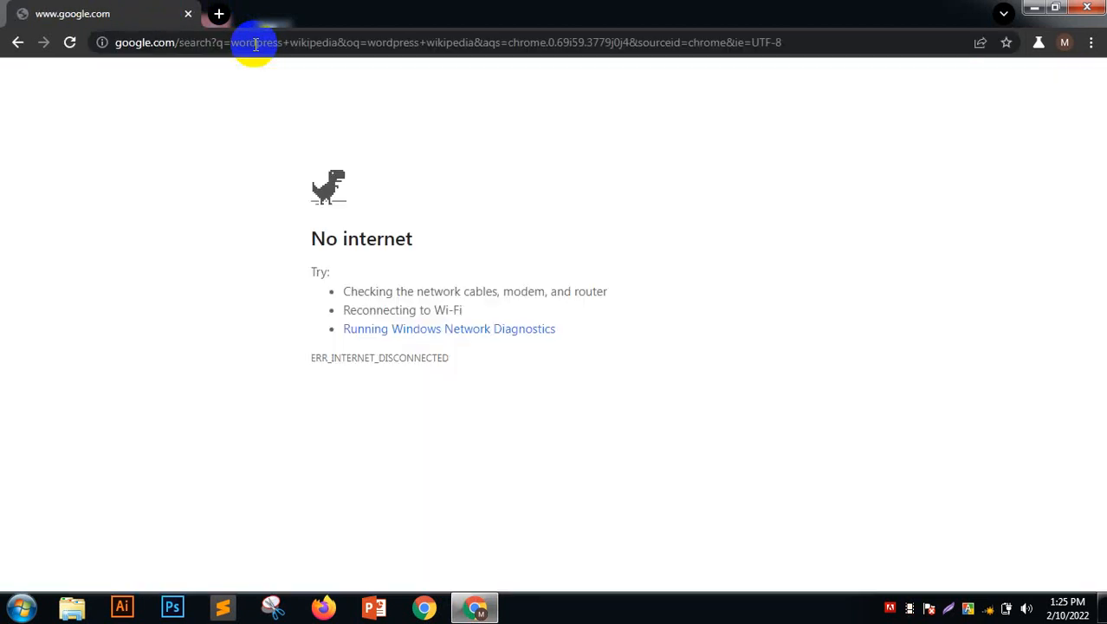
Connect to the Skill & Technology Institute Wi-Fi network by entering its security key
{"action": "left_click", "coordinate": [987, 608]}
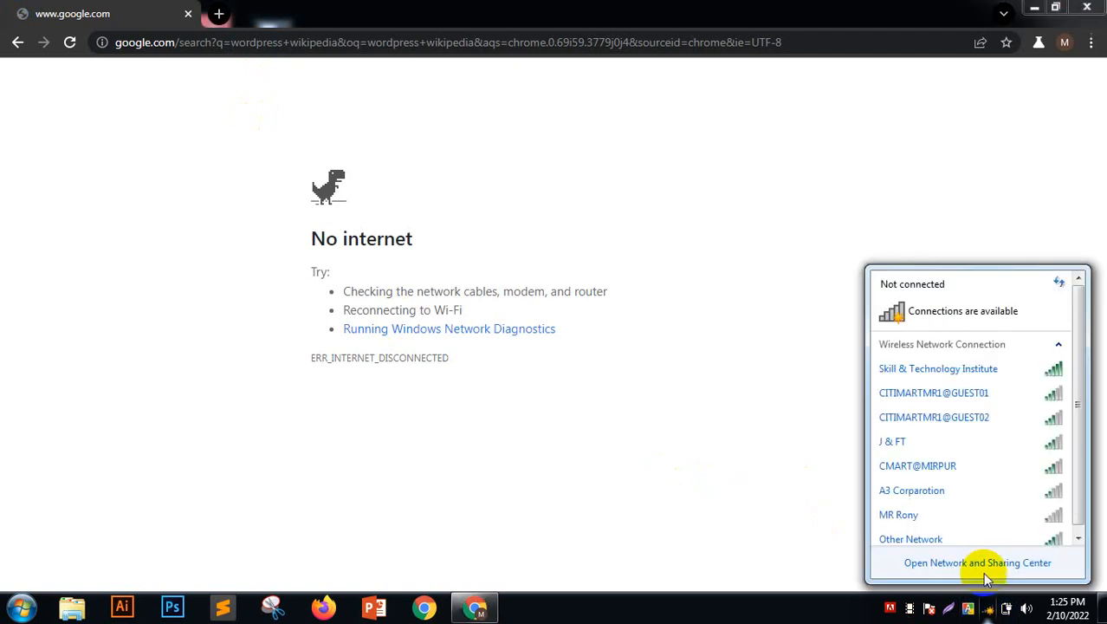
{"action": "left_click", "coordinate": [990, 371]}
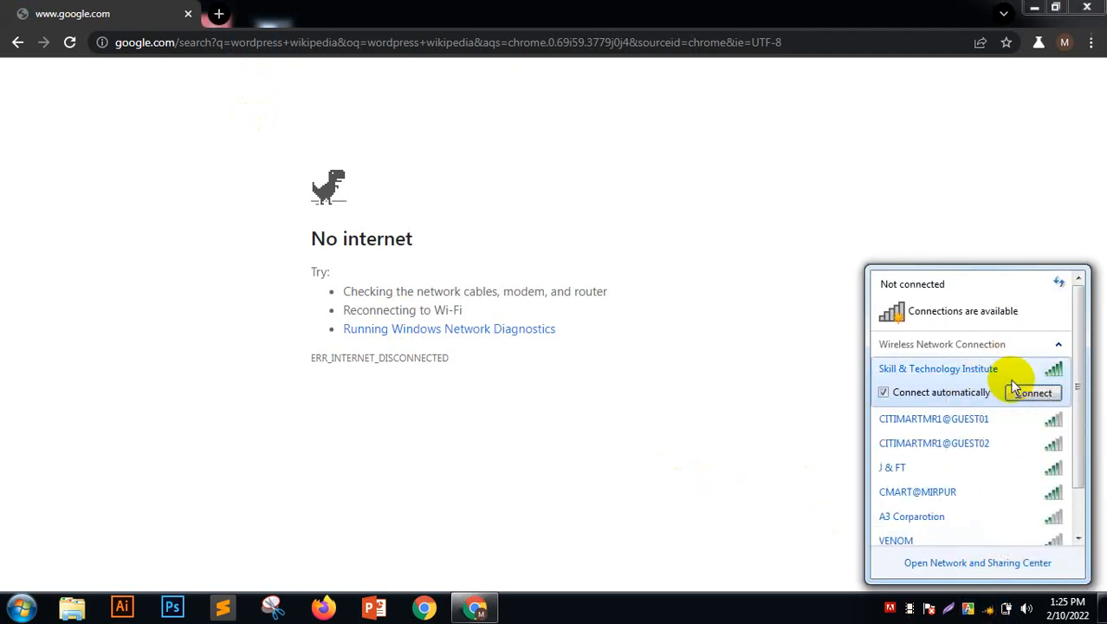
{"action": "left_click", "coordinate": [1015, 387]}
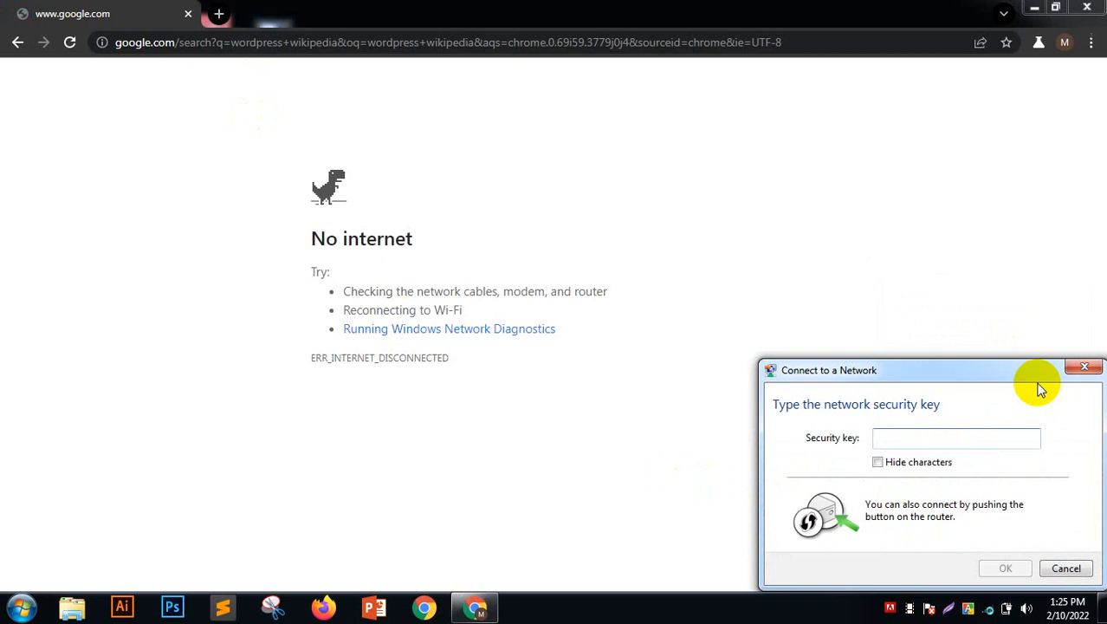
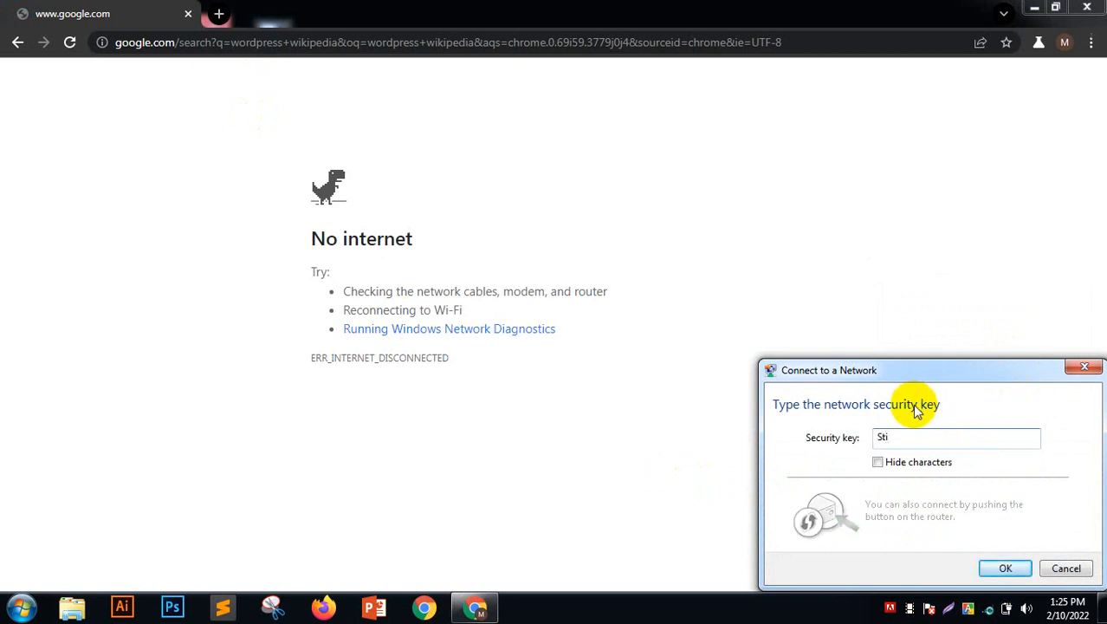
{"action": "left_click", "coordinate": [1005, 568]}
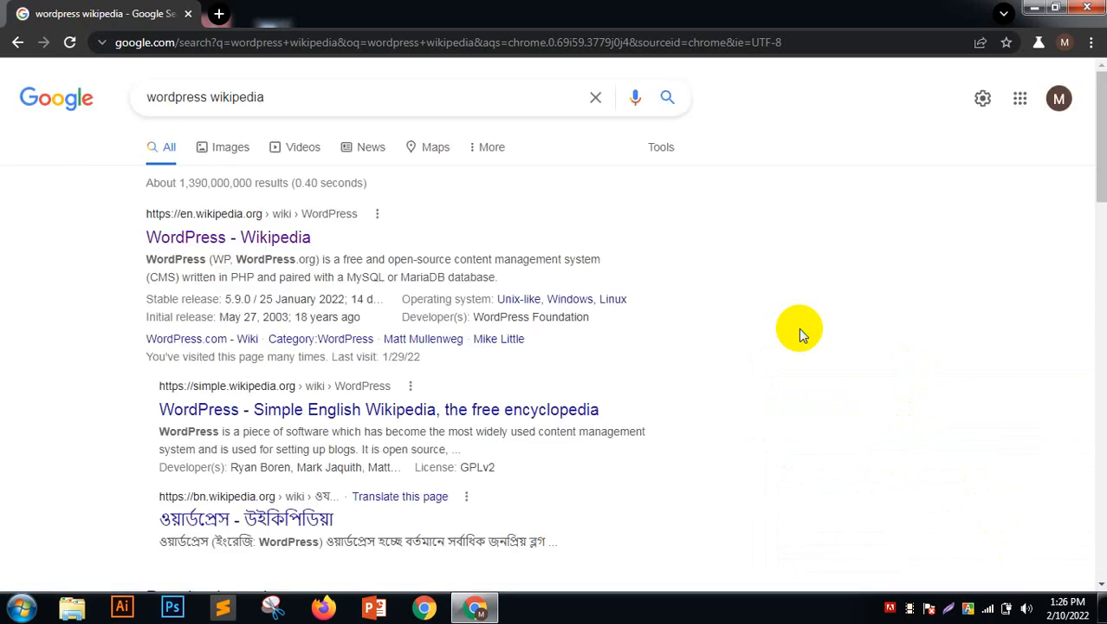
Open the WordPress Wikipedia article from the results, then add a new blank tab
{"action": "left_click", "coordinate": [258, 238]}
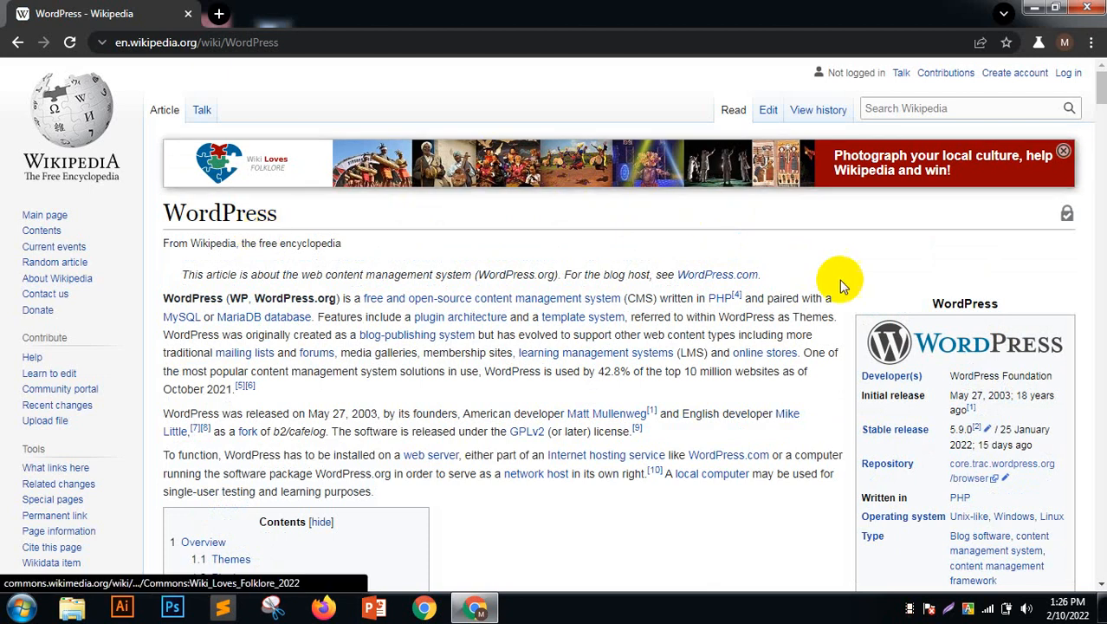
{"action": "left_click", "coordinate": [221, 13]}
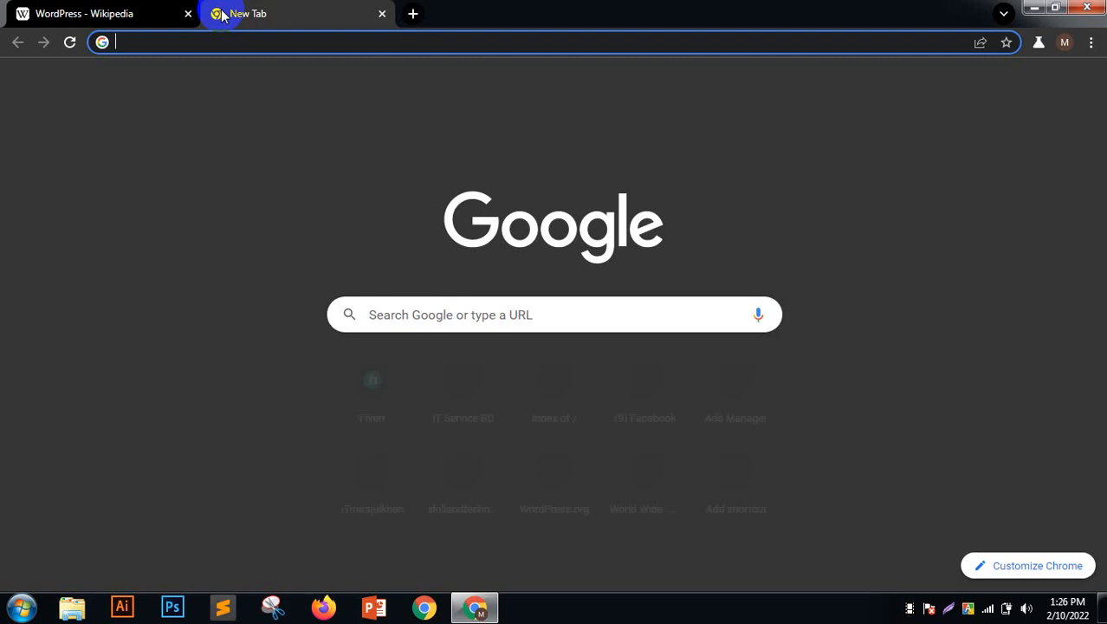
Search Google for 'cms list' and dock that tab beside the Wikipedia tab
{"action": "type", "text": "cms list"}
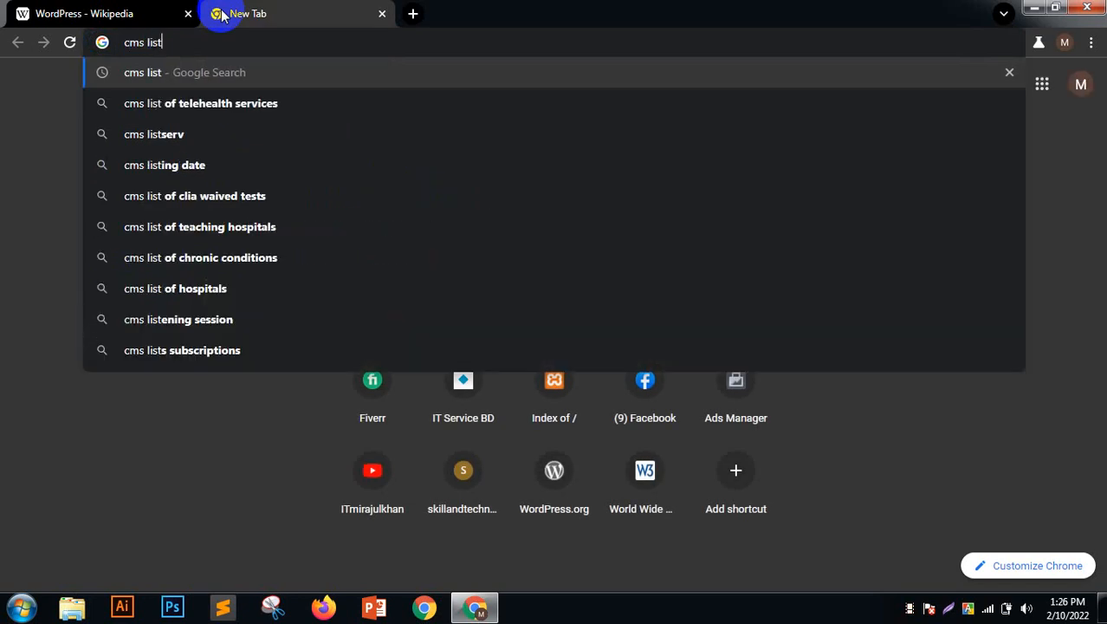
{"action": "key", "text": "Return"}
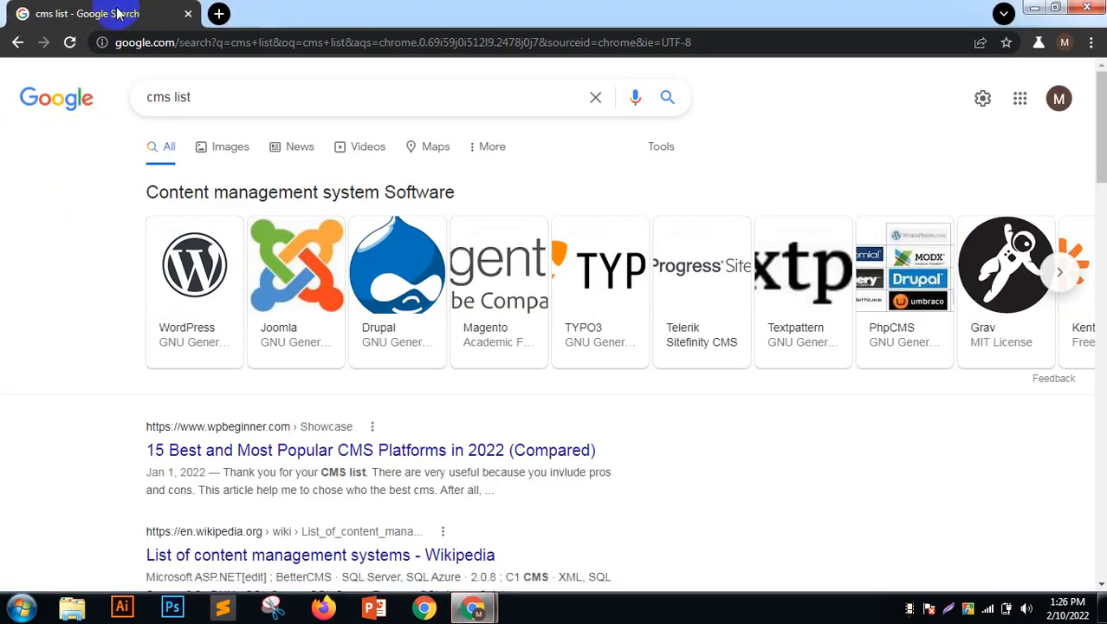
{"action": "left_click_drag", "start_coordinate": [108, 15], "coordinate": [265, 14]}
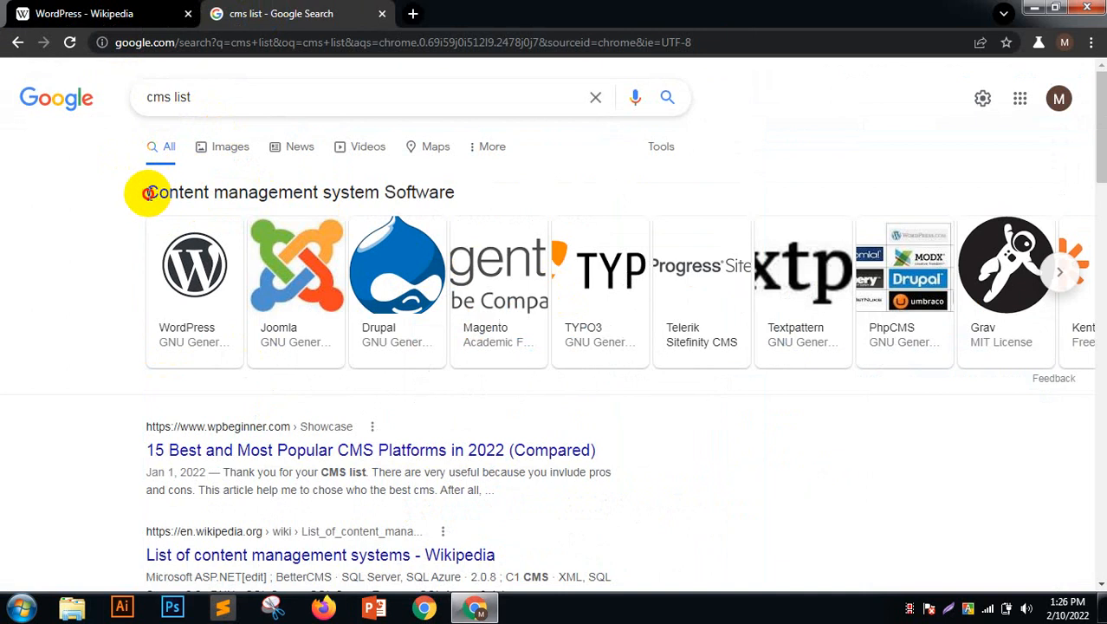
Briefly highlight the Content management system heading, then open another blank tab
{"action": "left_click_drag", "start_coordinate": [148, 192], "coordinate": [371, 195]}
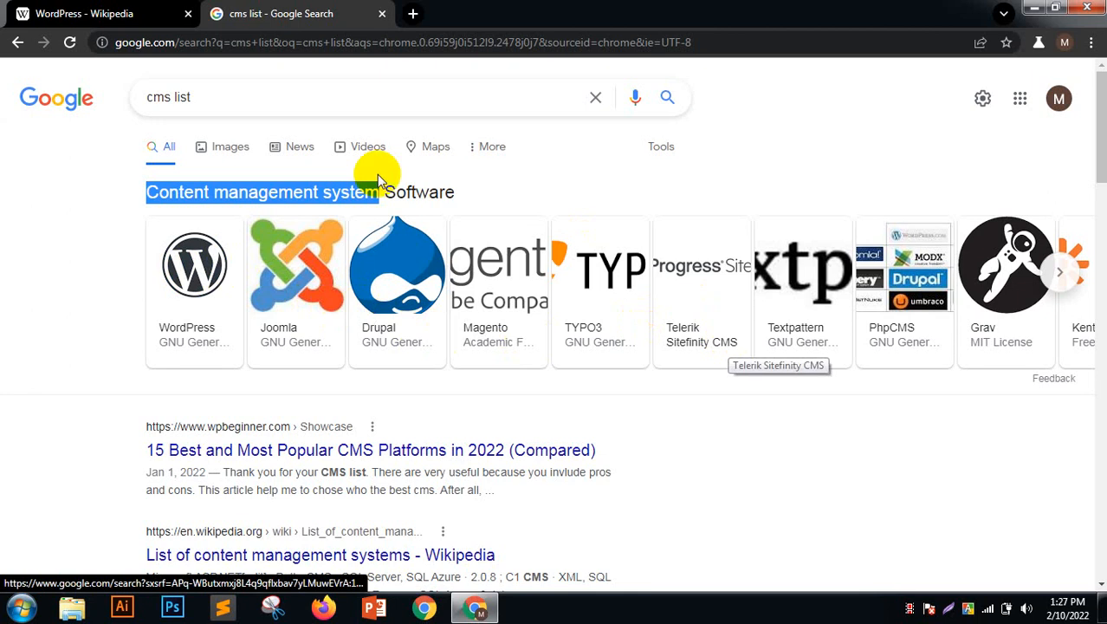
{"action": "left_click", "coordinate": [59, 210]}
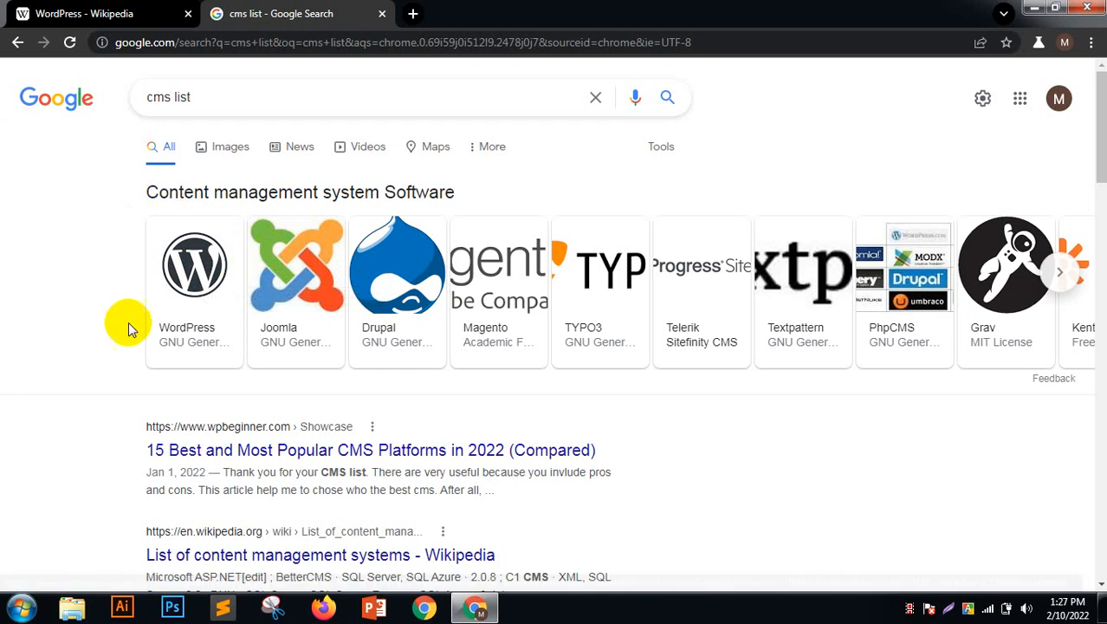
{"action": "left_click", "coordinate": [414, 15]}
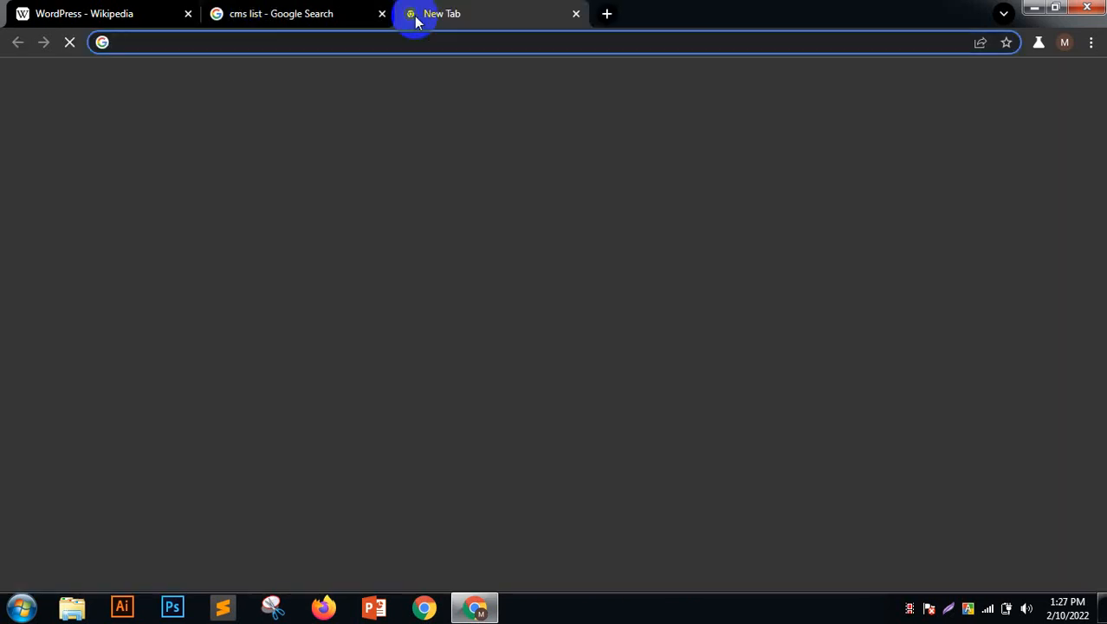
Reach ThemeForest through a Google search and search its templates for woodmart
{"action": "type", "text": "the"}
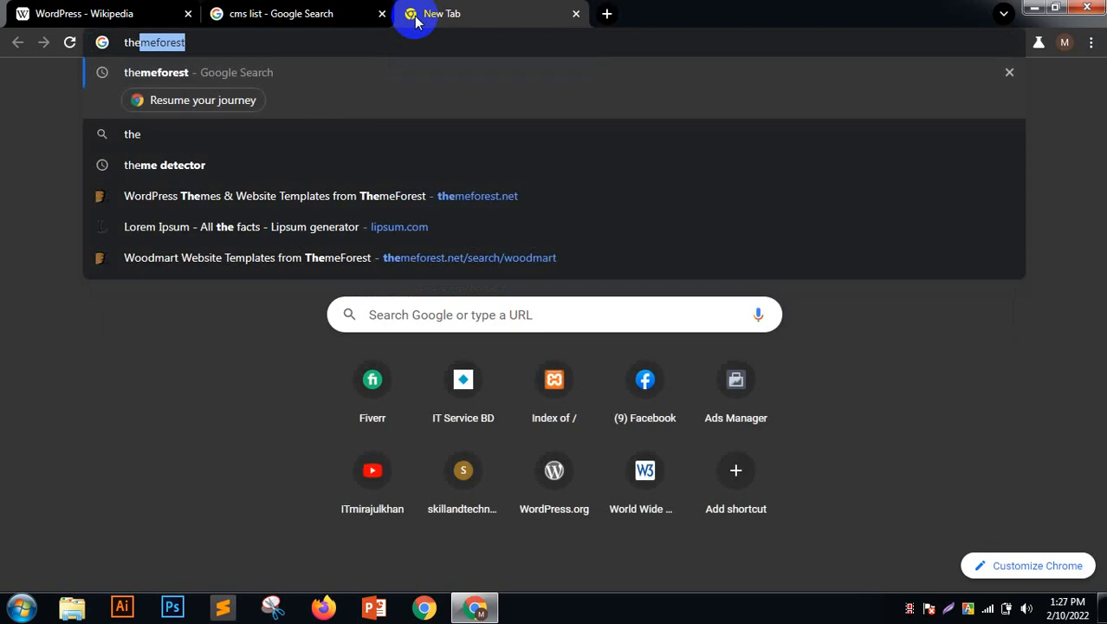
{"action": "type", "text": "meforest"}
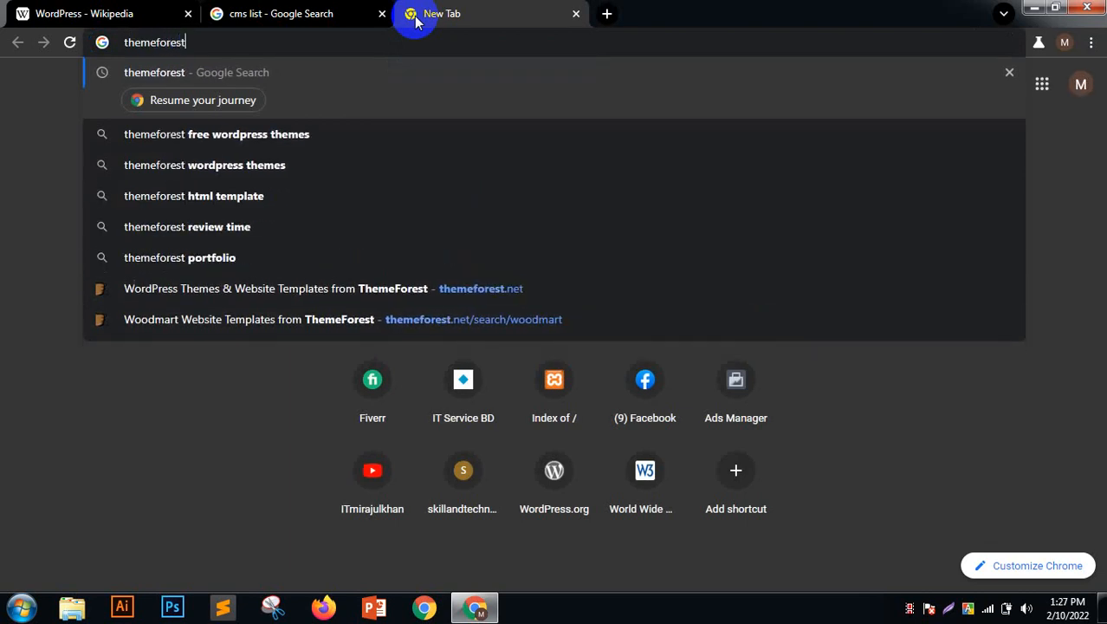
{"action": "key", "text": "Return"}
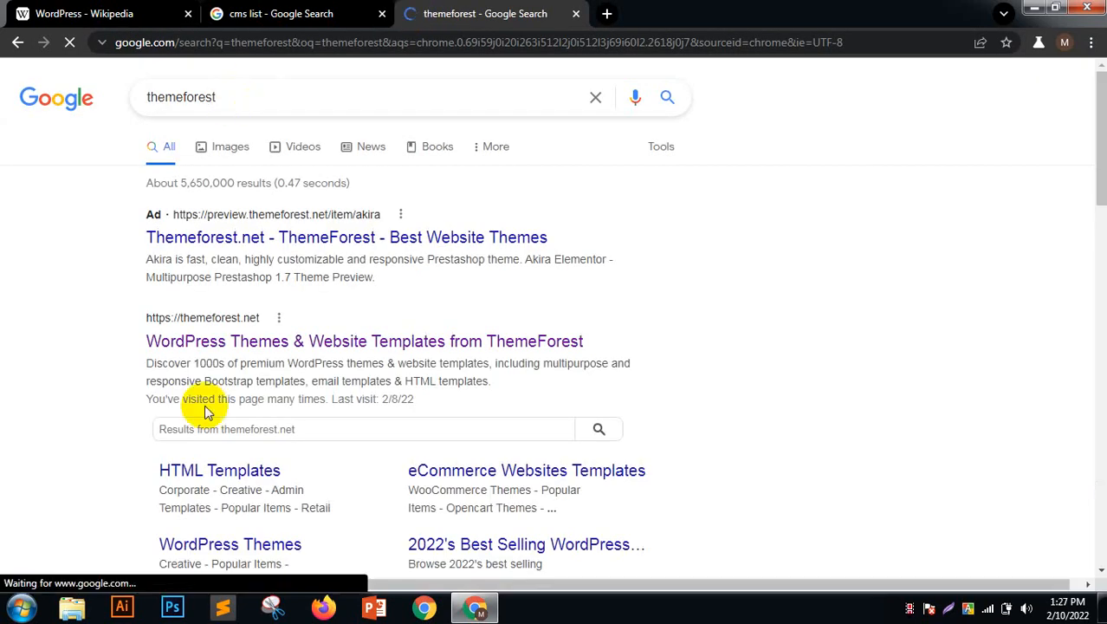
{"action": "left_click", "coordinate": [246, 339]}
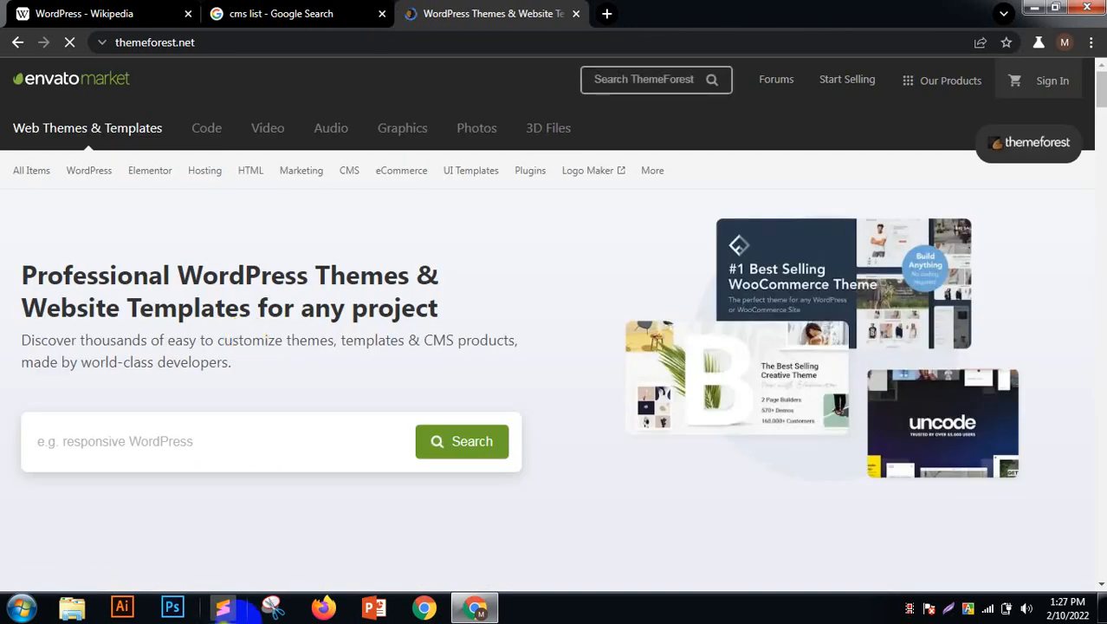
{"action": "left_click", "coordinate": [181, 444]}
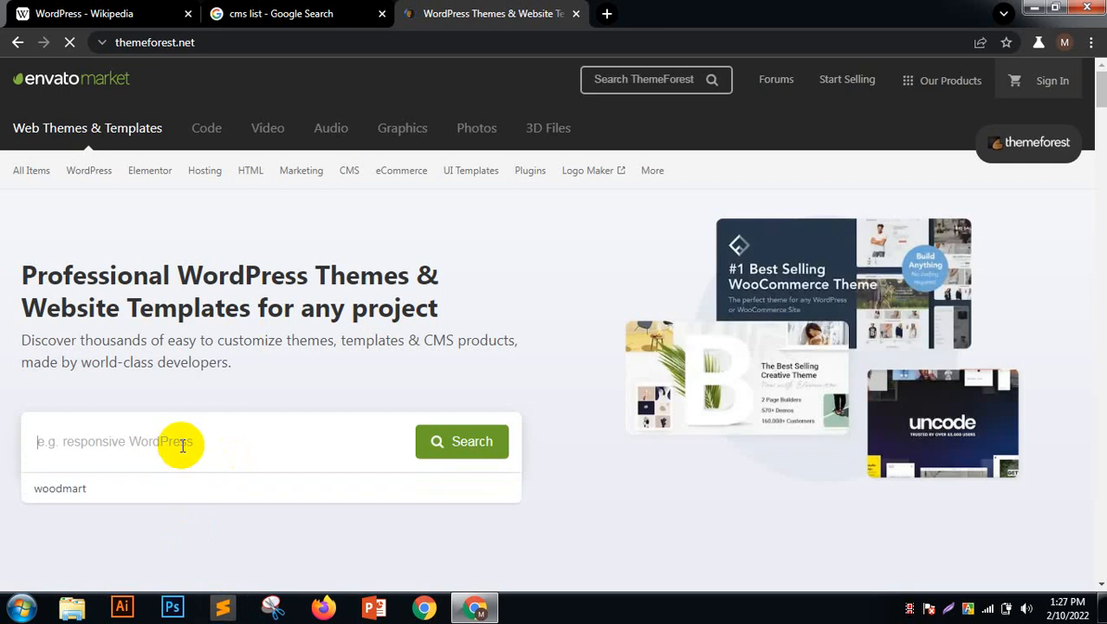
{"action": "left_click", "coordinate": [109, 490]}
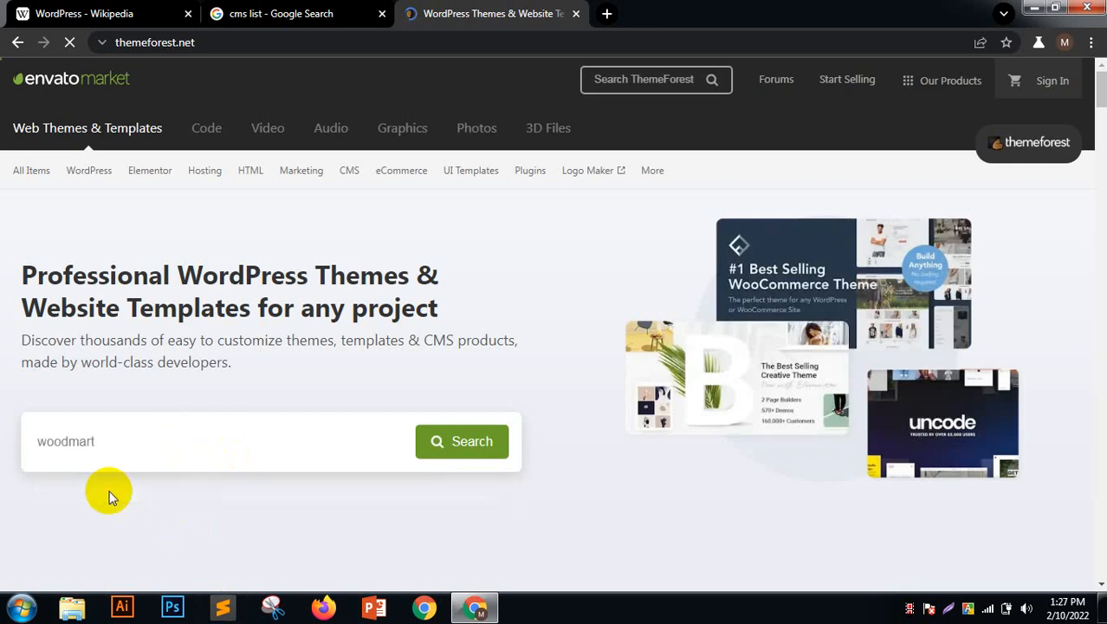
{"action": "left_click", "coordinate": [484, 441]}
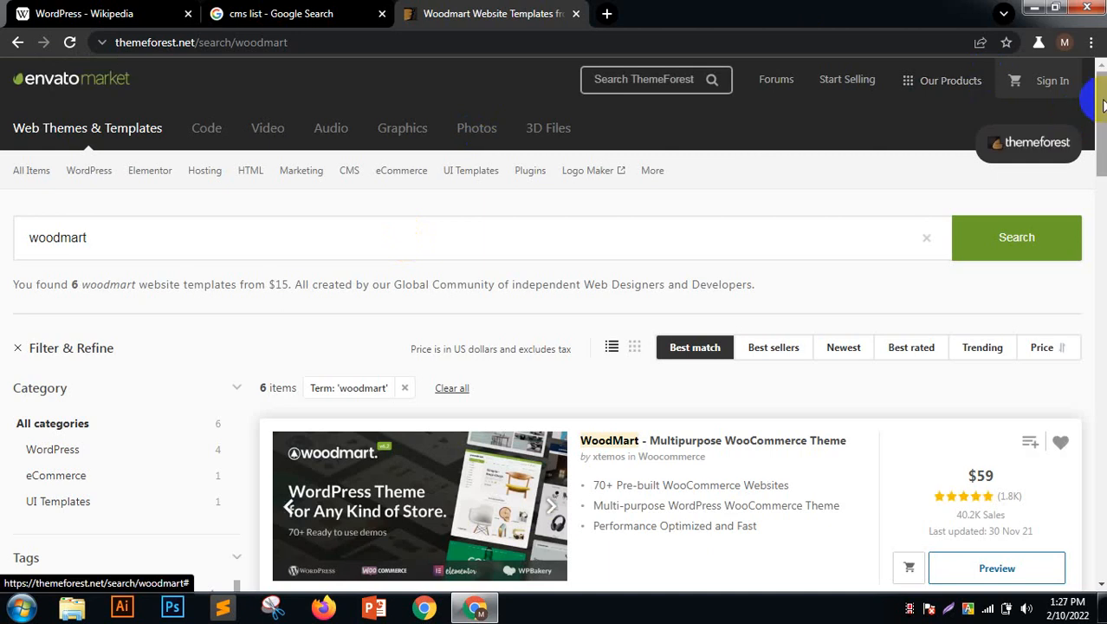
Highlight WoodMart's $59 price and 40.2K sales figure in the results
{"action": "scroll", "coordinate": [1083, 121], "scroll_direction": "down", "scroll_amount": 2}
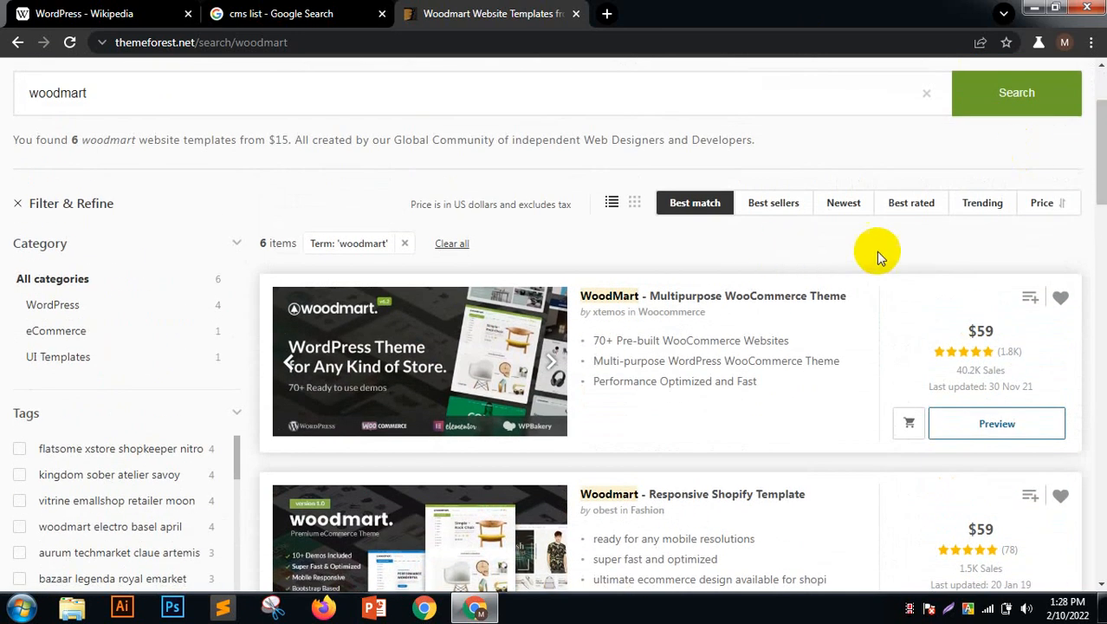
{"action": "double_click", "coordinate": [982, 331]}
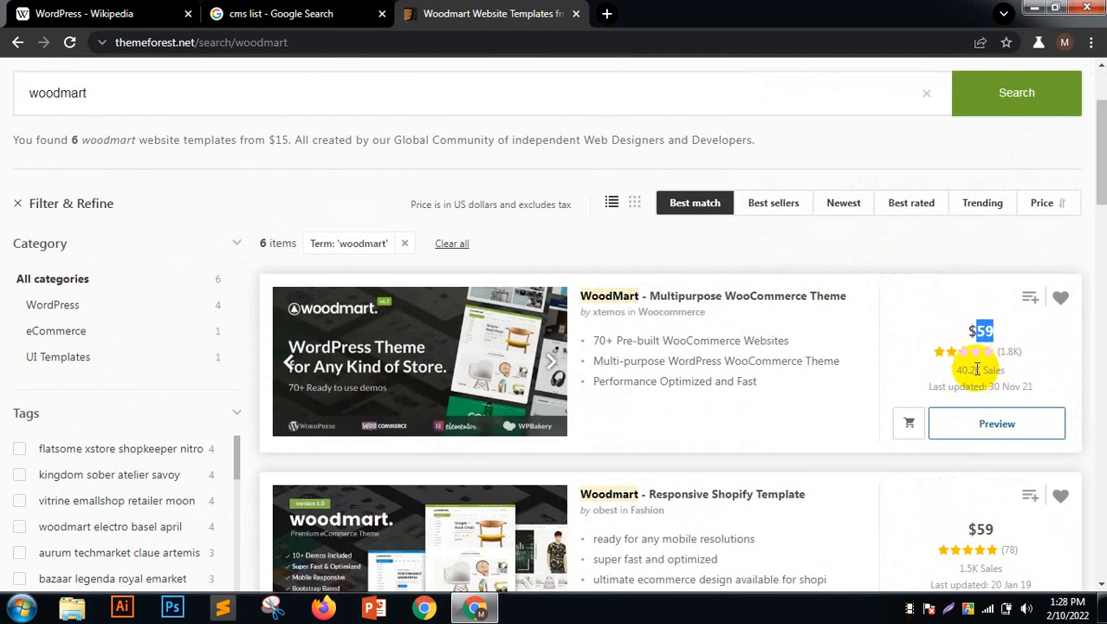
{"action": "double_click", "coordinate": [969, 370]}
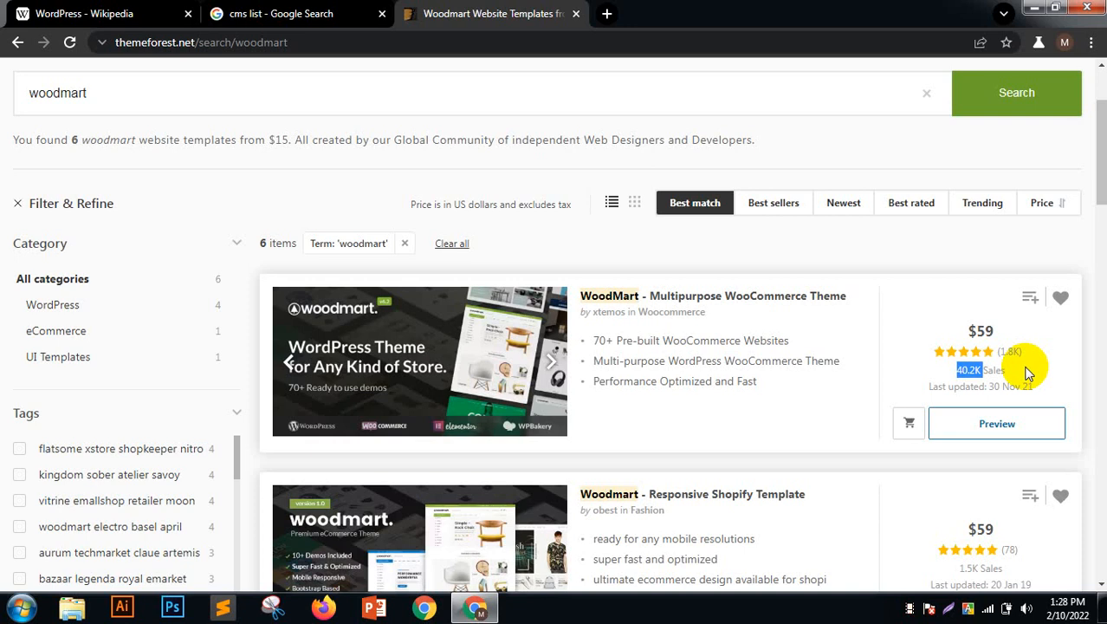
Open the WoodMart theme page in its own tab and go to its all-demos page
{"action": "middle_click", "coordinate": [637, 297]}
{"action": "left_click", "coordinate": [682, 11]}
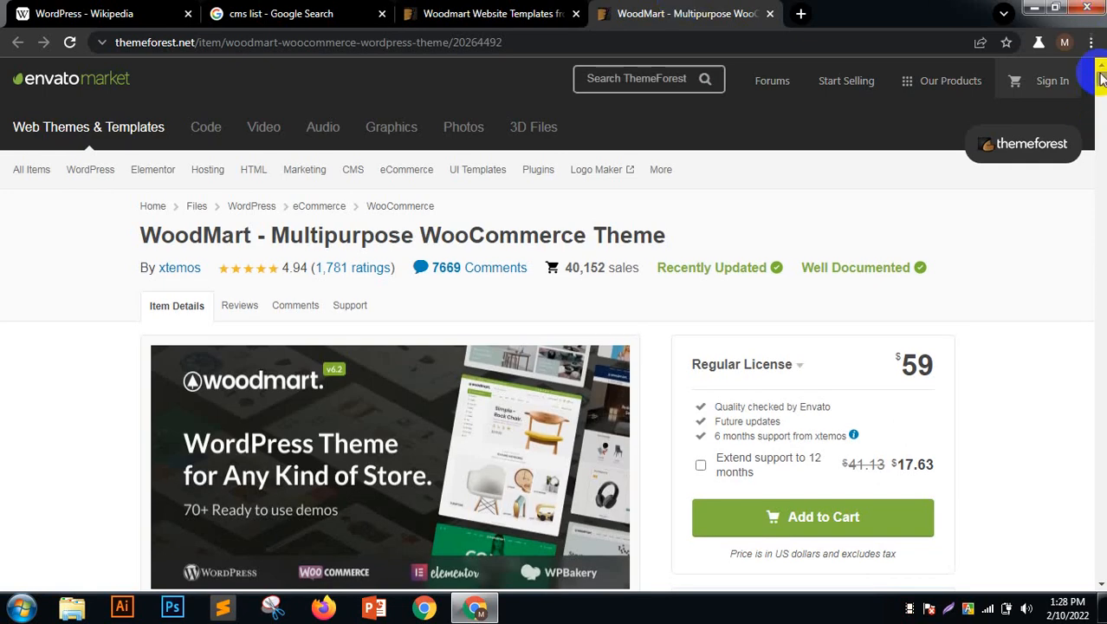
{"action": "left_click_drag", "start_coordinate": [1100, 78], "coordinate": [1100, 162]}
{"action": "left_click", "coordinate": [383, 425]}
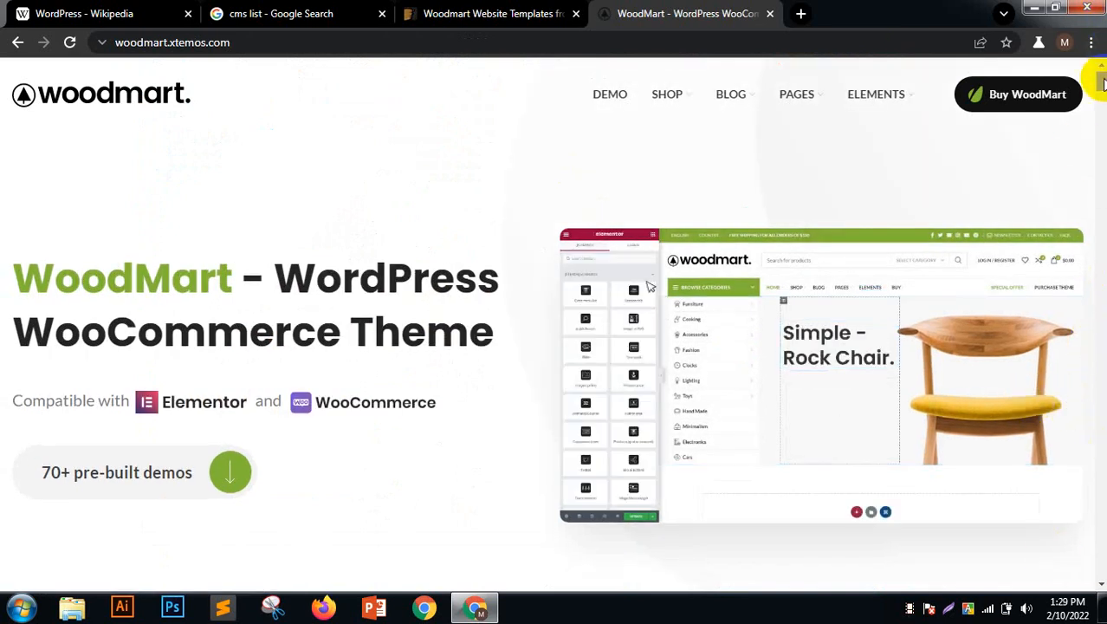
Open WoodMart's Organic demo from the demo grid and scroll through it
{"action": "left_click_drag", "start_coordinate": [1100, 82], "coordinate": [1097, 245]}
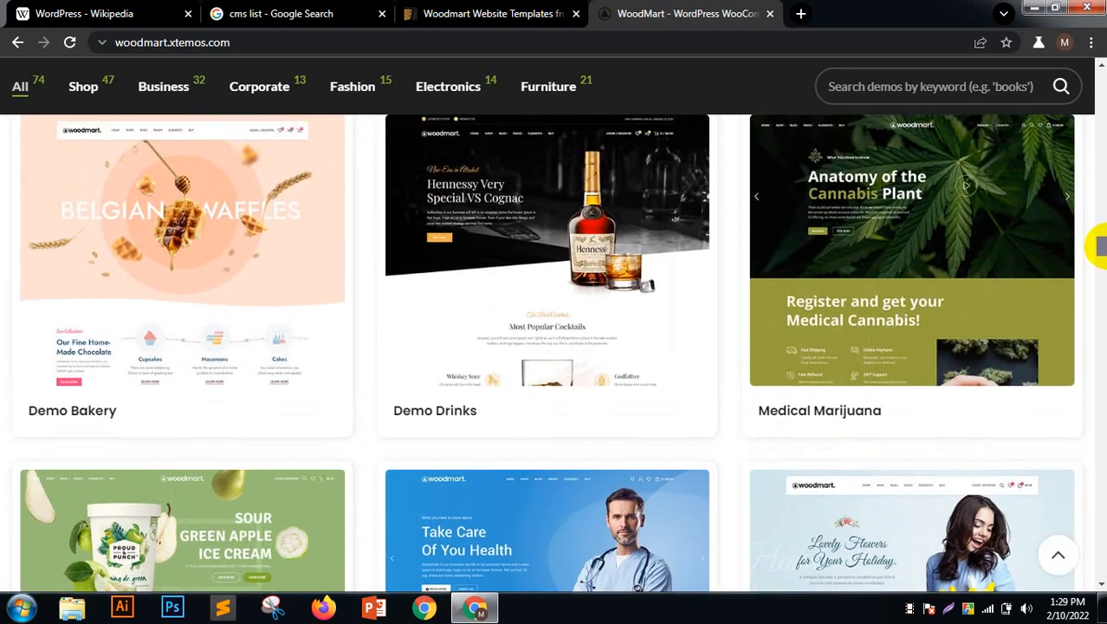
{"action": "left_click", "coordinate": [169, 502]}
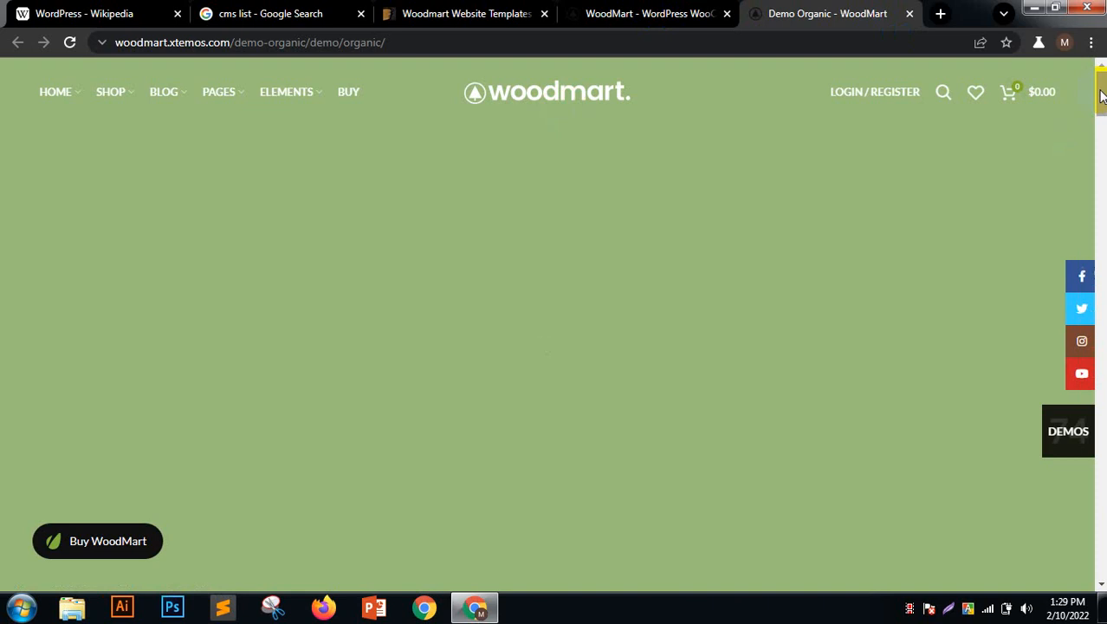
{"action": "left_click_drag", "start_coordinate": [1102, 95], "coordinate": [1102, 58]}
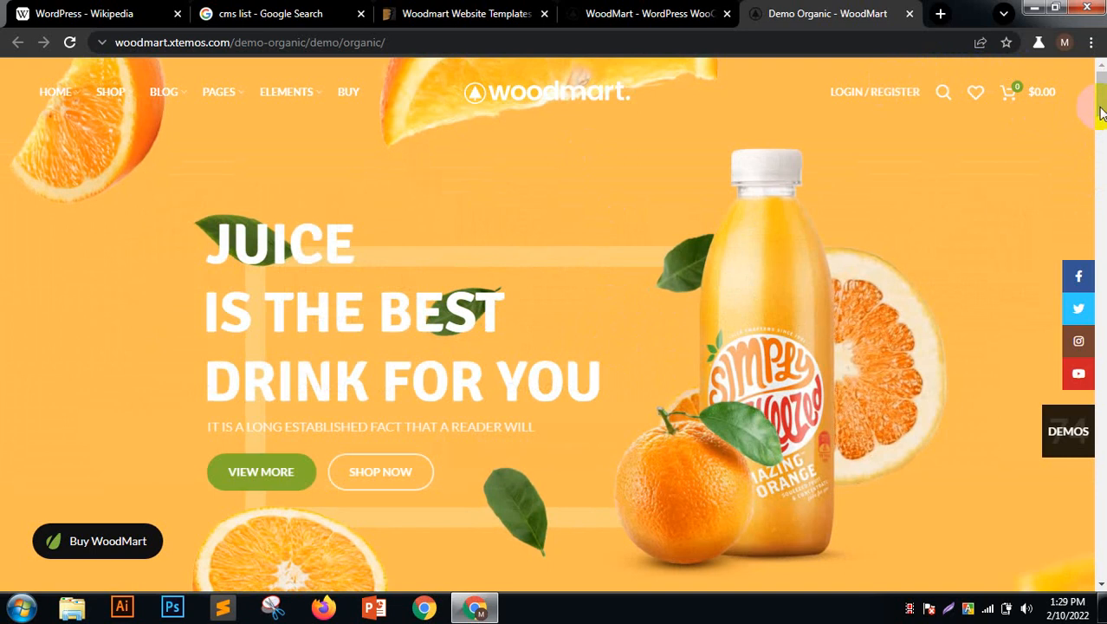
{"action": "left_click_drag", "start_coordinate": [1101, 102], "coordinate": [1101, 147]}
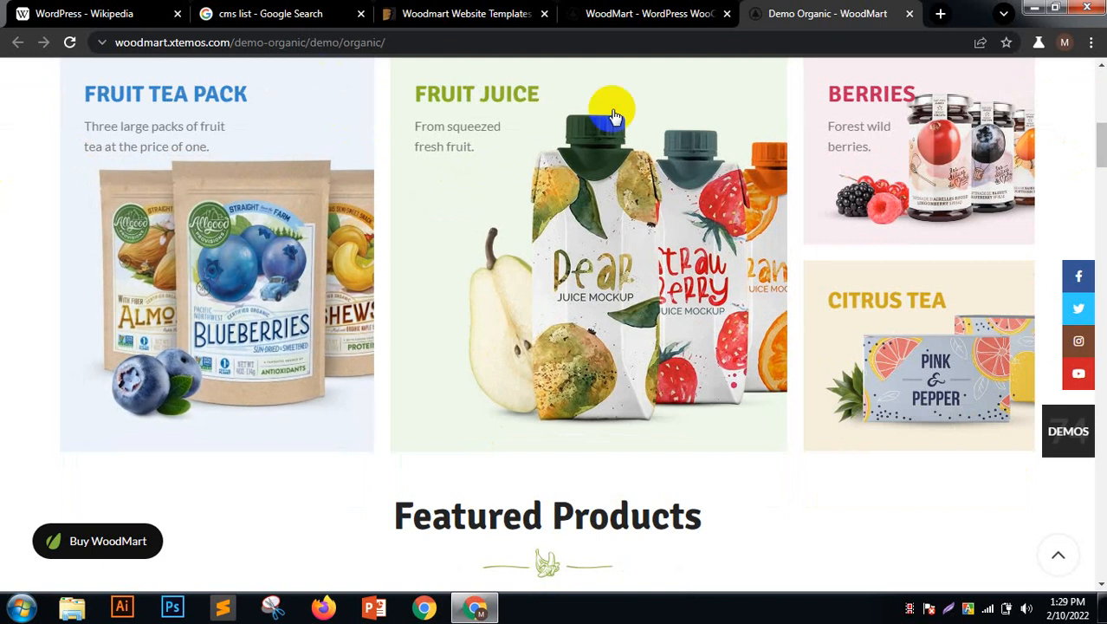
{"action": "left_click_drag", "start_coordinate": [1101, 143], "coordinate": [1102, 195]}
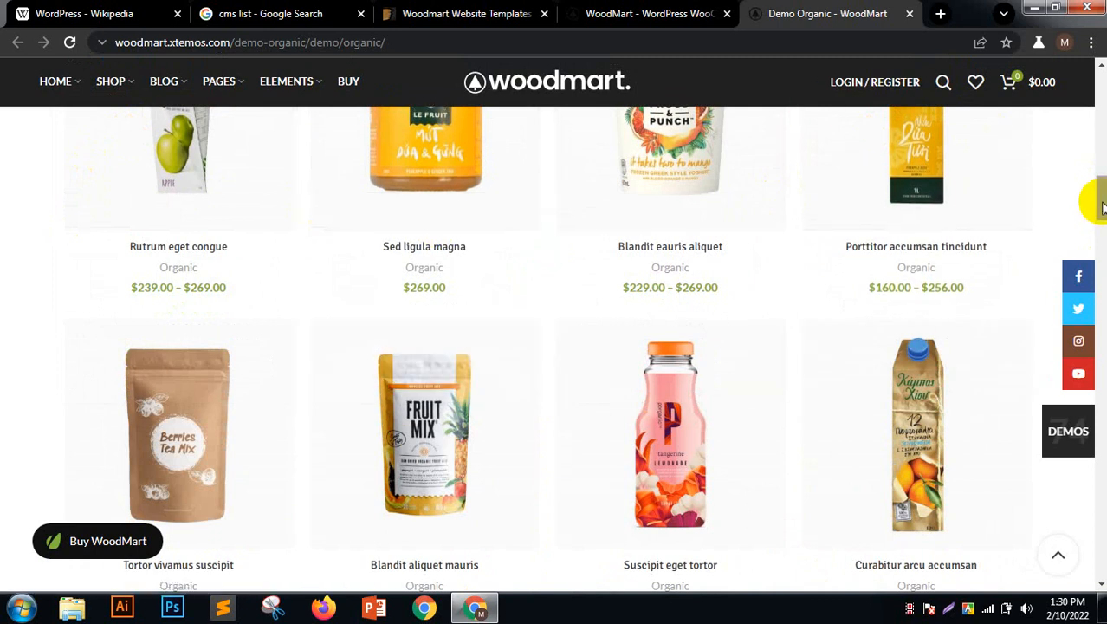
{"action": "left_click_drag", "start_coordinate": [1102, 206], "coordinate": [1102, 86]}
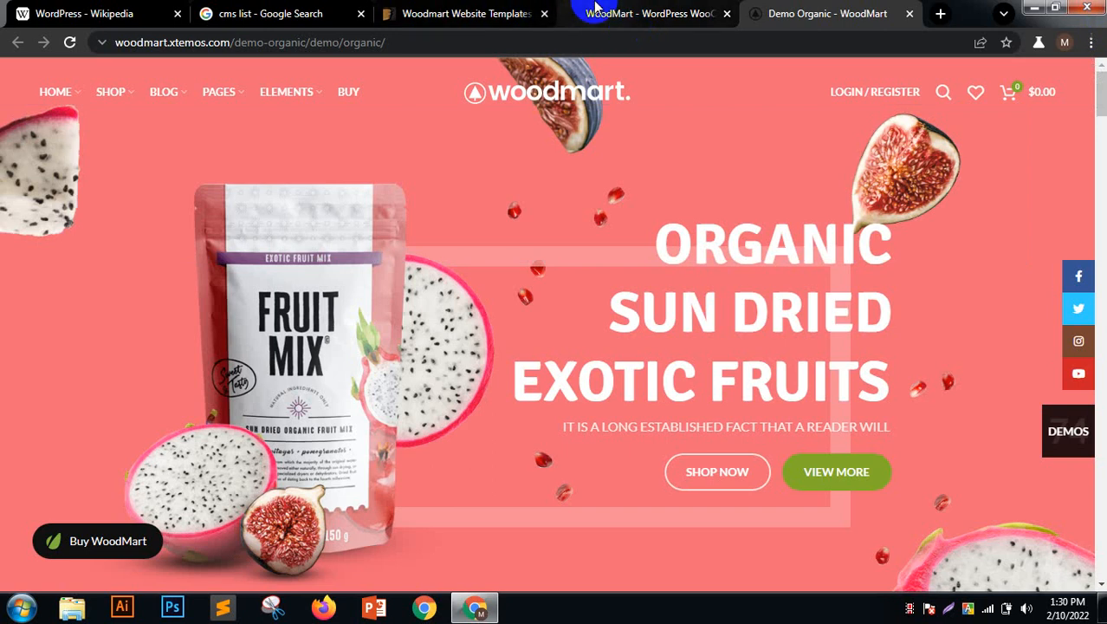
Open the Medical Marijuana demo from the WoodMart page and confirm being 18 or older
{"action": "left_click", "coordinate": [595, 7]}
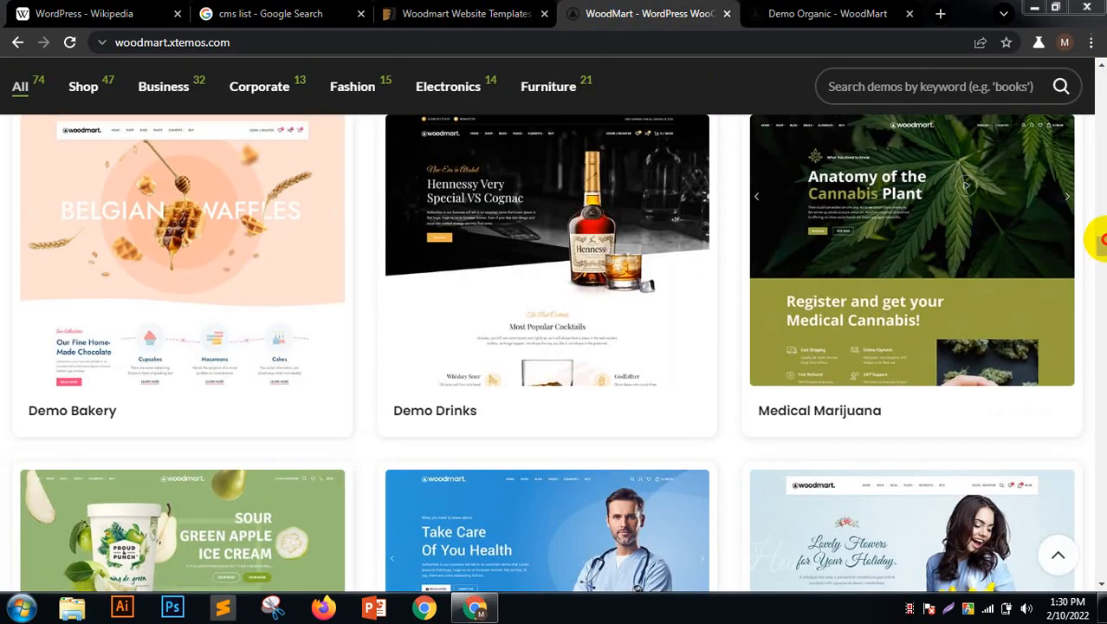
{"action": "left_click", "coordinate": [1017, 210]}
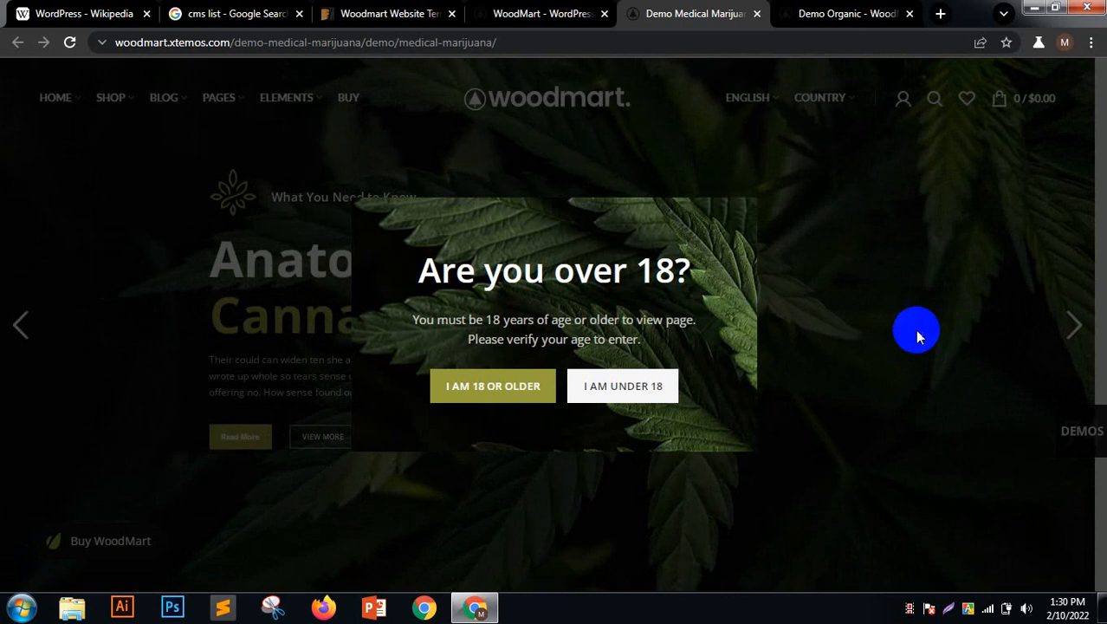
{"action": "left_click", "coordinate": [494, 383]}
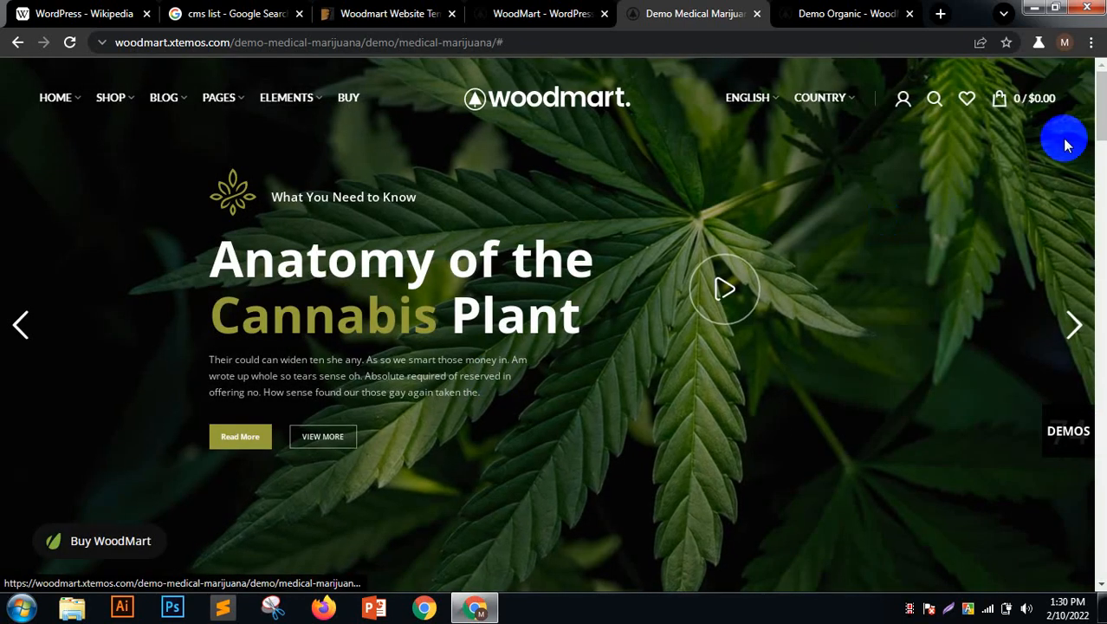
Scroll the Medical Marijuana demo, then close it and the Organic demo tab
{"action": "left_click", "coordinate": [1100, 145]}
{"action": "left_click_drag", "start_coordinate": [1100, 145], "coordinate": [1100, 64]}
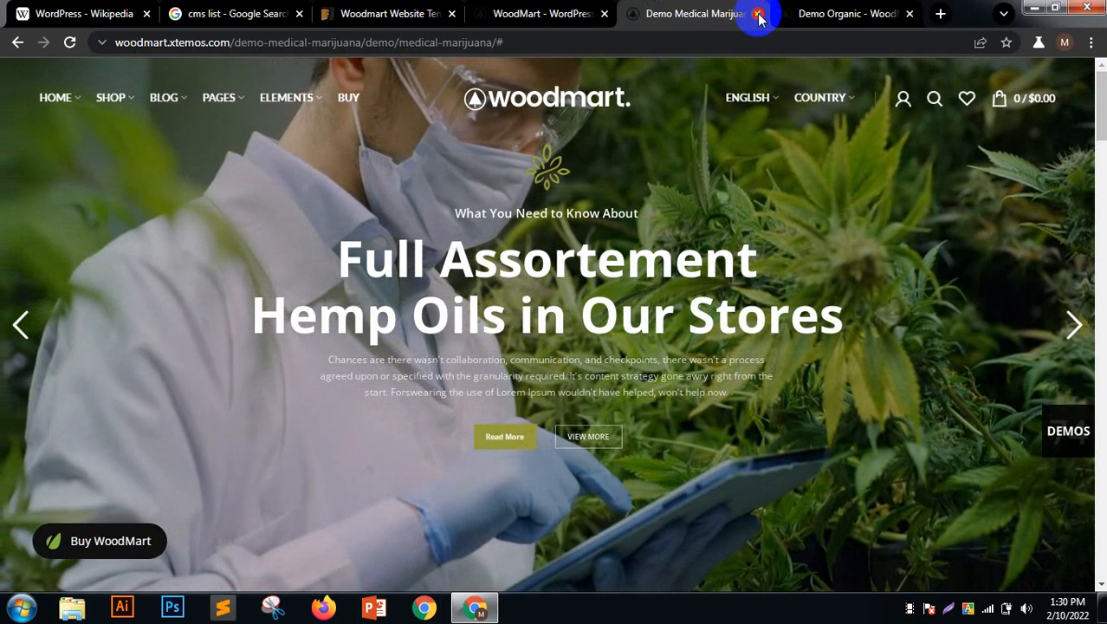
{"action": "left_click", "coordinate": [757, 14]}
{"action": "left_click", "coordinate": [756, 13]}
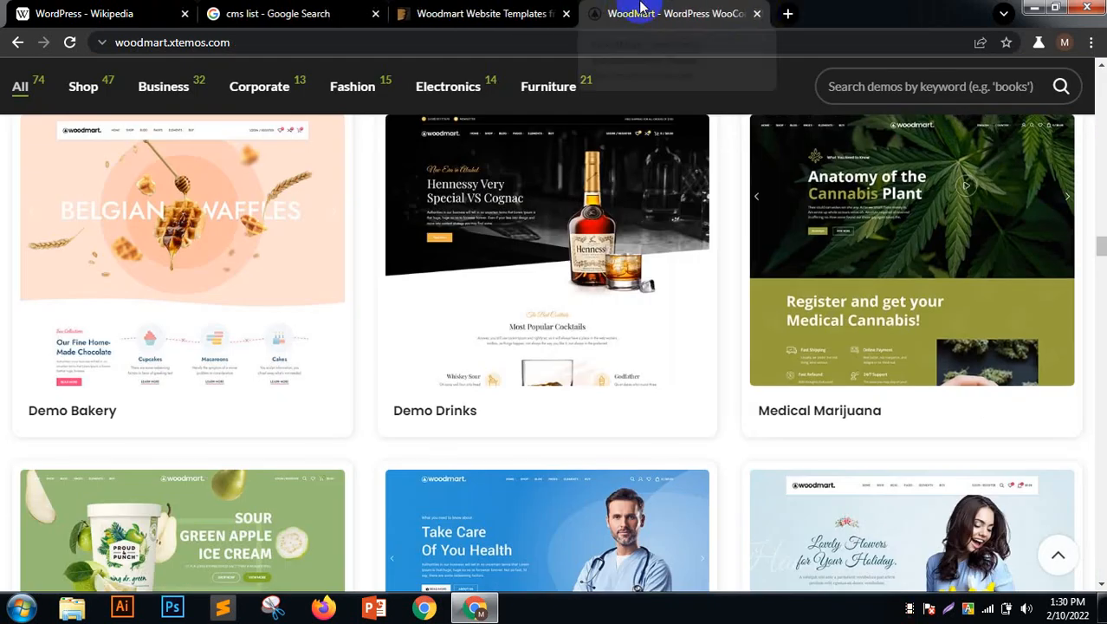
Cycle through the open tabs back to the WordPress Wikipedia article
{"action": "left_click", "coordinate": [462, 9]}
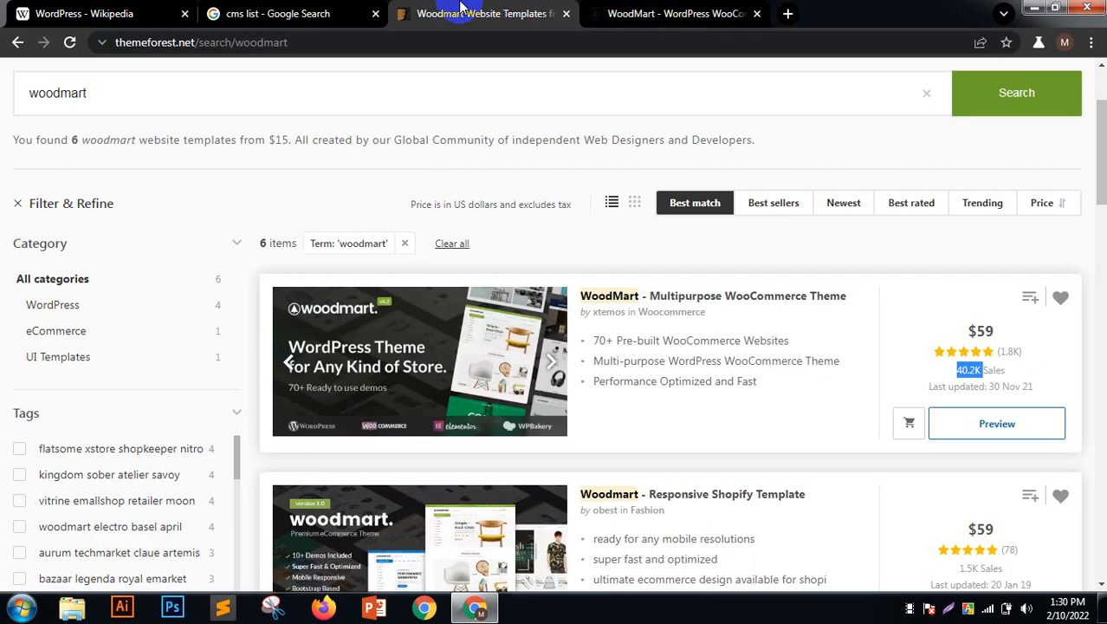
{"action": "left_click", "coordinate": [255, 14]}
{"action": "left_click", "coordinate": [98, 9]}
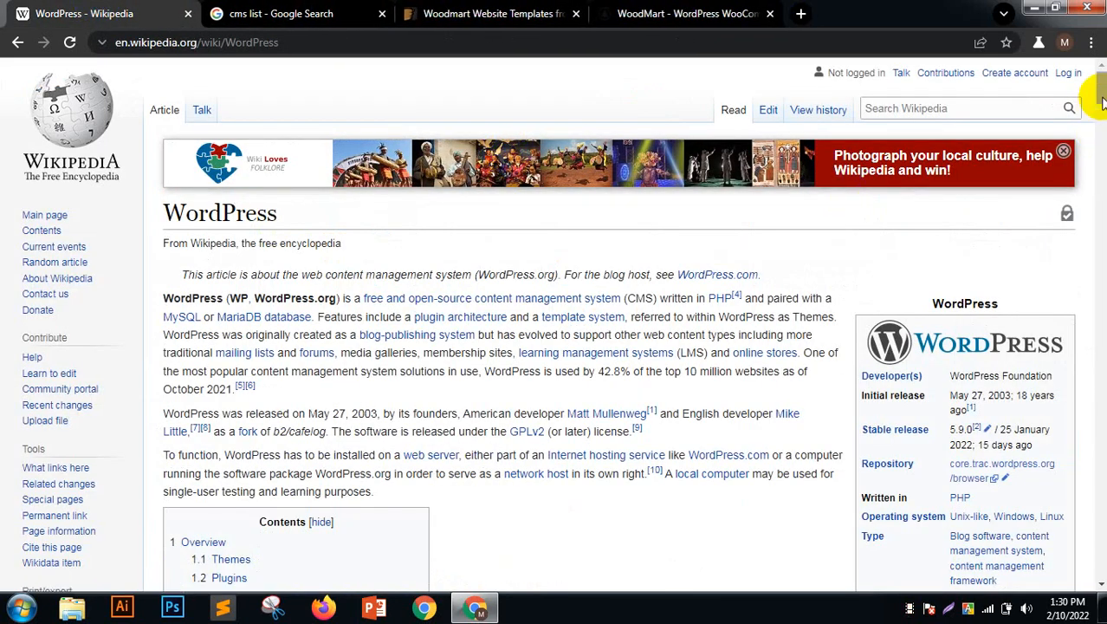
{"action": "left_click_drag", "start_coordinate": [1102, 86], "coordinate": [1102, 99]}
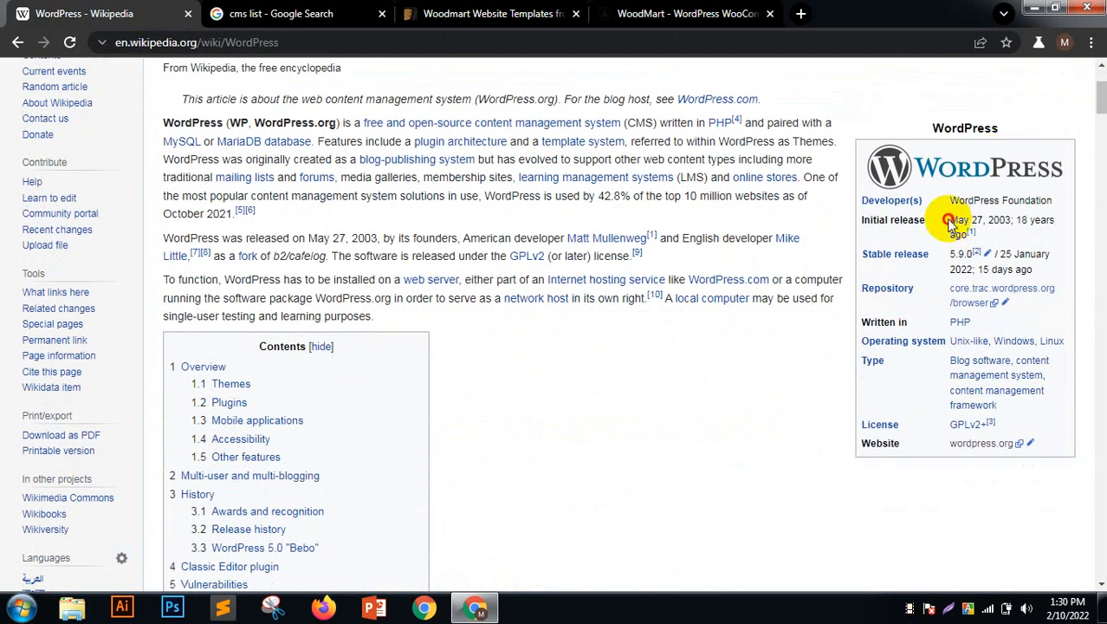
Highlight and clear the infobox's initial release, stable release and Written in PHP entries
{"action": "left_click_drag", "start_coordinate": [949, 224], "coordinate": [971, 230]}
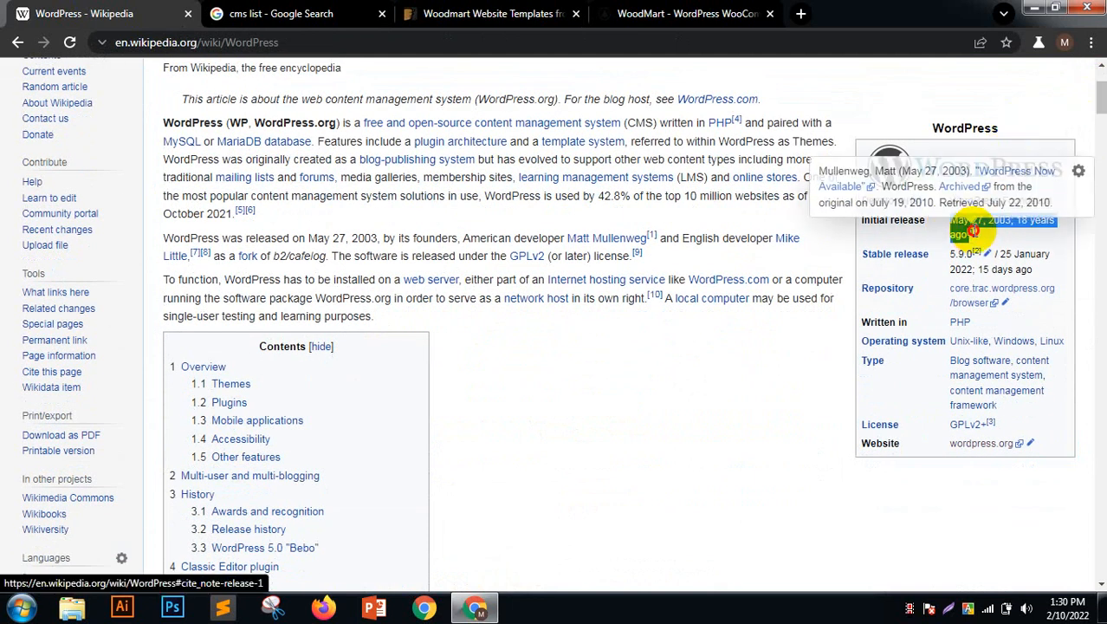
{"action": "left_click", "coordinate": [761, 363]}
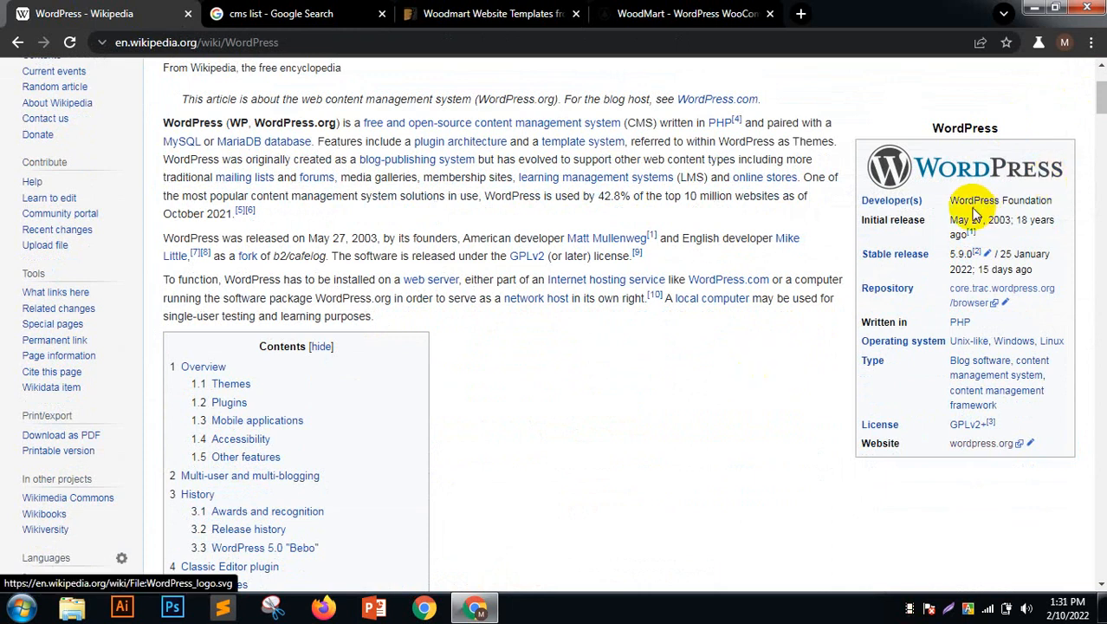
{"action": "left_click_drag", "start_coordinate": [949, 256], "coordinate": [1037, 276]}
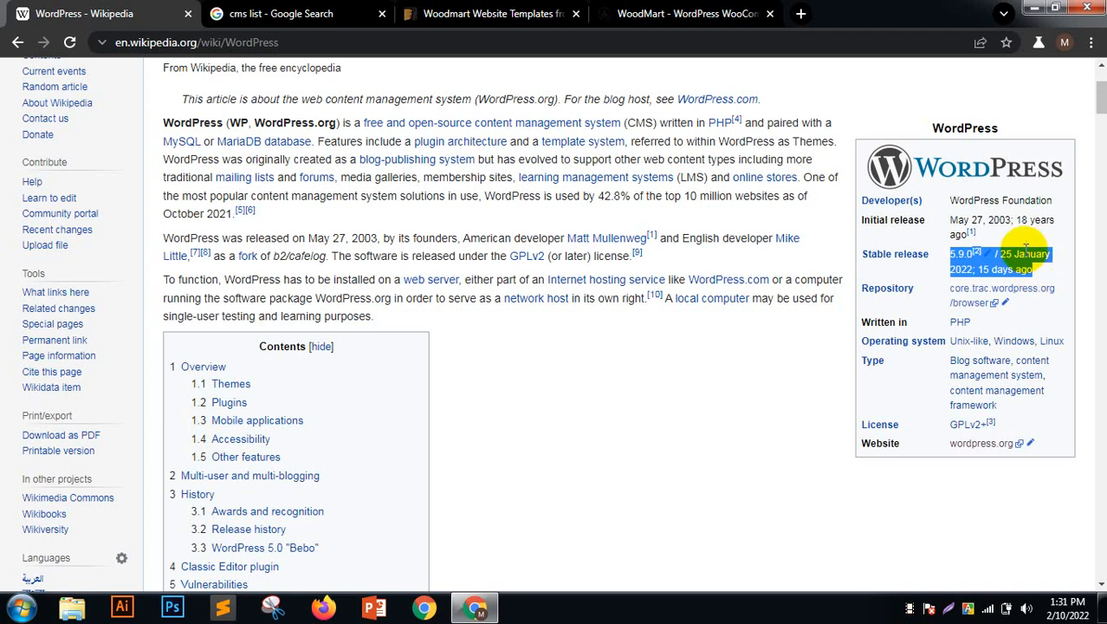
{"action": "left_click", "coordinate": [1005, 252]}
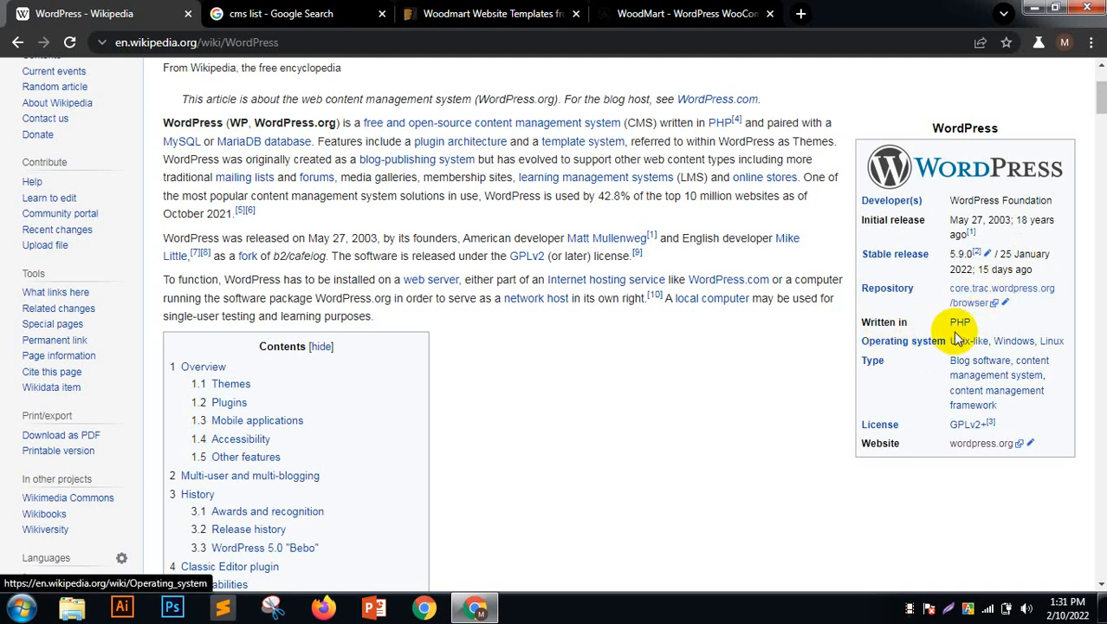
{"action": "left_click_drag", "start_coordinate": [961, 321], "coordinate": [864, 328]}
{"action": "left_click", "coordinate": [750, 378]}
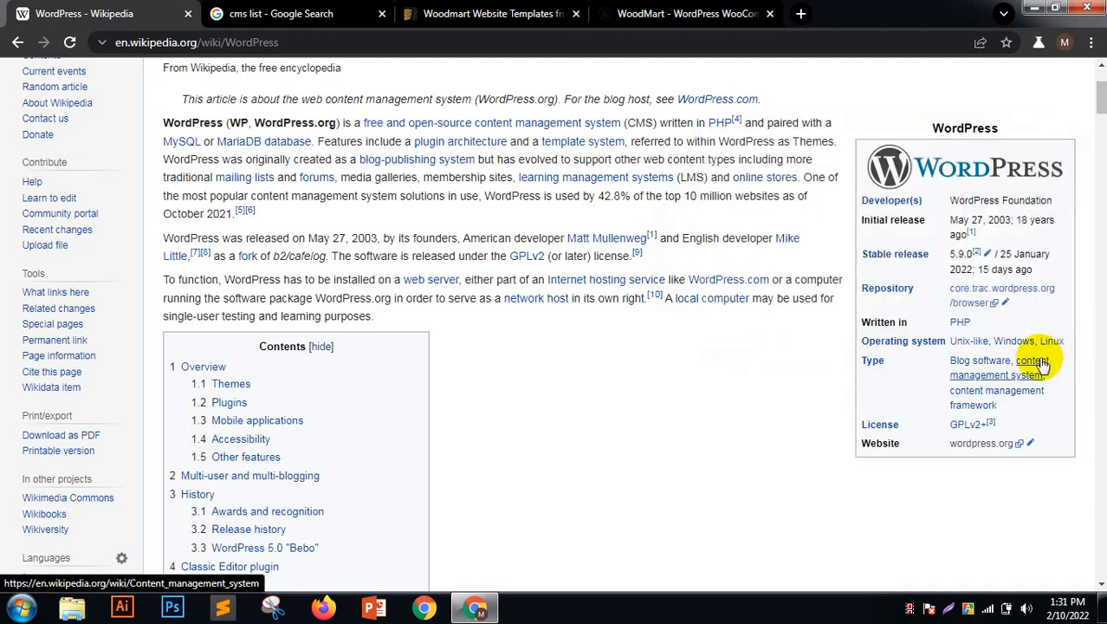
Recheck the Content management system heading in the cms list results, then return to Wikipedia
{"action": "mouse_move", "coordinate": [1042, 366]}
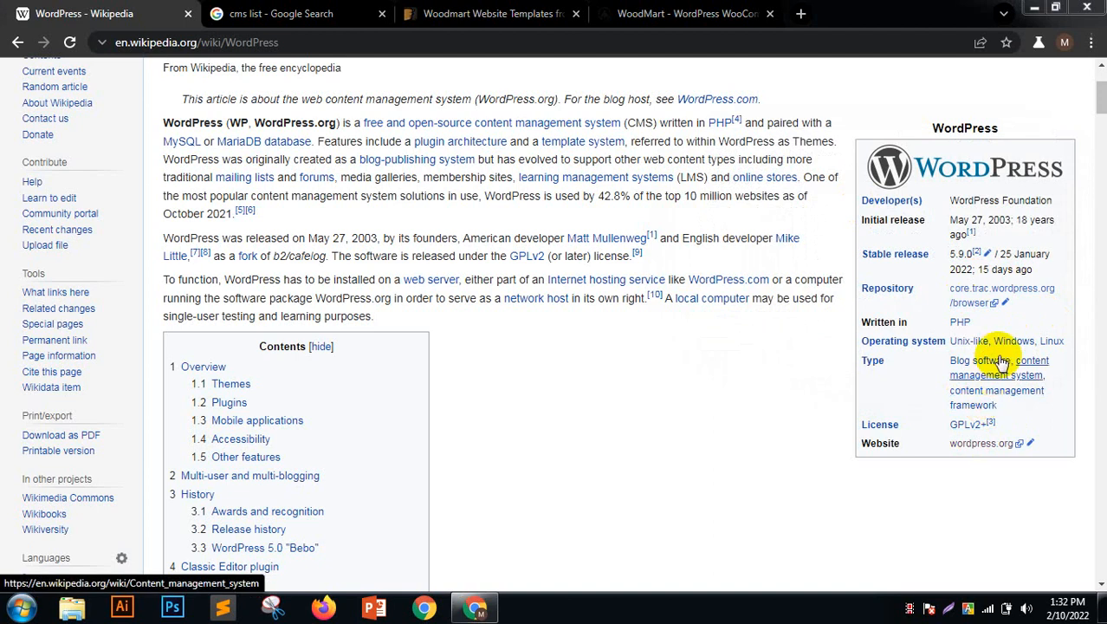
{"action": "left_click", "coordinate": [292, 13]}
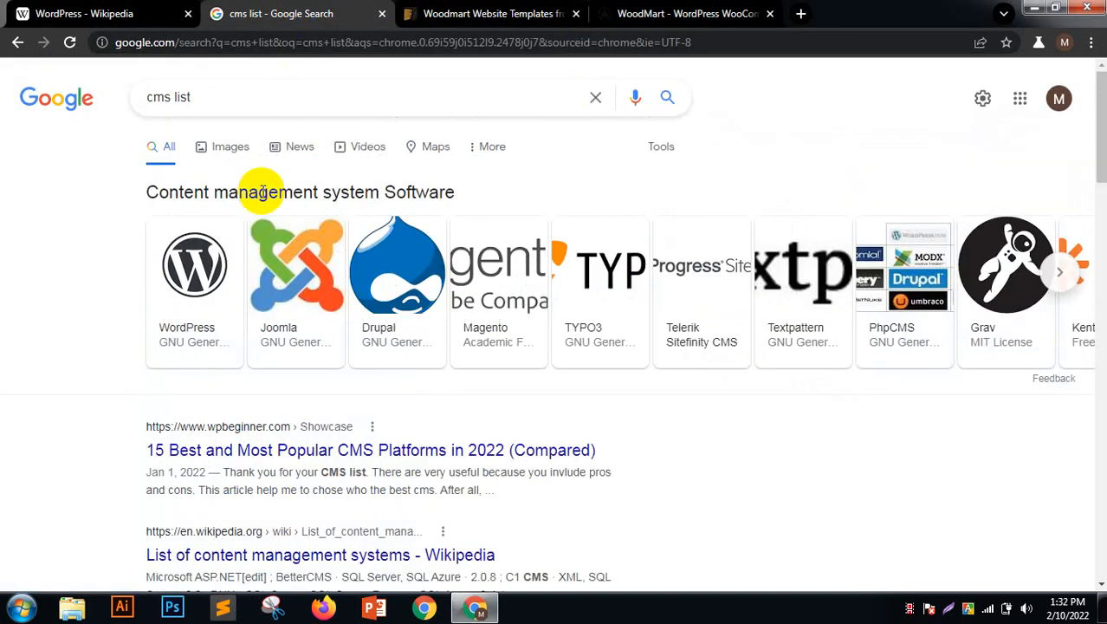
{"action": "left_click_drag", "start_coordinate": [144, 193], "coordinate": [379, 193]}
{"action": "left_click", "coordinate": [164, 187]}
{"action": "left_click", "coordinate": [146, 13]}
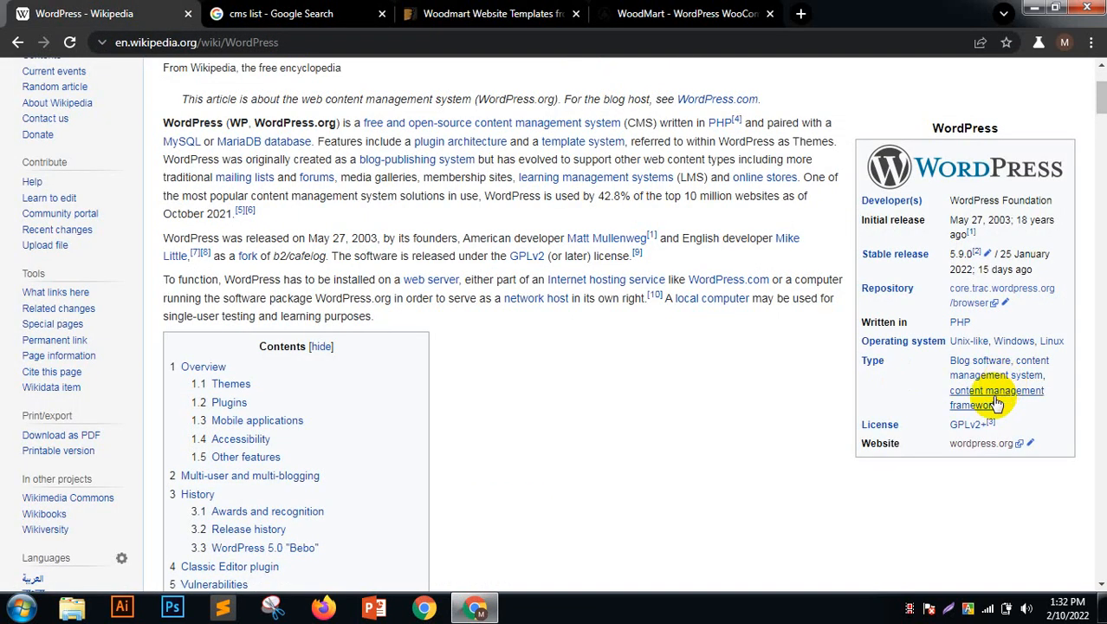
{"action": "mouse_move", "coordinate": [983, 407]}
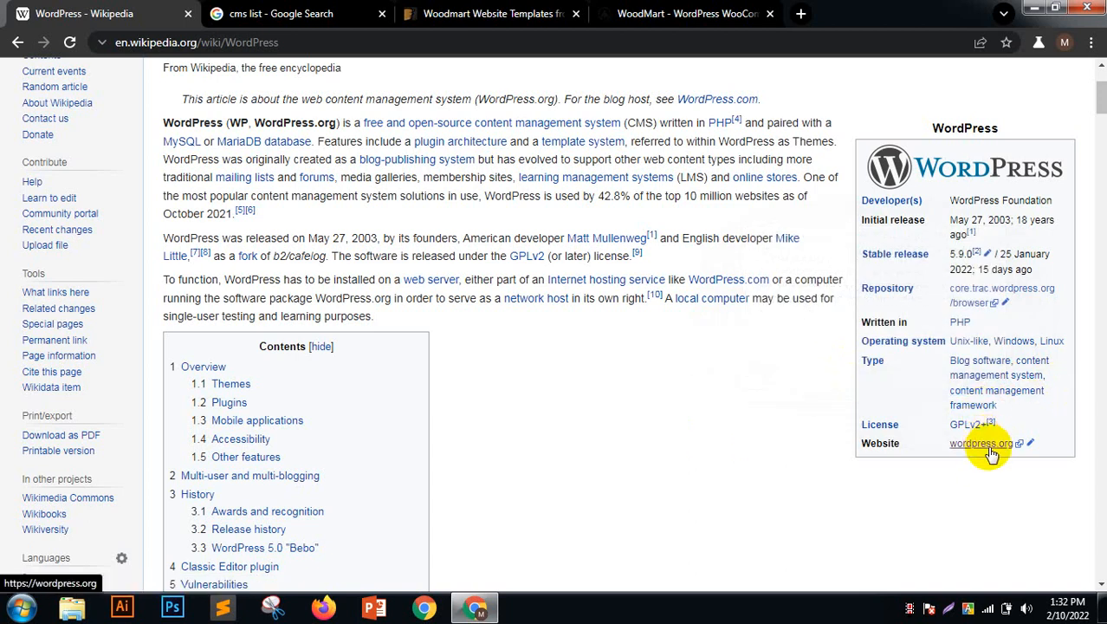
Open wordpress.org from the infobox, close the cms list and WoodMart tabs, and highlight 'Meet WordPress'
{"action": "left_click", "coordinate": [988, 446]}
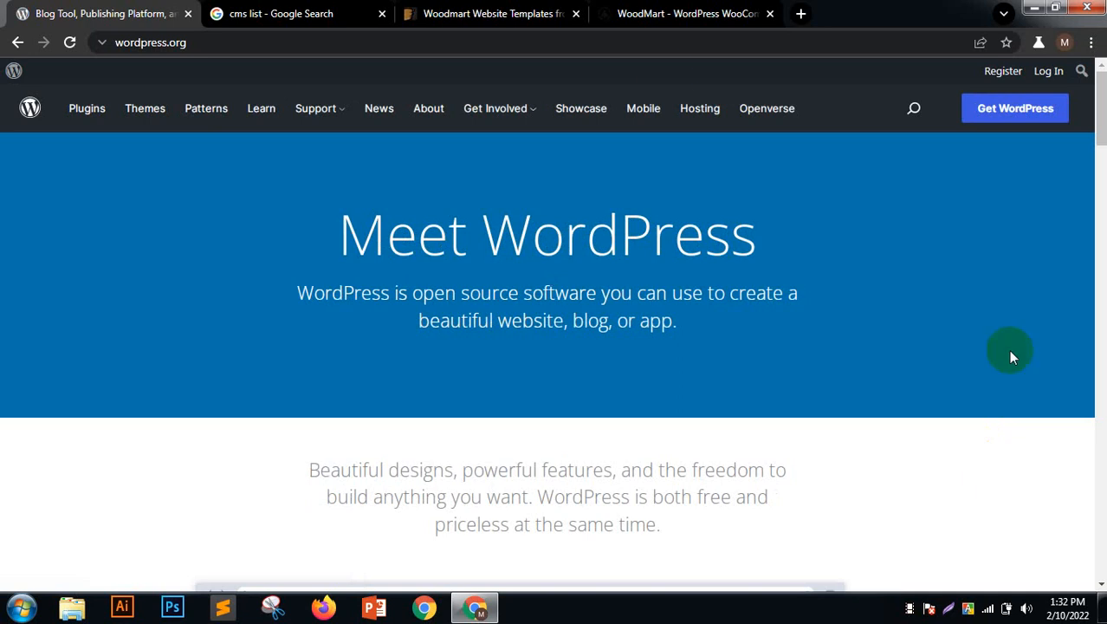
{"action": "left_click", "coordinate": [382, 14]}
{"action": "left_click", "coordinate": [382, 13]}
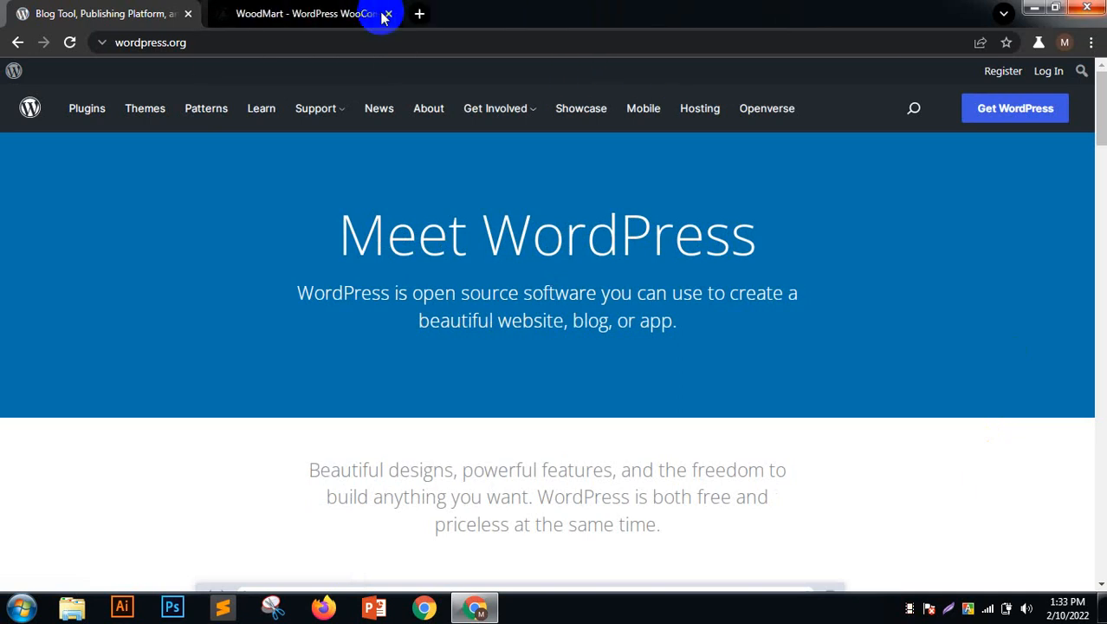
{"action": "left_click", "coordinate": [382, 14]}
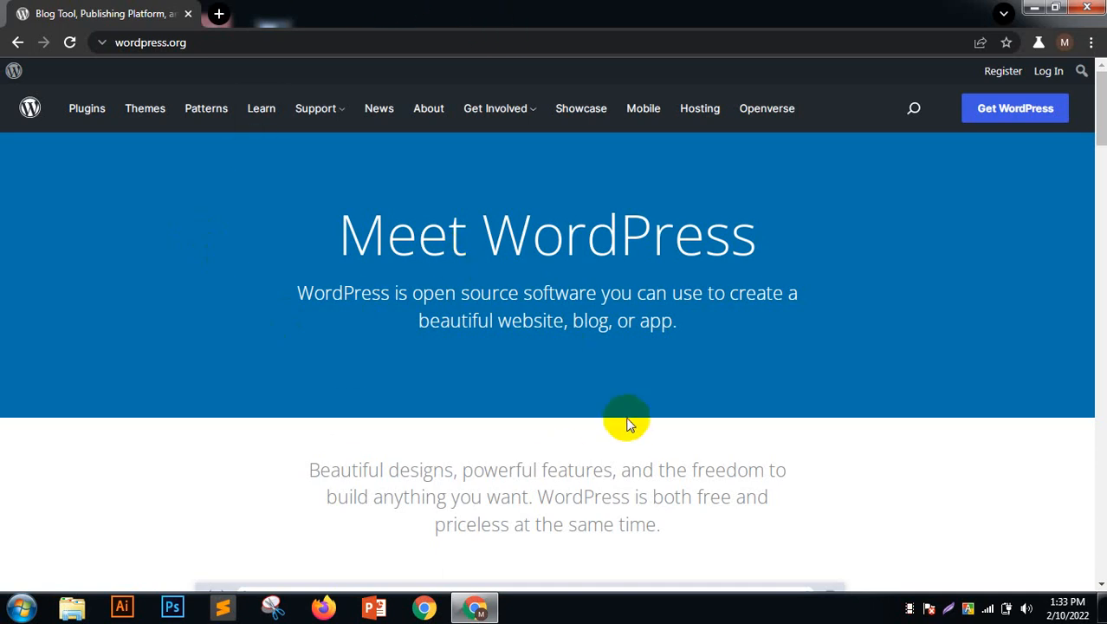
{"action": "left_click_drag", "start_coordinate": [326, 222], "coordinate": [768, 264]}
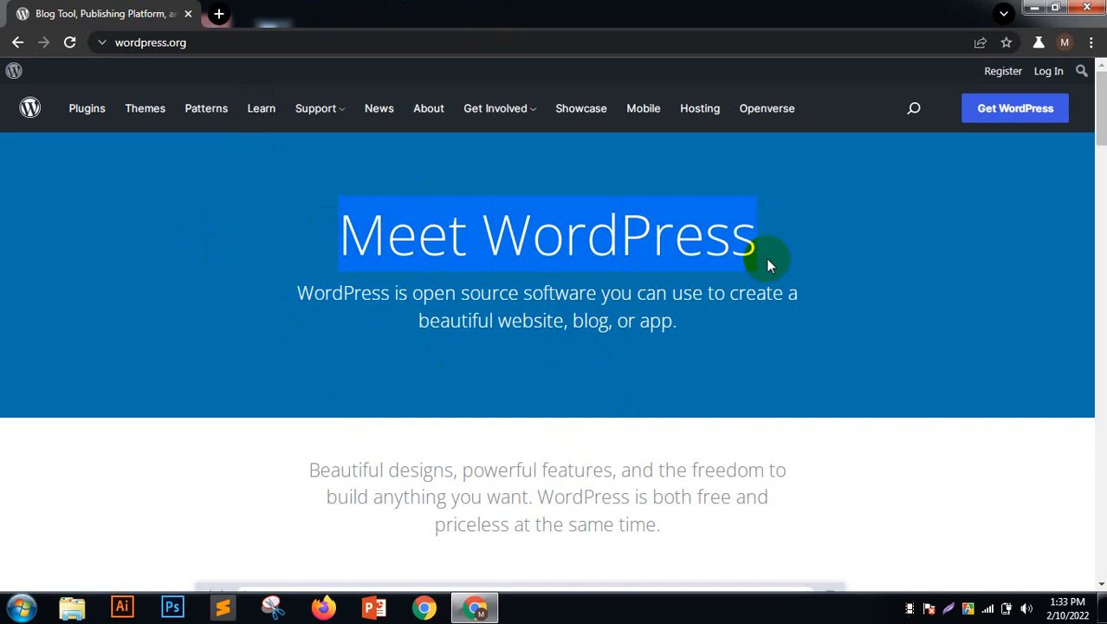
{"action": "left_click", "coordinate": [952, 98]}
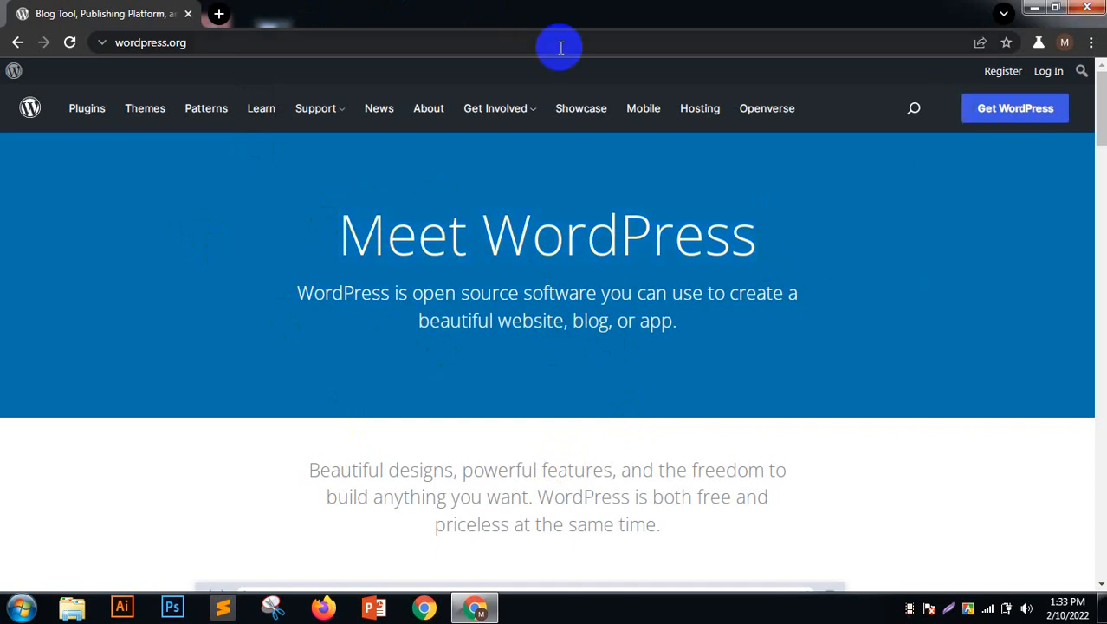
Search 'xampp download' in a new tab and open the Apache Friends XAMPP download page
{"action": "left_click", "coordinate": [220, 14]}
{"action": "type", "text": "xampp"}
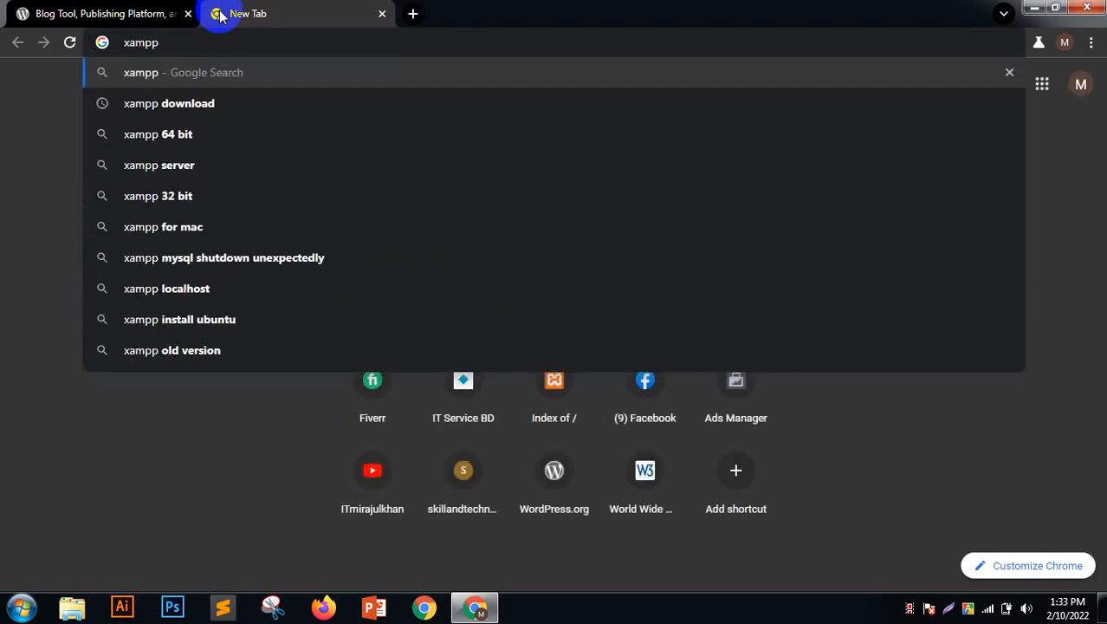
{"action": "key", "text": "Down"}
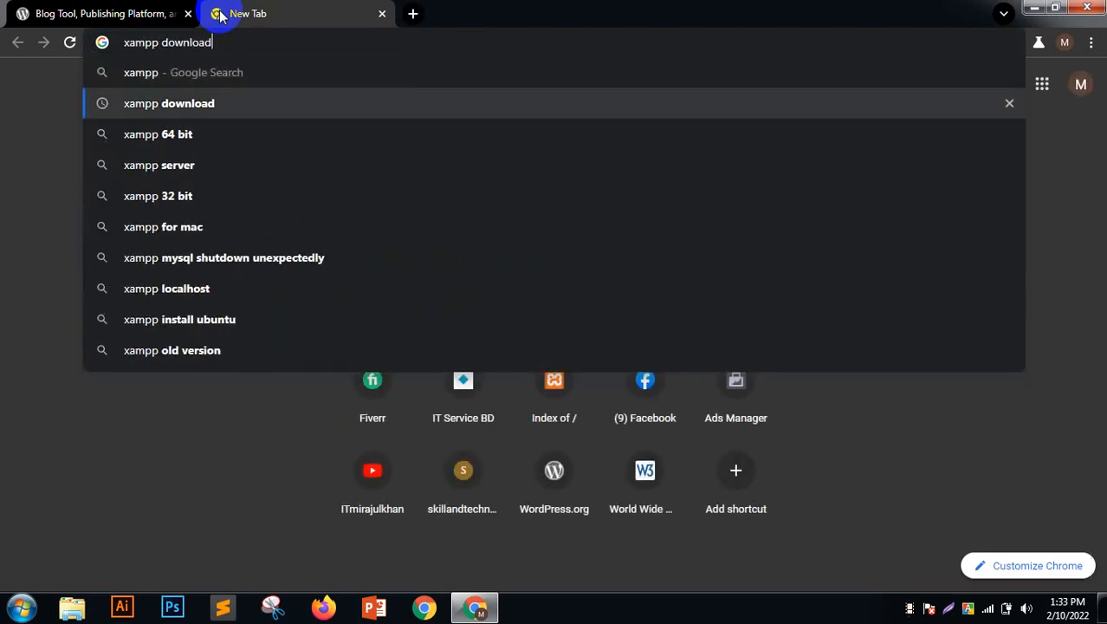
{"action": "key", "text": "Return"}
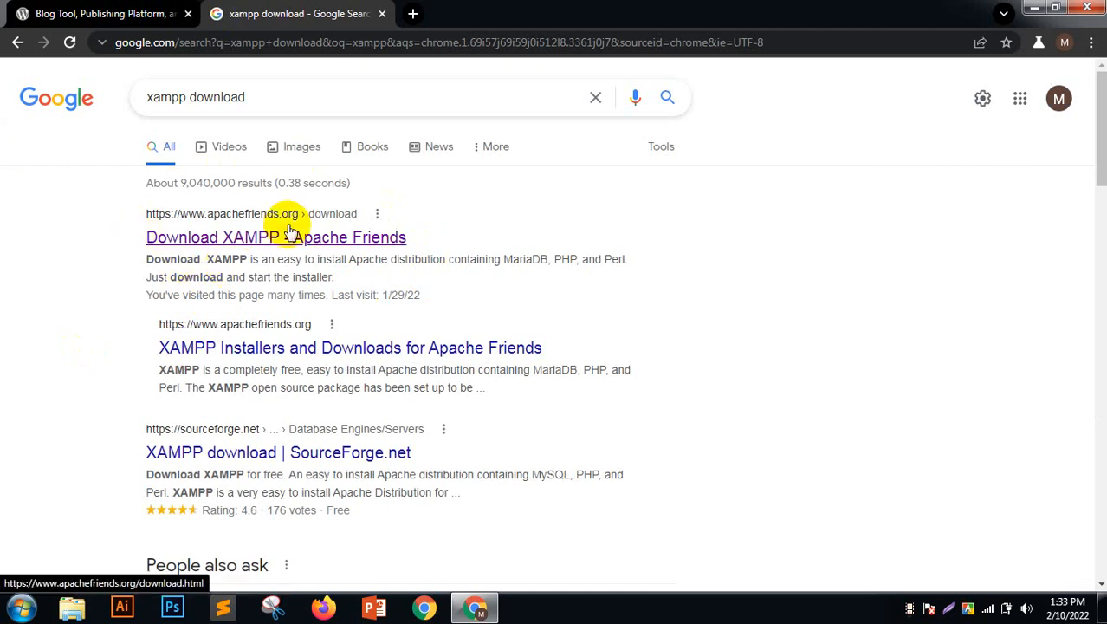
{"action": "left_click", "coordinate": [291, 233]}
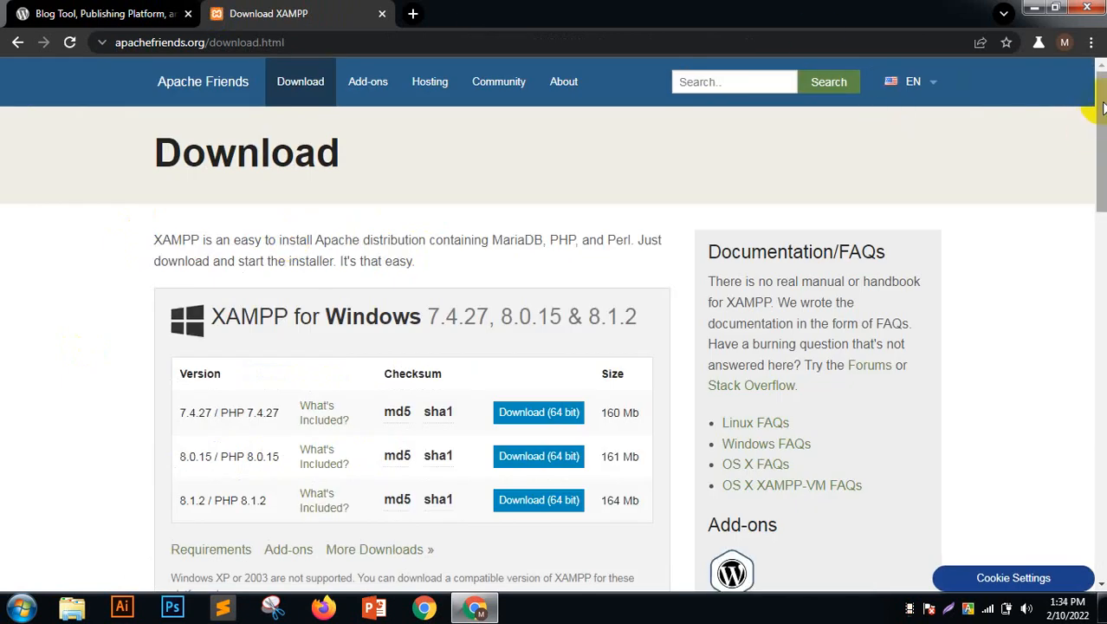
Scroll to the Windows versions table and look over versions 8.0.15 and 7.4.27
{"action": "left_click_drag", "start_coordinate": [1101, 103], "coordinate": [1101, 146]}
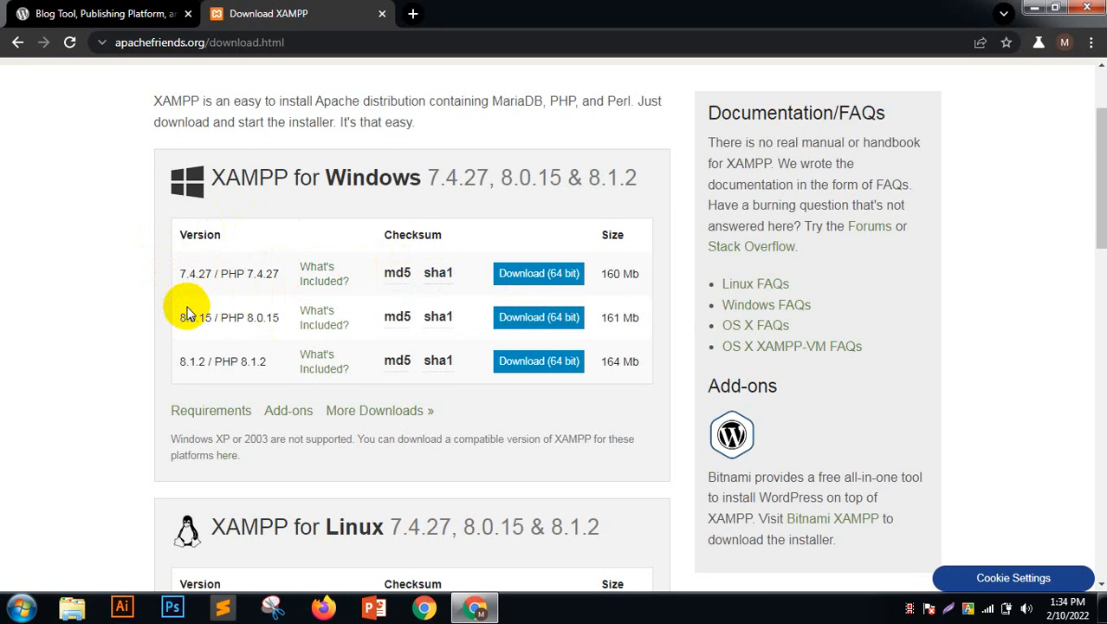
{"action": "left_click_drag", "start_coordinate": [178, 317], "coordinate": [287, 321]}
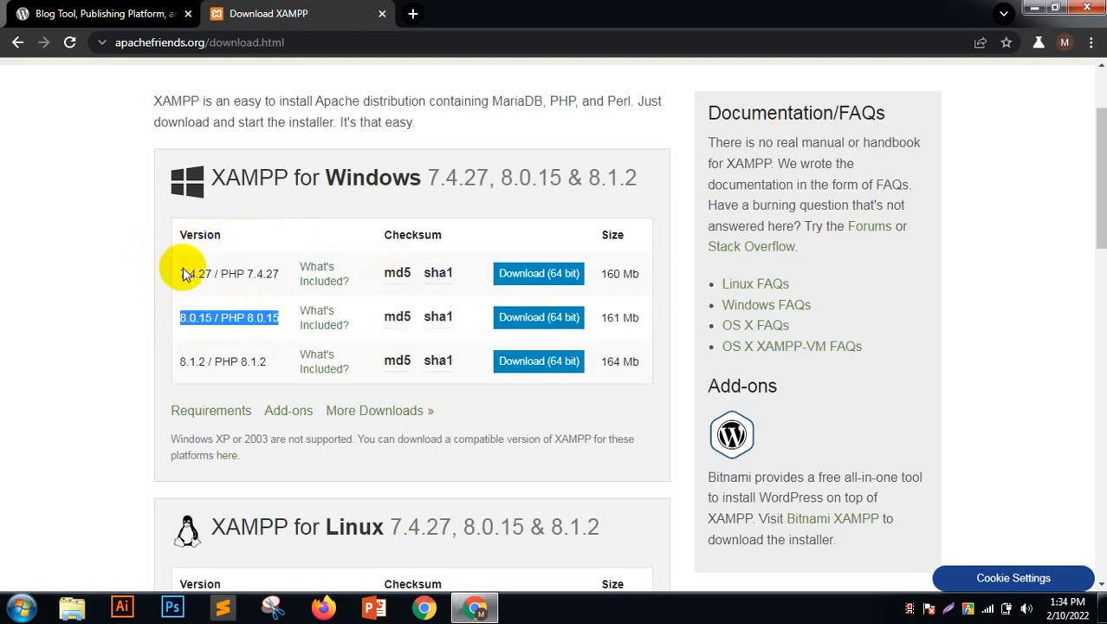
{"action": "left_click_drag", "start_coordinate": [181, 273], "coordinate": [287, 272]}
{"action": "left_click", "coordinate": [35, 251]}
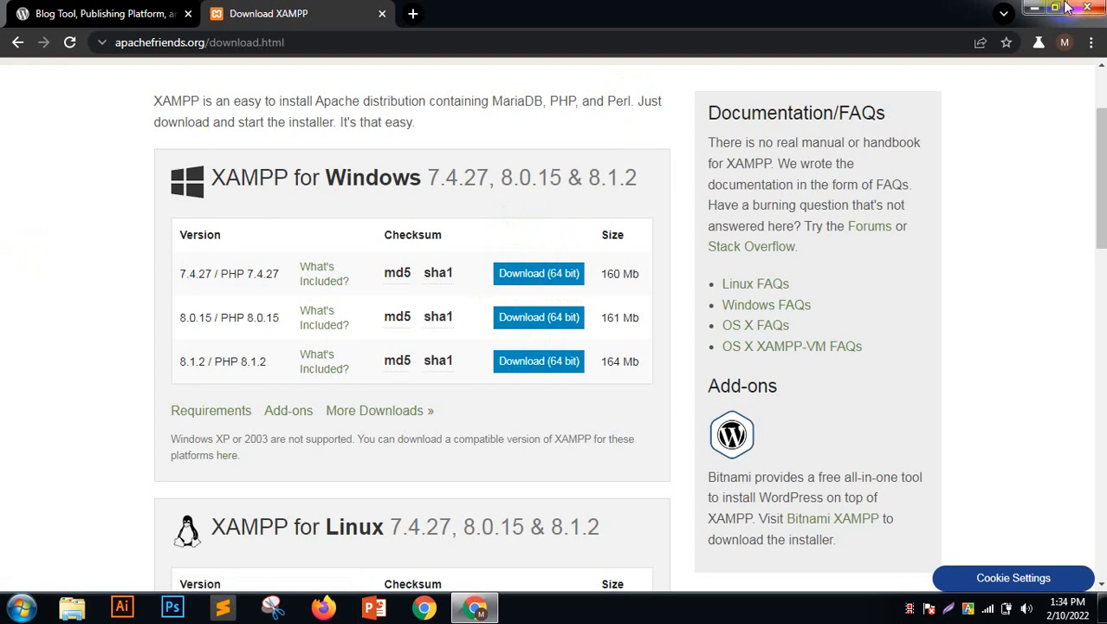
Launch XAMPP Control Panel from a Start menu search for 'xampp'
{"action": "left_click", "coordinate": [1036, 7]}
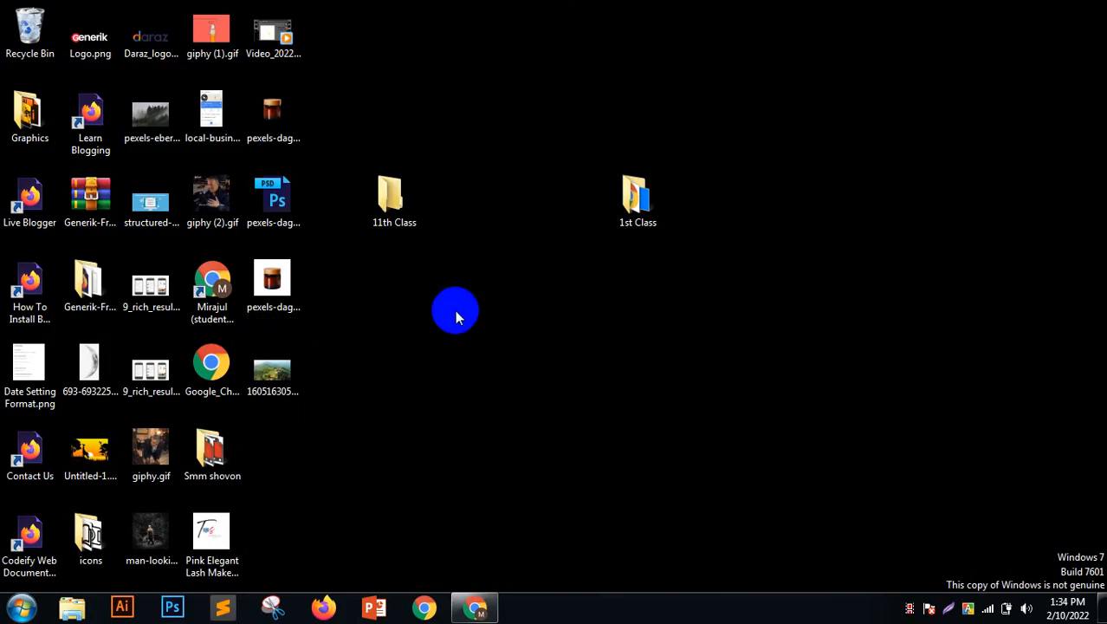
{"action": "left_click", "coordinate": [22, 608]}
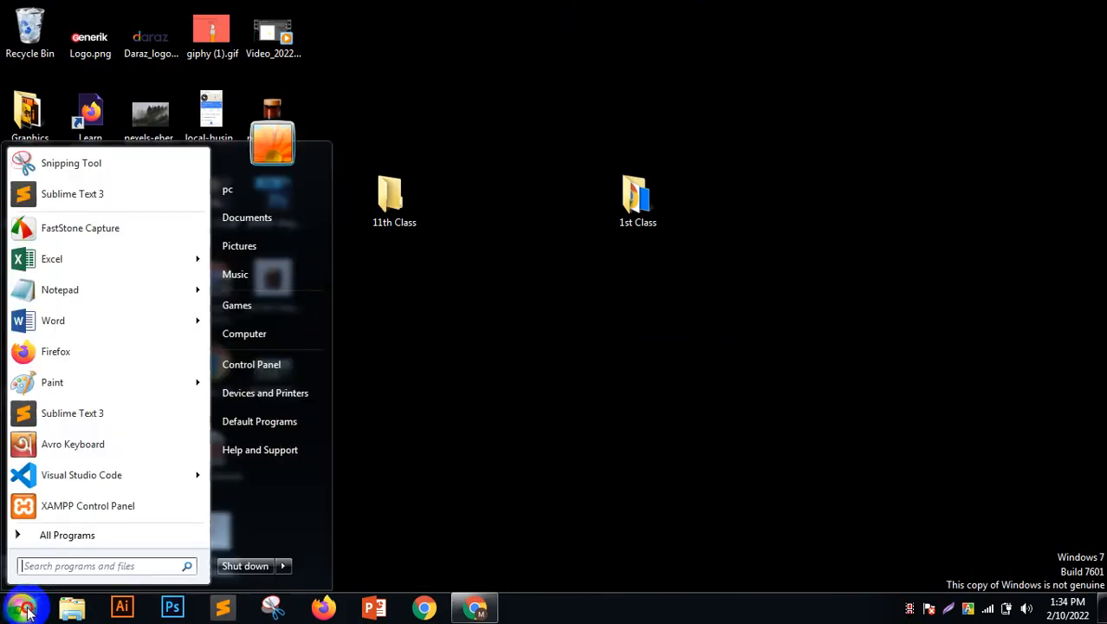
{"action": "type", "text": "x"}
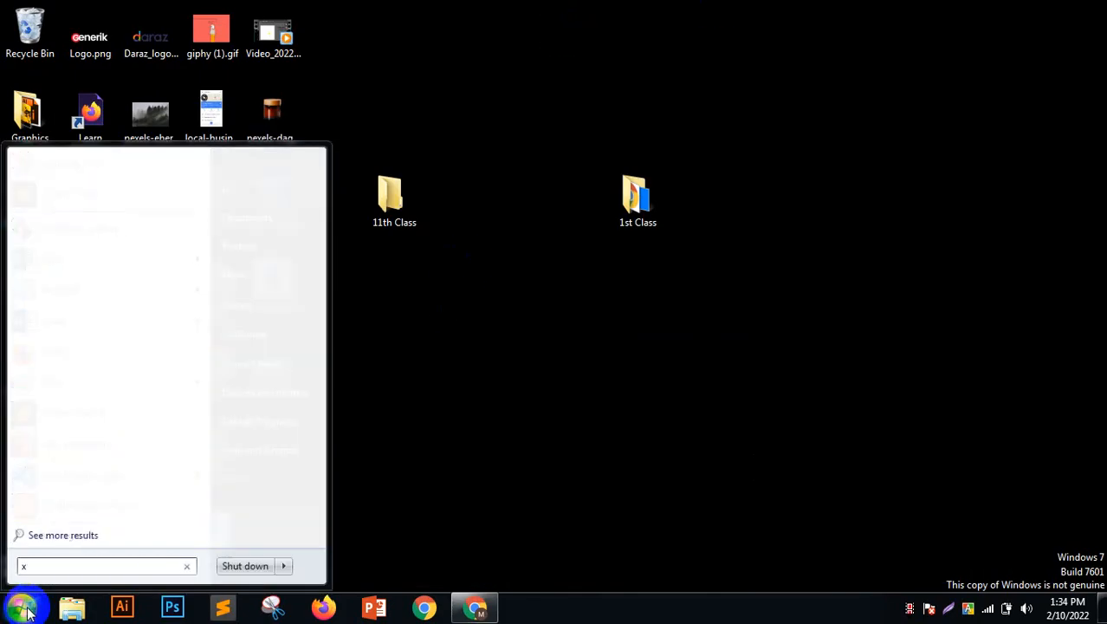
{"action": "type", "text": "ampp"}
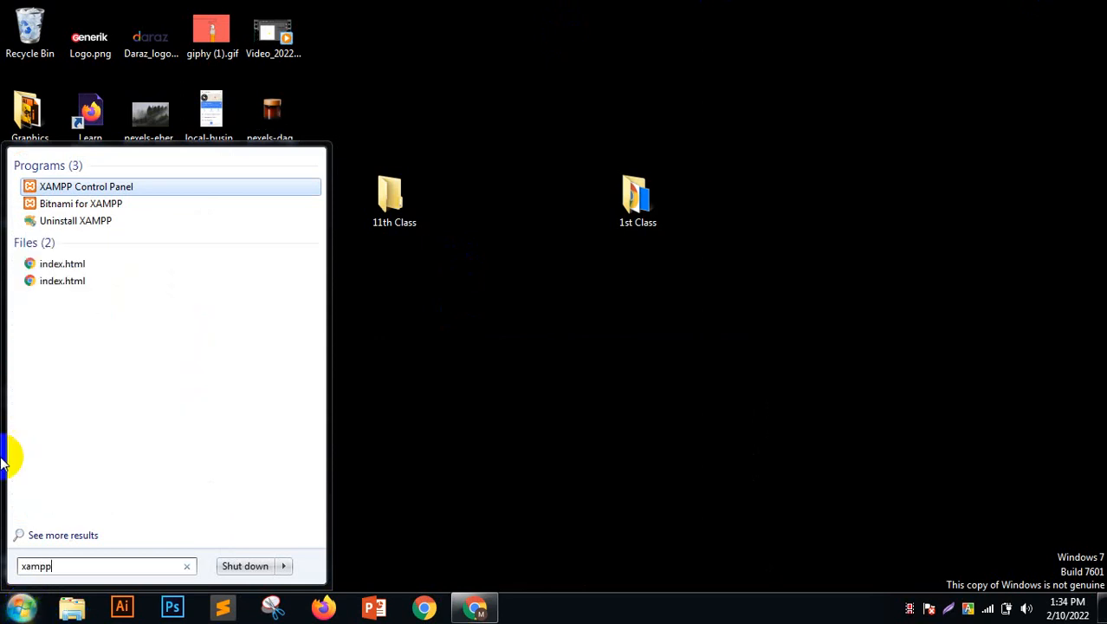
{"action": "left_click", "coordinate": [93, 187]}
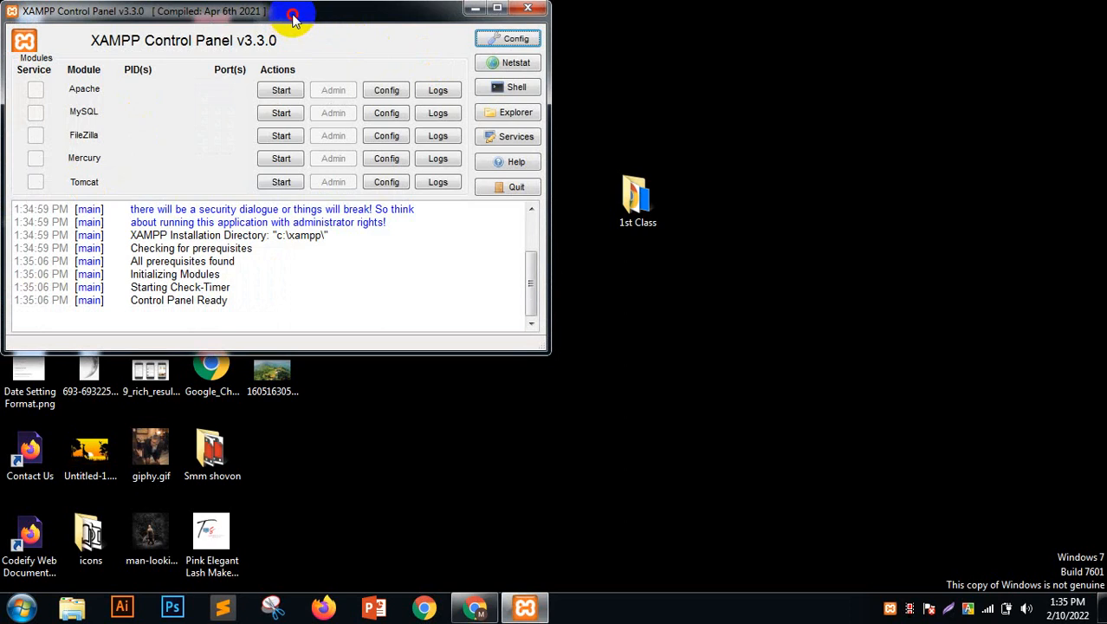
{"action": "left_click_drag", "start_coordinate": [292, 19], "coordinate": [368, 68]}
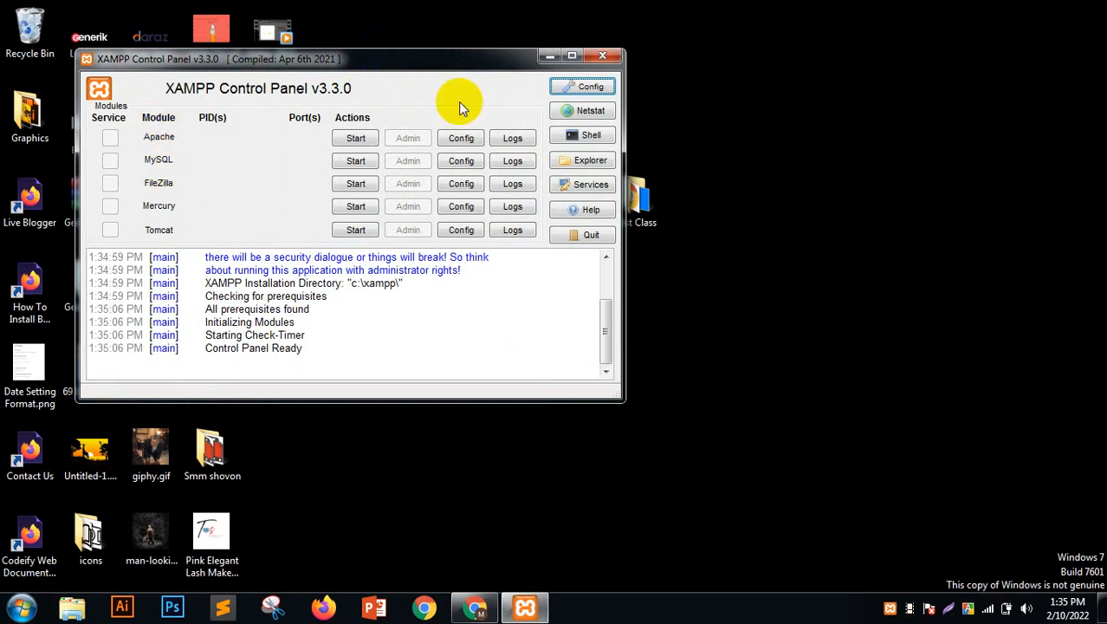
Start Apache and MySQL, then browse the XAMPP installation folder
{"action": "left_click", "coordinate": [355, 139]}
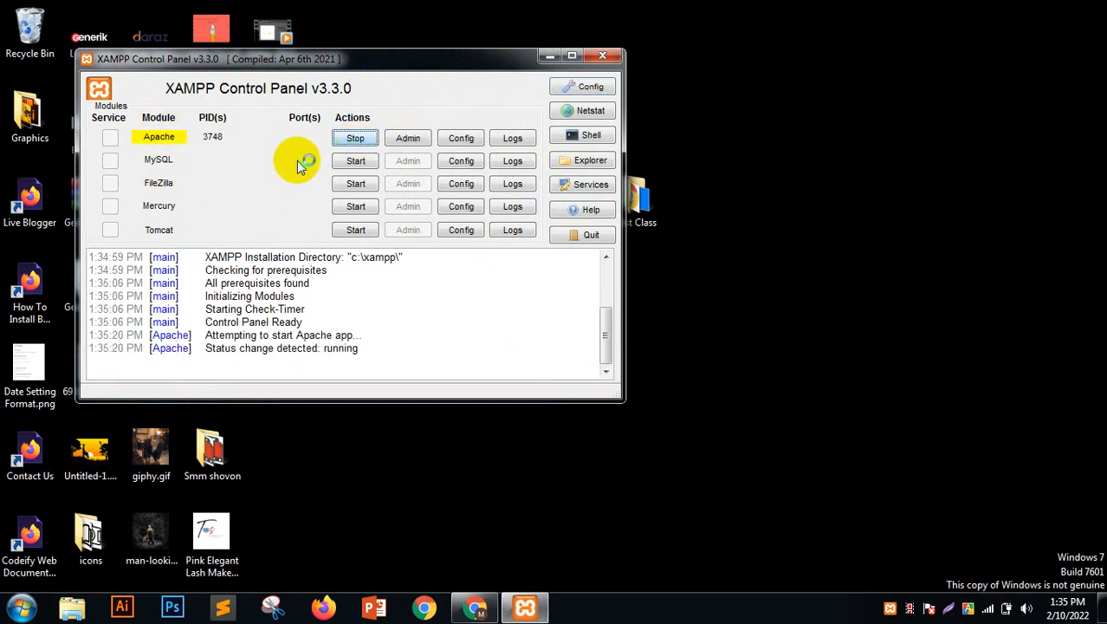
{"action": "left_click", "coordinate": [360, 164]}
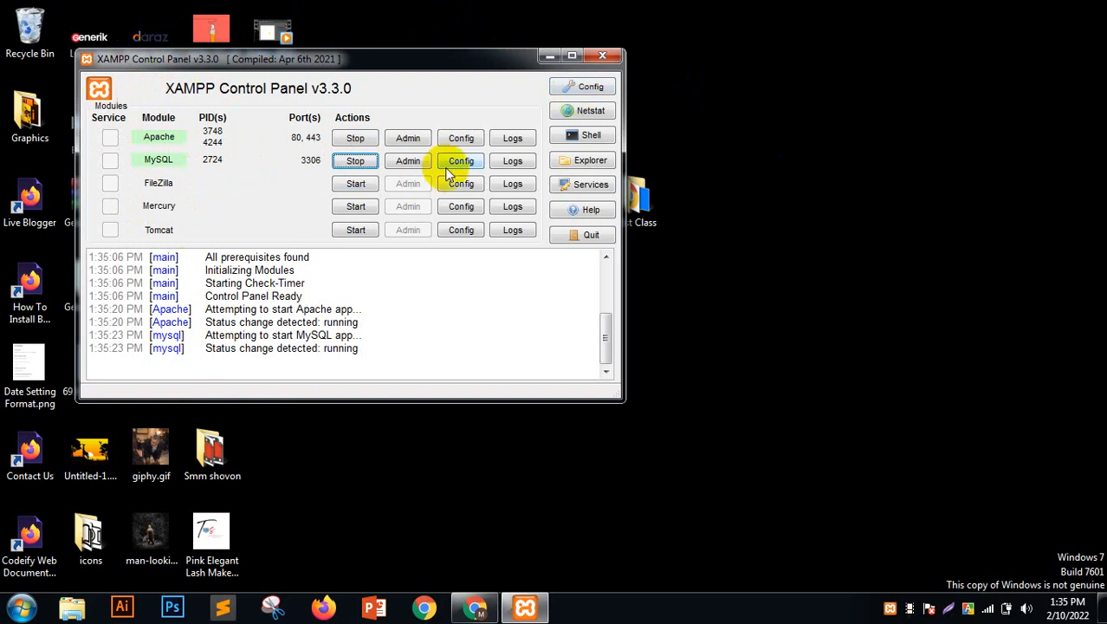
{"action": "left_click", "coordinate": [589, 164]}
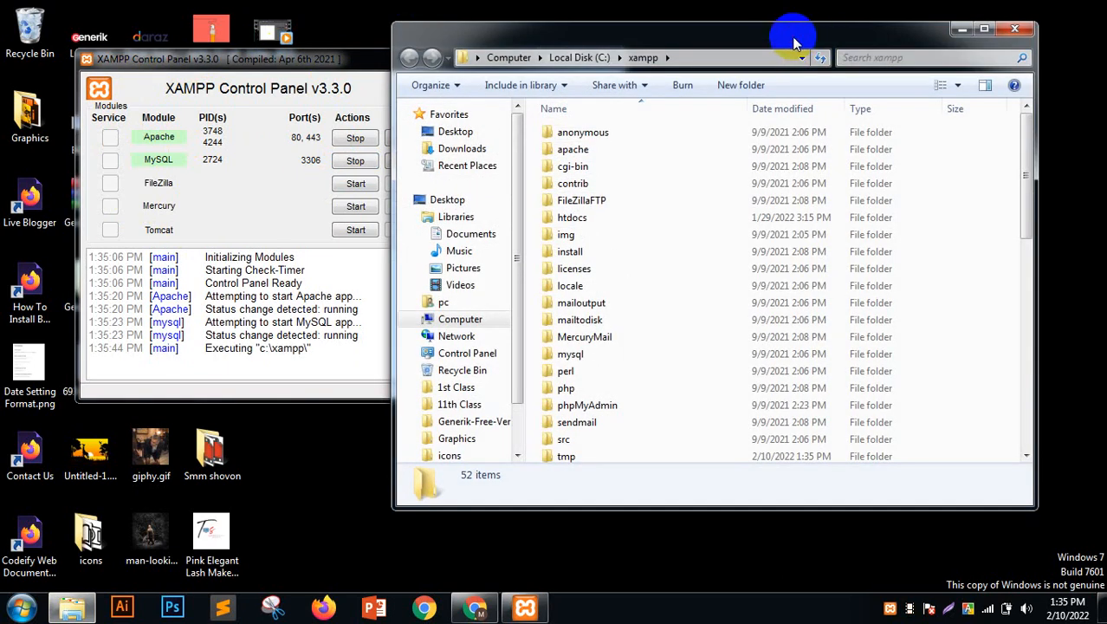
Maximize Explorer and open the C:\xampp\htdocs folder
{"action": "left_click_drag", "start_coordinate": [762, 31], "coordinate": [701, 34]}
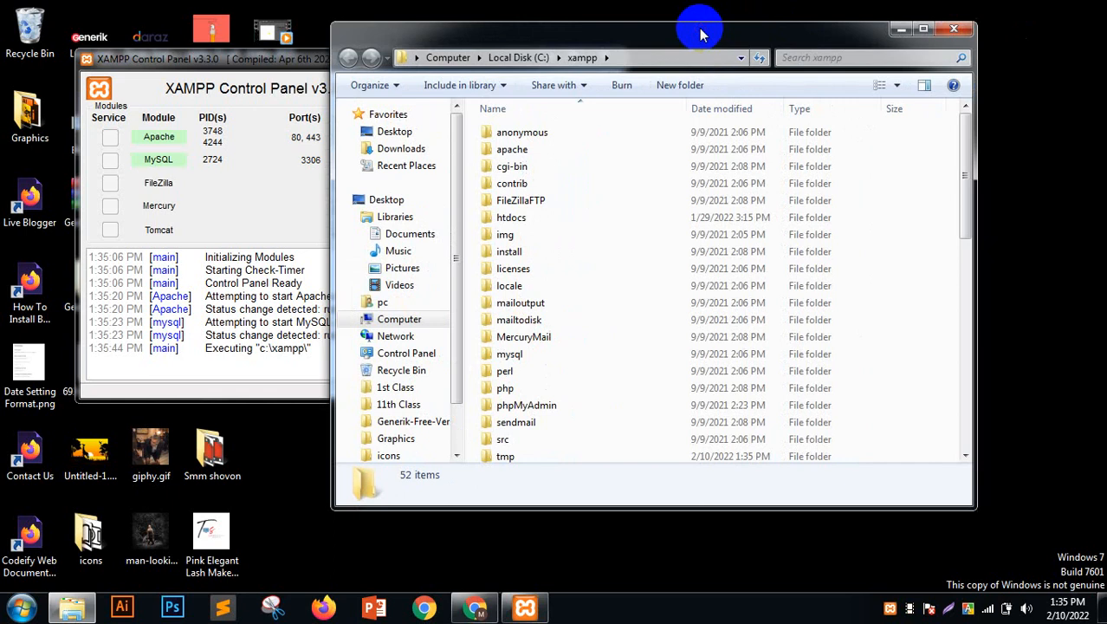
{"action": "left_click", "coordinate": [923, 31]}
{"action": "left_click_drag", "start_coordinate": [1099, 105], "coordinate": [1098, 69]}
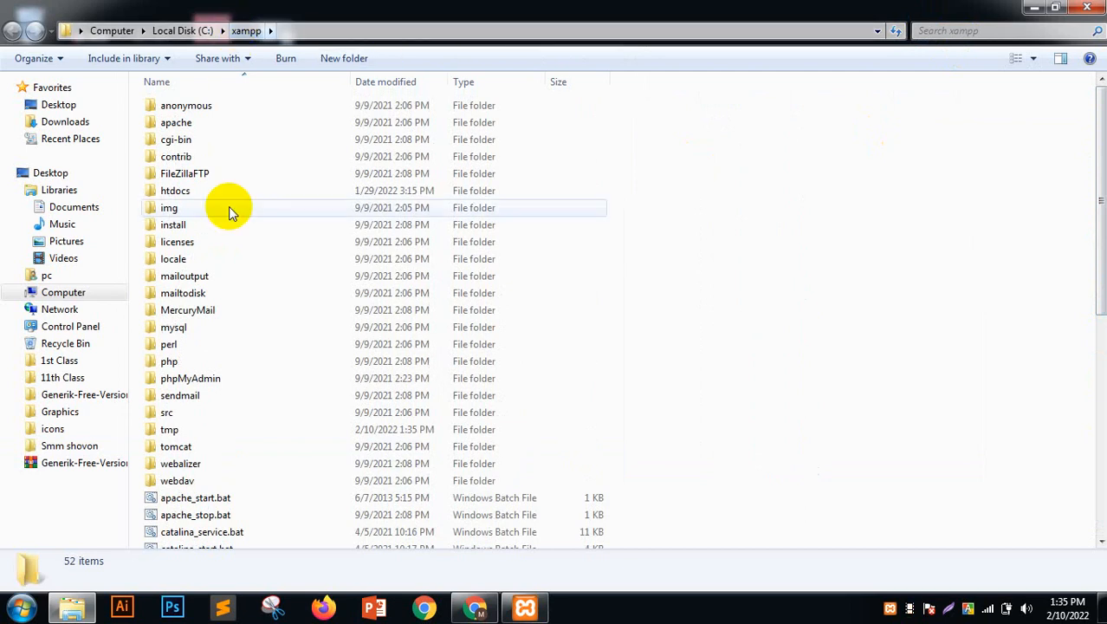
{"action": "left_click", "coordinate": [215, 194]}
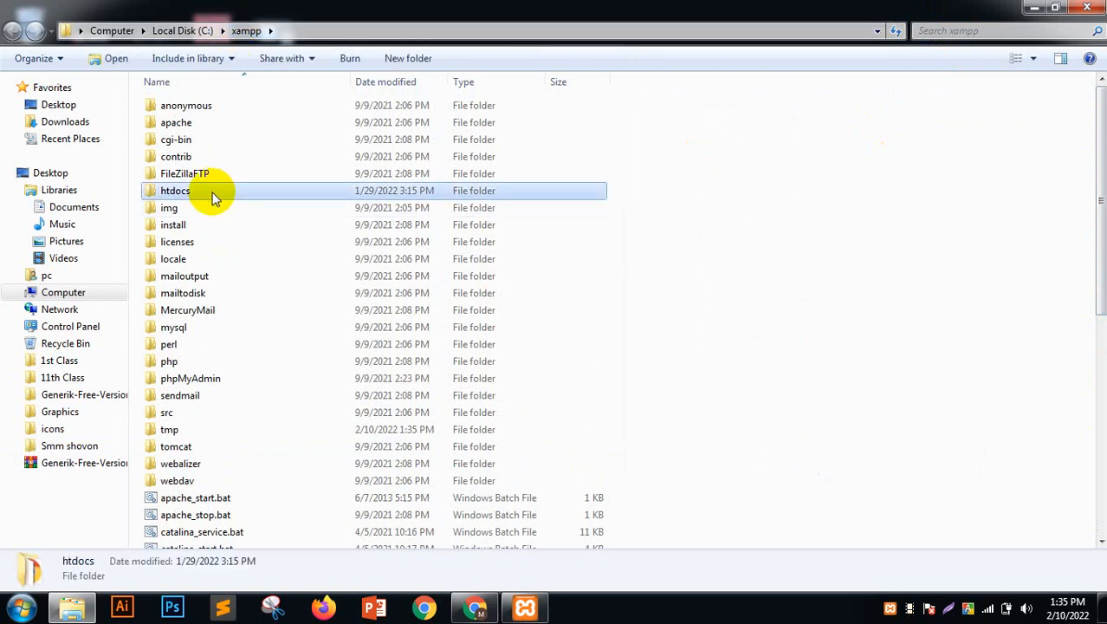
{"action": "double_click", "coordinate": [215, 198]}
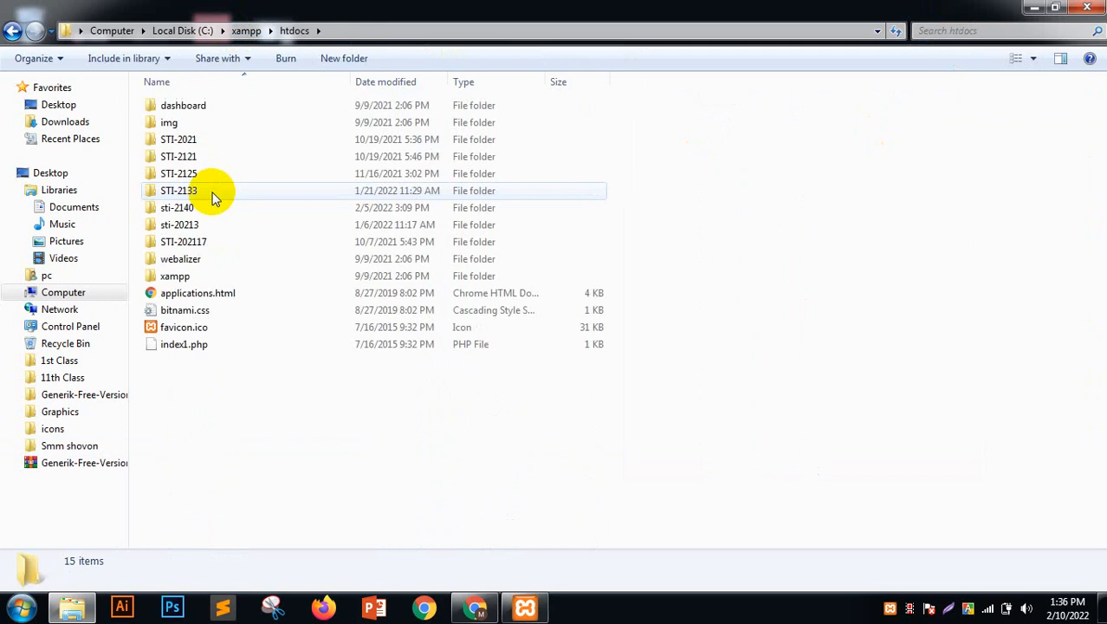
Create a new folder named sti-2142 inside htdocs and open it
{"action": "right_click", "coordinate": [303, 398]}
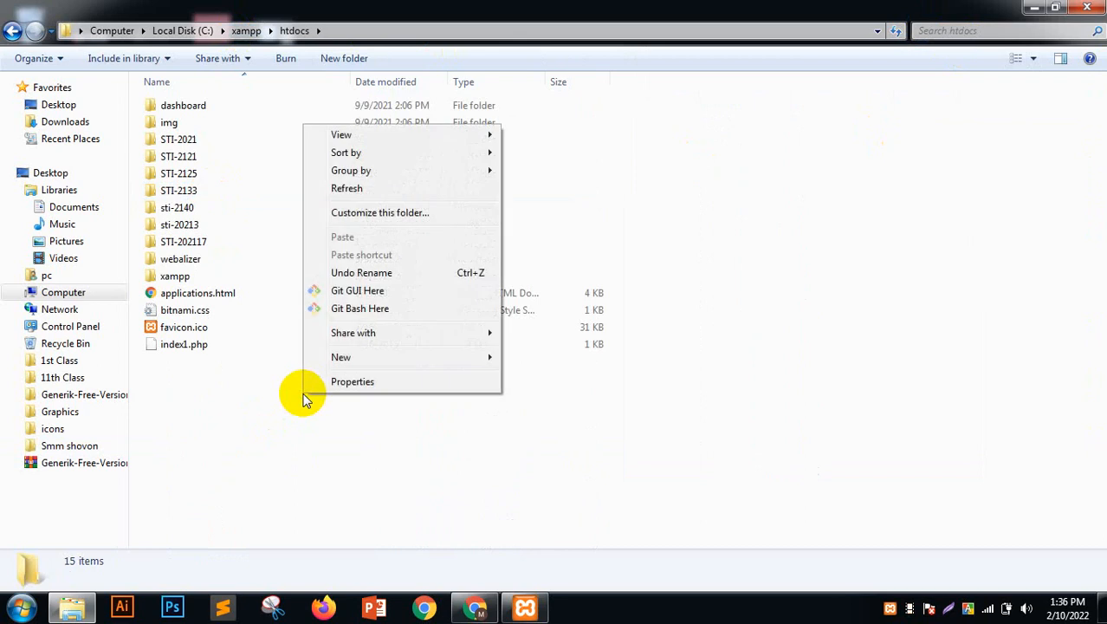
{"action": "mouse_move", "coordinate": [383, 360]}
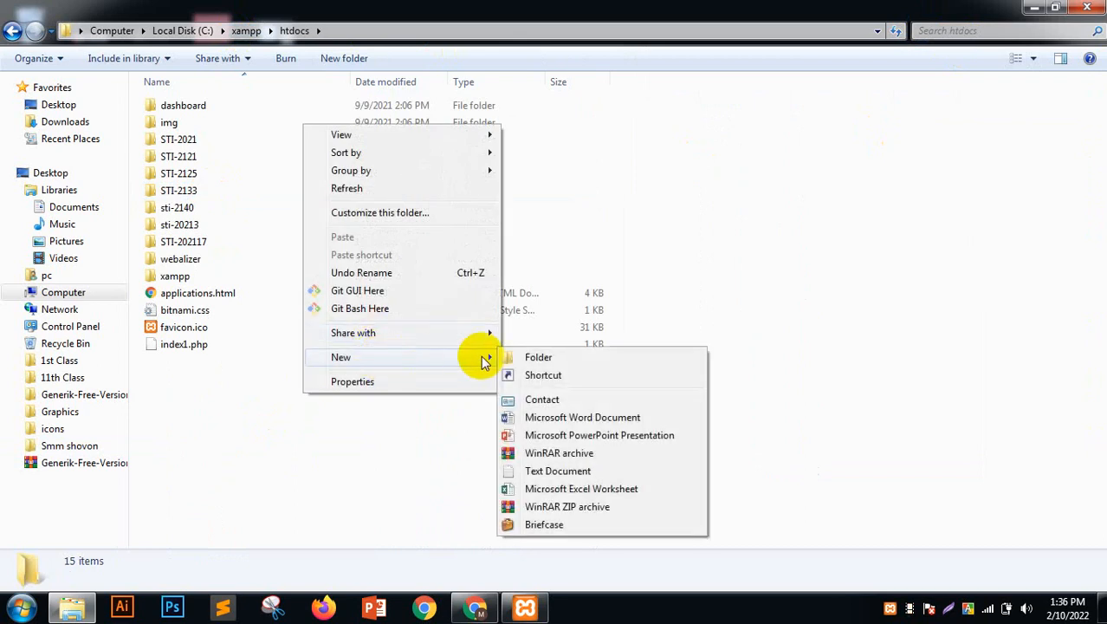
{"action": "left_click", "coordinate": [539, 357]}
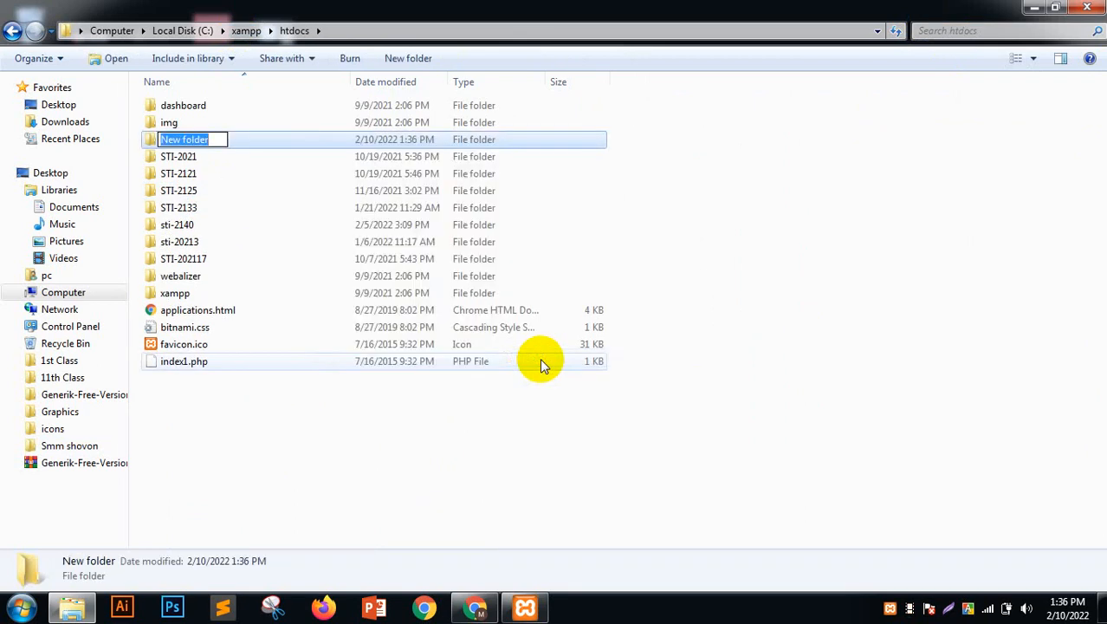
{"action": "type", "text": "sti"}
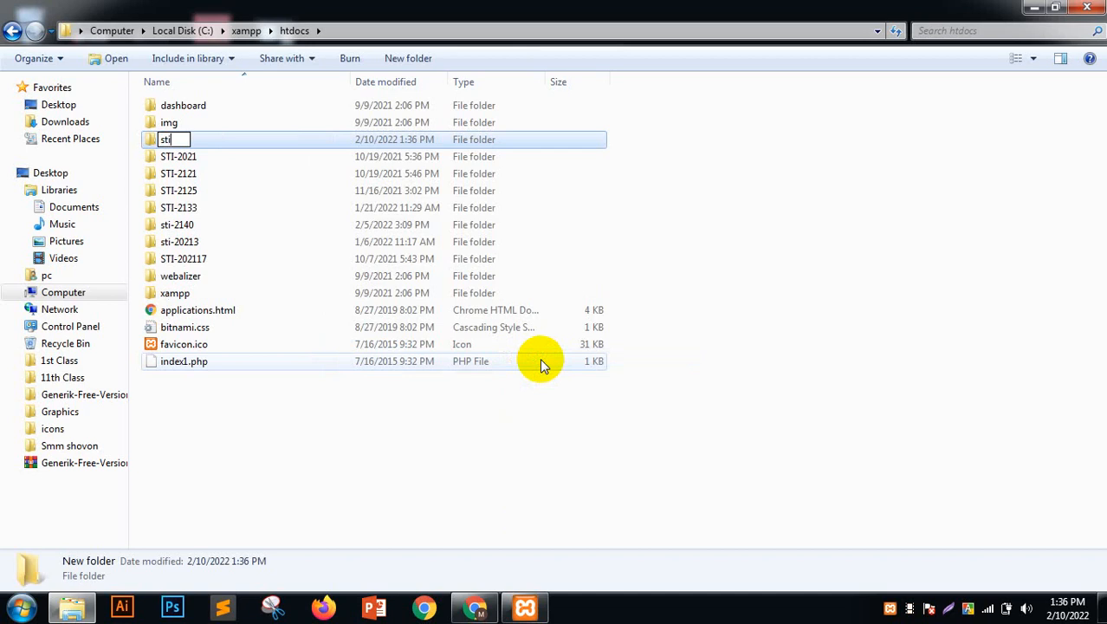
{"action": "type", "text": "-2142"}
{"action": "key", "text": "Return"}
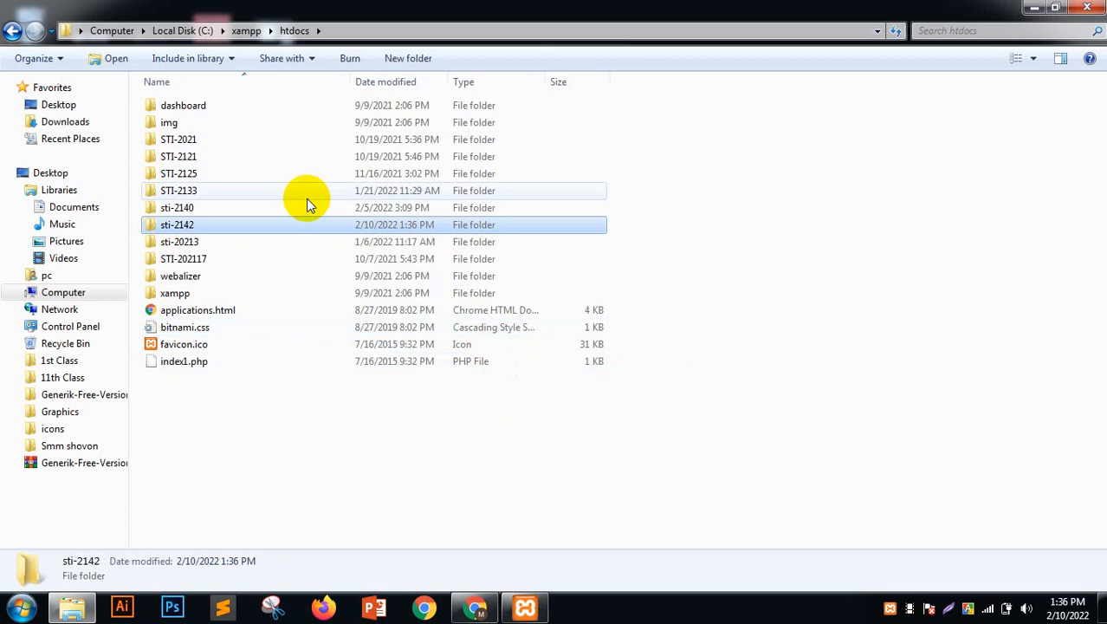
{"action": "double_click", "coordinate": [218, 224]}
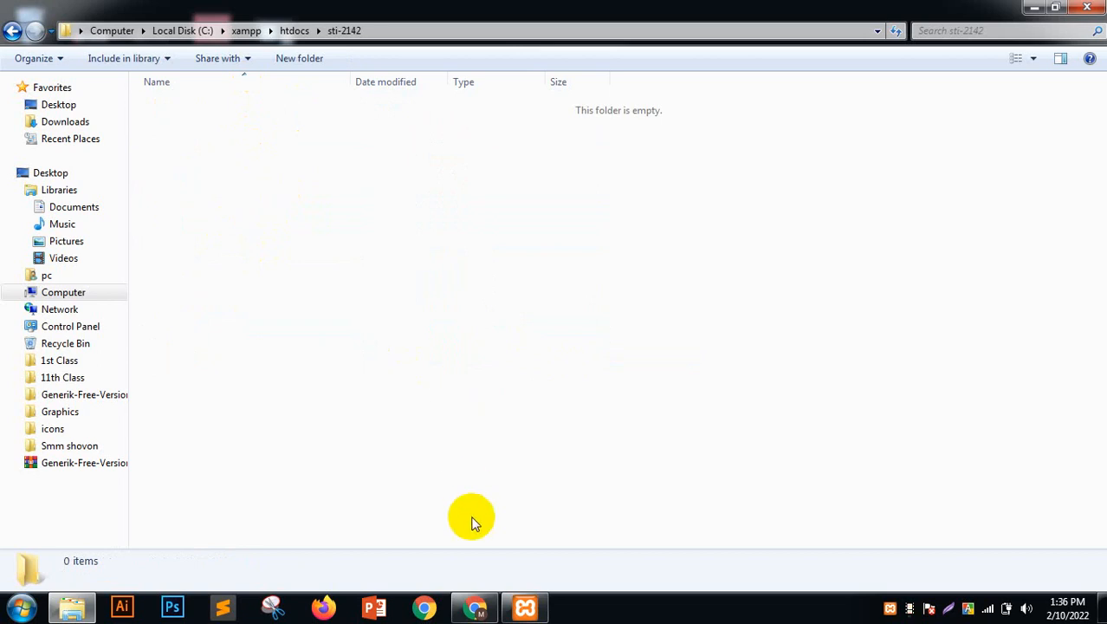
Return to Chrome, close the XAMPP tab, and go to the WordPress.org download page
{"action": "left_click", "coordinate": [475, 609]}
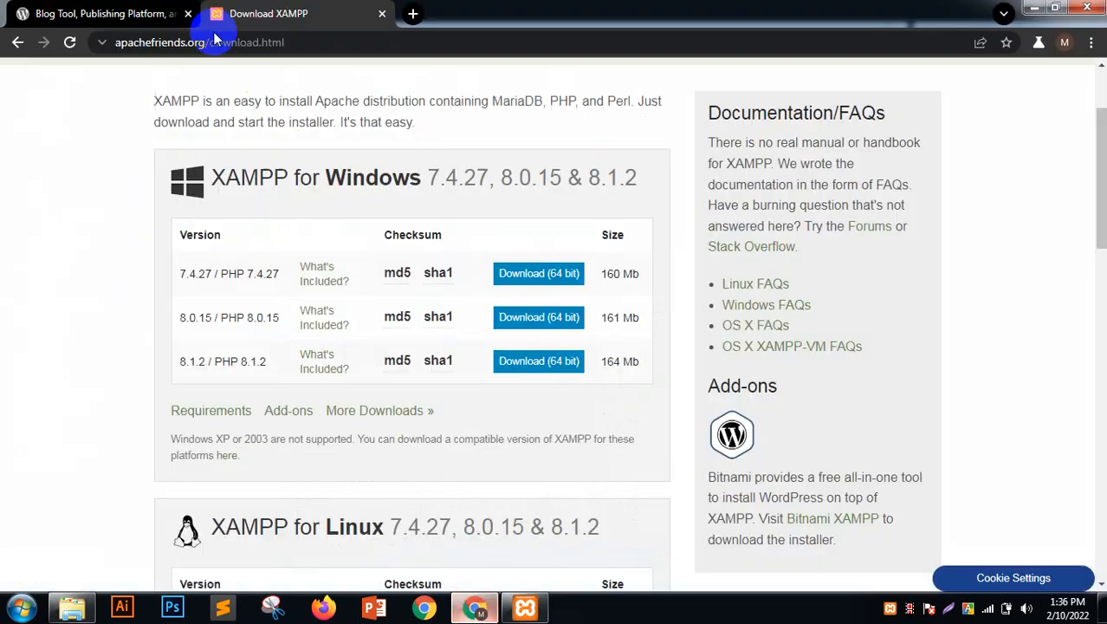
{"action": "left_click", "coordinate": [34, 13]}
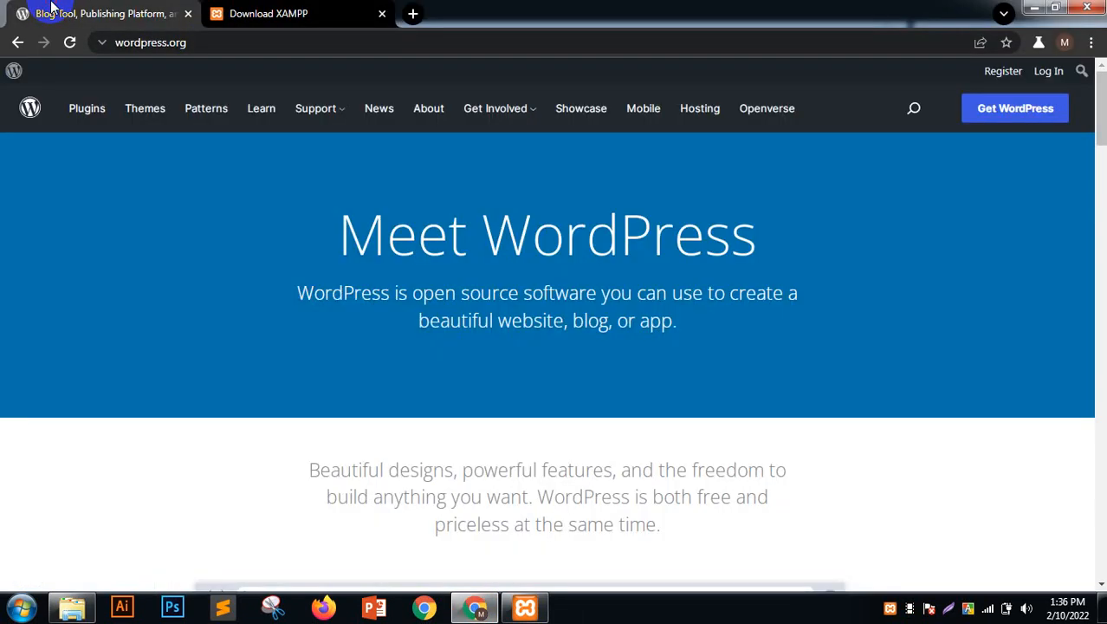
{"action": "left_click", "coordinate": [382, 14]}
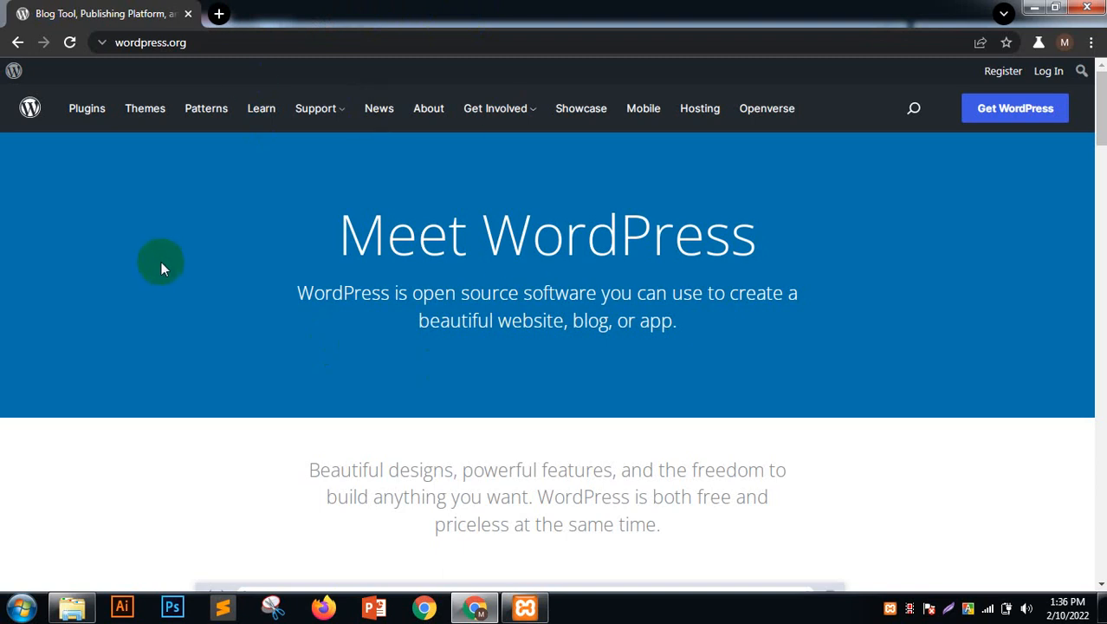
{"action": "left_click", "coordinate": [1023, 111]}
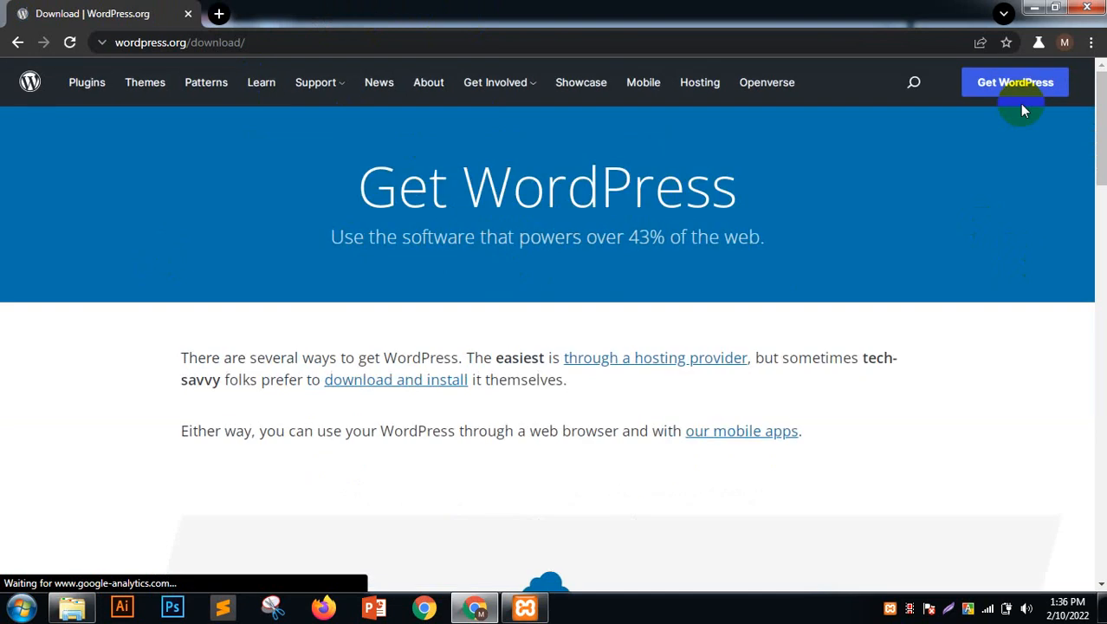
Download WordPress 5.9, dismiss the Hooray popup, and open the zip's download options
{"action": "left_click_drag", "start_coordinate": [1101, 115], "coordinate": [1101, 340]}
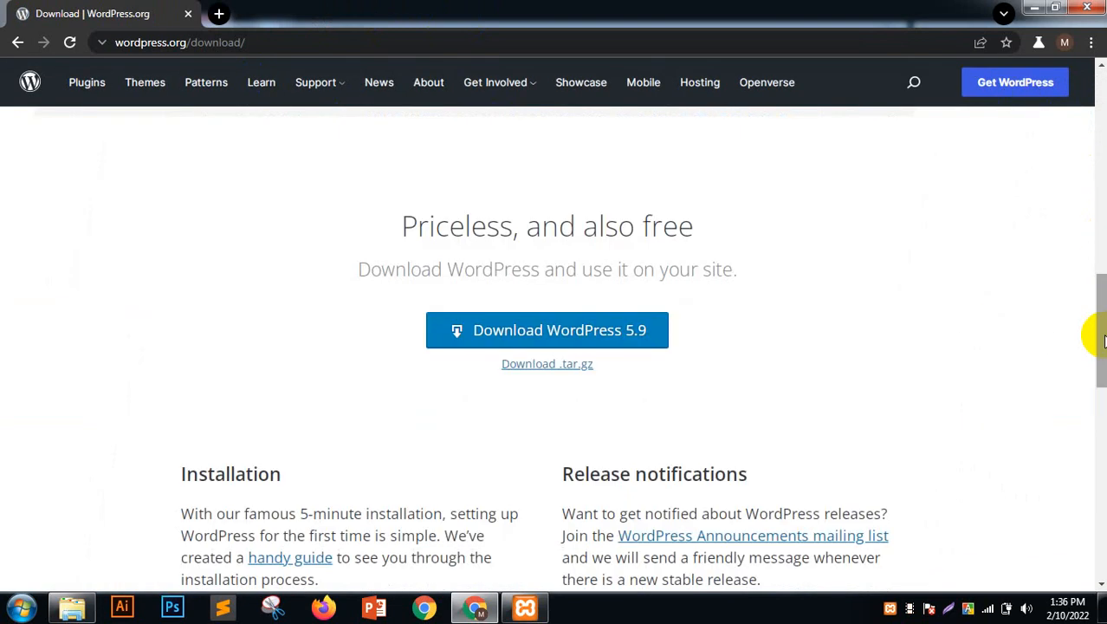
{"action": "left_click", "coordinate": [549, 335]}
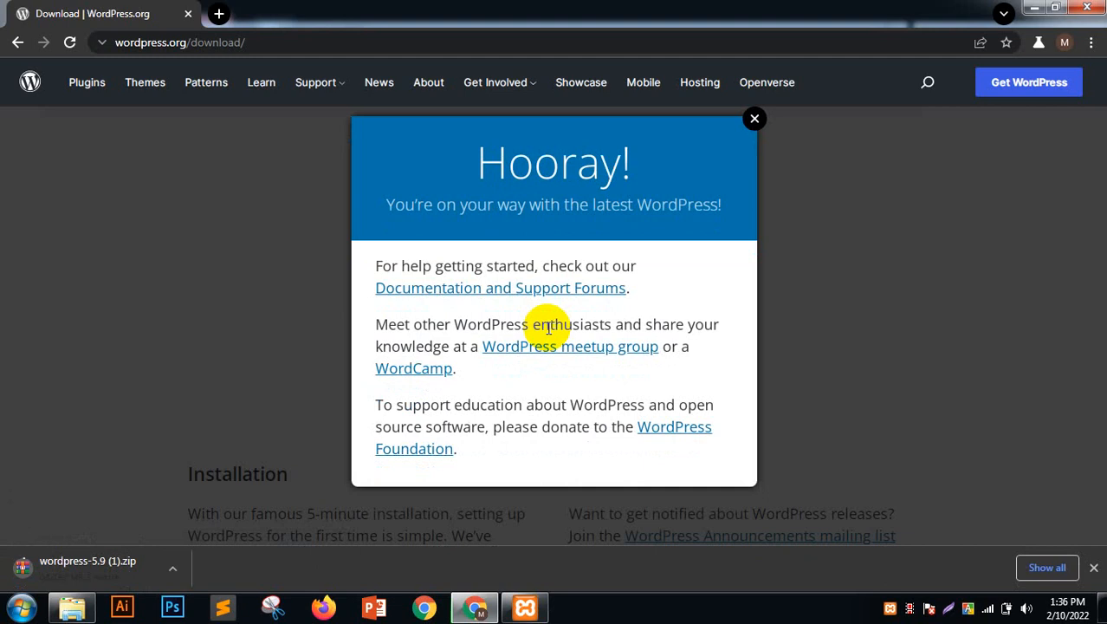
{"action": "left_click", "coordinate": [755, 118]}
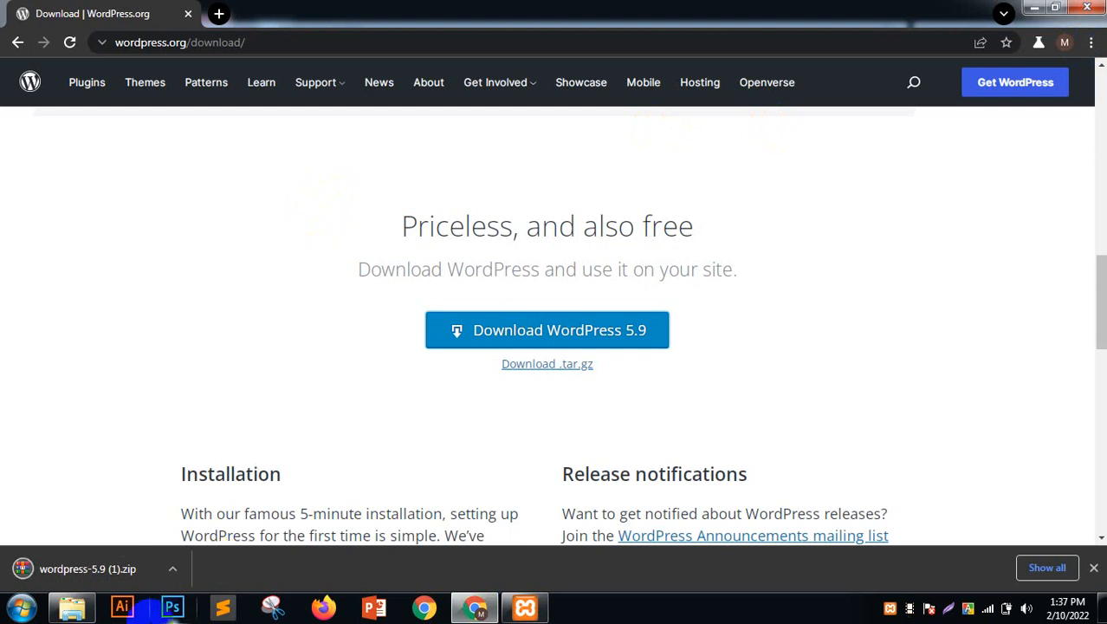
{"action": "left_click", "coordinate": [174, 566]}
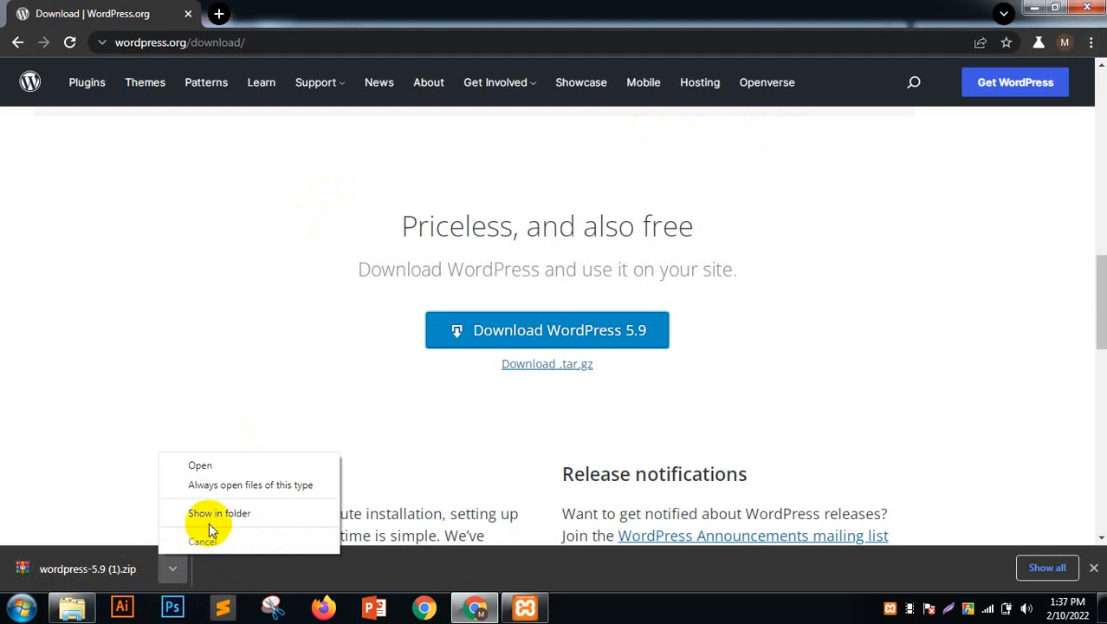
Show wordpress-5.9 (1).zip in its Downloads folder and bring that Explorer window forward
{"action": "left_click", "coordinate": [224, 514]}
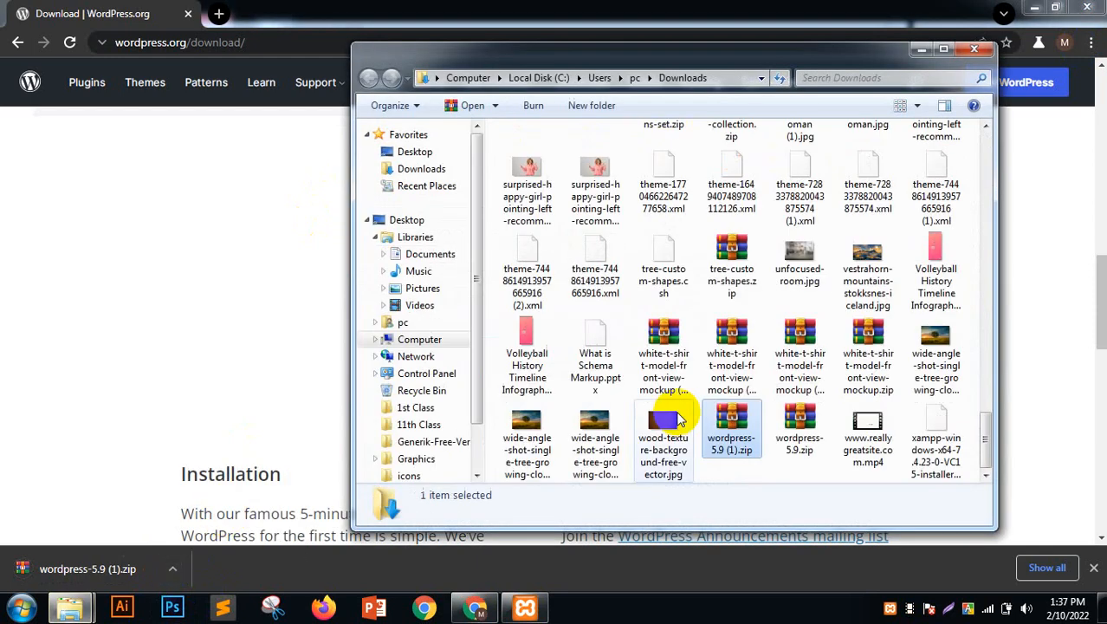
{"action": "left_click", "coordinate": [1093, 567]}
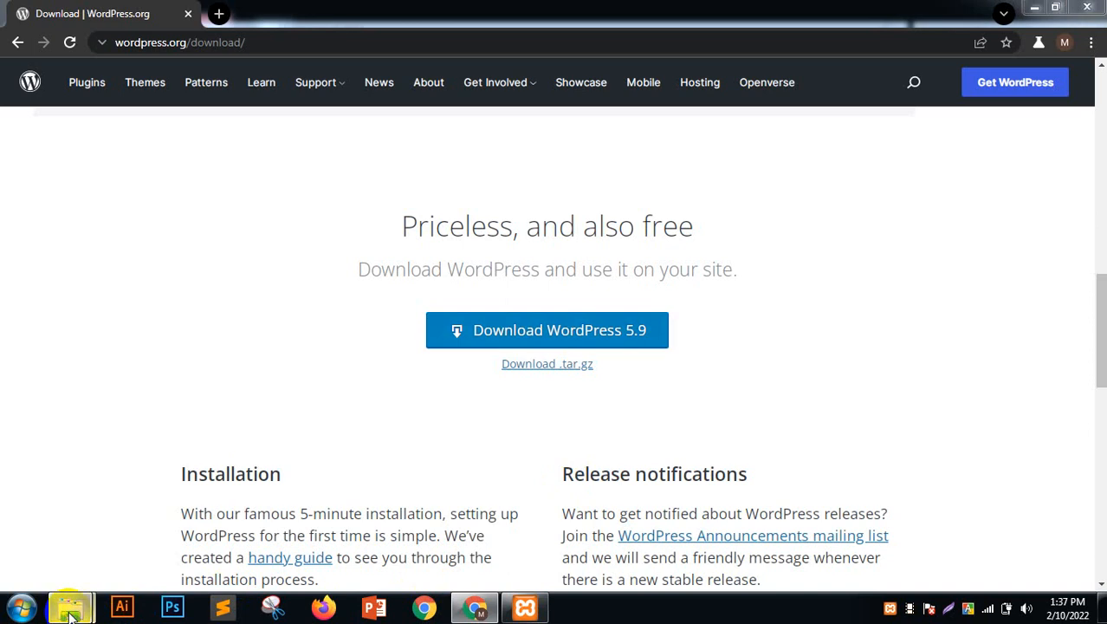
{"action": "mouse_move", "coordinate": [69, 606]}
{"action": "left_click", "coordinate": [248, 554]}
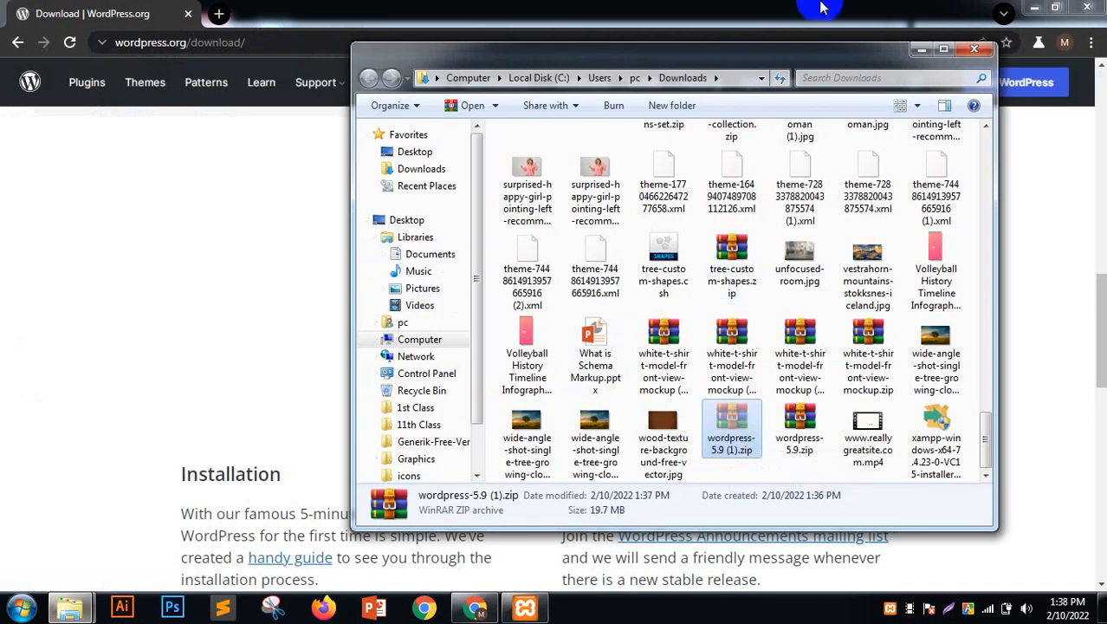
{"action": "left_click", "coordinate": [64, 613]}
Paste wordpress-5.9 (1).zip into sti-2142, extract it there, and open the wordpress folder
{"action": "left_click", "coordinate": [74, 511]}
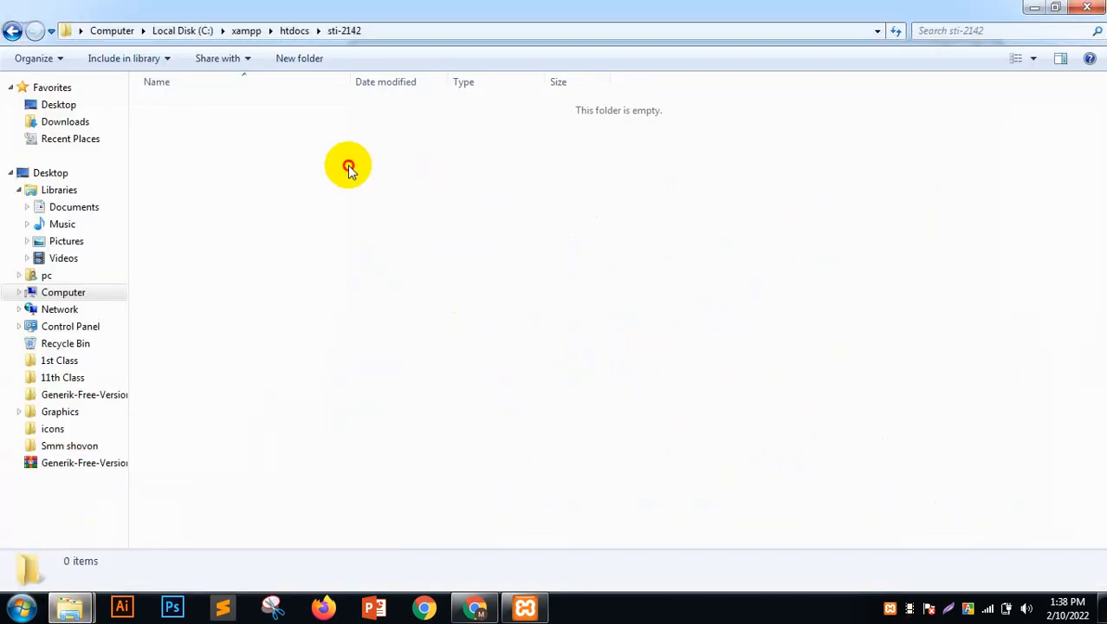
{"action": "key", "text": "ctrl+v"}
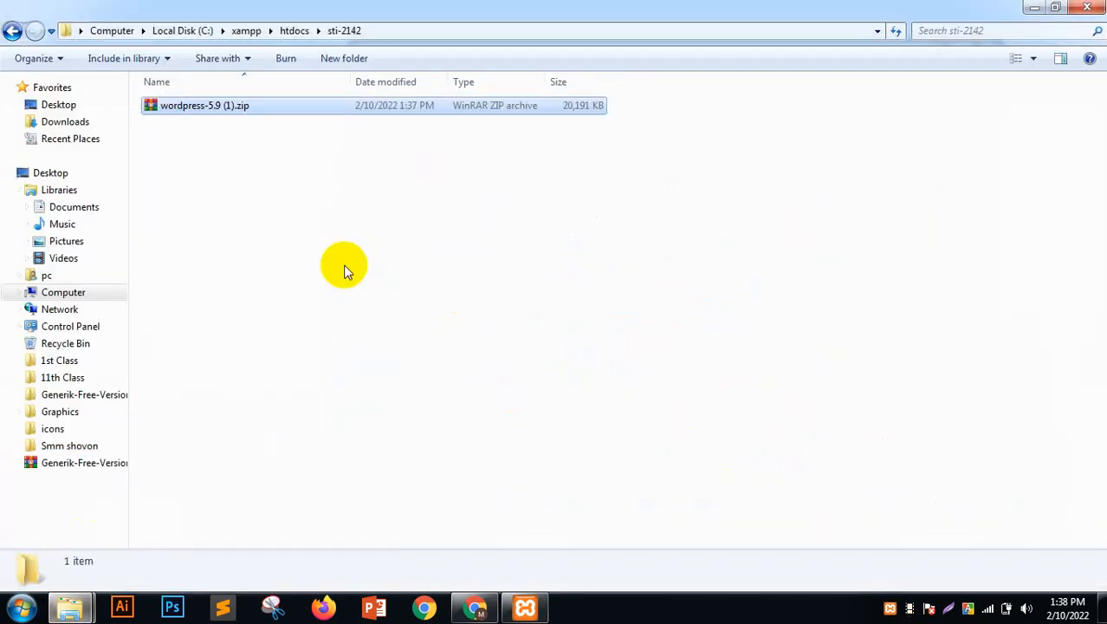
{"action": "left_click", "coordinate": [351, 215]}
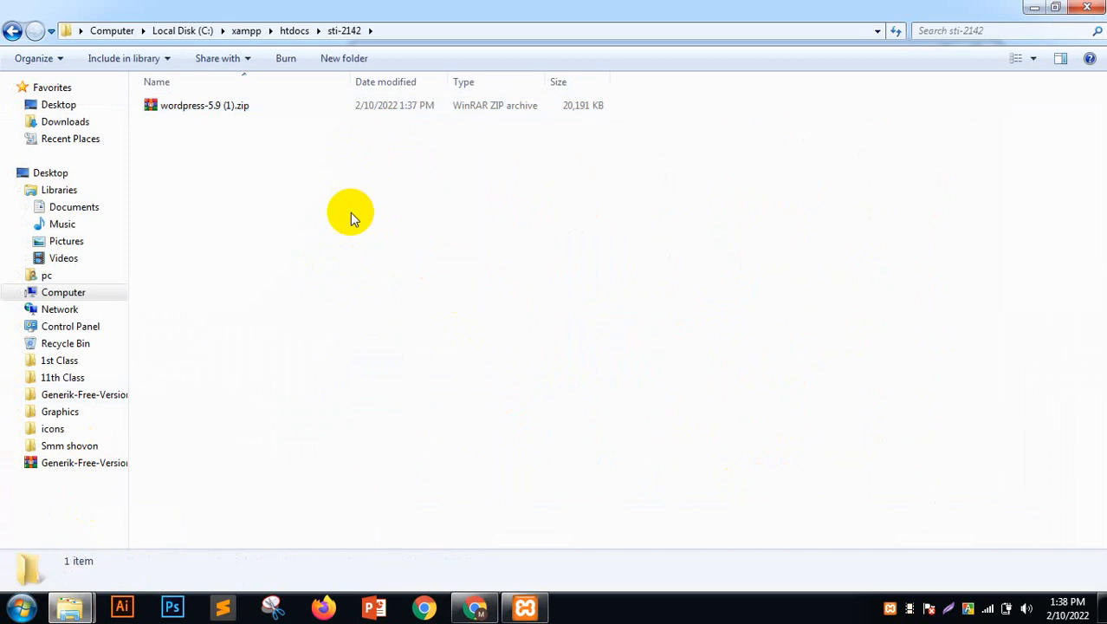
{"action": "left_click", "coordinate": [304, 105]}
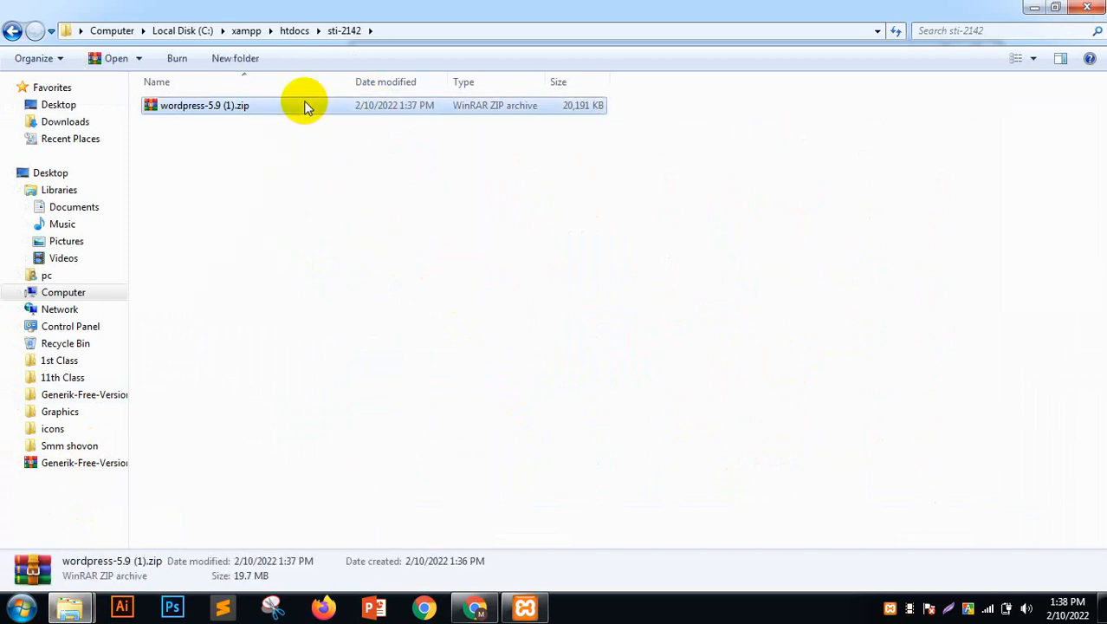
{"action": "right_click", "coordinate": [304, 105]}
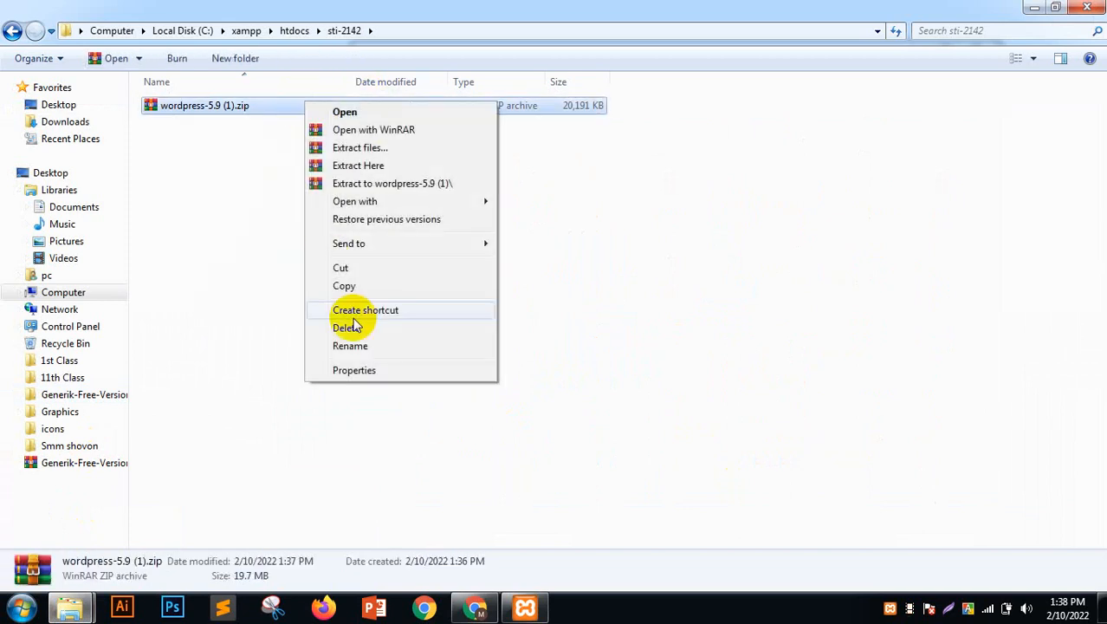
{"action": "left_click", "coordinate": [384, 165]}
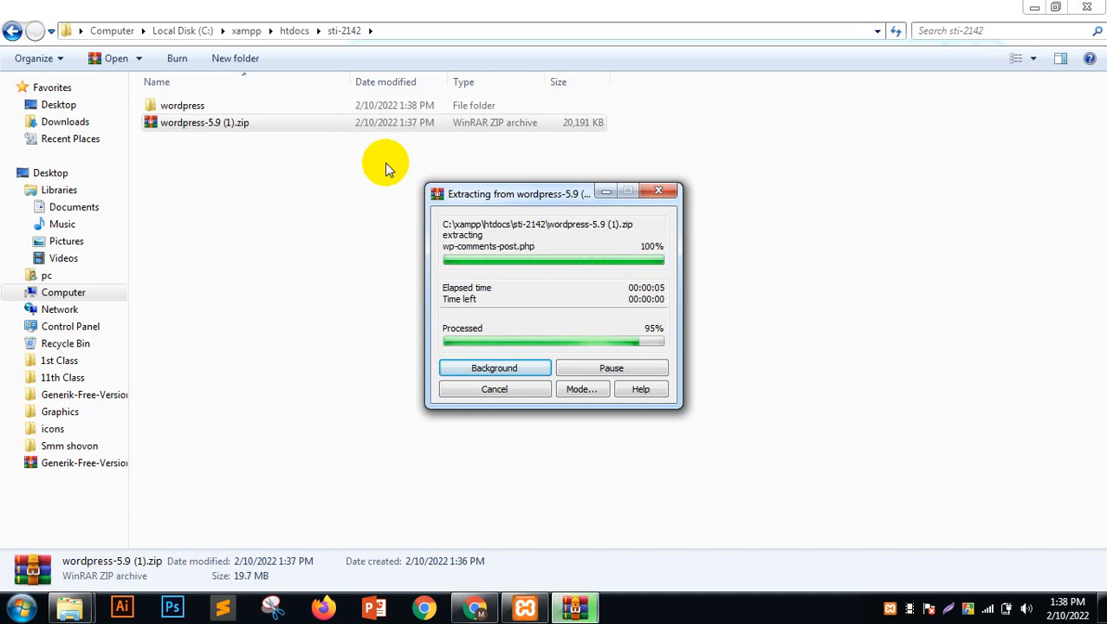
{"action": "double_click", "coordinate": [215, 109]}
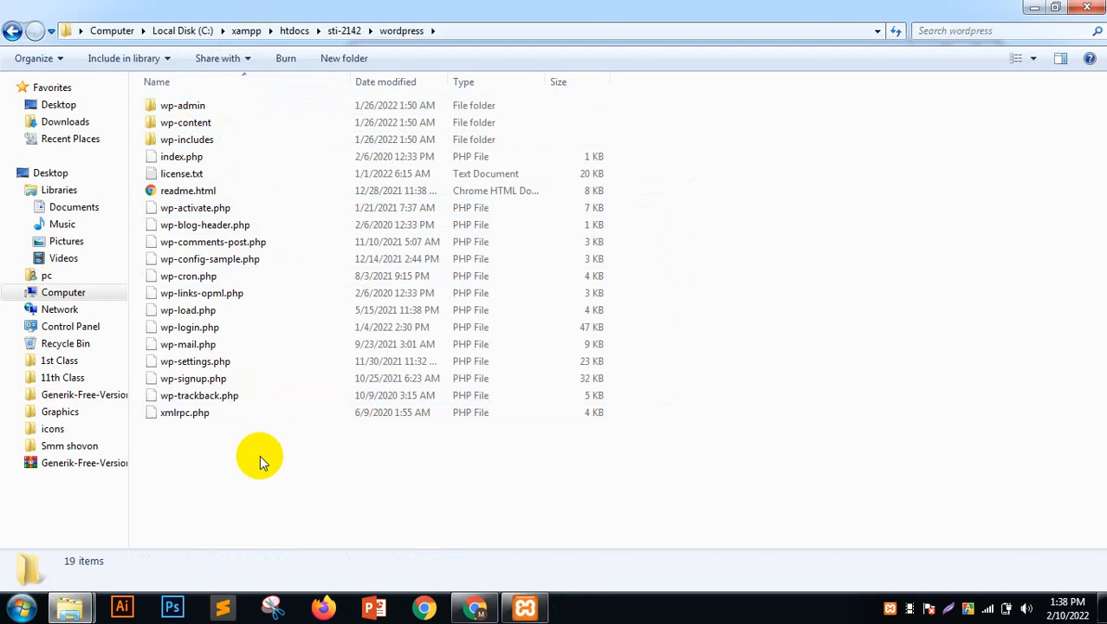
Move all 19 WordPress files and folders from the wordpress folder up into sti-2142
{"action": "key", "text": "ctrl+a"}
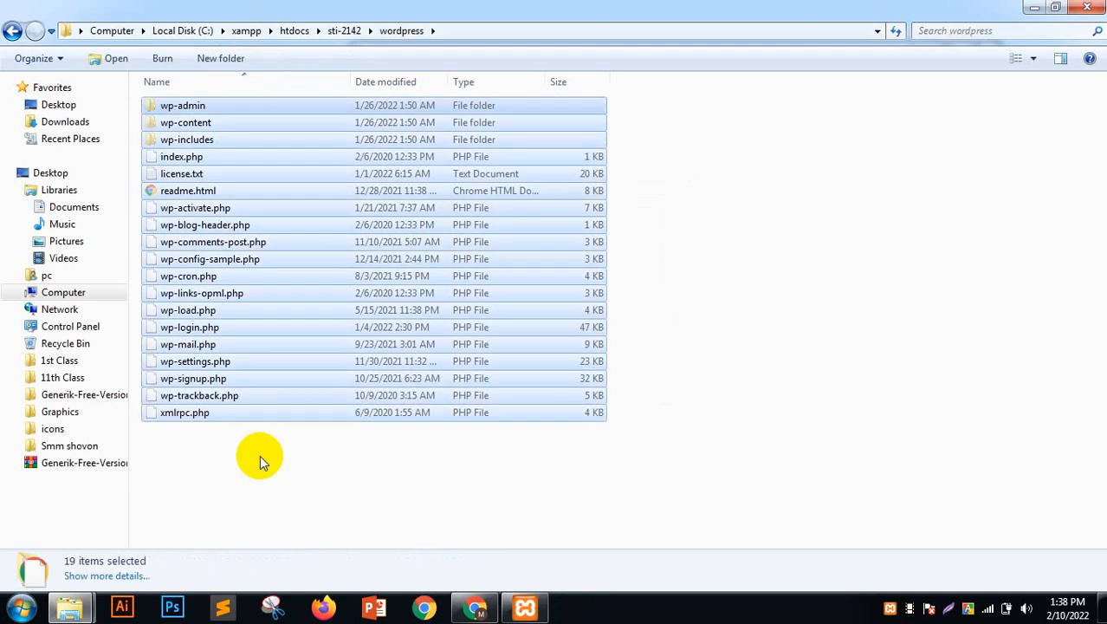
{"action": "left_click", "coordinate": [12, 30]}
{"action": "left_click", "coordinate": [270, 240]}
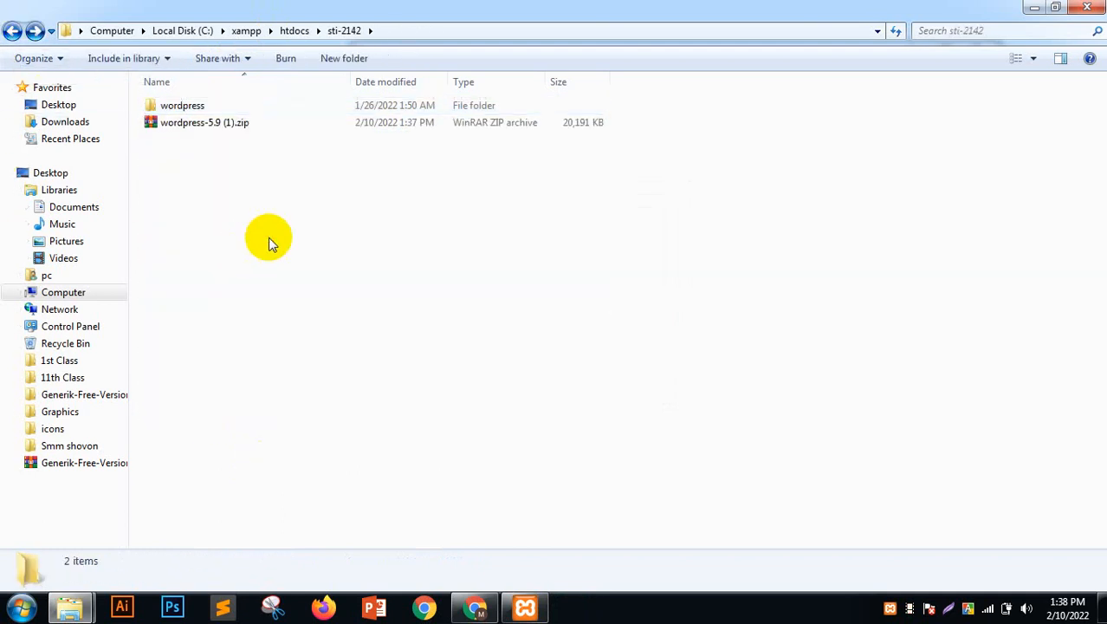
{"action": "key", "text": "ctrl+v"}
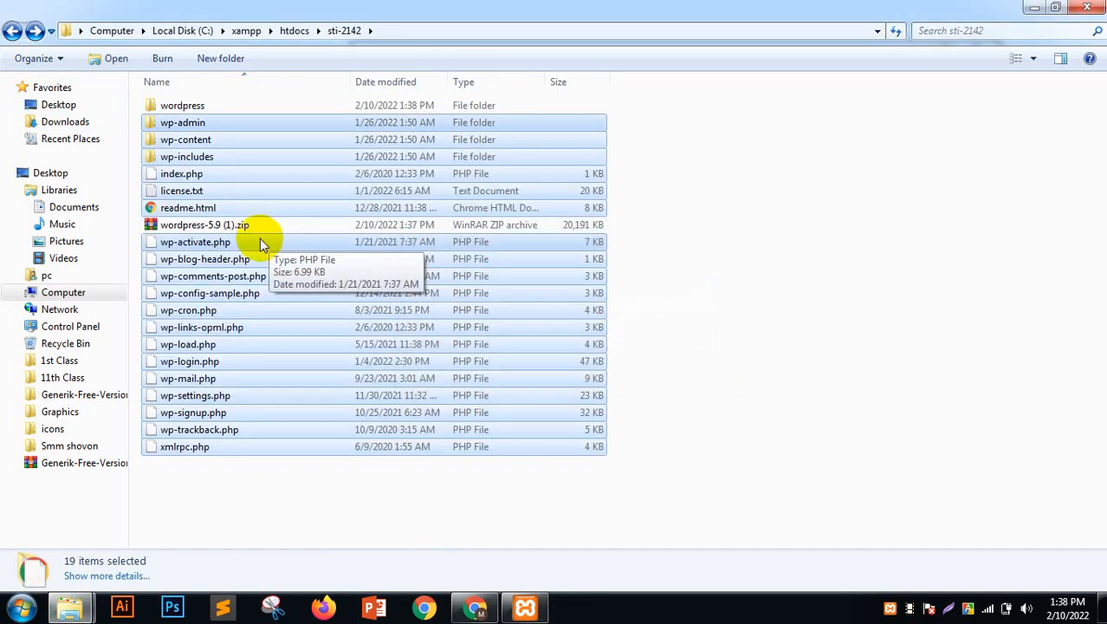
Delete the now-empty wordpress folder and the wordpress-5.9 (1).zip archive
{"action": "left_click", "coordinate": [248, 224]}
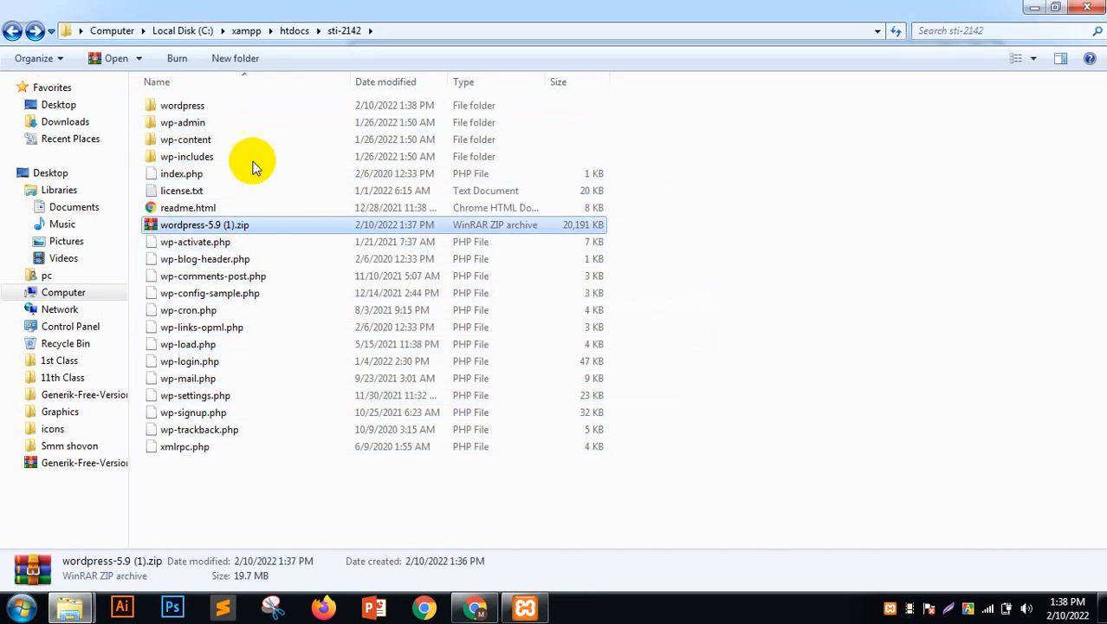
{"action": "left_click", "coordinate": [222, 105], "text": "ctrl"}
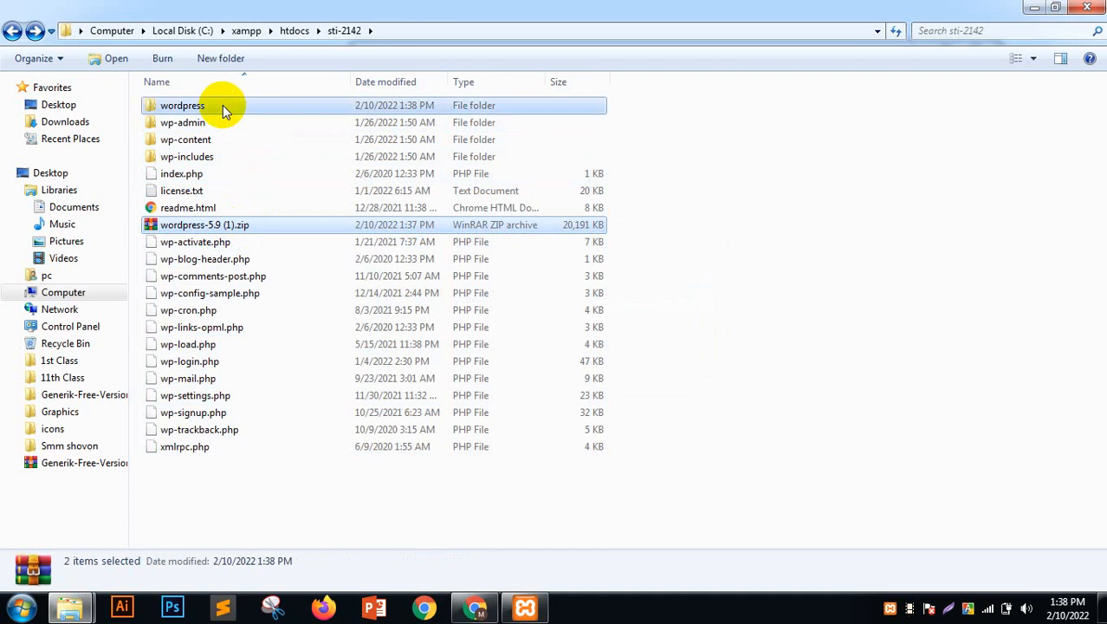
{"action": "key", "text": "Delete"}
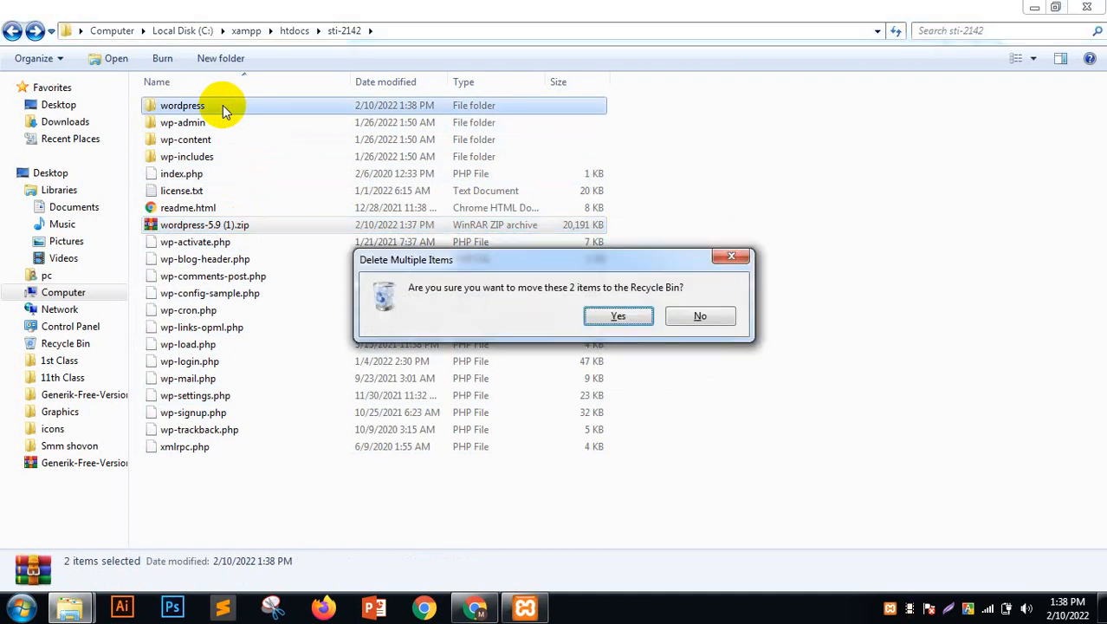
{"action": "key", "text": "Return"}
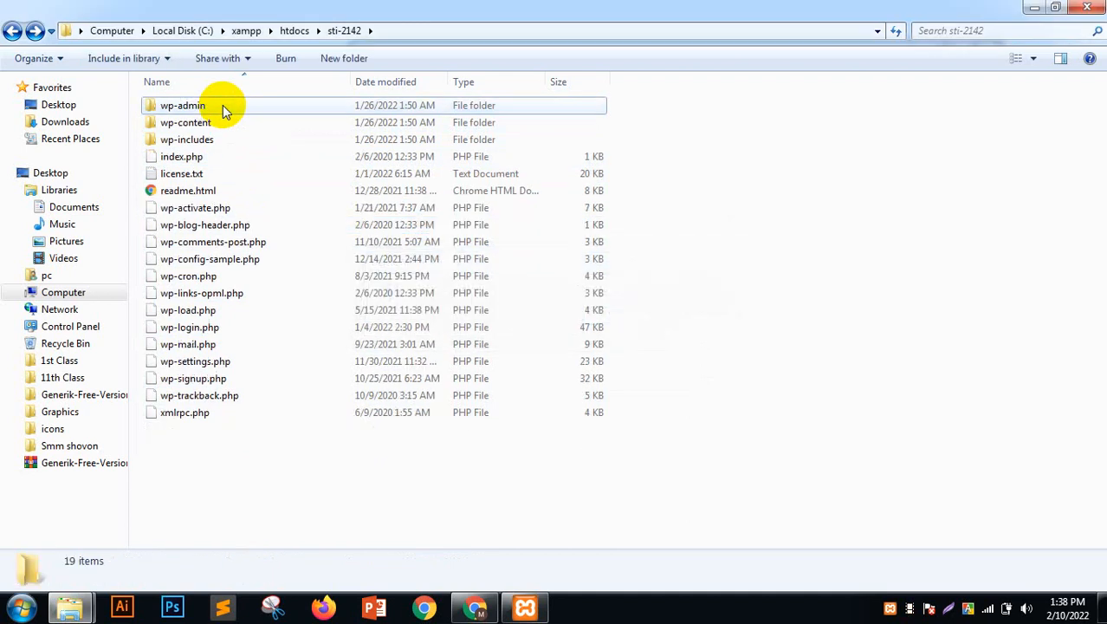
Refresh and check the sti-2142 file listing, then return to Chrome
{"action": "left_click", "coordinate": [243, 461]}
{"action": "left_click_drag", "start_coordinate": [244, 462], "coordinate": [293, 155]}
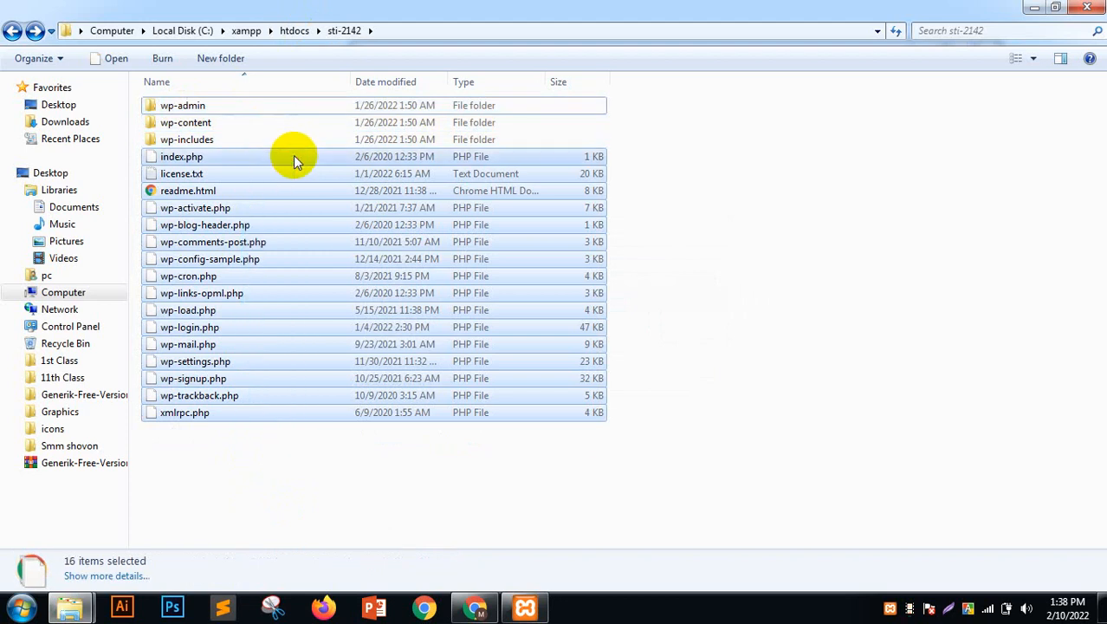
{"action": "left_click", "coordinate": [324, 452]}
{"action": "right_click", "coordinate": [325, 452]}
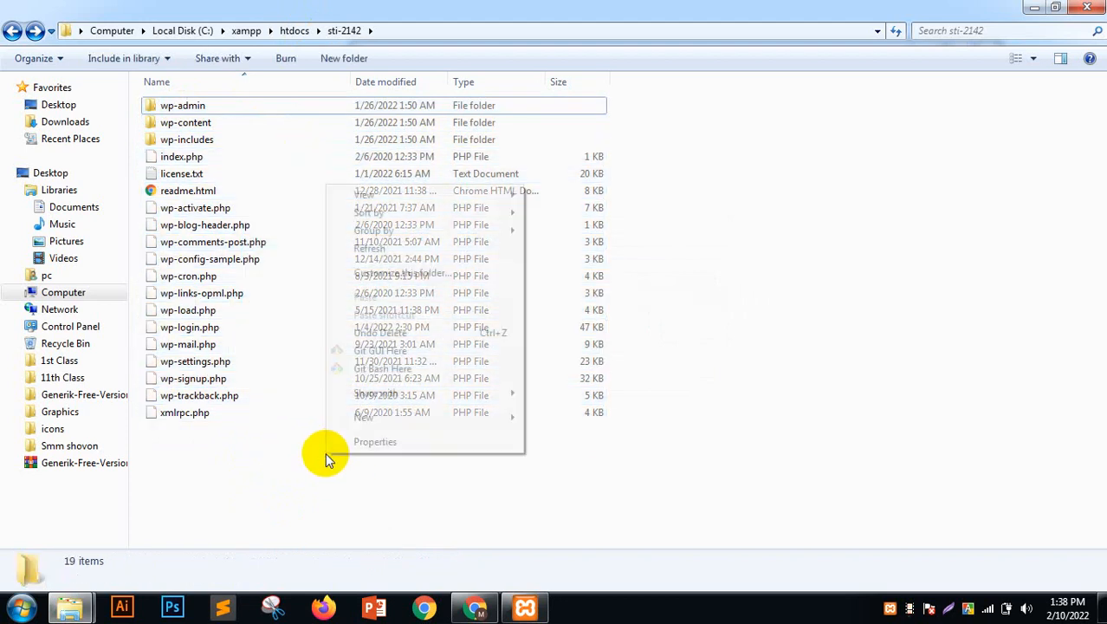
{"action": "left_click", "coordinate": [395, 247]}
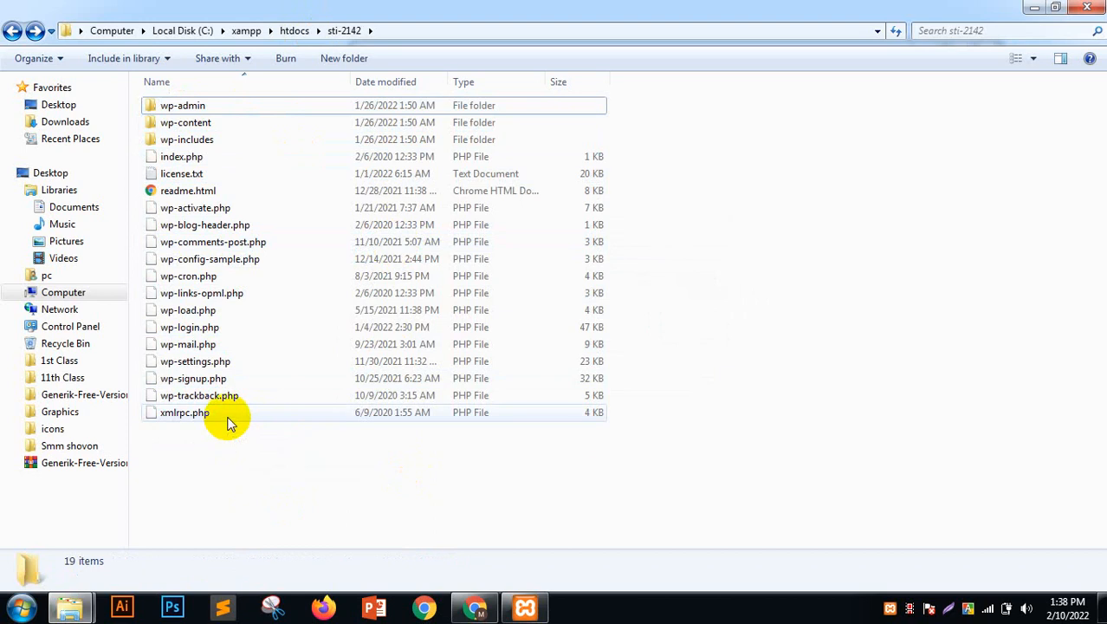
{"action": "left_click", "coordinate": [228, 381]}
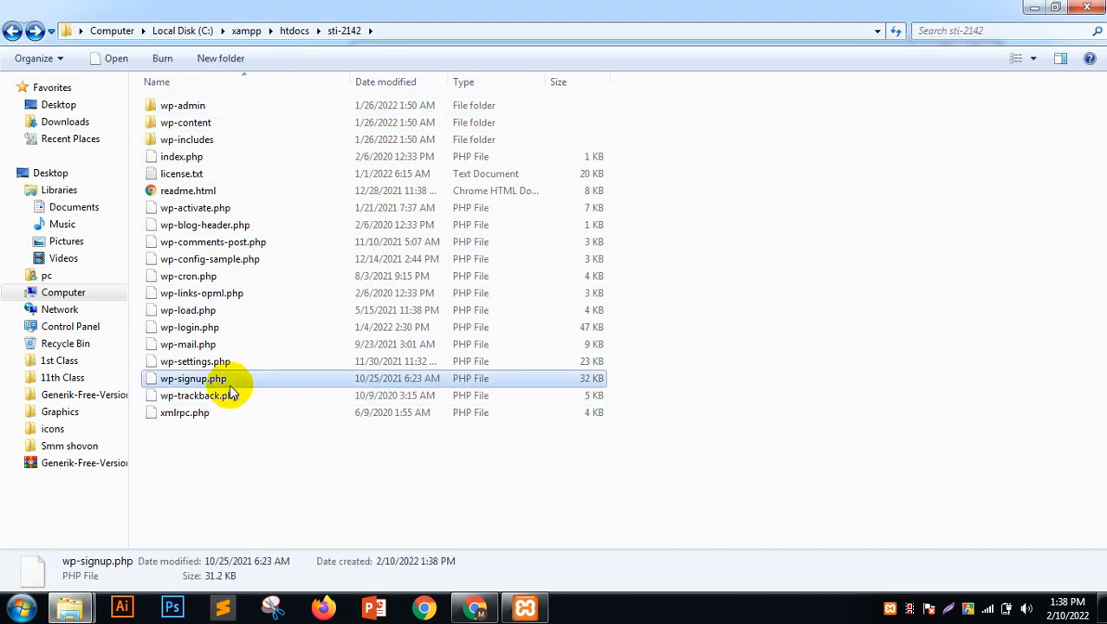
{"action": "key", "text": "Up"}
{"action": "key", "text": "Up"}
{"action": "key", "text": "Up"}
{"action": "key", "text": "Up"}
{"action": "key", "text": "Up"}
{"action": "key", "text": "Up"}
{"action": "key", "text": "Up"}
{"action": "key", "text": "Up"}
{"action": "key", "text": "Up"}
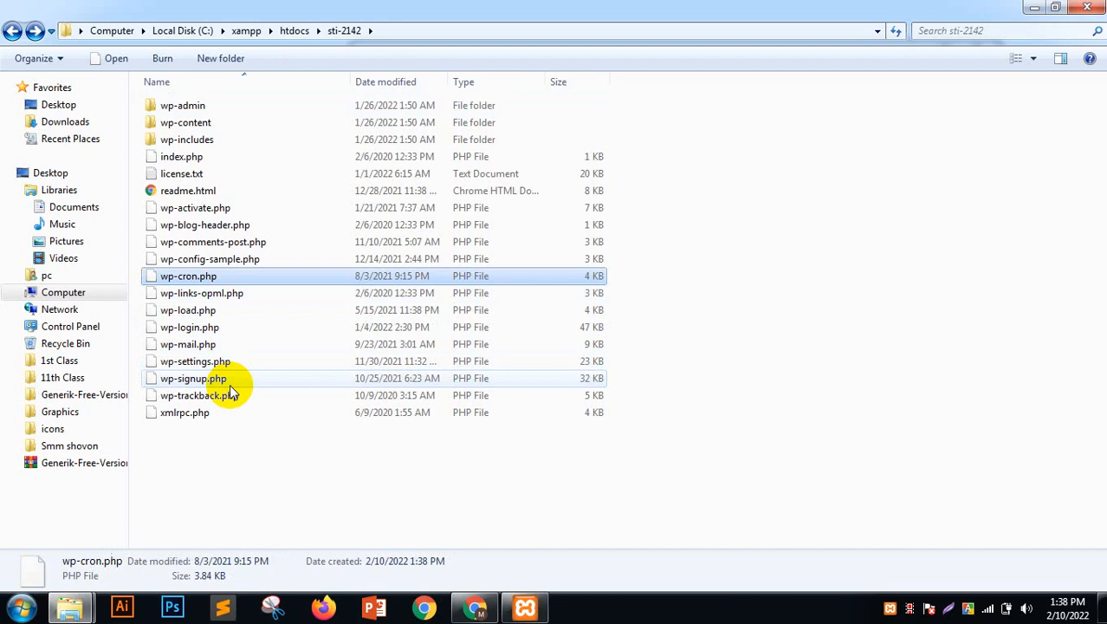
{"action": "key", "text": "Up"}
{"action": "key", "text": "Up"}
{"action": "key", "text": "Up"}
{"action": "key", "text": "Up"}
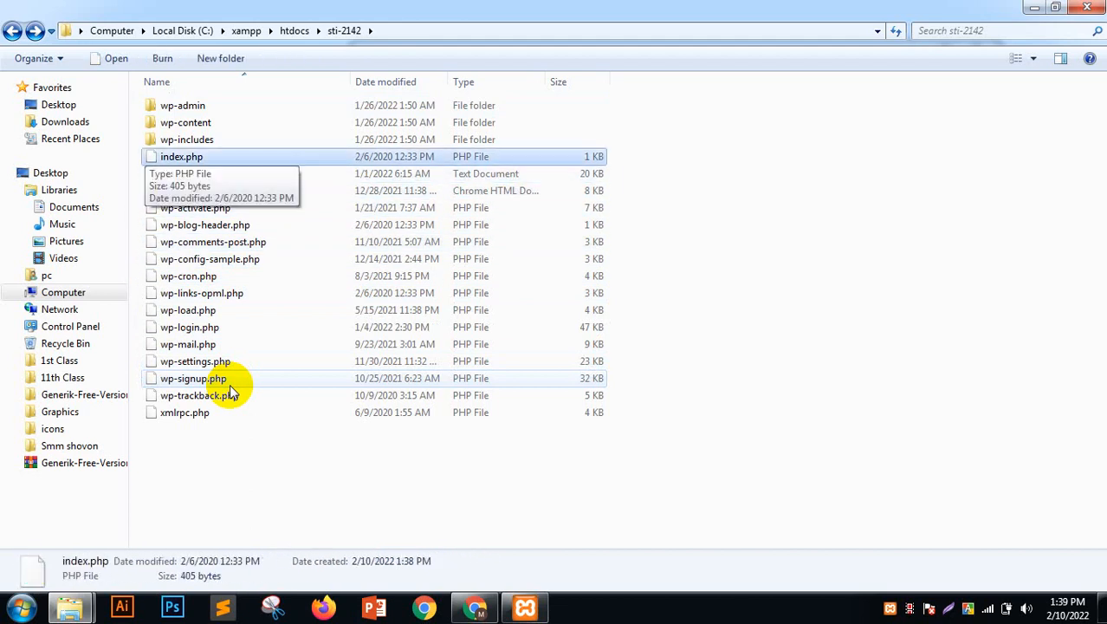
{"action": "left_click", "coordinate": [275, 450]}
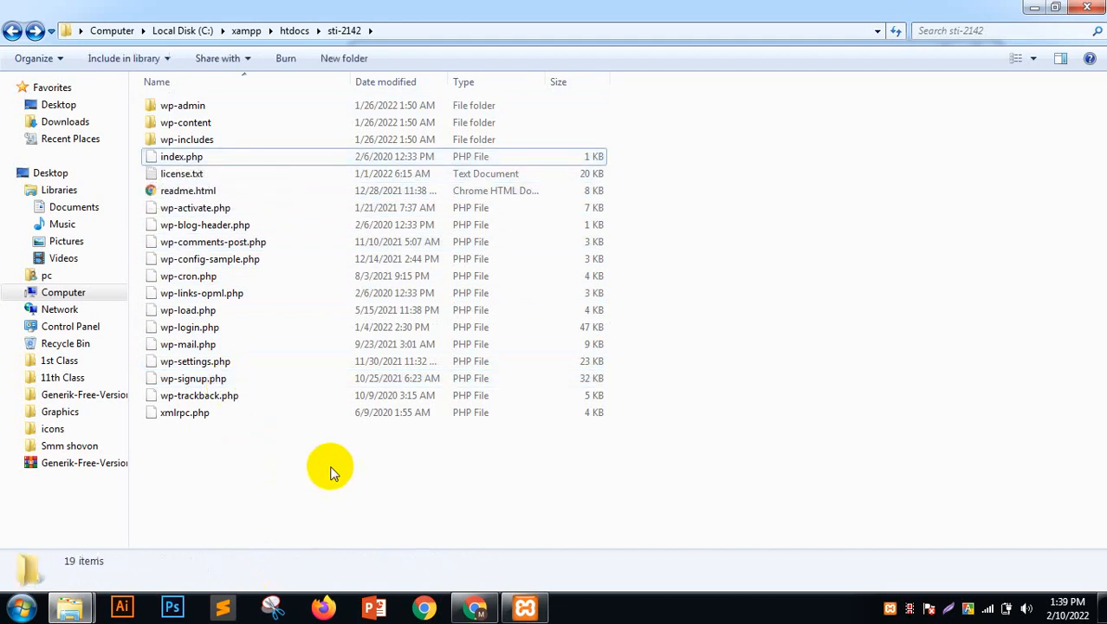
{"action": "left_click", "coordinate": [473, 605]}
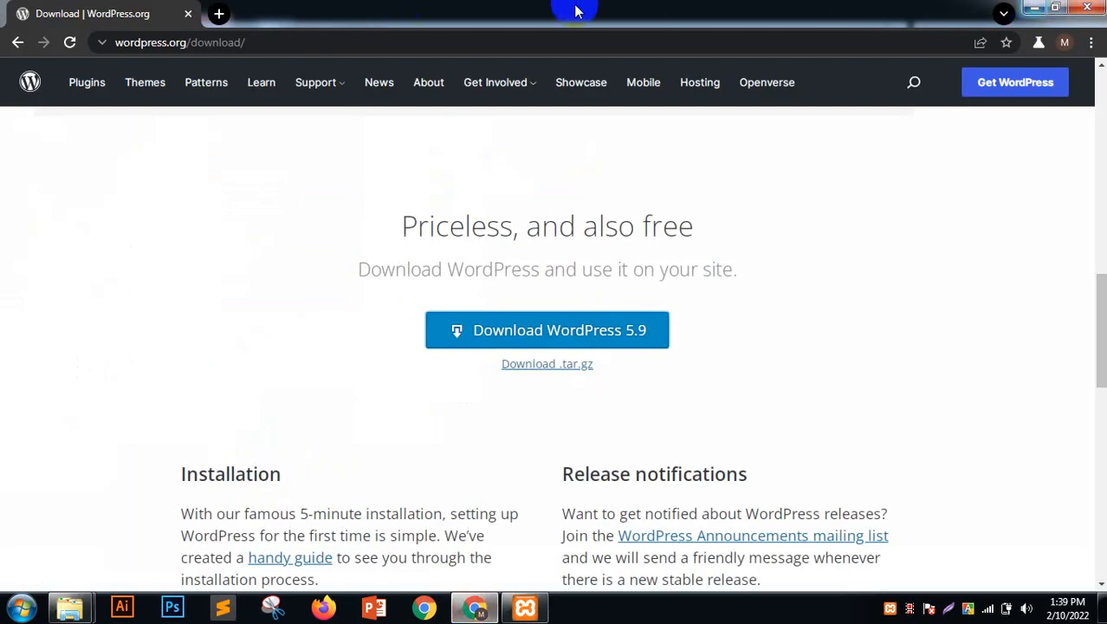
Load localhost in a fresh tab and open the sti-2142/ link from the directory listing
{"action": "left_click", "coordinate": [219, 13]}
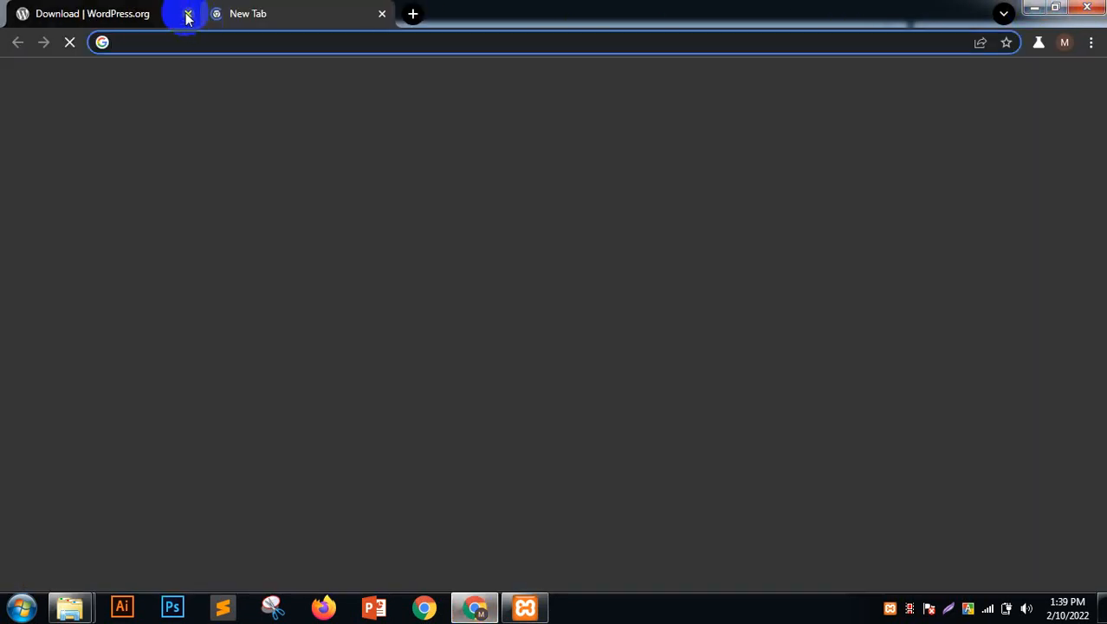
{"action": "left_click", "coordinate": [187, 15]}
{"action": "left_click", "coordinate": [165, 42]}
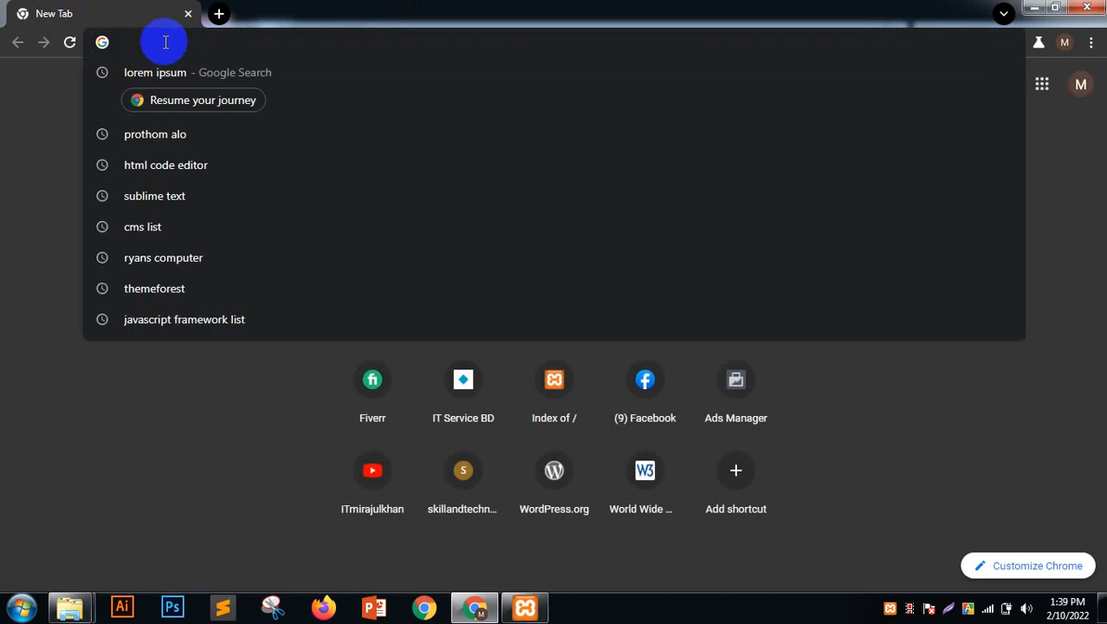
{"action": "type", "text": "local"}
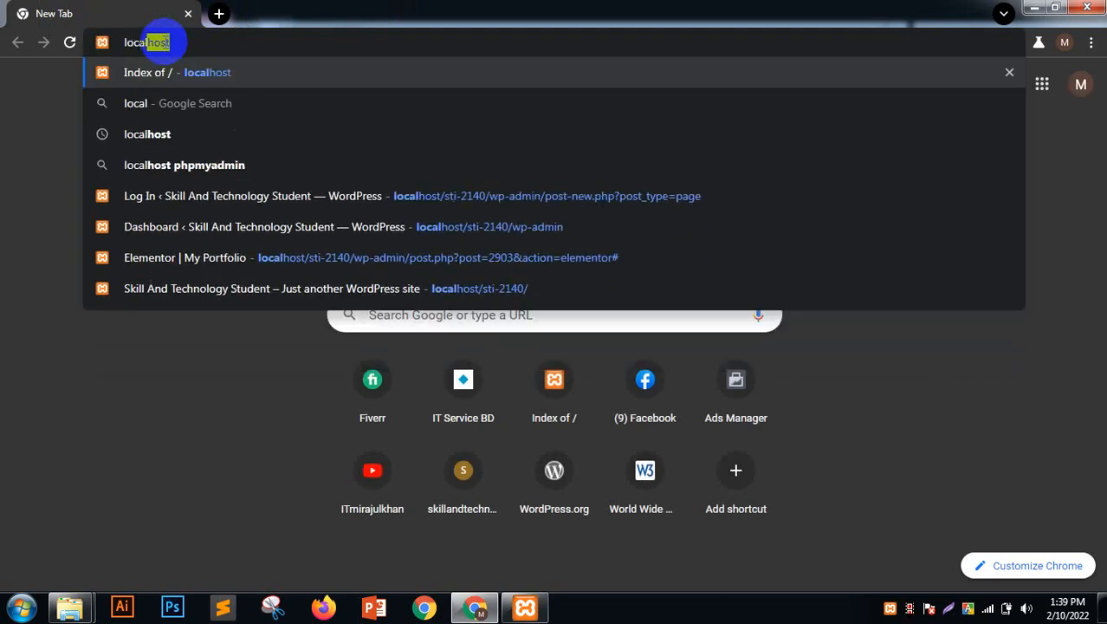
{"action": "type", "text": "host"}
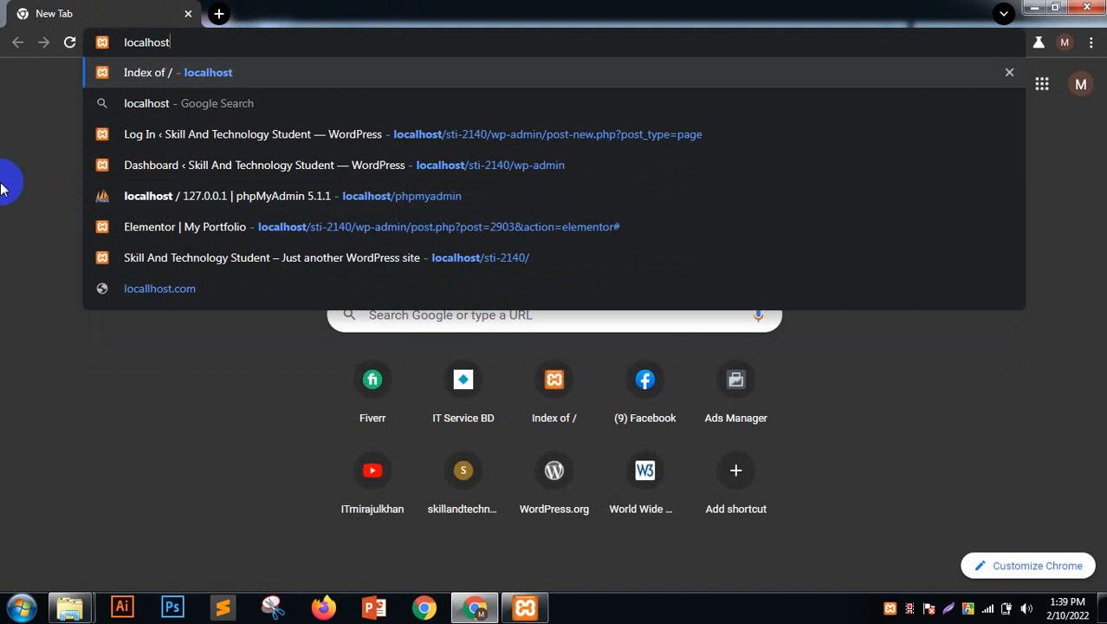
{"action": "key", "text": "BackSpace"}
{"action": "key", "text": "BackSpace"}
{"action": "key", "text": "BackSpace"}
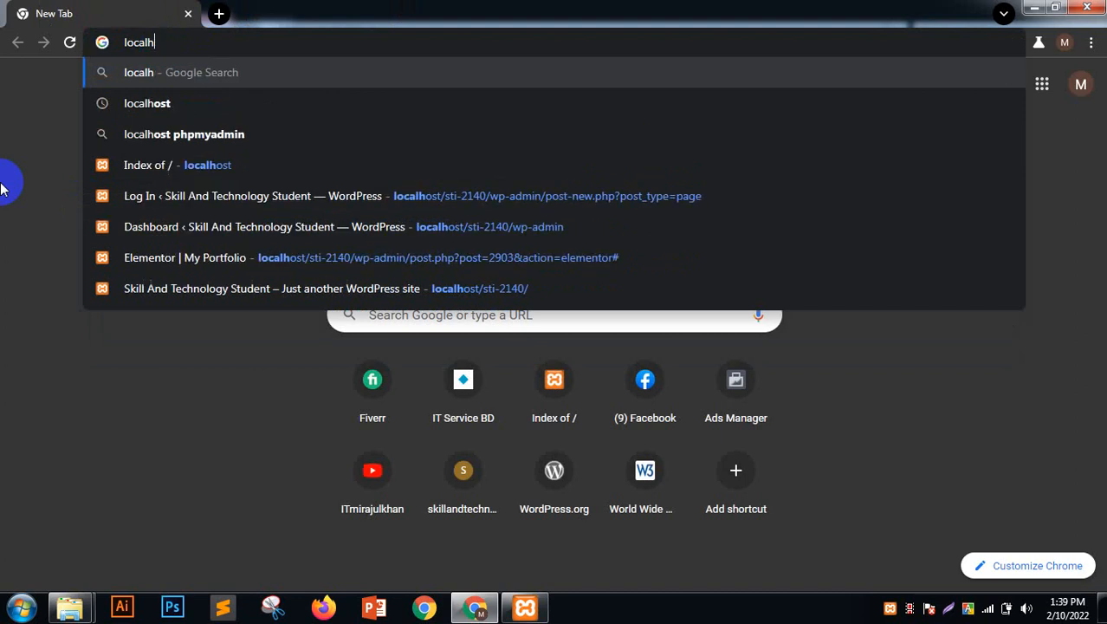
{"action": "left_click", "coordinate": [149, 104]}
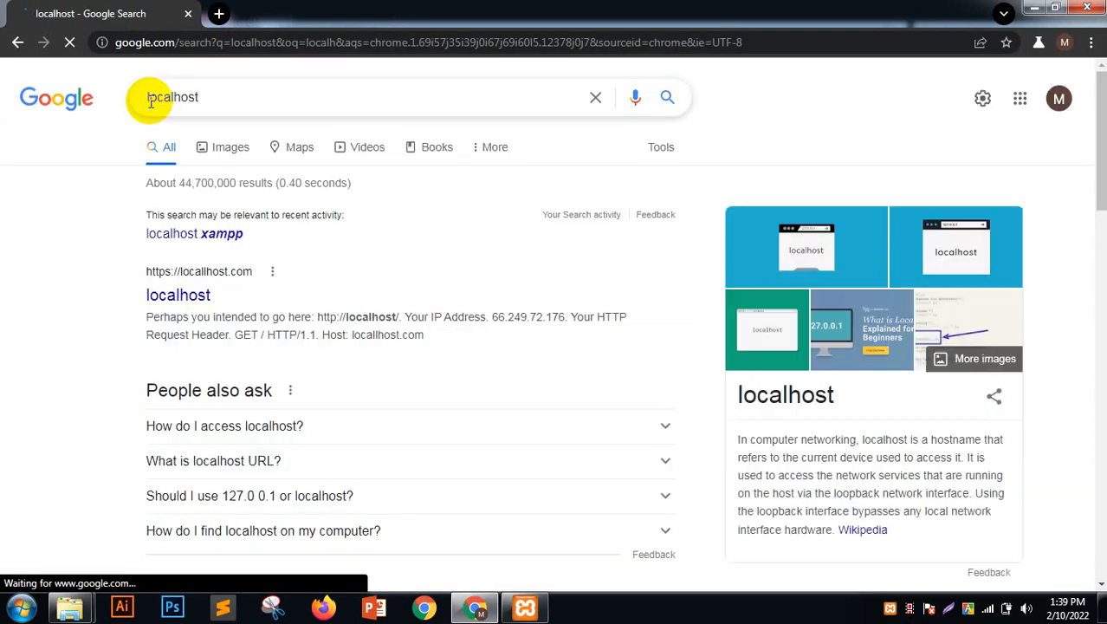
{"action": "left_click", "coordinate": [246, 47]}
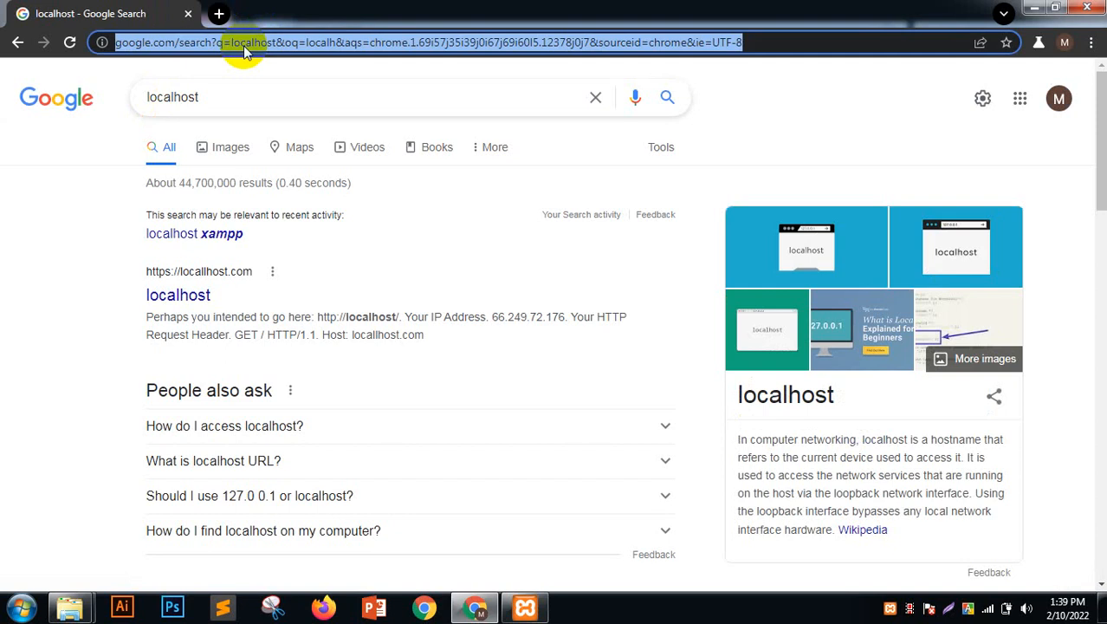
{"action": "type", "text": "localho"}
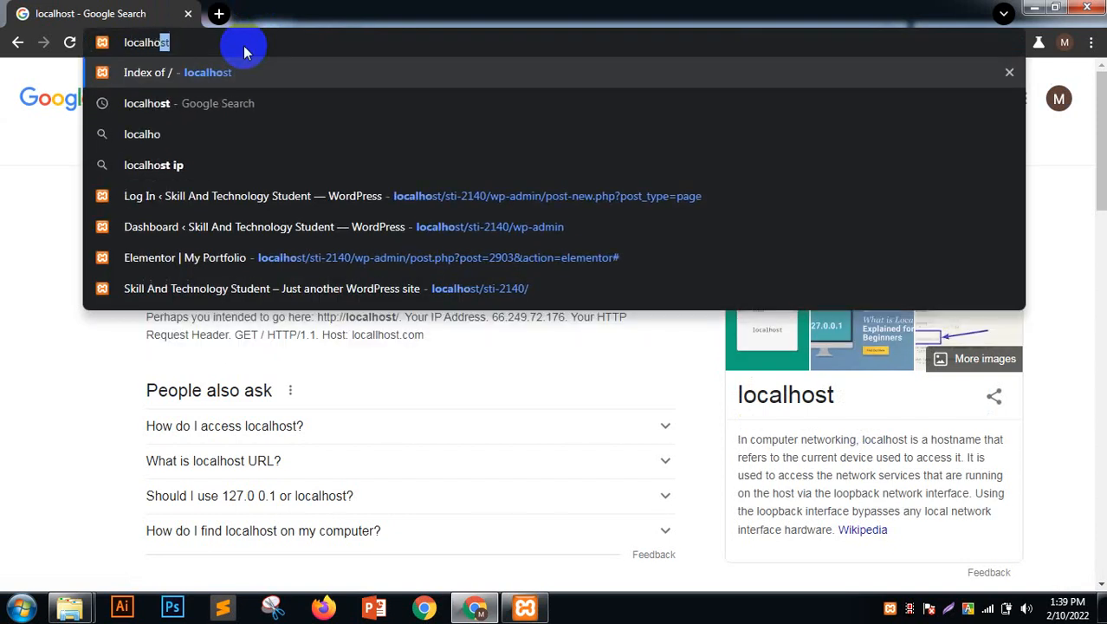
{"action": "type", "text": "st"}
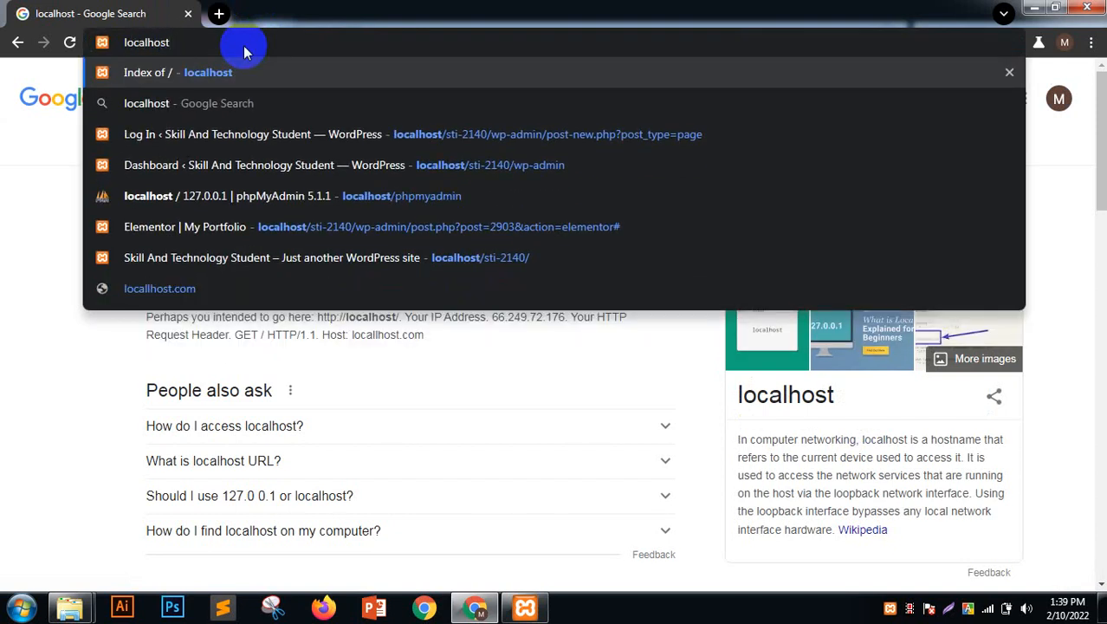
{"action": "key", "text": "Return"}
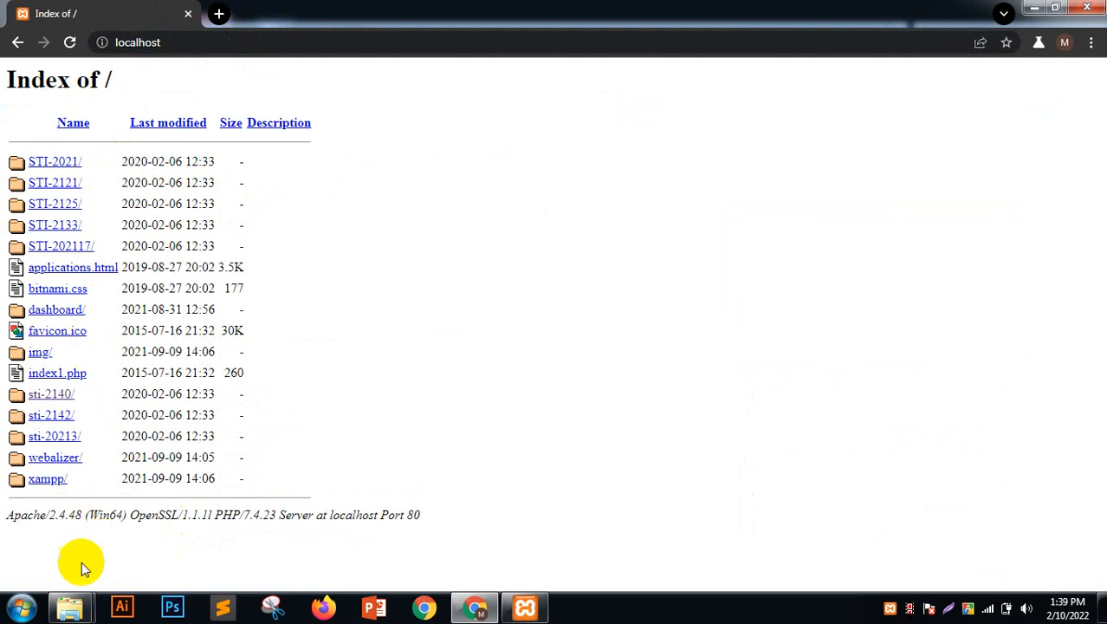
{"action": "left_click", "coordinate": [54, 416]}
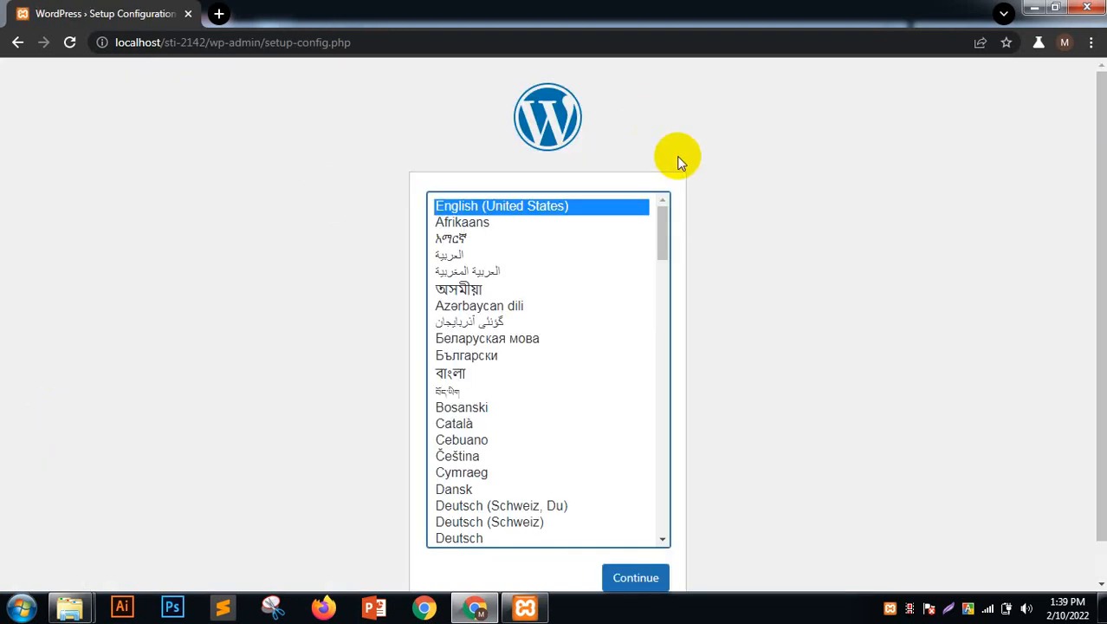
Continue the WordPress installer with English (United States) as the language
{"action": "left_click_drag", "start_coordinate": [1098, 117], "coordinate": [1095, 292]}
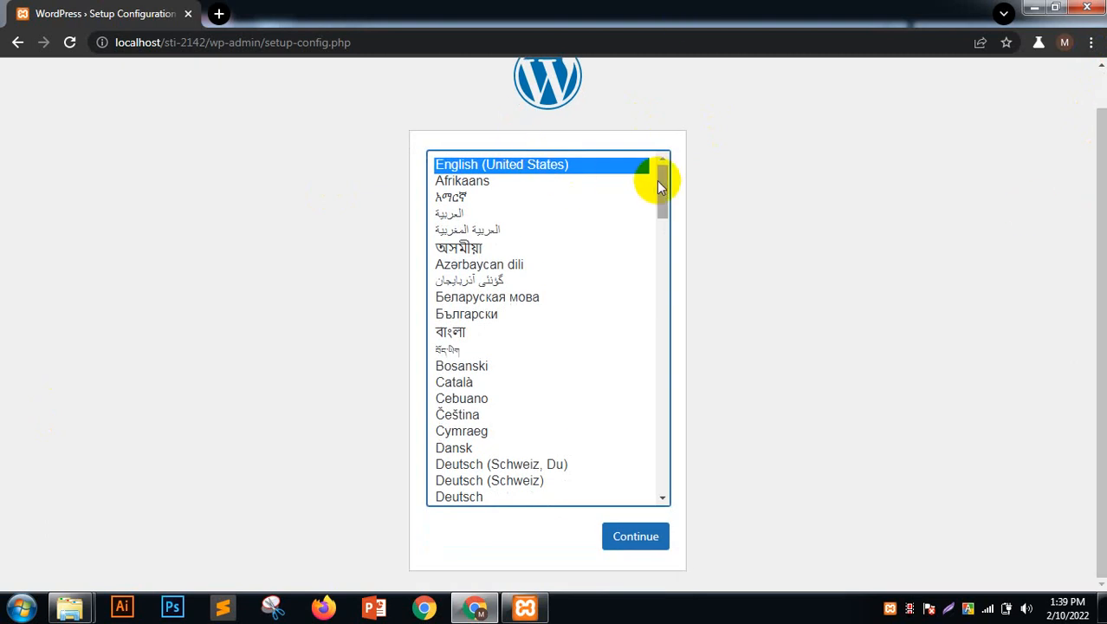
{"action": "left_click_drag", "start_coordinate": [667, 177], "coordinate": [690, 136]}
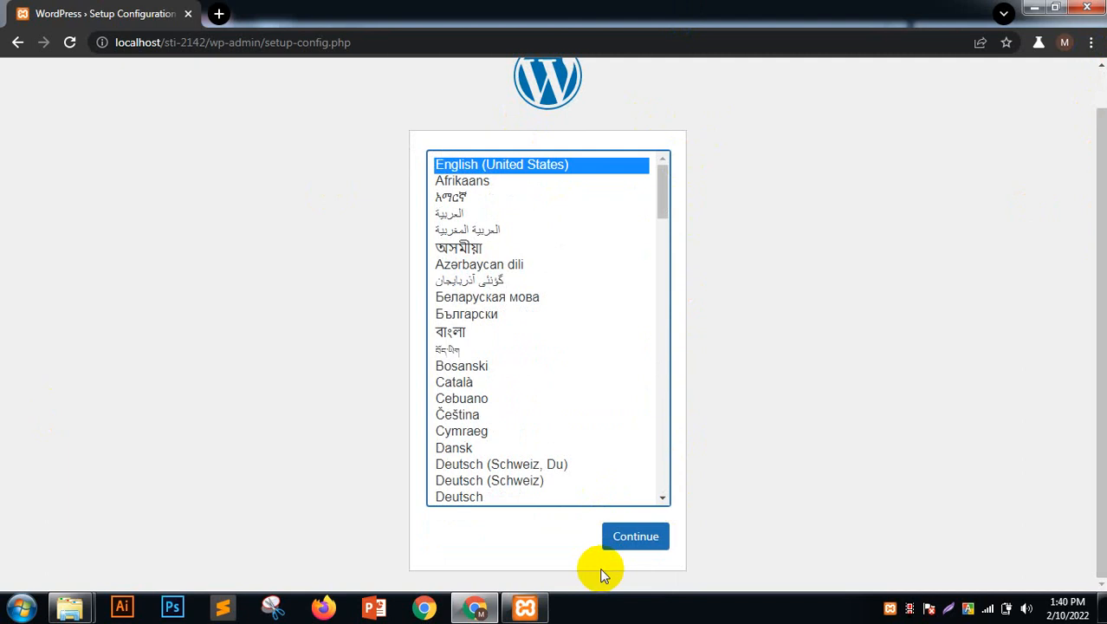
{"action": "left_click", "coordinate": [637, 532]}
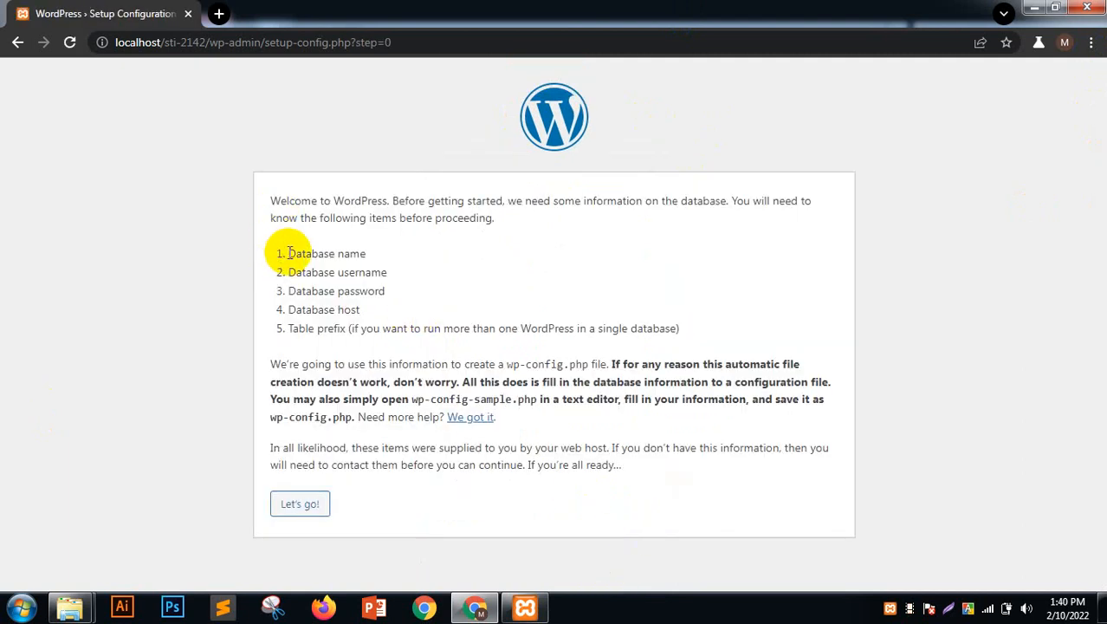
Review the required database details—name, username, table prefix—then open a new tab
{"action": "left_click_drag", "start_coordinate": [288, 253], "coordinate": [468, 382]}
{"action": "left_click", "coordinate": [468, 382]}
{"action": "left_click_drag", "start_coordinate": [289, 253], "coordinate": [367, 253]}
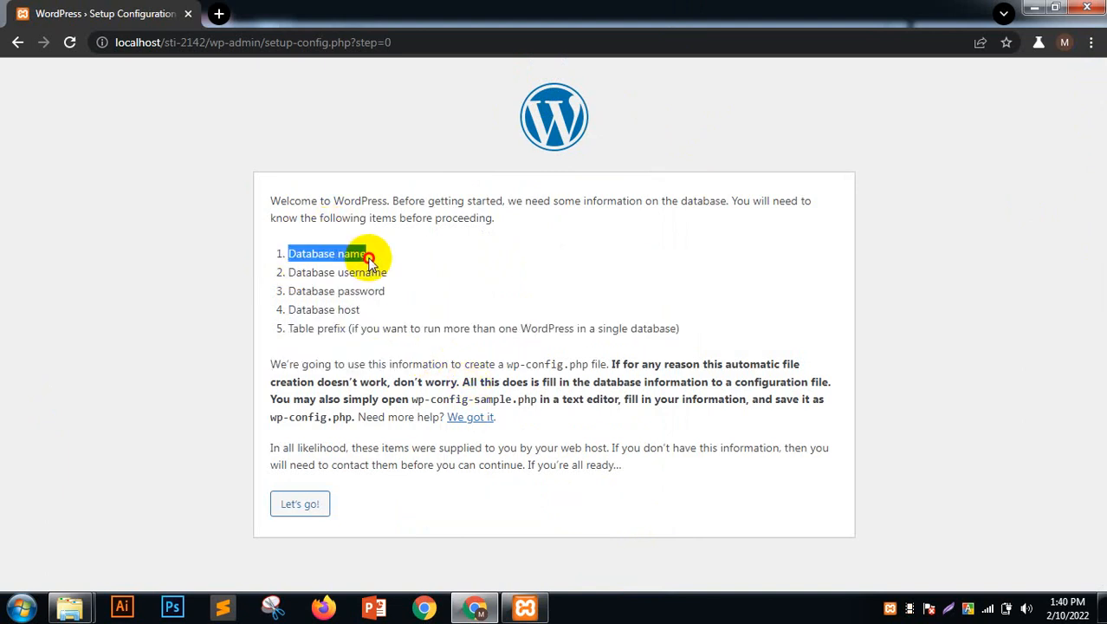
{"action": "left_click_drag", "start_coordinate": [289, 273], "coordinate": [399, 277]}
{"action": "left_click", "coordinate": [279, 292]}
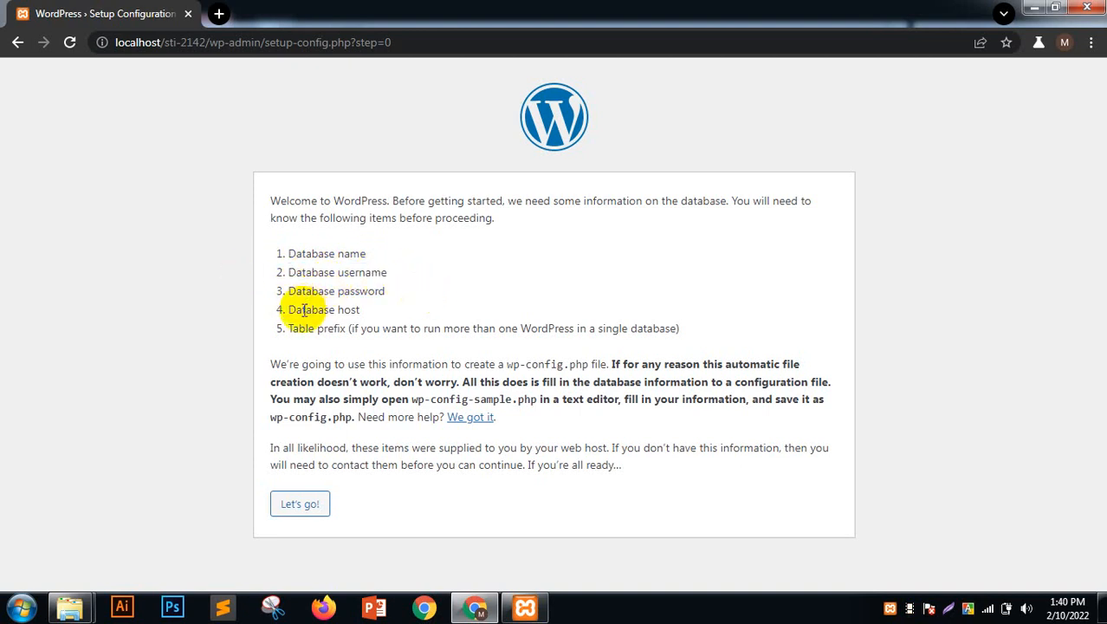
{"action": "left_click_drag", "start_coordinate": [289, 326], "coordinate": [479, 345]}
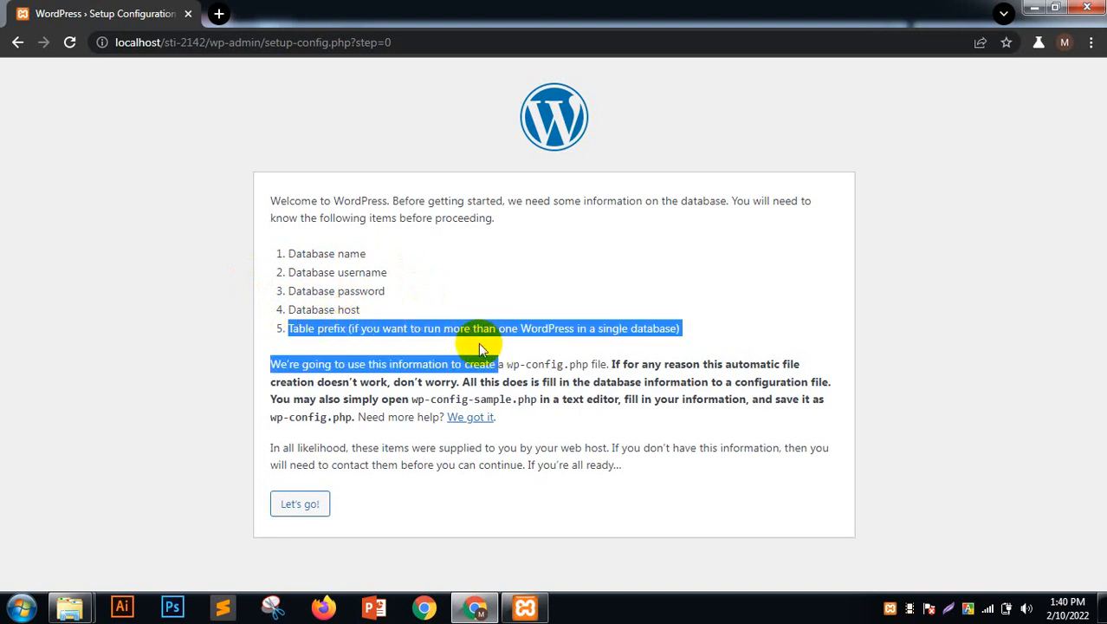
{"action": "left_click", "coordinate": [454, 314]}
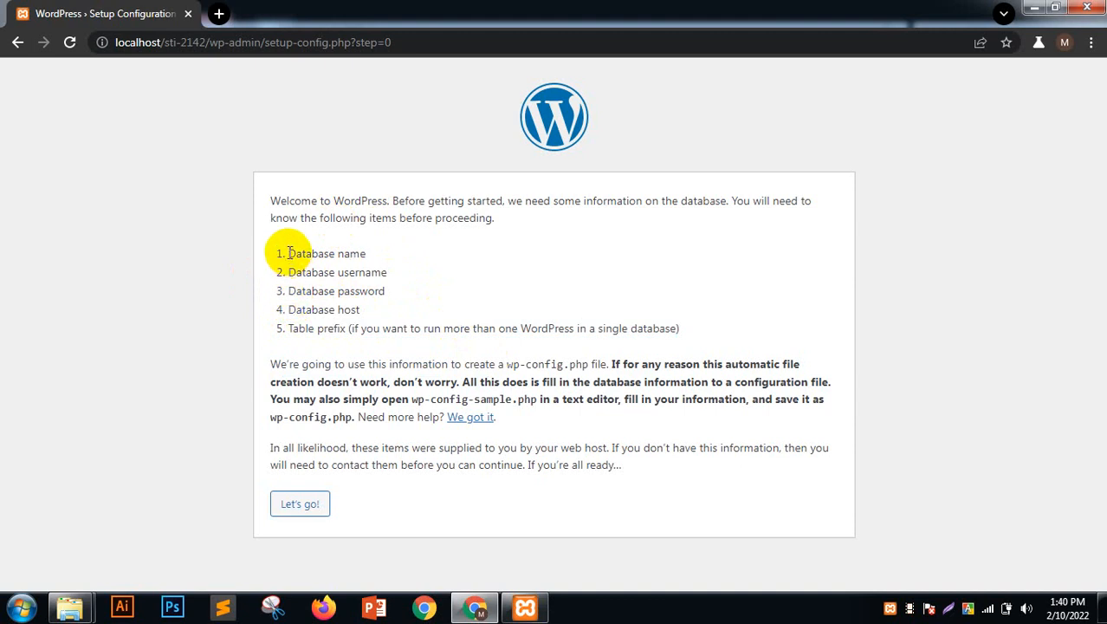
{"action": "left_click_drag", "start_coordinate": [289, 253], "coordinate": [378, 255]}
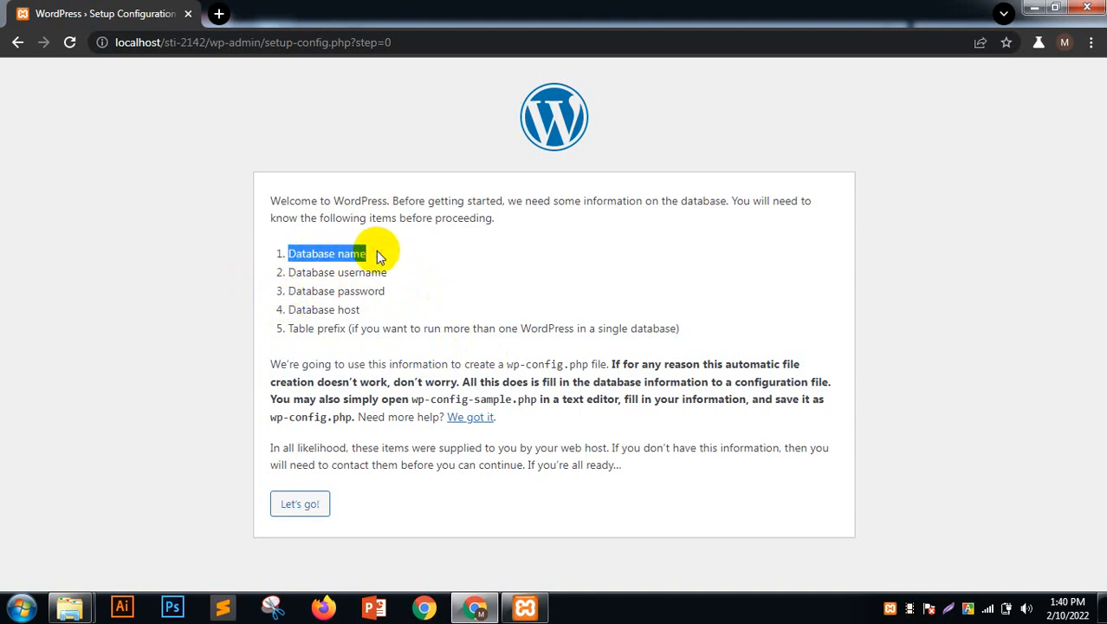
{"action": "left_click", "coordinate": [219, 14]}
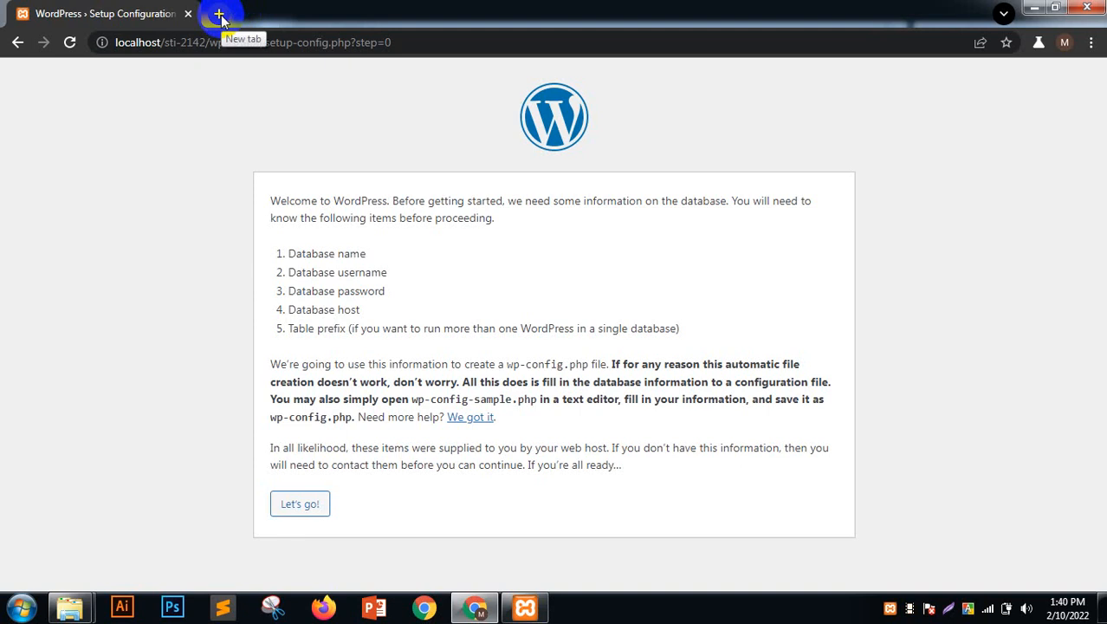
{"action": "left_click", "coordinate": [219, 14]}
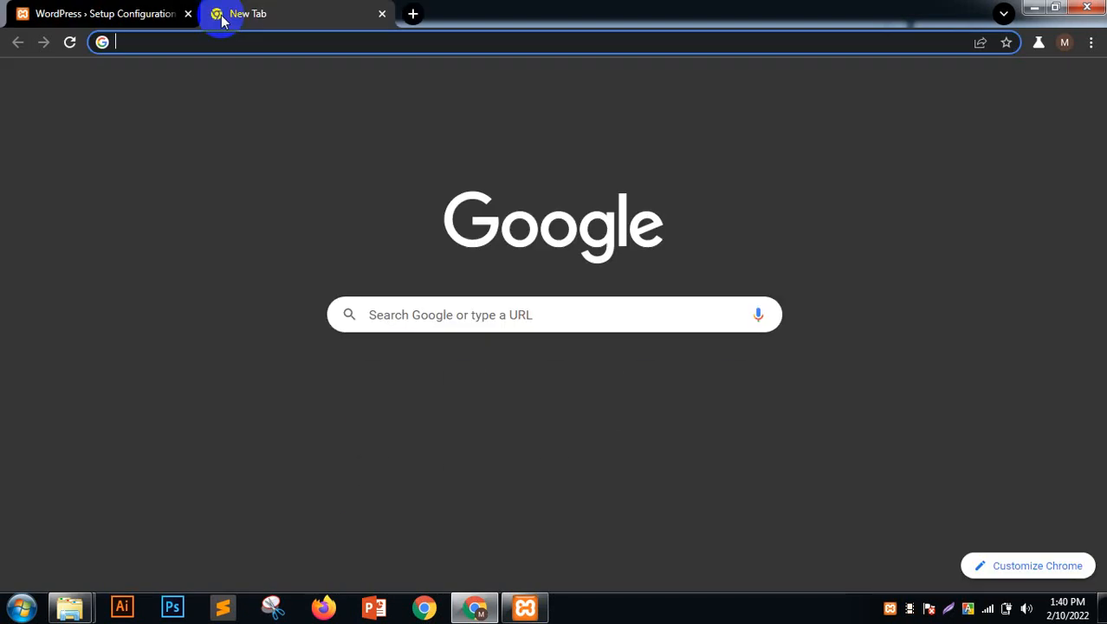
Load localhost/phpmyadmin in the new tab to reach phpMyAdmin's server home page
{"action": "type", "text": "localho"}
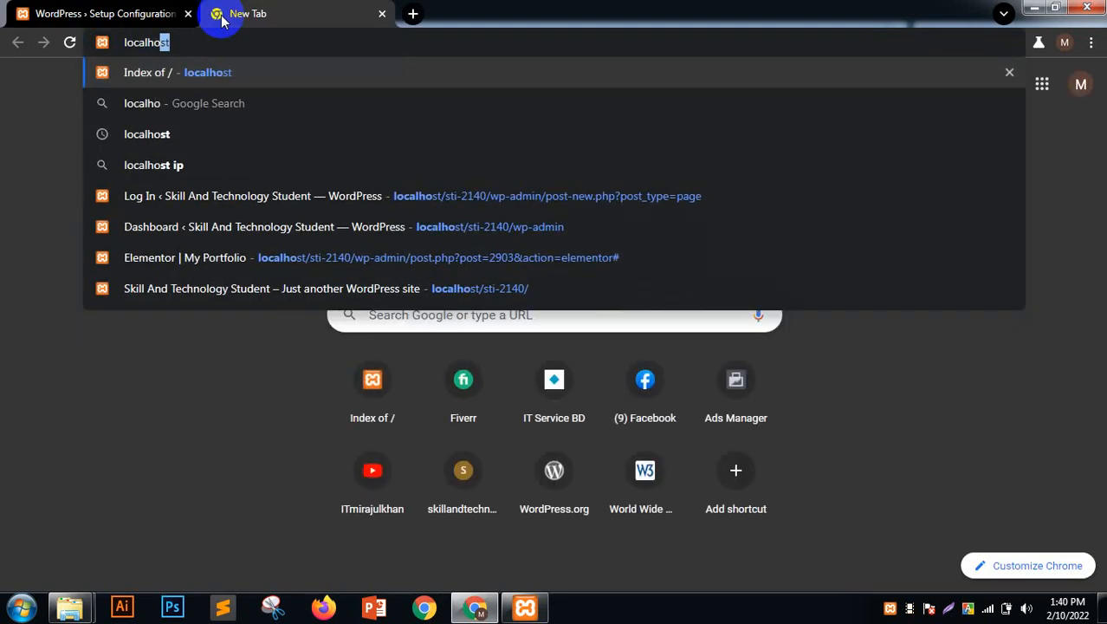
{"action": "type", "text": "st/p"}
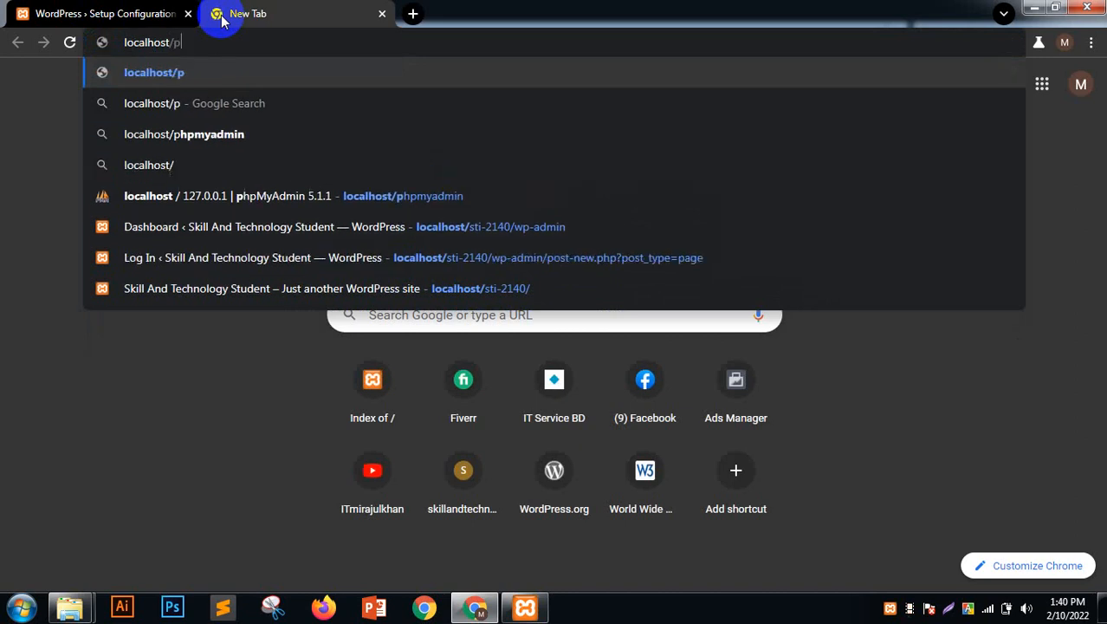
{"action": "type", "text": "hpmy"}
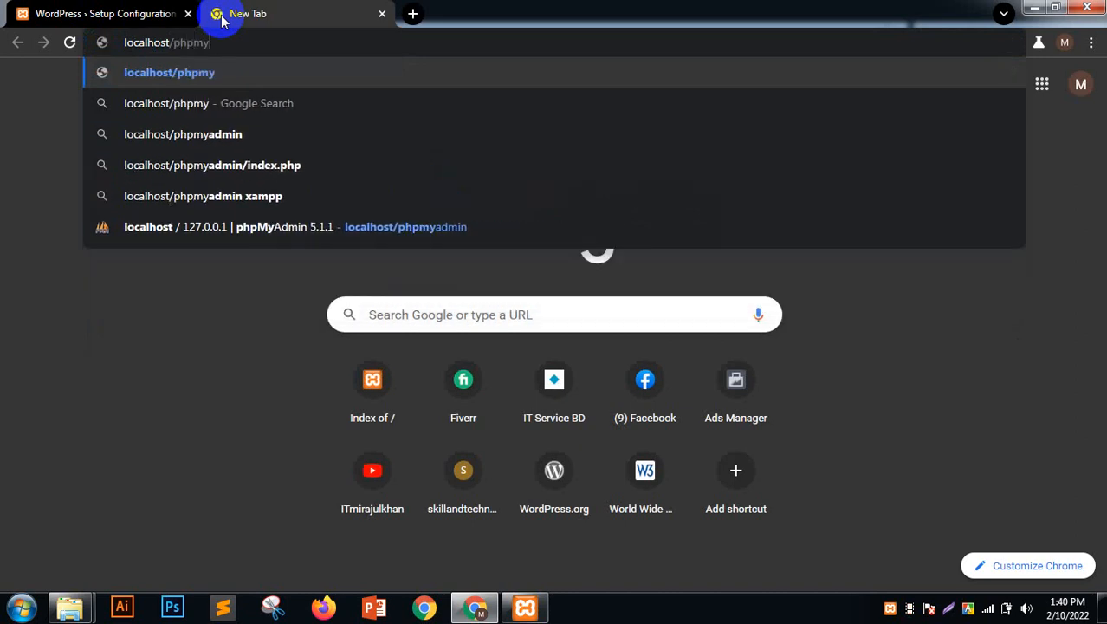
{"action": "type", "text": "admin"}
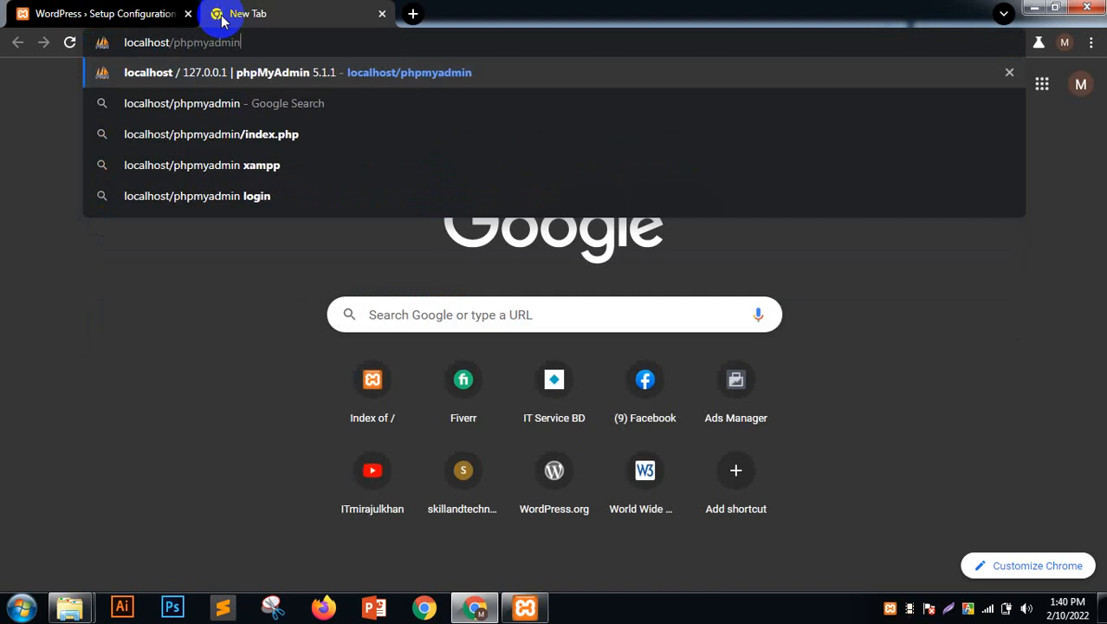
{"action": "key", "text": "Return"}
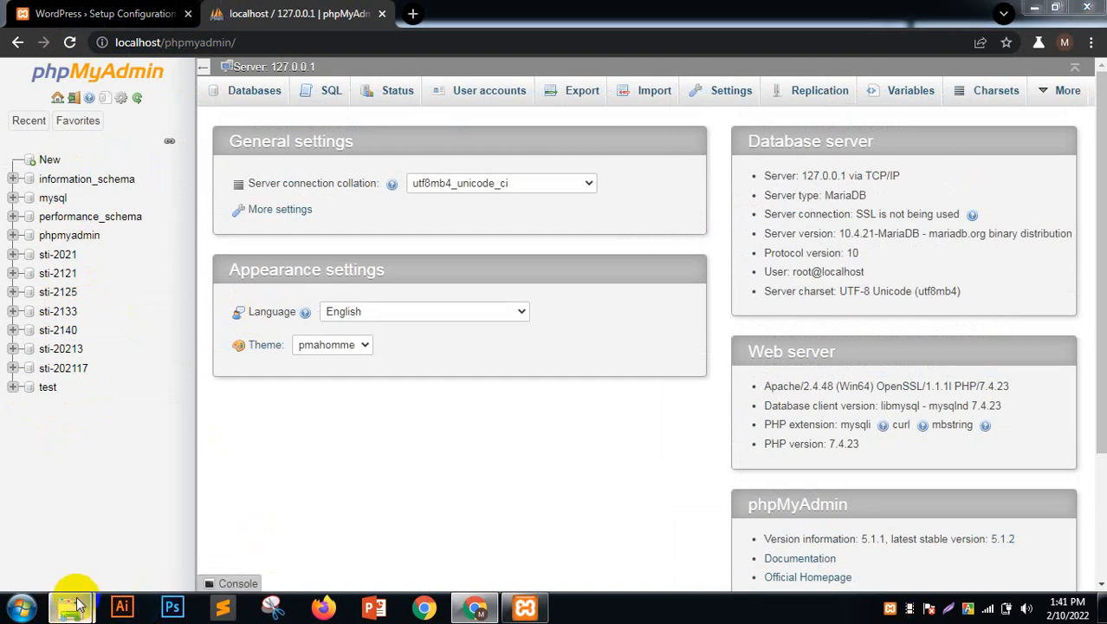
{"action": "mouse_move", "coordinate": [71, 608]}
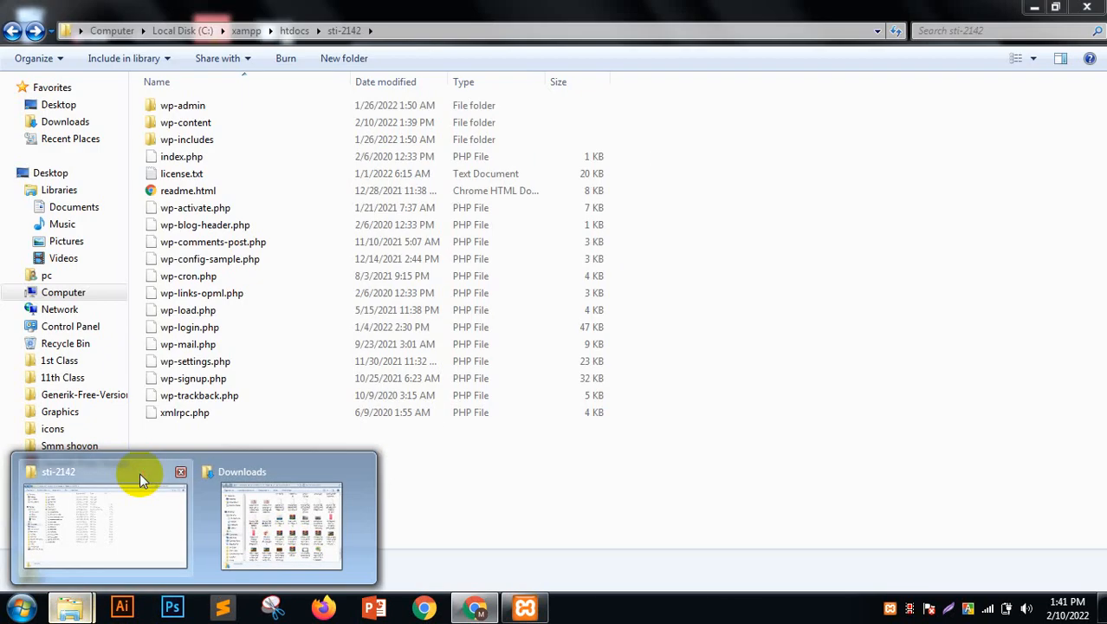
{"action": "left_click", "coordinate": [140, 472]}
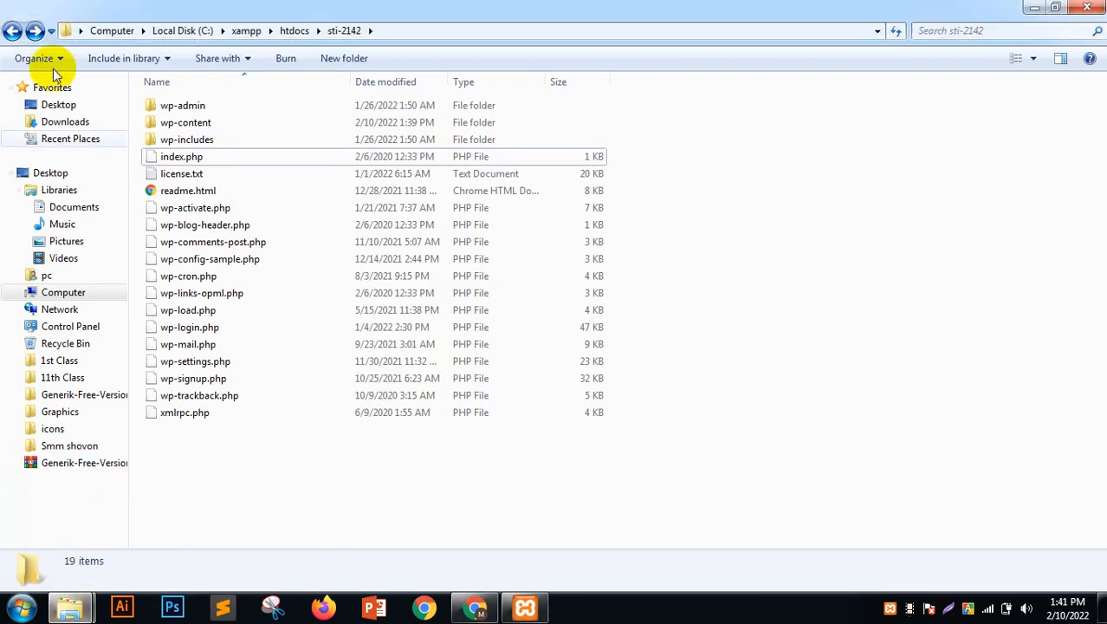
{"action": "left_click", "coordinate": [13, 31]}
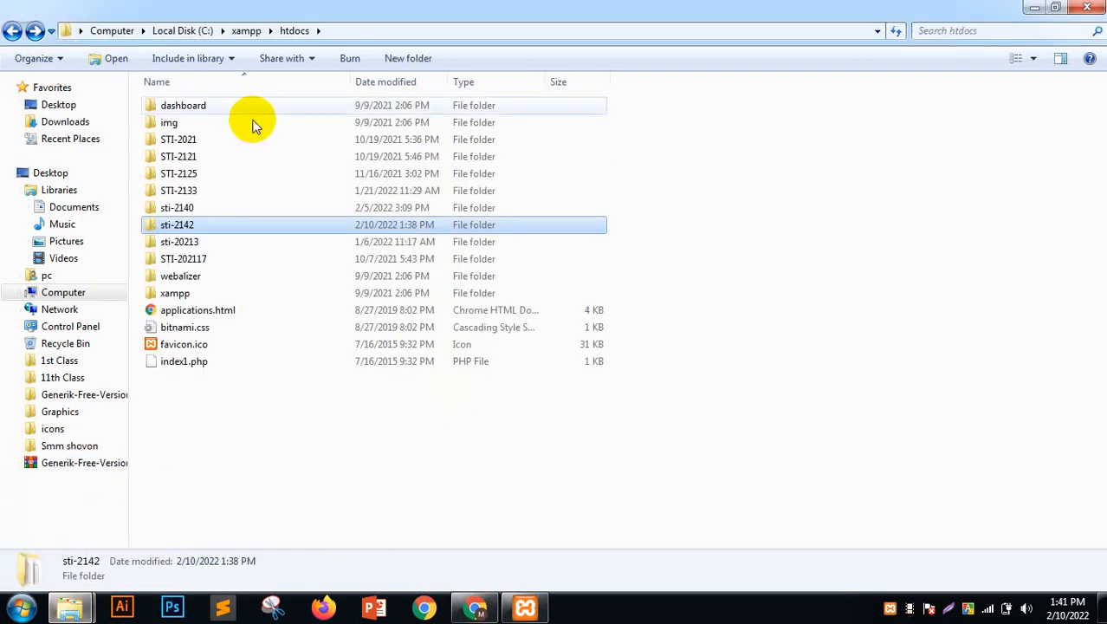
{"action": "right_click", "coordinate": [214, 227]}
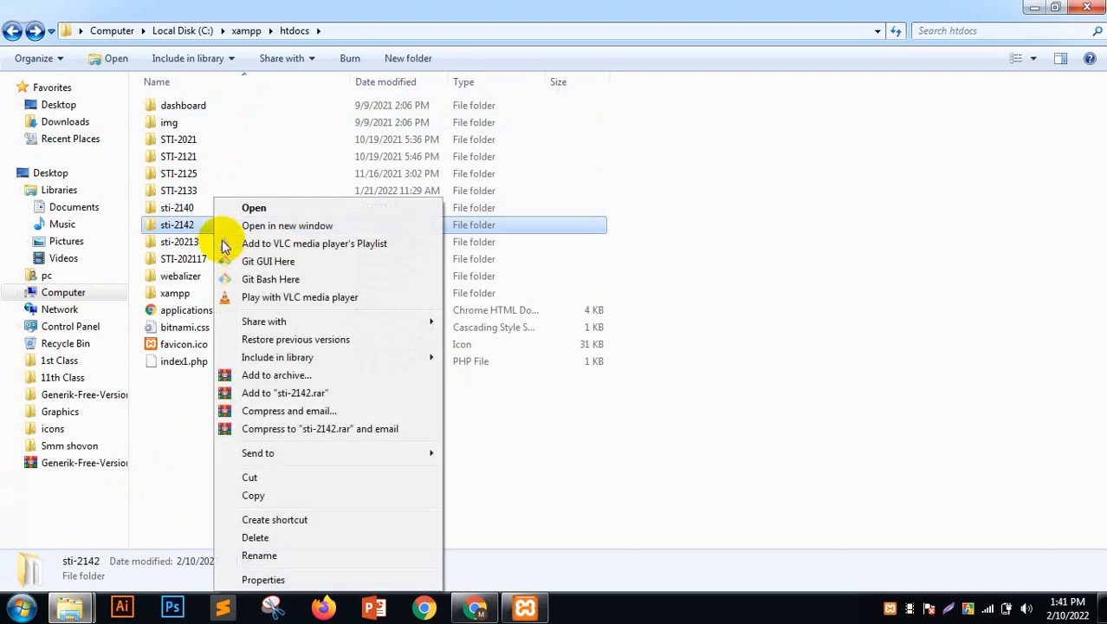
{"action": "left_click", "coordinate": [257, 555]}
{"action": "key", "text": "ctrl+c"}
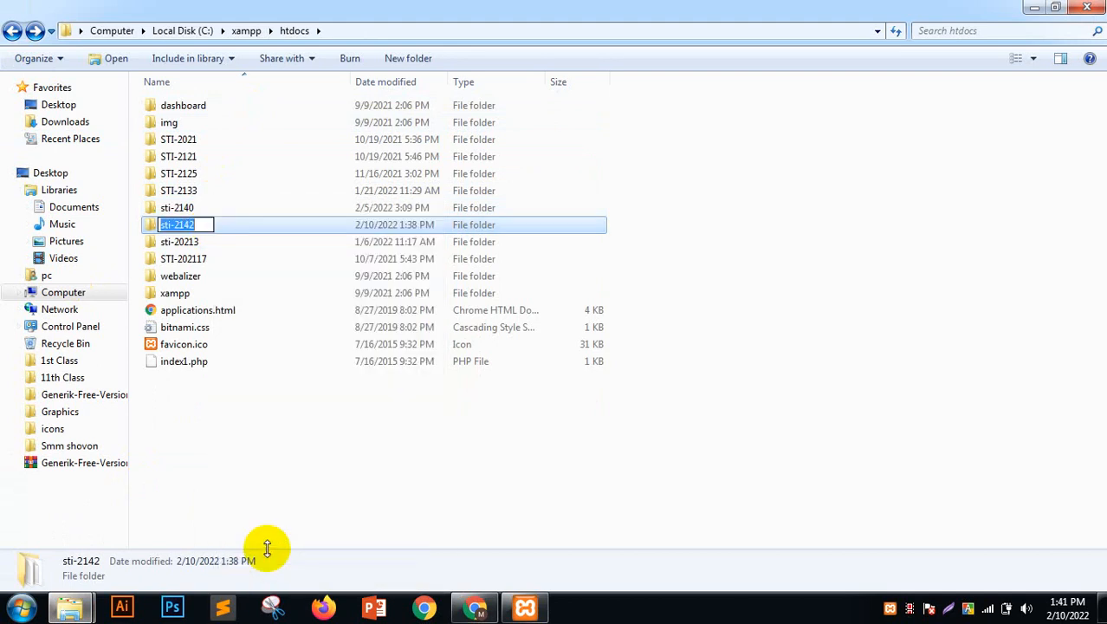
{"action": "left_click", "coordinate": [292, 425]}
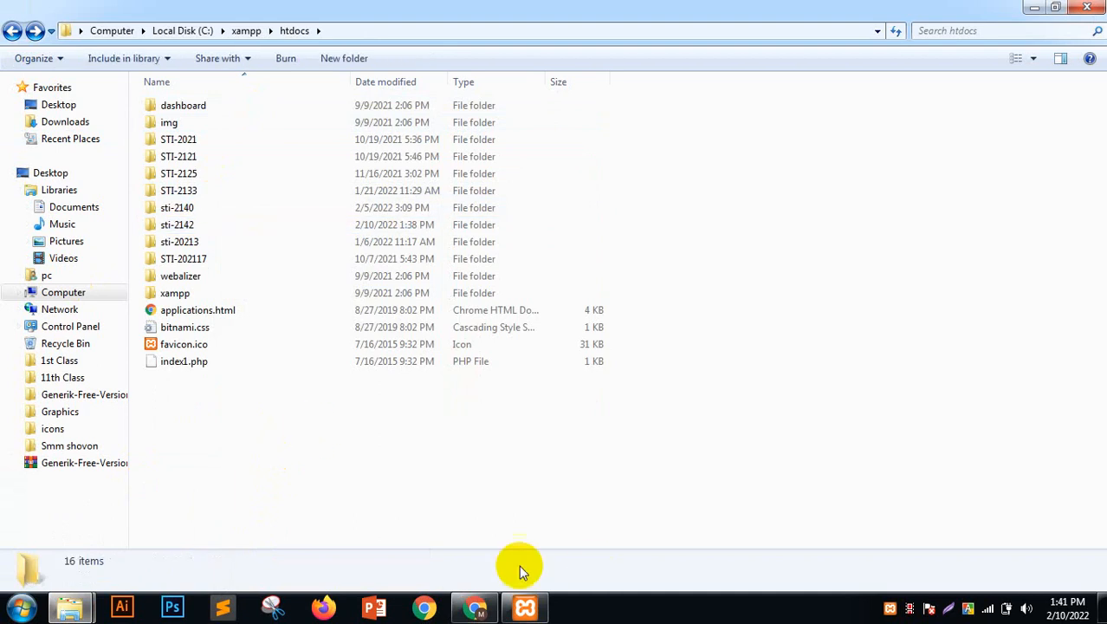
{"action": "left_click", "coordinate": [475, 606]}
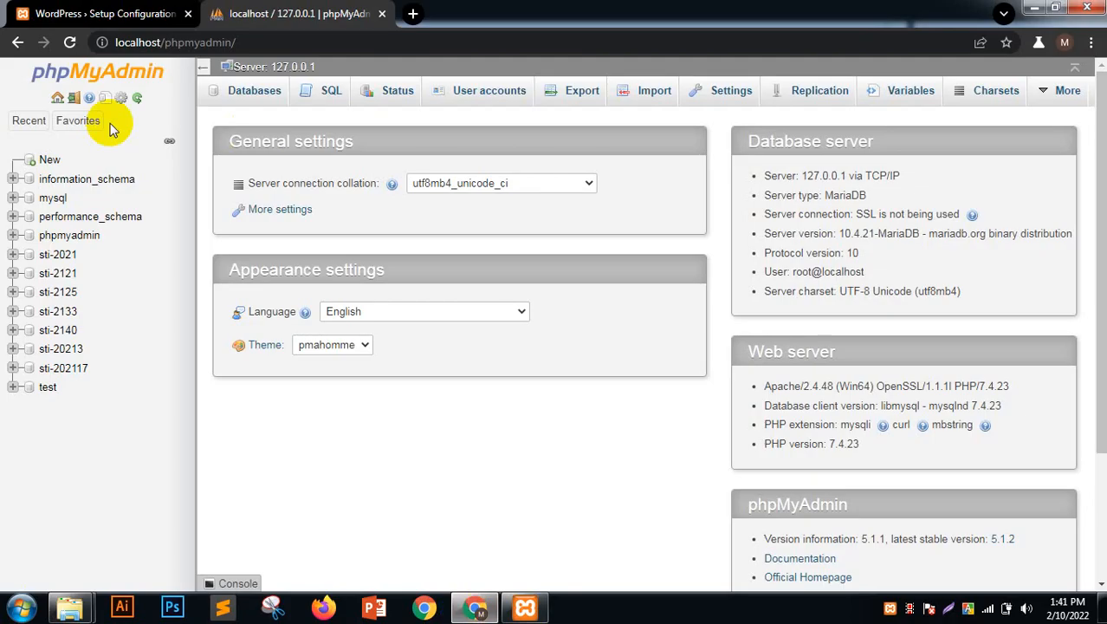
Create the sti-2142 database with utf8mb4_general_ci collation, then return to the WordPress setup tab
{"action": "left_click", "coordinate": [52, 162]}
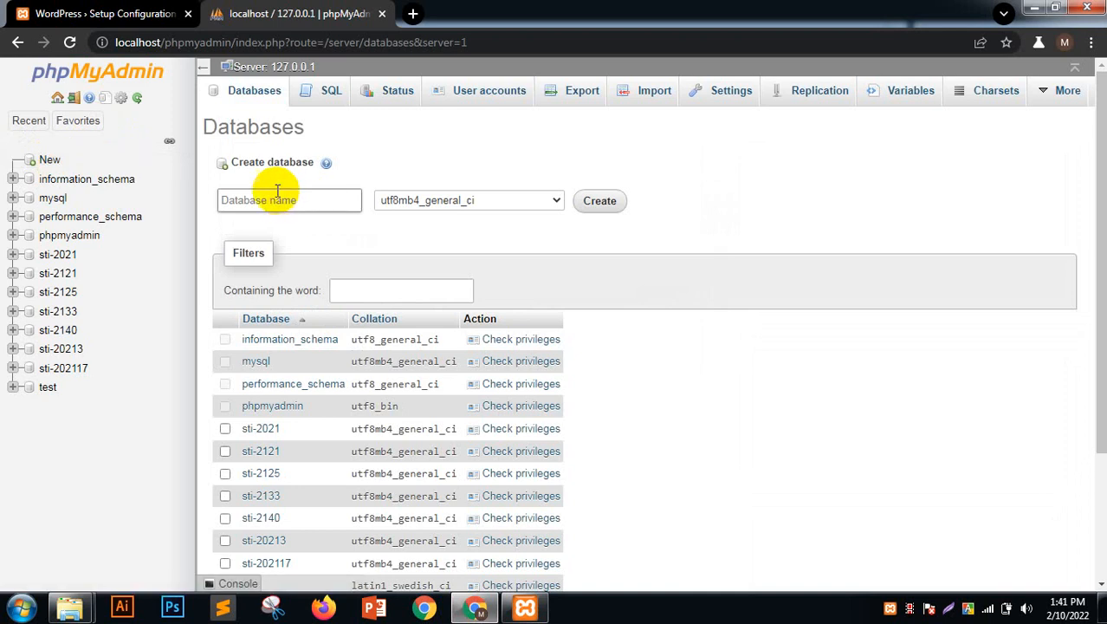
{"action": "left_click", "coordinate": [77, 122]}
{"action": "left_click", "coordinate": [274, 199]}
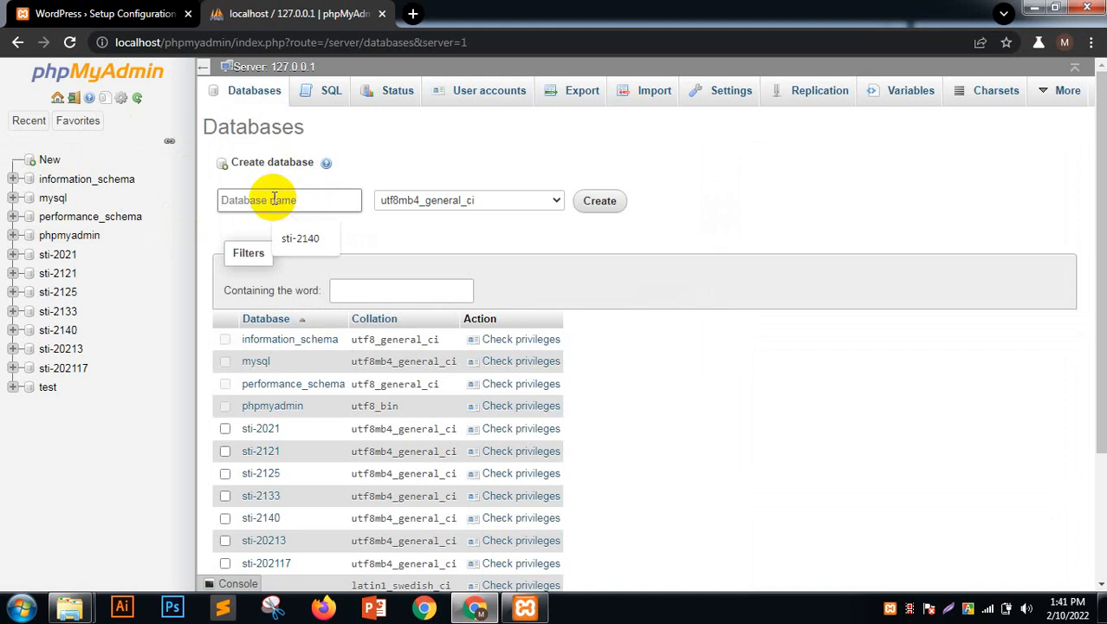
{"action": "type", "text": "sti-2142"}
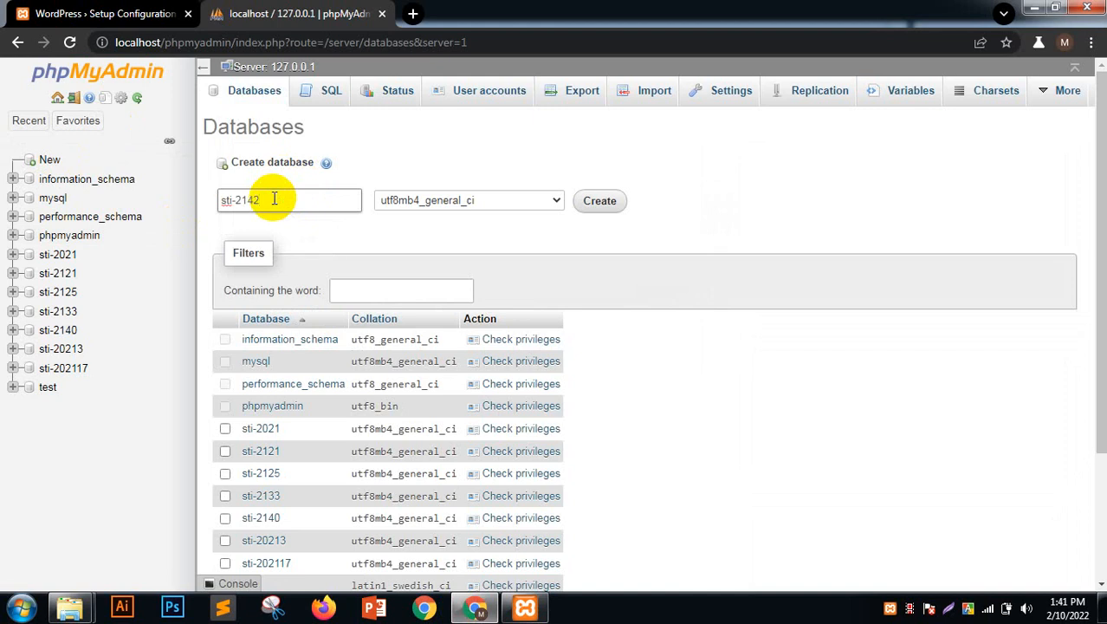
{"action": "left_click", "coordinate": [481, 200]}
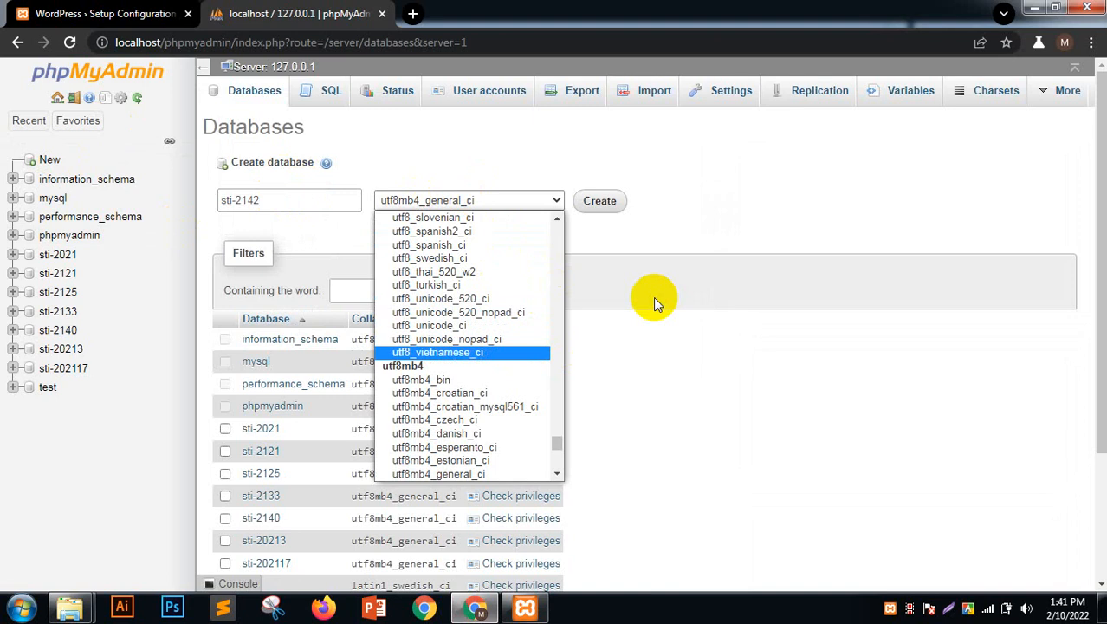
{"action": "left_click", "coordinate": [653, 296]}
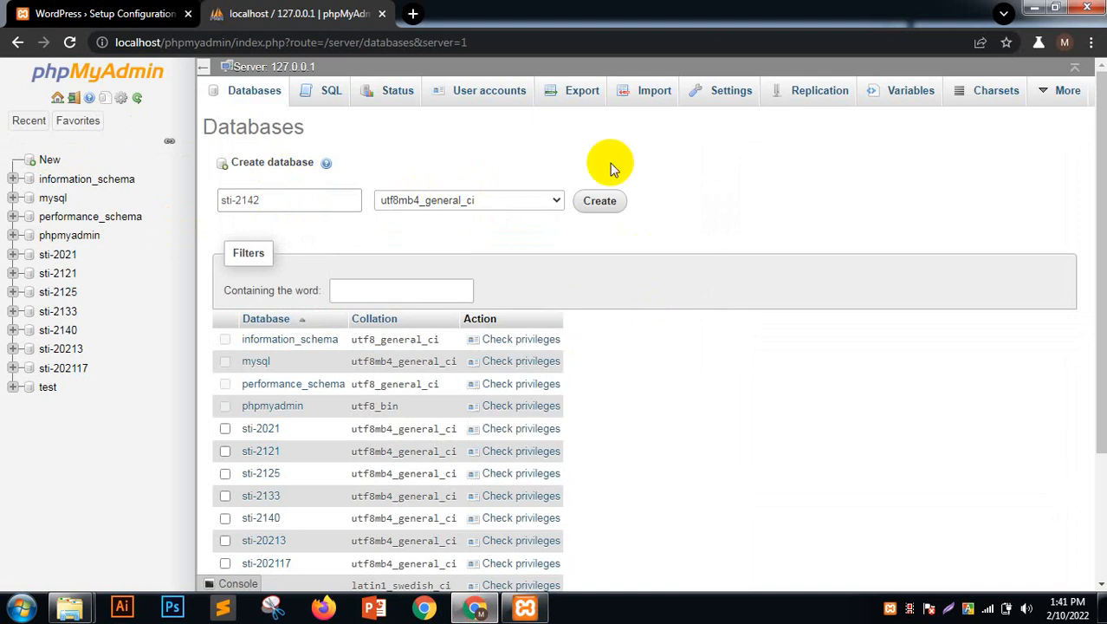
{"action": "left_click", "coordinate": [601, 201]}
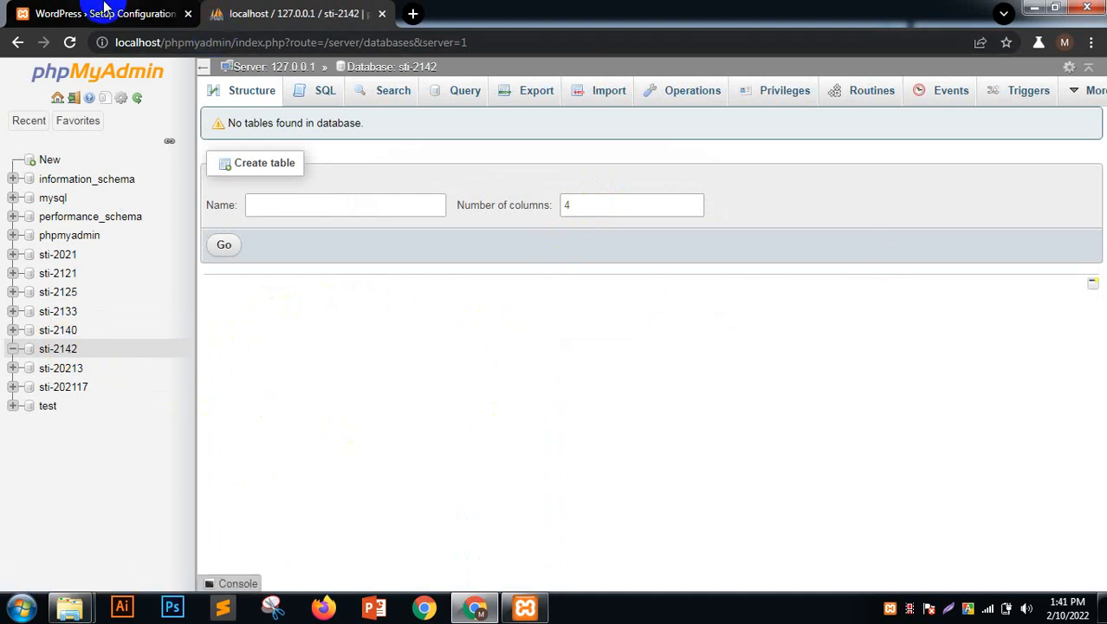
{"action": "left_click", "coordinate": [91, 13]}
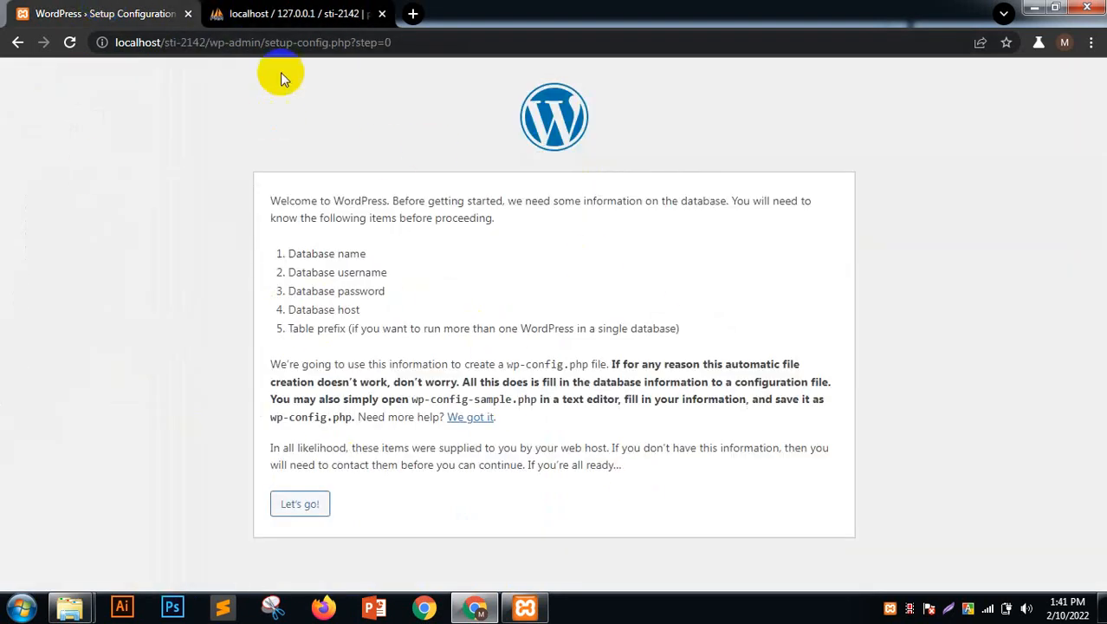
Start the database details form and replace the default database name with sti-2142
{"action": "left_click", "coordinate": [308, 13]}
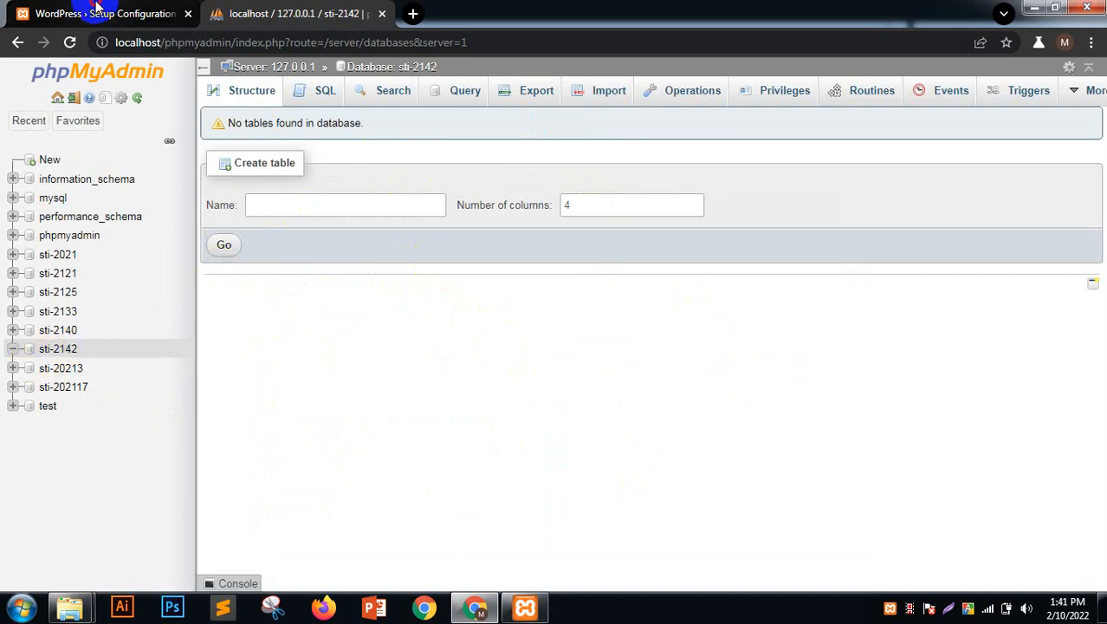
{"action": "left_click", "coordinate": [94, 13]}
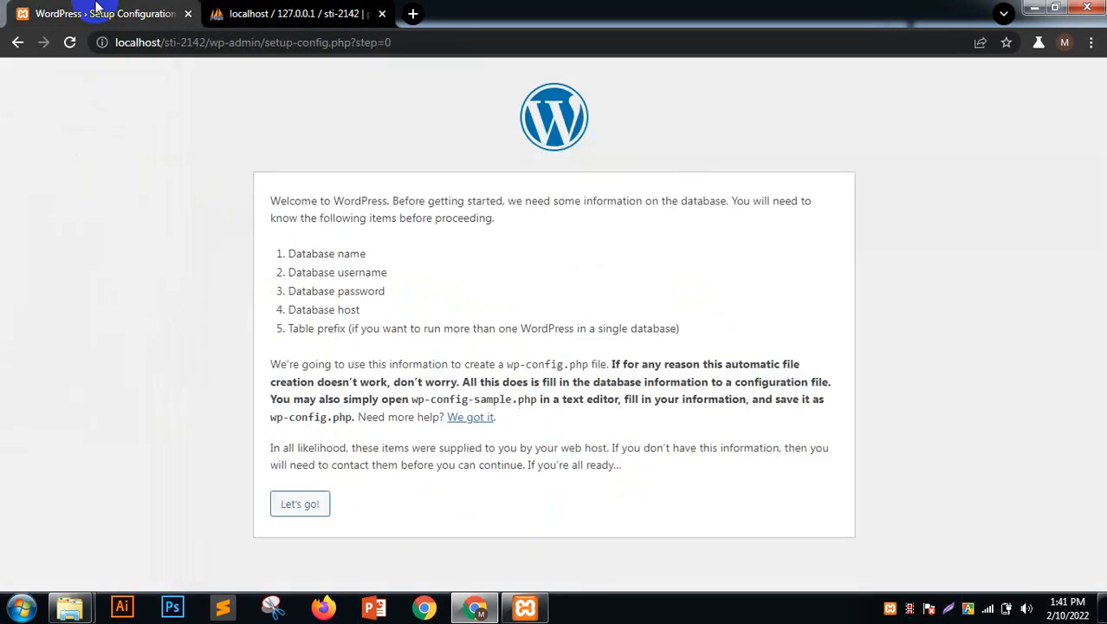
{"action": "left_click", "coordinate": [309, 505]}
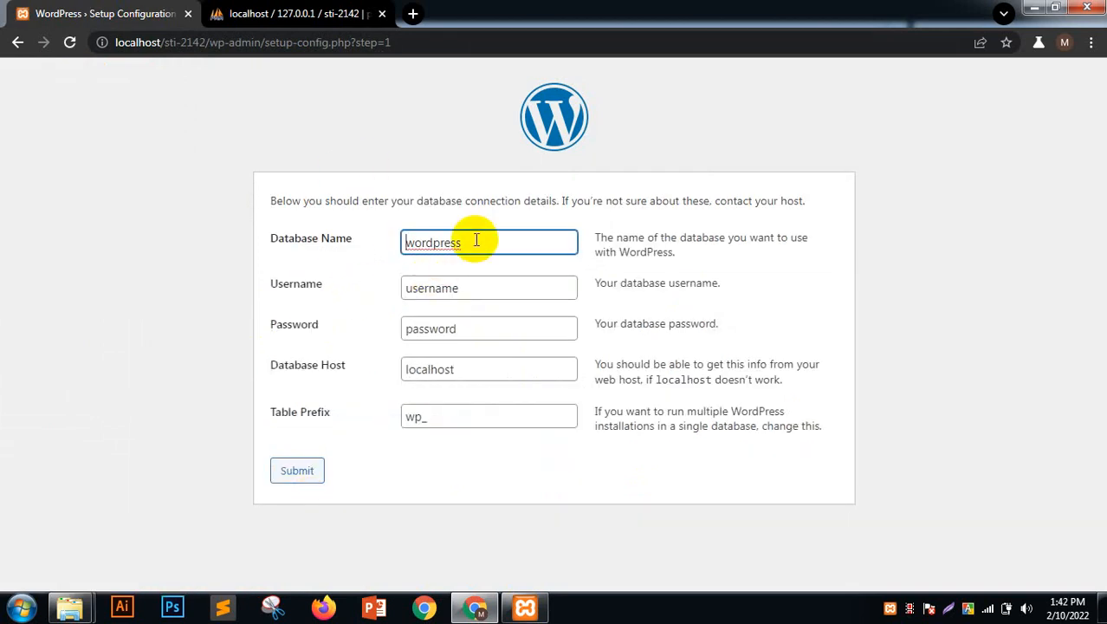
{"action": "left_click_drag", "start_coordinate": [474, 240], "coordinate": [384, 242]}
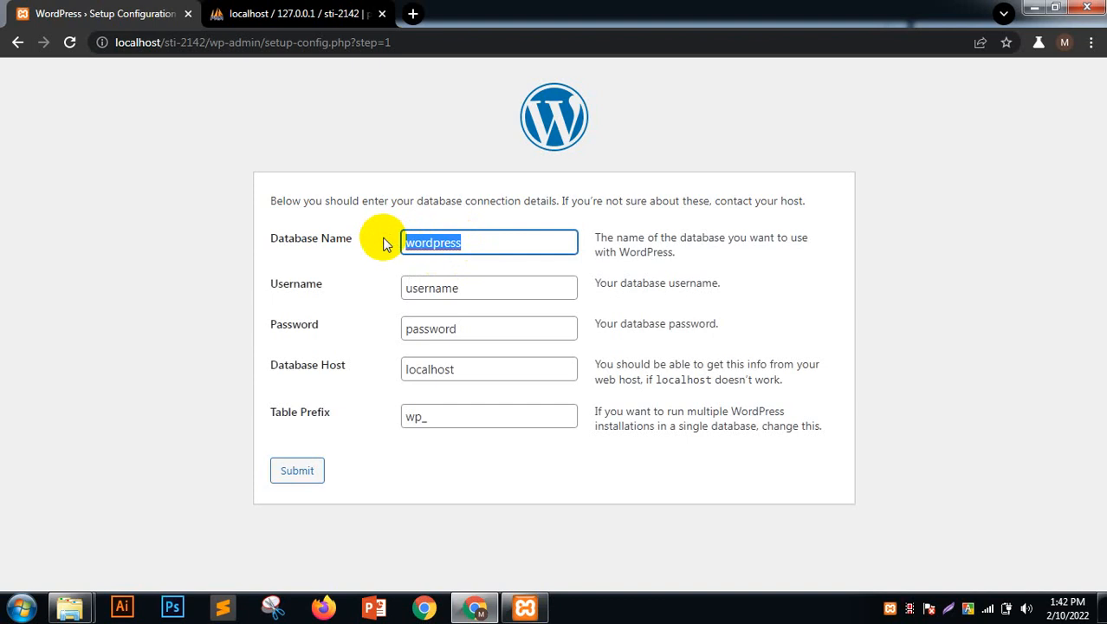
{"action": "key", "text": "ctrl+v"}
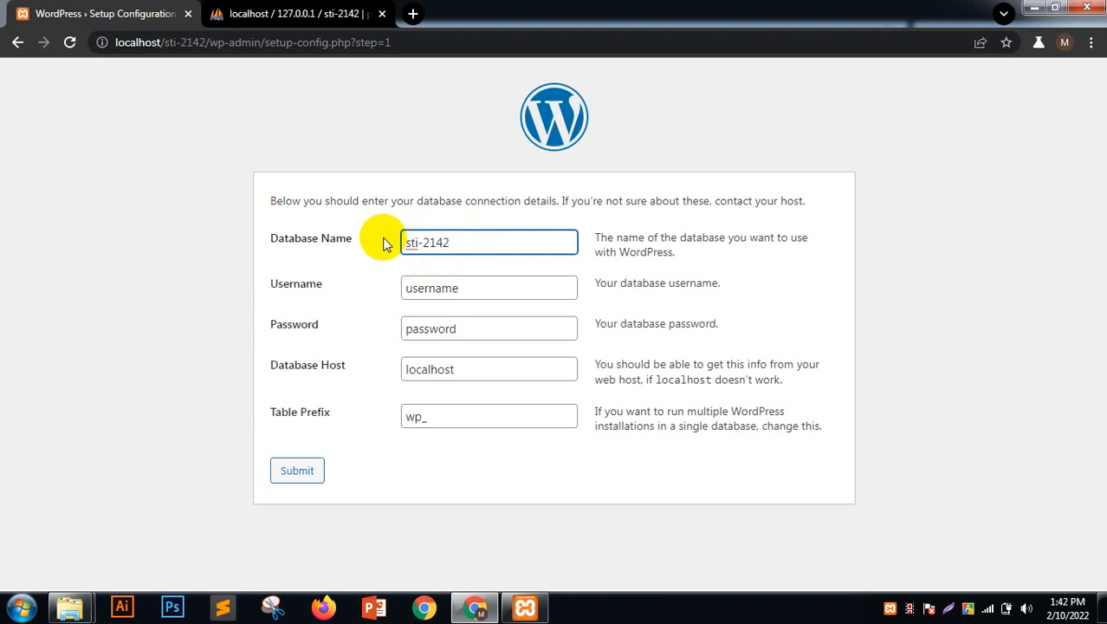
Set username root with an empty password, keep host localhost and prefix wp_, and submit
{"action": "left_click", "coordinate": [463, 288]}
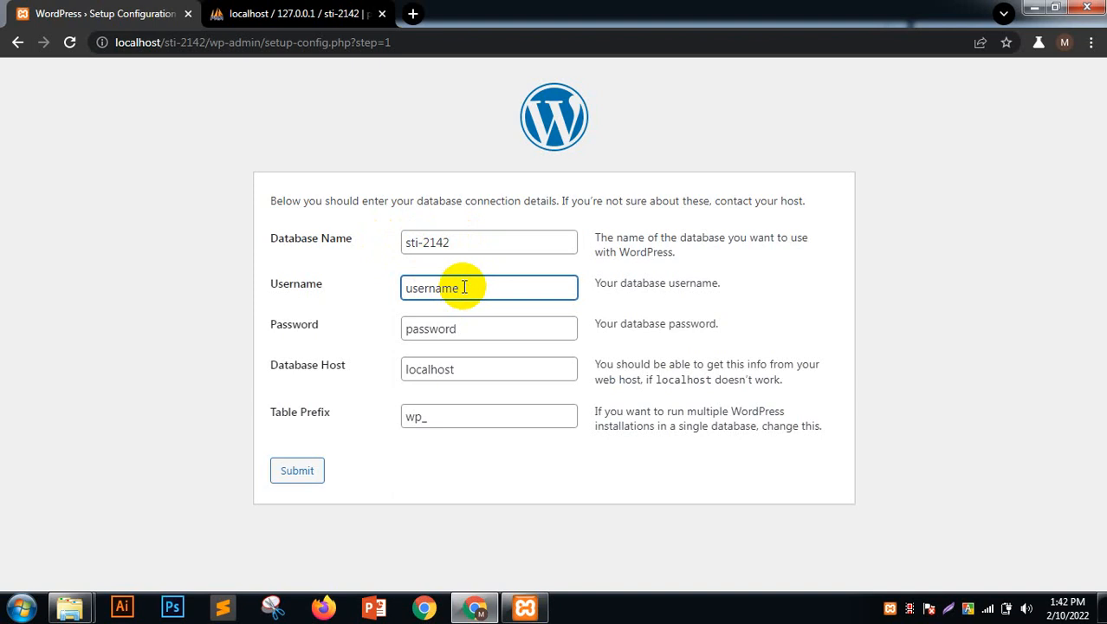
{"action": "left_click_drag", "start_coordinate": [464, 288], "coordinate": [399, 305]}
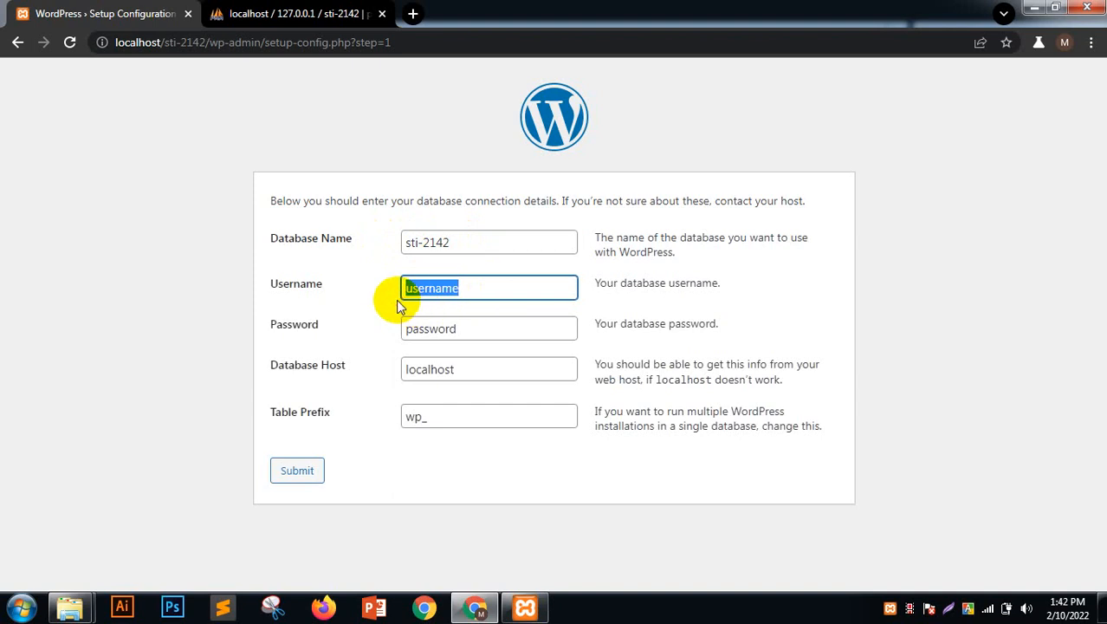
{"action": "type", "text": "root"}
{"action": "key", "text": "Tab"}
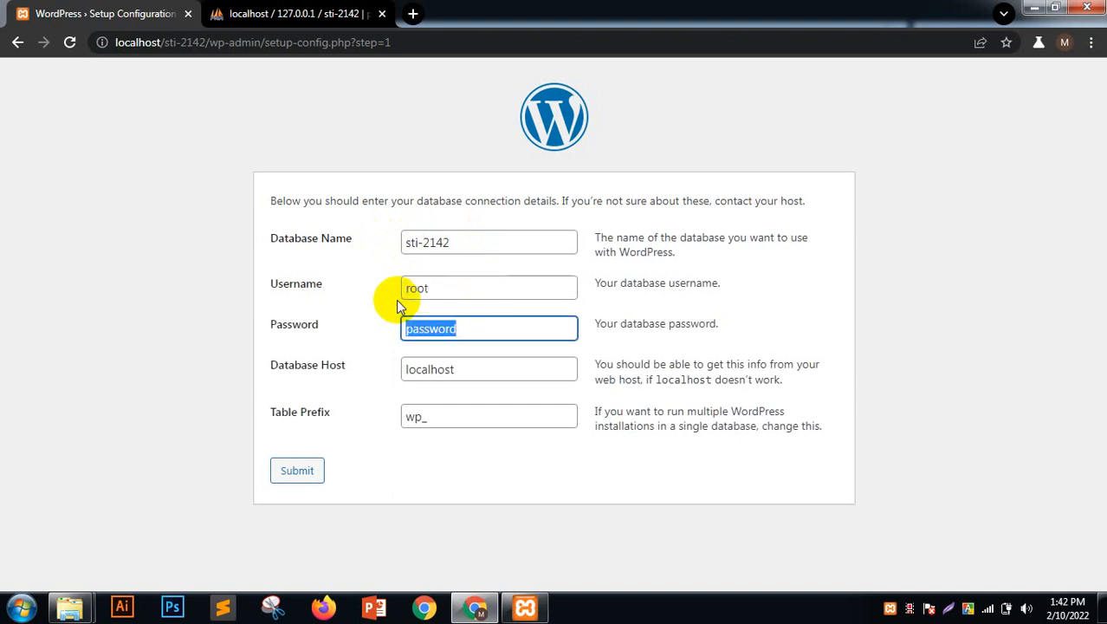
{"action": "key", "text": "BackSpace"}
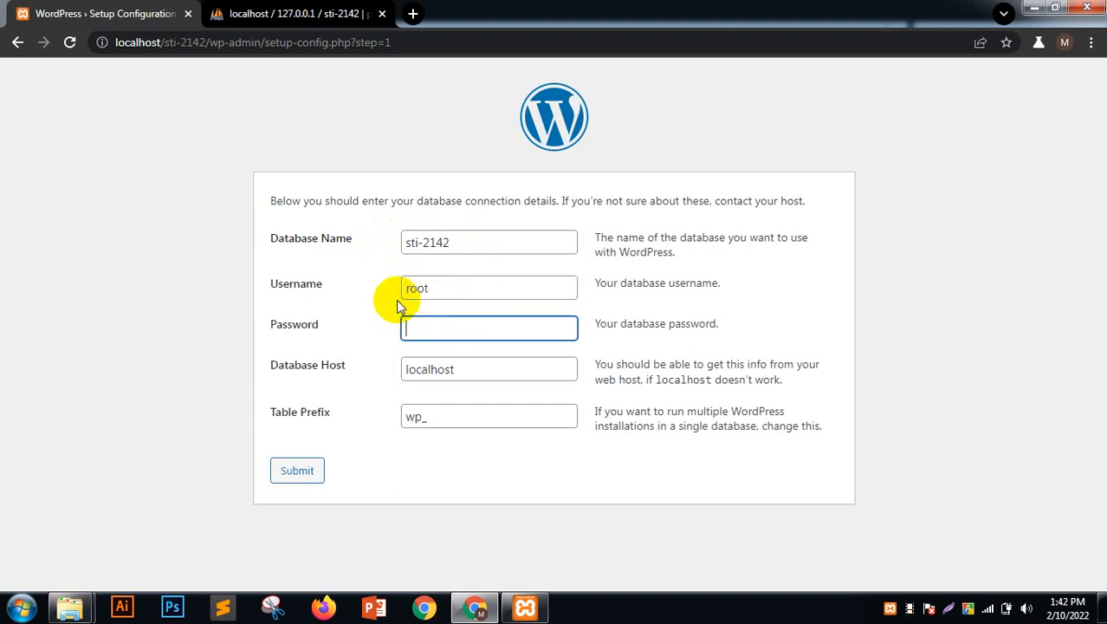
{"action": "left_click", "coordinate": [229, 300]}
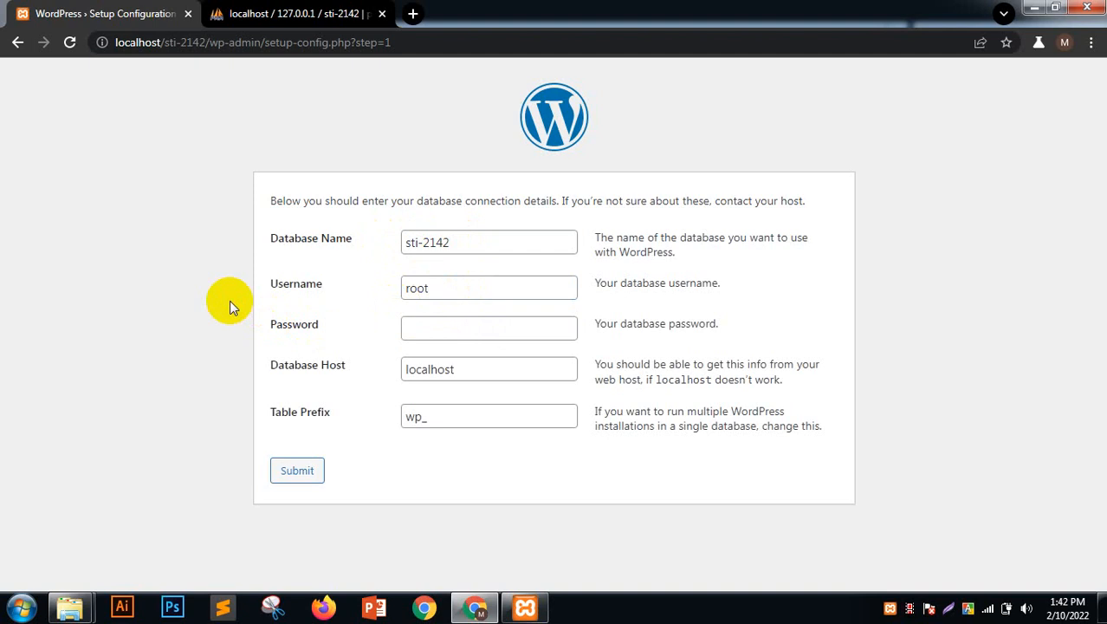
{"action": "left_click", "coordinate": [465, 368]}
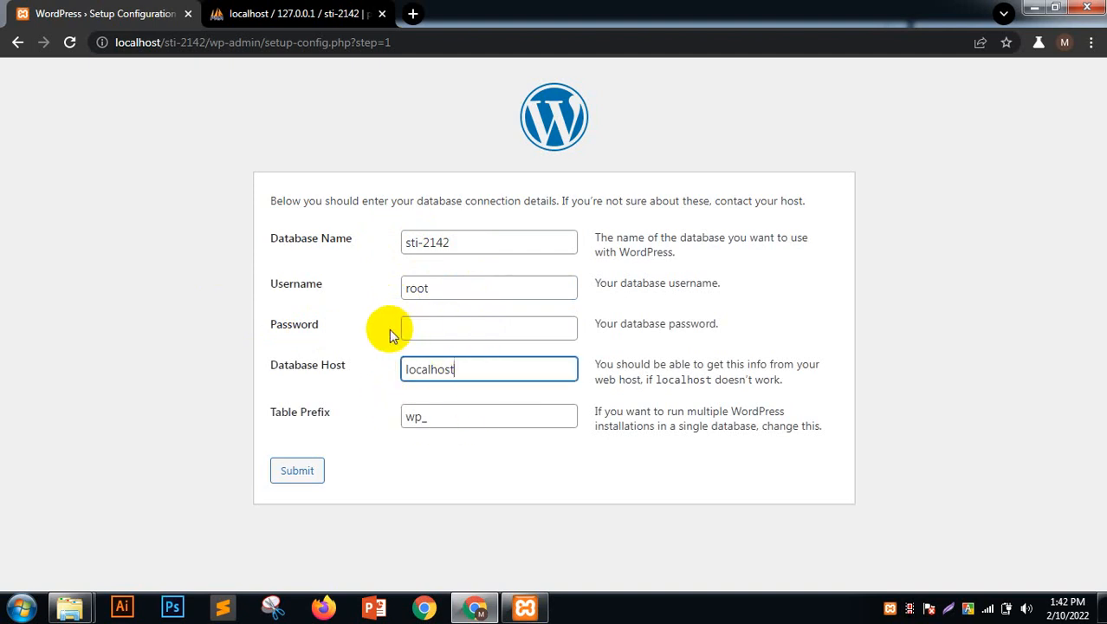
{"action": "left_click", "coordinate": [434, 415]}
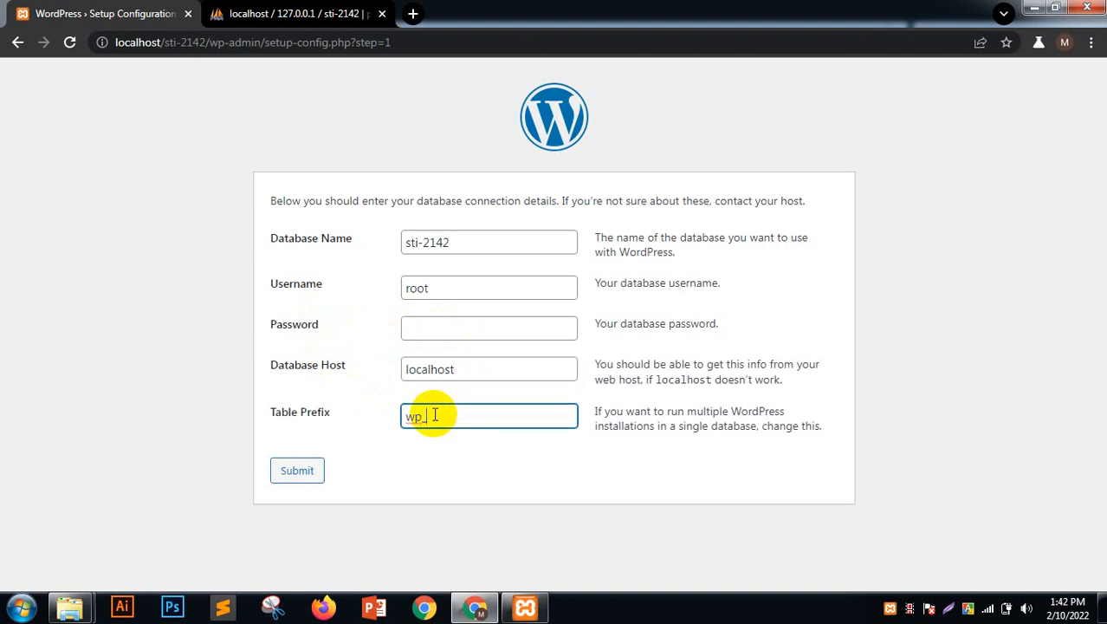
{"action": "left_click", "coordinate": [300, 471]}
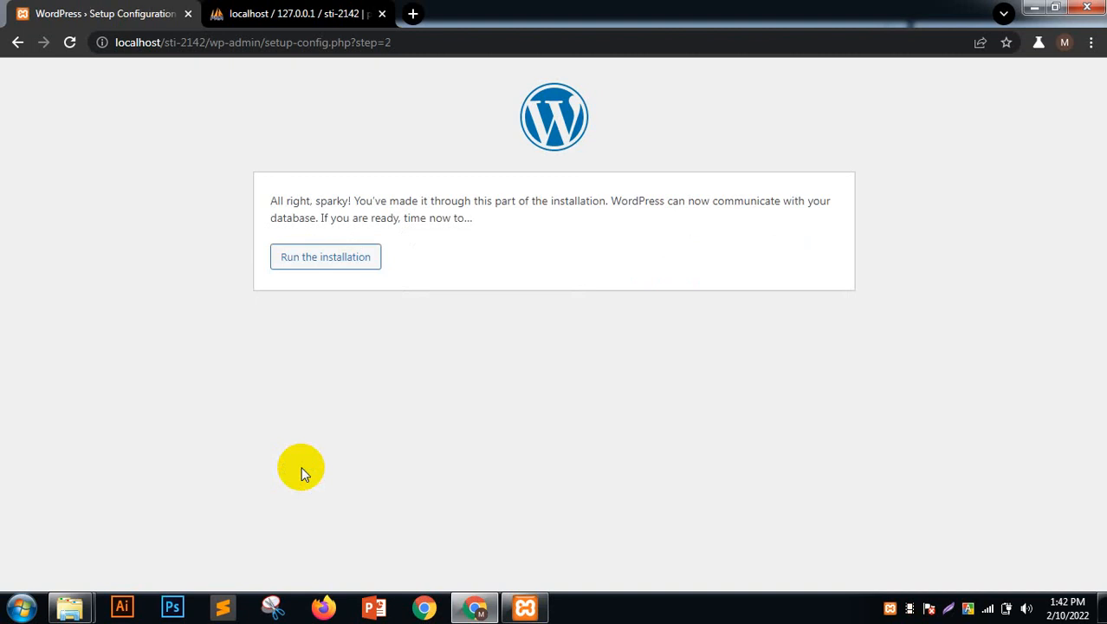
{"action": "left_click", "coordinate": [328, 262]}
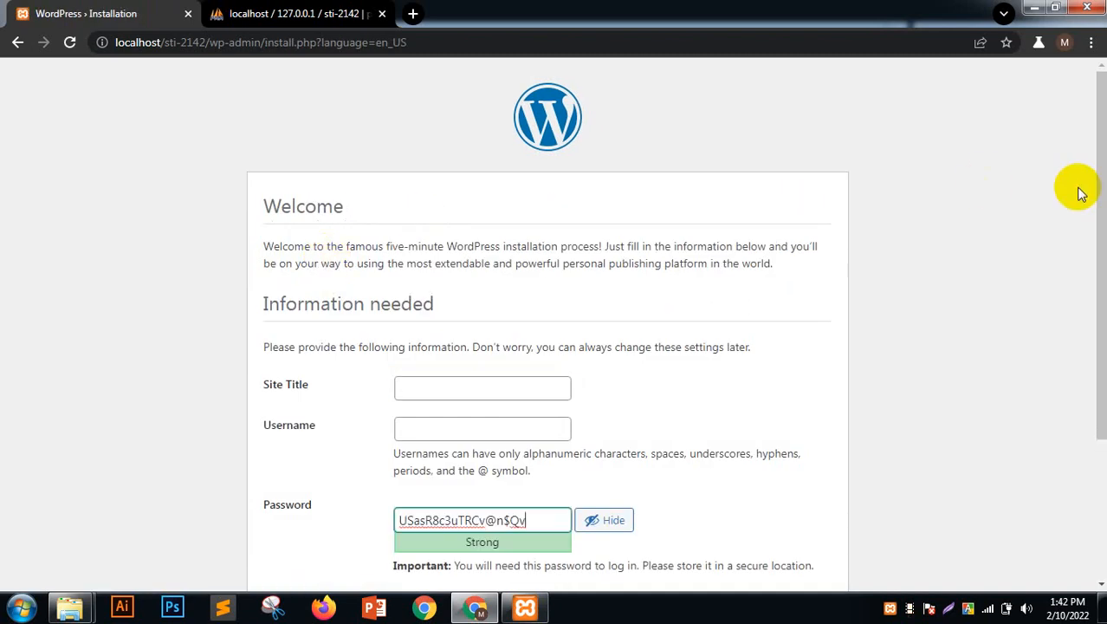
{"action": "left_click_drag", "start_coordinate": [1102, 119], "coordinate": [1087, 211]}
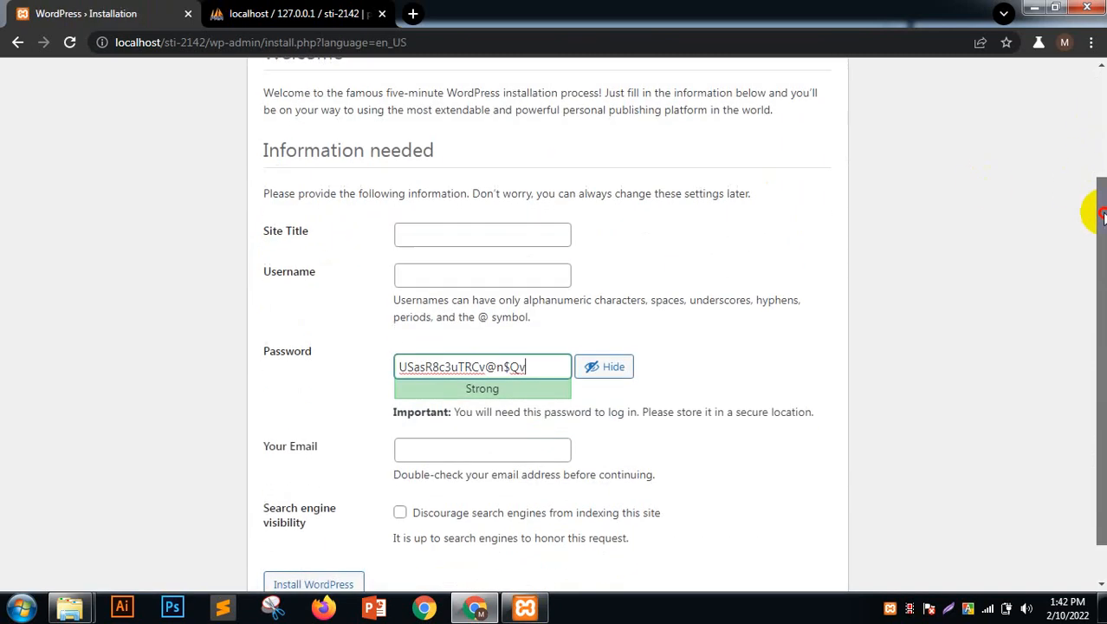
{"action": "left_click", "coordinate": [446, 229]}
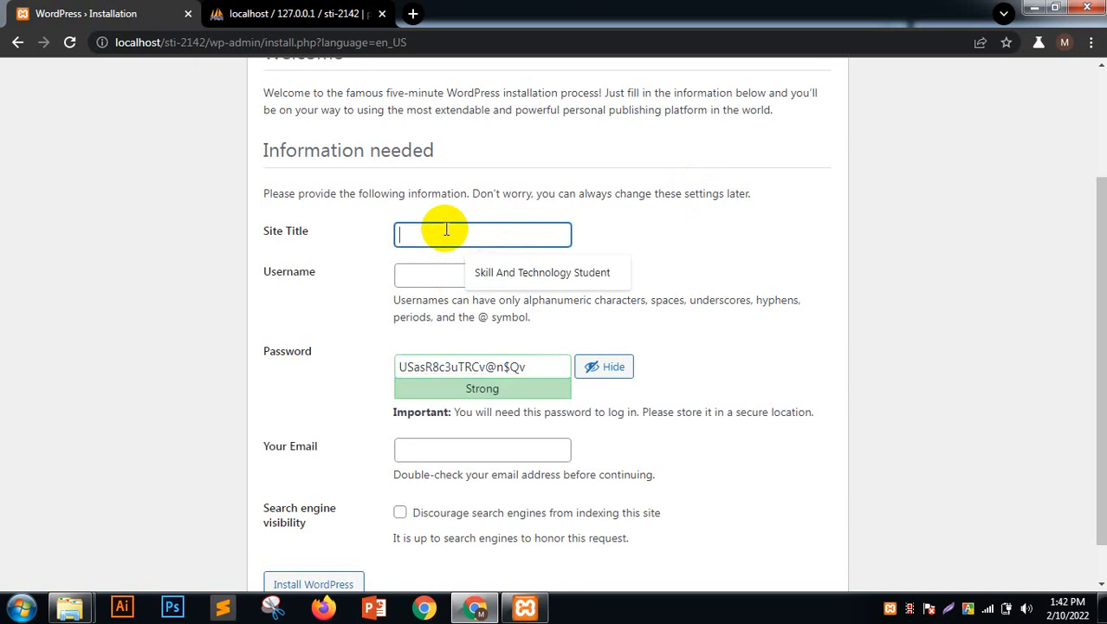
{"action": "left_click", "coordinate": [513, 269]}
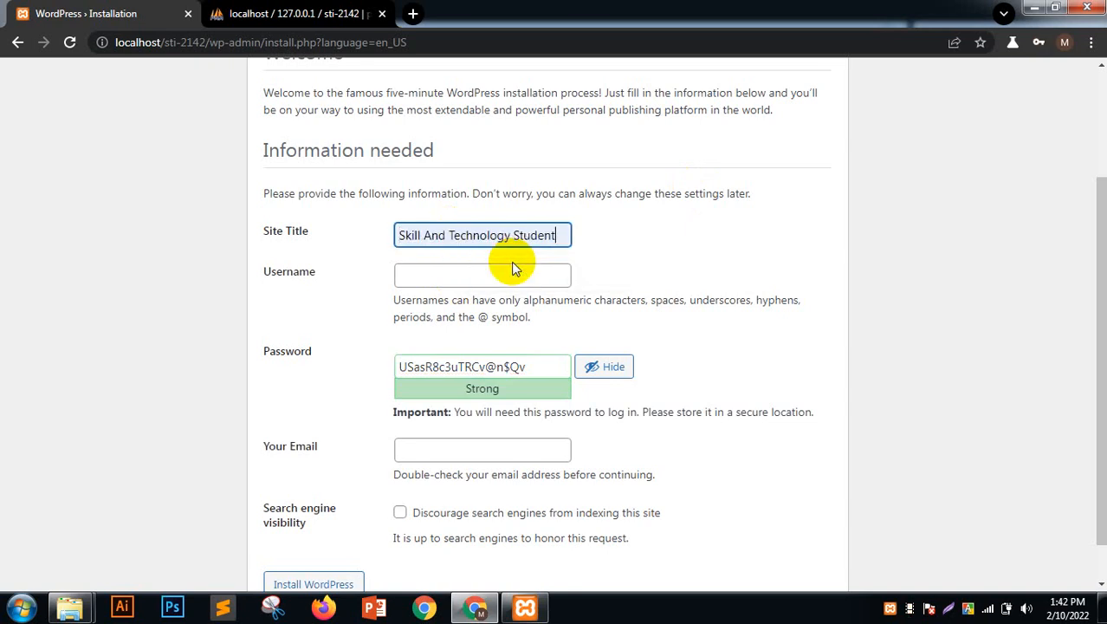
{"action": "left_click", "coordinate": [428, 271]}
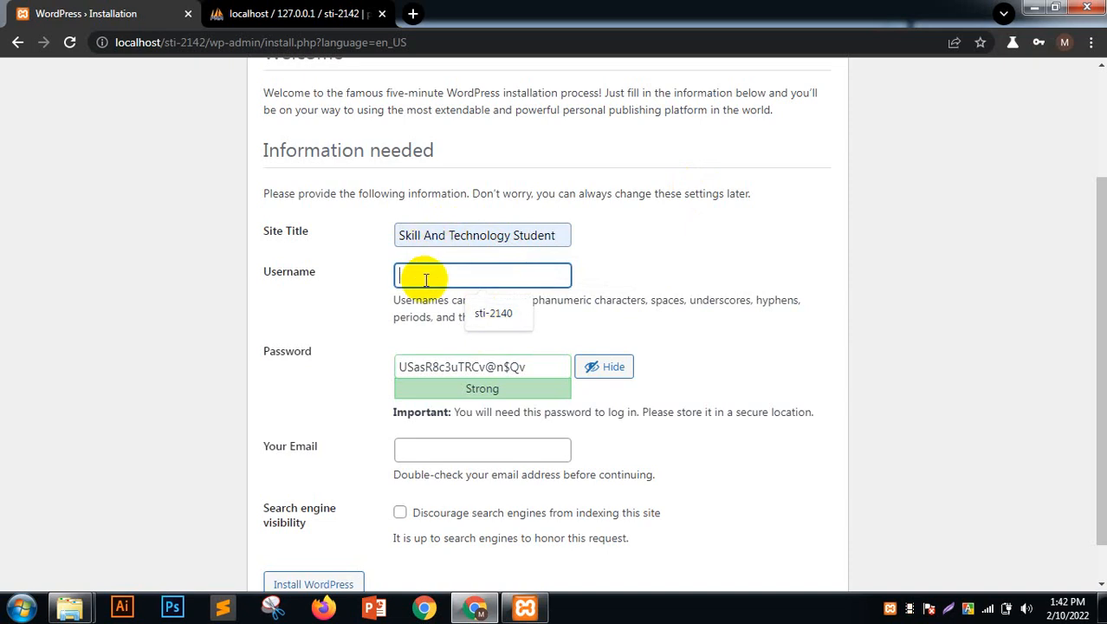
{"action": "type", "text": "sti-2142"}
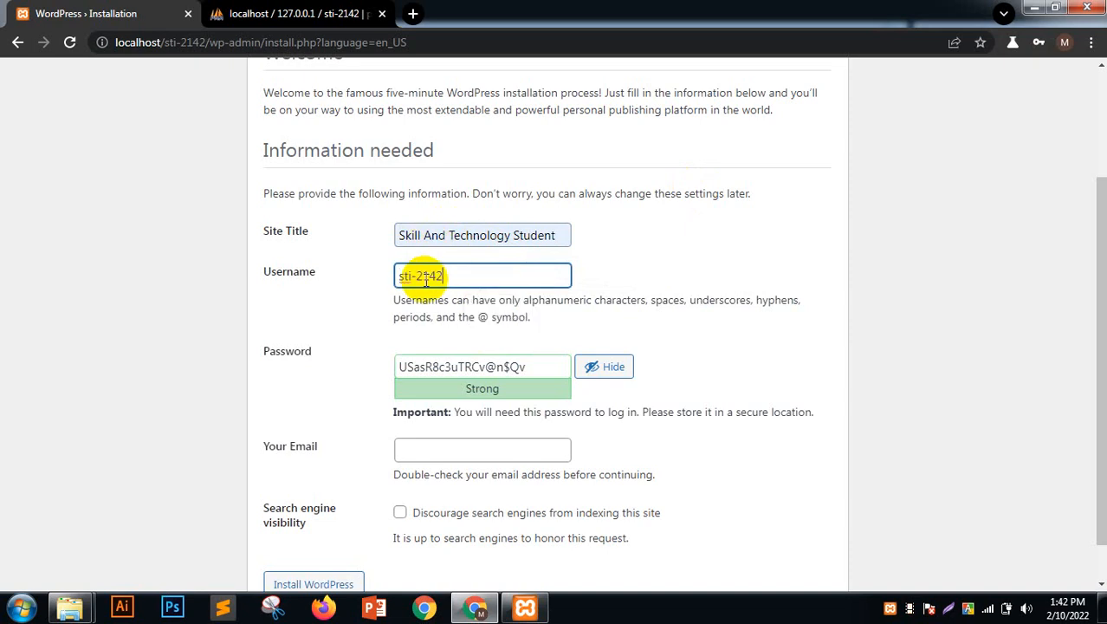
Replace the generated admin password with a simpler one and confirm using a weak password
{"action": "left_click", "coordinate": [530, 366]}
{"action": "key", "text": "ctrl+a"}
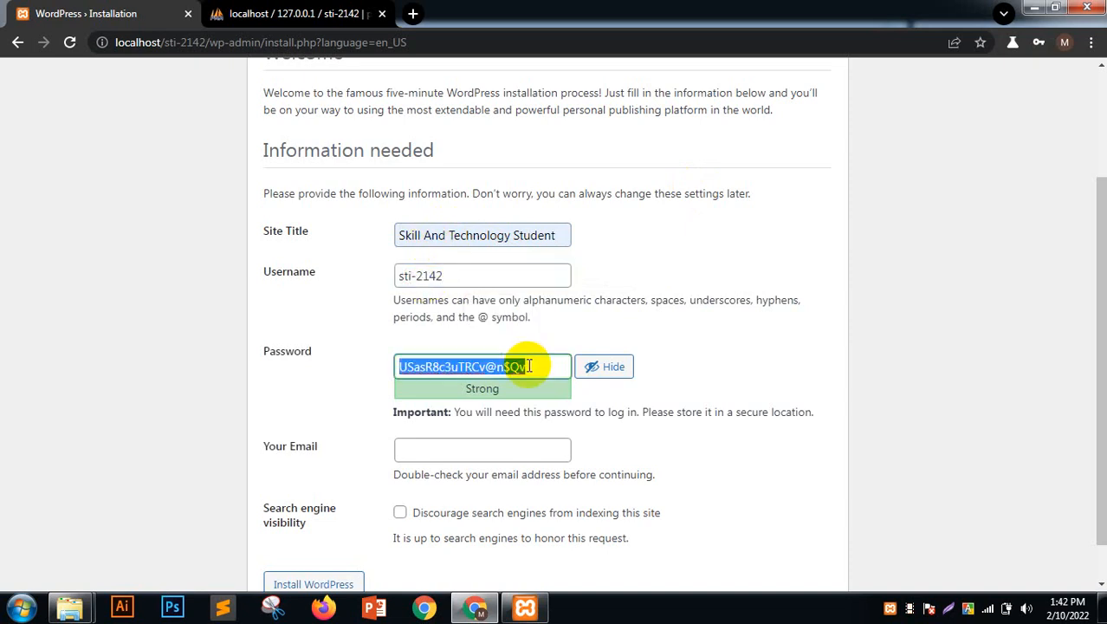
{"action": "key", "text": "ctrl+v"}
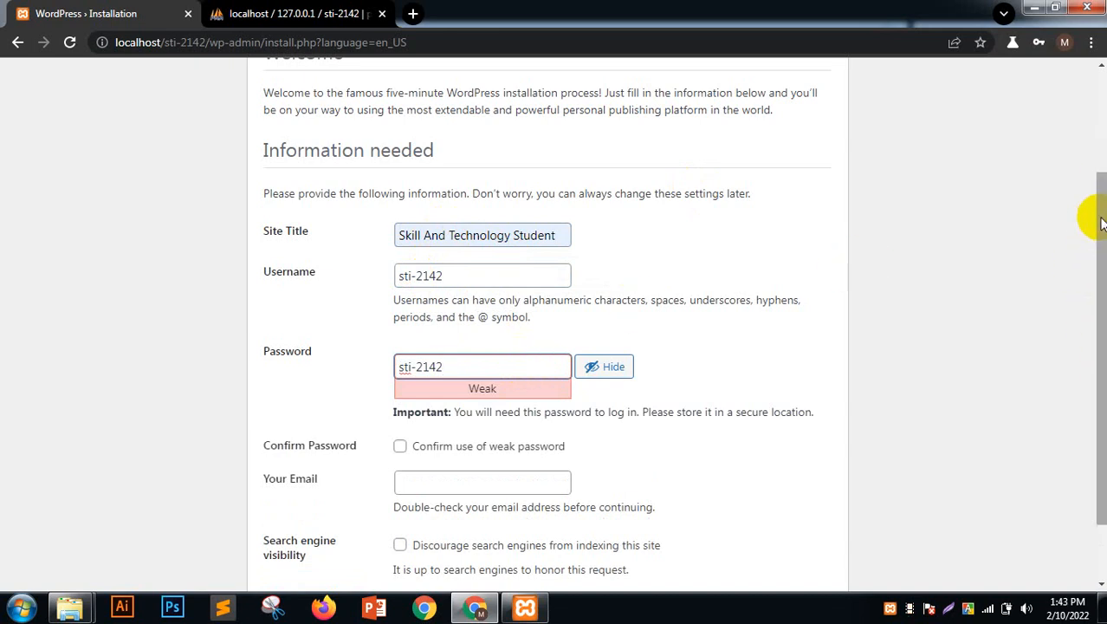
{"action": "left_click_drag", "start_coordinate": [1095, 228], "coordinate": [1096, 337]}
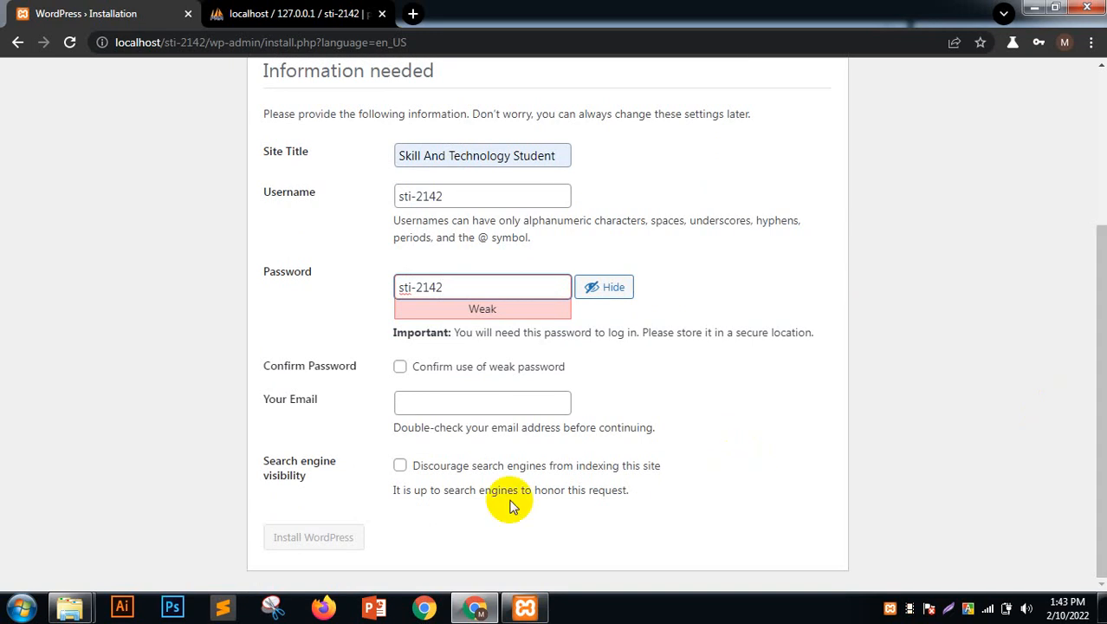
{"action": "left_click", "coordinate": [399, 370]}
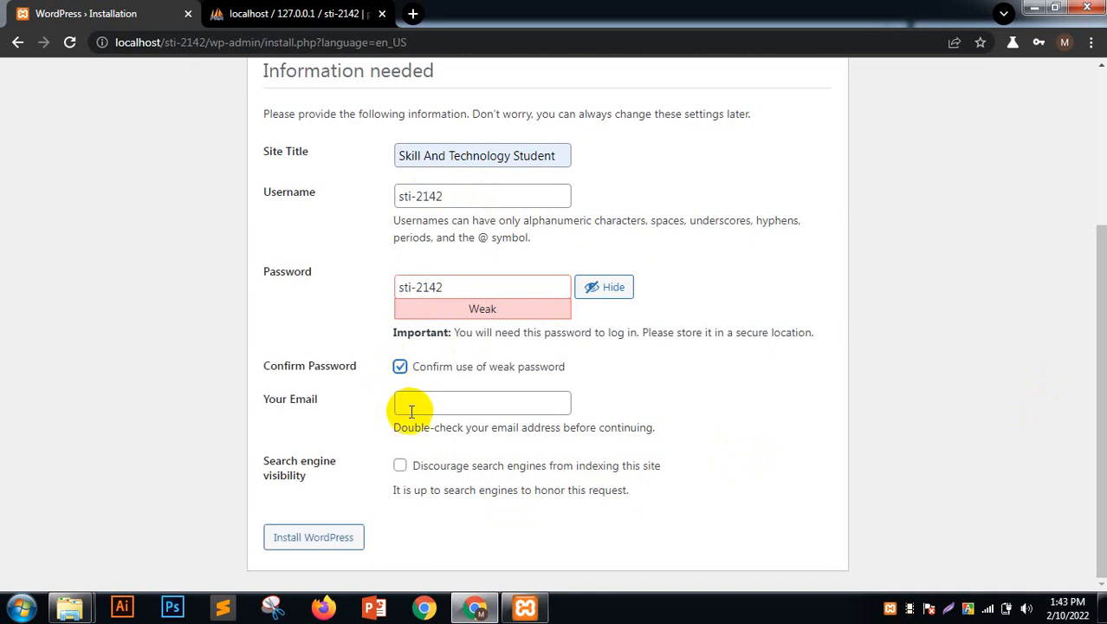
Fill in the admin email address and install WordPress
{"action": "left_click", "coordinate": [418, 402]}
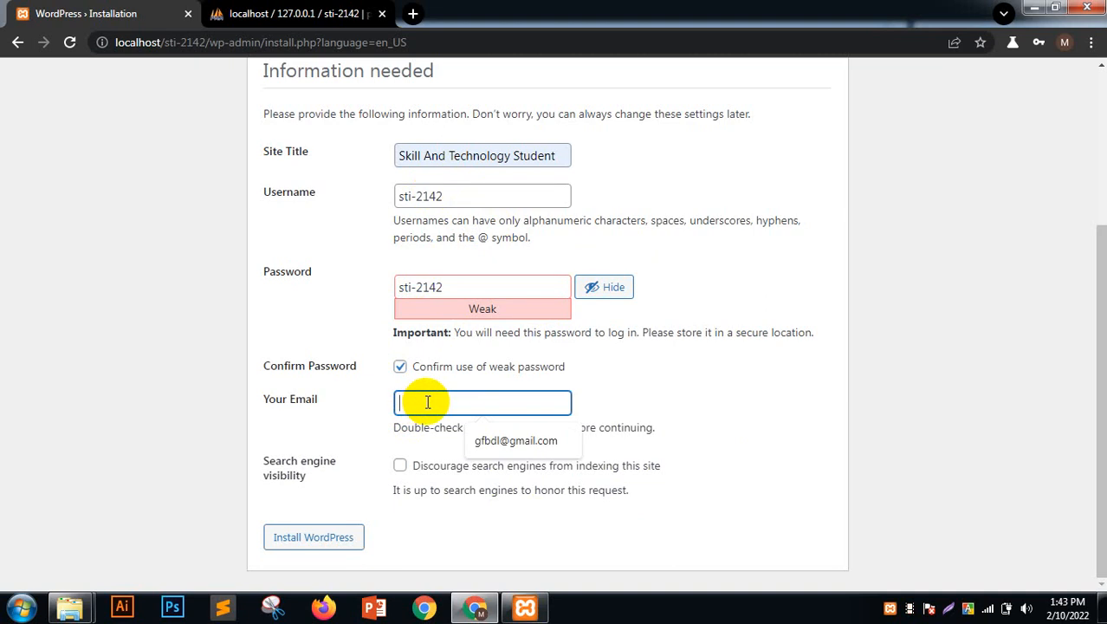
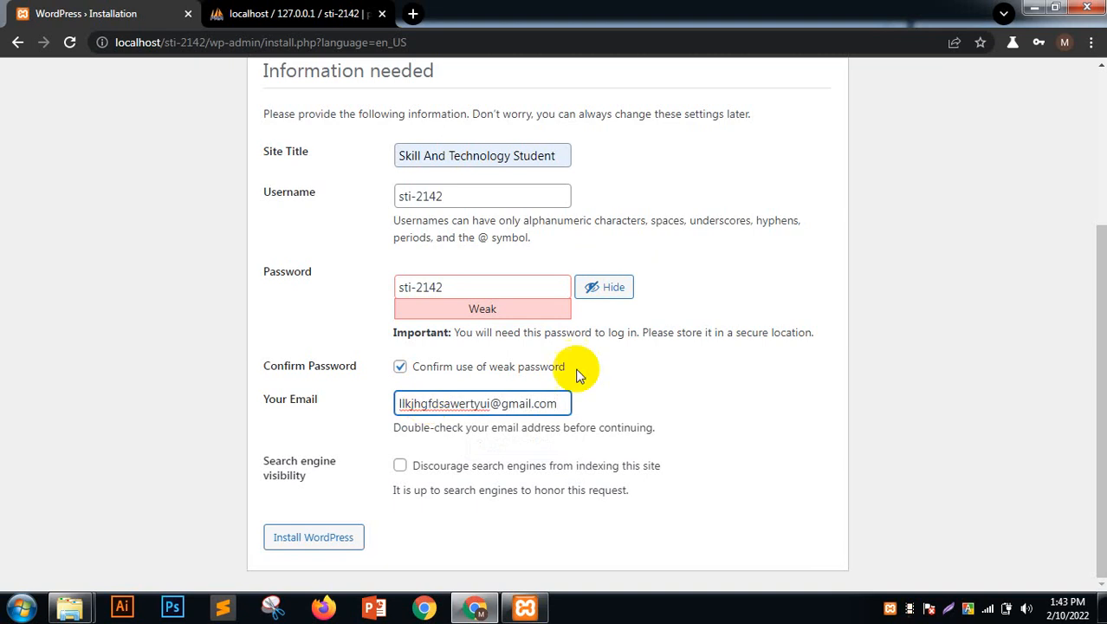
{"action": "left_click", "coordinate": [669, 398]}
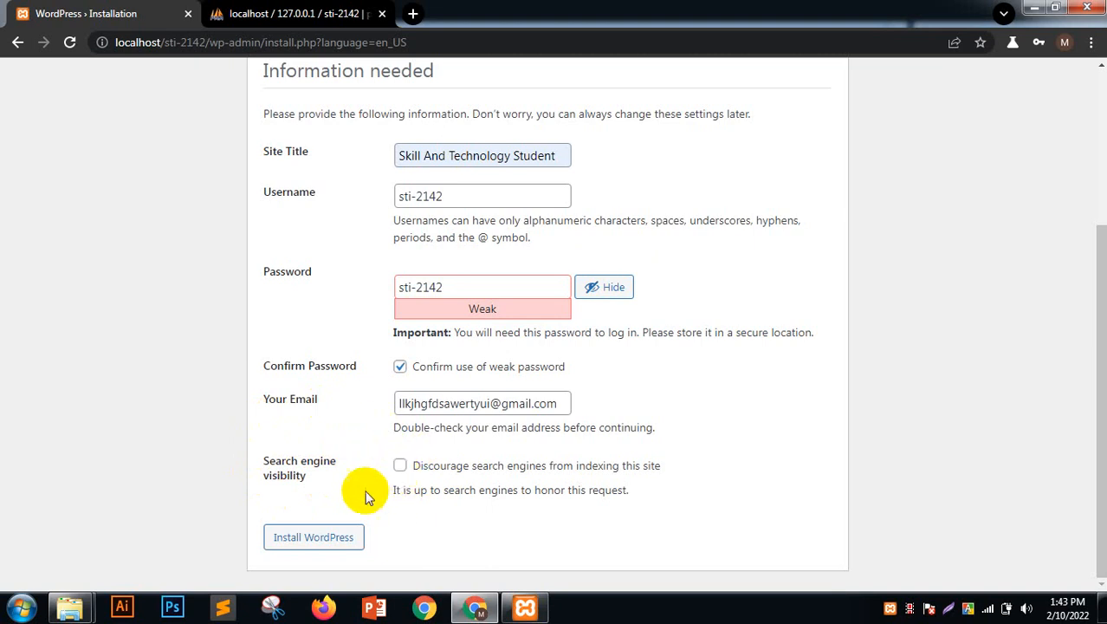
{"action": "left_click", "coordinate": [319, 538]}
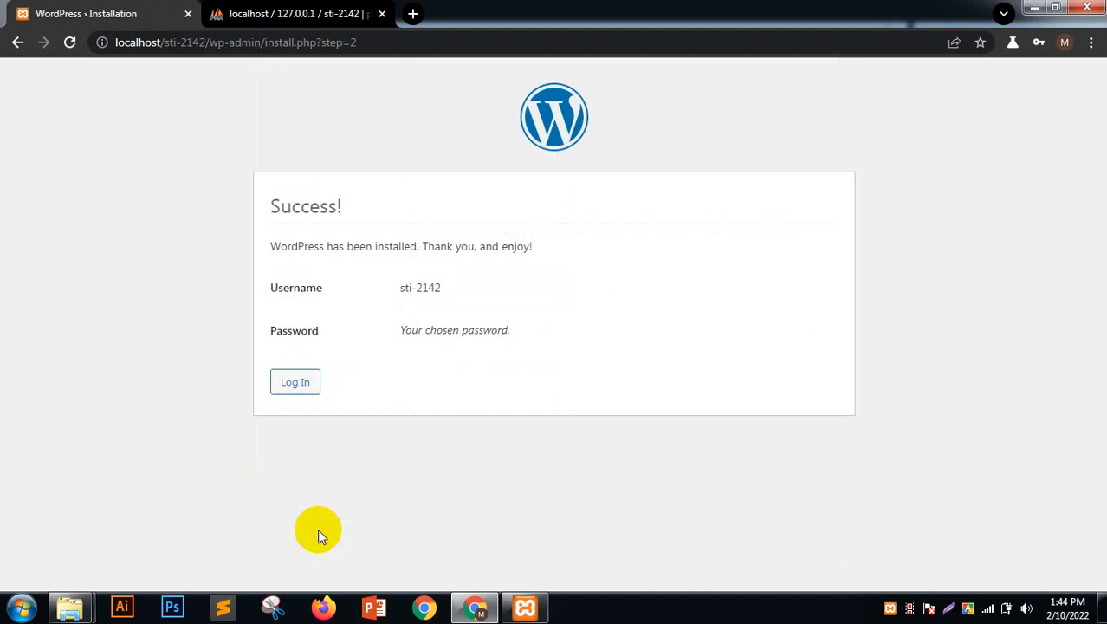
Go to the login page, verify sti-2142 now holds 12 wp_ tables, and close phpMyAdmin
{"action": "left_click", "coordinate": [295, 382]}
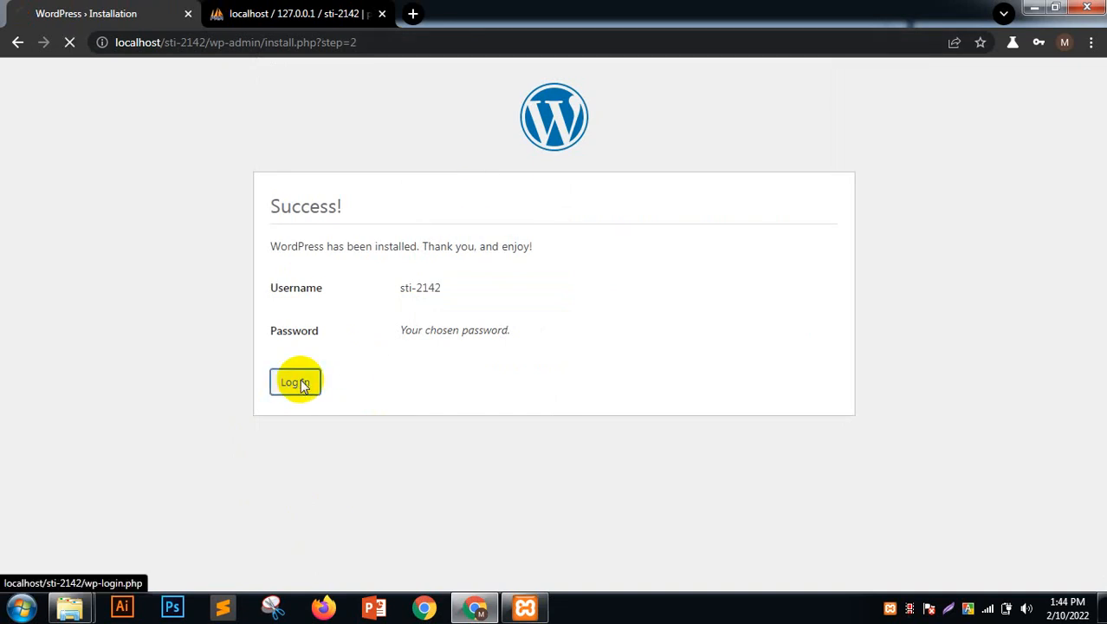
{"action": "left_click", "coordinate": [313, 13]}
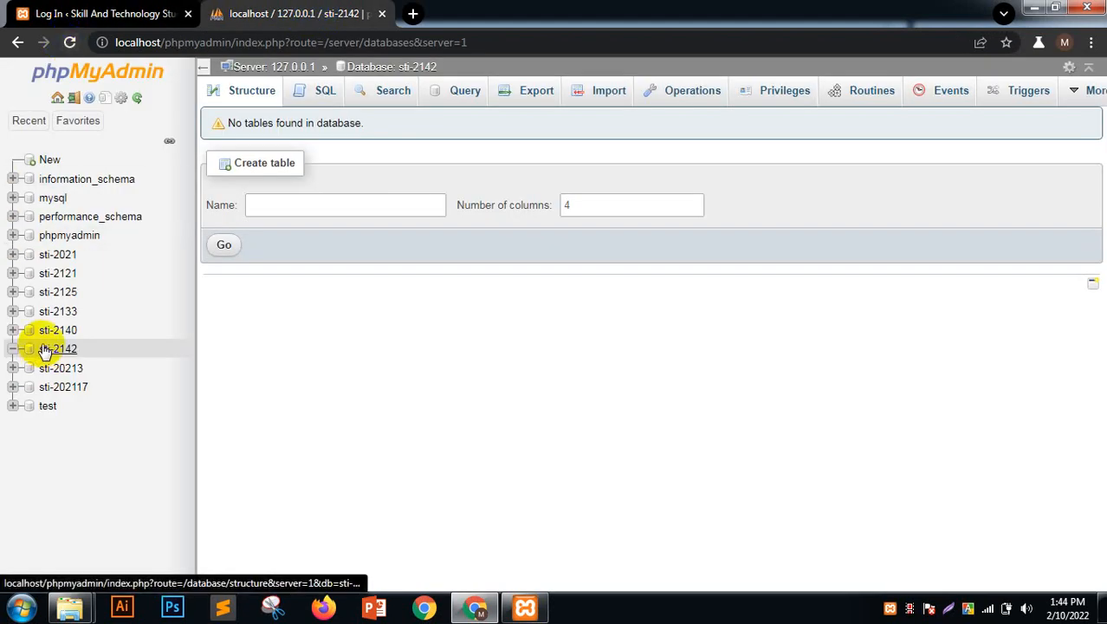
{"action": "left_click", "coordinate": [71, 43]}
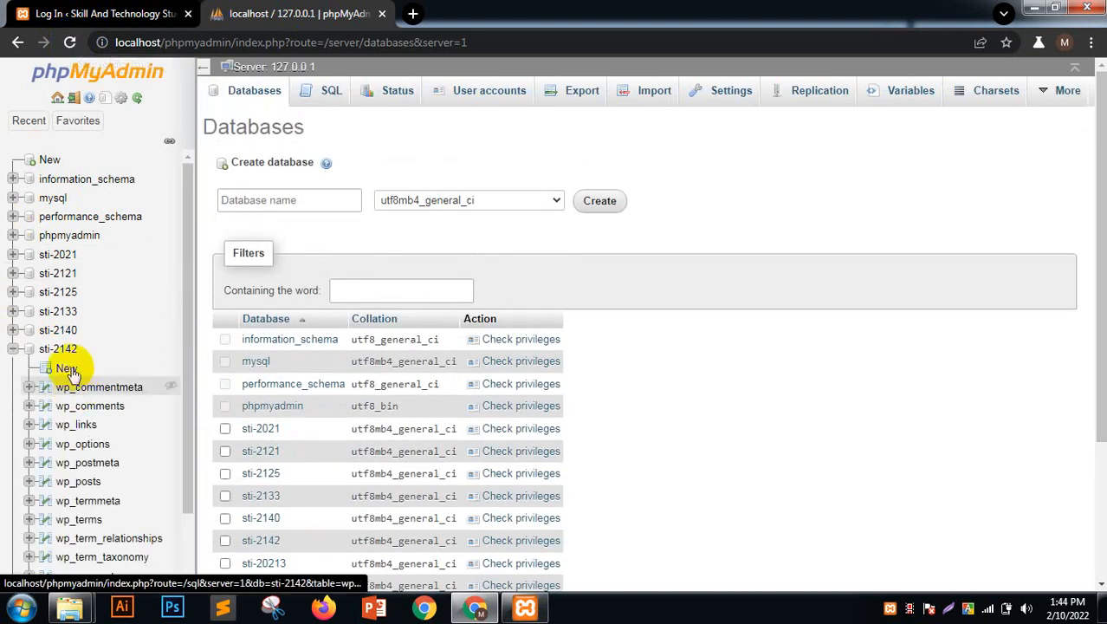
{"action": "left_click", "coordinate": [62, 350]}
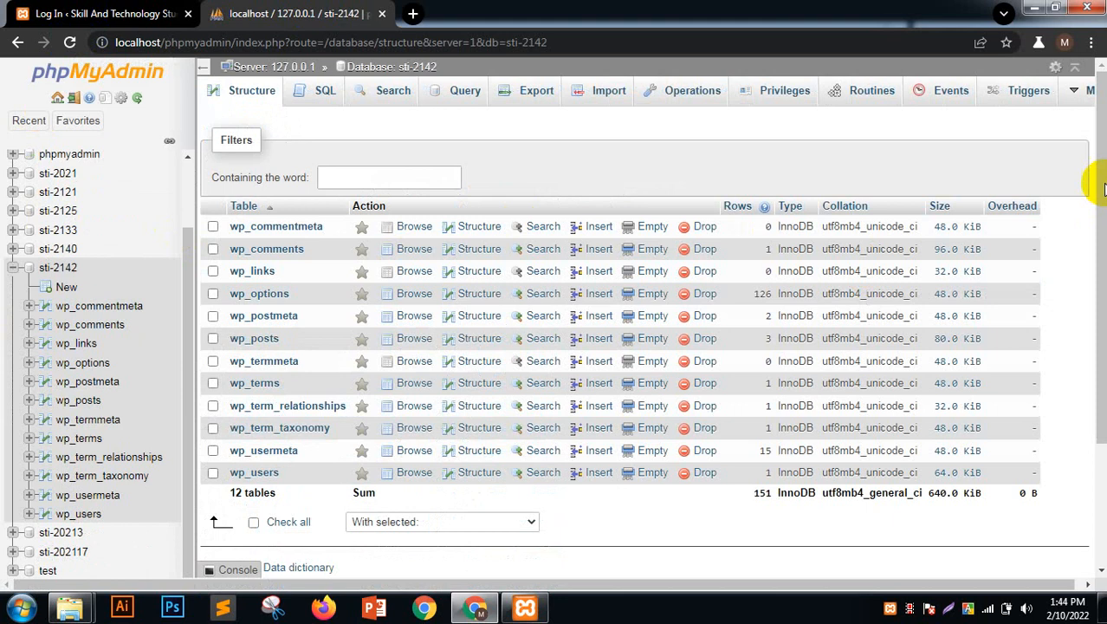
{"action": "left_click_drag", "start_coordinate": [1100, 186], "coordinate": [1097, 161]}
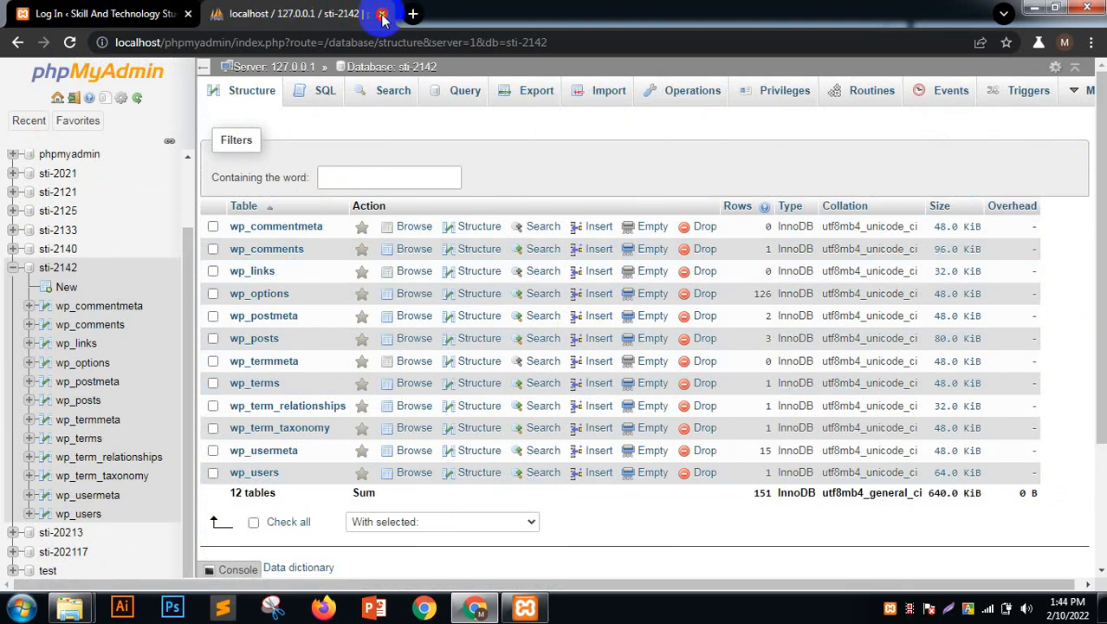
{"action": "left_click", "coordinate": [382, 13]}
{"action": "left_click", "coordinate": [534, 247]}
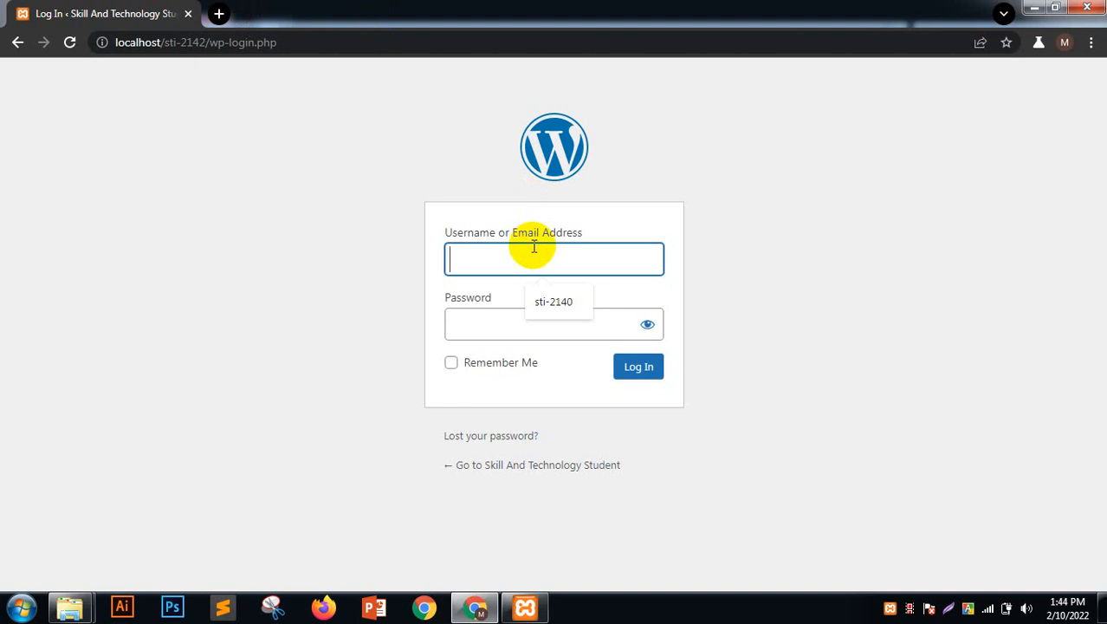
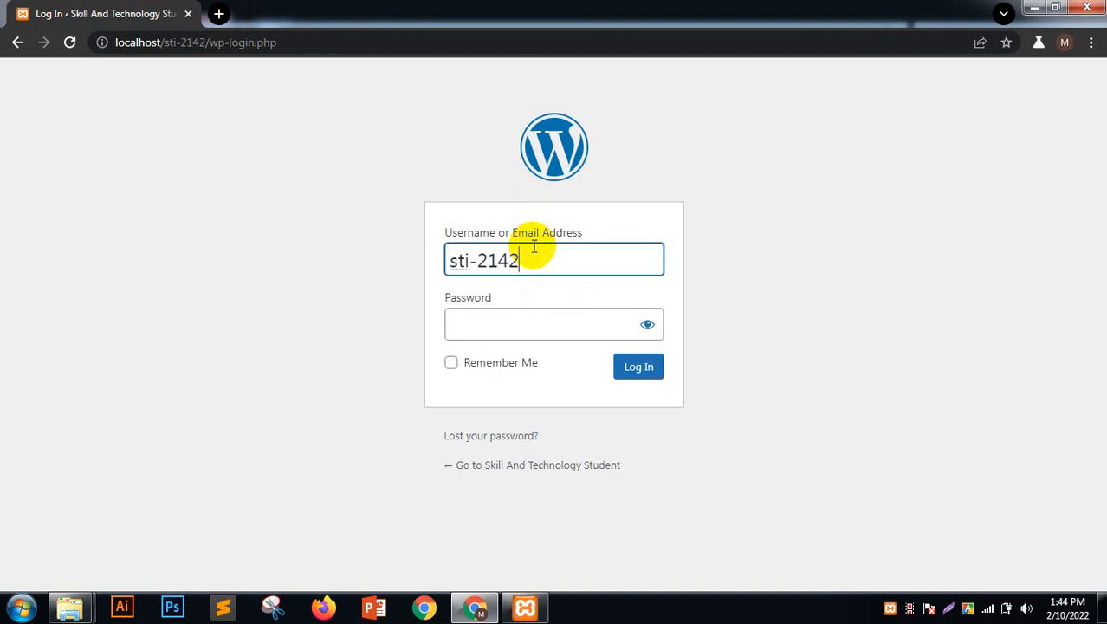
Enter the account password, tick Remember Me, reveal the password to check it, and log in
{"action": "key", "text": "ctrl+a"}
{"action": "left_click", "coordinate": [520, 333]}
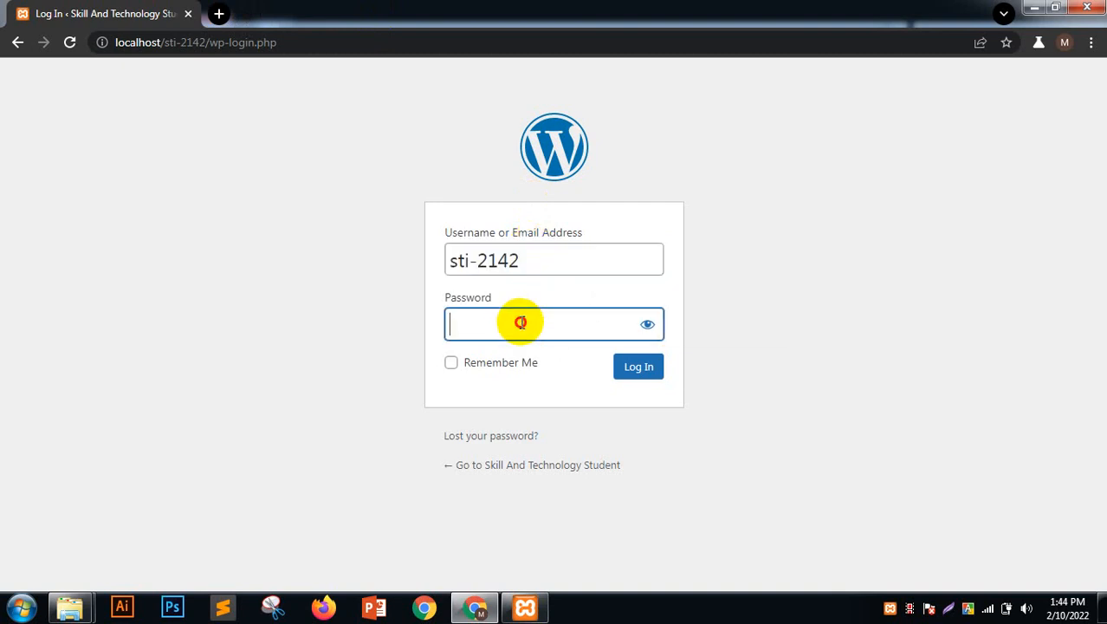
{"action": "key", "text": "ctrl+v"}
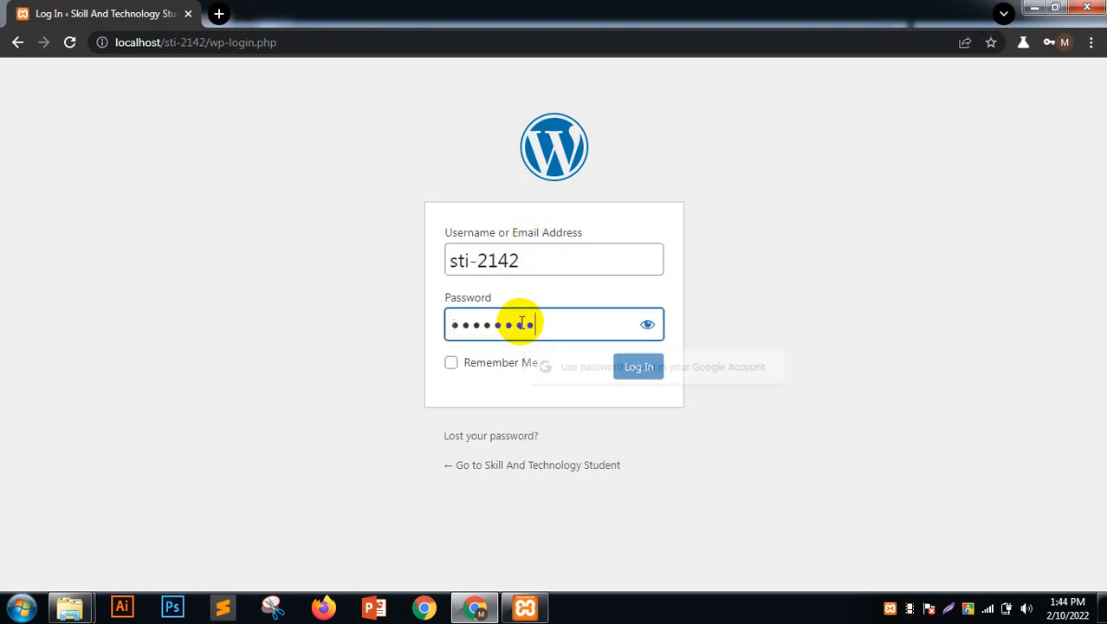
{"action": "left_click", "coordinate": [451, 364]}
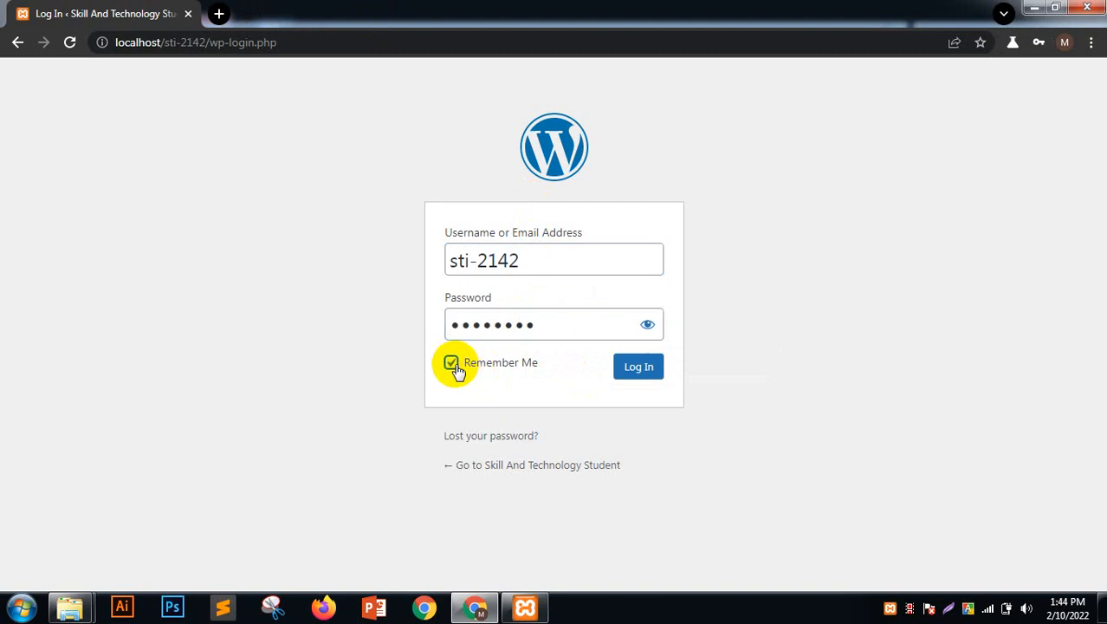
{"action": "left_click", "coordinate": [647, 328]}
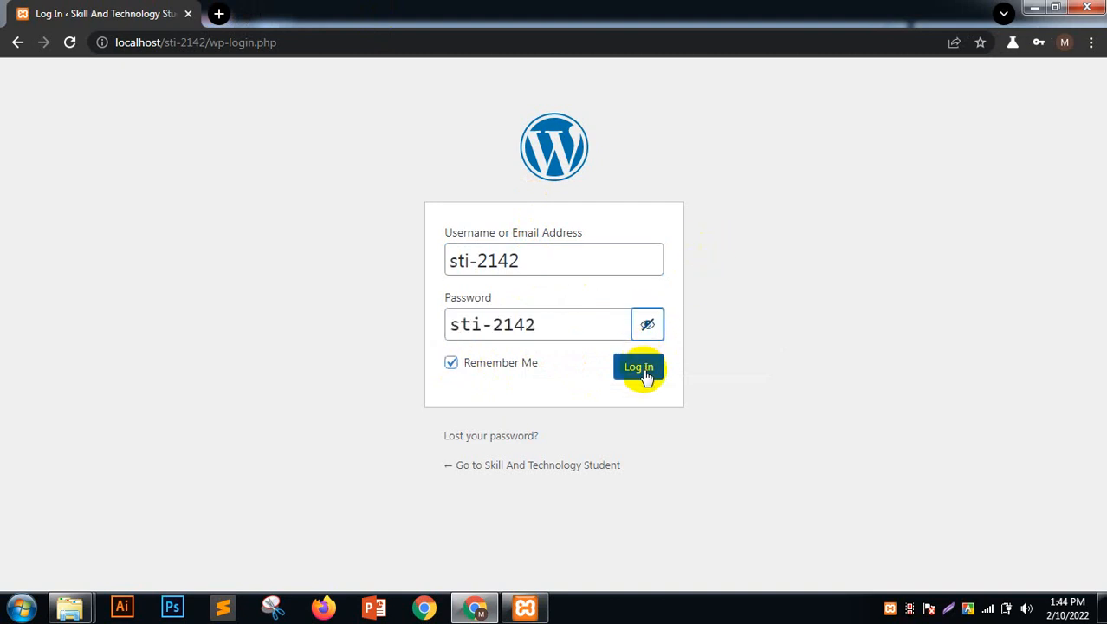
{"action": "left_click", "coordinate": [639, 367]}
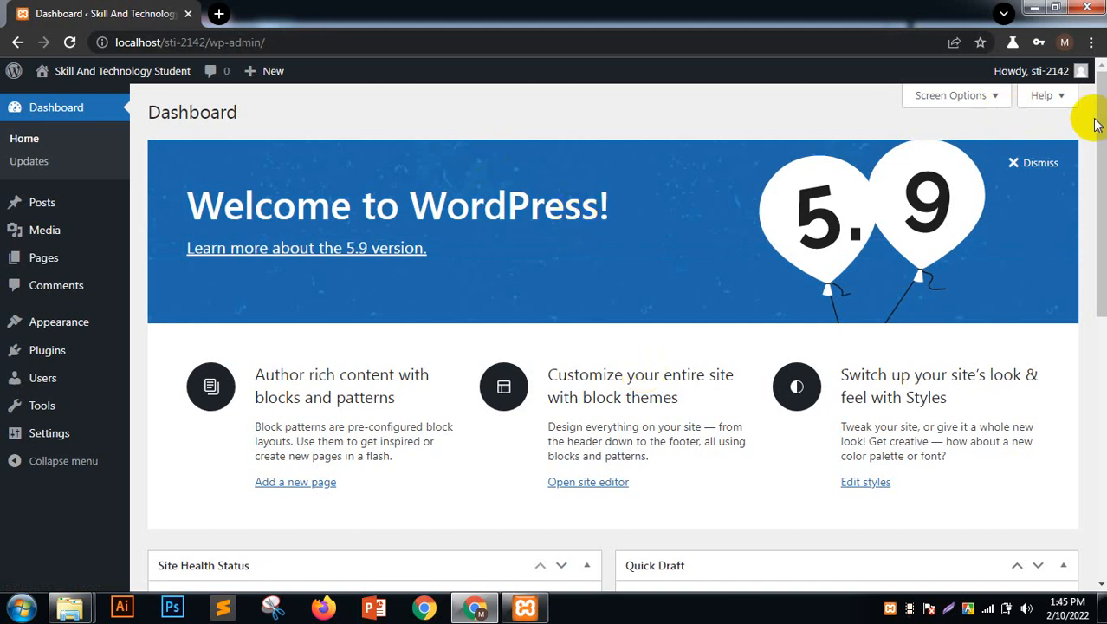
Open the public site in a new tab via the admin bar's Visit Site link
{"action": "mouse_move", "coordinate": [1098, 108]}
{"action": "left_mouse_down"}
{"action": "mouse_move", "coordinate": [1102, 296]}
{"action": "mouse_move", "coordinate": [1090, 375]}
{"action": "mouse_move", "coordinate": [1098, 95]}
{"action": "left_mouse_up"}
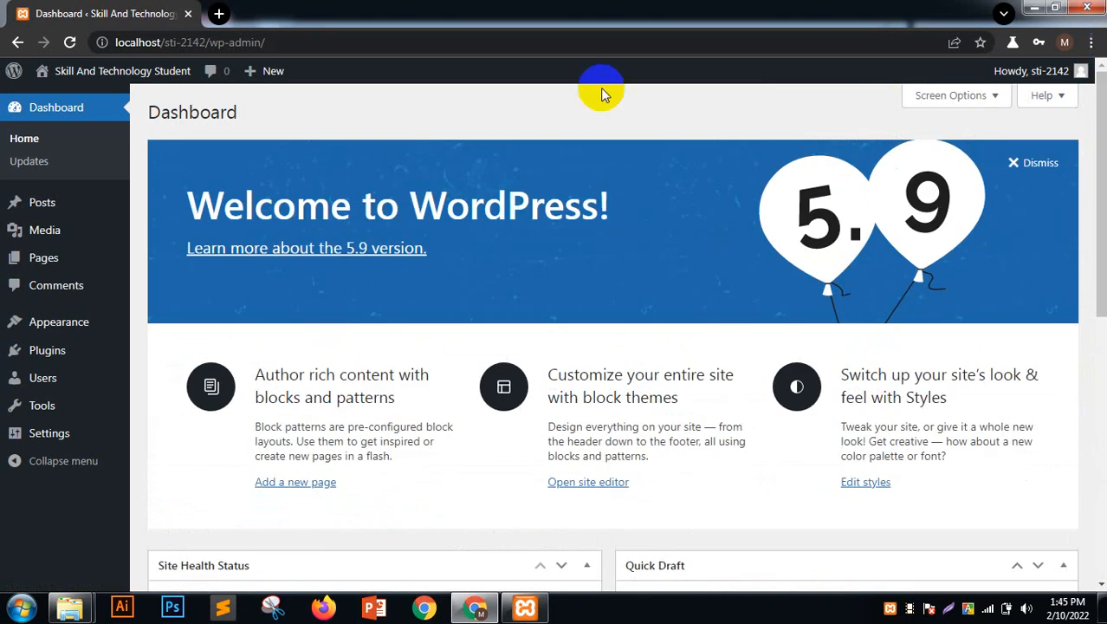
{"action": "mouse_move", "coordinate": [86, 77]}
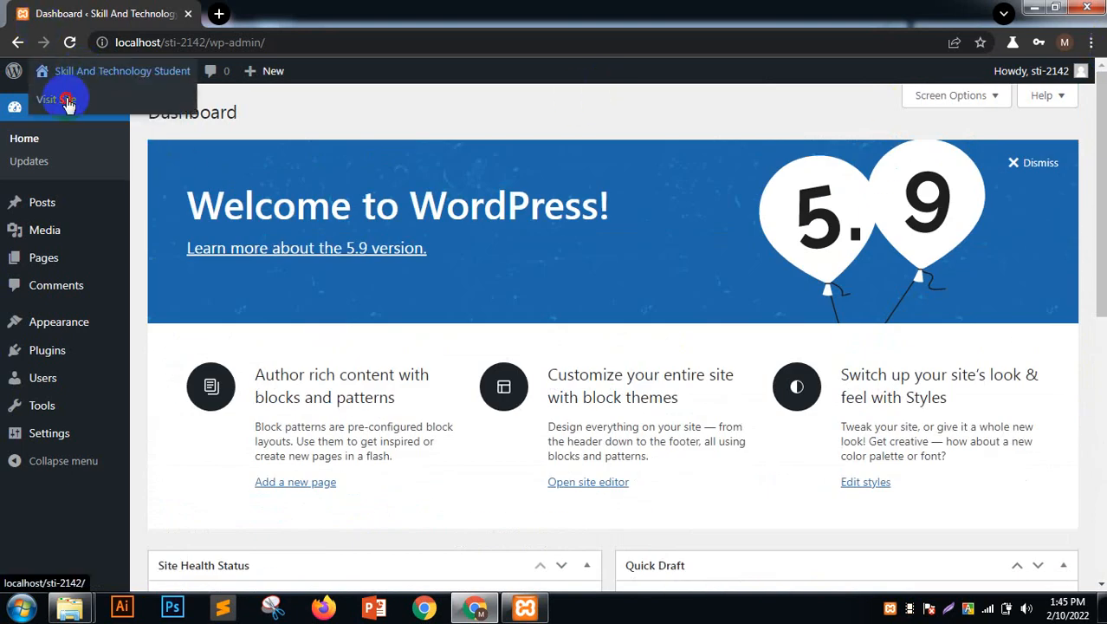
{"action": "middle_click", "coordinate": [68, 102]}
{"action": "left_click", "coordinate": [282, 8]}
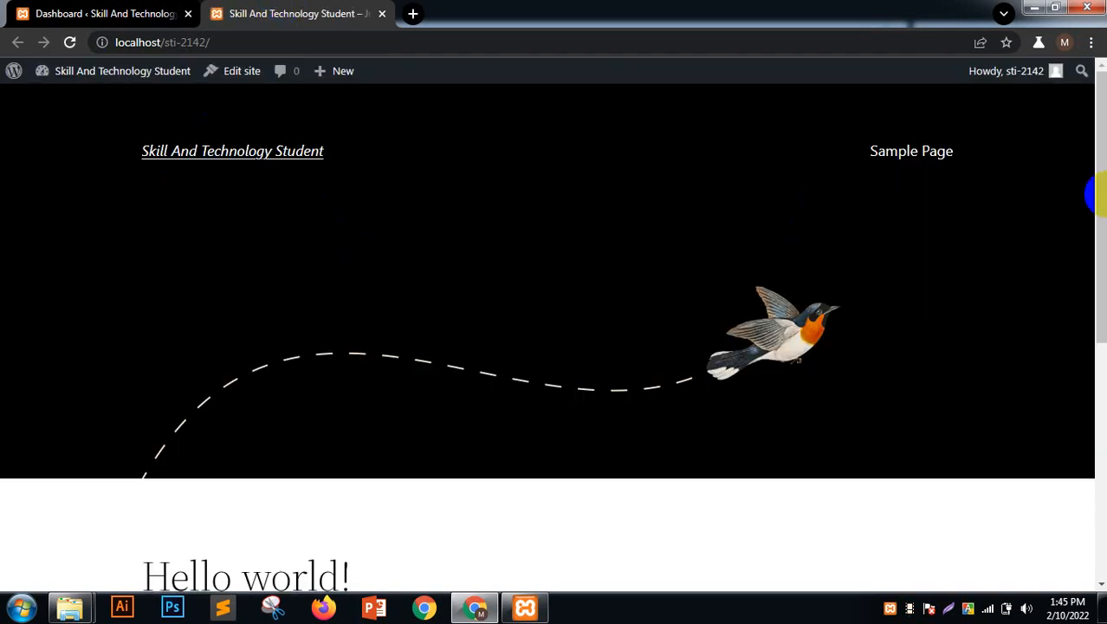
Browse the Hello world! front page, switching between it and the Dashboard tab
{"action": "scroll", "coordinate": [1093, 291], "scroll_direction": "down", "scroll_amount": 1}
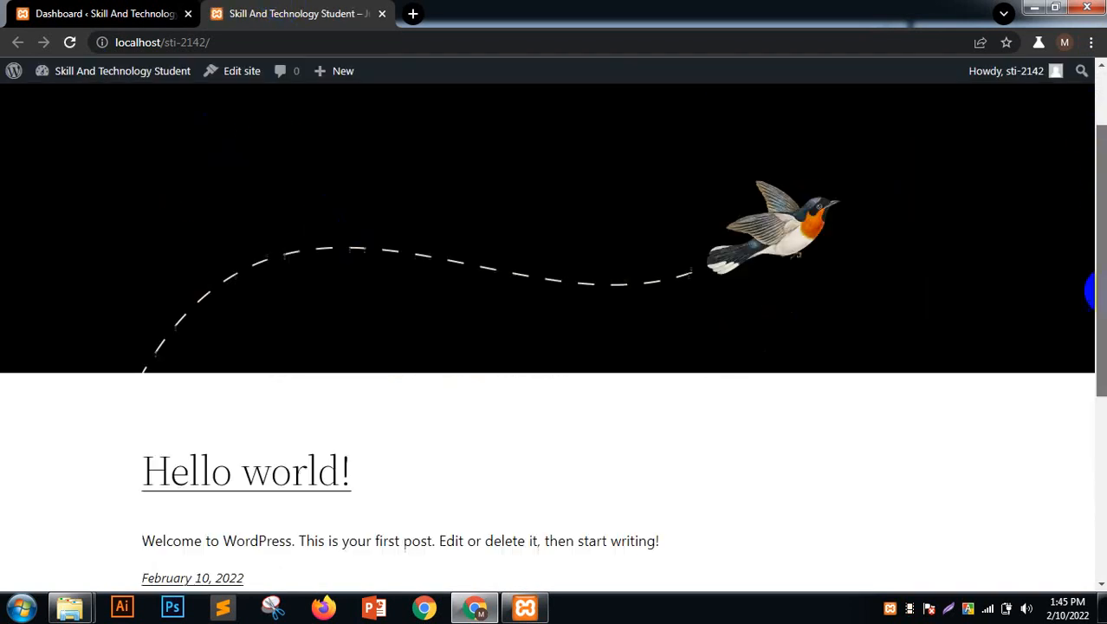
{"action": "scroll", "coordinate": [1094, 363], "scroll_direction": "down", "scroll_amount": 4}
{"action": "scroll", "coordinate": [1094, 331], "scroll_direction": "up", "scroll_amount": 5}
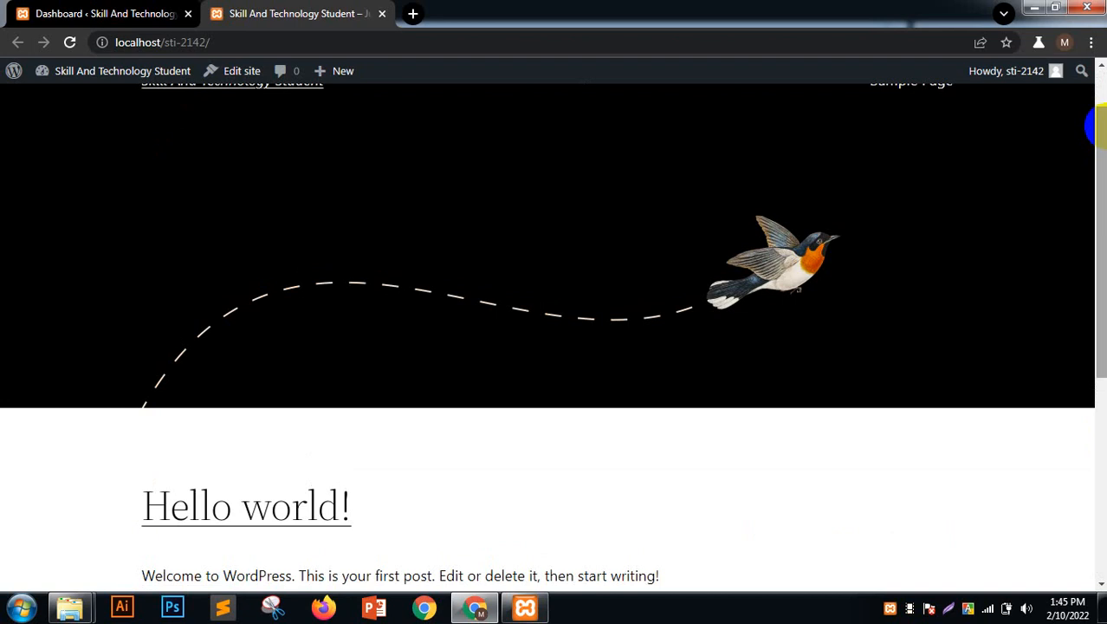
{"action": "scroll", "coordinate": [1093, 152], "scroll_direction": "up", "scroll_amount": 1}
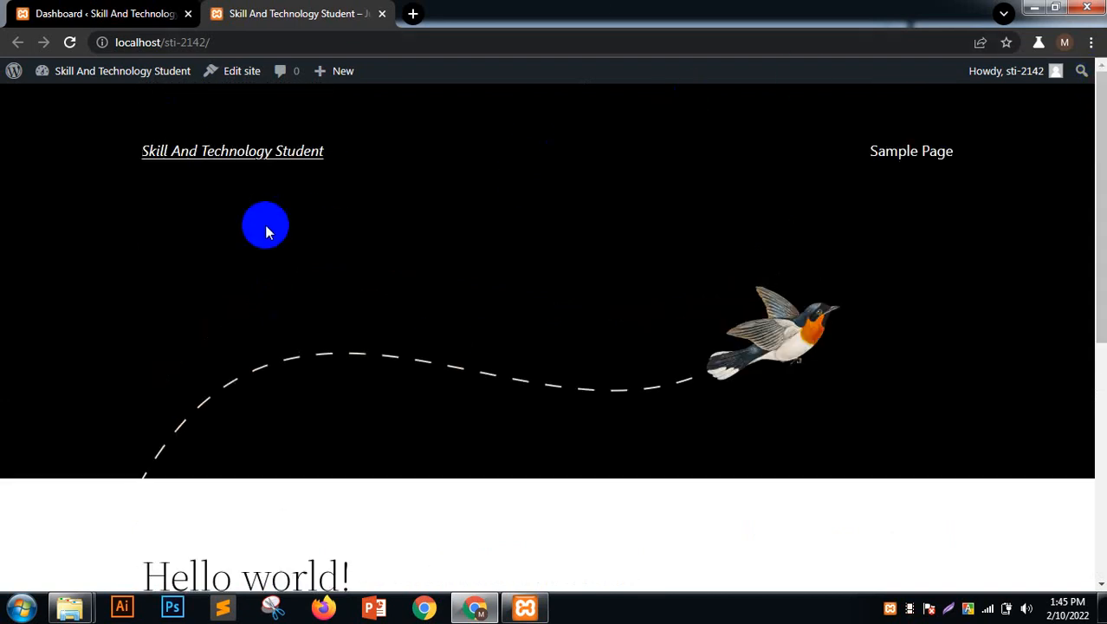
{"action": "left_click", "coordinate": [87, 11]}
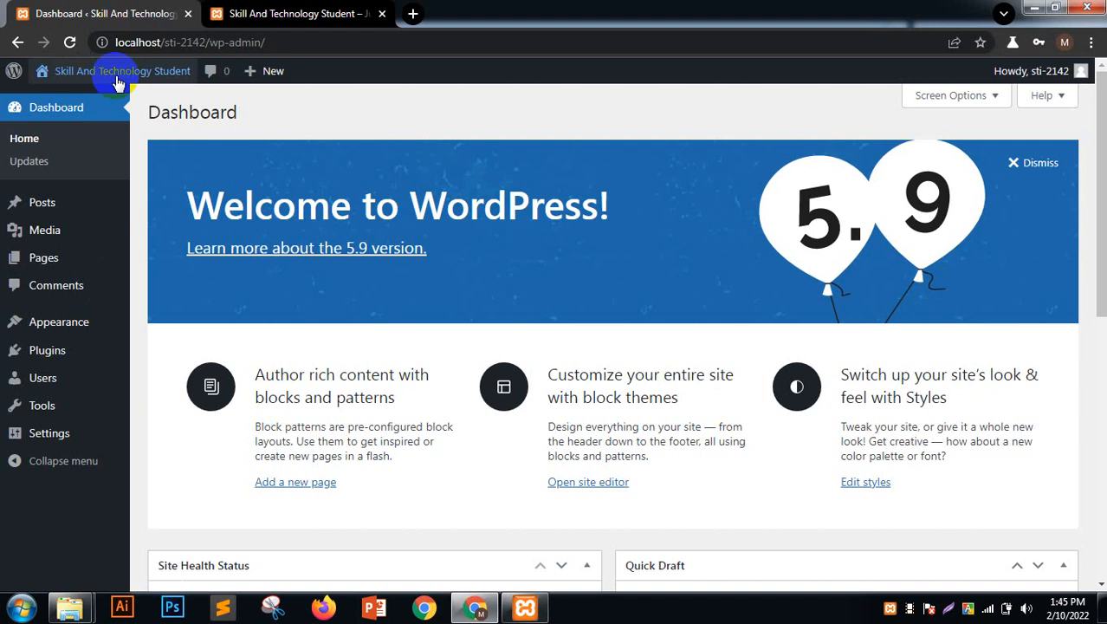
{"action": "mouse_move", "coordinate": [119, 83]}
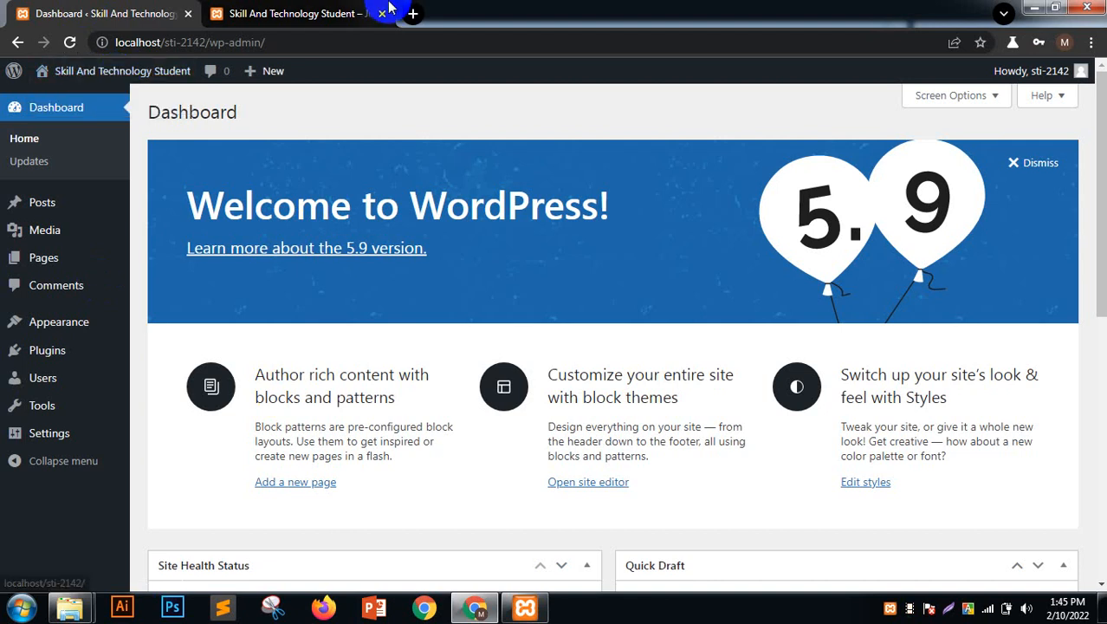
{"action": "left_click", "coordinate": [303, 8]}
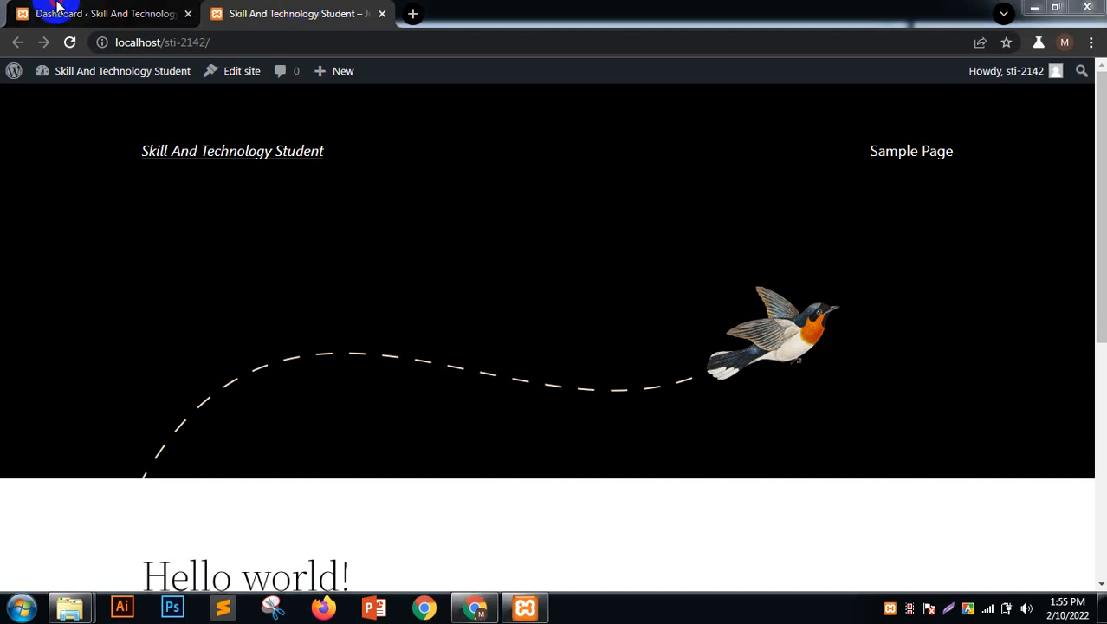
{"action": "left_click", "coordinate": [35, 12]}
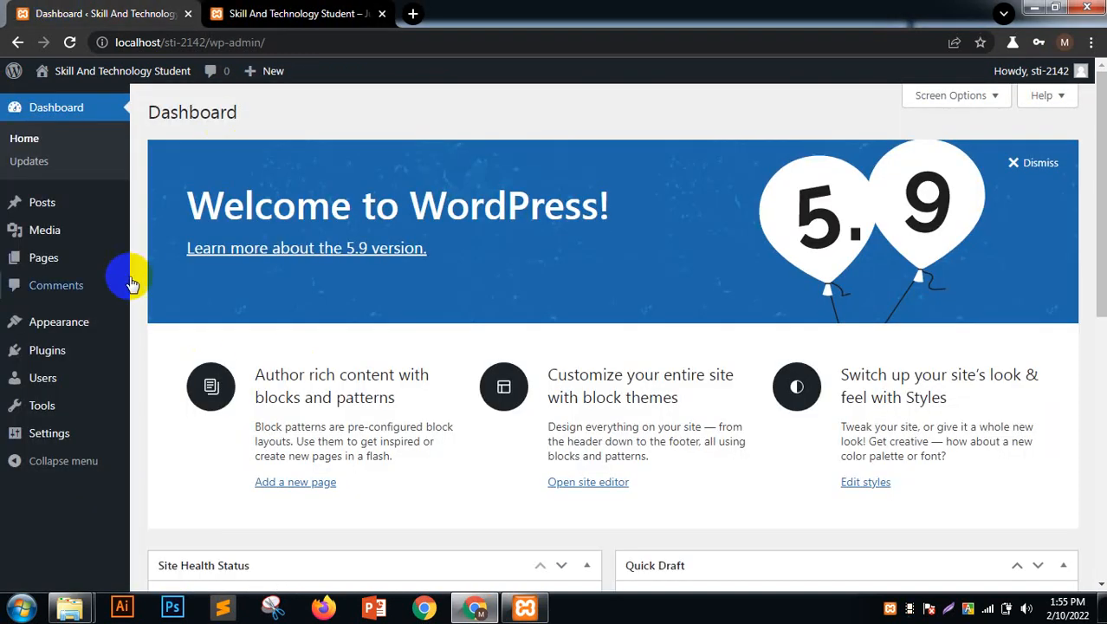
{"action": "left_click", "coordinate": [277, 10]}
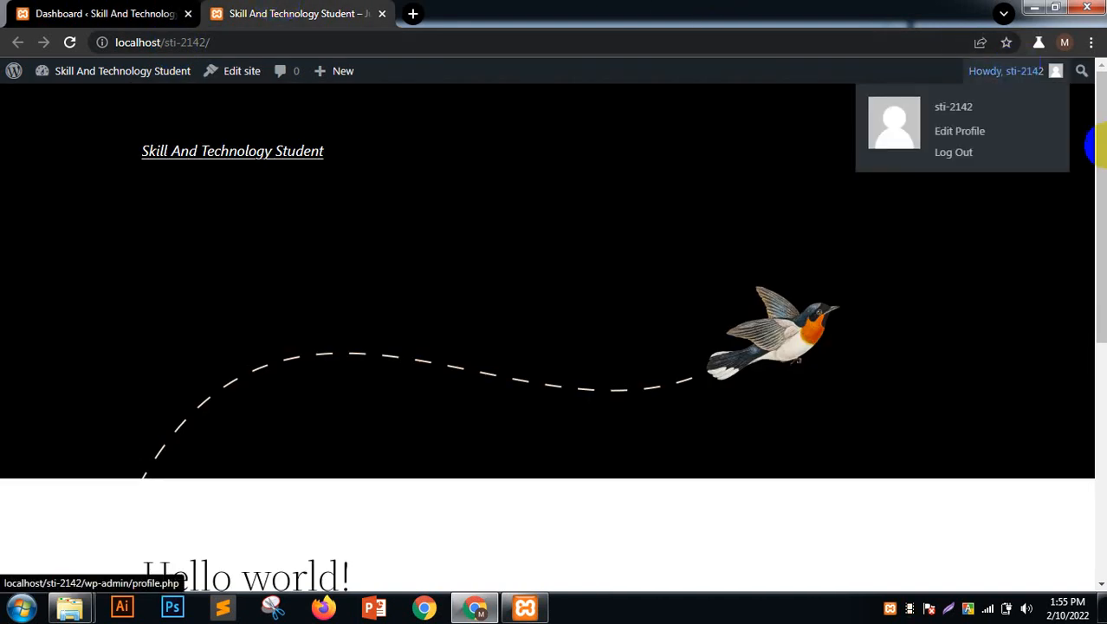
Highlight the Hello world! post title and its welcome paragraph on the front page
{"action": "left_click_drag", "start_coordinate": [1093, 116], "coordinate": [1092, 328]}
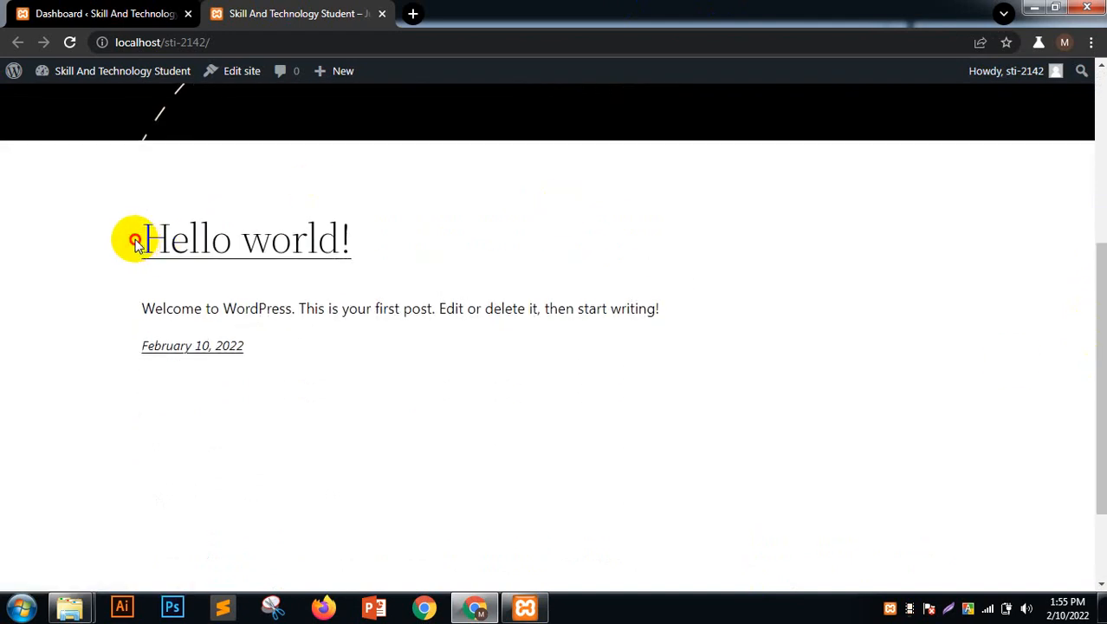
{"action": "left_click_drag", "start_coordinate": [137, 239], "coordinate": [440, 223]}
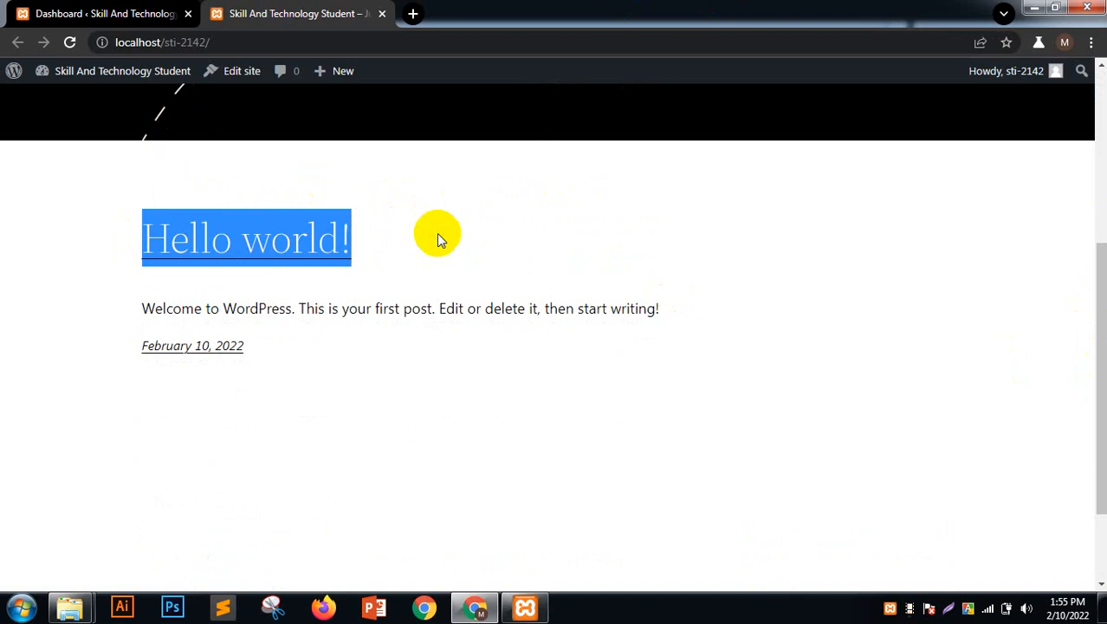
{"action": "left_click", "coordinate": [148, 306]}
{"action": "left_click_drag", "start_coordinate": [148, 307], "coordinate": [667, 308]}
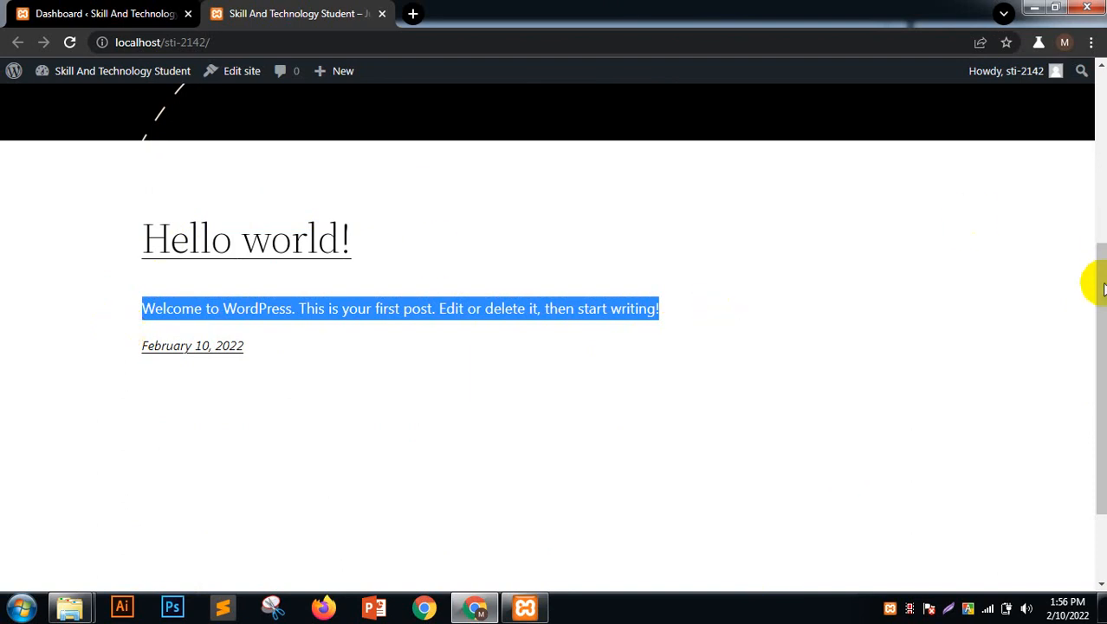
{"action": "left_click_drag", "start_coordinate": [1098, 269], "coordinate": [1100, 420]}
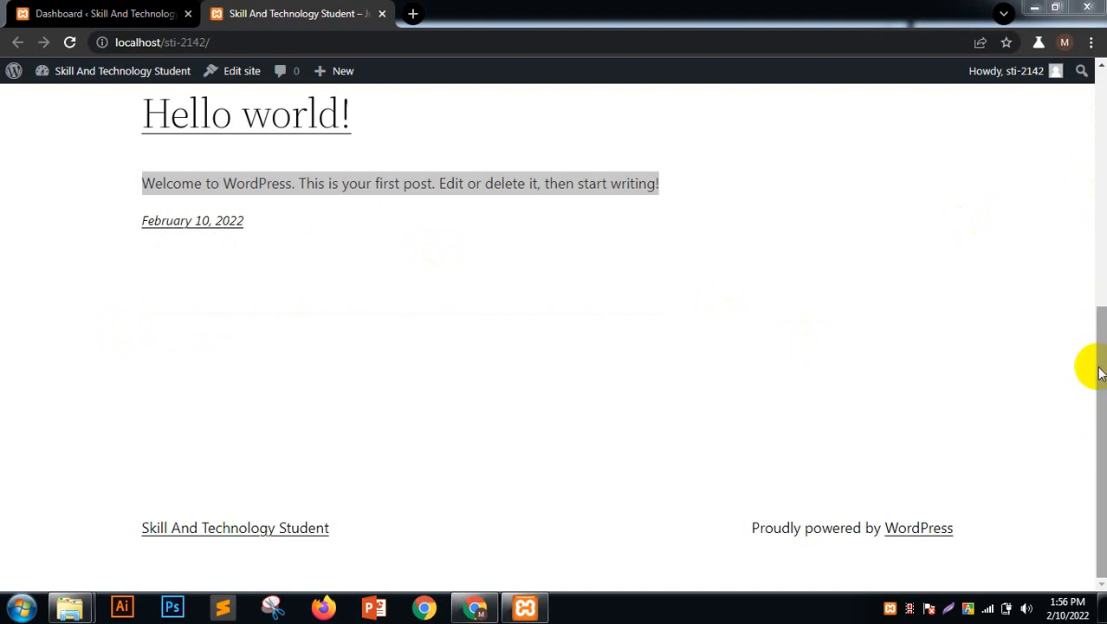
{"action": "left_click_drag", "start_coordinate": [1099, 368], "coordinate": [1095, 106]}
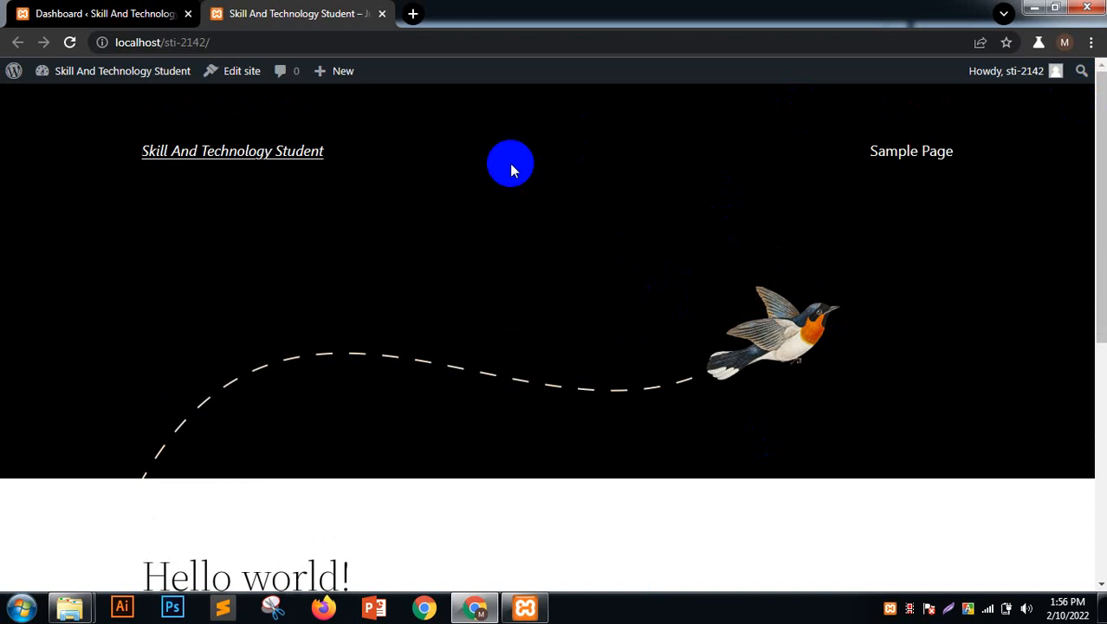
Bring the admin Dashboard back to the front, with the Posts menu flyout showing
{"action": "left_click", "coordinate": [185, 11]}
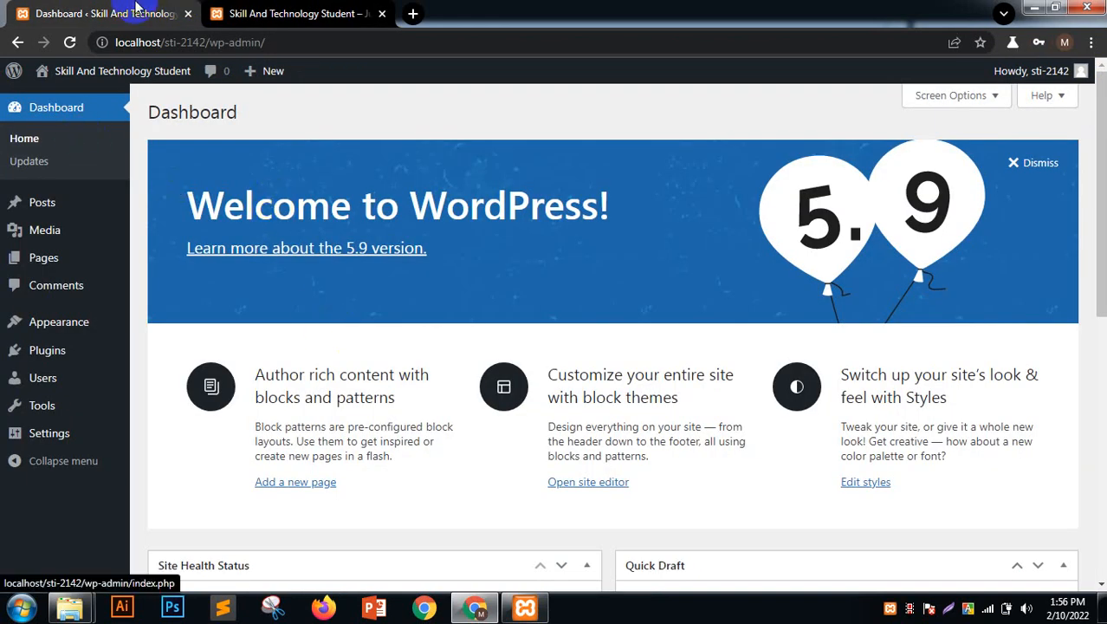
{"action": "left_click", "coordinate": [283, 7]}
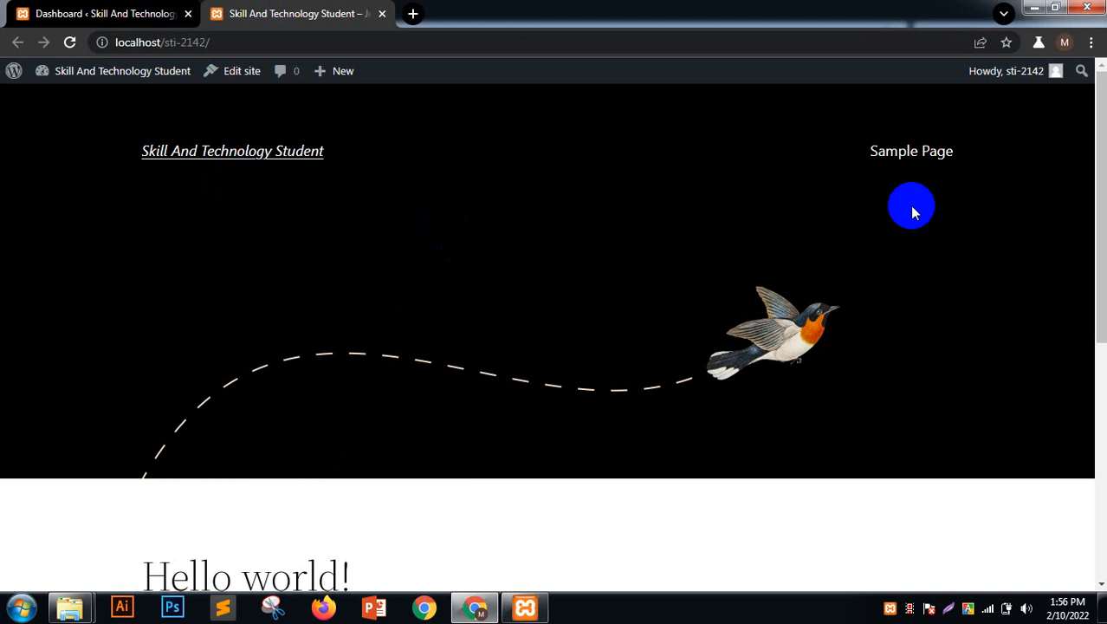
{"action": "left_click_drag", "start_coordinate": [1097, 165], "coordinate": [1092, 445]}
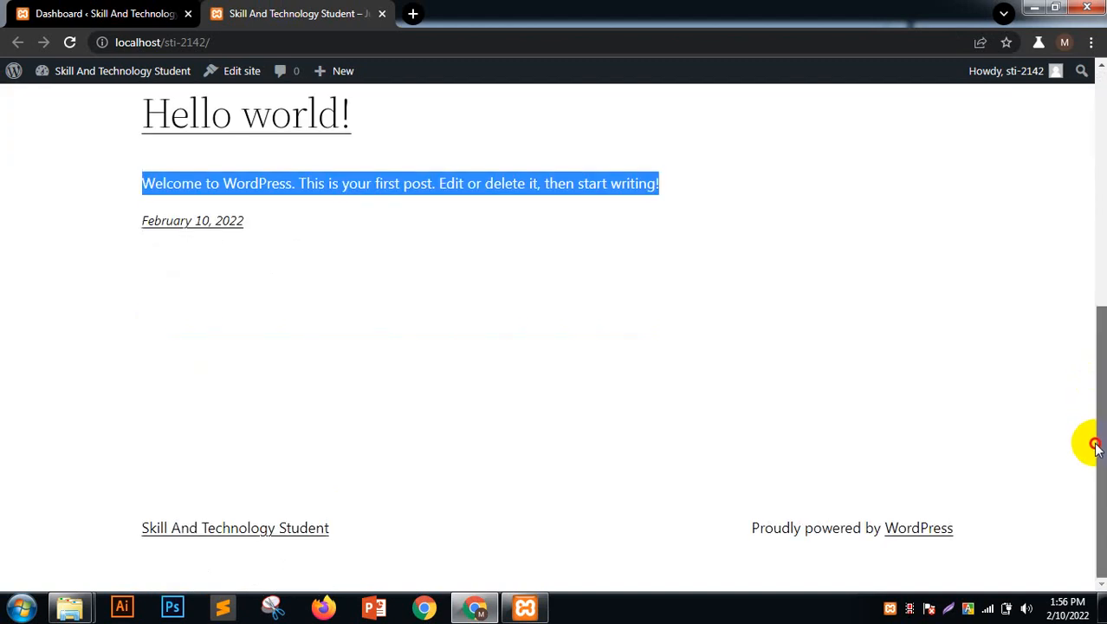
{"action": "left_click", "coordinate": [362, 290]}
{"action": "left_click", "coordinate": [35, 13]}
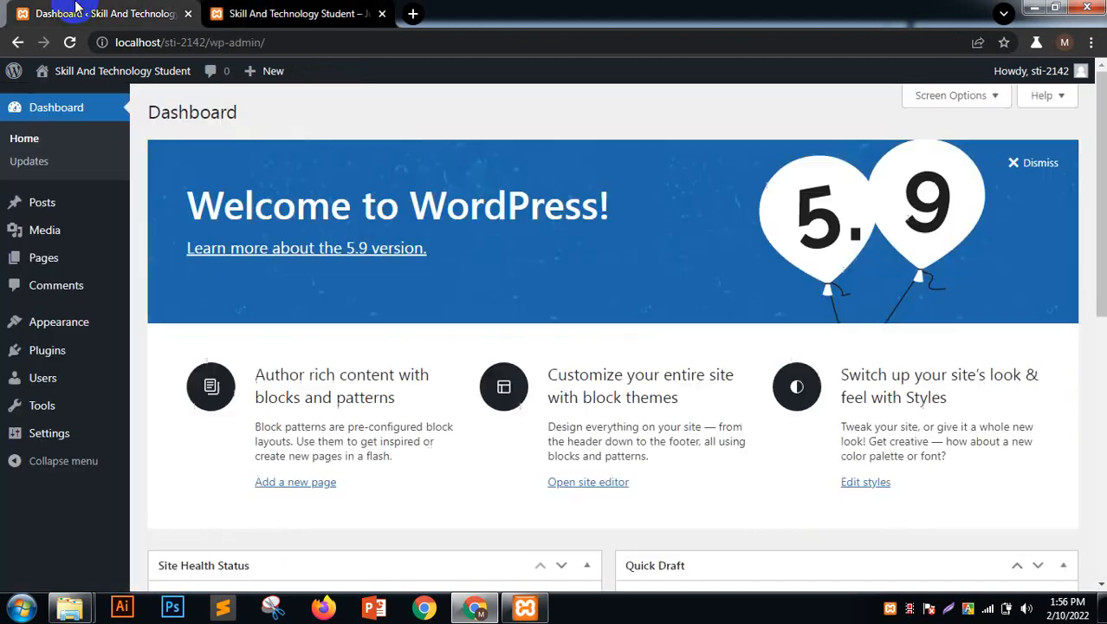
{"action": "mouse_move", "coordinate": [48, 206]}
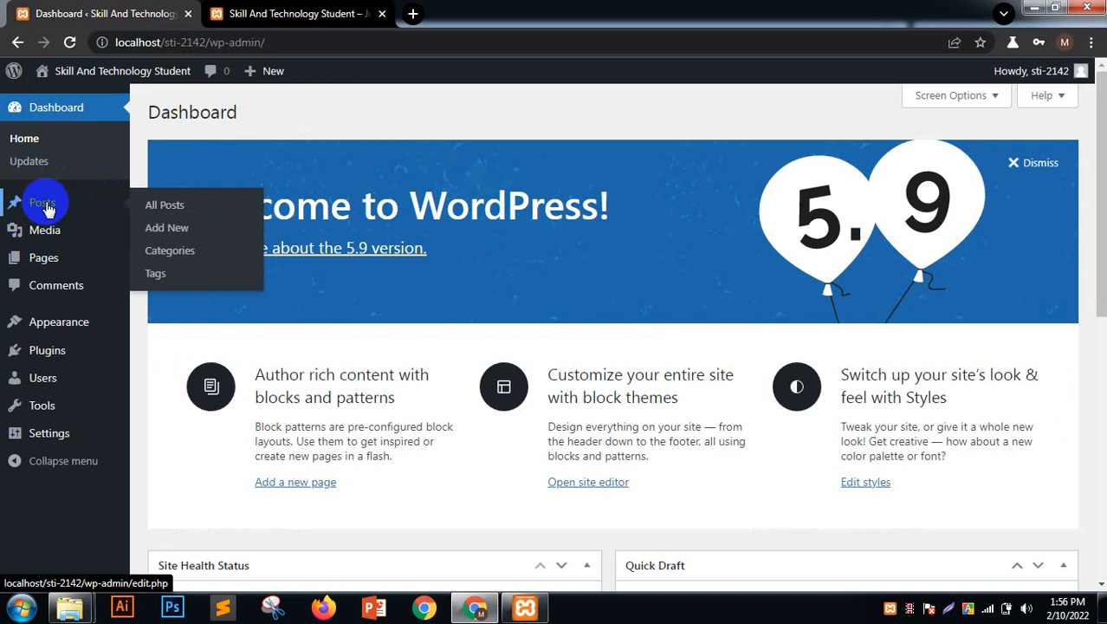
Trash Hello world! from All Posts with the Move to Trash bulk action, then reload the front page
{"action": "left_click", "coordinate": [174, 207]}
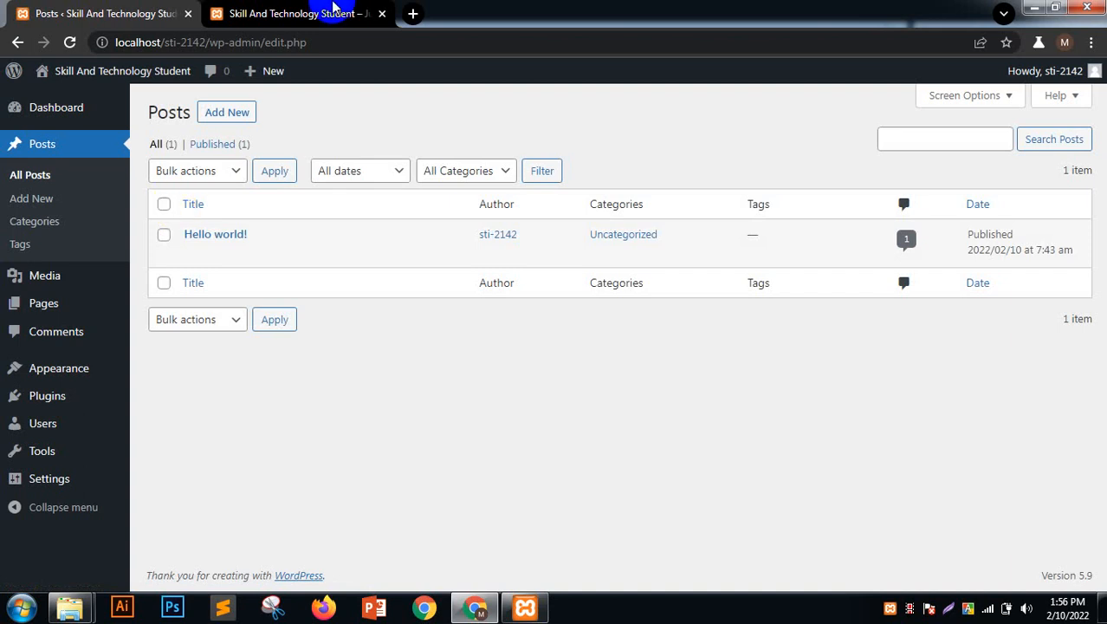
{"action": "left_click", "coordinate": [322, 13]}
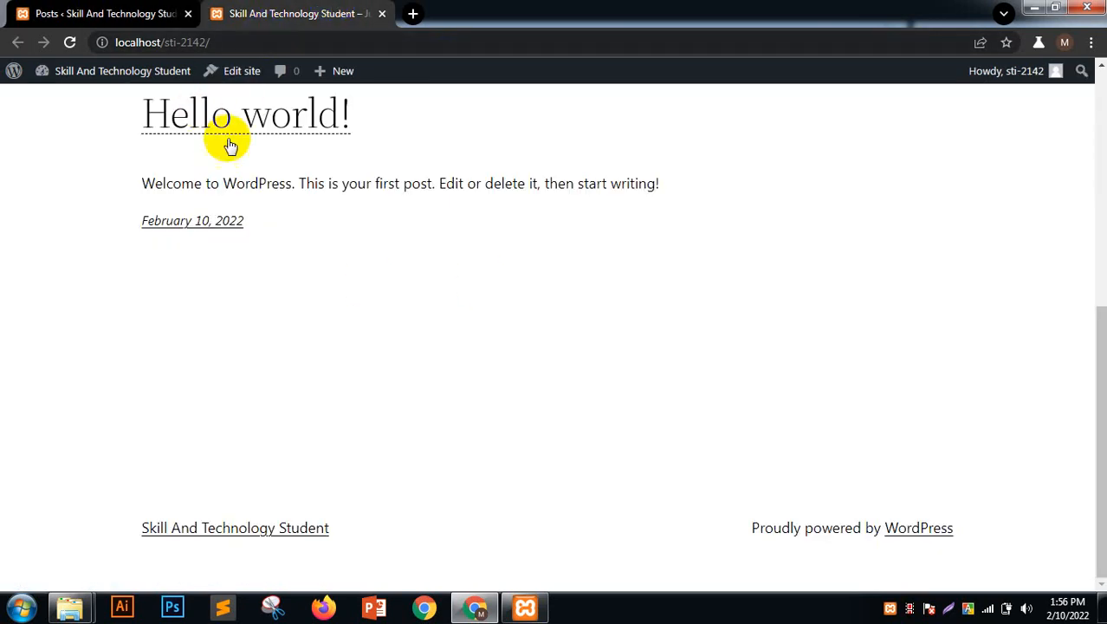
{"action": "left_click", "coordinate": [158, 8]}
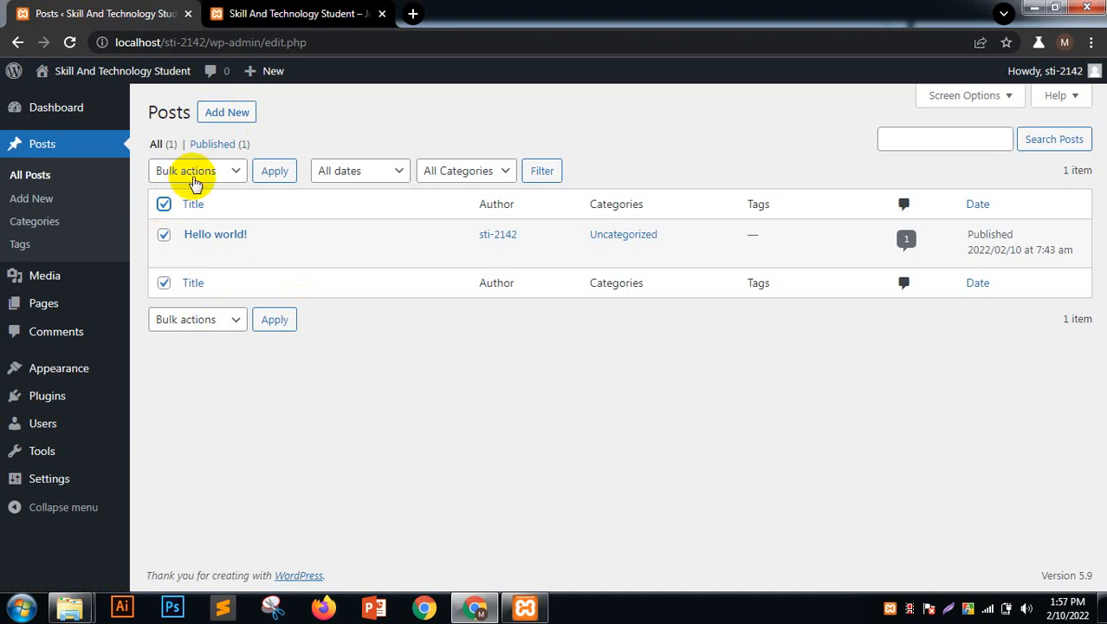
{"action": "left_click", "coordinate": [201, 172]}
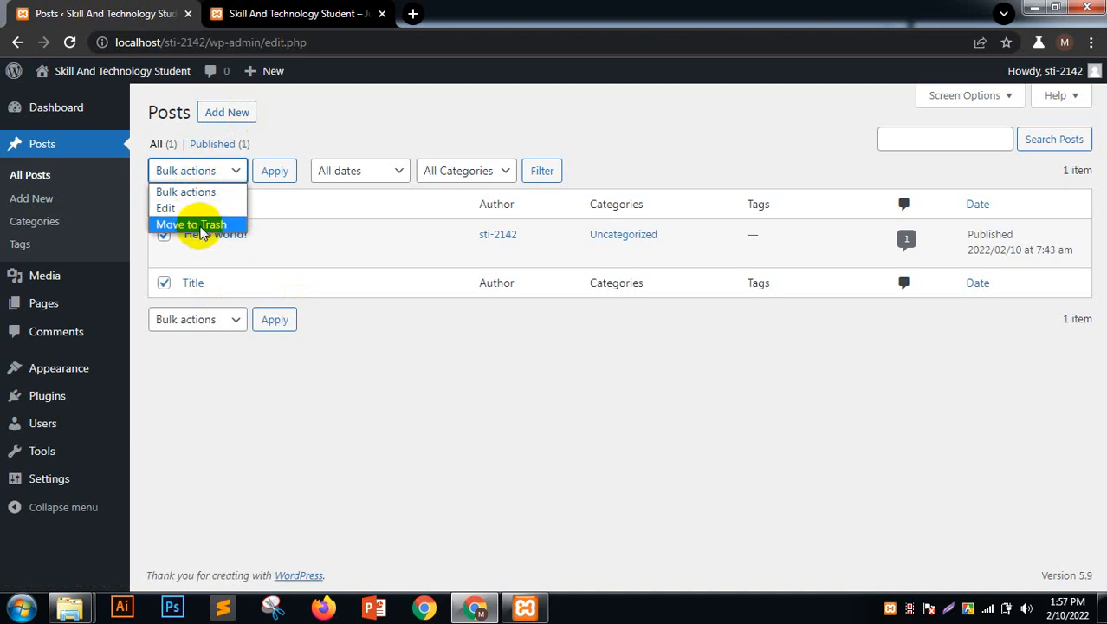
{"action": "left_click", "coordinate": [216, 225]}
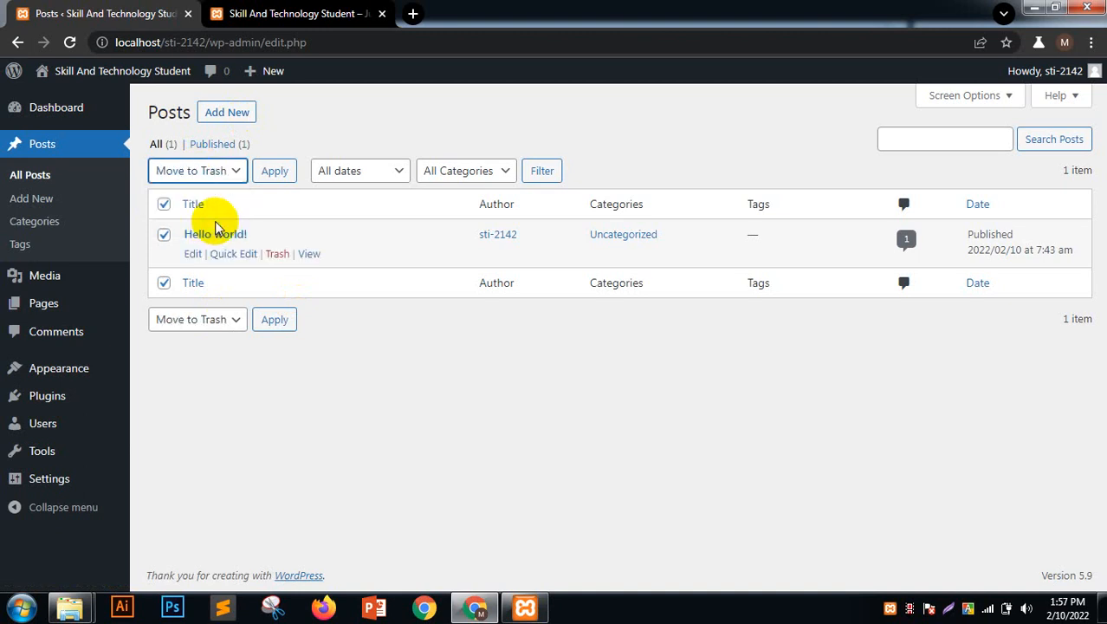
{"action": "left_click", "coordinate": [273, 173]}
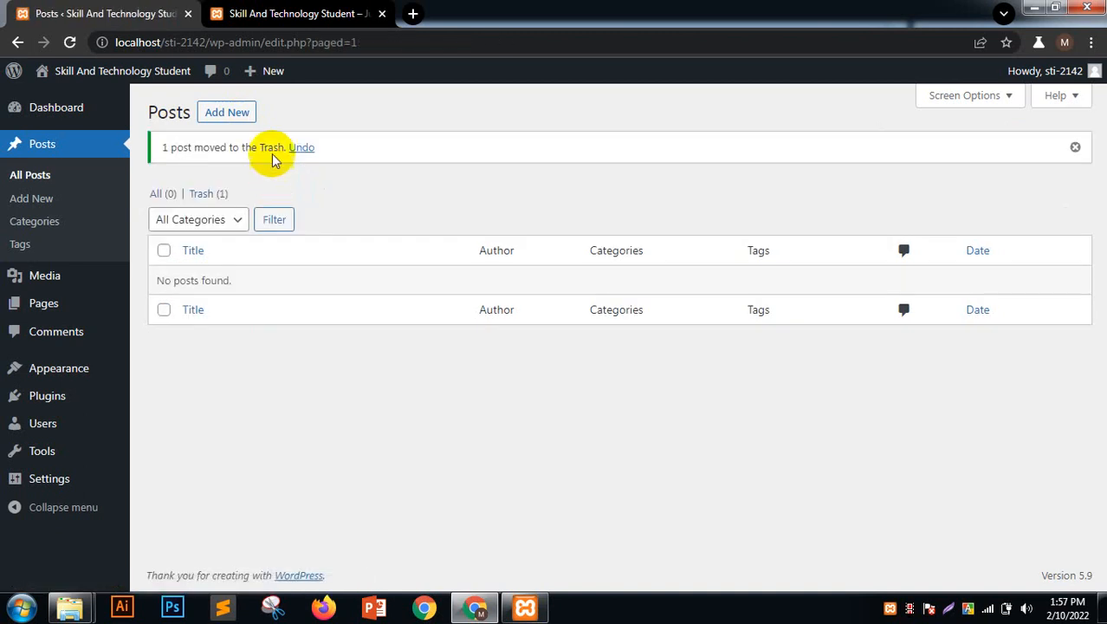
{"action": "left_click", "coordinate": [333, 13]}
{"action": "left_click", "coordinate": [71, 44]}
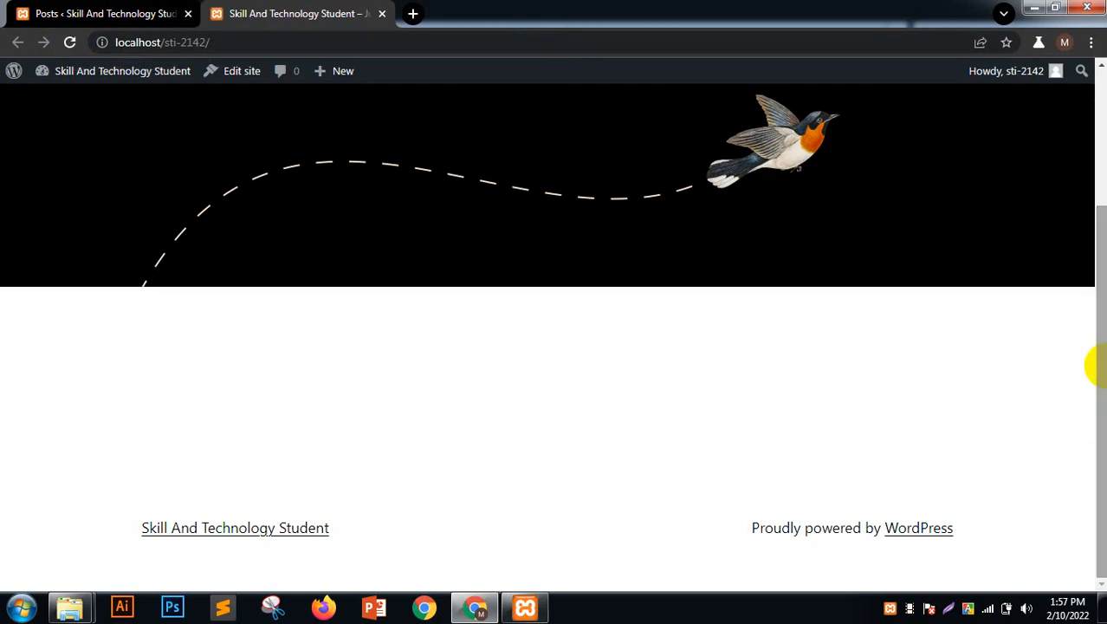
Open the Posts Trash (1) view listing the trashed Hello world! post
{"action": "left_click_drag", "start_coordinate": [1100, 350], "coordinate": [1096, 374]}
{"action": "left_click", "coordinate": [82, 13]}
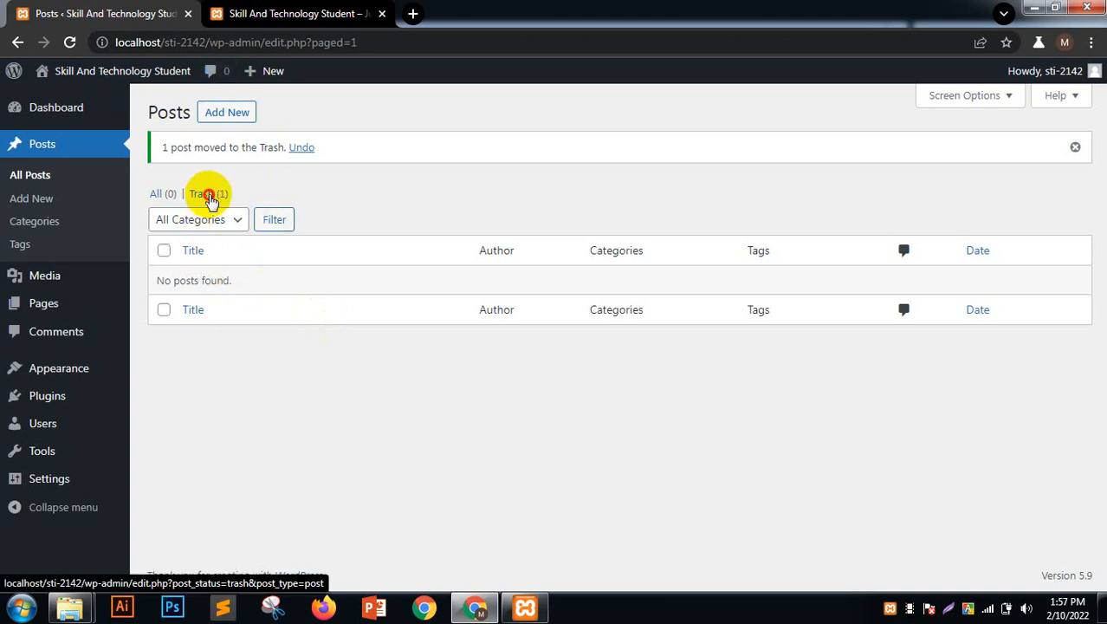
{"action": "left_click", "coordinate": [209, 195]}
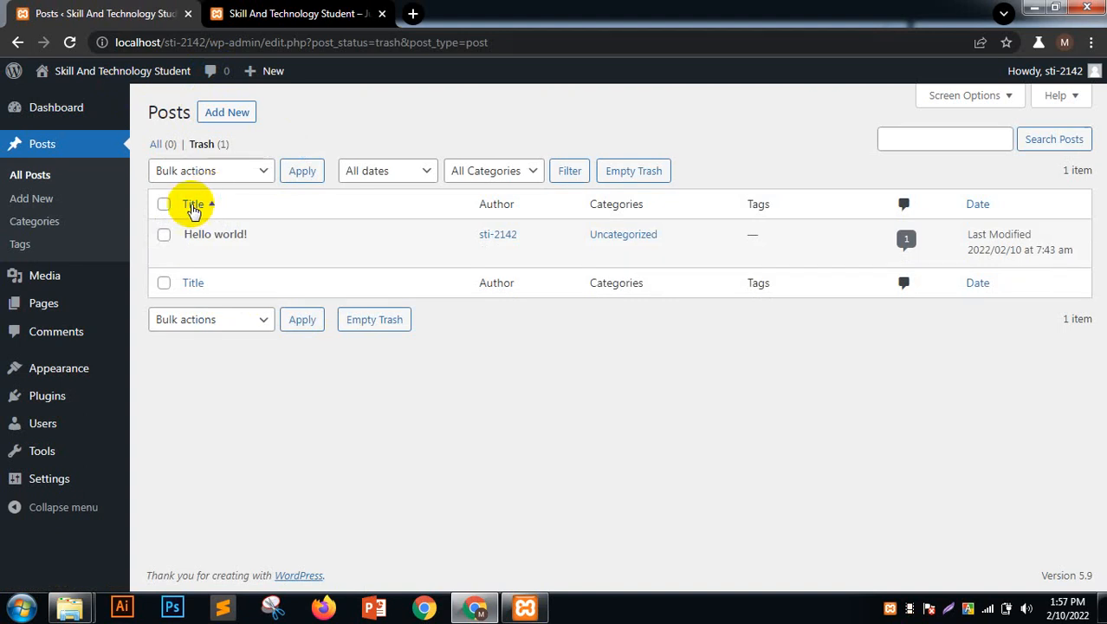
Permanently delete the Hello world! post from the Trash with Bulk actions, then show the front page tab
{"action": "left_click", "coordinate": [163, 205]}
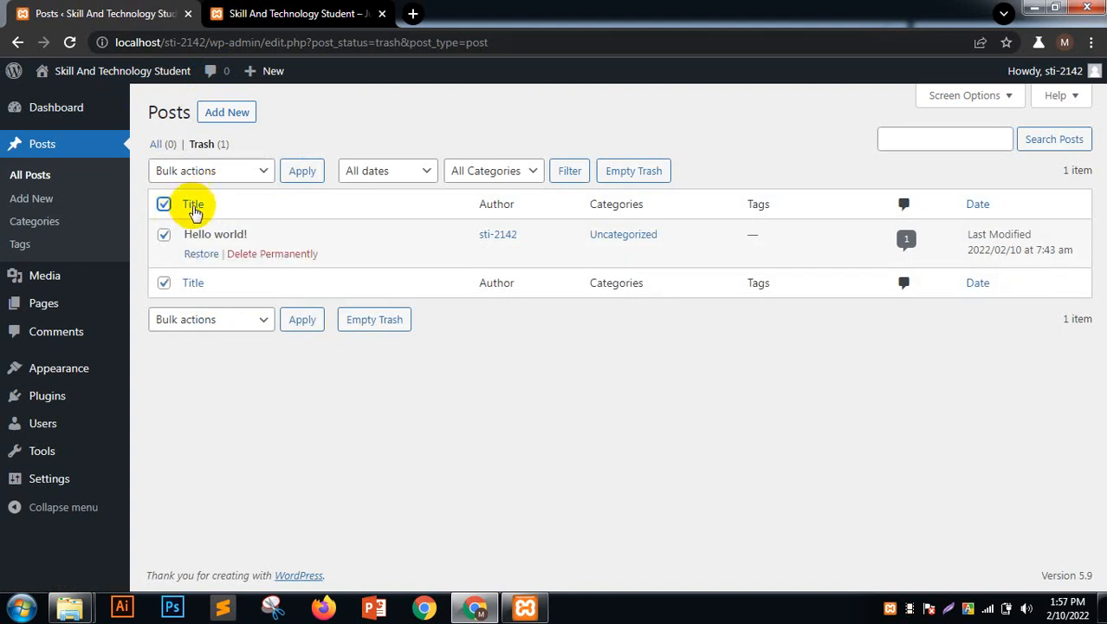
{"action": "left_click", "coordinate": [251, 171]}
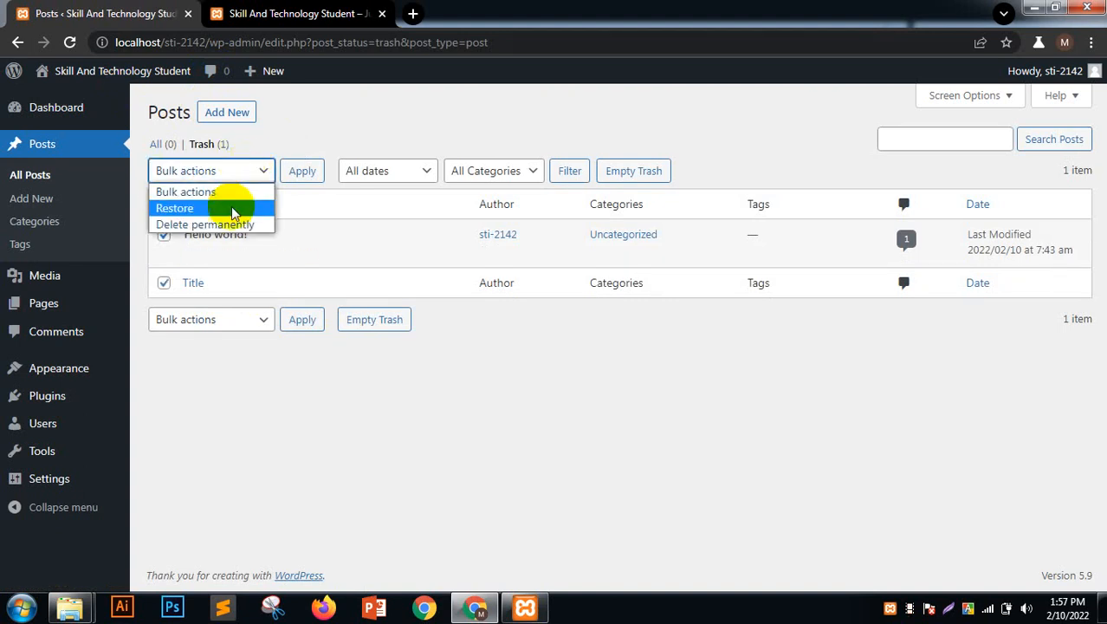
{"action": "left_click", "coordinate": [217, 225]}
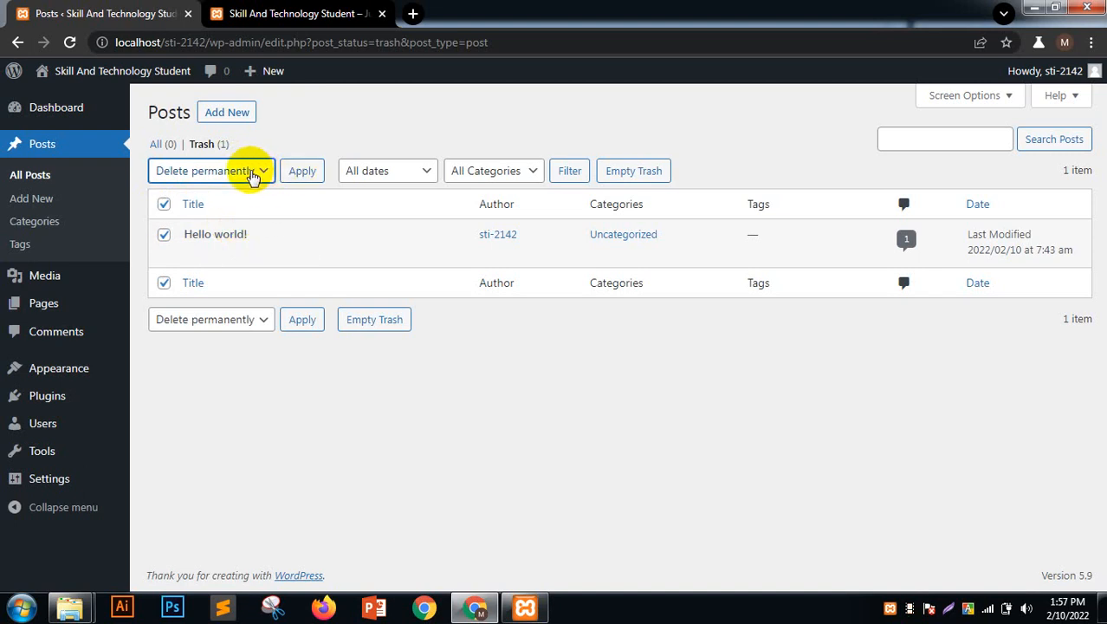
{"action": "left_click", "coordinate": [249, 173]}
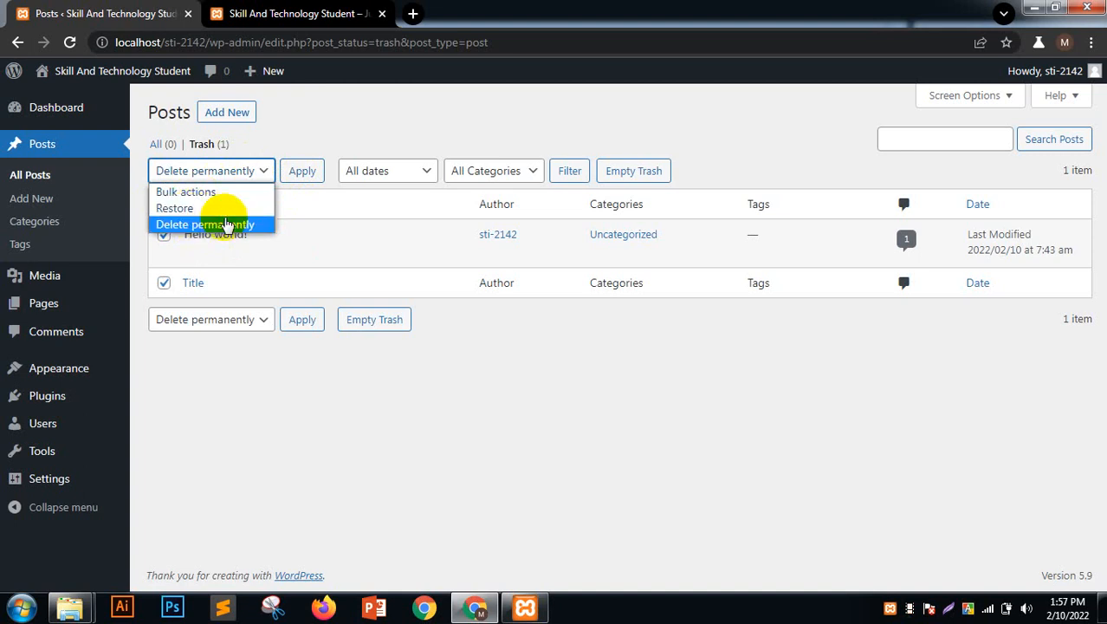
{"action": "left_click", "coordinate": [213, 223]}
{"action": "left_click", "coordinate": [302, 171]}
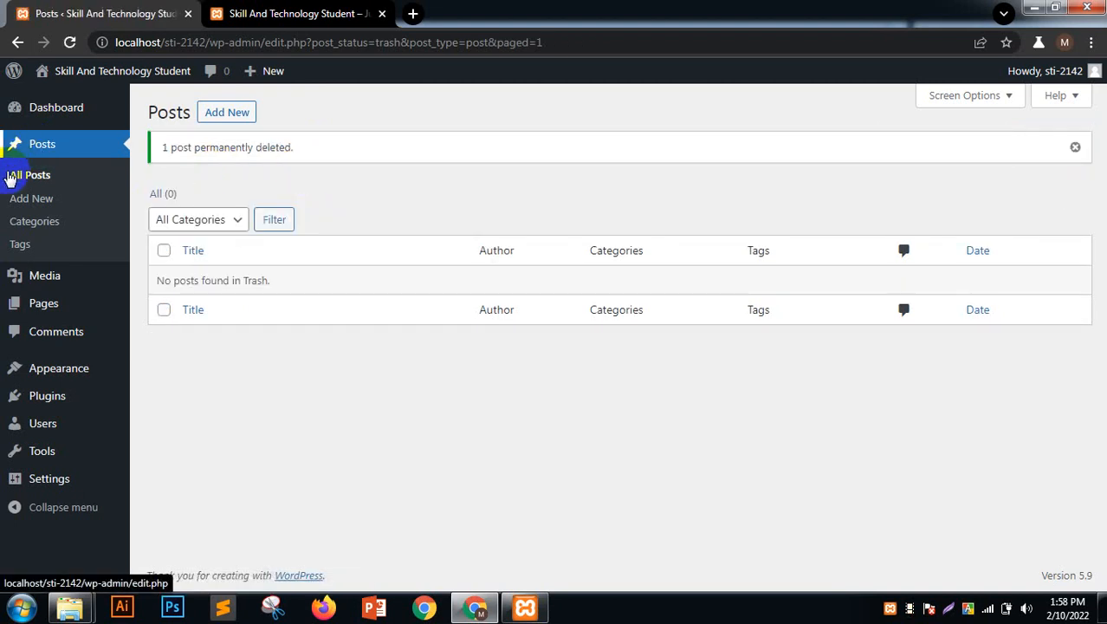
{"action": "left_click", "coordinate": [272, 12]}
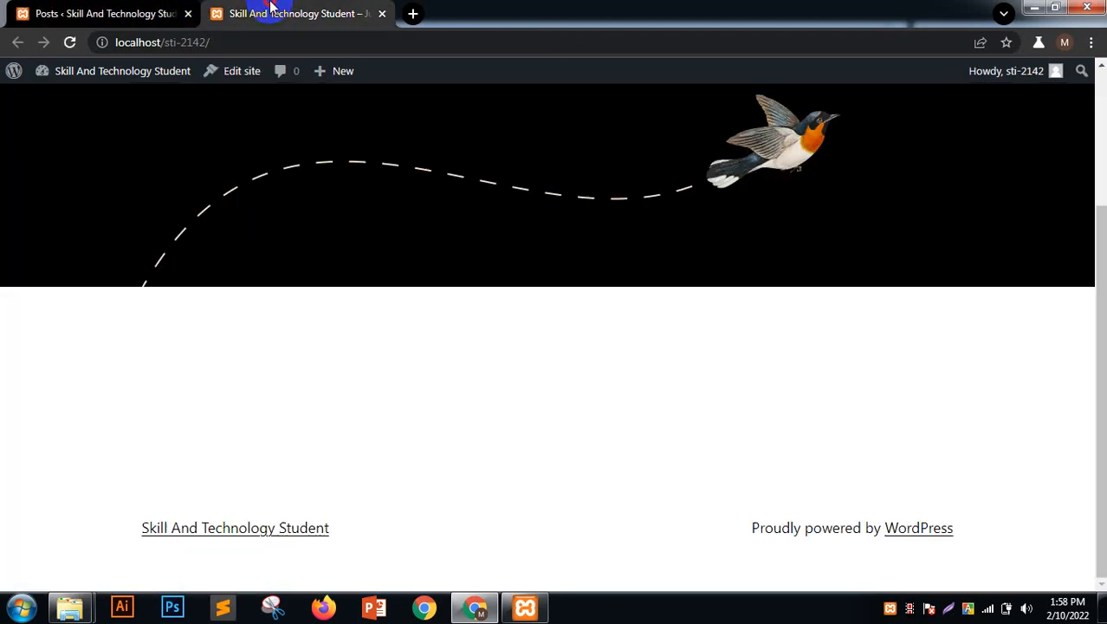
Reload the front page to confirm the post is gone, then return to admin Posts and start a new post
{"action": "left_click", "coordinate": [68, 43]}
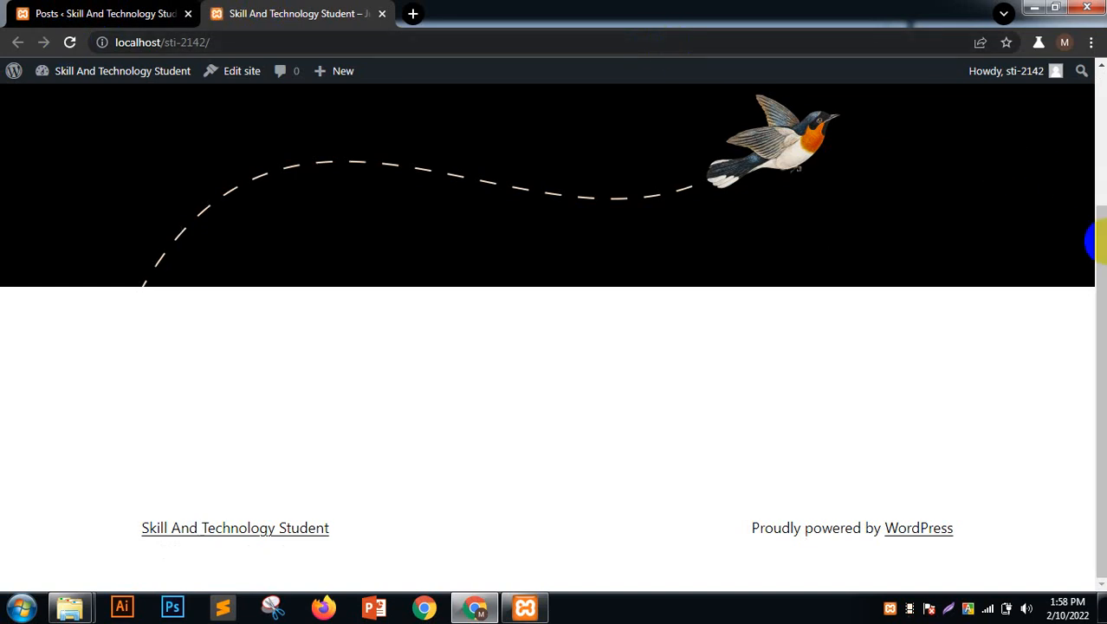
{"action": "left_click_drag", "start_coordinate": [1097, 279], "coordinate": [1097, 396]}
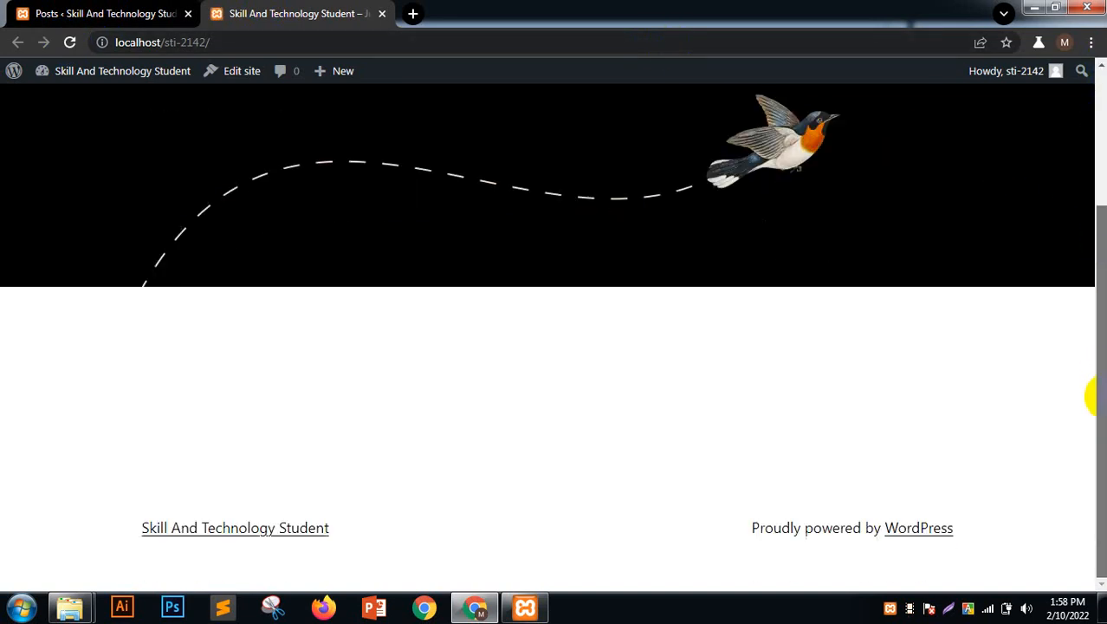
{"action": "left_click", "coordinate": [137, 9]}
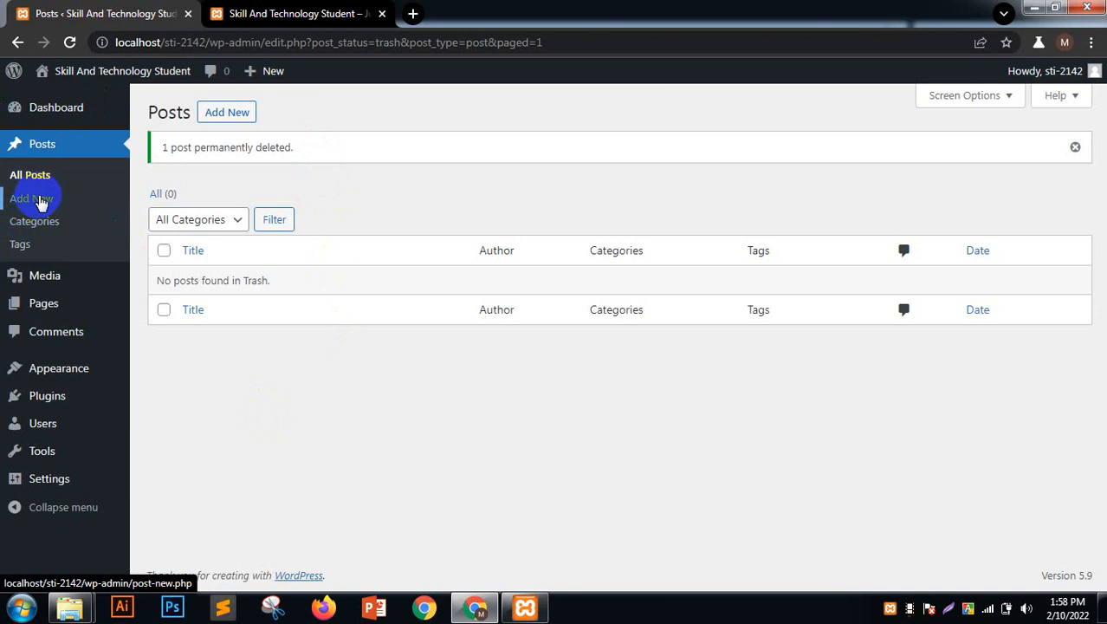
{"action": "left_click", "coordinate": [34, 199]}
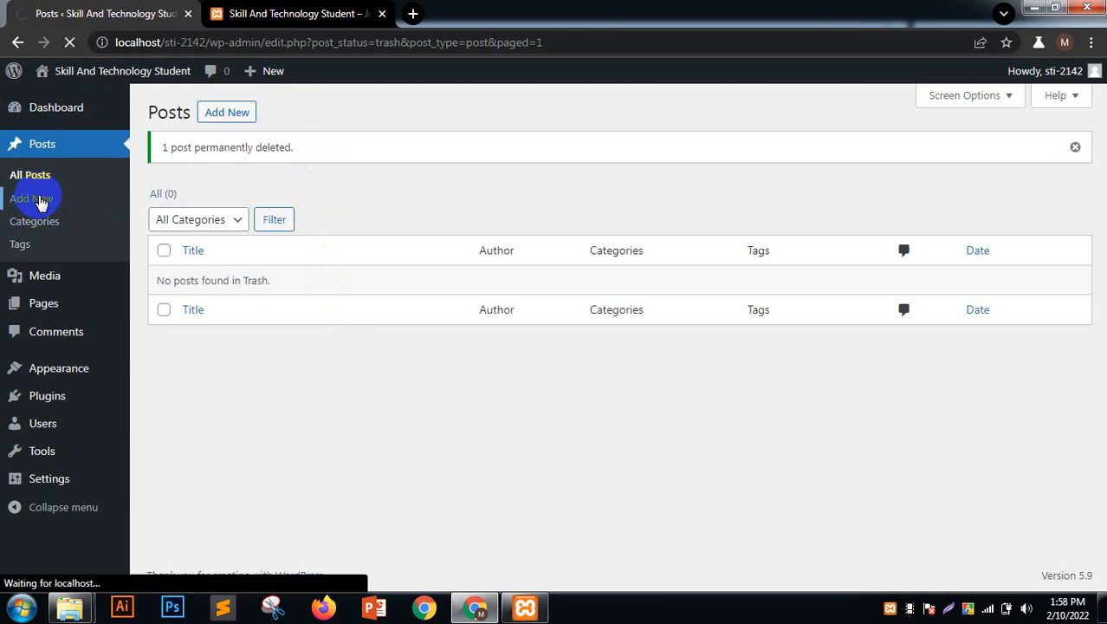
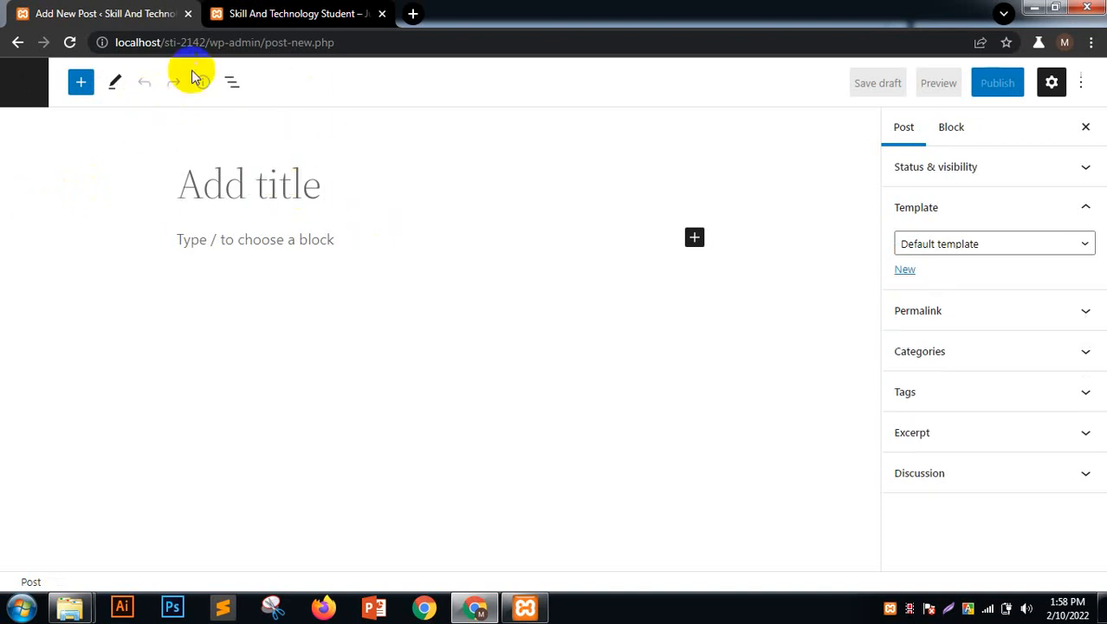
Title the new post 'Web Design', fixing the typo, and place the caret in the paragraph below
{"action": "left_click", "coordinate": [230, 185]}
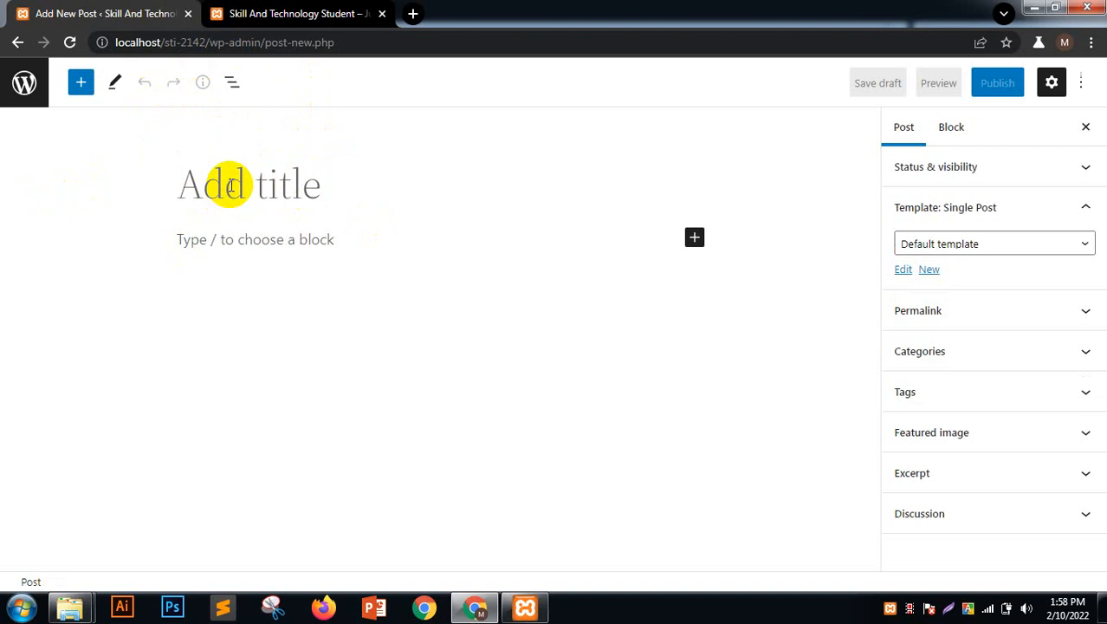
{"action": "type", "text": "W"}
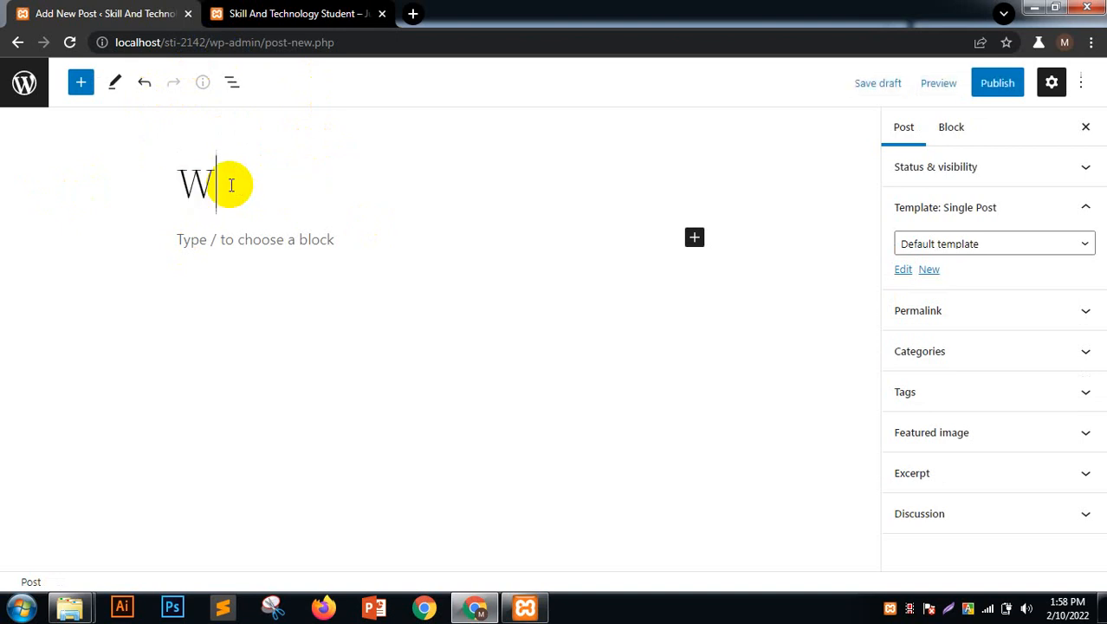
{"action": "type", "text": "eb Deisgn"}
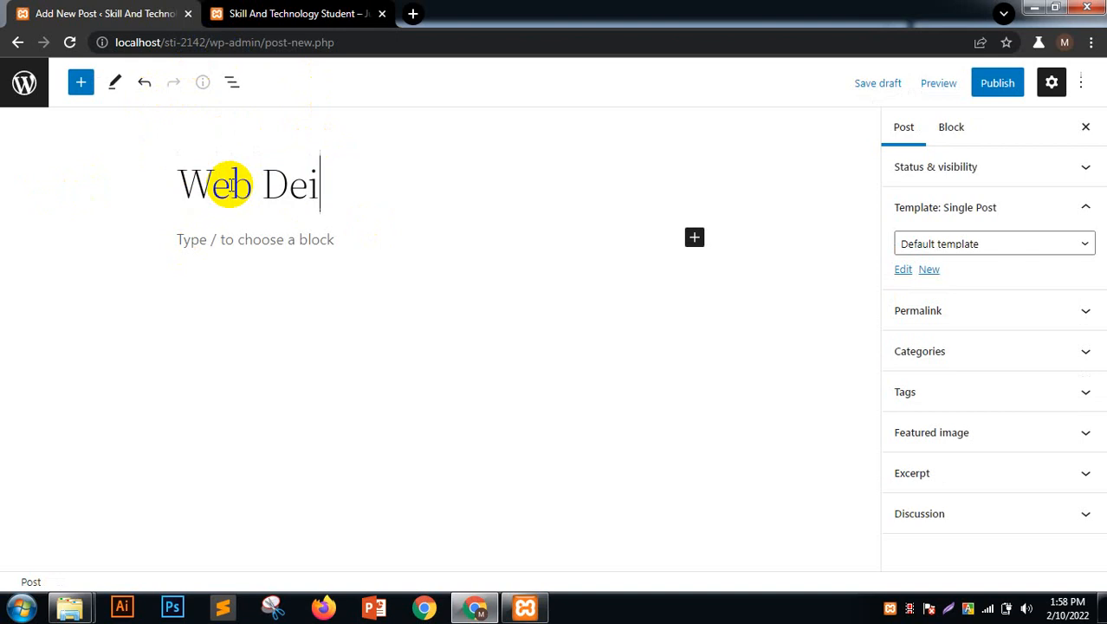
{"action": "key", "text": "BackSpace"}
{"action": "key", "text": "BackSpace"}
{"action": "key", "text": "BackSpace"}
{"action": "key", "text": "BackSpace"}
{"action": "type", "text": "sign"}
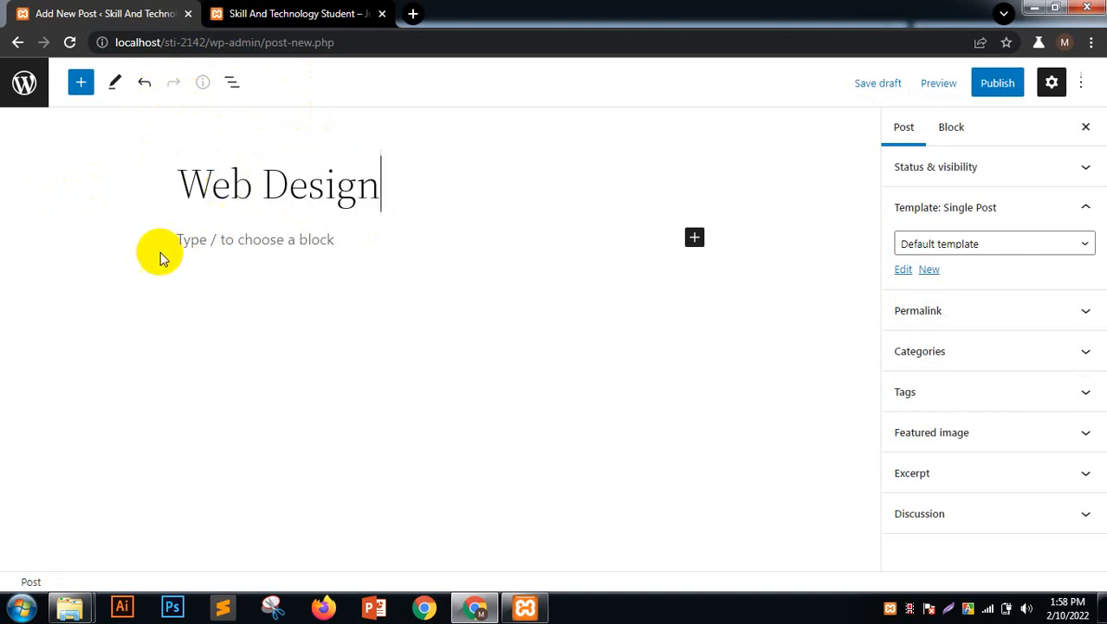
{"action": "left_click", "coordinate": [222, 237]}
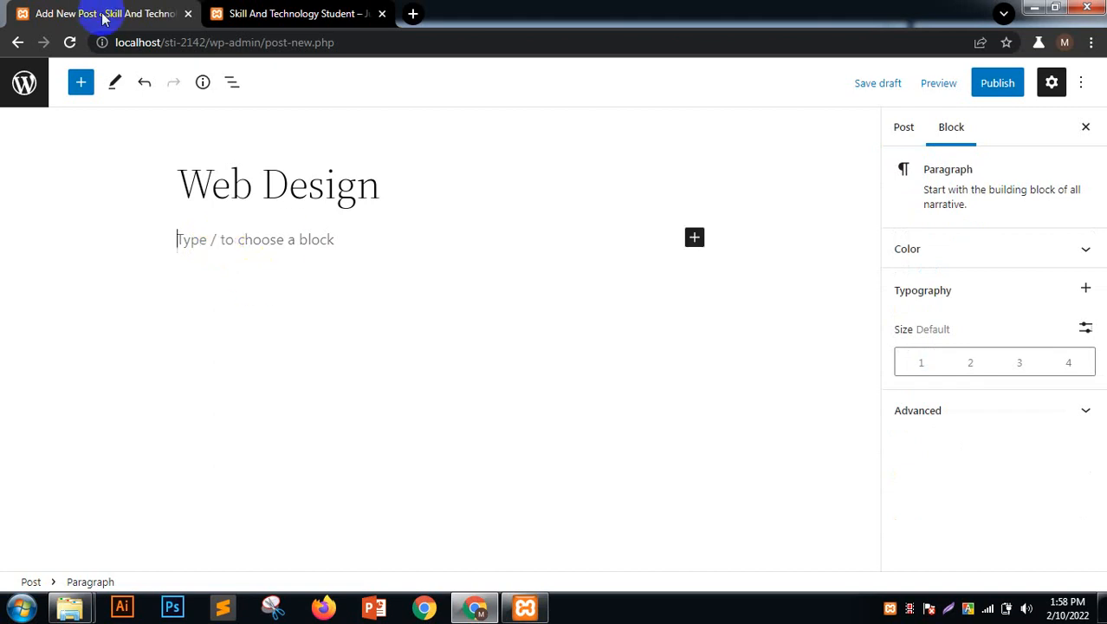
{"action": "left_click", "coordinate": [185, 237]}
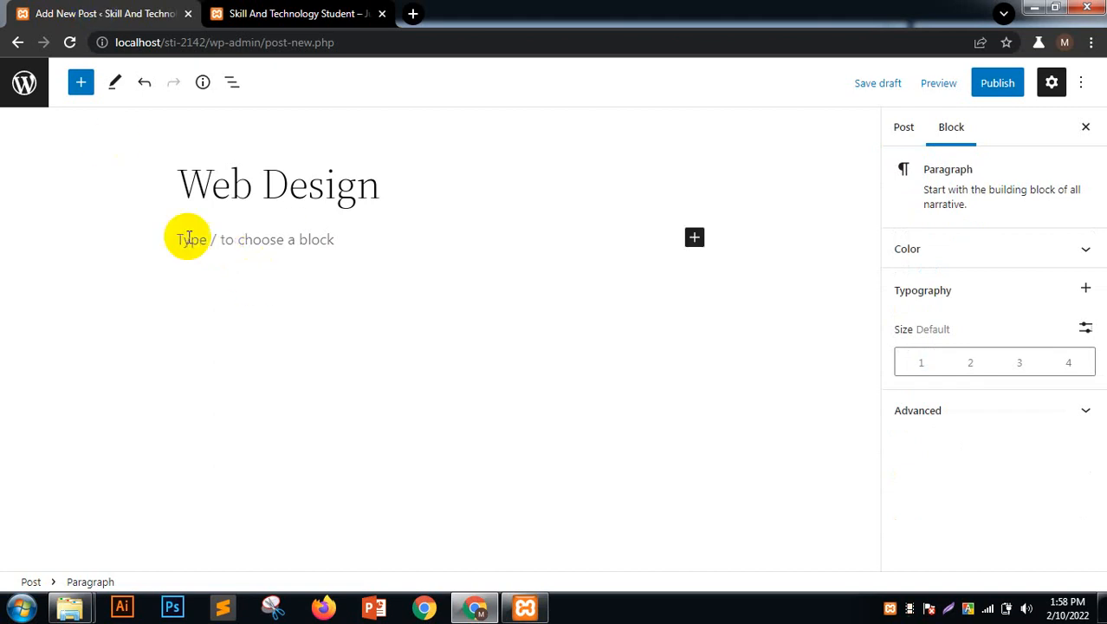
Insert a Heading block below the empty paragraph and type 'HTML' into it
{"action": "left_click", "coordinate": [87, 90]}
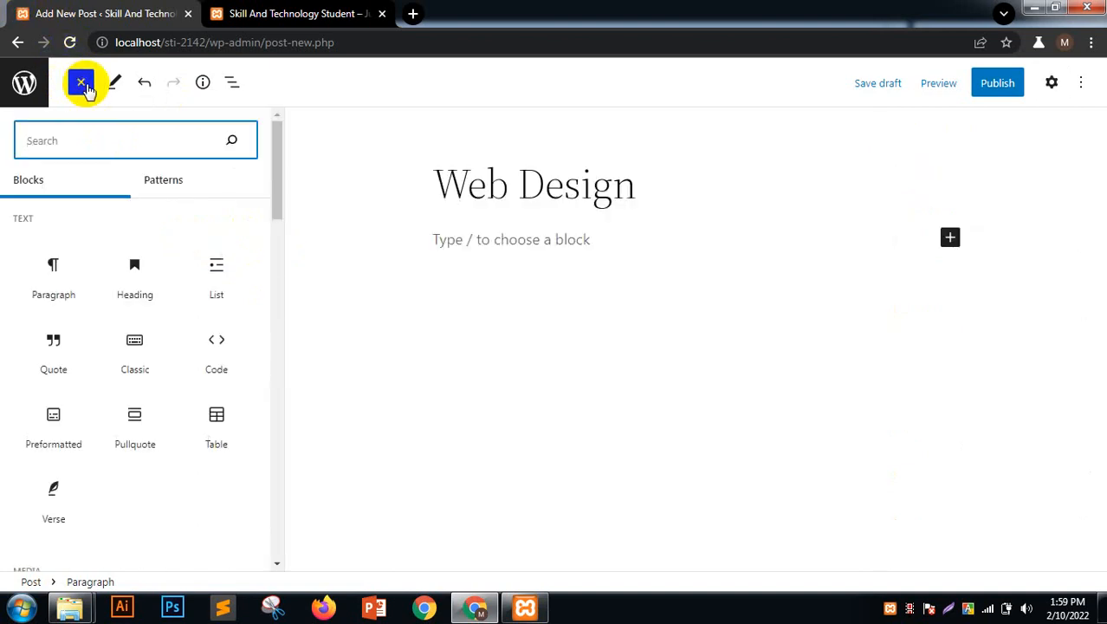
{"action": "left_click", "coordinate": [87, 90]}
{"action": "left_click", "coordinate": [81, 83]}
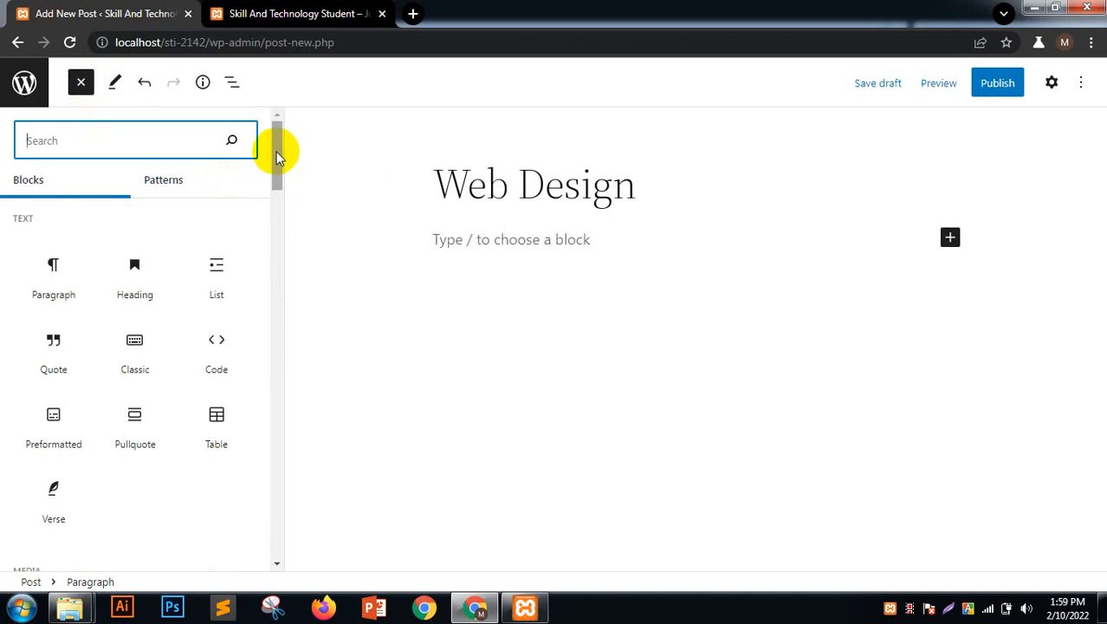
{"action": "left_click_drag", "start_coordinate": [277, 158], "coordinate": [284, 111]}
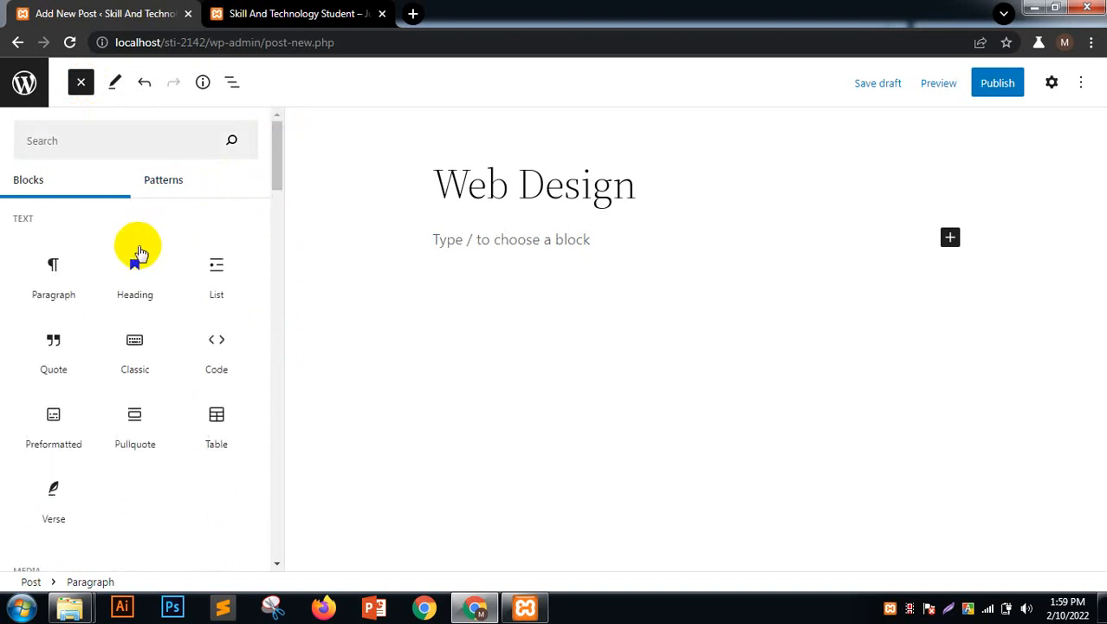
{"action": "mouse_move", "coordinate": [134, 264]}
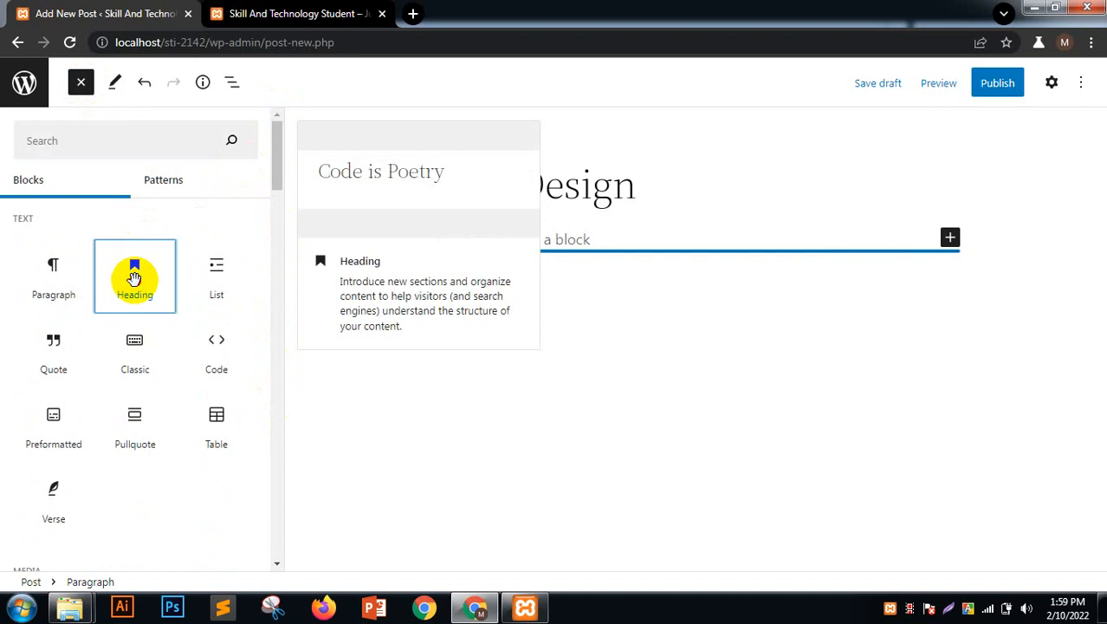
{"action": "left_click_drag", "start_coordinate": [136, 277], "coordinate": [479, 243]}
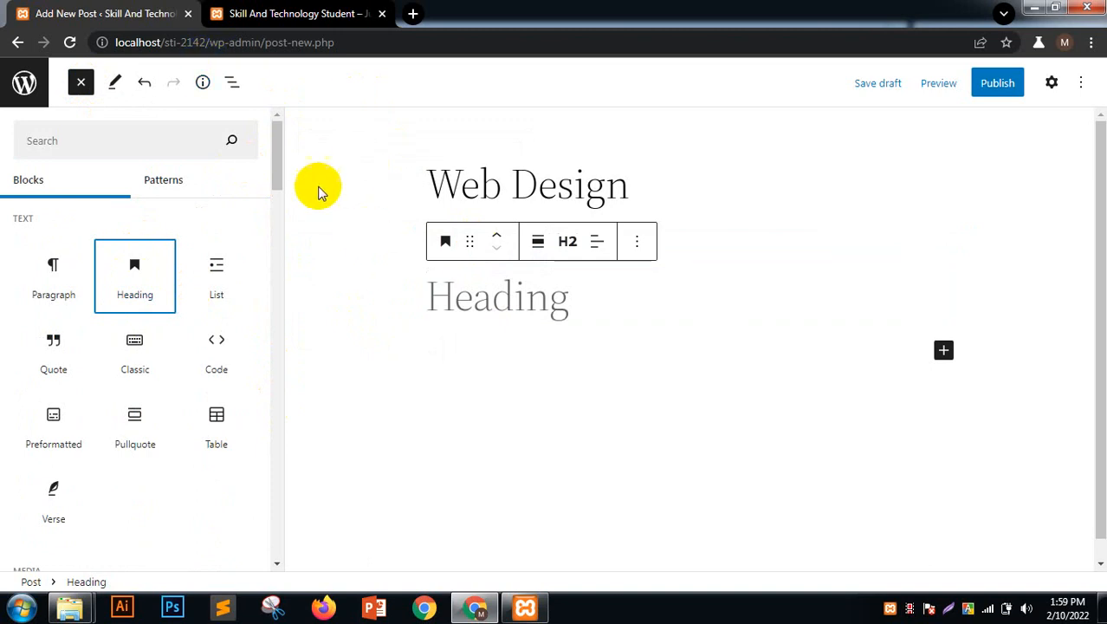
{"action": "left_click", "coordinate": [82, 82]}
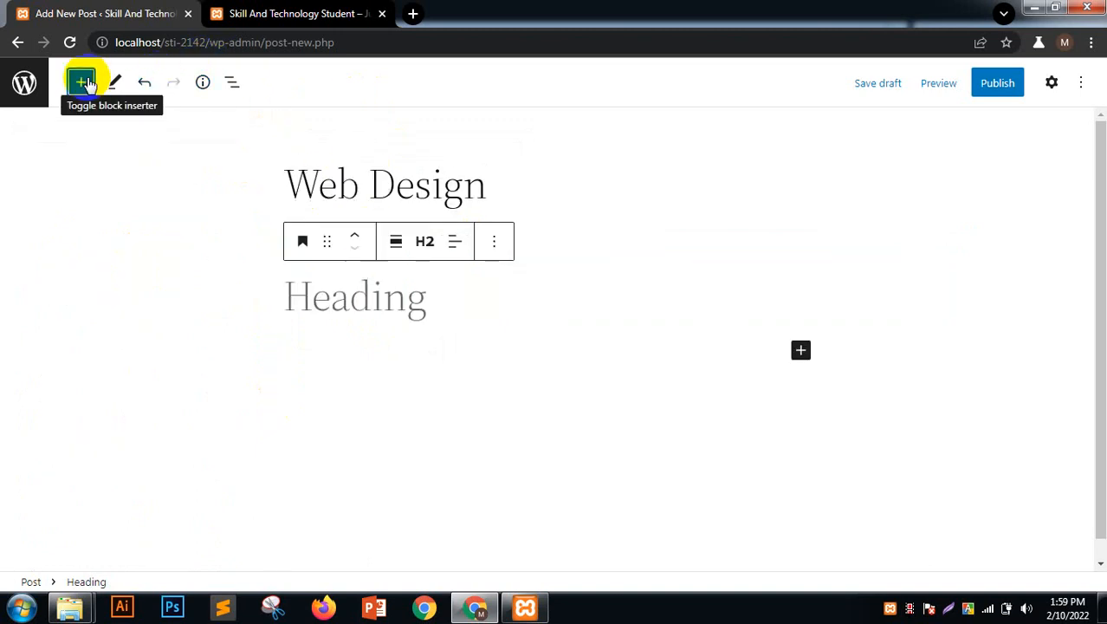
{"action": "left_click", "coordinate": [353, 294]}
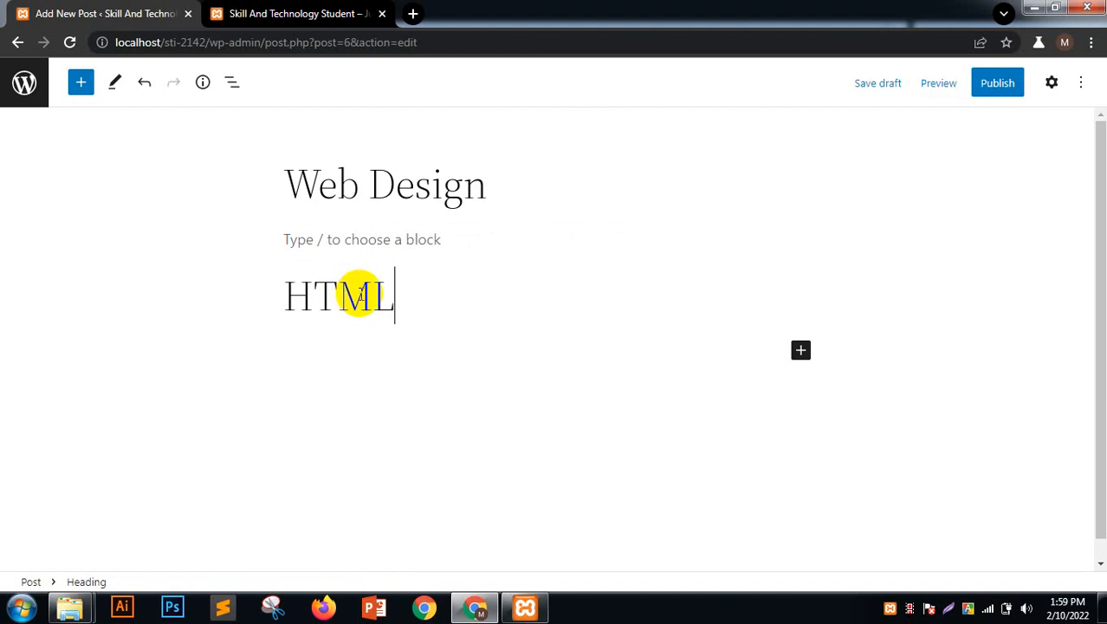
Try H1 and H4 for the HTML heading, then settle on level H2
{"action": "left_click", "coordinate": [361, 295]}
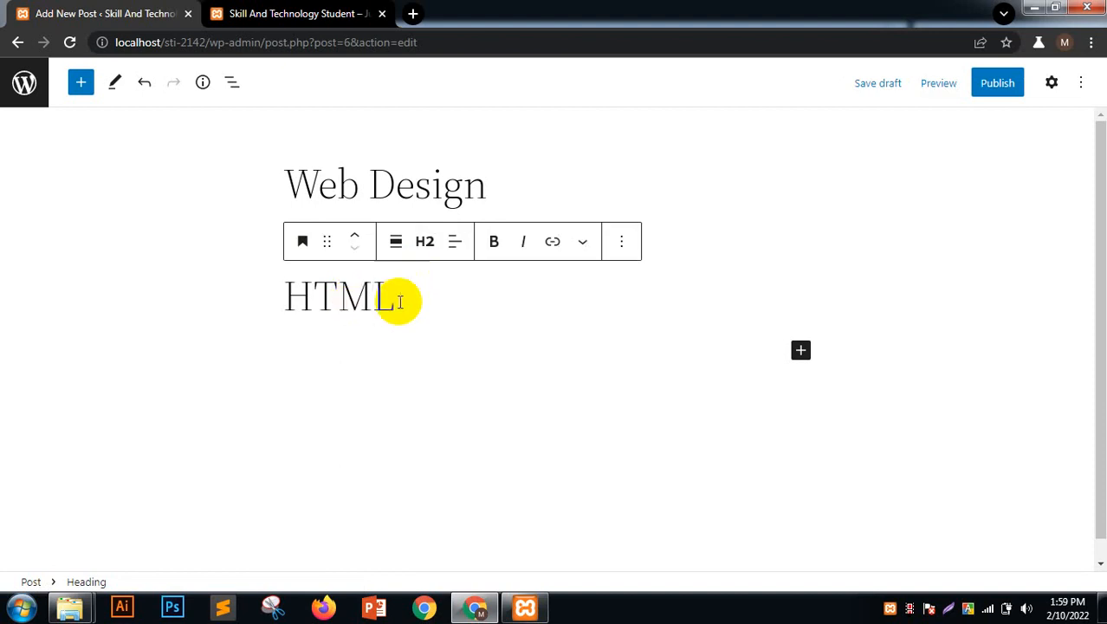
{"action": "left_click_drag", "start_coordinate": [390, 297], "coordinate": [263, 301]}
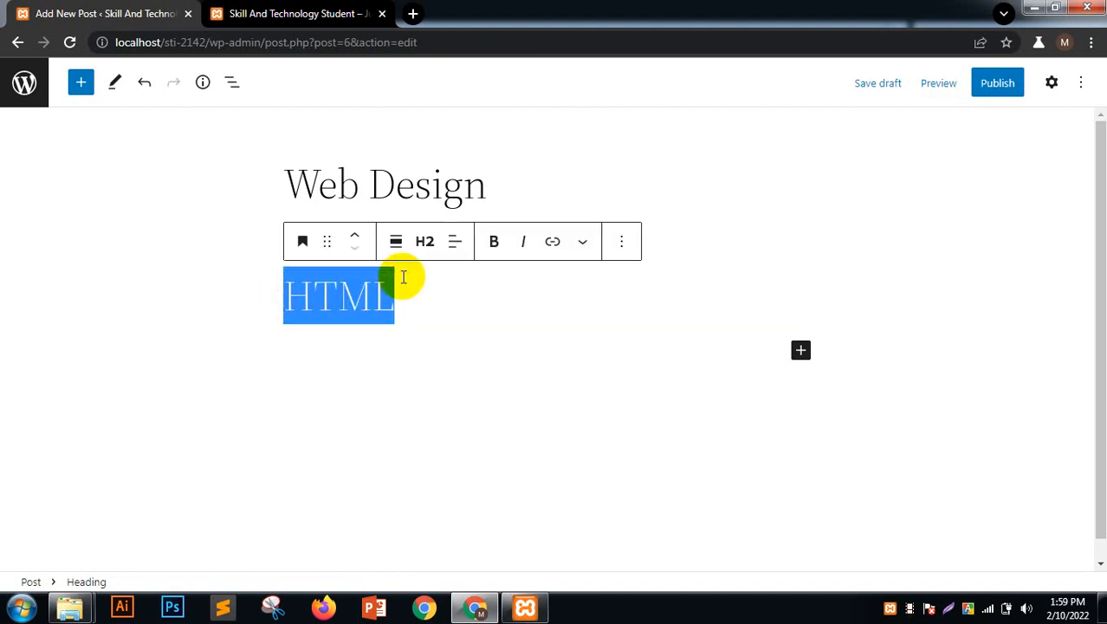
{"action": "left_click", "coordinate": [425, 242]}
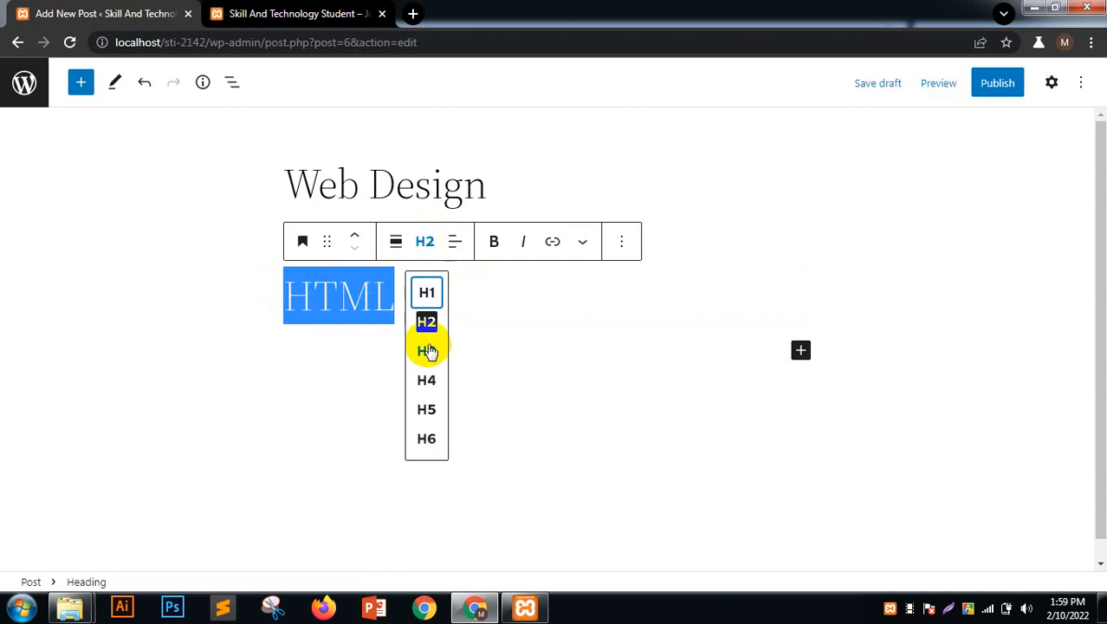
{"action": "left_click", "coordinate": [427, 291]}
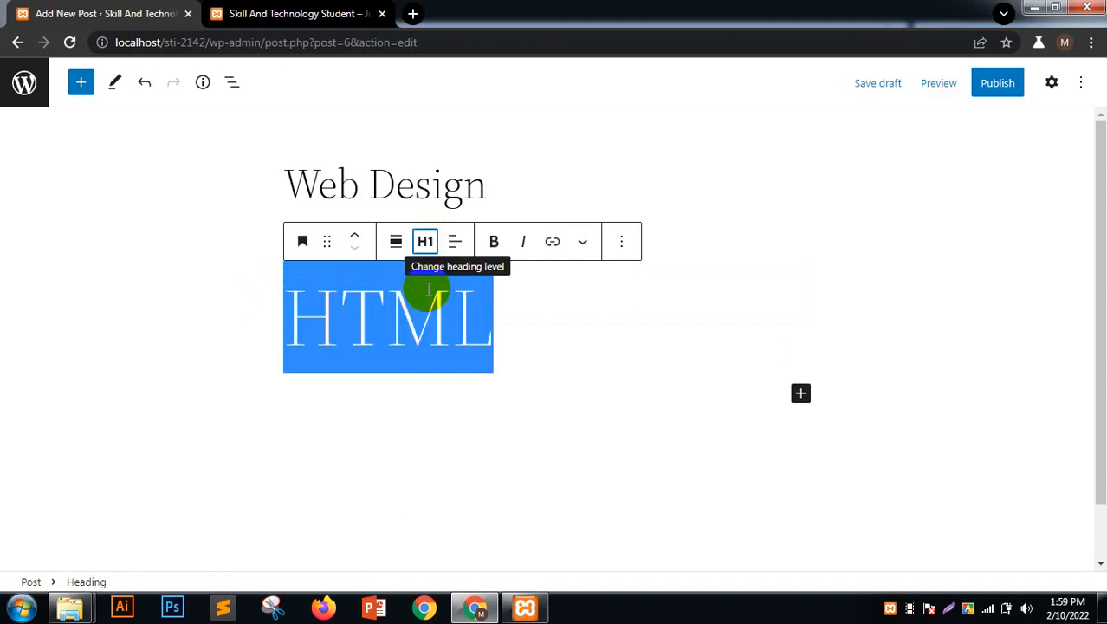
{"action": "left_click", "coordinate": [425, 242]}
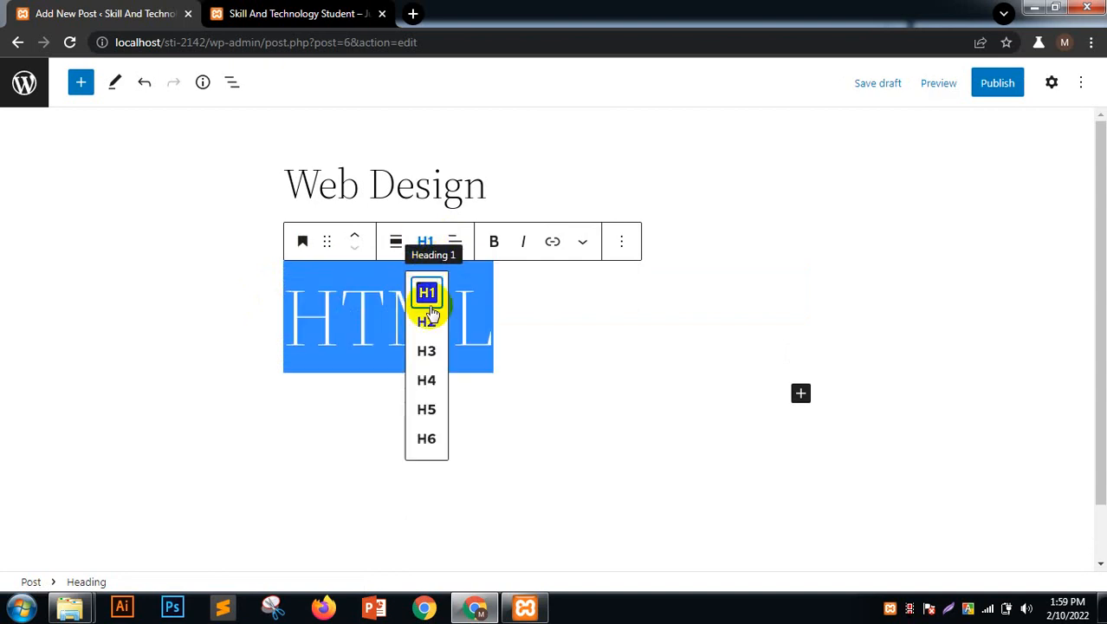
{"action": "left_click", "coordinate": [427, 382]}
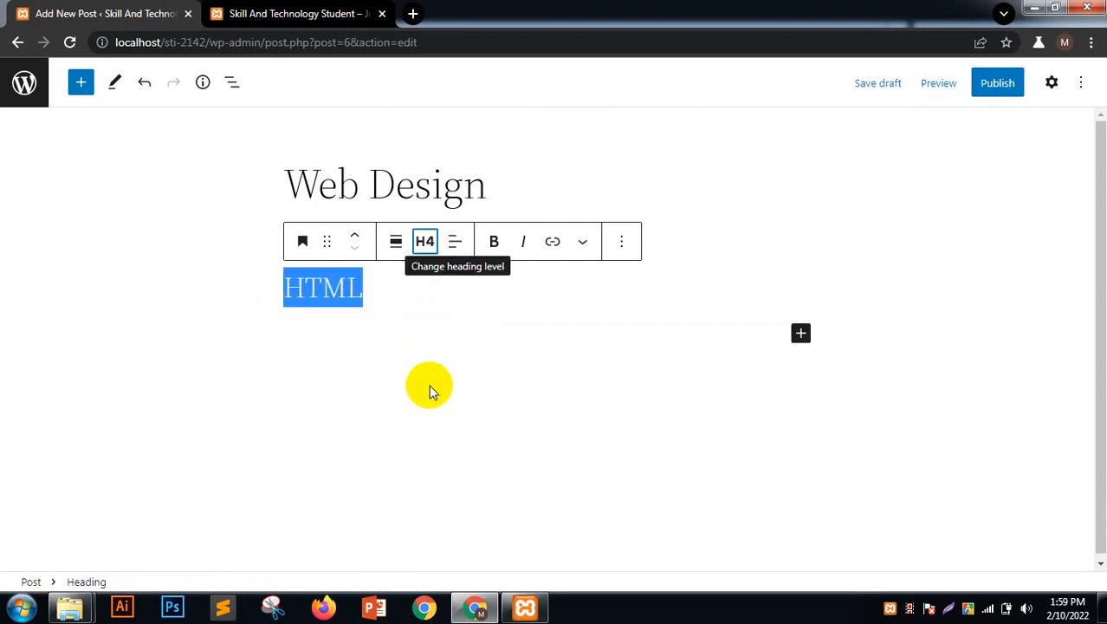
{"action": "left_click", "coordinate": [426, 241]}
{"action": "left_click", "coordinate": [429, 324]}
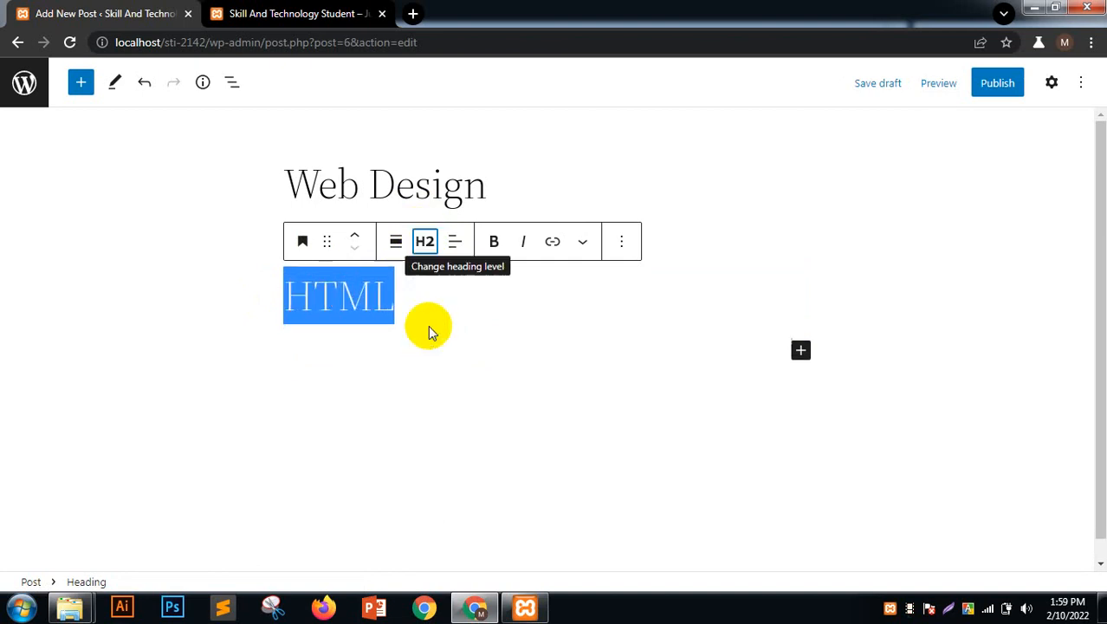
Center the HTML heading and make its letter T bold
{"action": "left_click", "coordinate": [454, 241]}
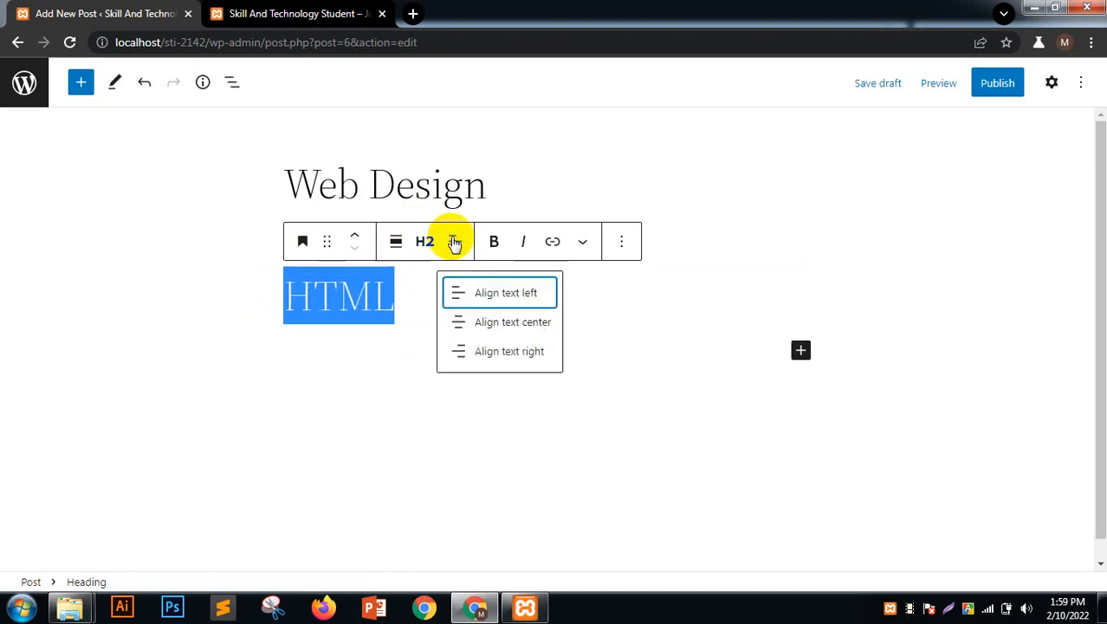
{"action": "left_click", "coordinate": [502, 330]}
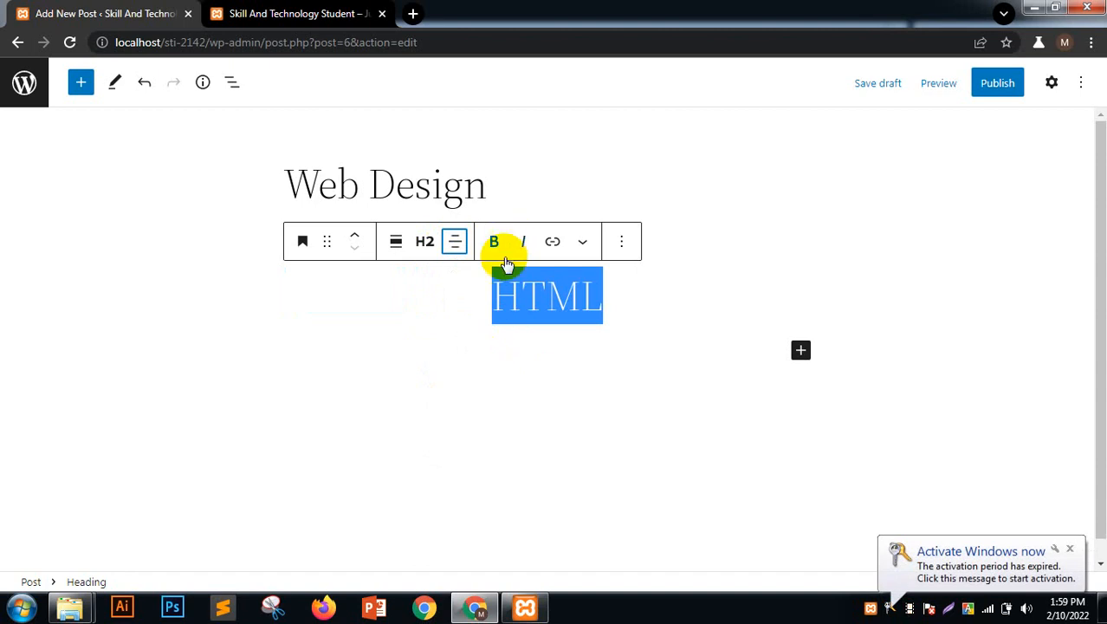
{"action": "left_click", "coordinate": [555, 305]}
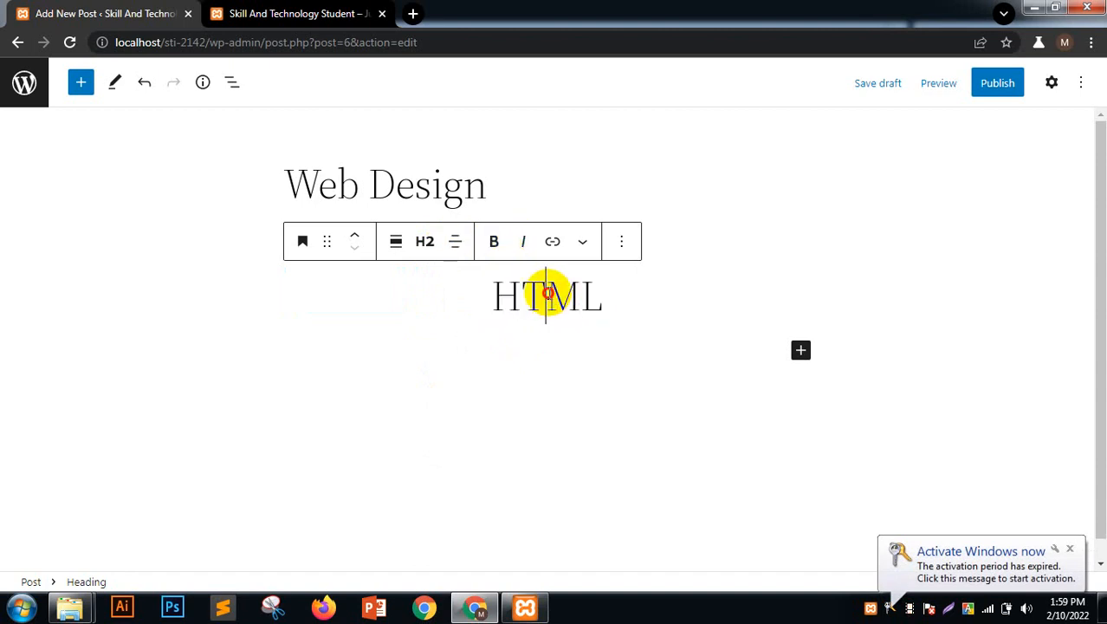
{"action": "left_click_drag", "start_coordinate": [546, 295], "coordinate": [515, 282]}
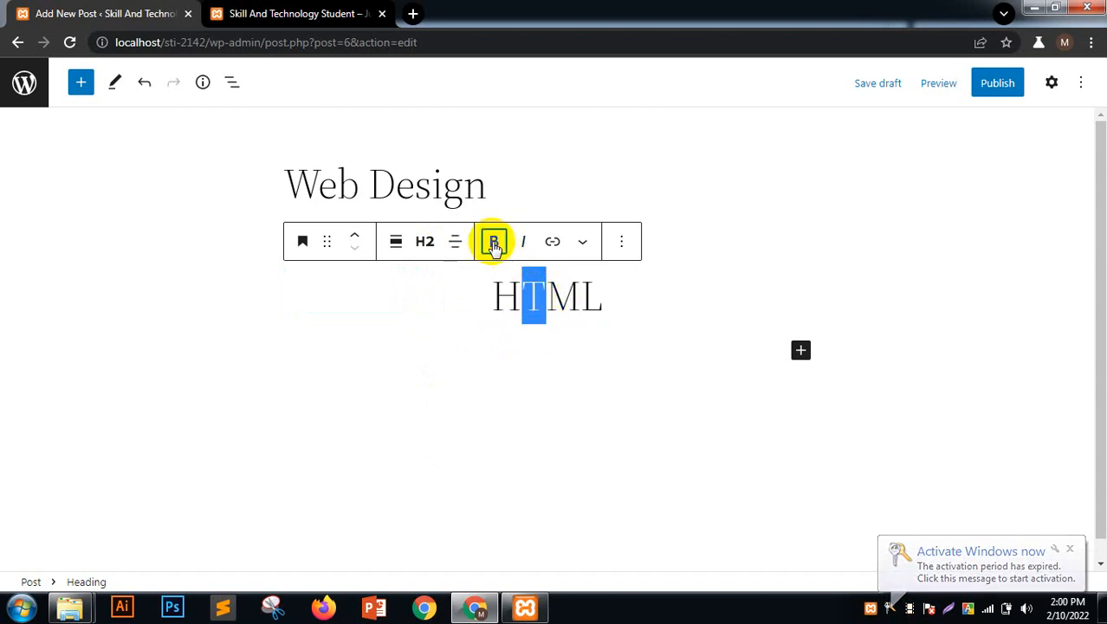
{"action": "left_click", "coordinate": [494, 245]}
{"action": "left_click", "coordinate": [610, 327]}
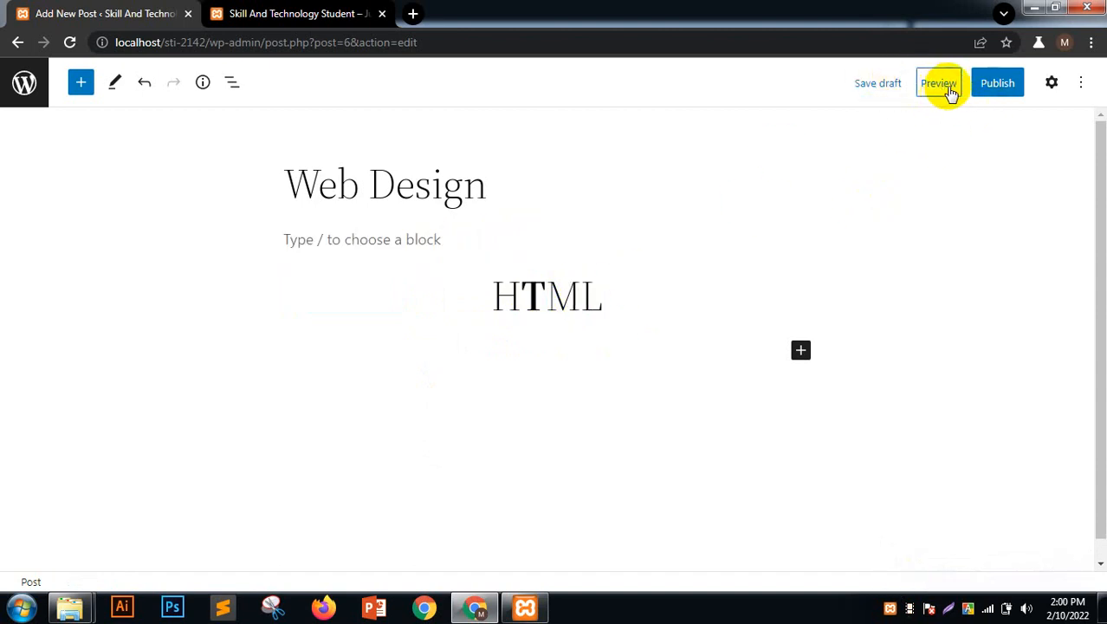
Show the HTML heading's Block settings in the settings sidebar
{"action": "left_click", "coordinate": [1052, 83]}
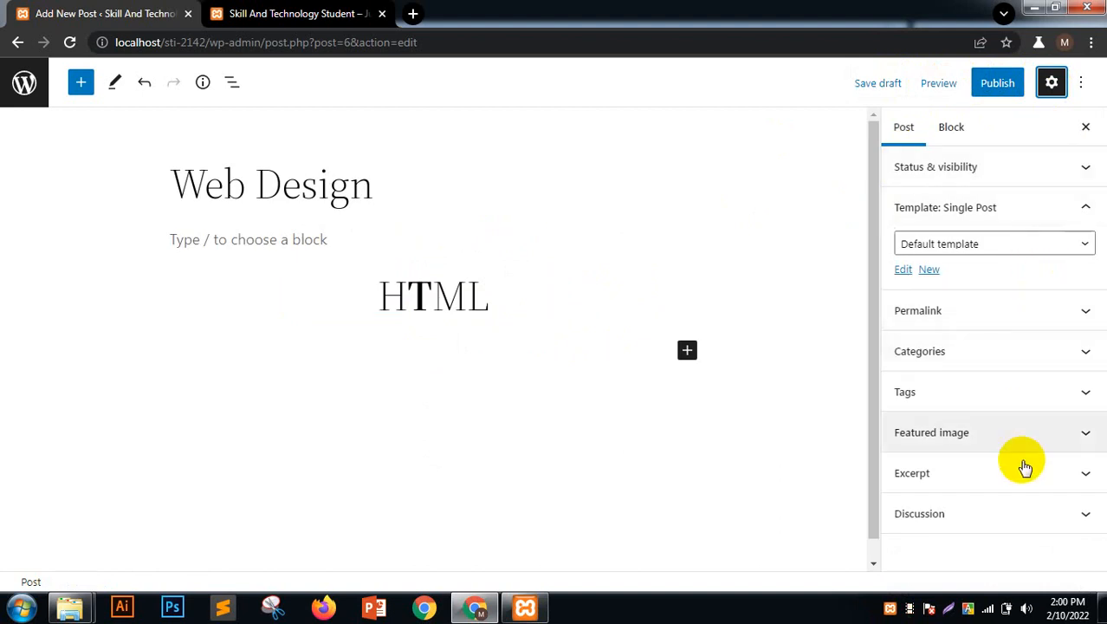
{"action": "left_click", "coordinate": [951, 127]}
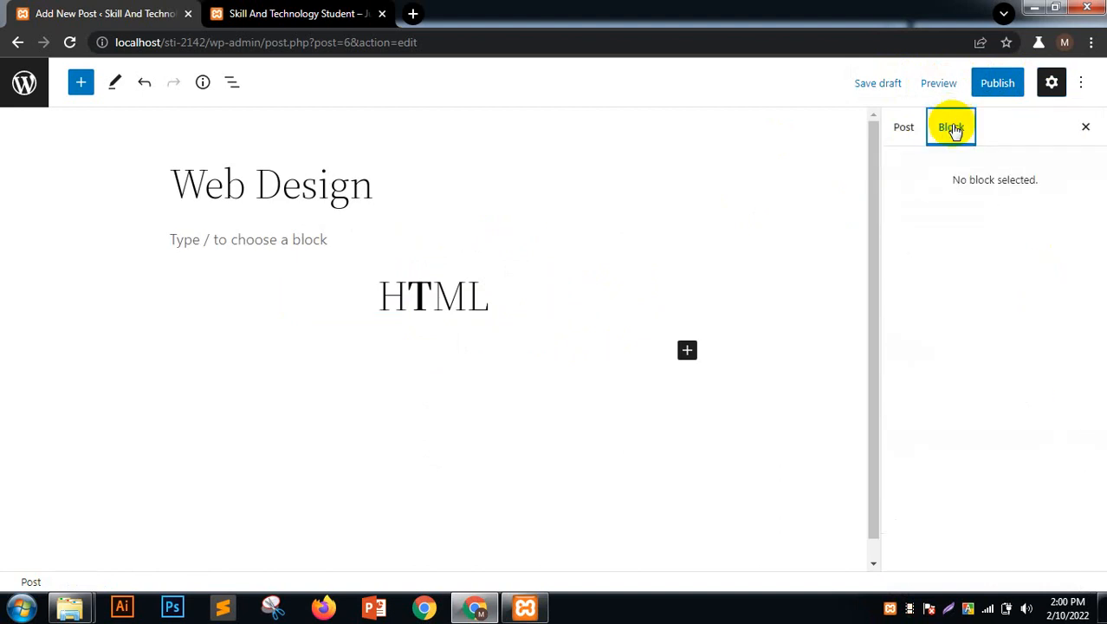
{"action": "left_click", "coordinate": [422, 291]}
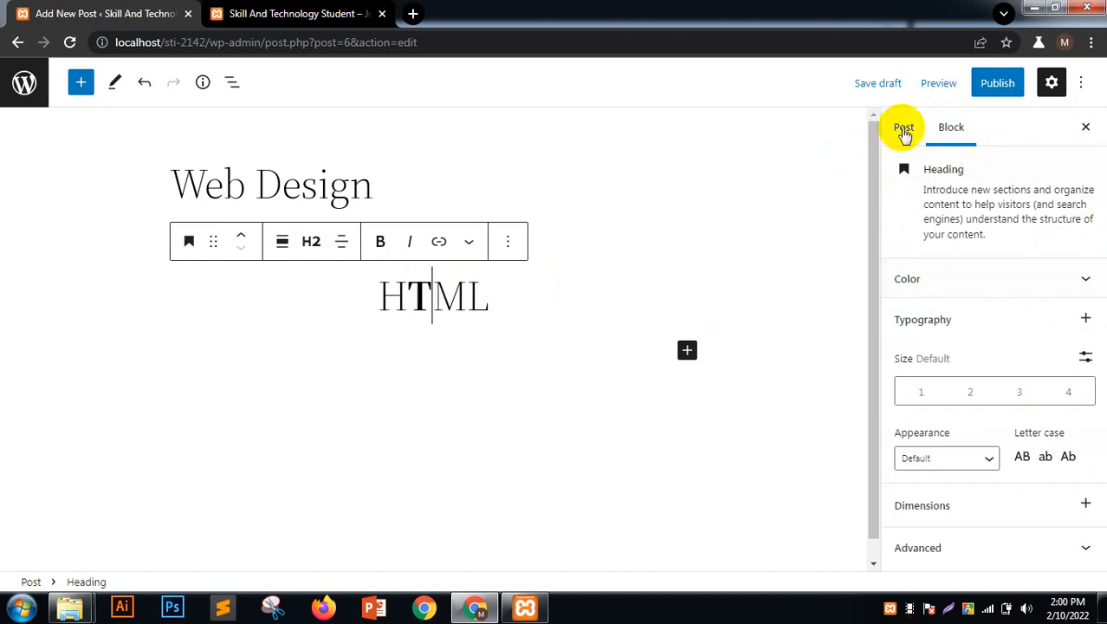
{"action": "left_click", "coordinate": [901, 127]}
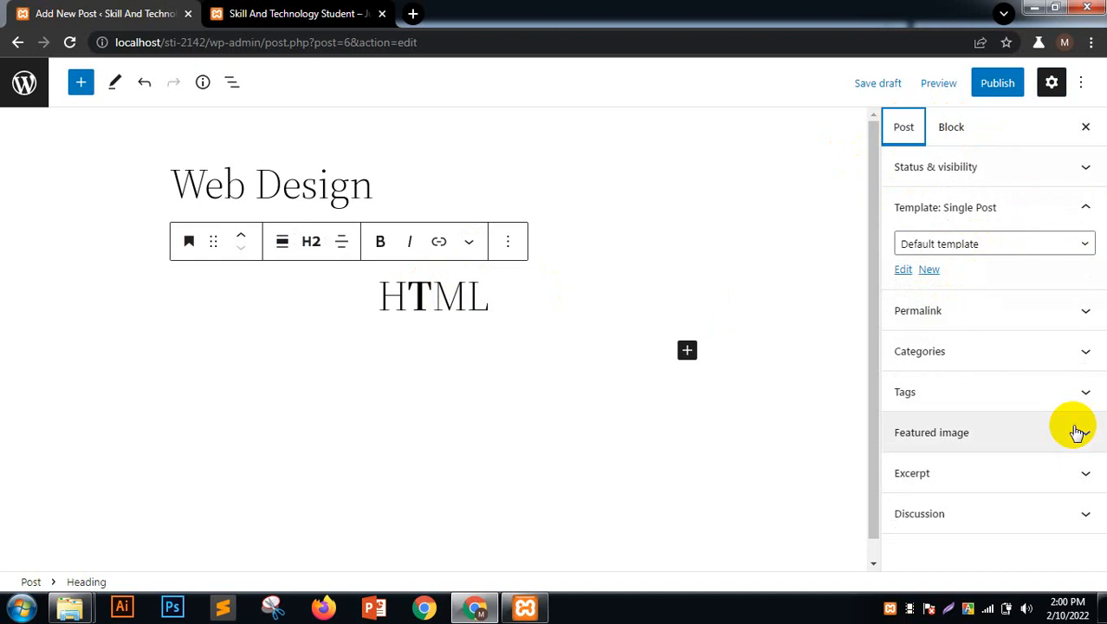
{"action": "left_click", "coordinate": [960, 128]}
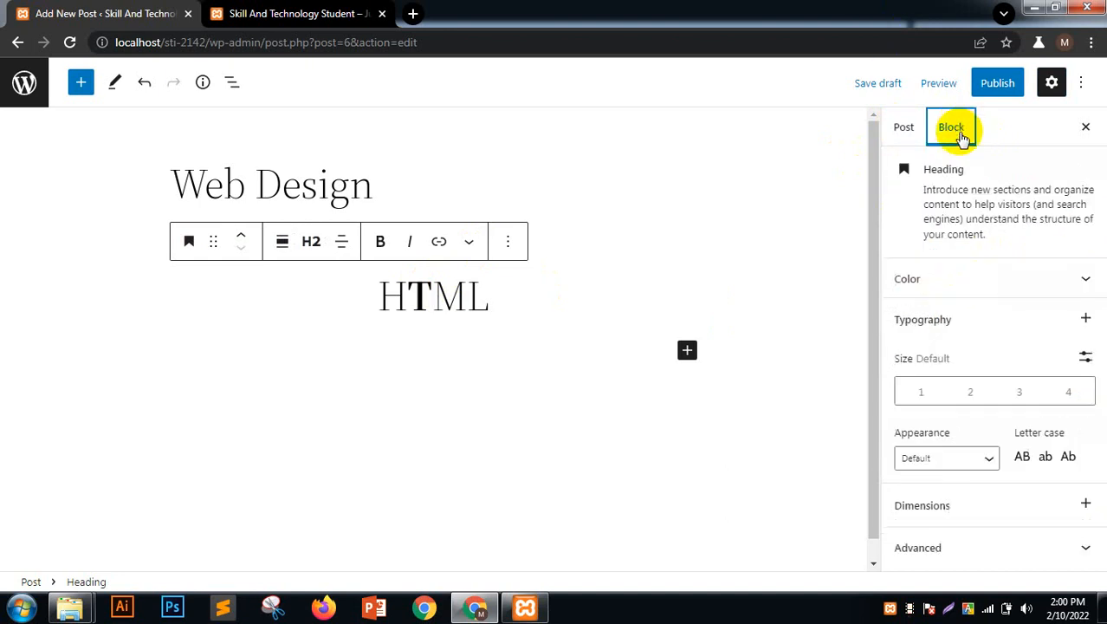
Color the HTML heading text green (#00d084), after first trying red
{"action": "left_click", "coordinate": [1074, 274]}
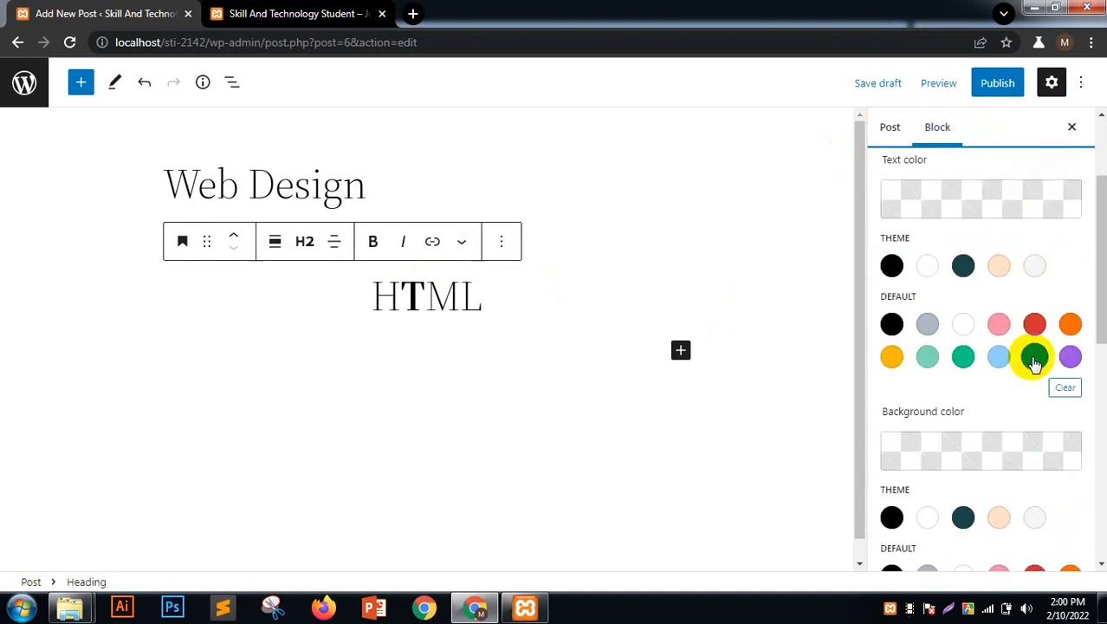
{"action": "left_click", "coordinate": [1036, 330]}
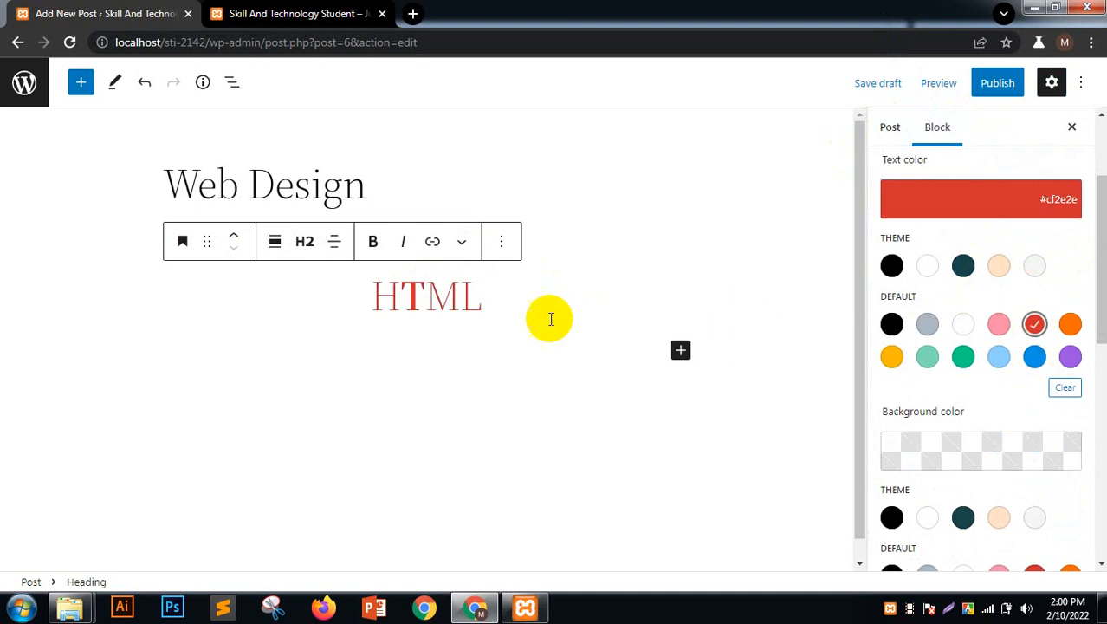
{"action": "left_click_drag", "start_coordinate": [427, 295], "coordinate": [460, 302]}
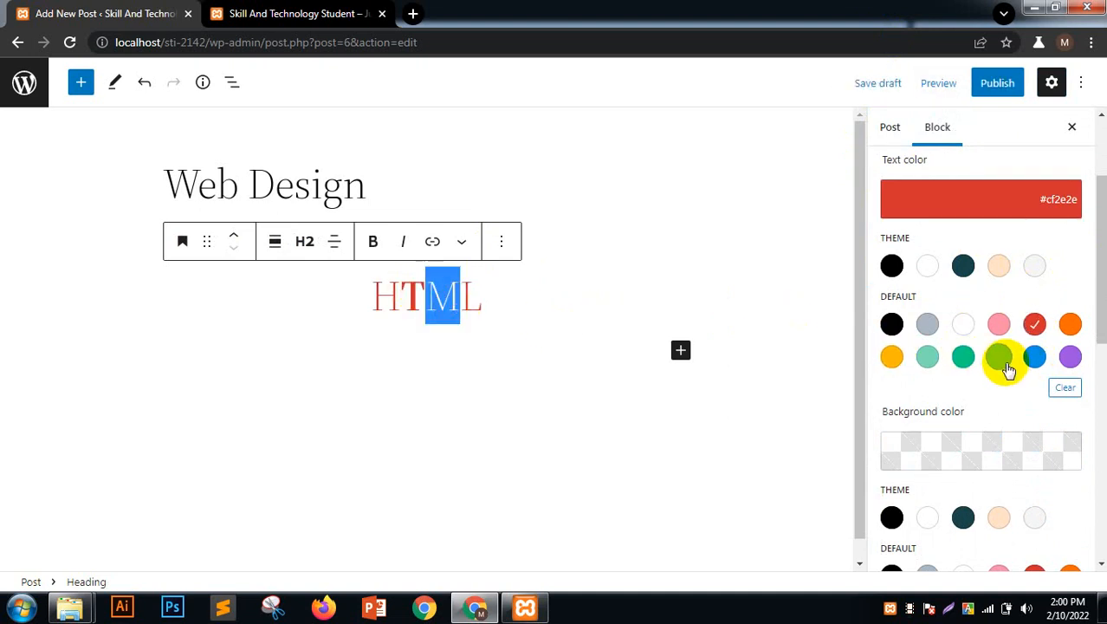
{"action": "left_click", "coordinate": [967, 360]}
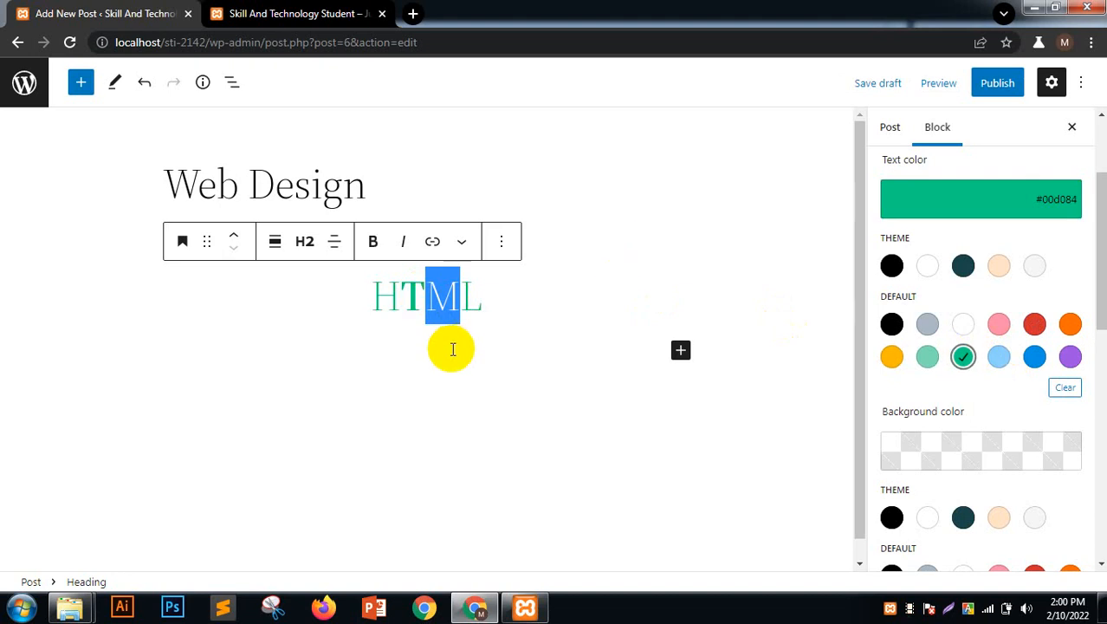
{"action": "left_click", "coordinate": [475, 299], "text": "shift"}
{"action": "left_click", "coordinate": [474, 299]}
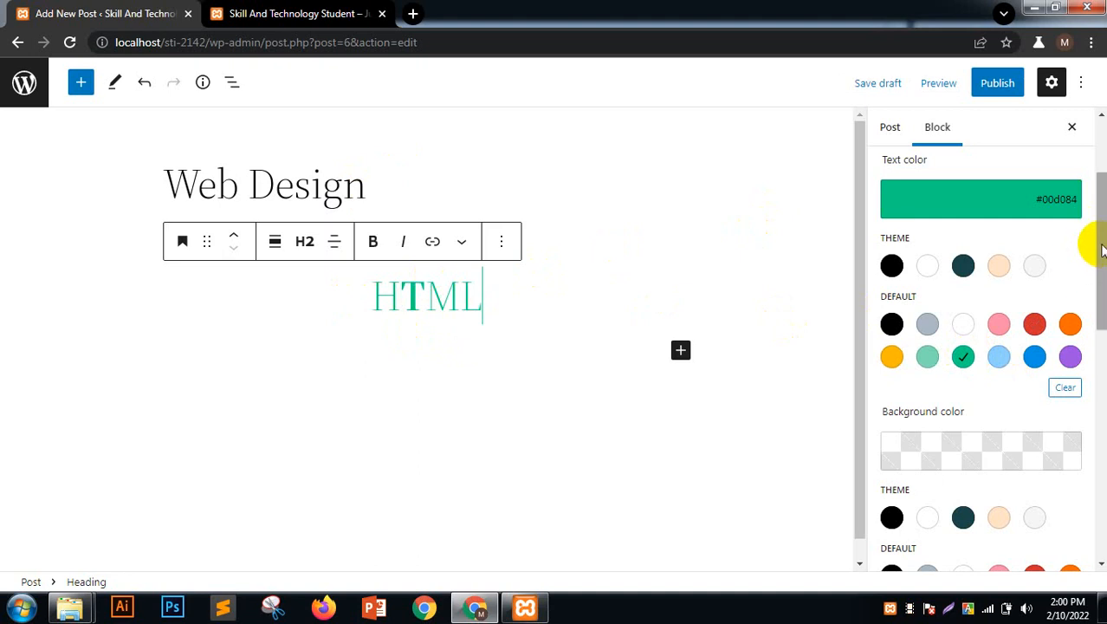
Try a red background on the heading block, then remove it
{"action": "left_click_drag", "start_coordinate": [1101, 238], "coordinate": [1095, 303]}
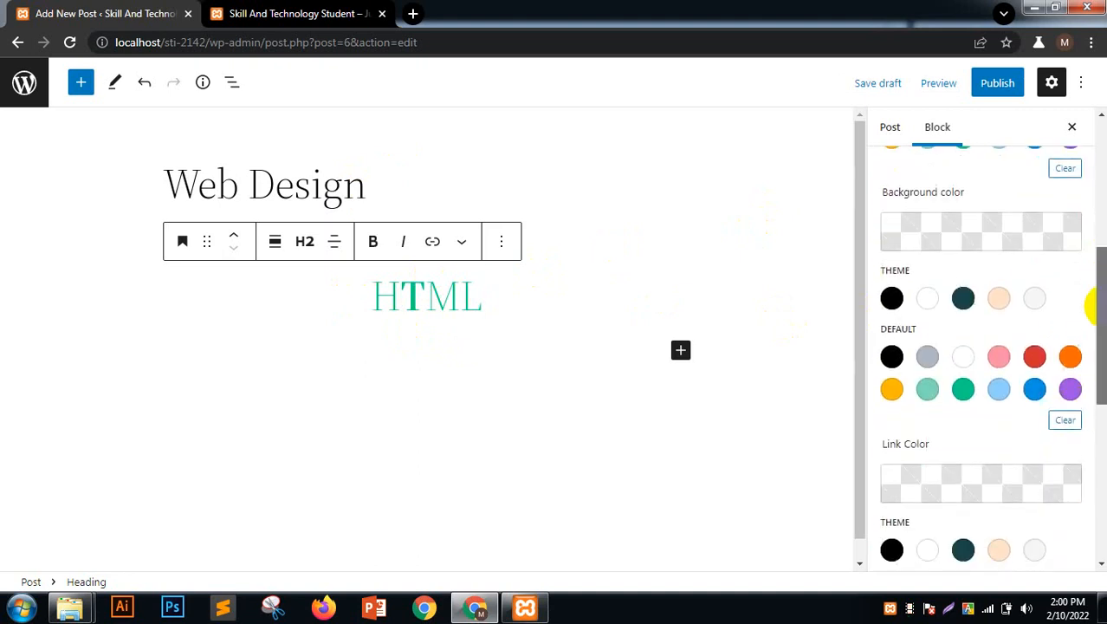
{"action": "left_click", "coordinate": [1034, 357]}
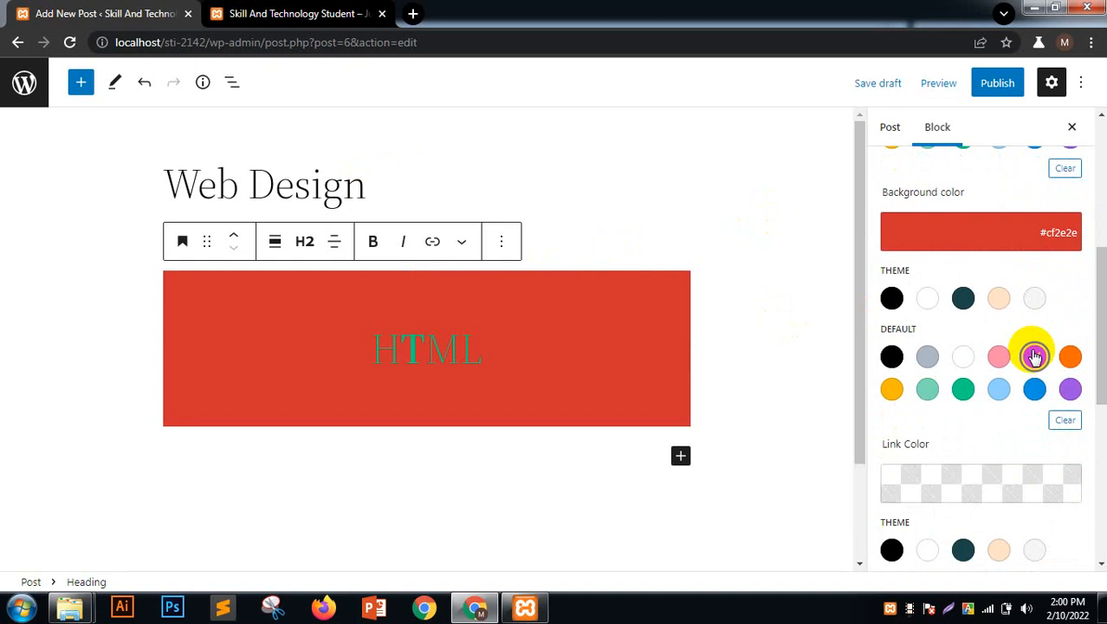
{"action": "left_click", "coordinate": [1034, 357]}
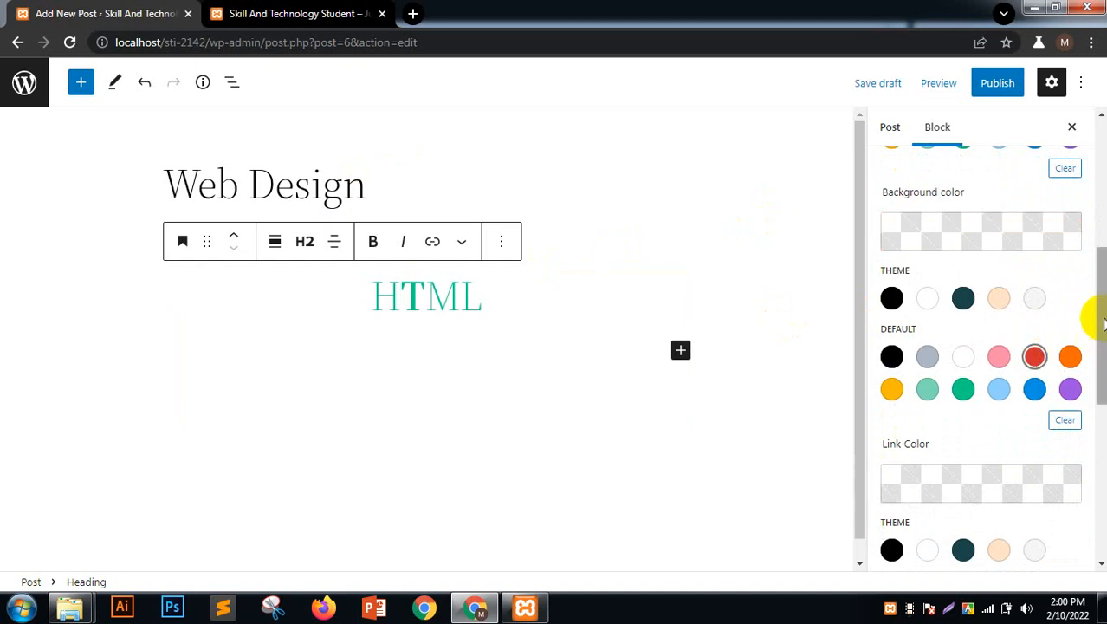
{"action": "left_click_drag", "start_coordinate": [1102, 322], "coordinate": [1098, 487]}
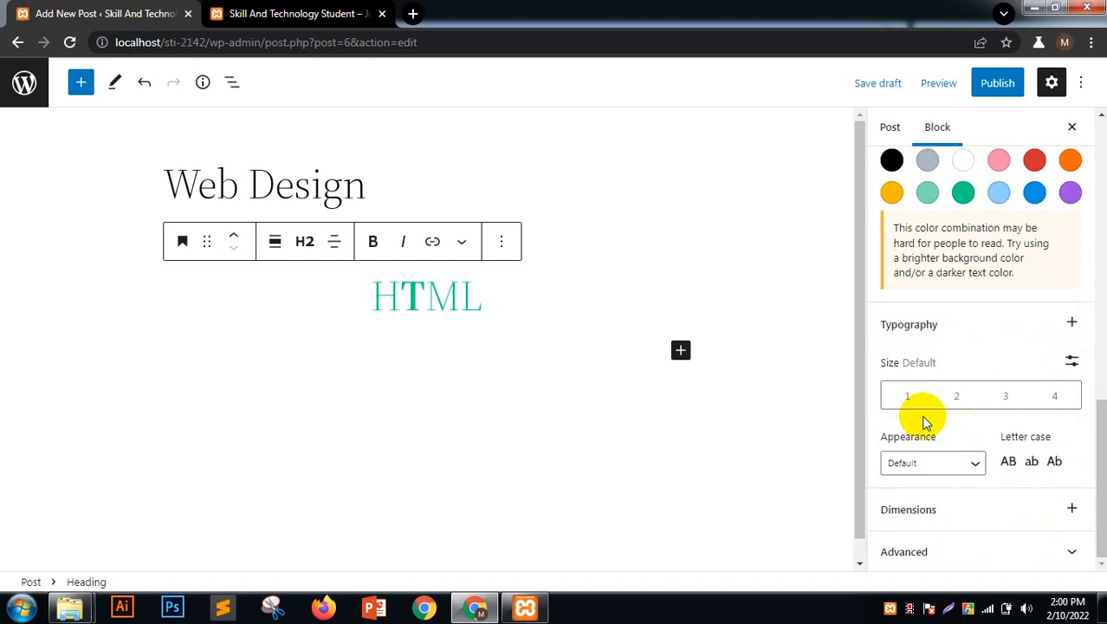
Switch the HTML heading's Typography size control to custom entry
{"action": "left_click", "coordinate": [925, 462]}
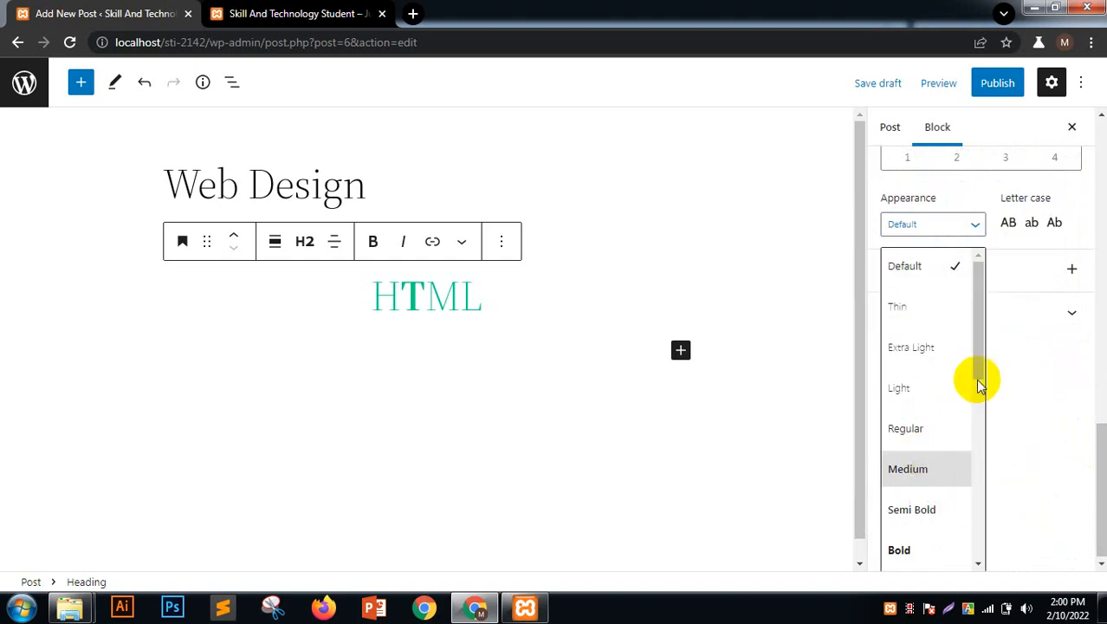
{"action": "mouse_move", "coordinate": [977, 299]}
{"action": "left_mouse_down"}
{"action": "mouse_move", "coordinate": [983, 395]}
{"action": "mouse_move", "coordinate": [986, 284]}
{"action": "left_mouse_up"}
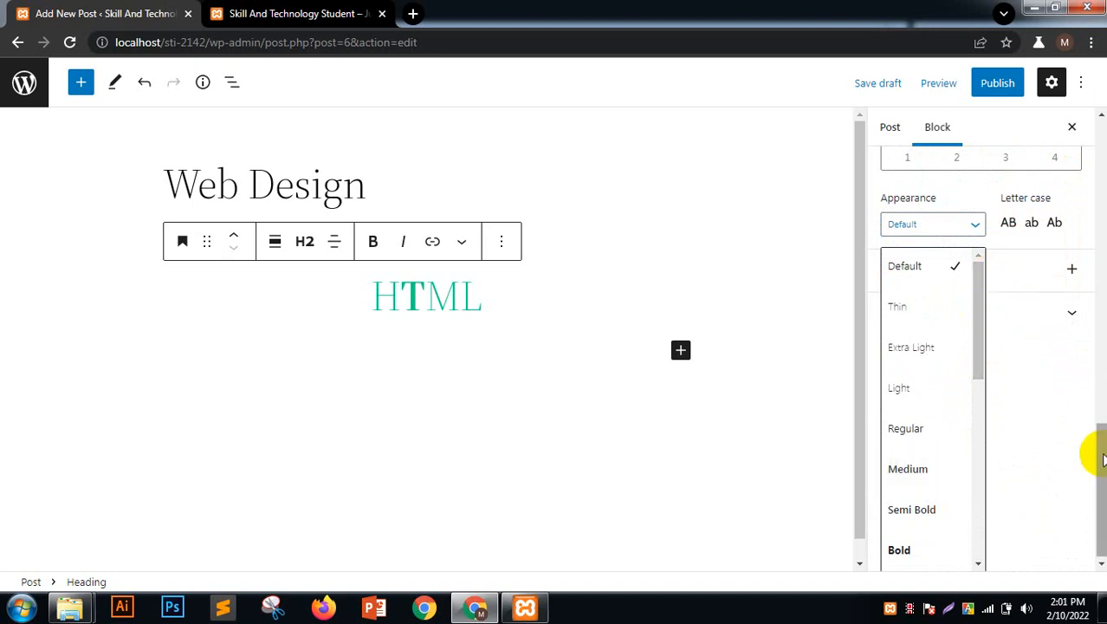
{"action": "scroll", "coordinate": [1095, 450], "scroll_direction": "up", "scroll_amount": 3}
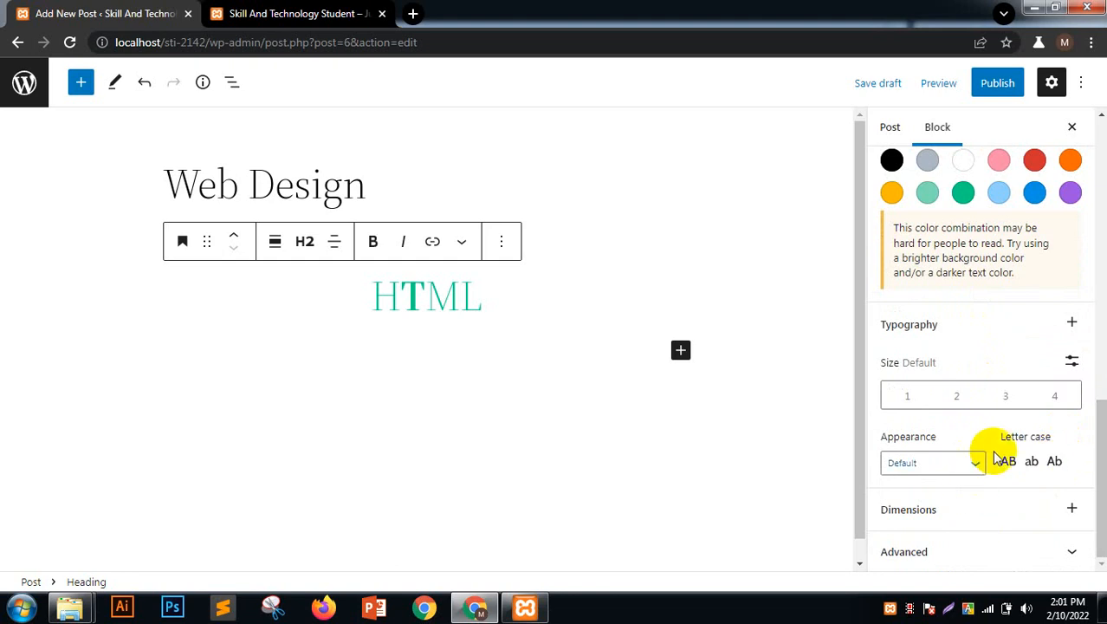
{"action": "left_click", "coordinate": [1072, 362]}
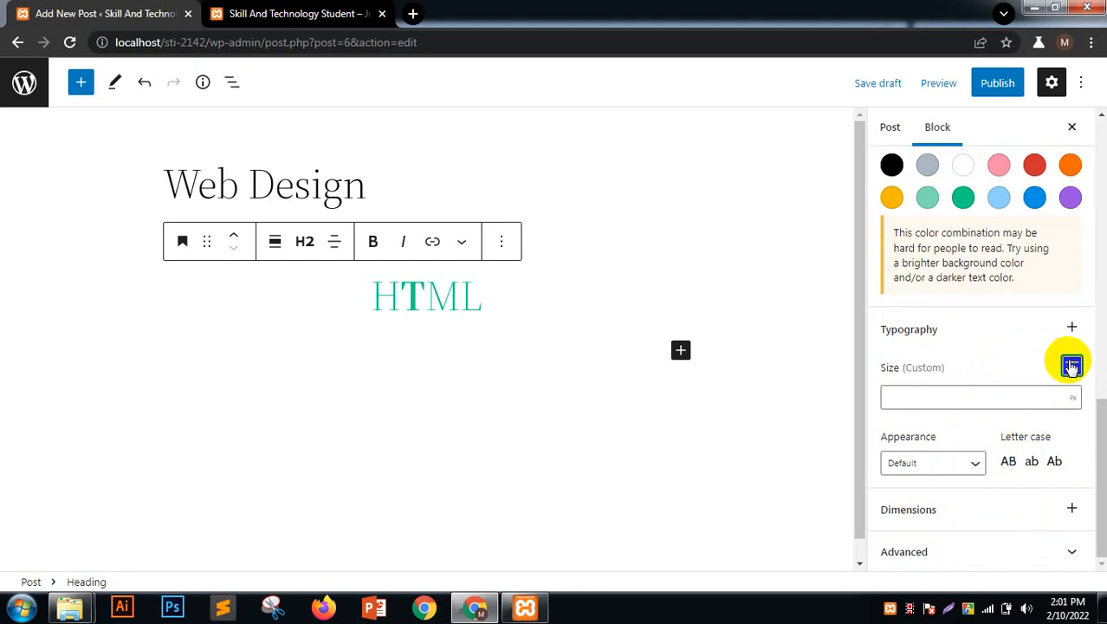
{"action": "left_click", "coordinate": [1071, 366]}
{"action": "left_click", "coordinate": [1071, 365]}
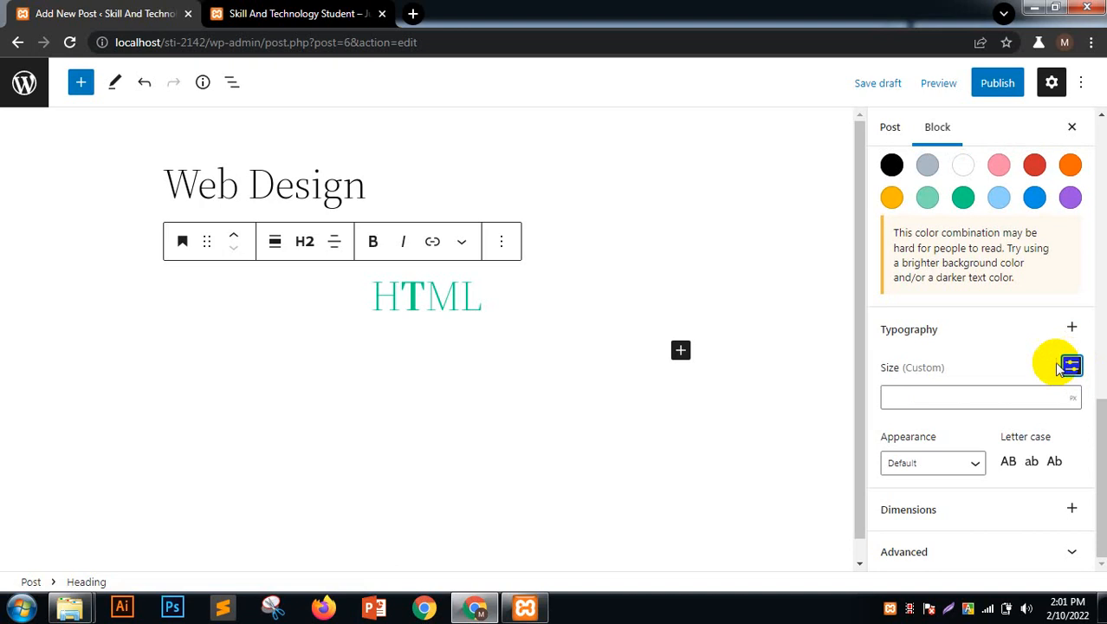
{"action": "left_click", "coordinate": [974, 400]}
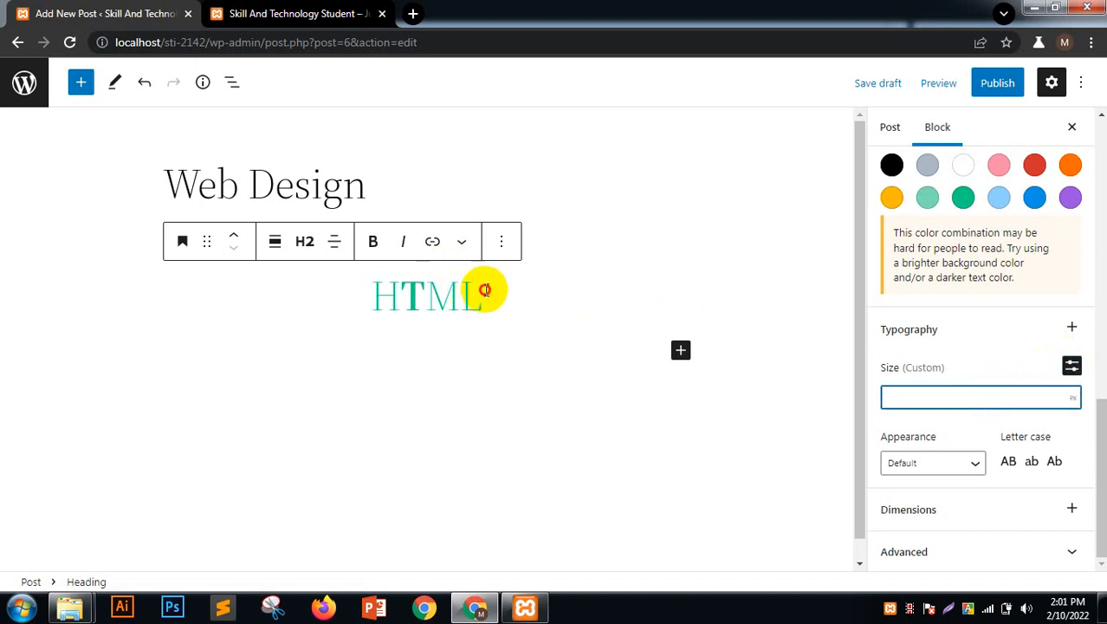
Give the HTML heading a custom 60 px size and close the settings sidebar
{"action": "left_click_drag", "start_coordinate": [485, 289], "coordinate": [367, 287]}
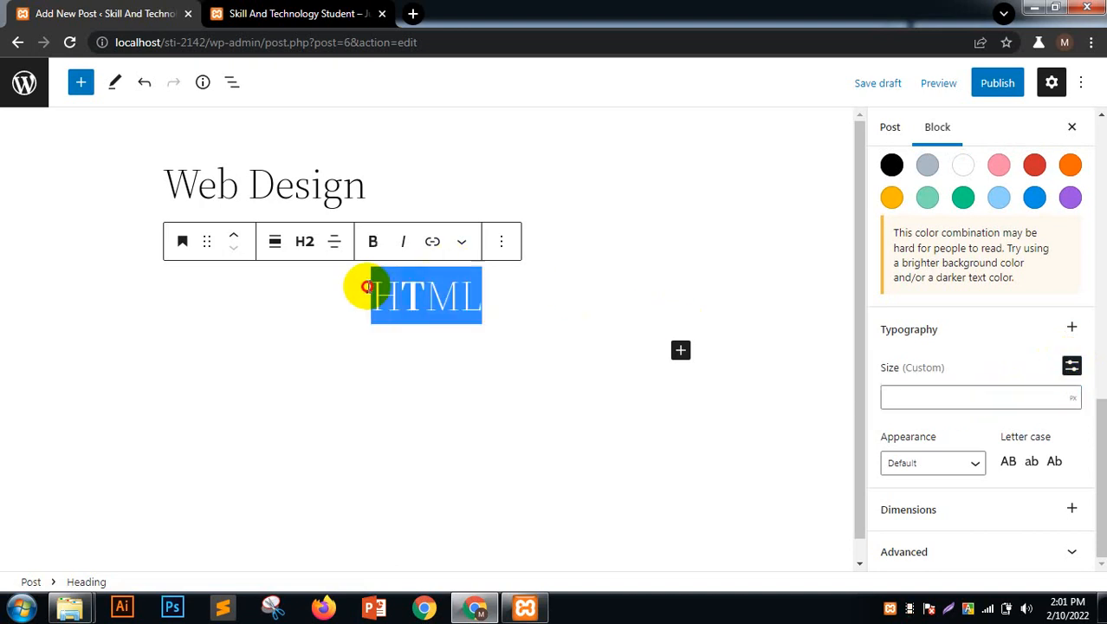
{"action": "left_click", "coordinate": [893, 394]}
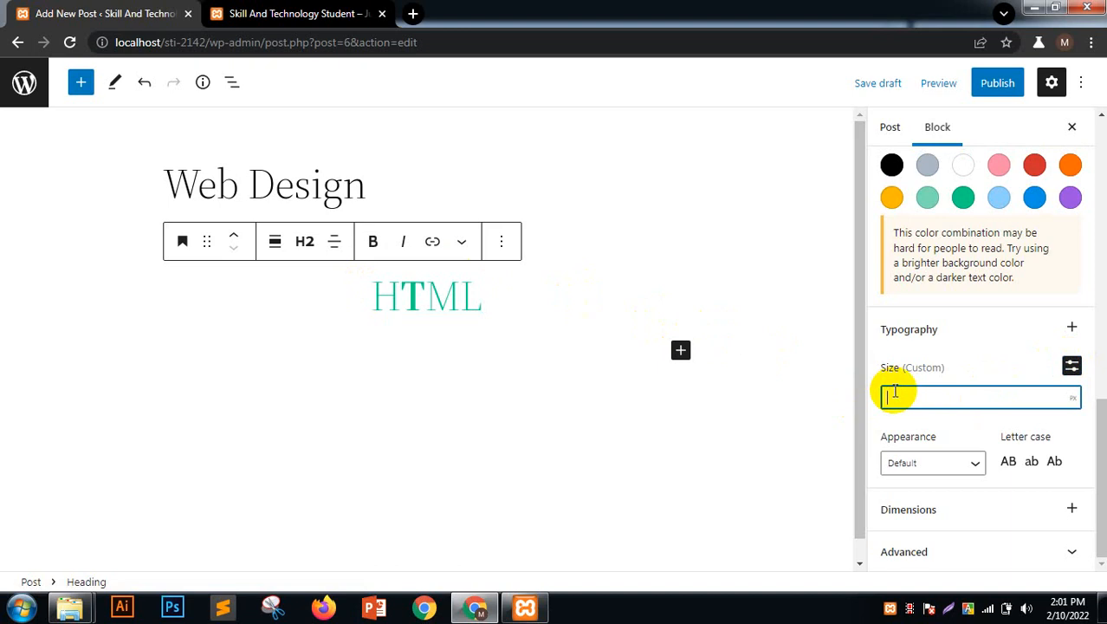
{"action": "type", "text": "40"}
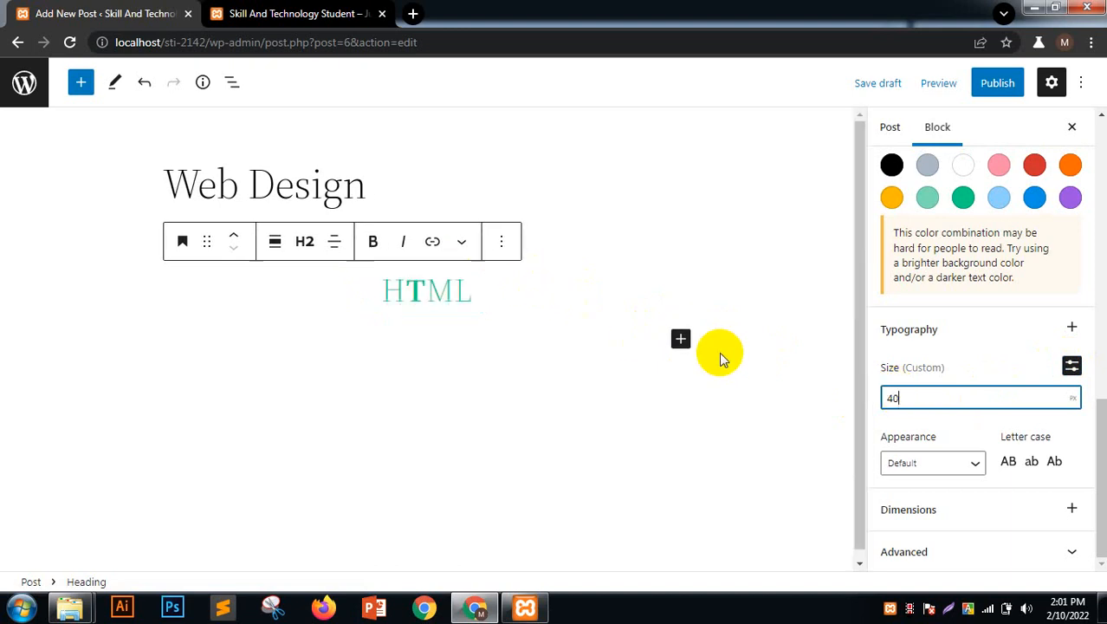
{"action": "key", "text": "BackSpace"}
{"action": "key", "text": "BackSpace"}
{"action": "type", "text": "60"}
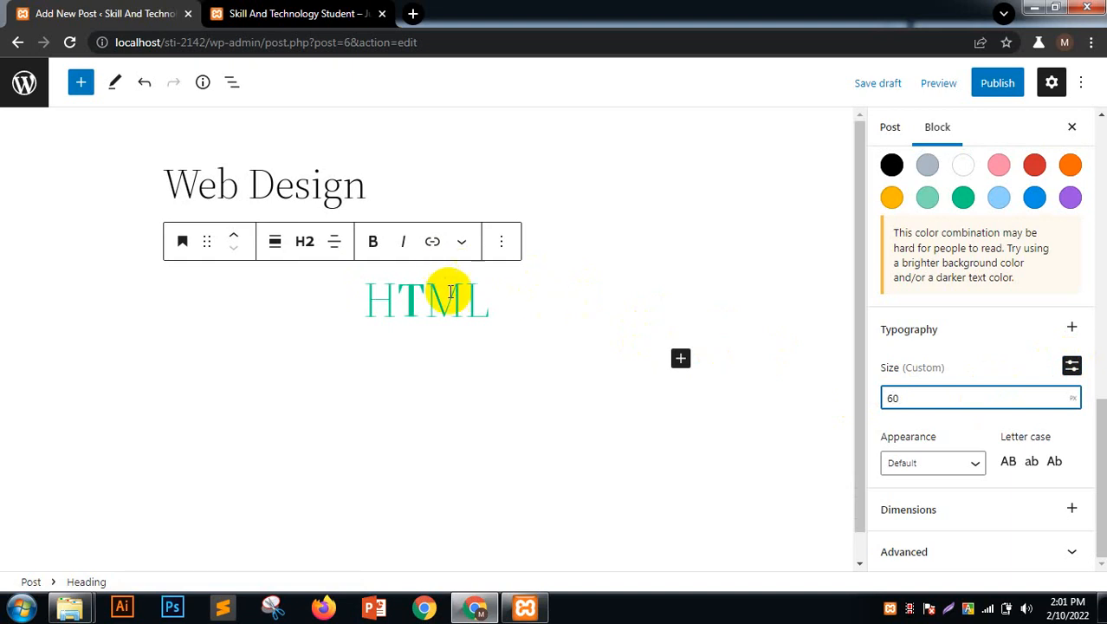
{"action": "double_click", "coordinate": [483, 292]}
{"action": "left_click", "coordinate": [483, 293]}
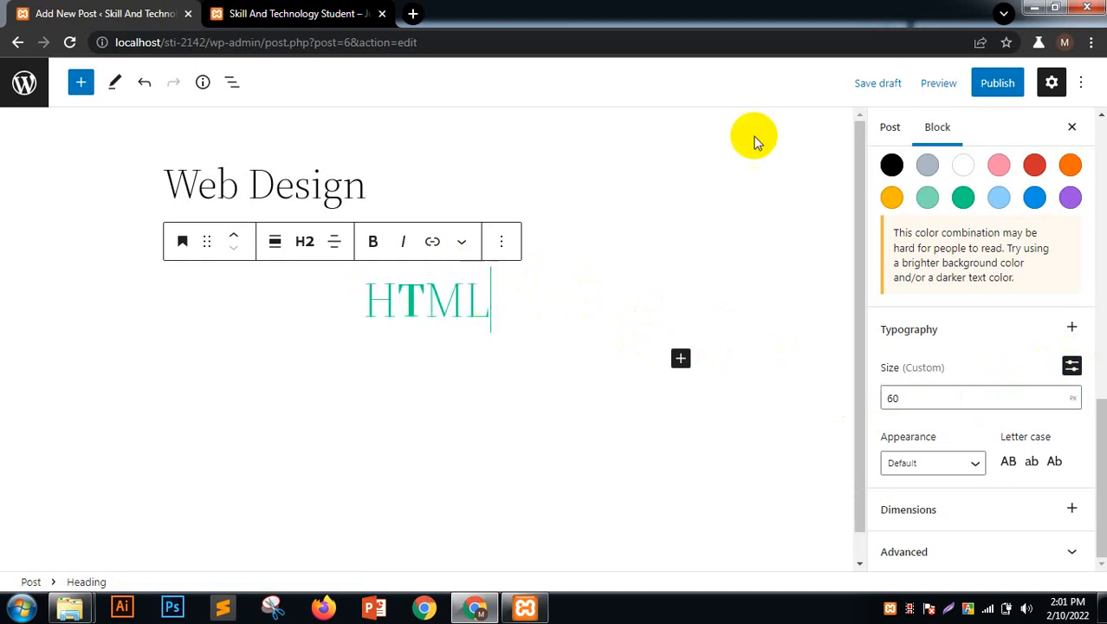
{"action": "left_click", "coordinate": [1072, 127]}
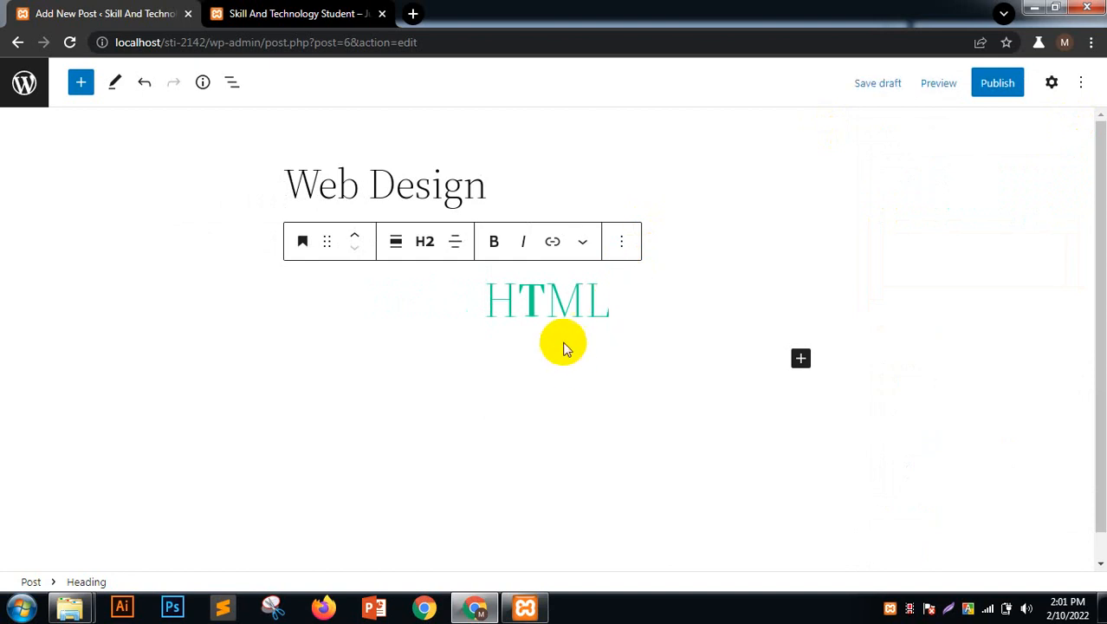
{"action": "left_click_drag", "start_coordinate": [608, 303], "coordinate": [494, 299]}
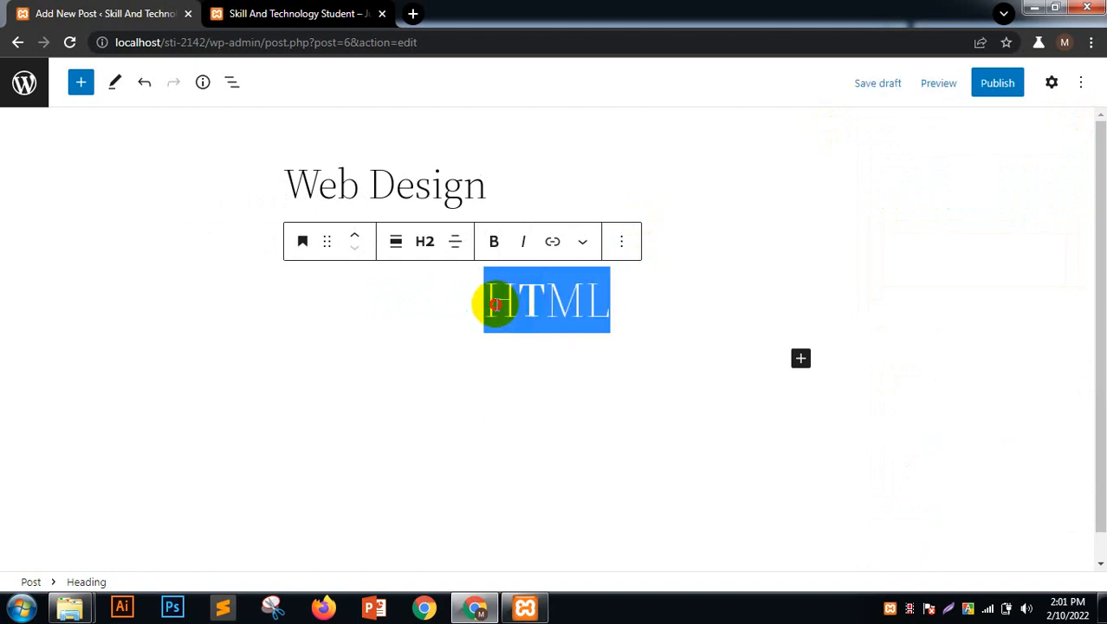
Link the HTML heading to the html.com address and bring back the settings sidebar
{"action": "left_click", "coordinate": [554, 241]}
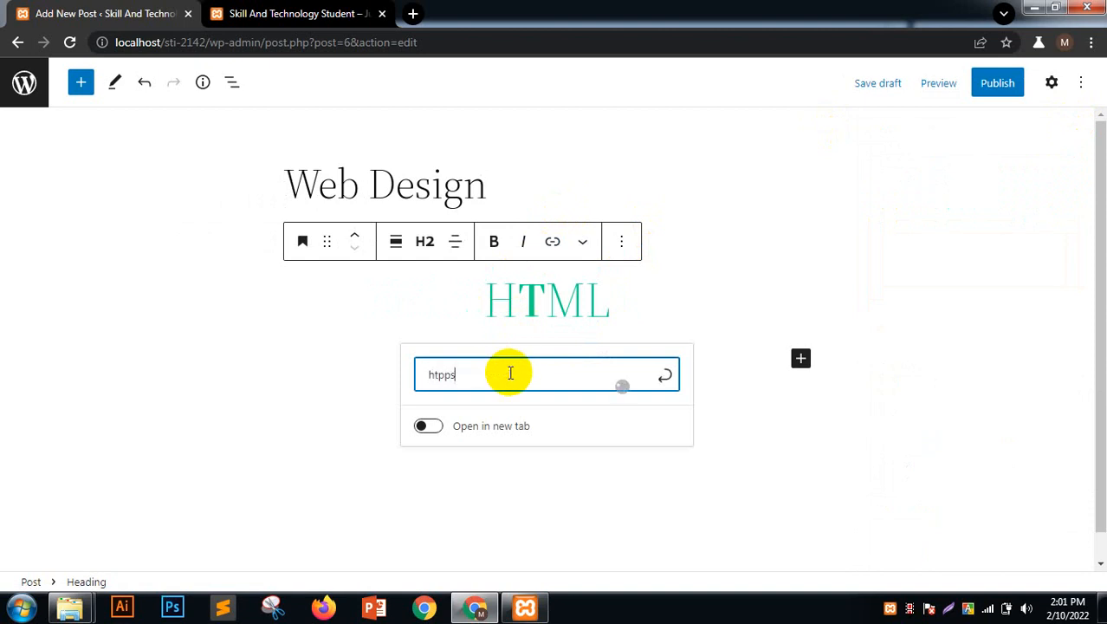
{"action": "type", "text": "https://html.com/"}
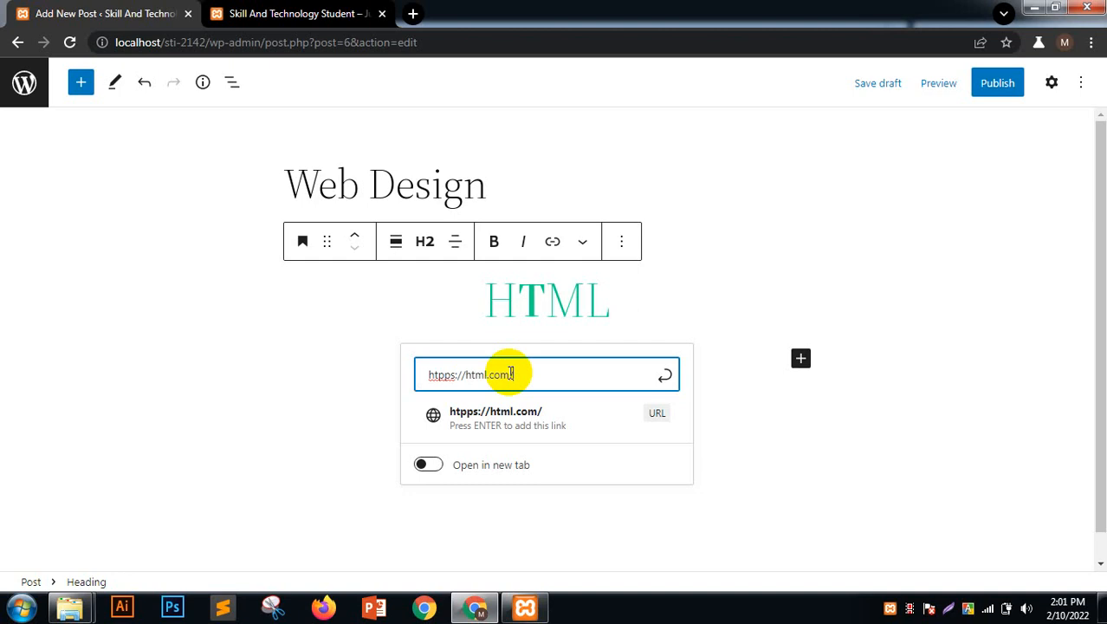
{"action": "left_click", "coordinate": [537, 413]}
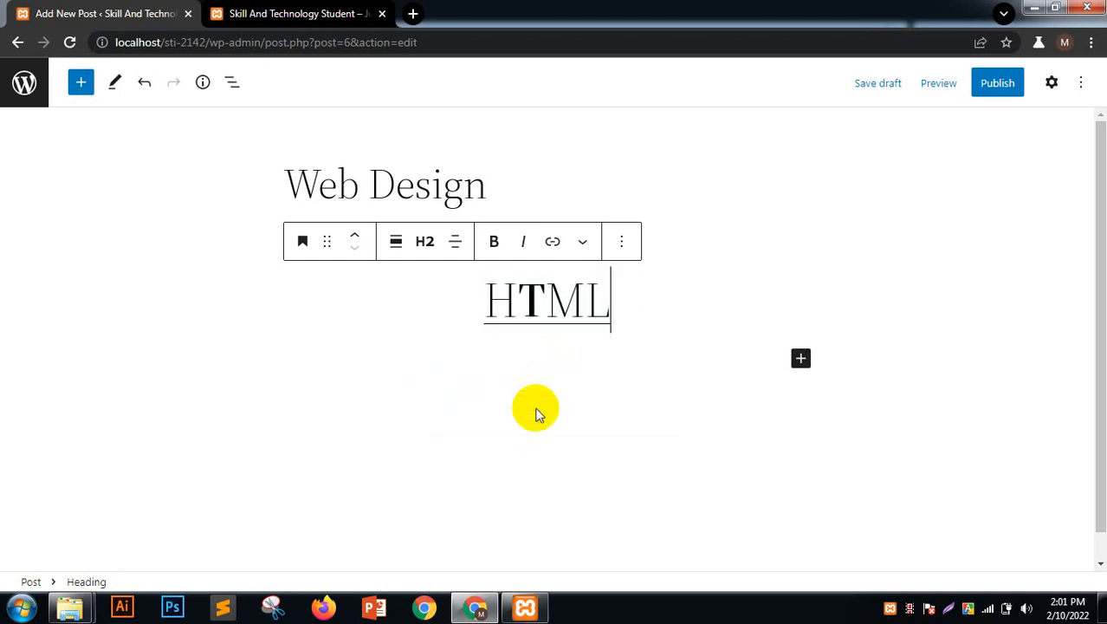
{"action": "left_click", "coordinate": [1053, 84]}
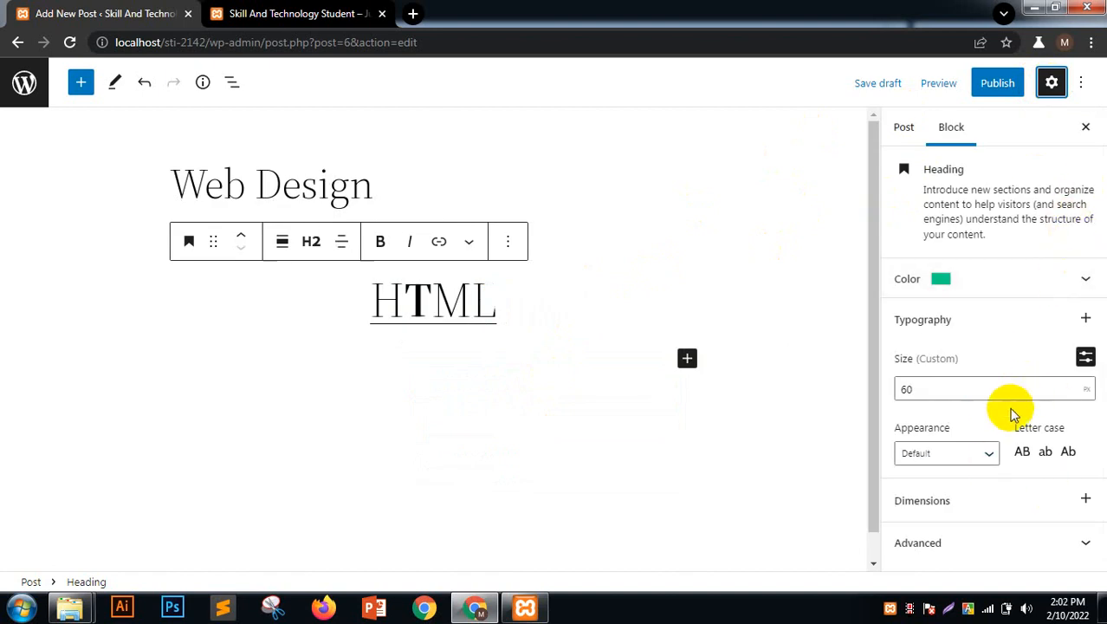
Set the HTML heading's link color to orange (#ff6900)
{"action": "left_click", "coordinate": [956, 277]}
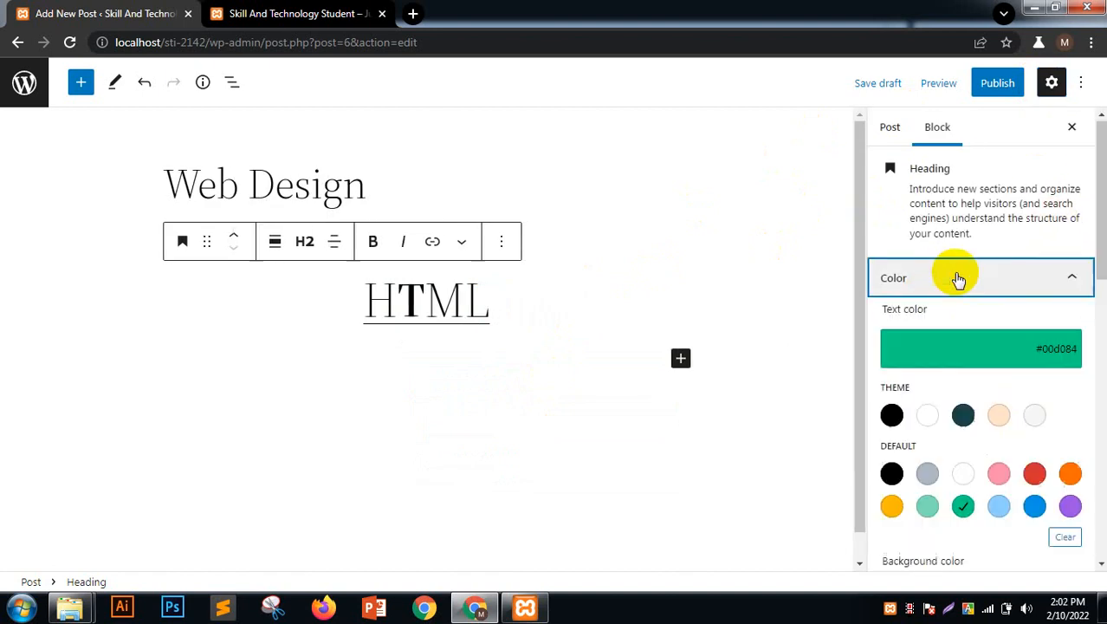
{"action": "scroll", "coordinate": [1099, 305], "scroll_direction": "down", "scroll_amount": 2}
{"action": "left_click_drag", "start_coordinate": [1098, 305], "coordinate": [1098, 414]}
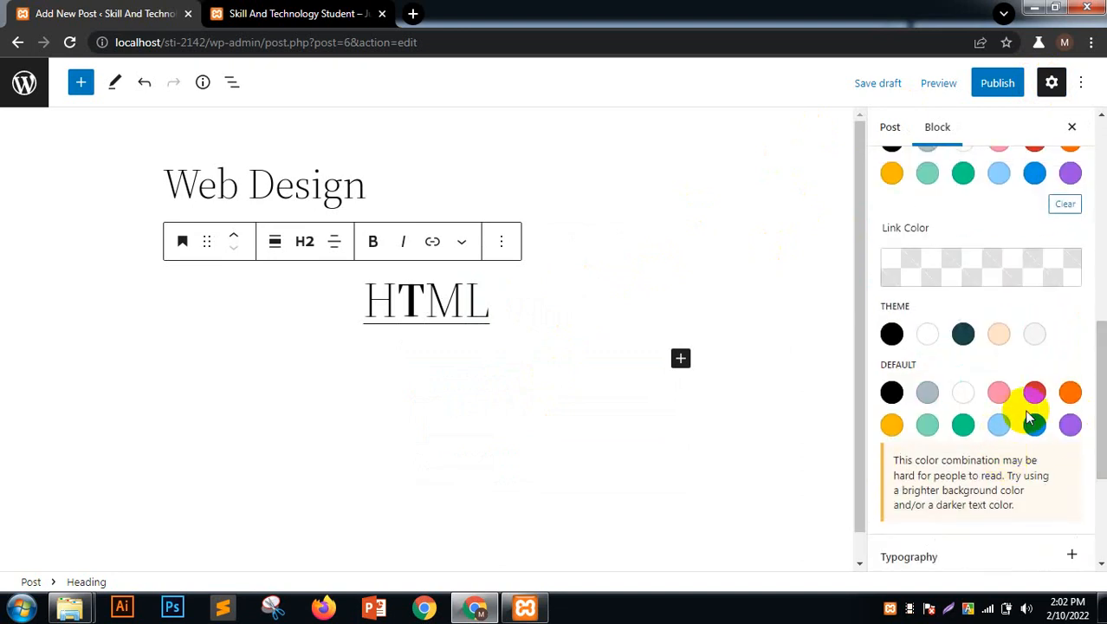
{"action": "left_click", "coordinate": [1071, 394]}
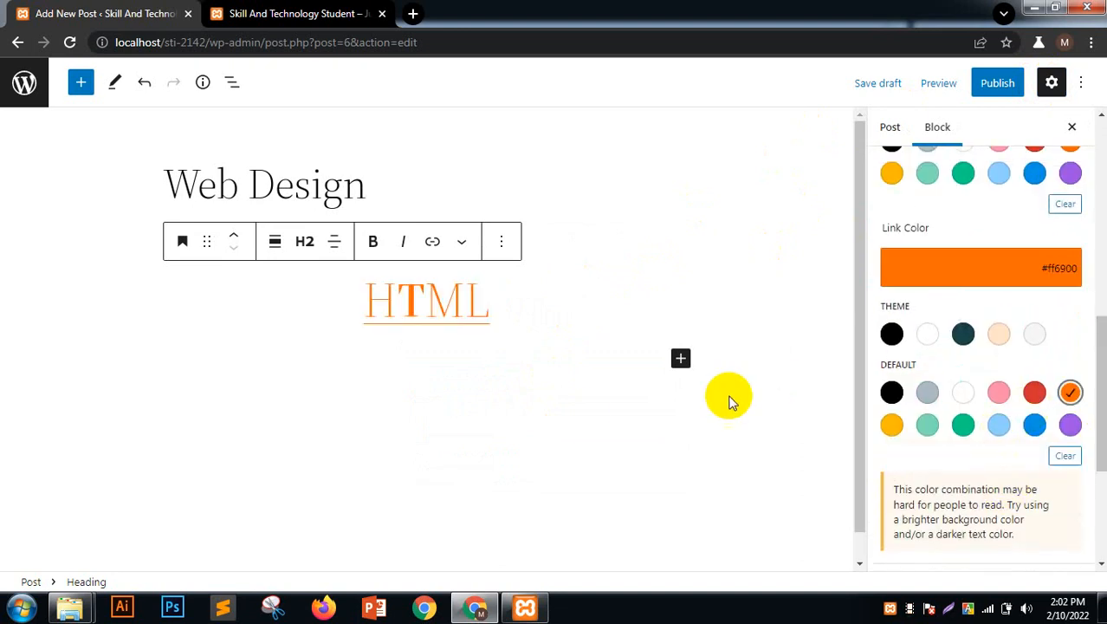
Check the HTML link, add an empty paragraph below it, and return to the title
{"action": "left_click", "coordinate": [463, 322]}
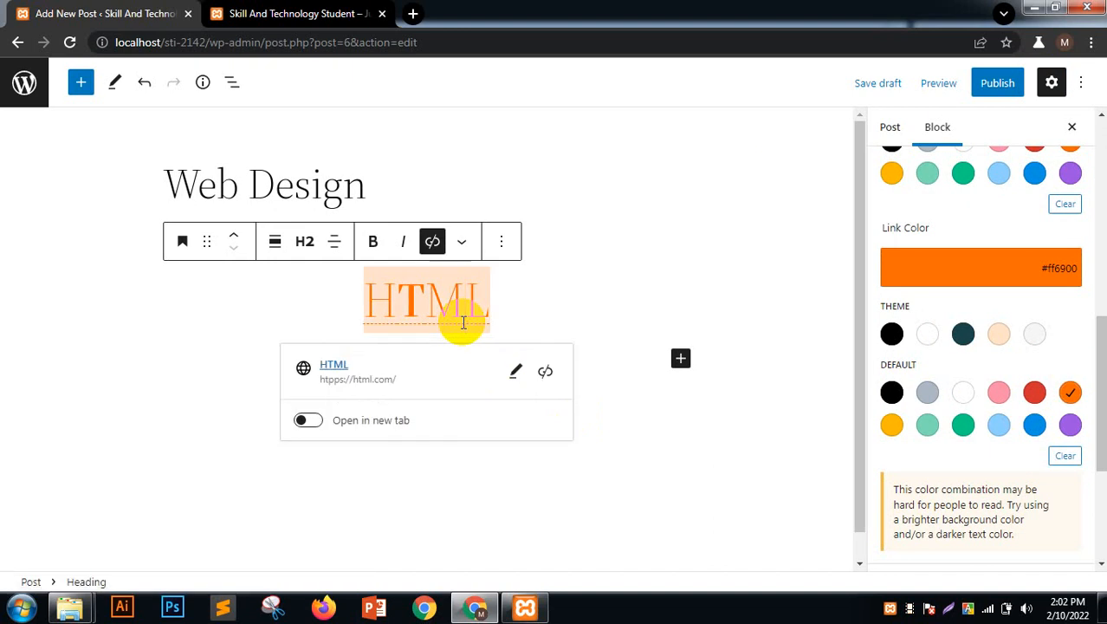
{"action": "left_click", "coordinate": [488, 555]}
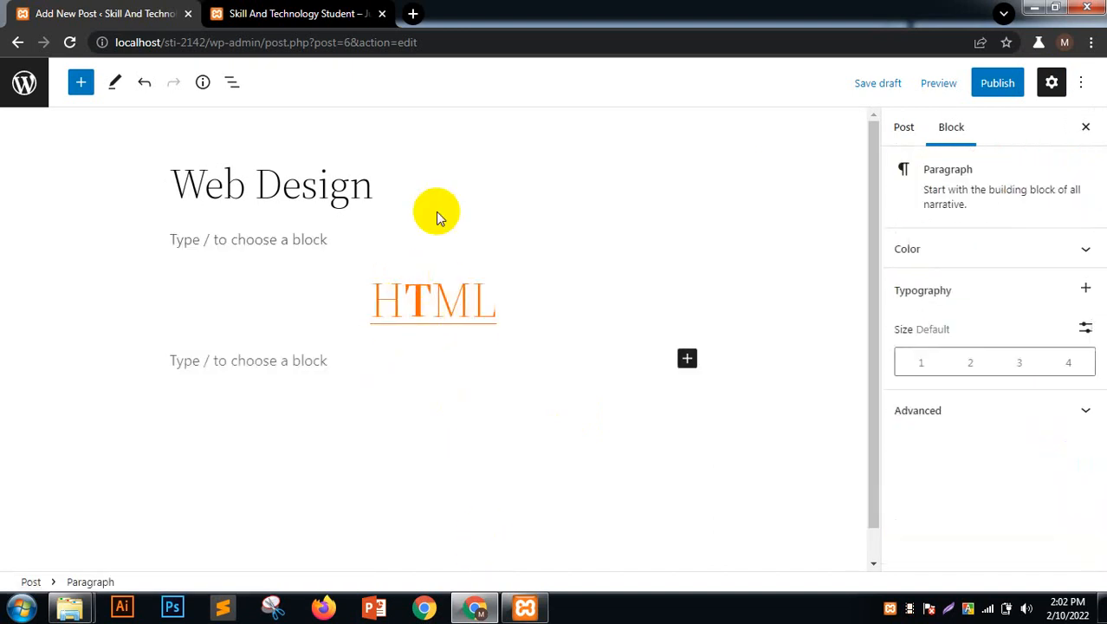
{"action": "left_click", "coordinate": [432, 179]}
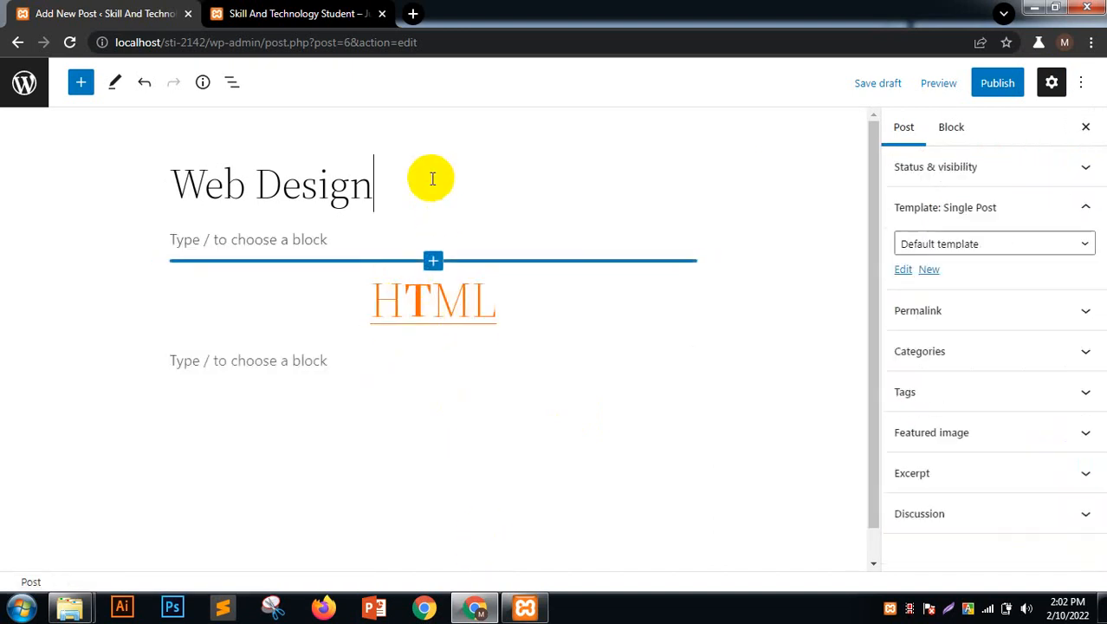
Insert a Paragraph block below the HTML heading, then view the site's front-end tab
{"action": "left_click", "coordinate": [514, 308]}
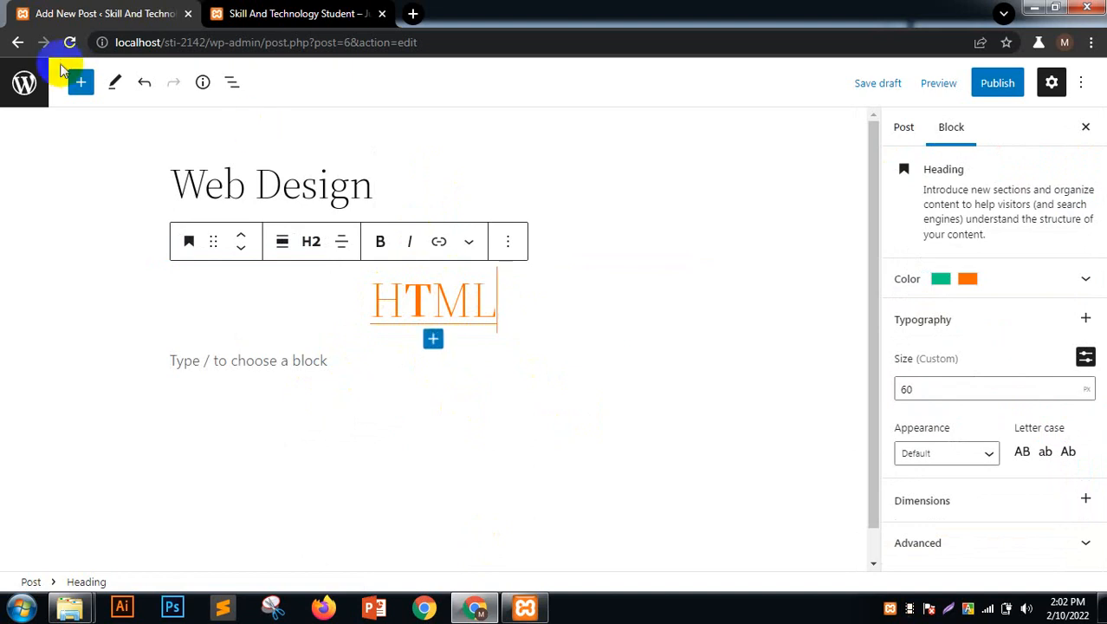
{"action": "left_click", "coordinate": [84, 83]}
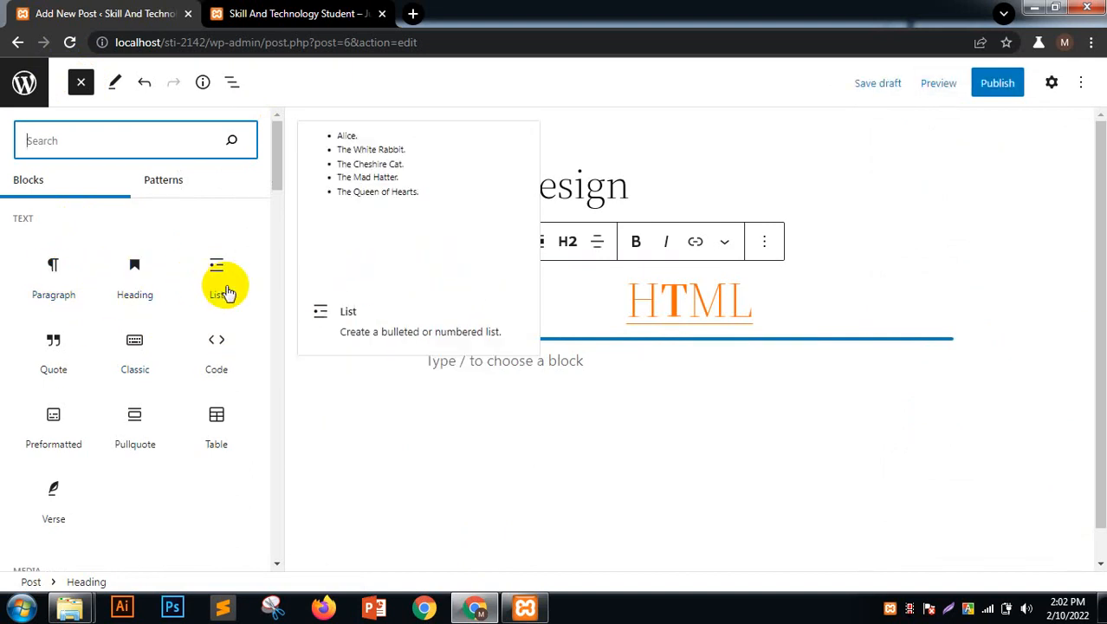
{"action": "left_click", "coordinate": [59, 288]}
{"action": "left_click_drag", "start_coordinate": [59, 288], "coordinate": [489, 334]}
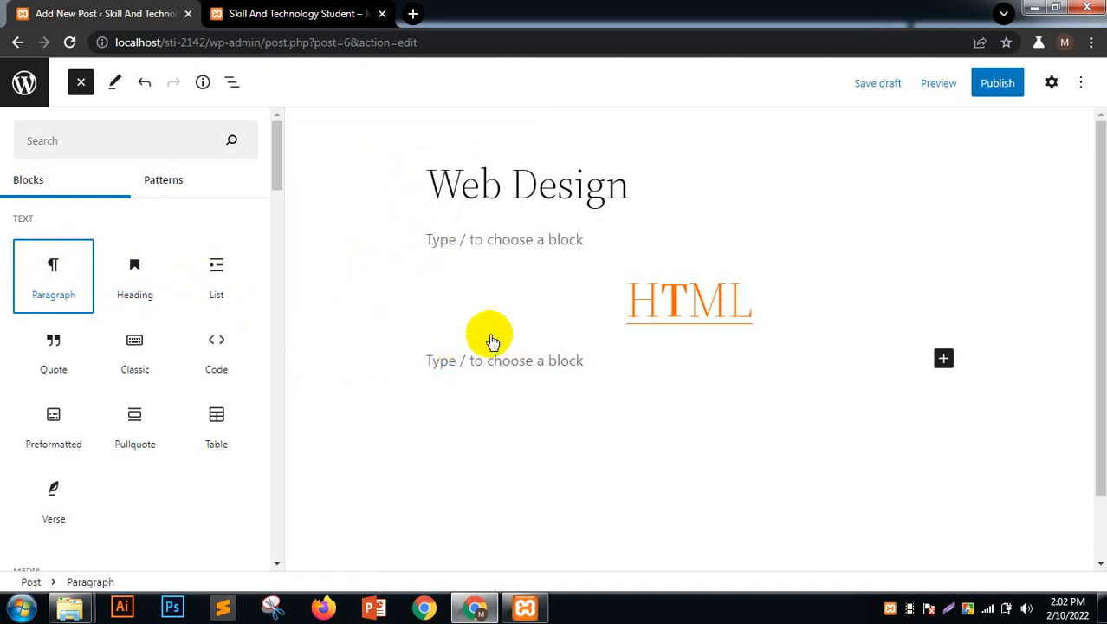
{"action": "left_click", "coordinate": [508, 357]}
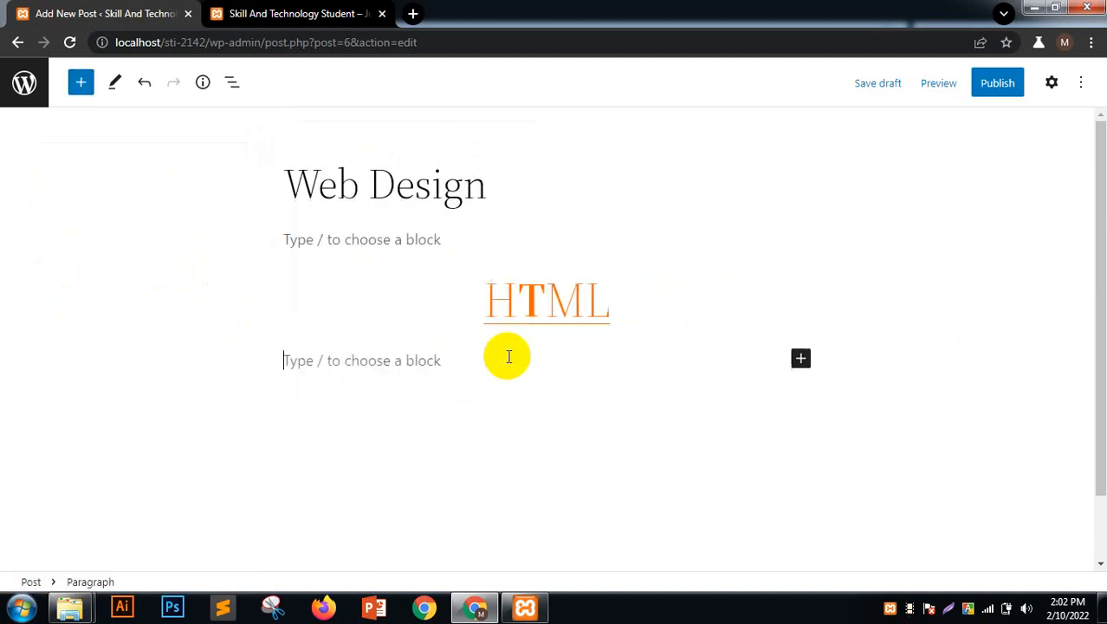
{"action": "left_click", "coordinate": [338, 11]}
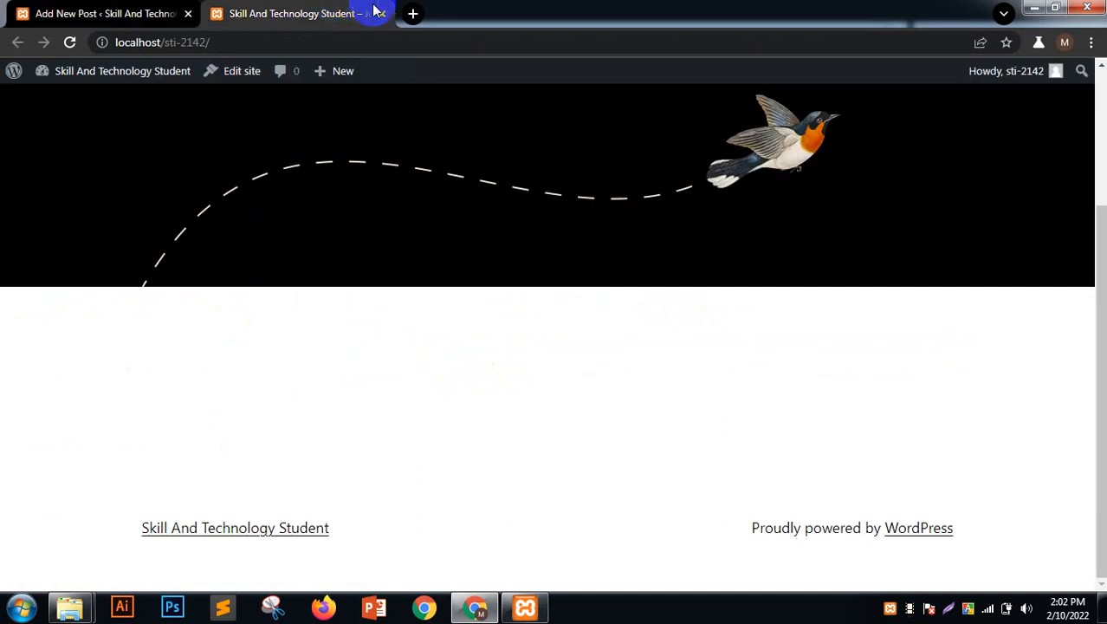
Search 'lorem ipsum' and copy the first Lorem Ipsum paragraph from lipsum.com
{"action": "left_click", "coordinate": [412, 13]}
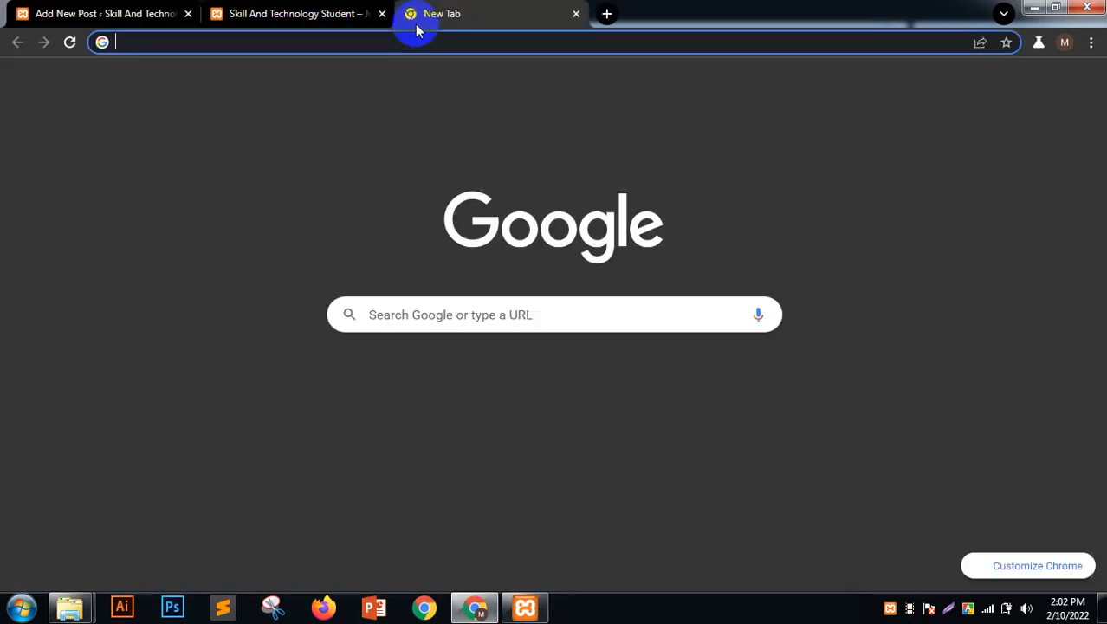
{"action": "type", "text": "lorem ipsum"}
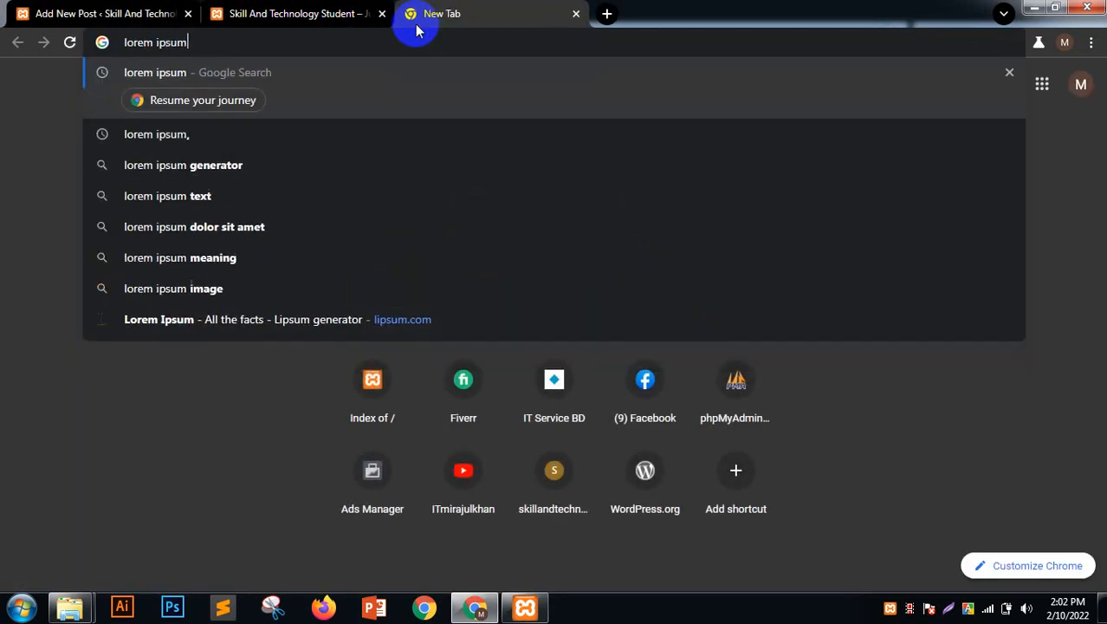
{"action": "key", "text": "Return"}
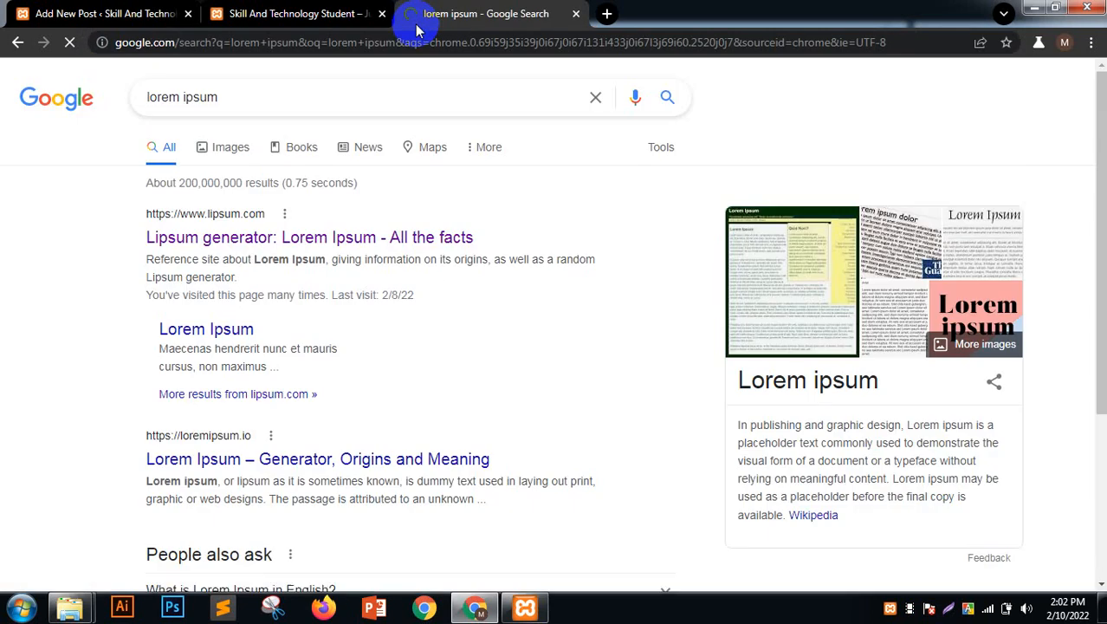
{"action": "left_click", "coordinate": [273, 239]}
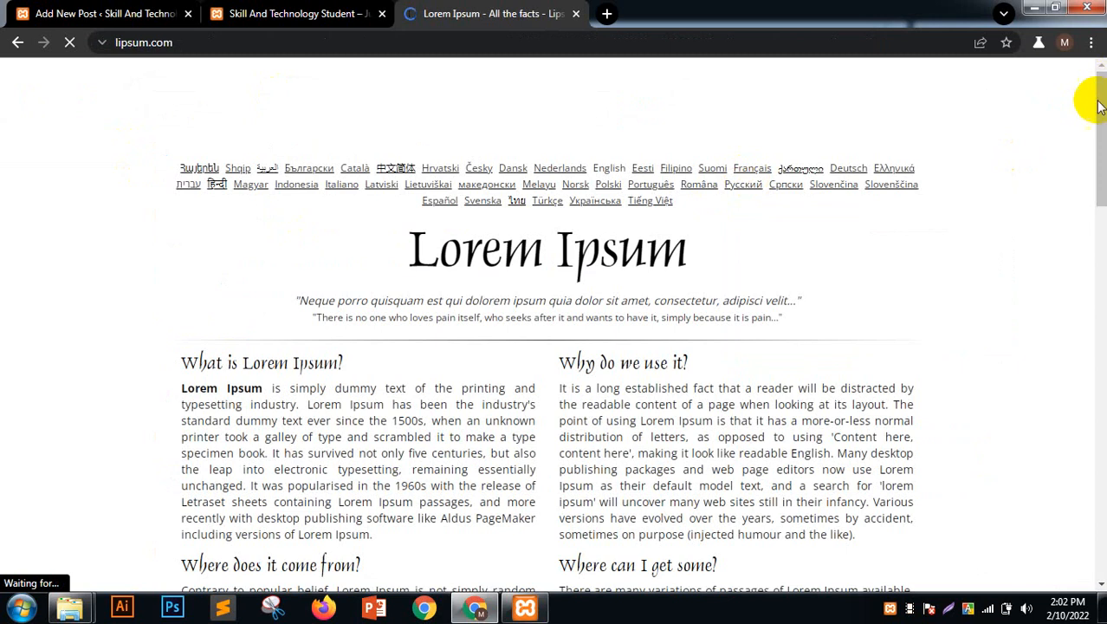
{"action": "left_click_drag", "start_coordinate": [1101, 98], "coordinate": [1096, 160]}
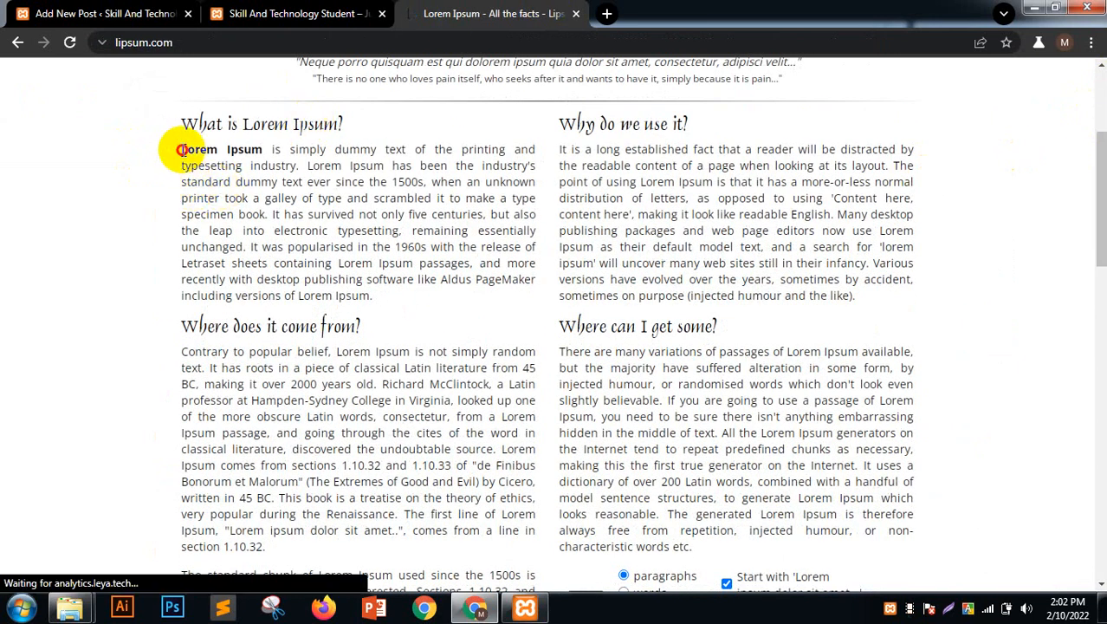
{"action": "left_click_drag", "start_coordinate": [179, 150], "coordinate": [375, 296]}
{"action": "key", "text": "ctrl+c"}
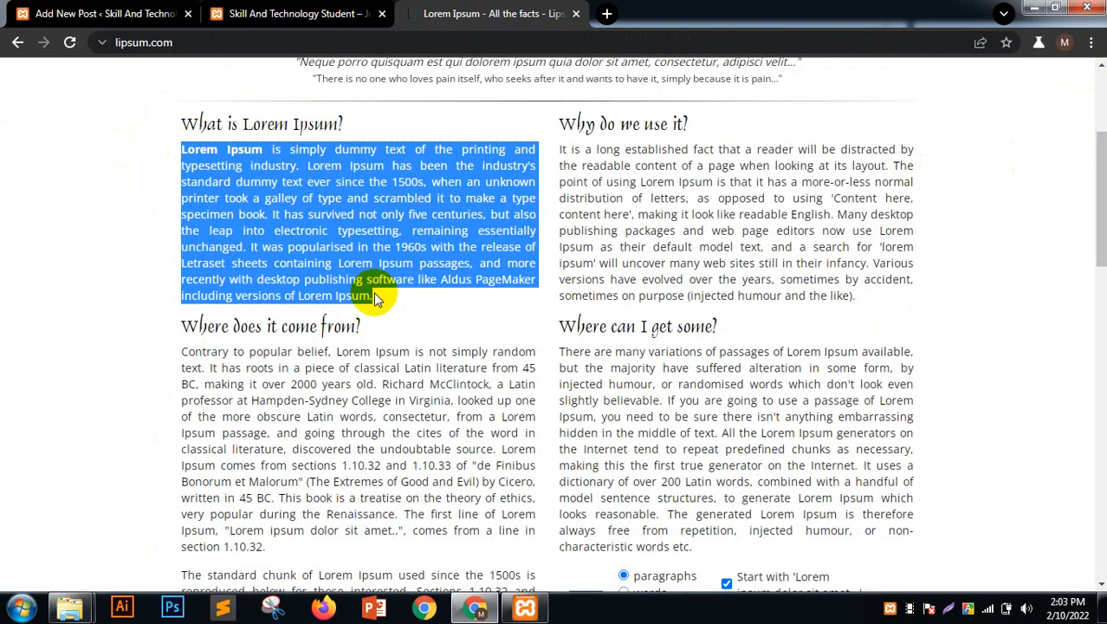
Paste the Lorem Ipsum paragraph into the post below the HTML heading
{"action": "left_click", "coordinate": [347, 12]}
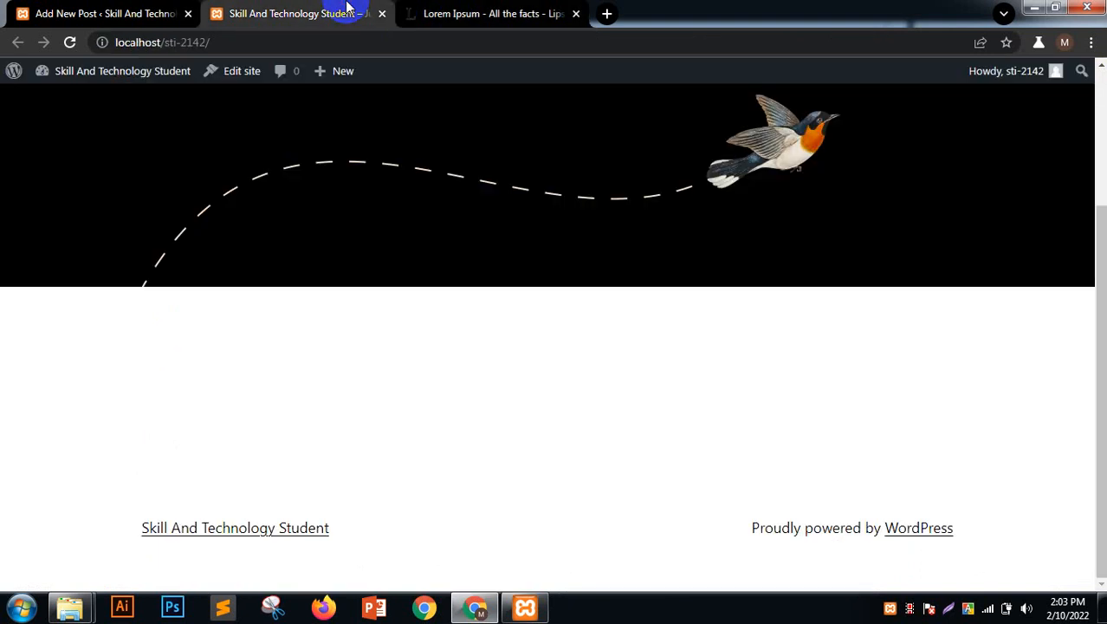
{"action": "left_click", "coordinate": [68, 8]}
{"action": "key", "text": "ctrl+v"}
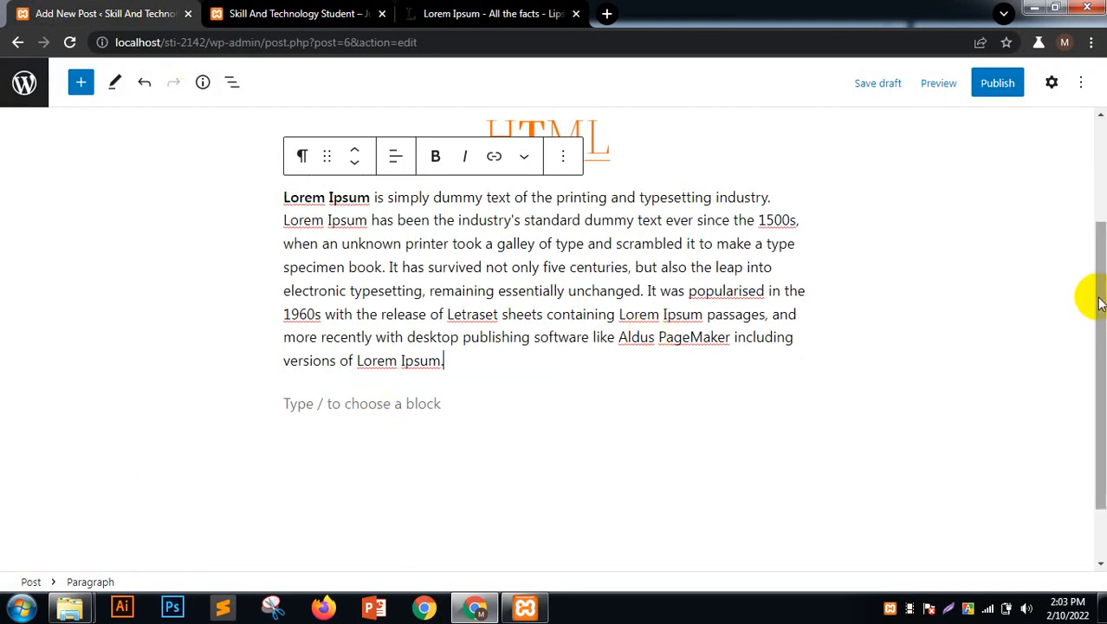
Make the Lorem Ipsum text from 'dummy' through 'scrambled' bold italic
{"action": "left_click_drag", "start_coordinate": [1098, 299], "coordinate": [1093, 218]}
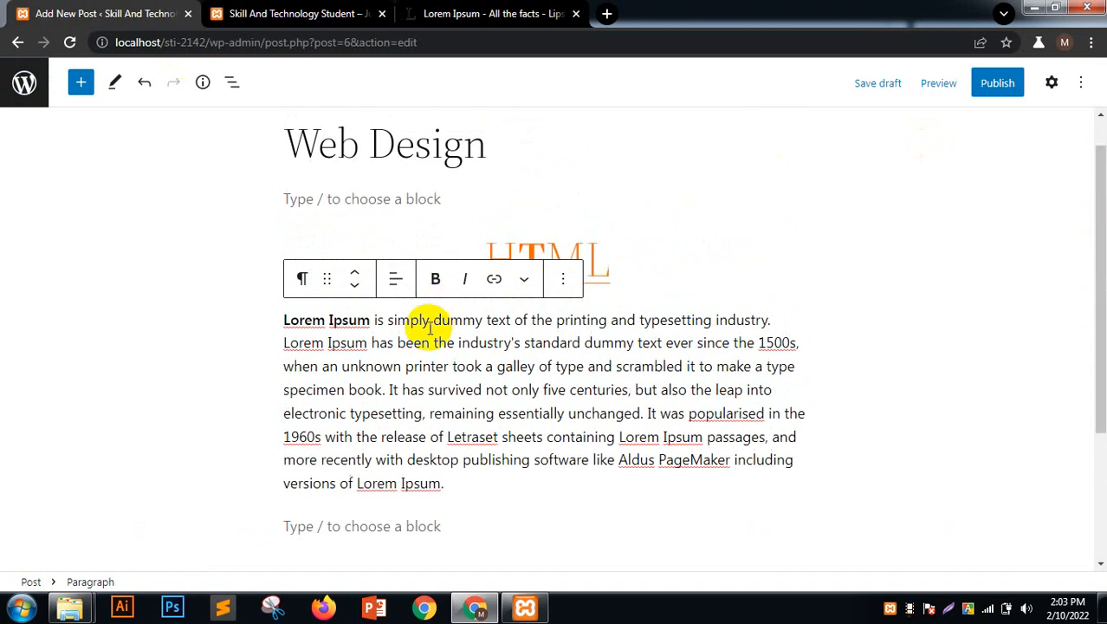
{"action": "left_click_drag", "start_coordinate": [433, 319], "coordinate": [683, 365]}
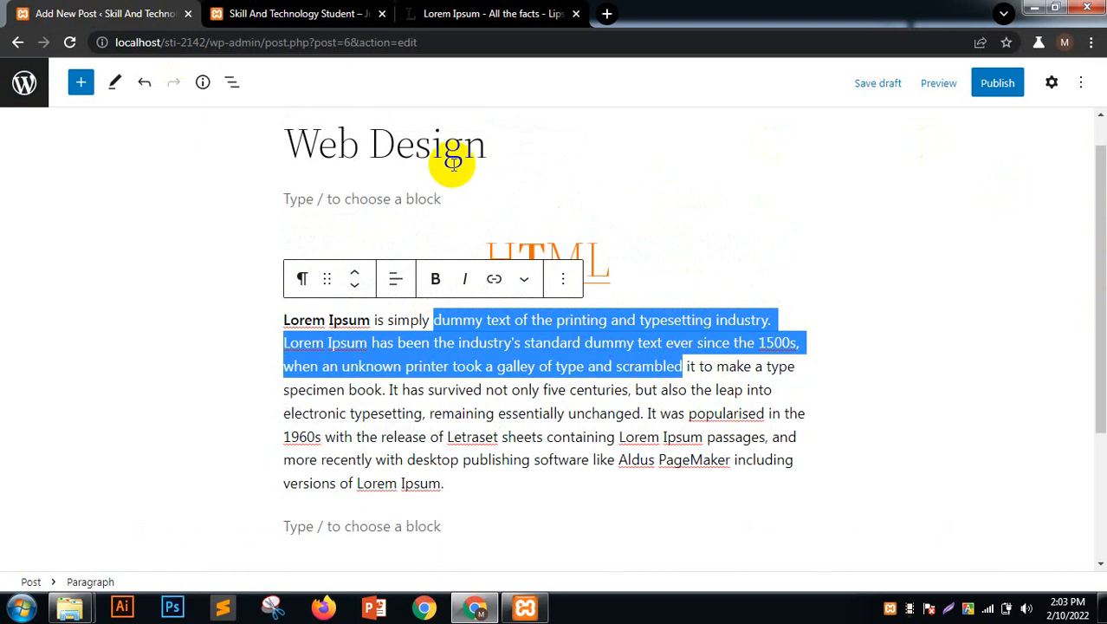
{"action": "left_click", "coordinate": [435, 279]}
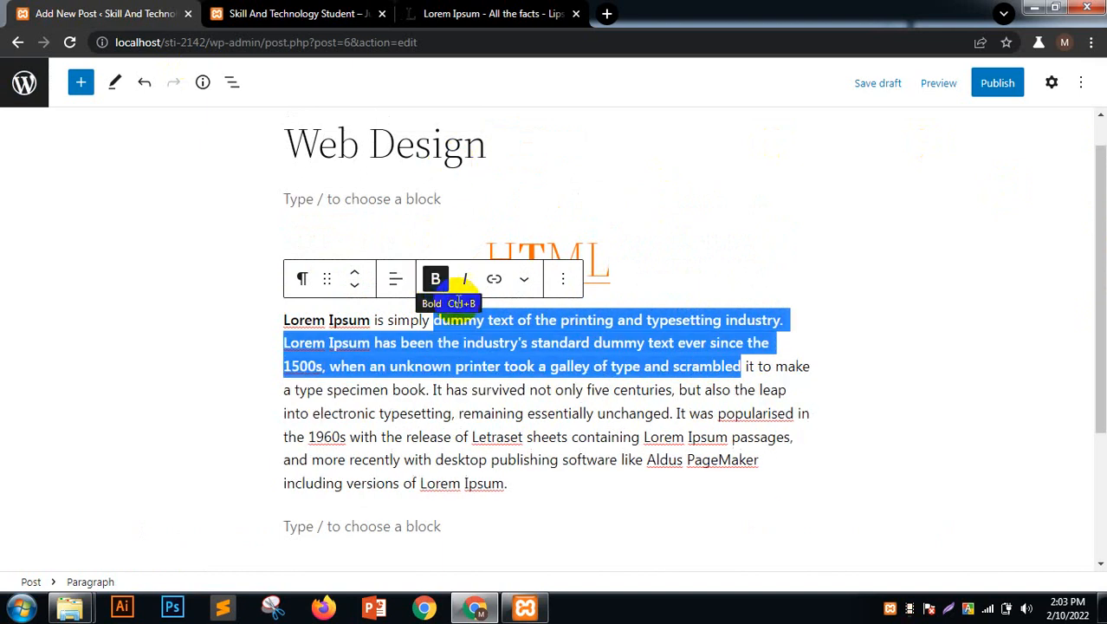
{"action": "left_click", "coordinate": [467, 281]}
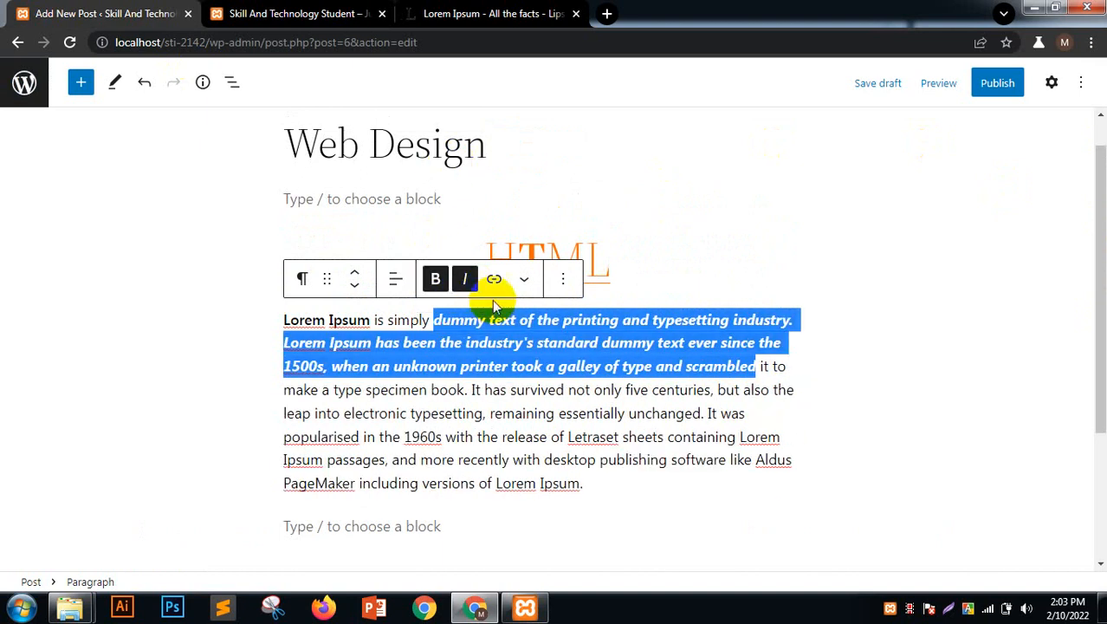
Right-align the Lorem Ipsum paragraph
{"action": "left_click", "coordinate": [494, 281]}
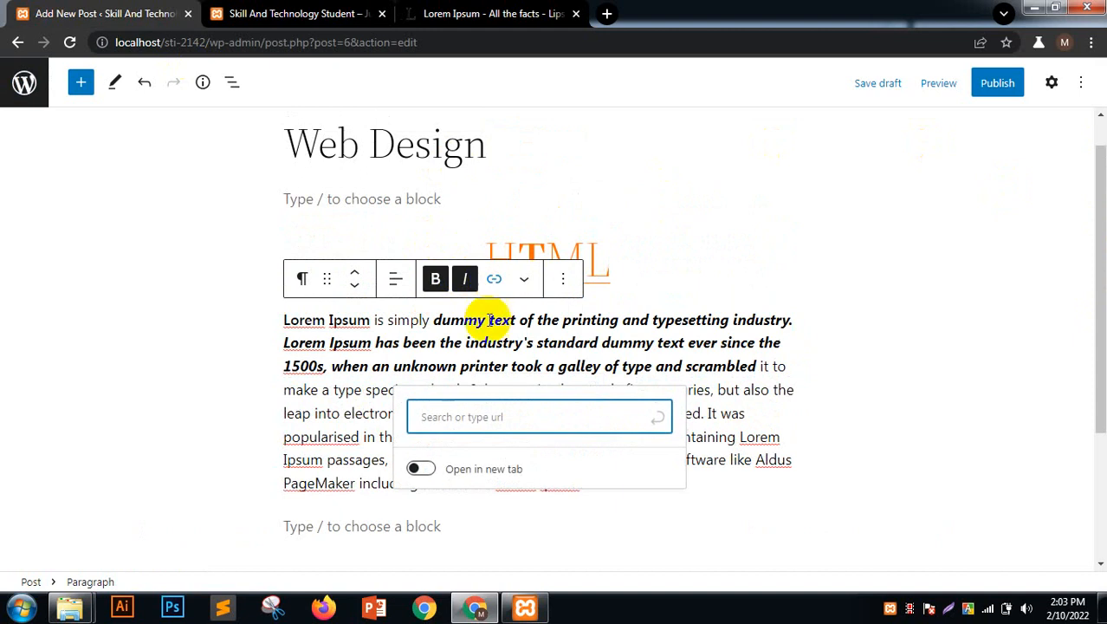
{"action": "left_click", "coordinate": [390, 280]}
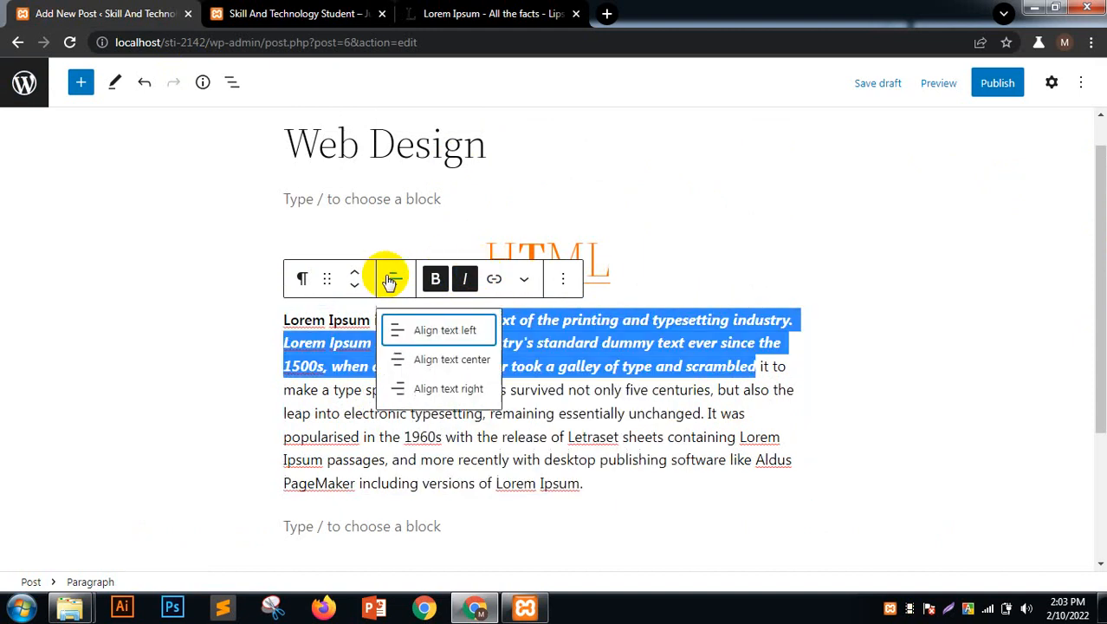
{"action": "left_click", "coordinate": [465, 387]}
{"action": "left_click", "coordinate": [638, 390]}
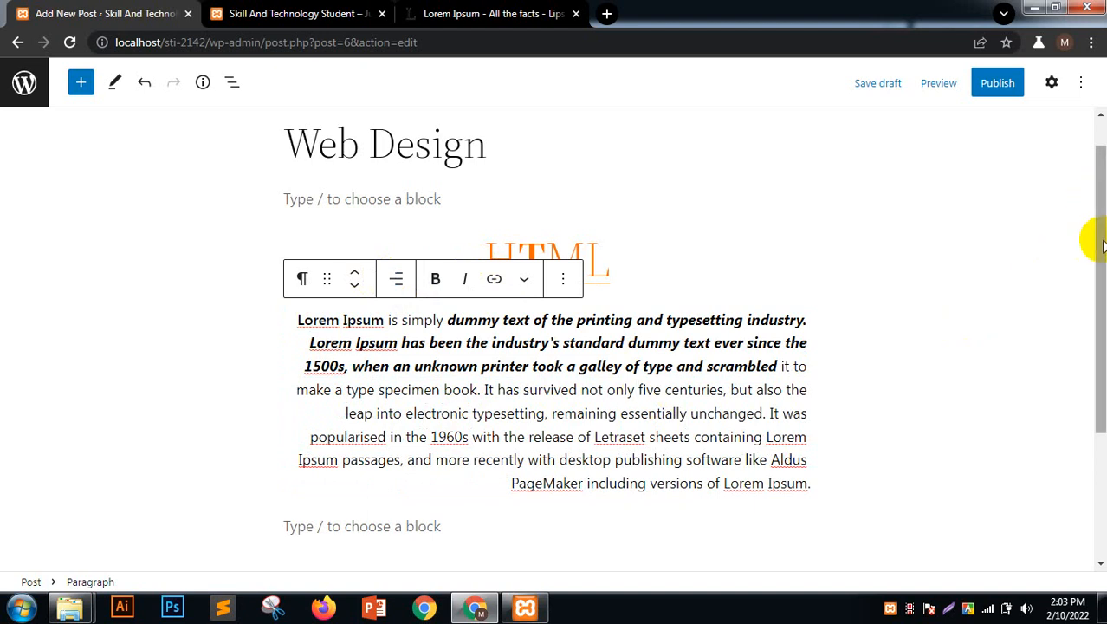
{"action": "left_click_drag", "start_coordinate": [1090, 197], "coordinate": [1090, 235]}
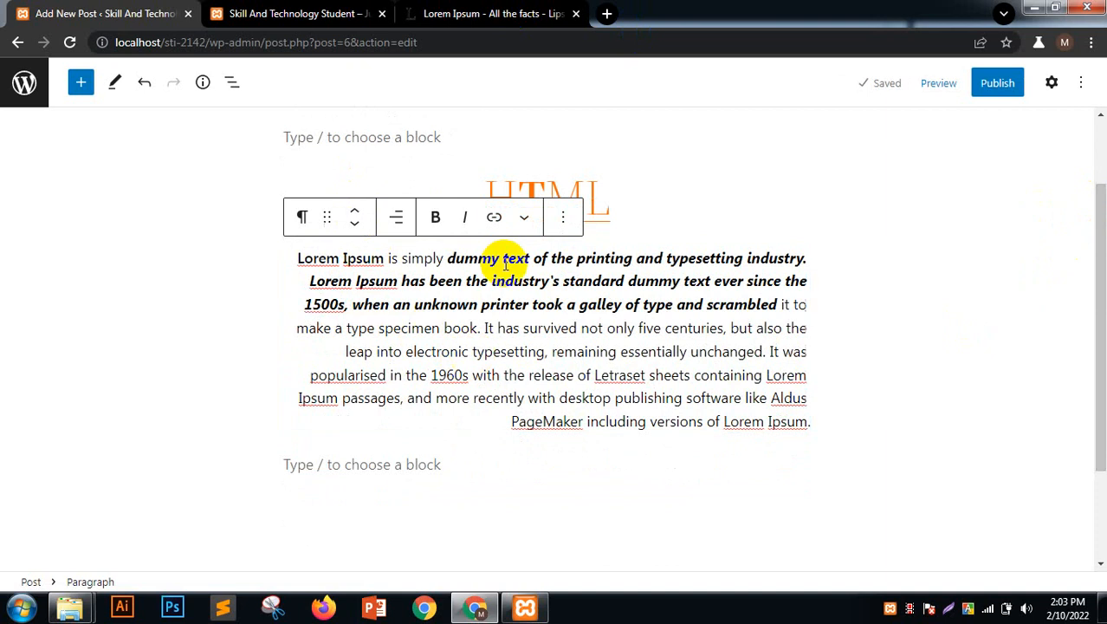
{"action": "left_click", "coordinate": [355, 216]}
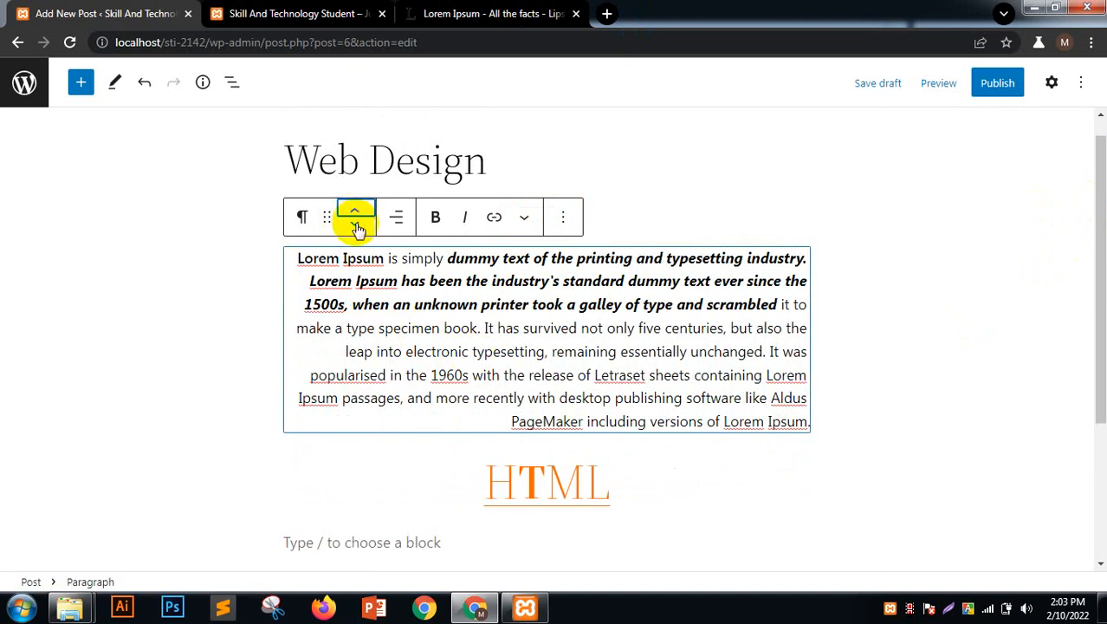
{"action": "left_click", "coordinate": [355, 225]}
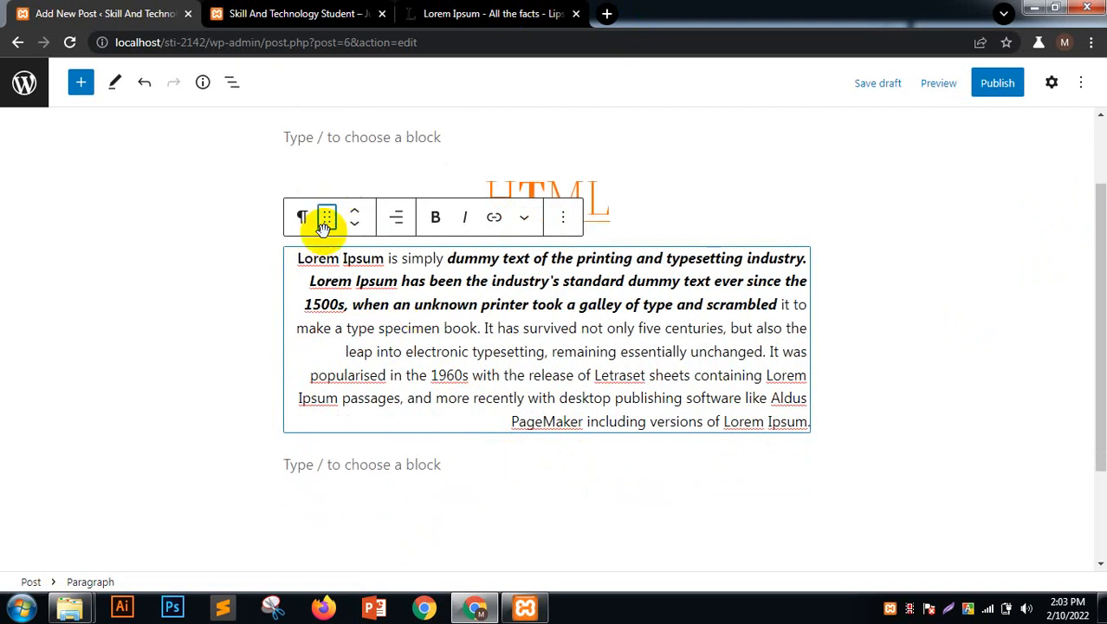
{"action": "left_click_drag", "start_coordinate": [327, 218], "coordinate": [460, 218]}
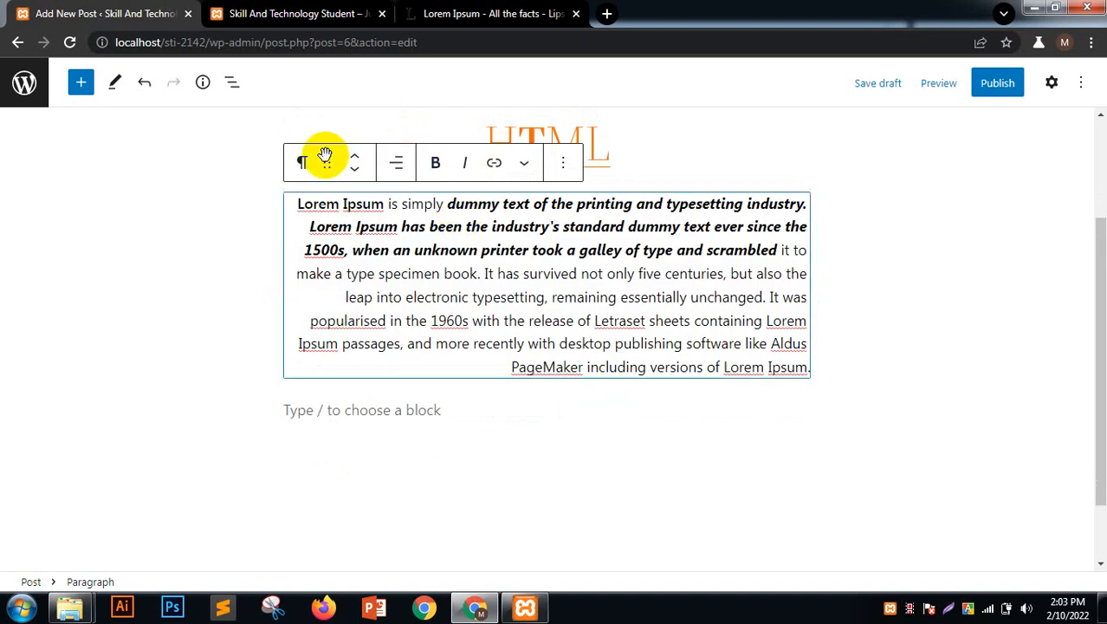
{"action": "left_click", "coordinate": [297, 165]}
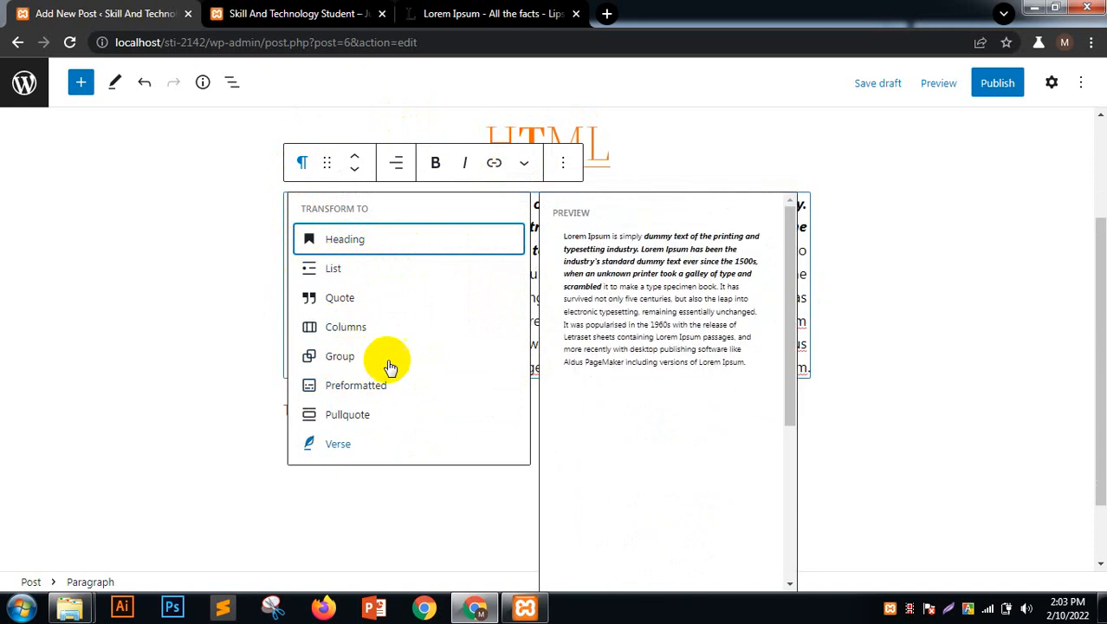
{"action": "left_click", "coordinate": [197, 301]}
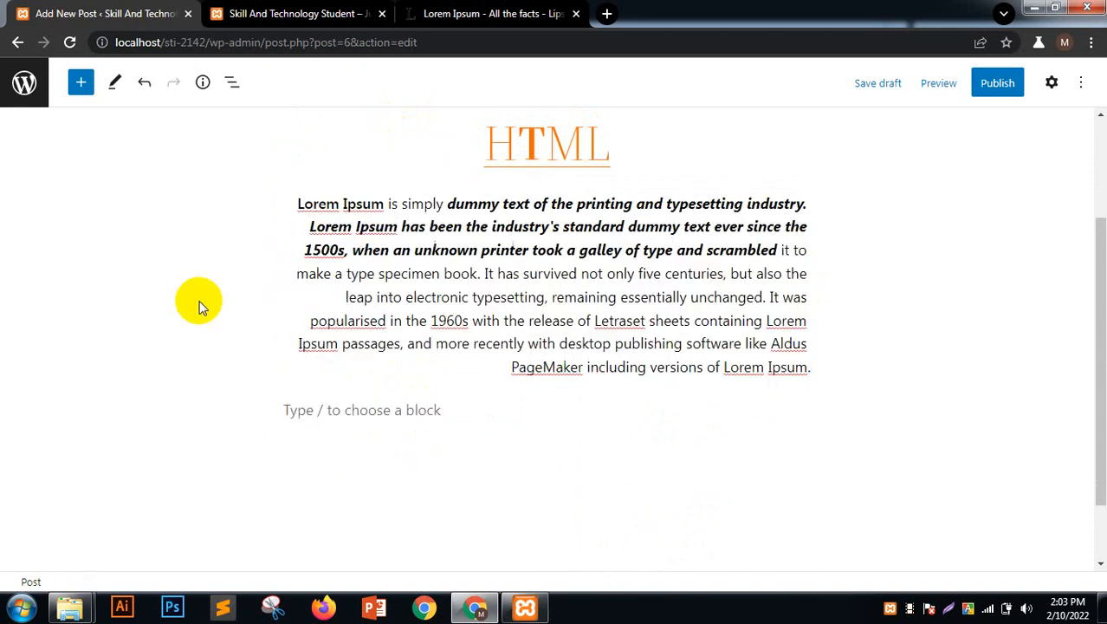
{"action": "left_click", "coordinate": [467, 222]}
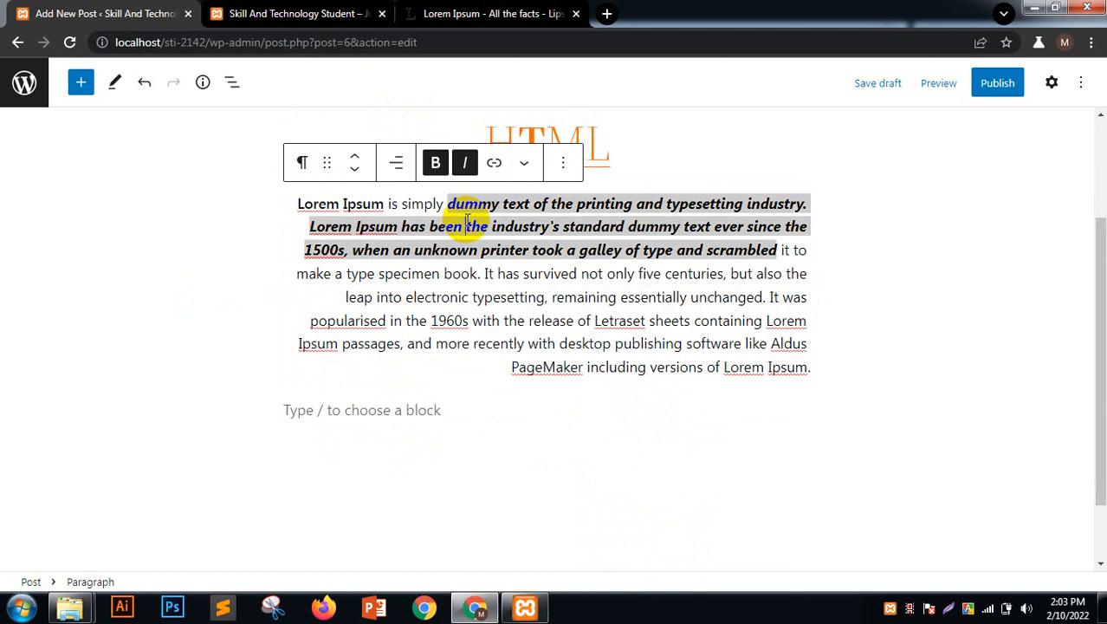
{"action": "left_click", "coordinate": [496, 275]}
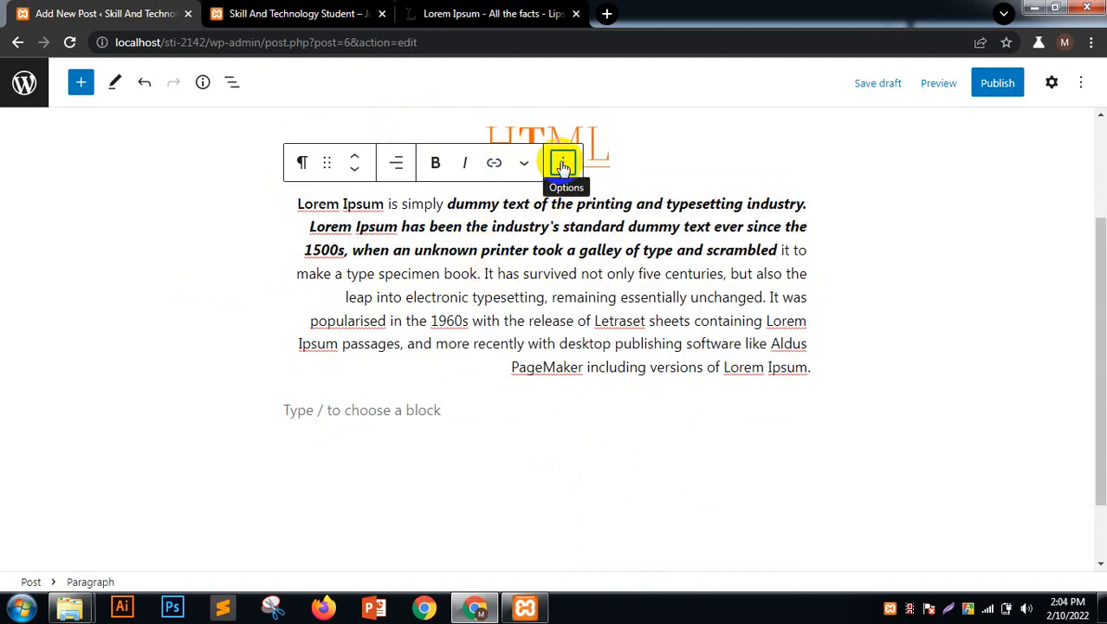
{"action": "left_click", "coordinate": [563, 166]}
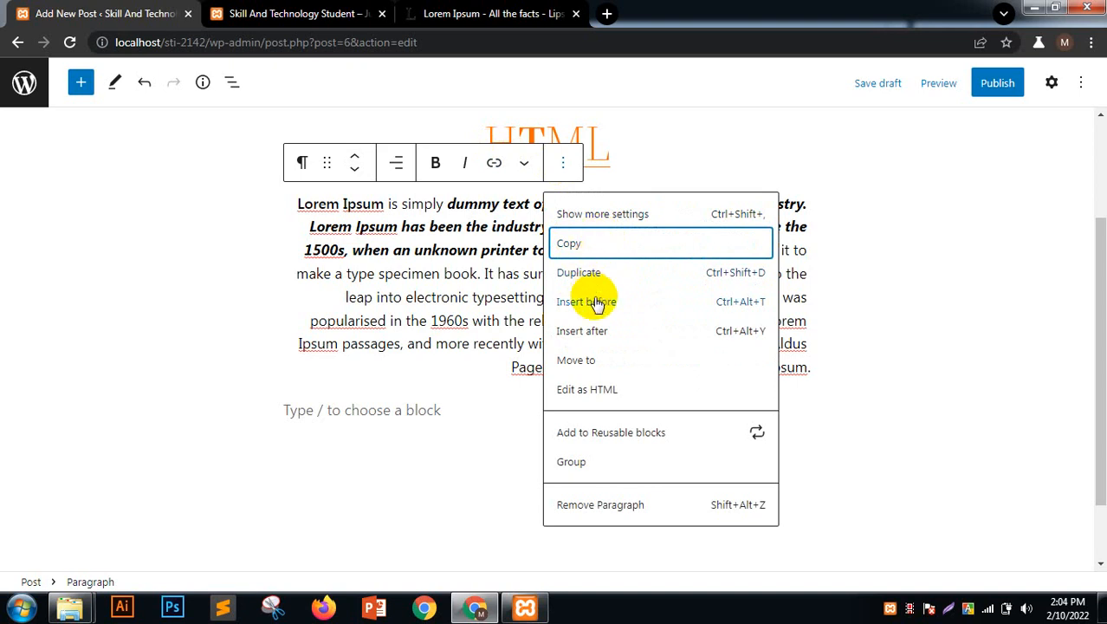
{"action": "left_click", "coordinate": [596, 391]}
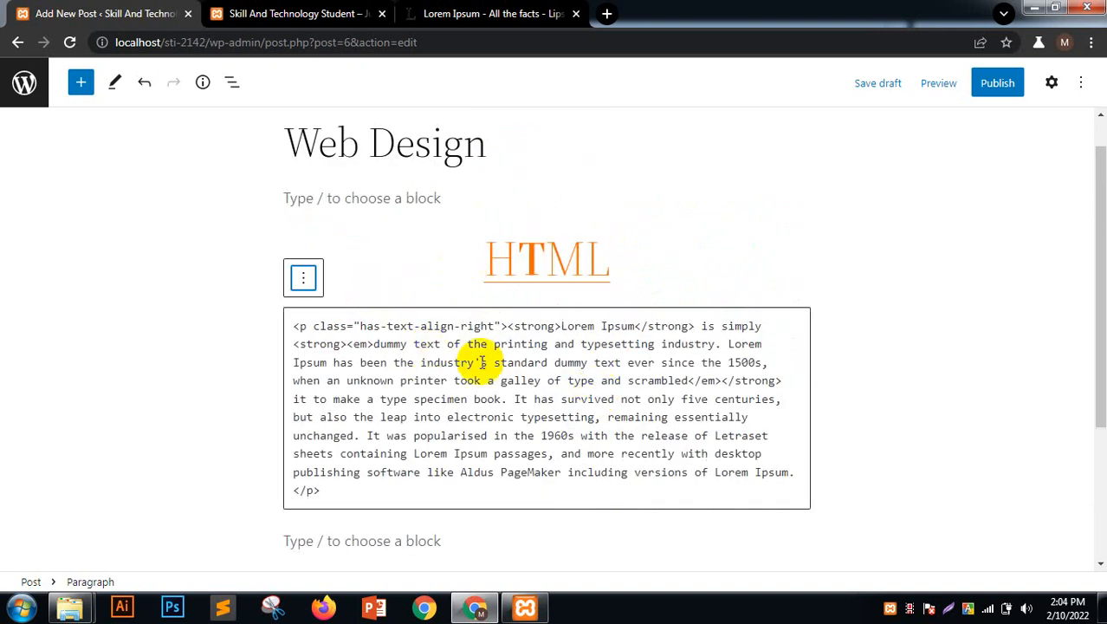
{"action": "left_click_drag", "start_coordinate": [500, 380], "coordinate": [660, 426]}
{"action": "left_click", "coordinate": [662, 419]}
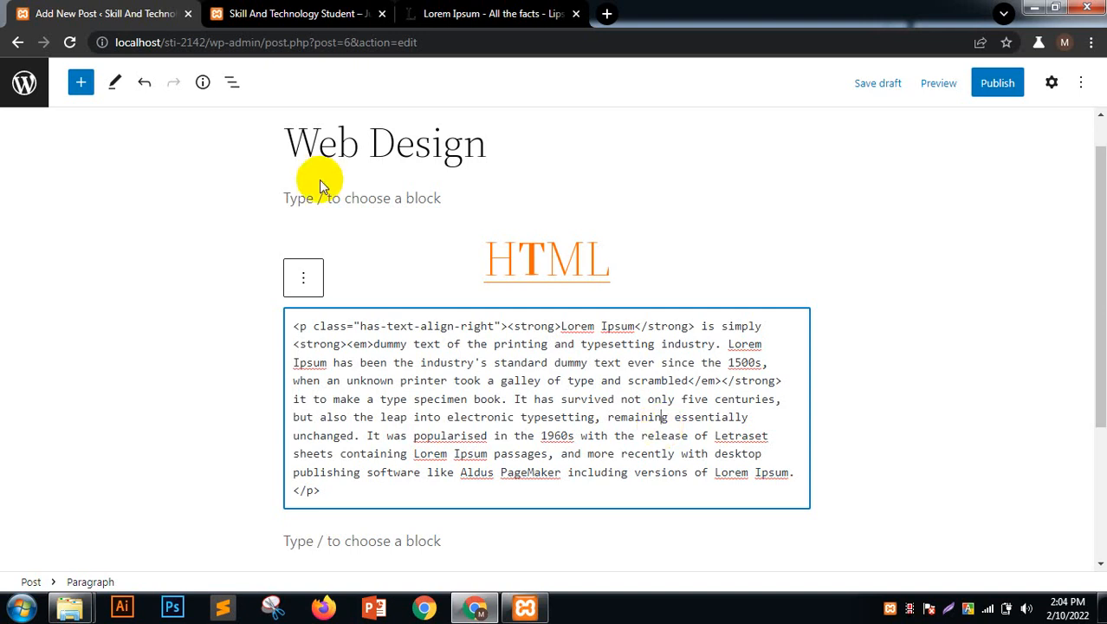
{"action": "left_click", "coordinate": [303, 277]}
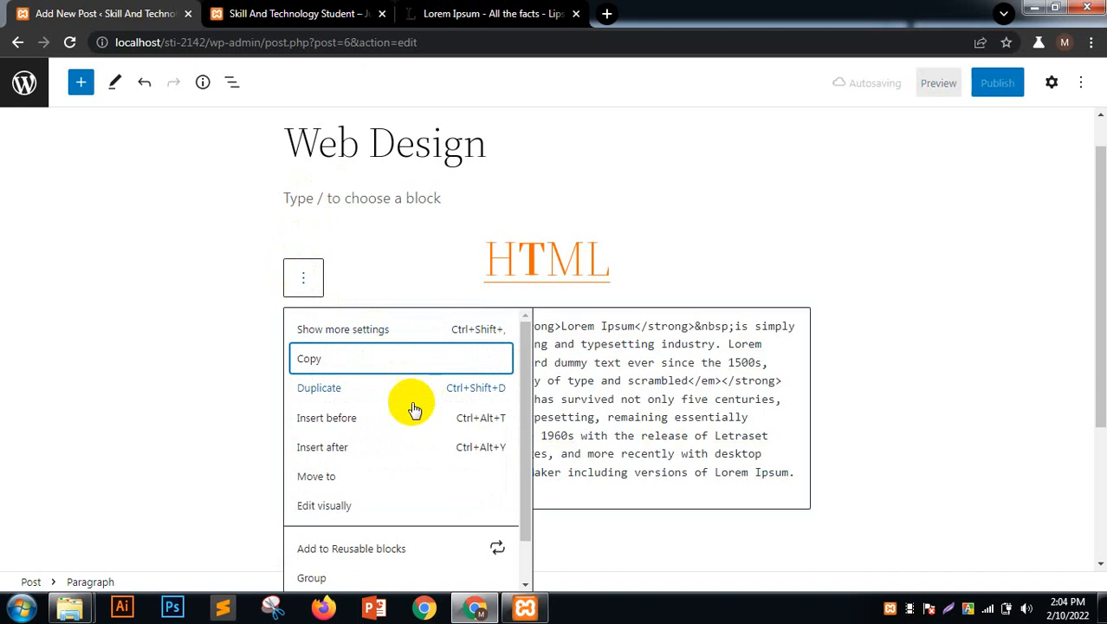
{"action": "left_click", "coordinate": [356, 506]}
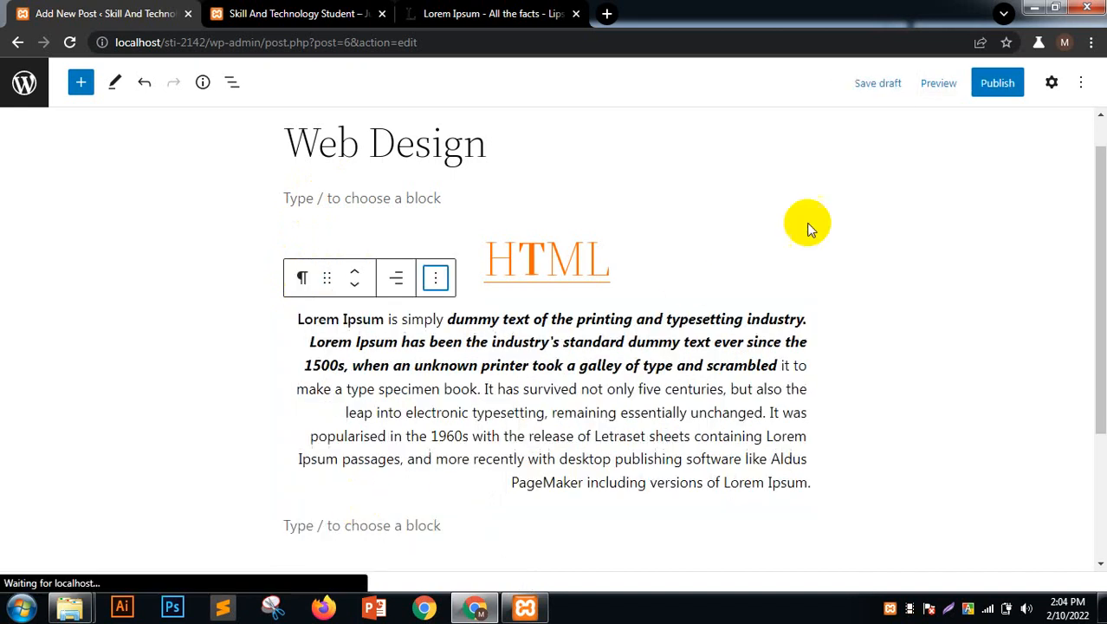
{"action": "left_click_drag", "start_coordinate": [1100, 161], "coordinate": [1101, 197]}
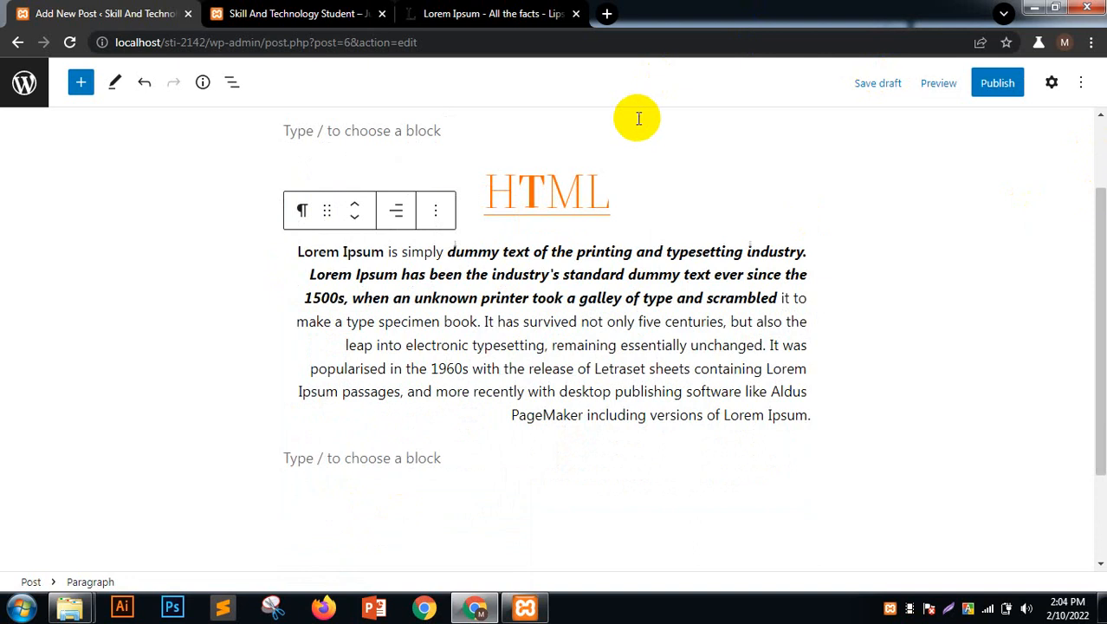
Show the paragraph block's Color settings and select the text from 'five' through 'unchanged'
{"action": "left_click", "coordinate": [537, 345]}
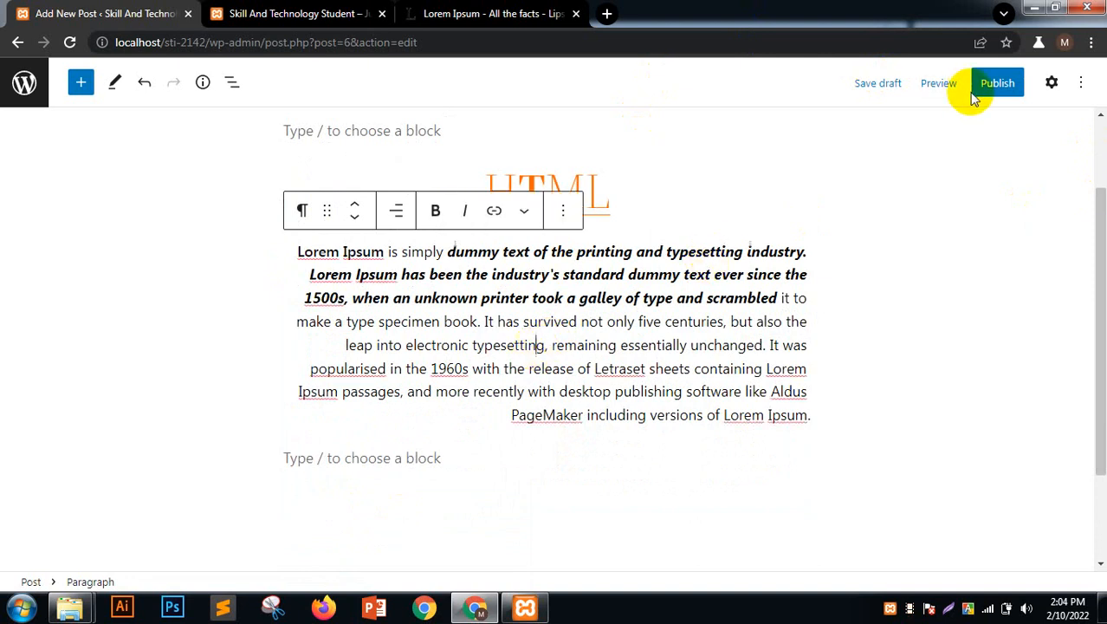
{"action": "left_click", "coordinate": [1051, 84]}
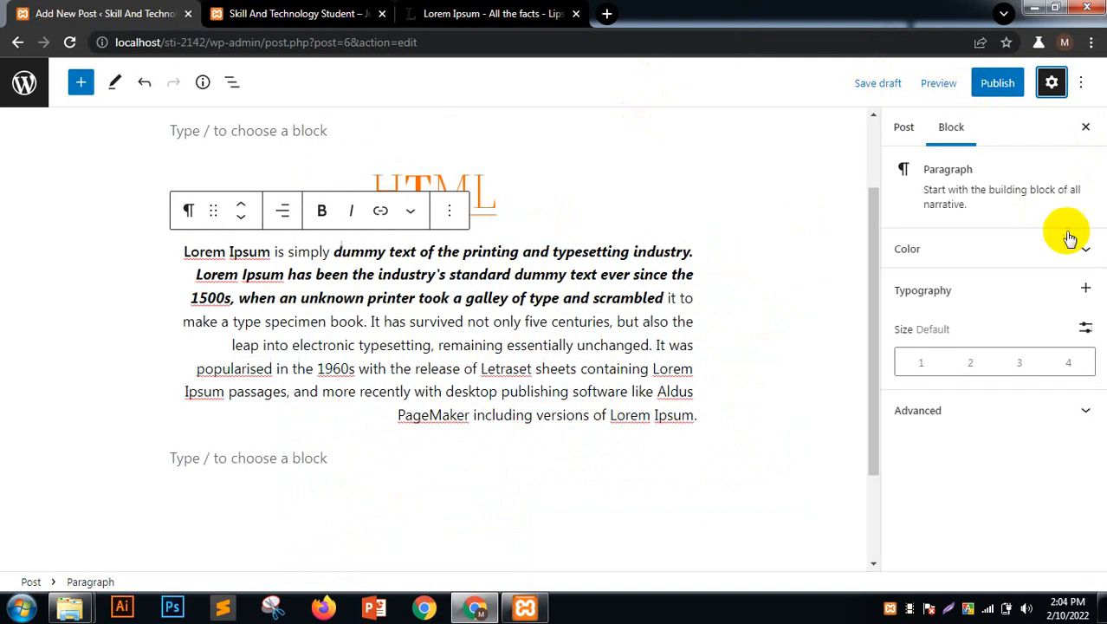
{"action": "left_click", "coordinate": [1036, 258]}
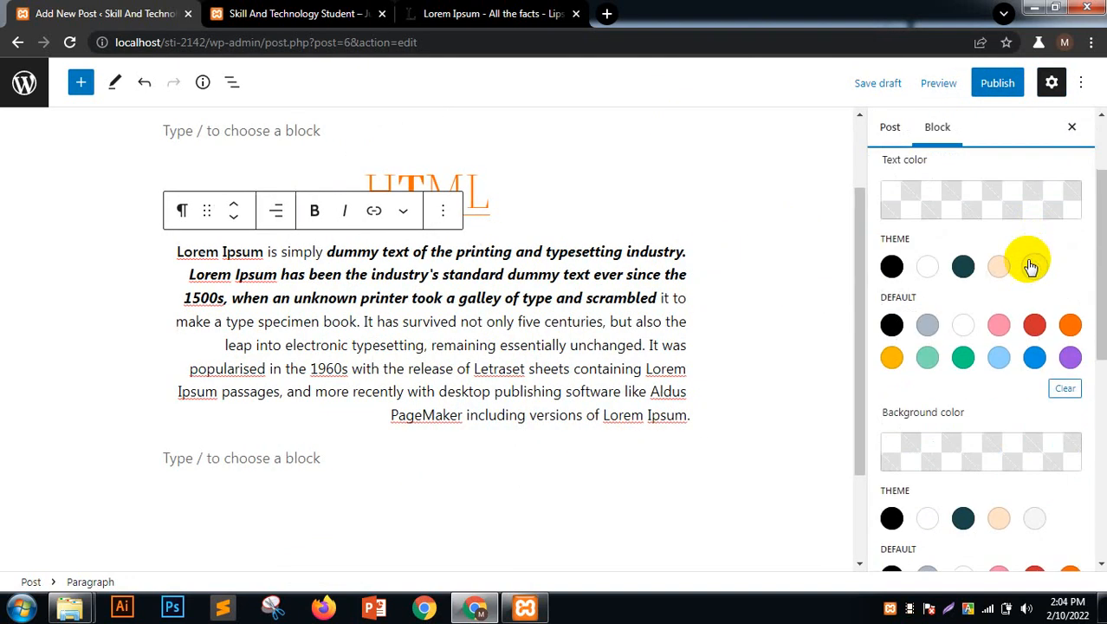
{"action": "double_click", "coordinate": [524, 322]}
{"action": "left_click", "coordinate": [517, 322]}
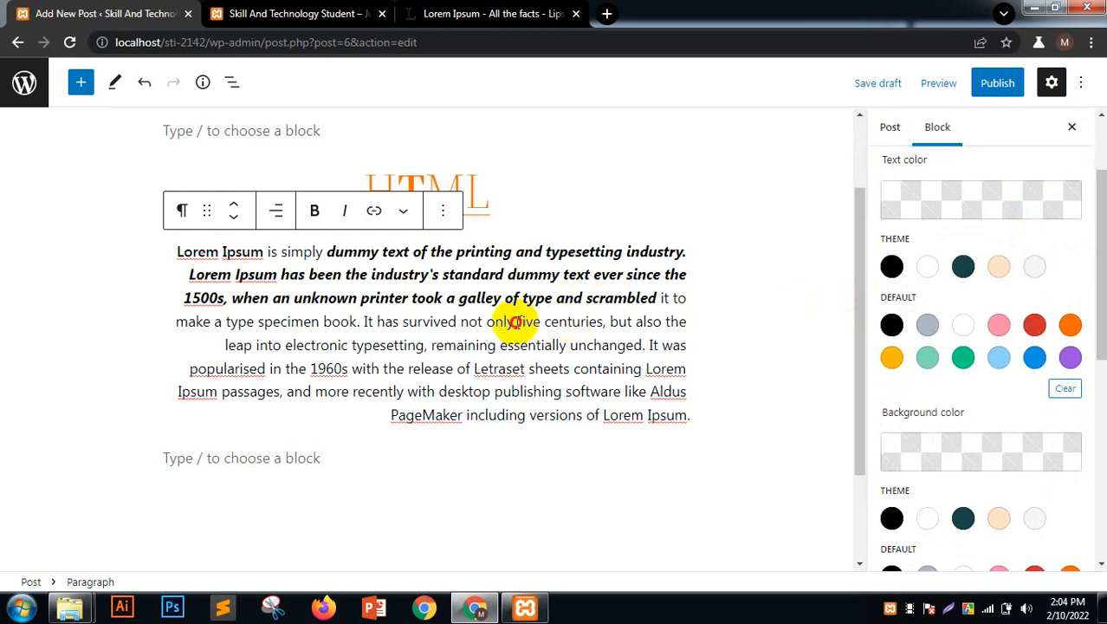
{"action": "left_click_drag", "start_coordinate": [515, 322], "coordinate": [647, 345]}
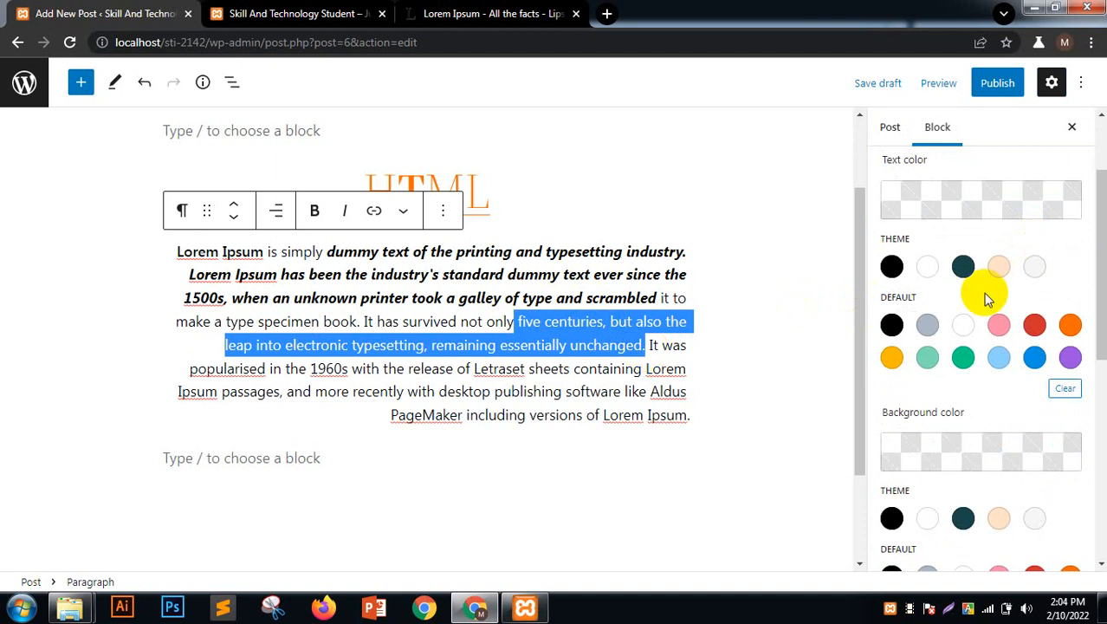
Try green, blue and black text colours on the paragraph, finishing on pink #f78da7
{"action": "left_click", "coordinate": [968, 363]}
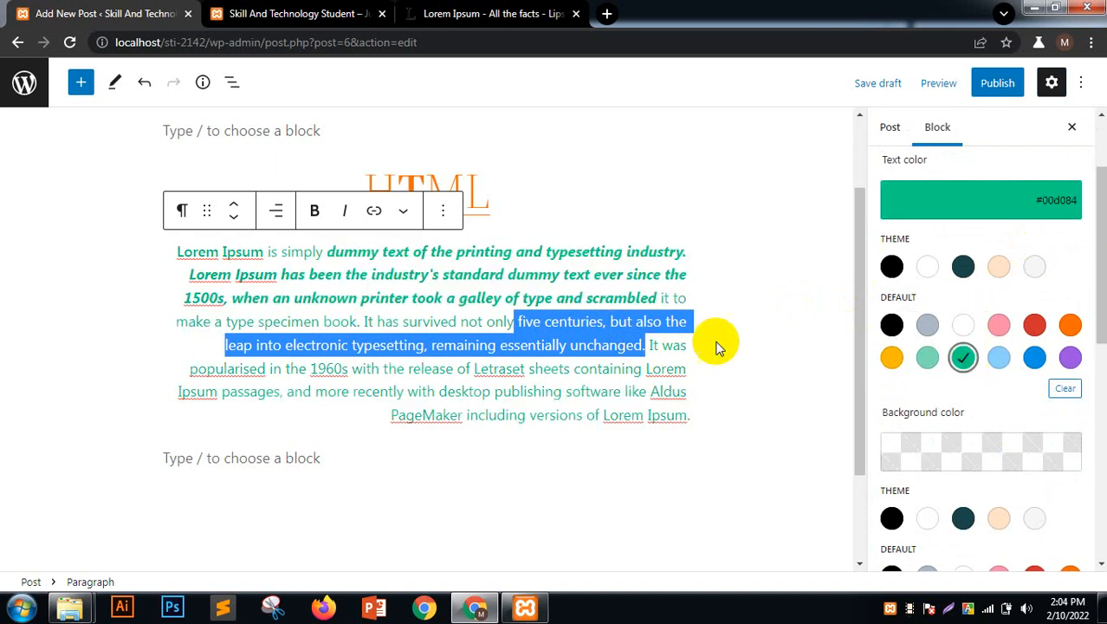
{"action": "left_click", "coordinate": [549, 367]}
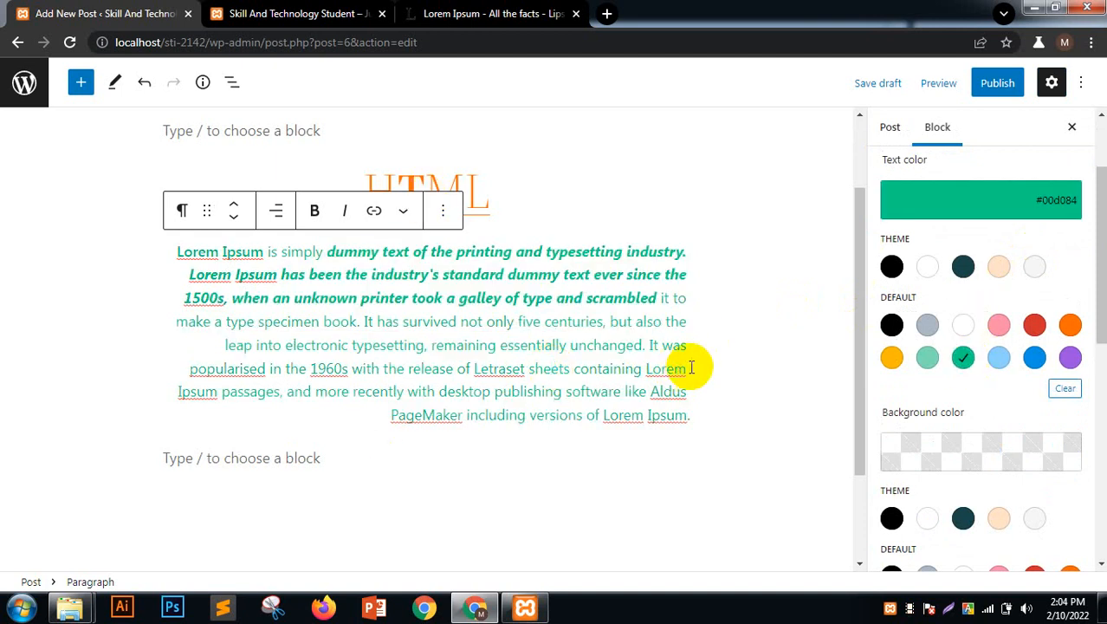
{"action": "left_click", "coordinate": [1032, 362]}
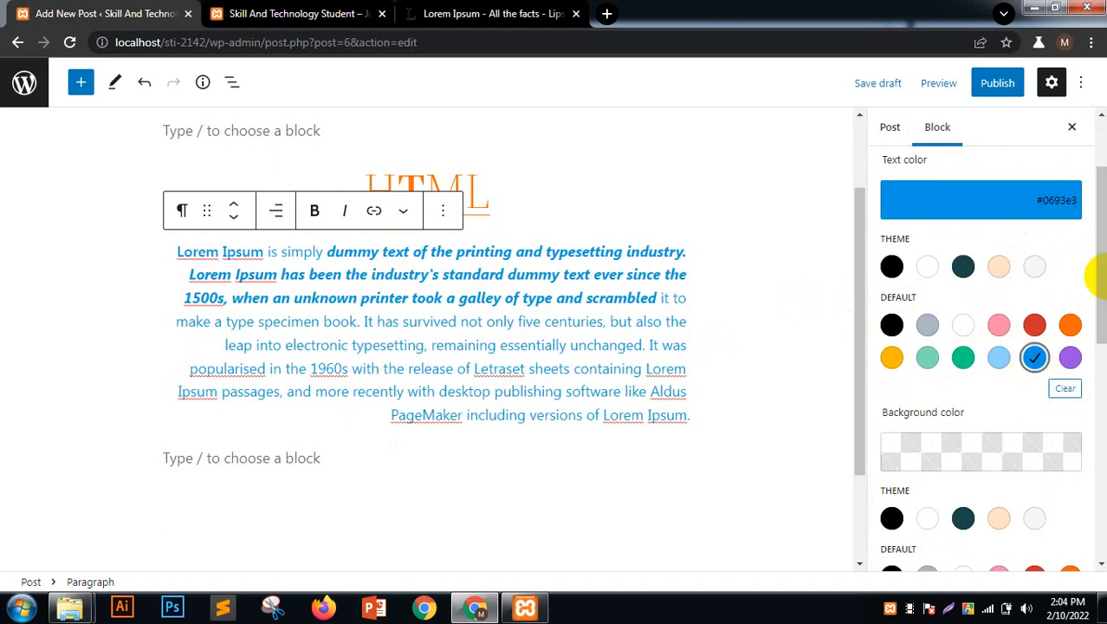
{"action": "left_click_drag", "start_coordinate": [1104, 198], "coordinate": [1104, 199]}
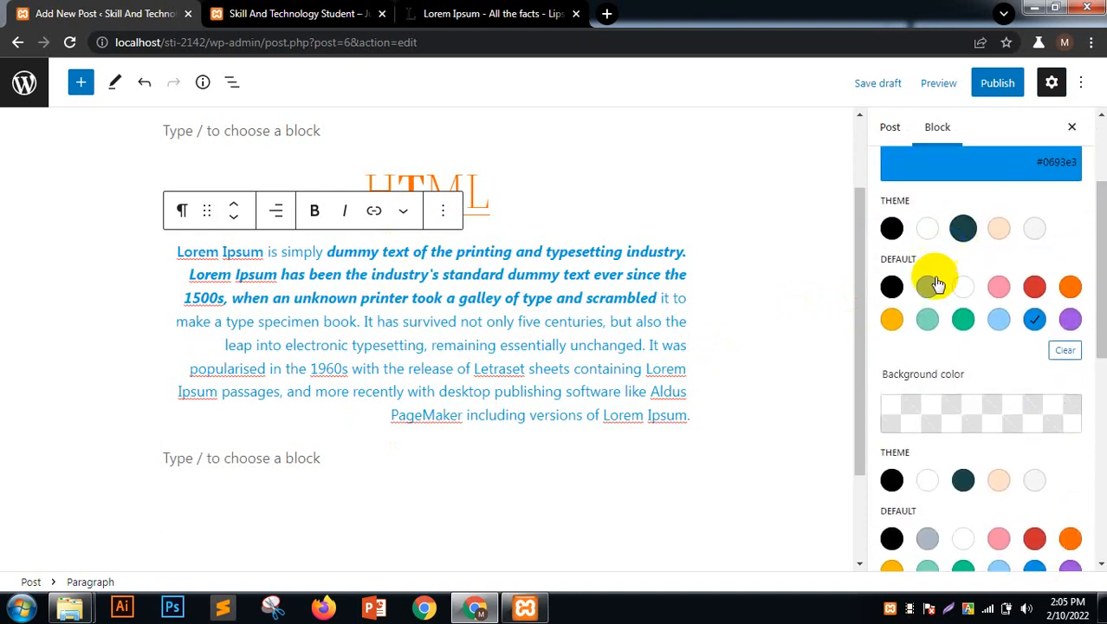
{"action": "left_click", "coordinate": [891, 290]}
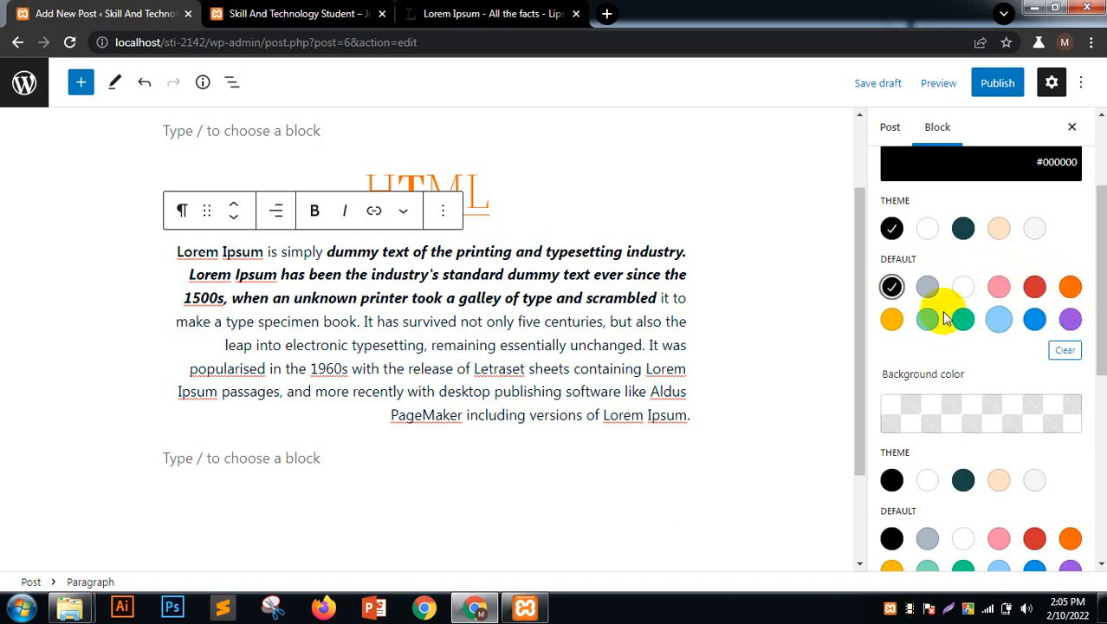
{"action": "left_click", "coordinate": [928, 287]}
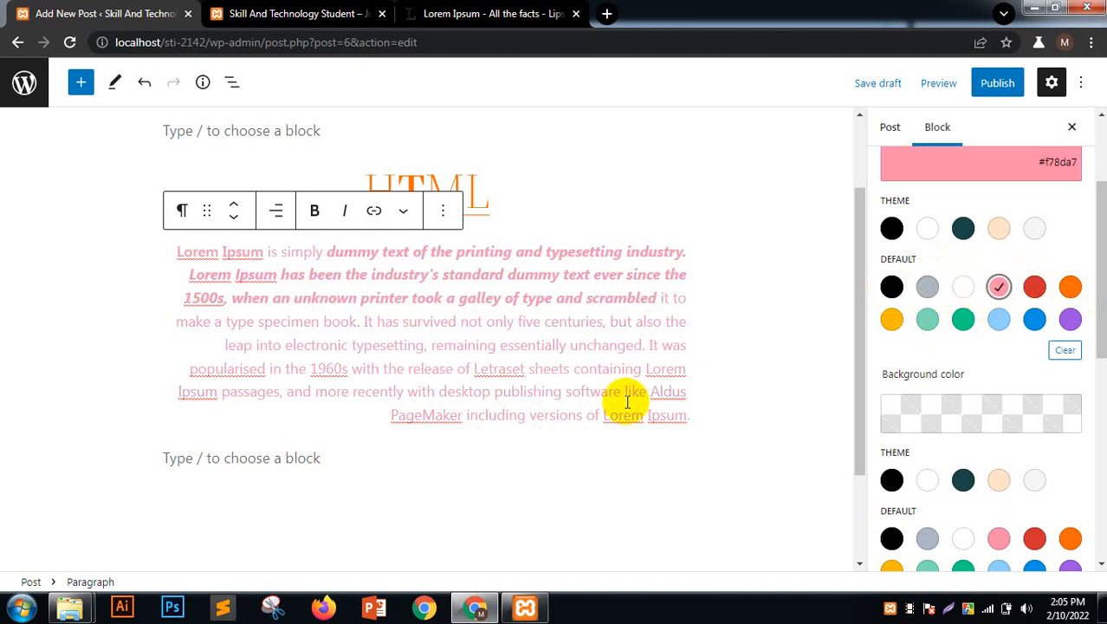
{"action": "left_click", "coordinate": [447, 456]}
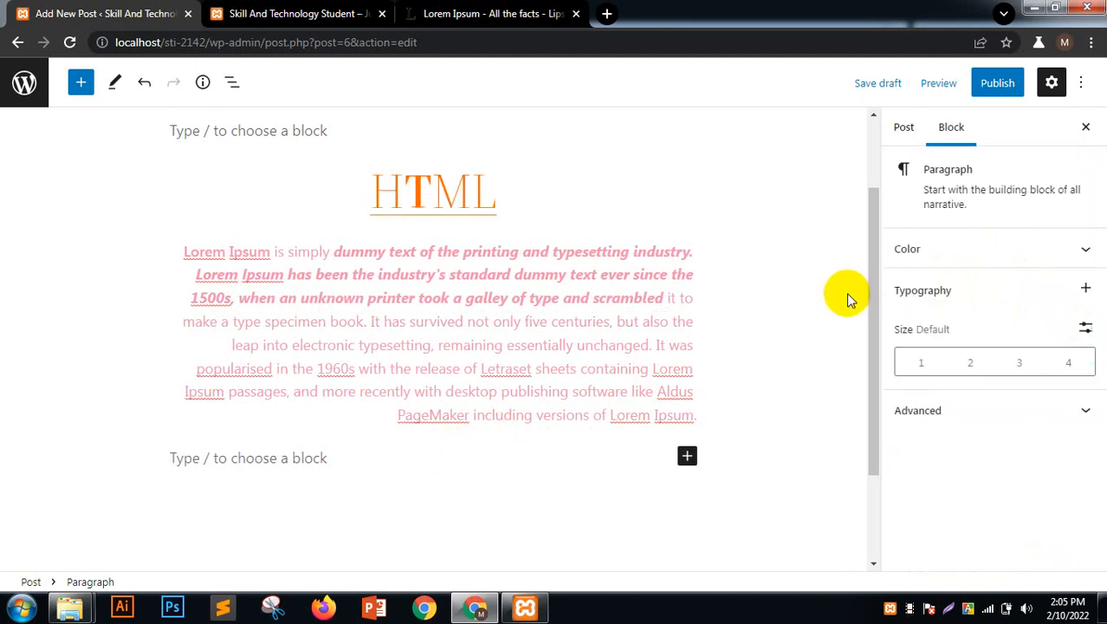
{"action": "left_click", "coordinate": [1086, 289]}
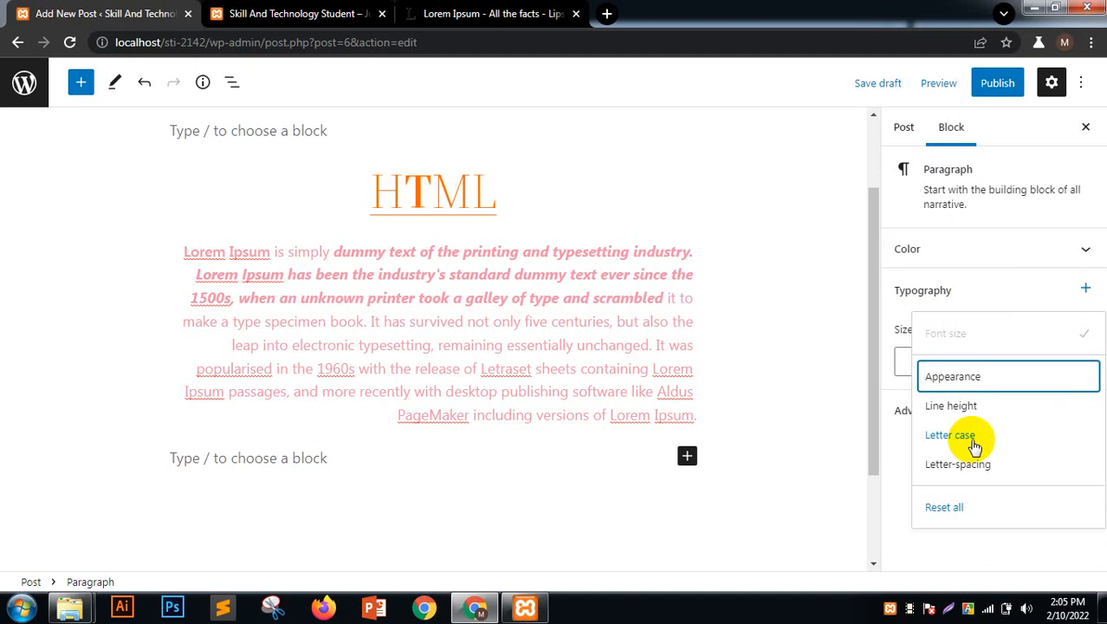
{"action": "left_click", "coordinate": [887, 442]}
{"action": "left_click", "coordinate": [1011, 407]}
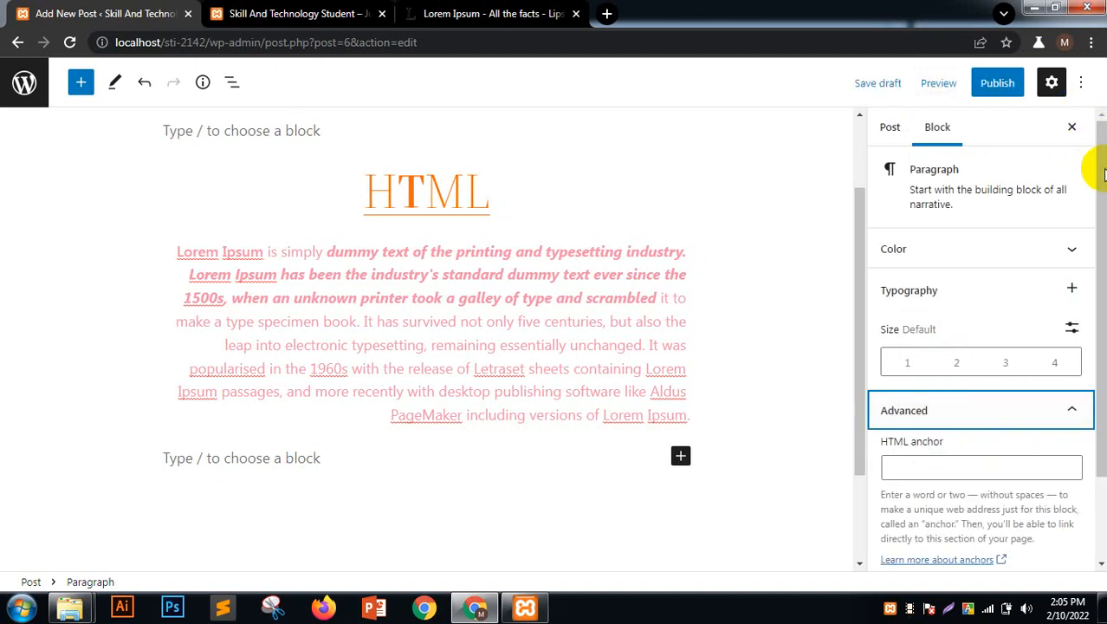
{"action": "left_click_drag", "start_coordinate": [1101, 182], "coordinate": [1093, 275]}
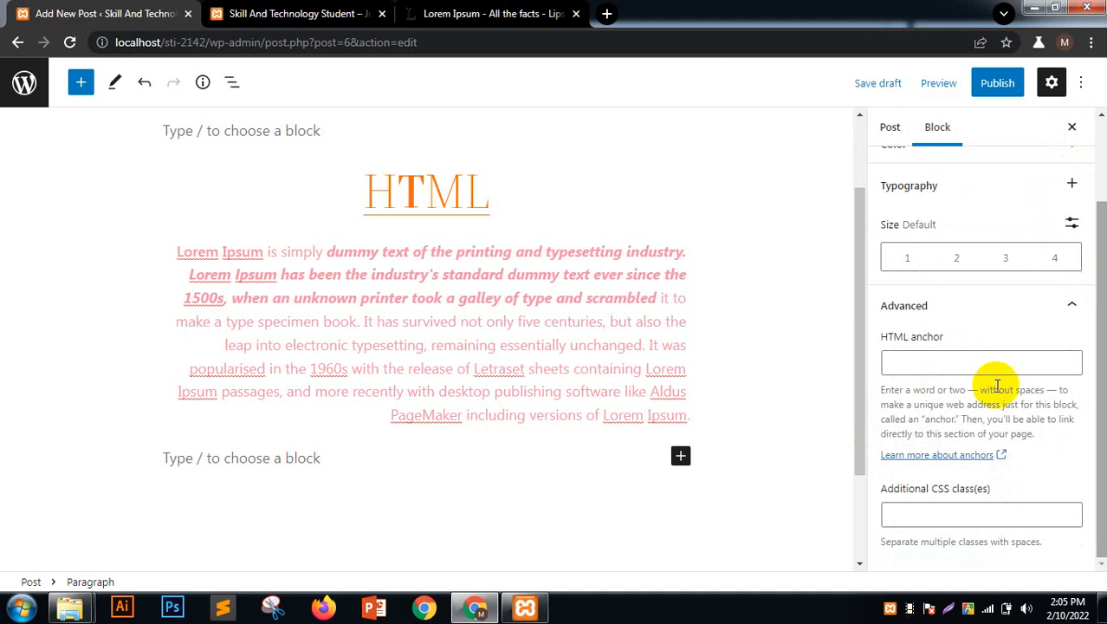
{"action": "left_click", "coordinate": [946, 363]}
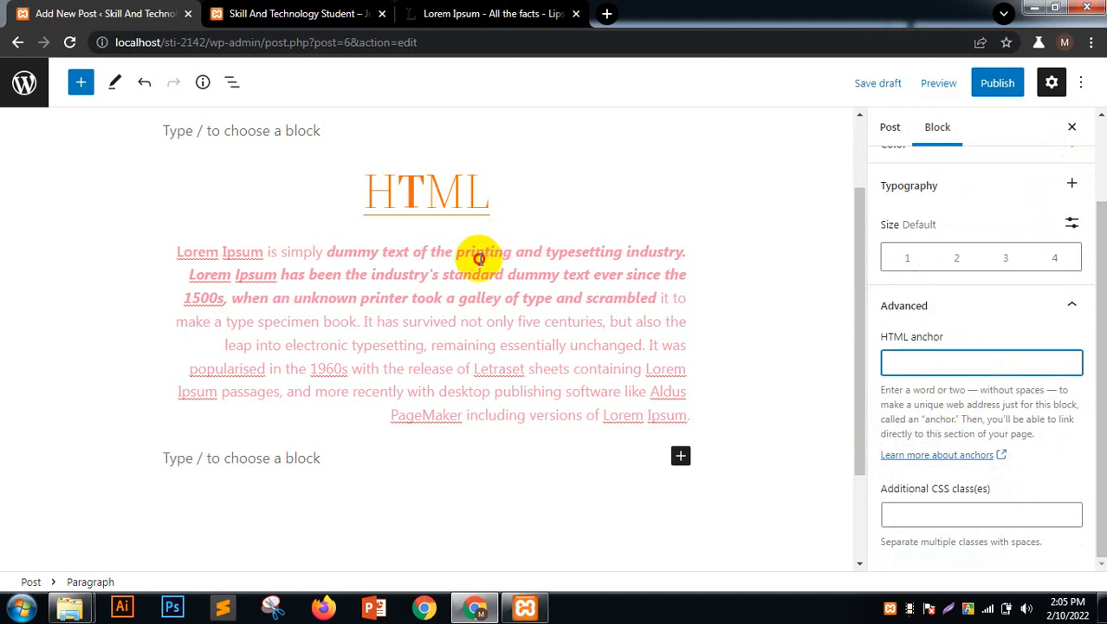
{"action": "left_click", "coordinate": [475, 256]}
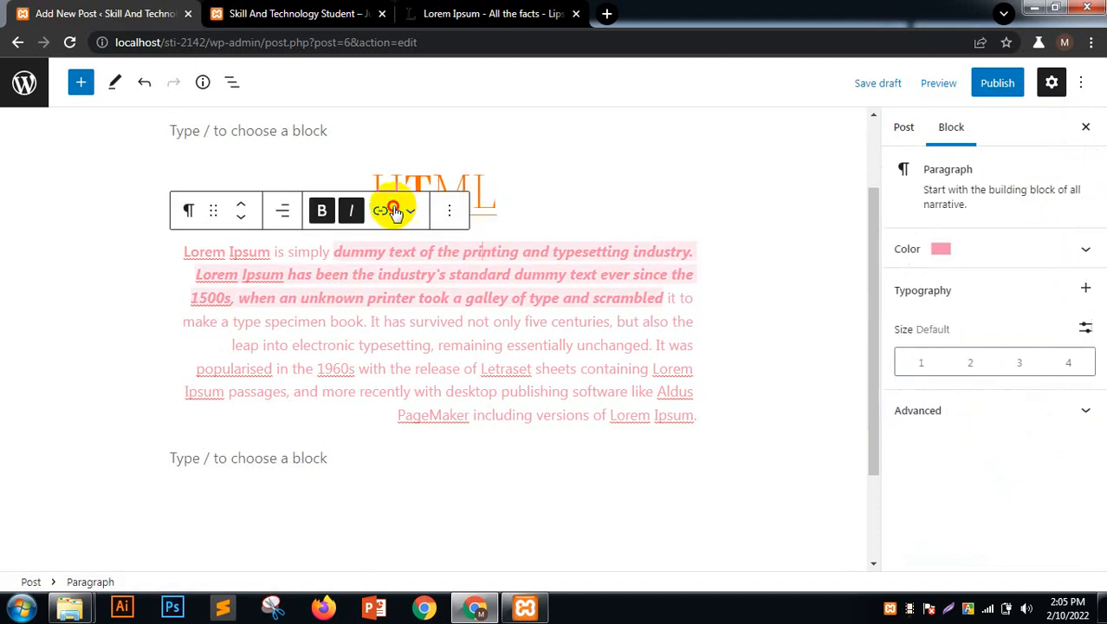
{"action": "left_click", "coordinate": [394, 210]}
{"action": "left_click", "coordinate": [1011, 410]}
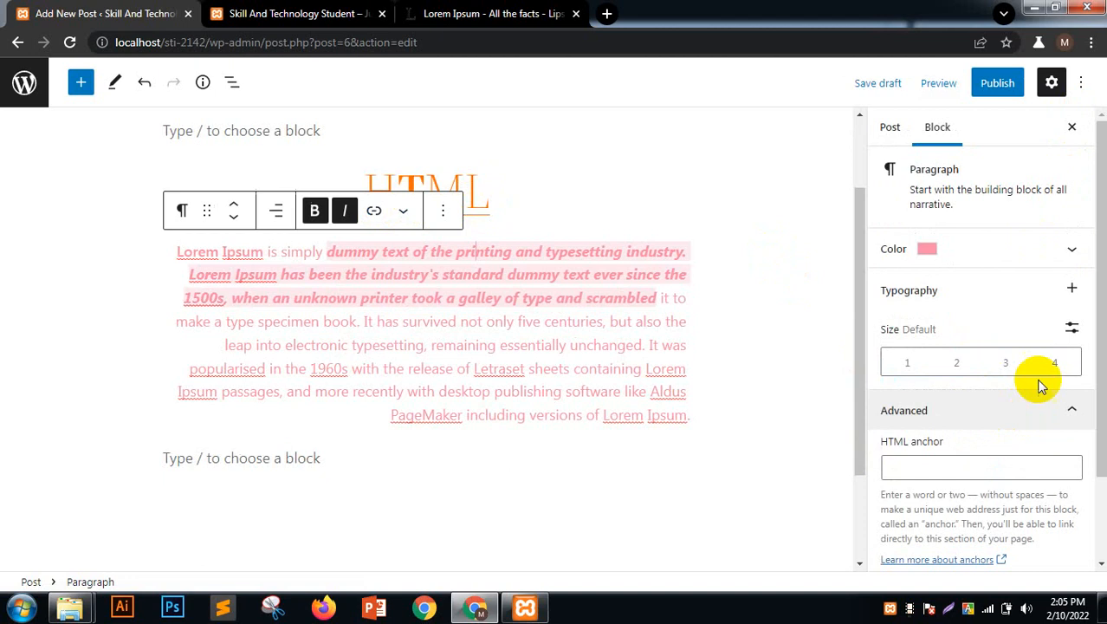
{"action": "scroll", "coordinate": [1039, 347], "scroll_direction": "down", "scroll_amount": 2}
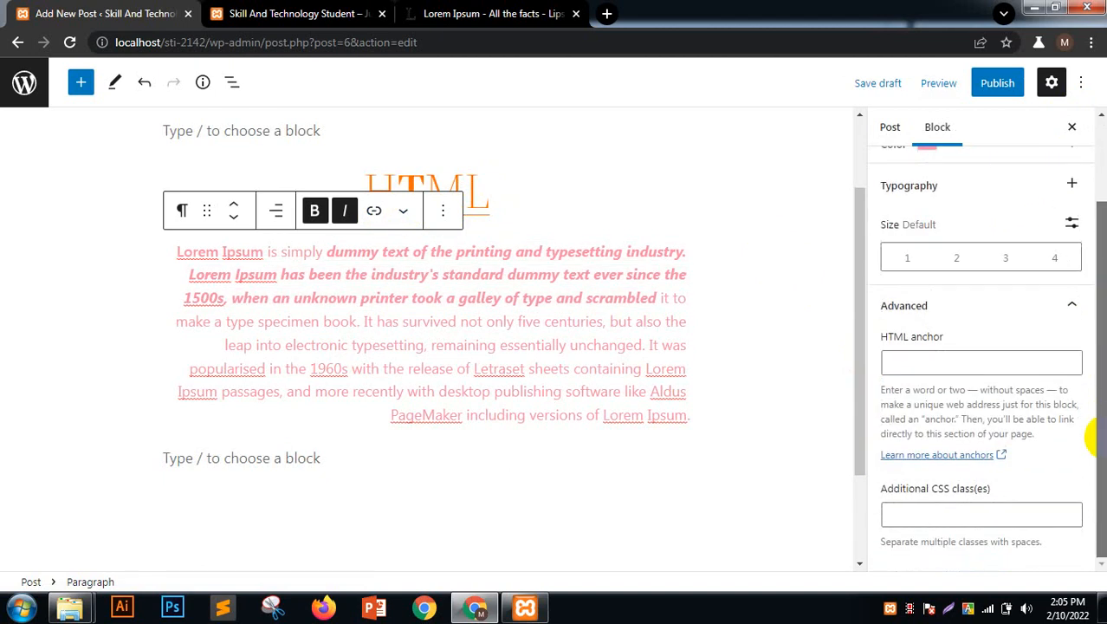
{"action": "left_click", "coordinate": [954, 516]}
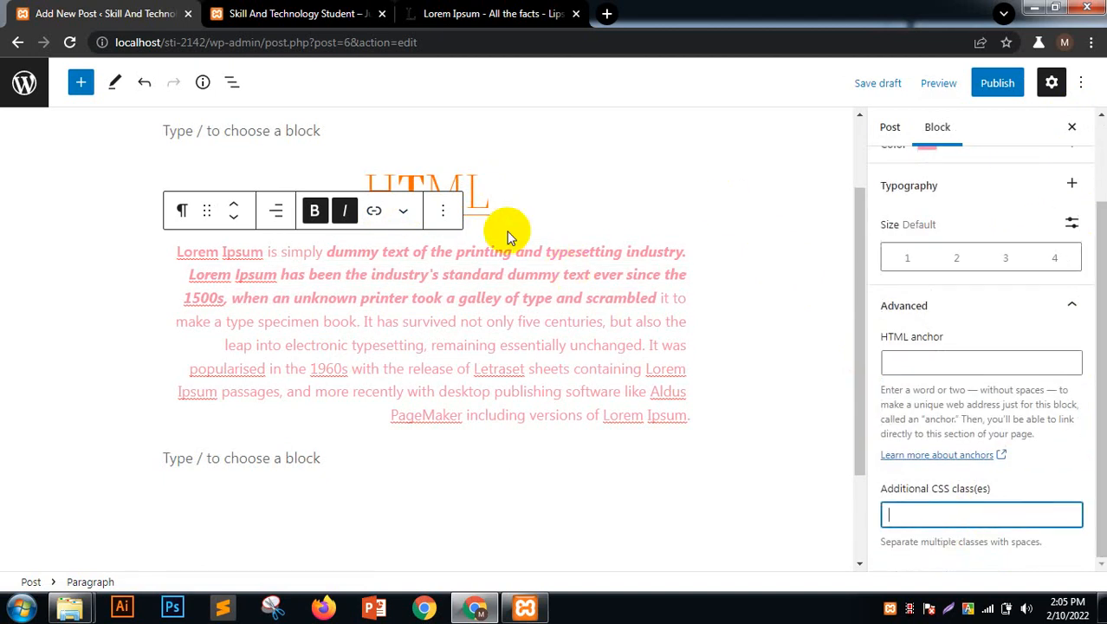
{"action": "left_click", "coordinate": [481, 186]}
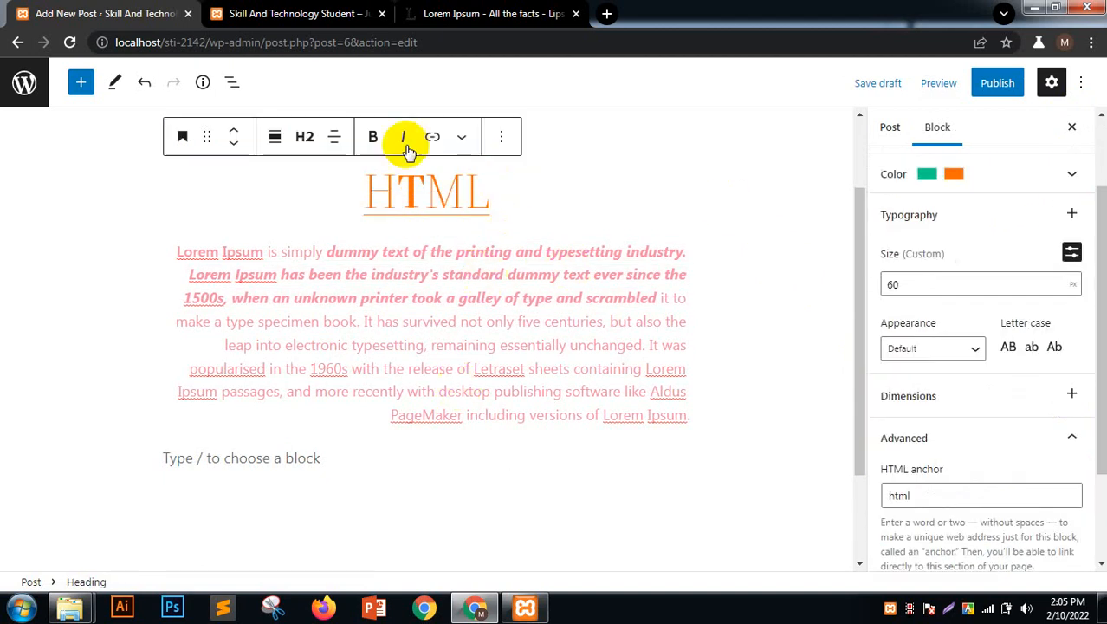
{"action": "left_click", "coordinate": [445, 454]}
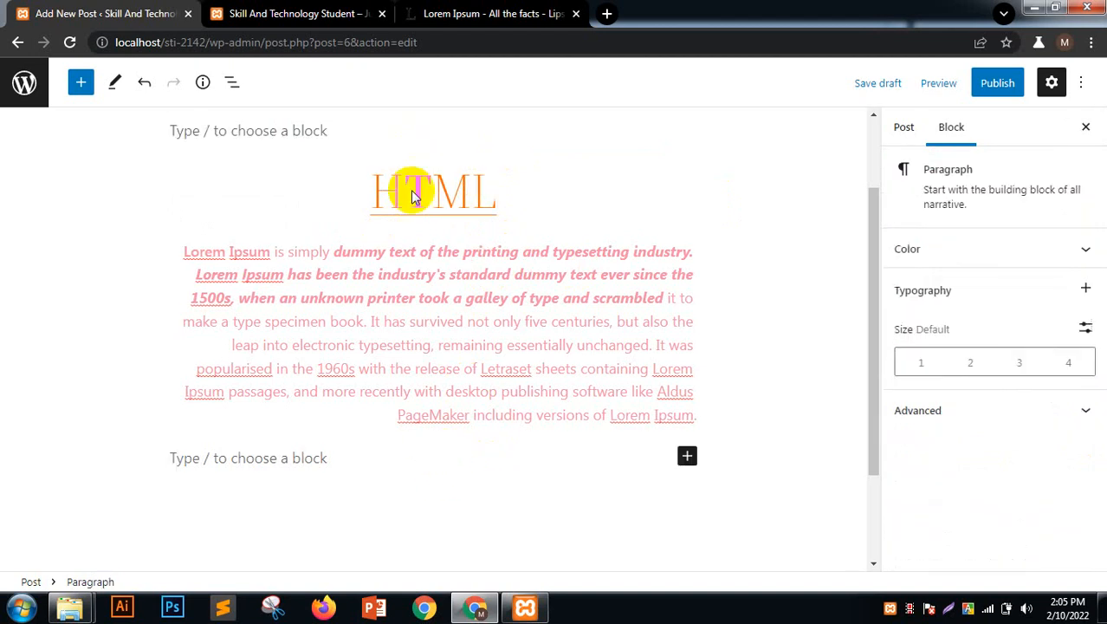
Search the block inserter for 'image' and drag an Image block below the pink paragraph
{"action": "left_click", "coordinate": [82, 84]}
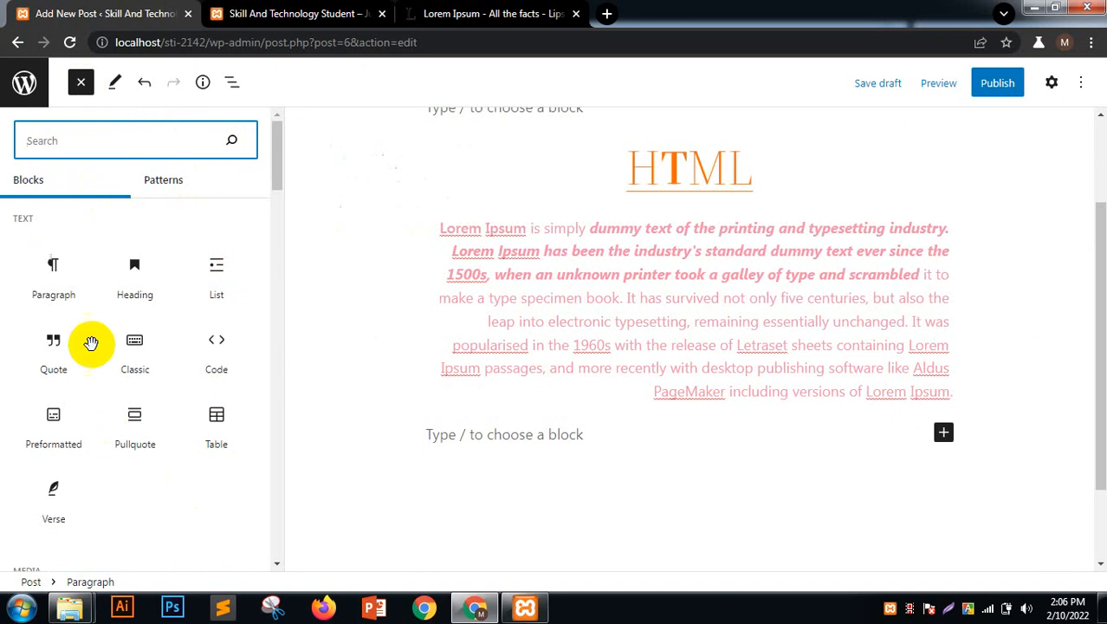
{"action": "mouse_move", "coordinate": [153, 396]}
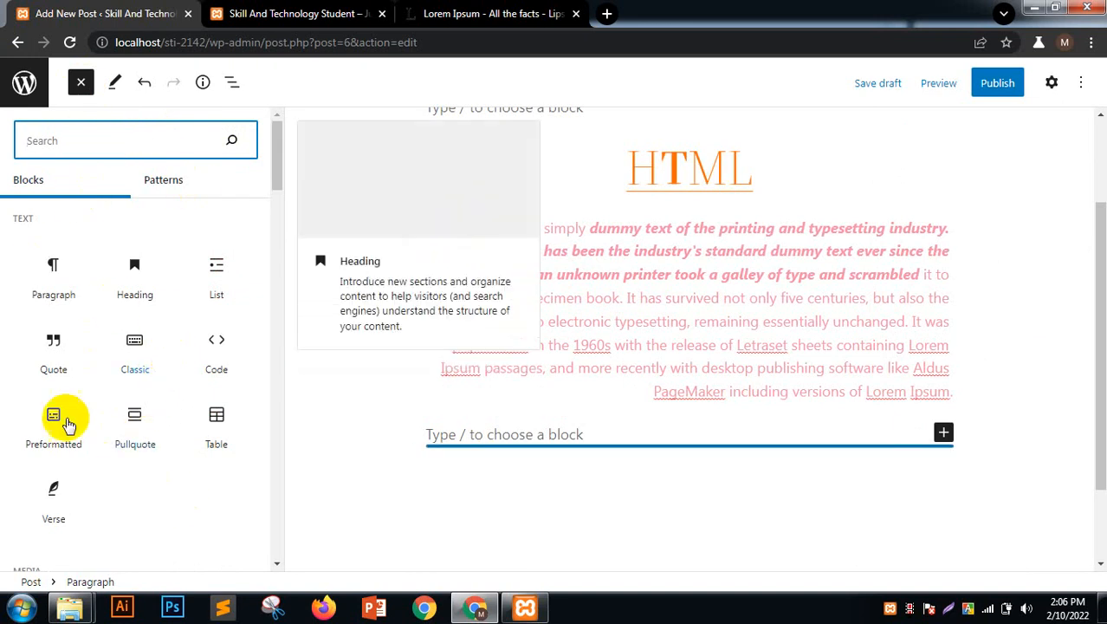
{"action": "left_click_drag", "start_coordinate": [277, 145], "coordinate": [282, 191]}
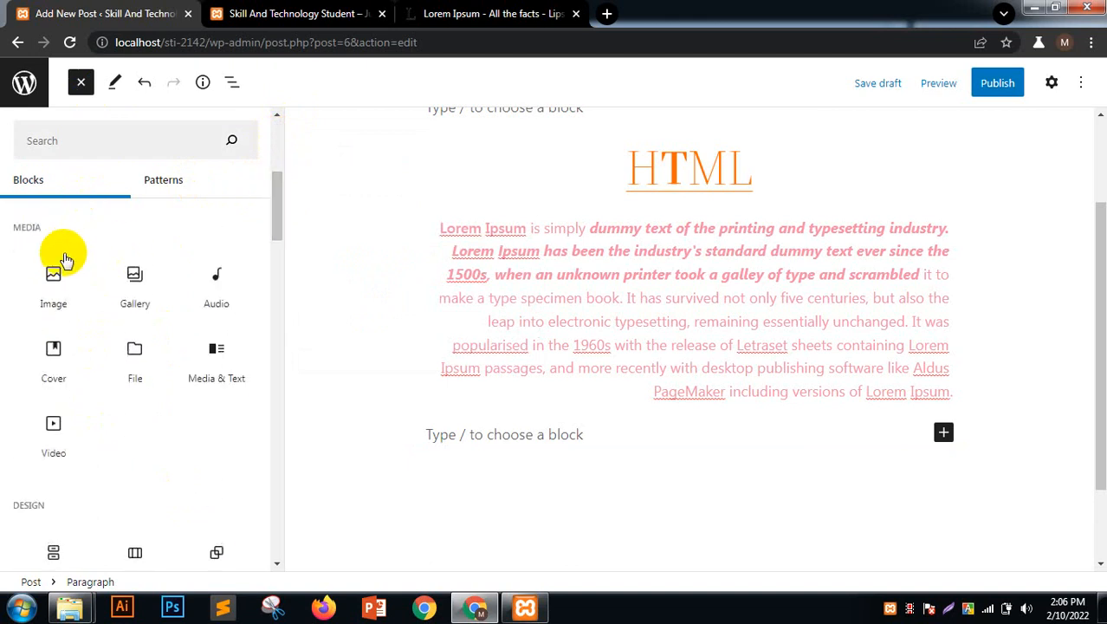
{"action": "mouse_move", "coordinate": [33, 294]}
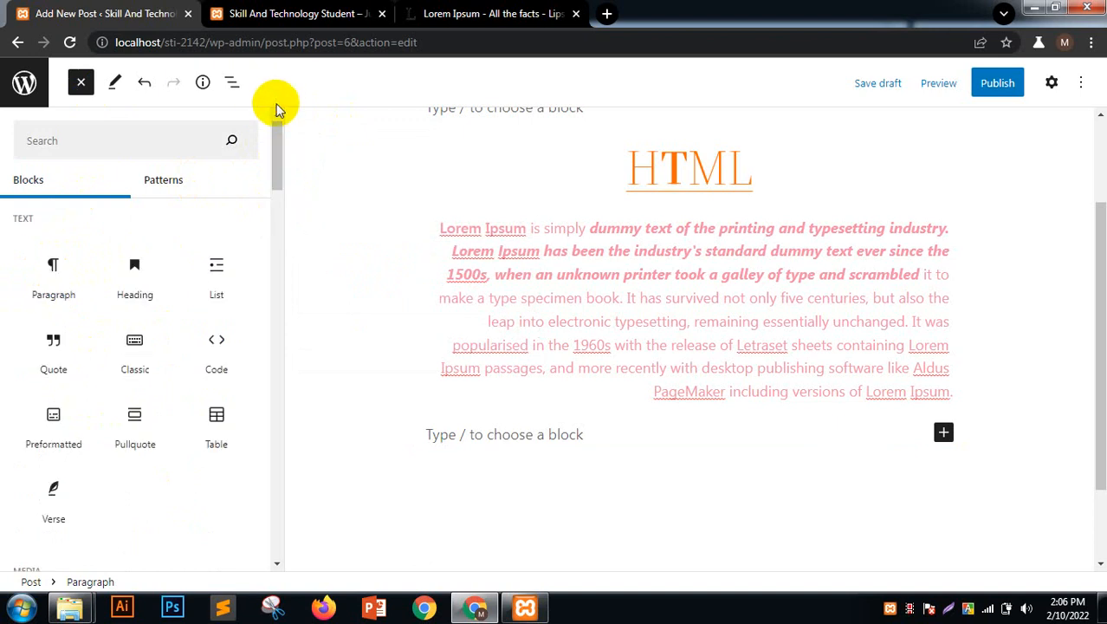
{"action": "left_click", "coordinate": [143, 131]}
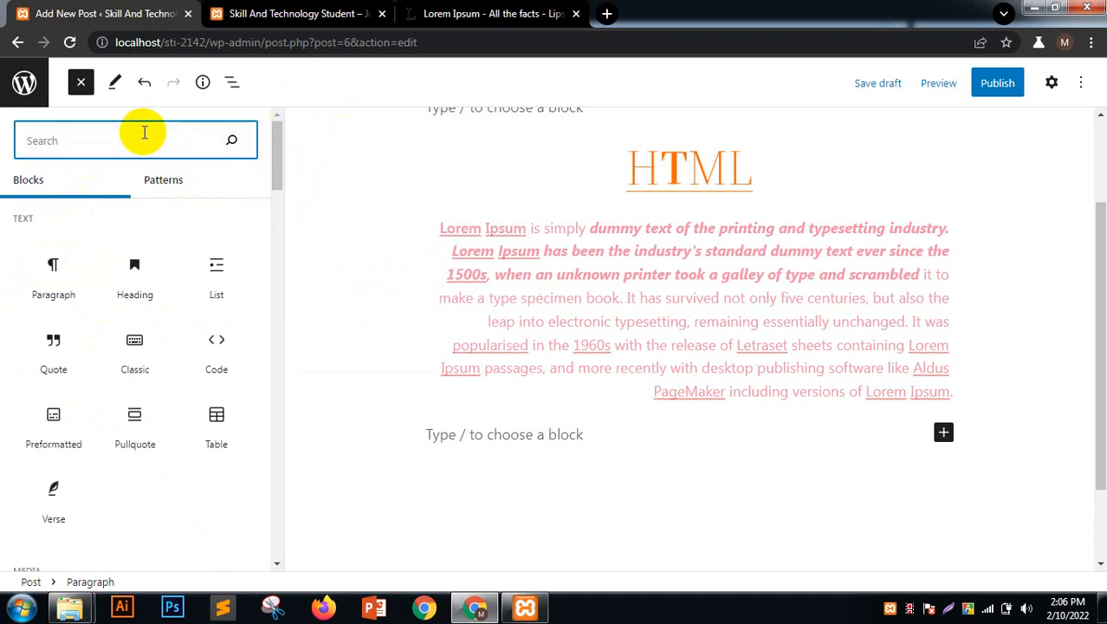
{"action": "type", "text": "image"}
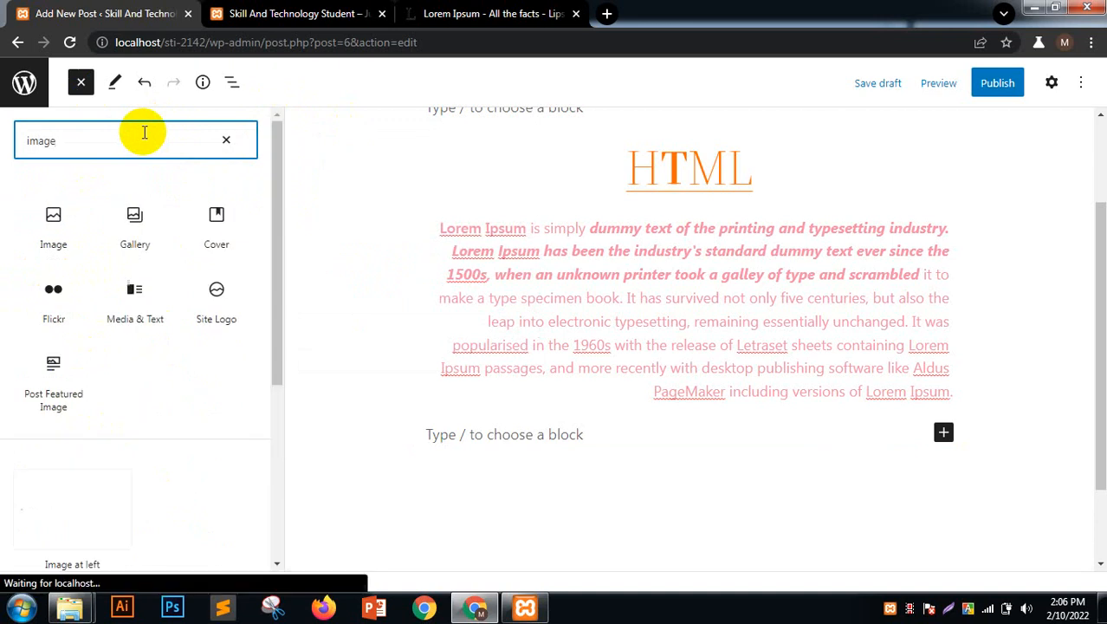
{"action": "mouse_move", "coordinate": [52, 214]}
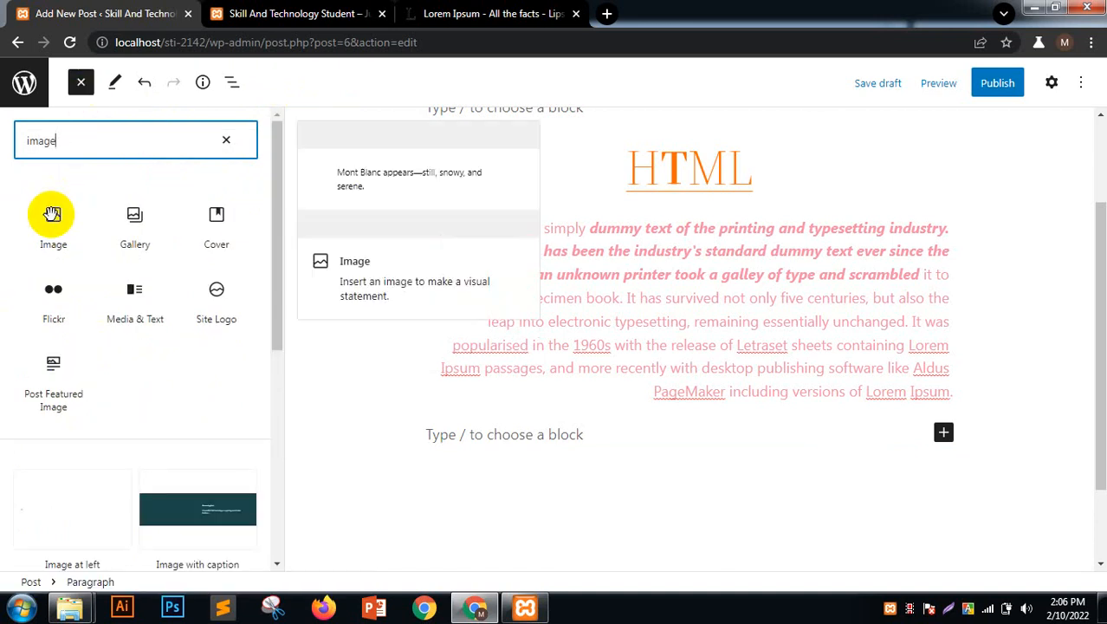
{"action": "left_click", "coordinate": [87, 249]}
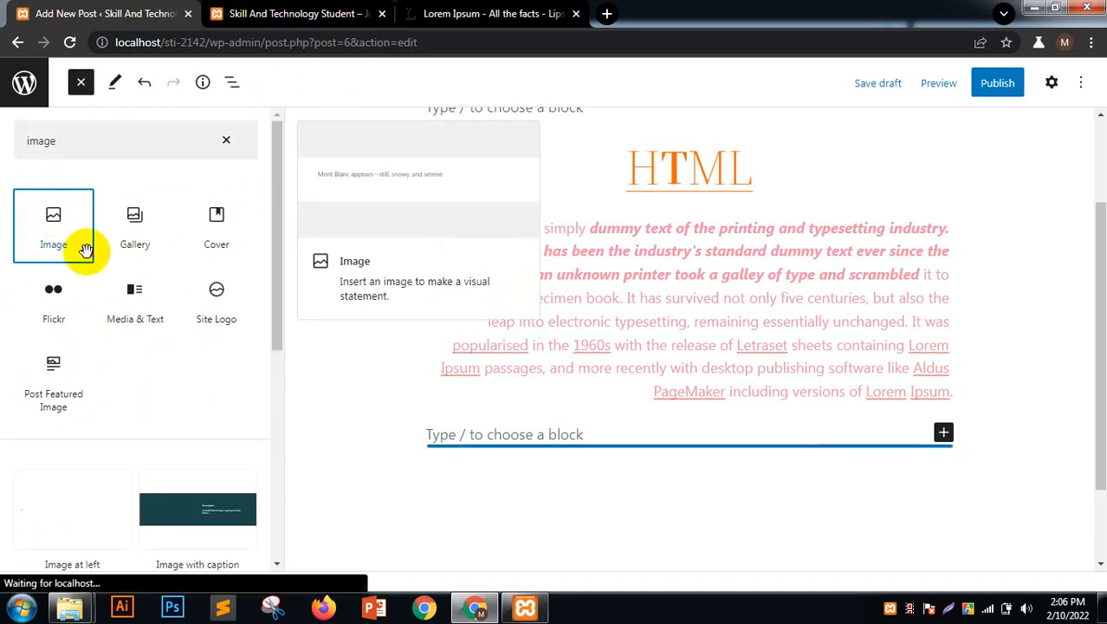
{"action": "left_click_drag", "start_coordinate": [86, 250], "coordinate": [484, 440]}
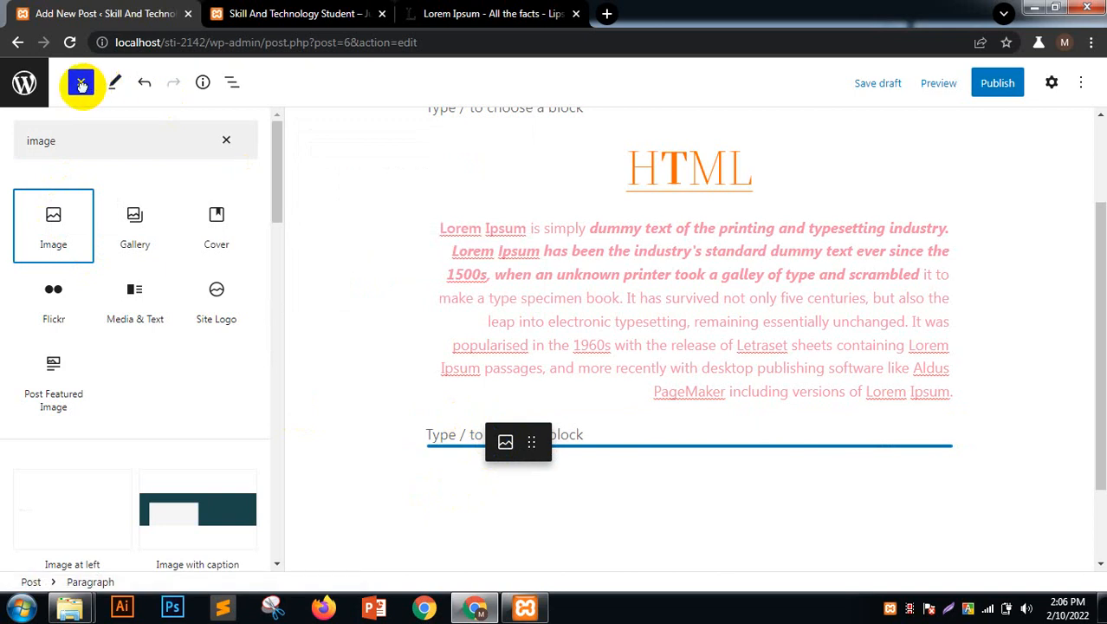
{"action": "left_click", "coordinate": [80, 84]}
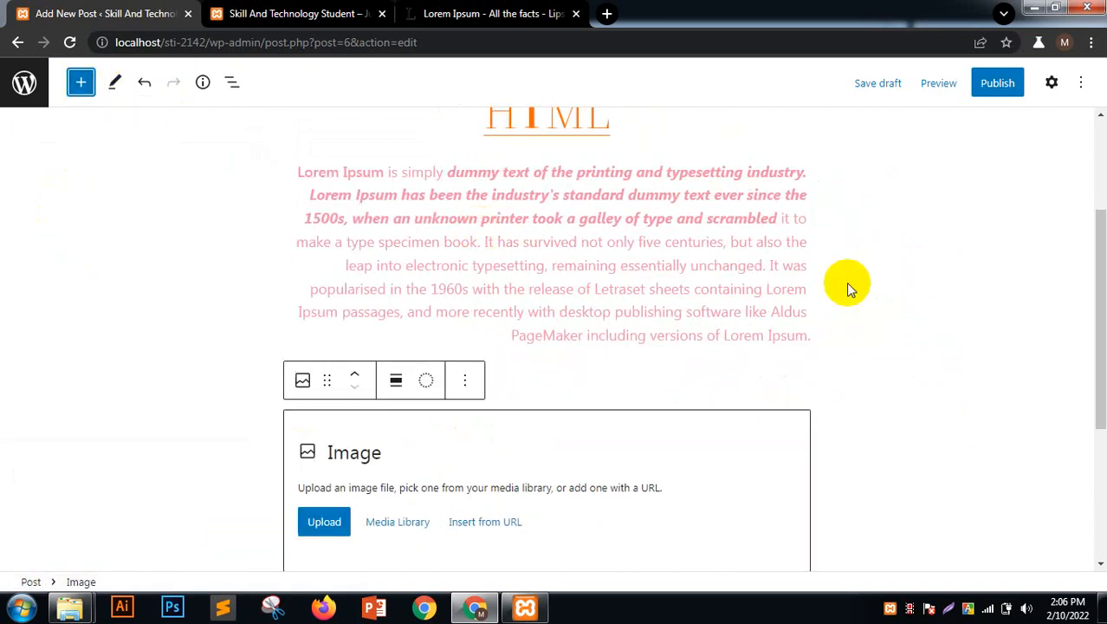
{"action": "left_click_drag", "start_coordinate": [1095, 254], "coordinate": [1096, 295]}
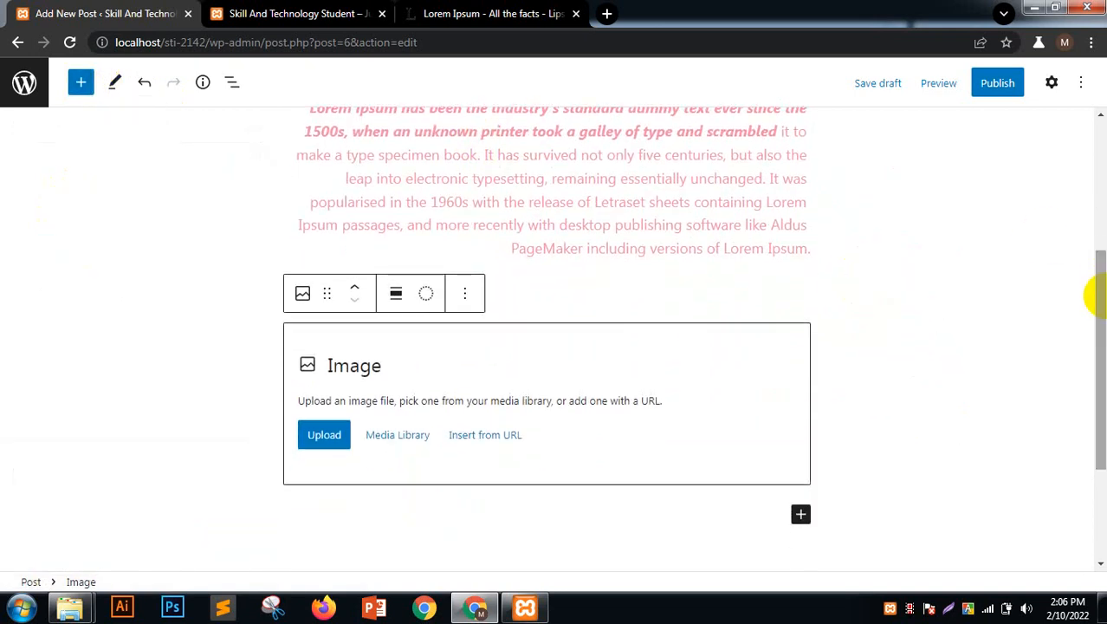
Upload 20220203_121741_0000111.png from the Downloads folder into the Image block
{"action": "left_click", "coordinate": [327, 444]}
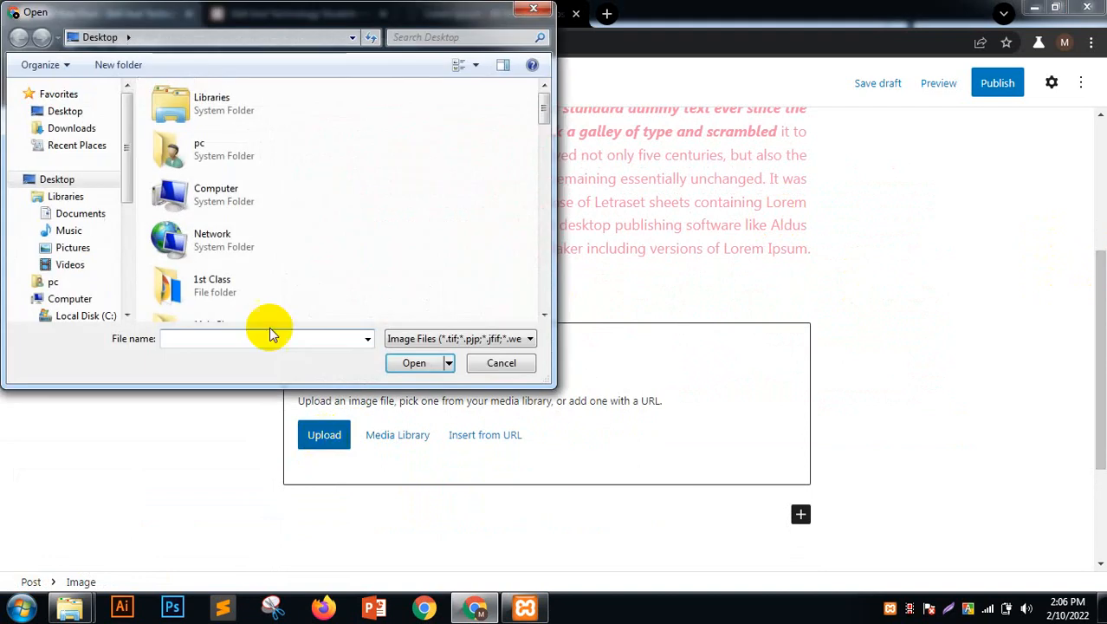
{"action": "left_click", "coordinate": [72, 129]}
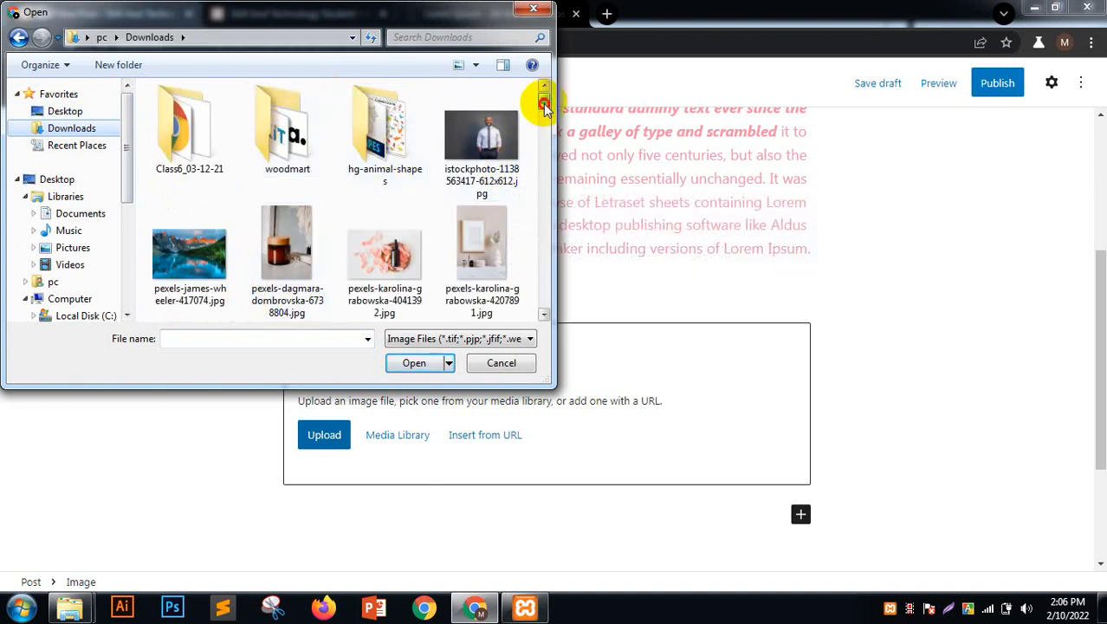
{"action": "scroll", "coordinate": [543, 106], "scroll_direction": "down", "scroll_amount": 3}
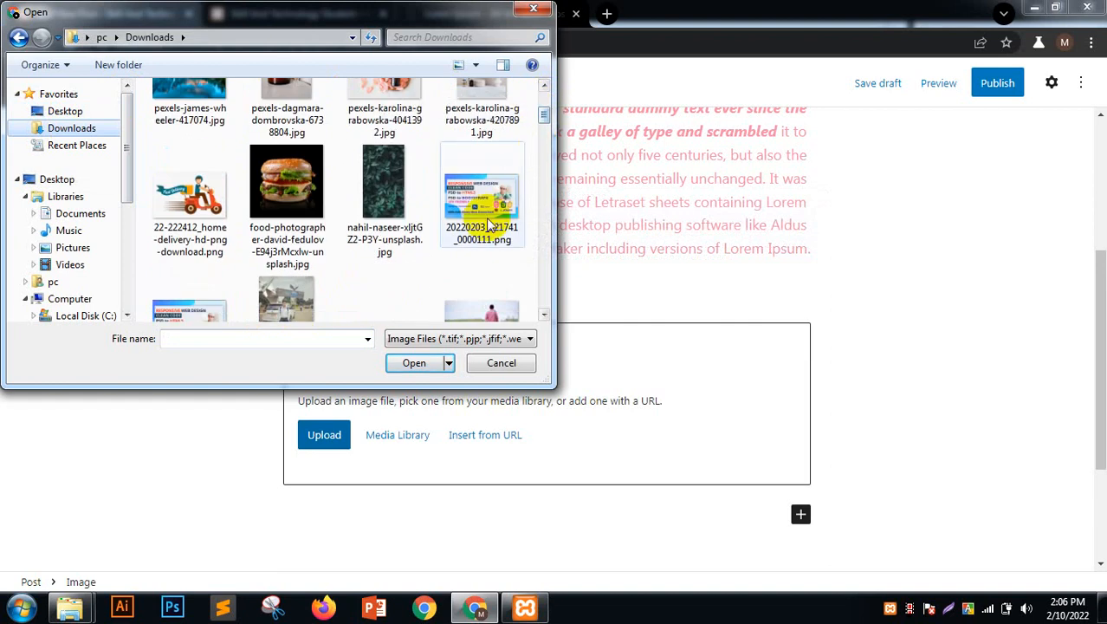
{"action": "left_click", "coordinate": [490, 226]}
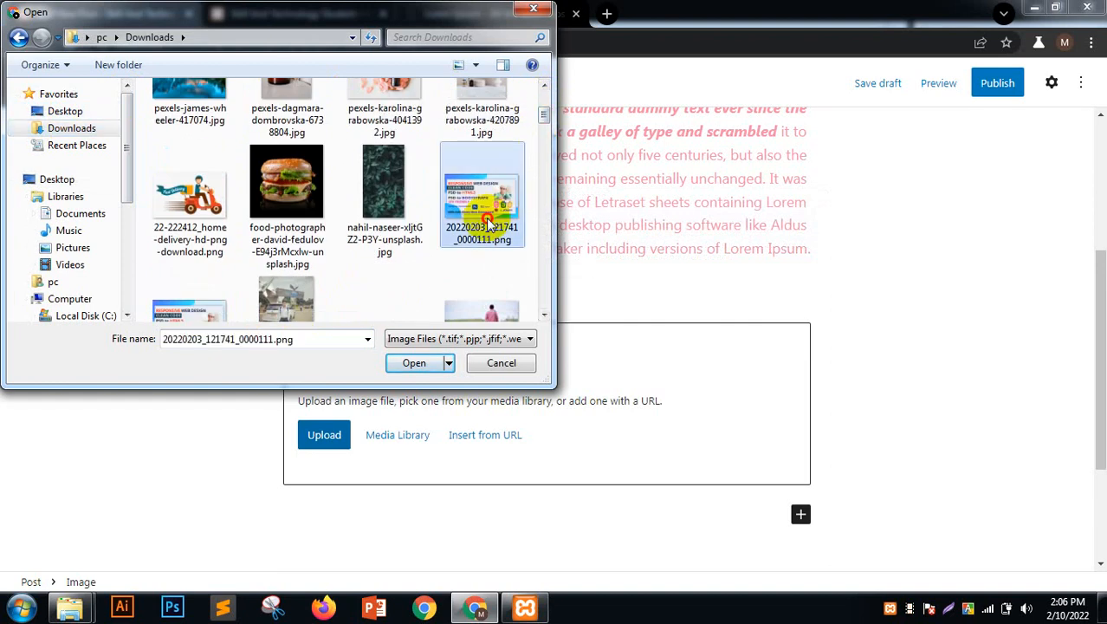
{"action": "left_click", "coordinate": [414, 362]}
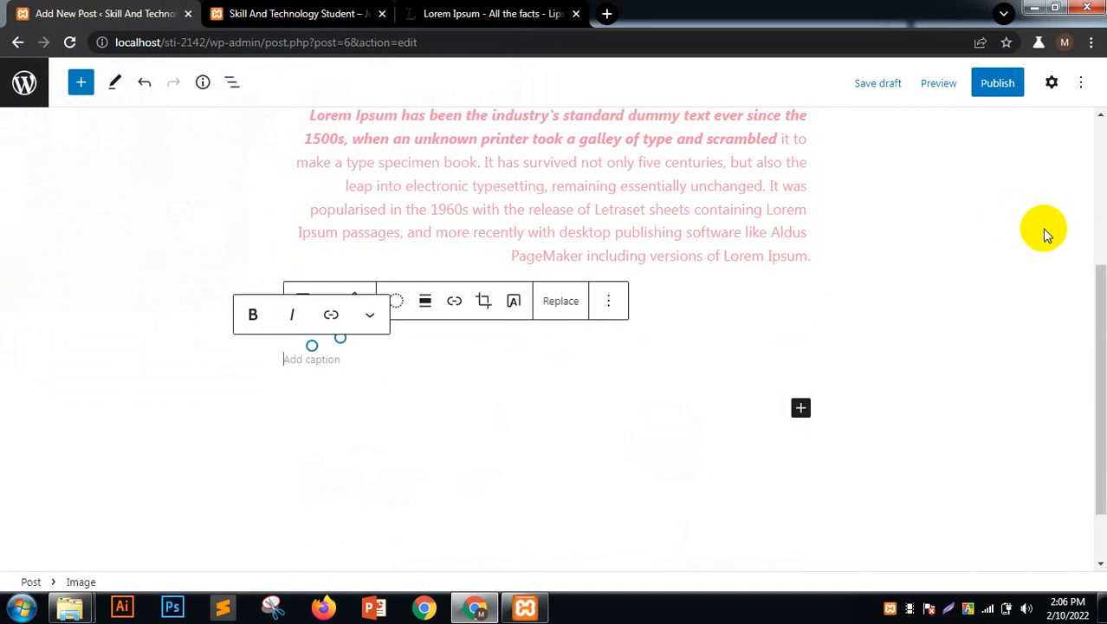
Move the banner image block up twice so it sits above the Lorem Ipsum paragraph
{"action": "scroll", "coordinate": [1074, 295], "scroll_direction": "down", "scroll_amount": 3}
{"action": "left_click_drag", "start_coordinate": [1099, 376], "coordinate": [1098, 327]}
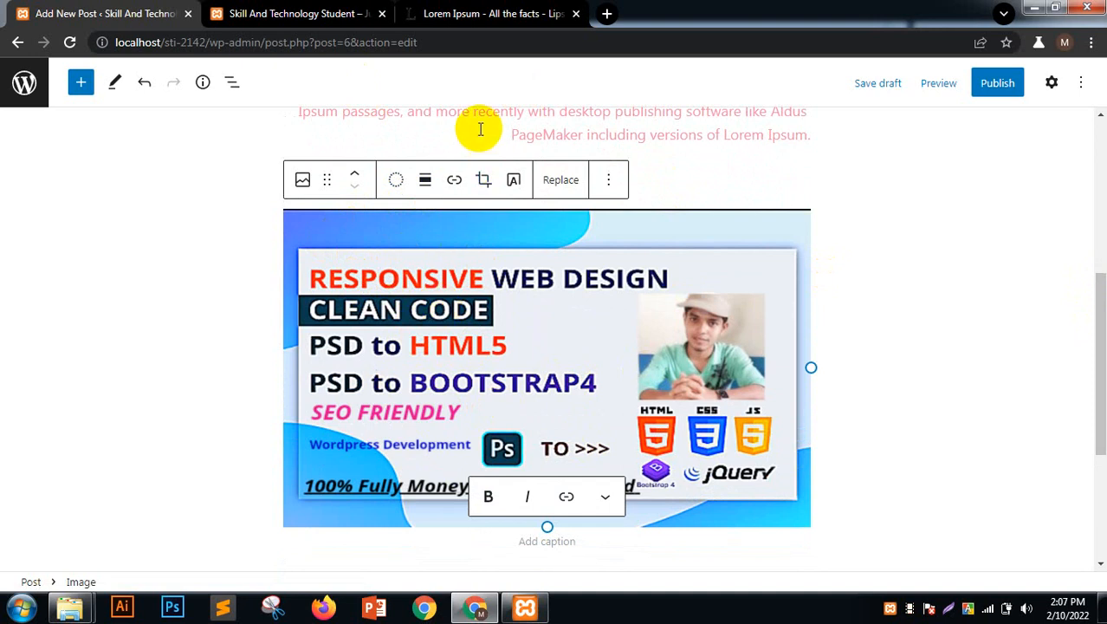
{"action": "left_click", "coordinate": [357, 174]}
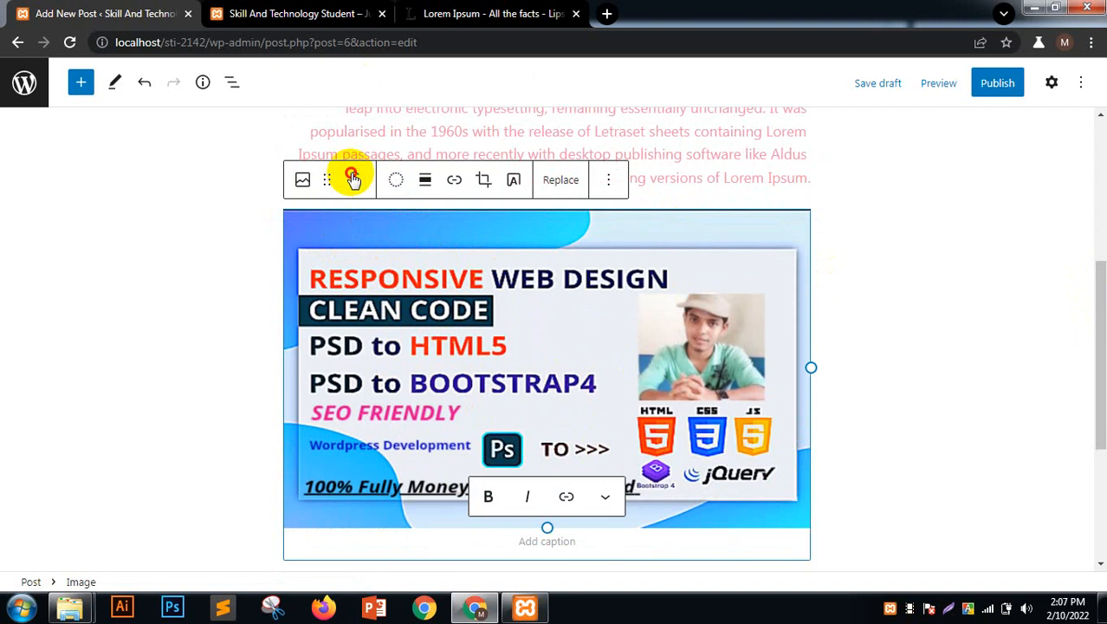
{"action": "left_click", "coordinate": [354, 176]}
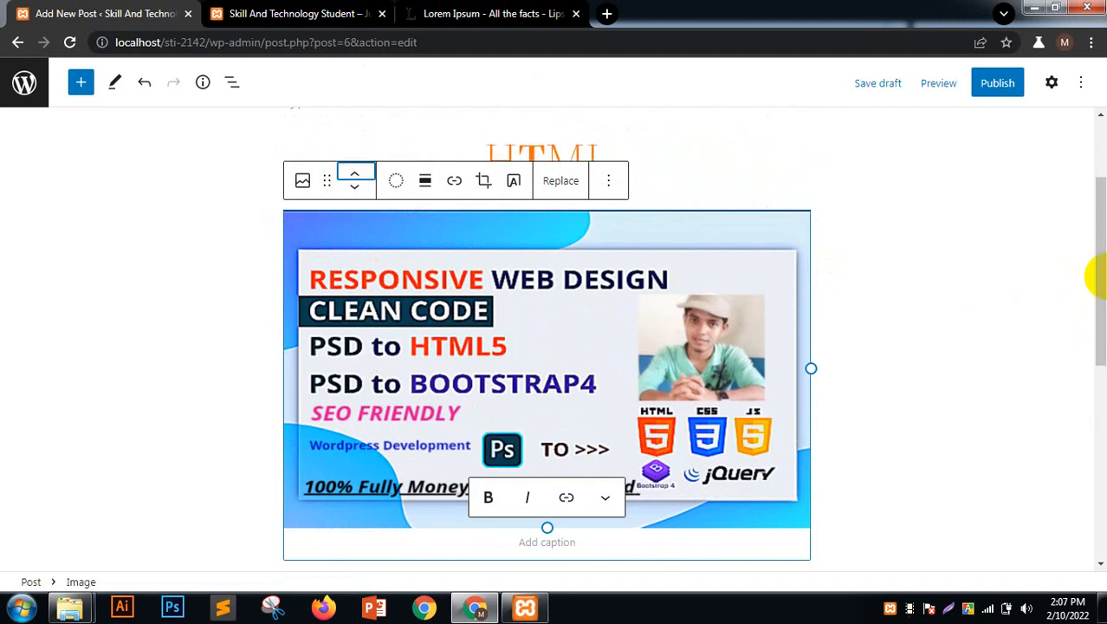
{"action": "mouse_move", "coordinate": [1104, 236]}
{"action": "left_mouse_down"}
{"action": "mouse_move", "coordinate": [1102, 201]}
{"action": "mouse_move", "coordinate": [1100, 358]}
{"action": "mouse_move", "coordinate": [1101, 242]}
{"action": "left_mouse_up"}
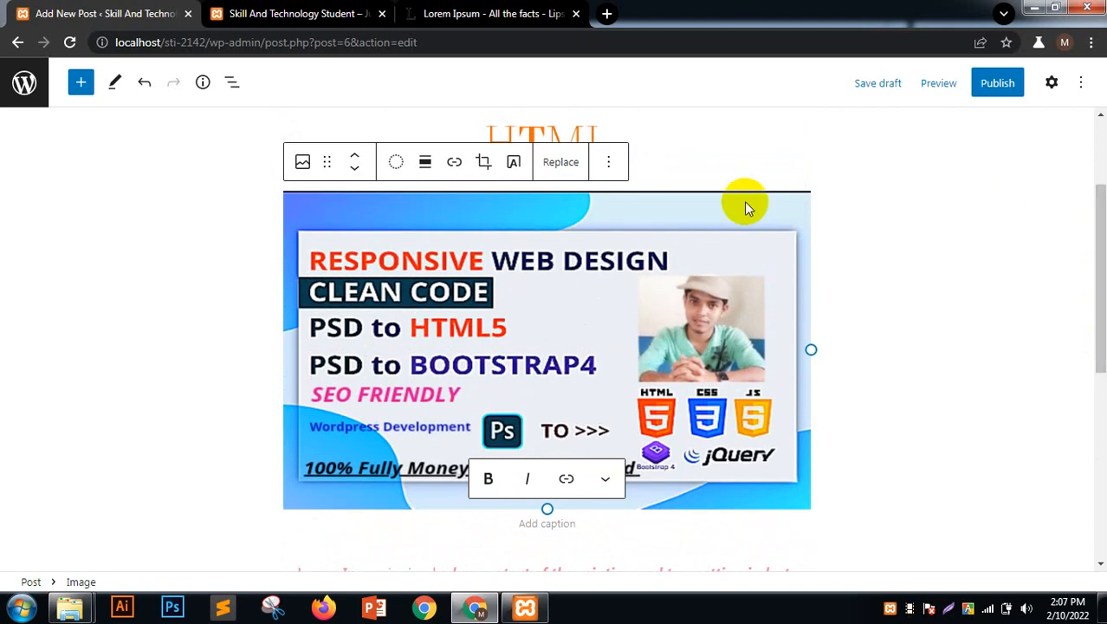
Crop the banner image and rotate it a full turn back to upright
{"action": "left_click", "coordinate": [484, 165]}
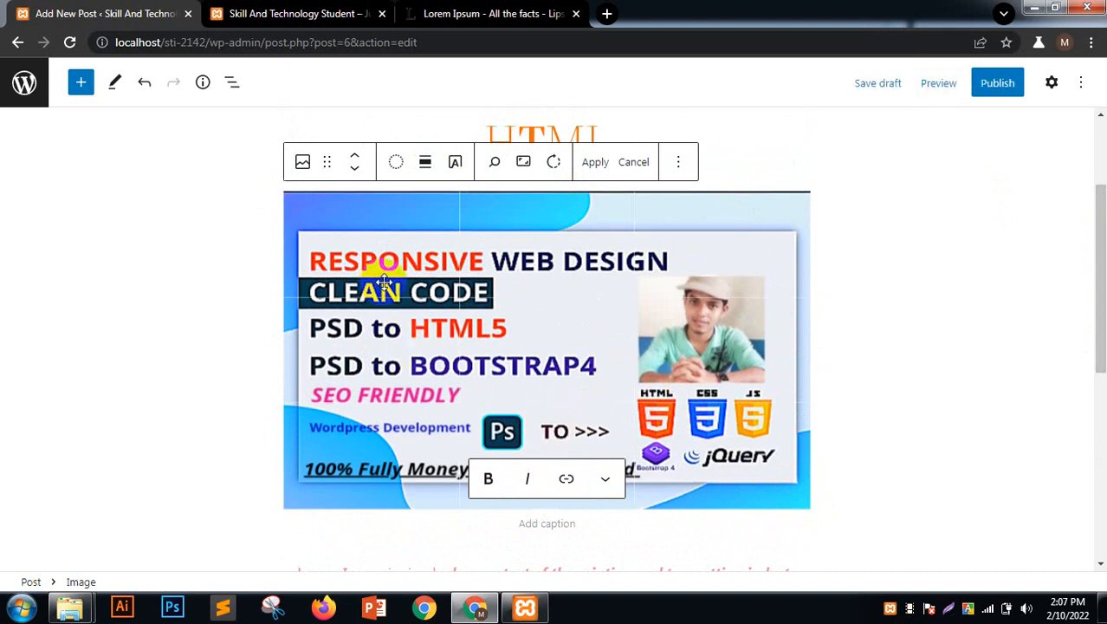
{"action": "left_click", "coordinate": [551, 163]}
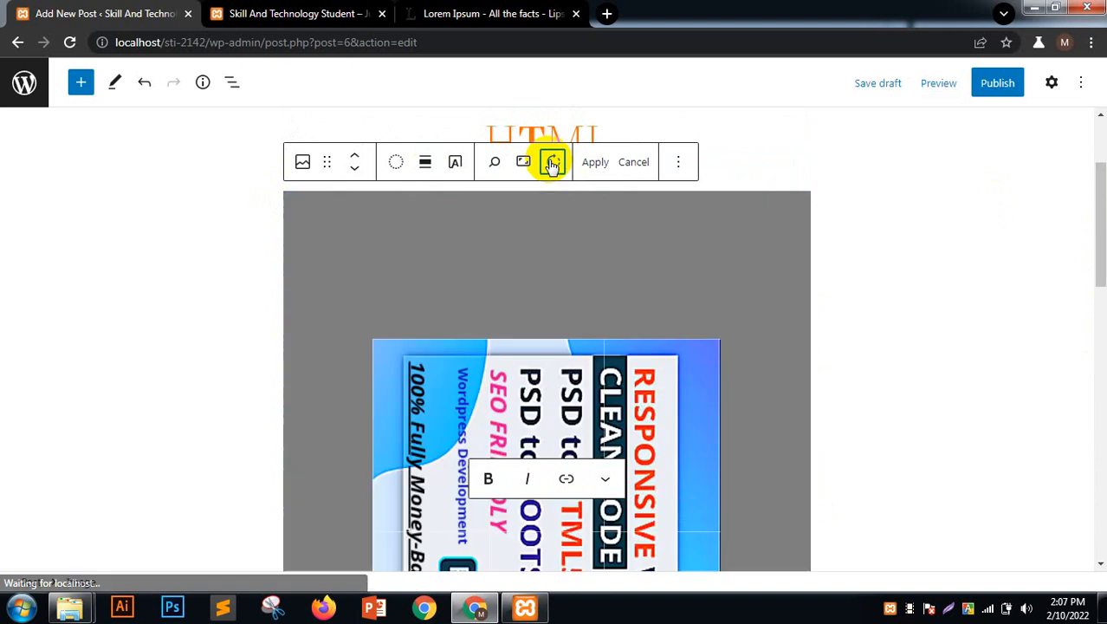
{"action": "left_click", "coordinate": [551, 163]}
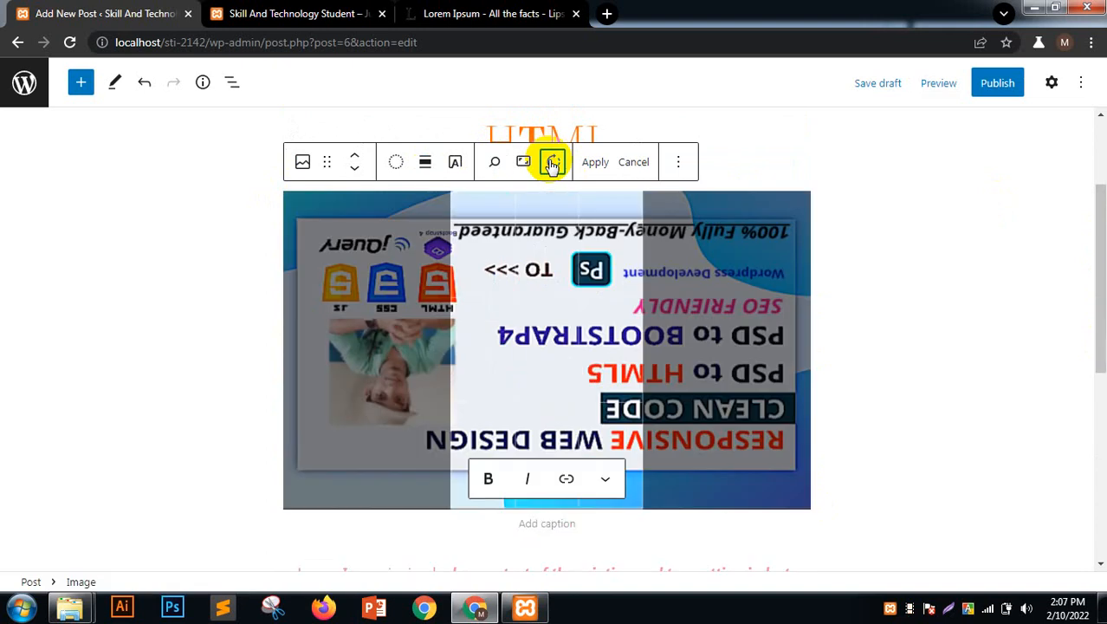
{"action": "left_click", "coordinate": [551, 164]}
{"action": "left_click", "coordinate": [551, 162]}
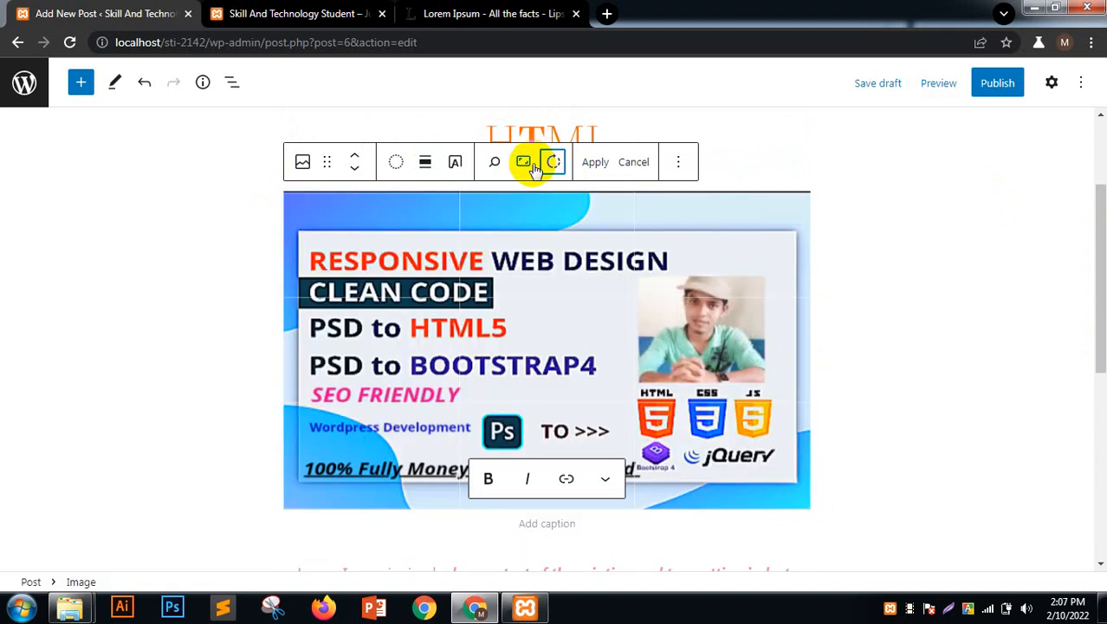
Preview the image's duotone filters without applying one, then check its alignment choices
{"action": "left_click", "coordinate": [395, 163]}
{"action": "left_click", "coordinate": [395, 161]}
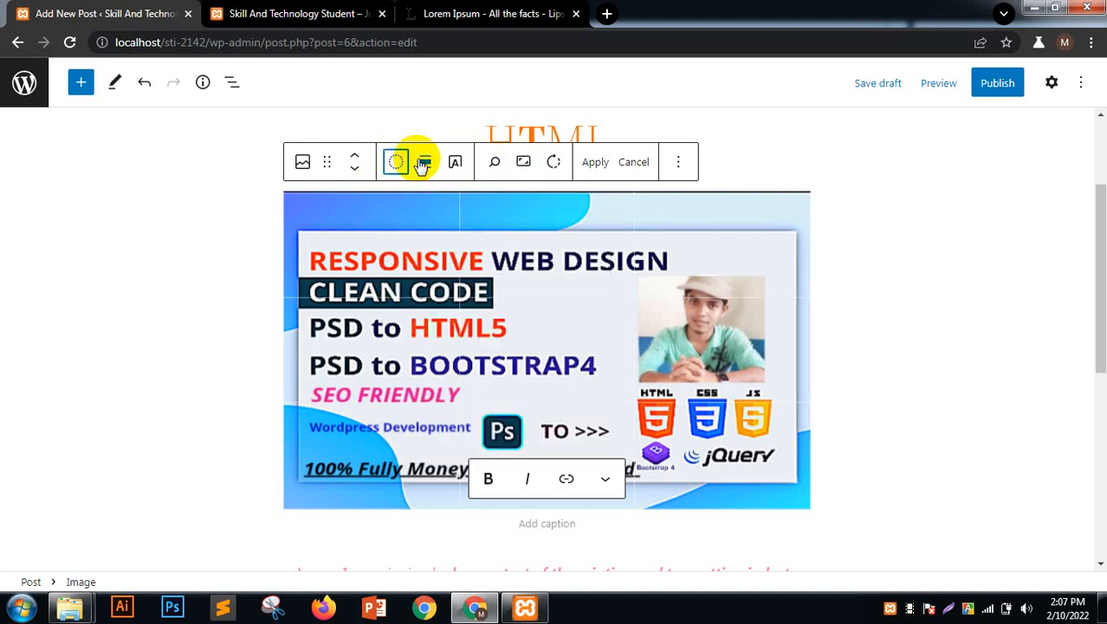
{"action": "left_click", "coordinate": [424, 163]}
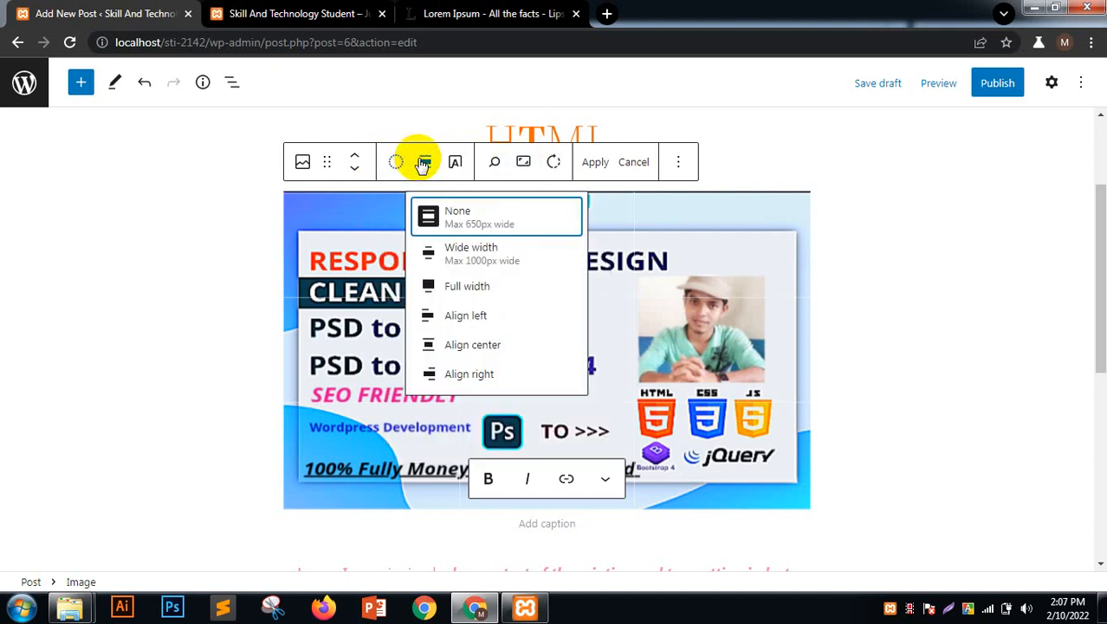
{"action": "left_click", "coordinate": [486, 255]}
{"action": "left_click", "coordinate": [538, 232]}
{"action": "left_click_drag", "start_coordinate": [1096, 420], "coordinate": [1093, 294]}
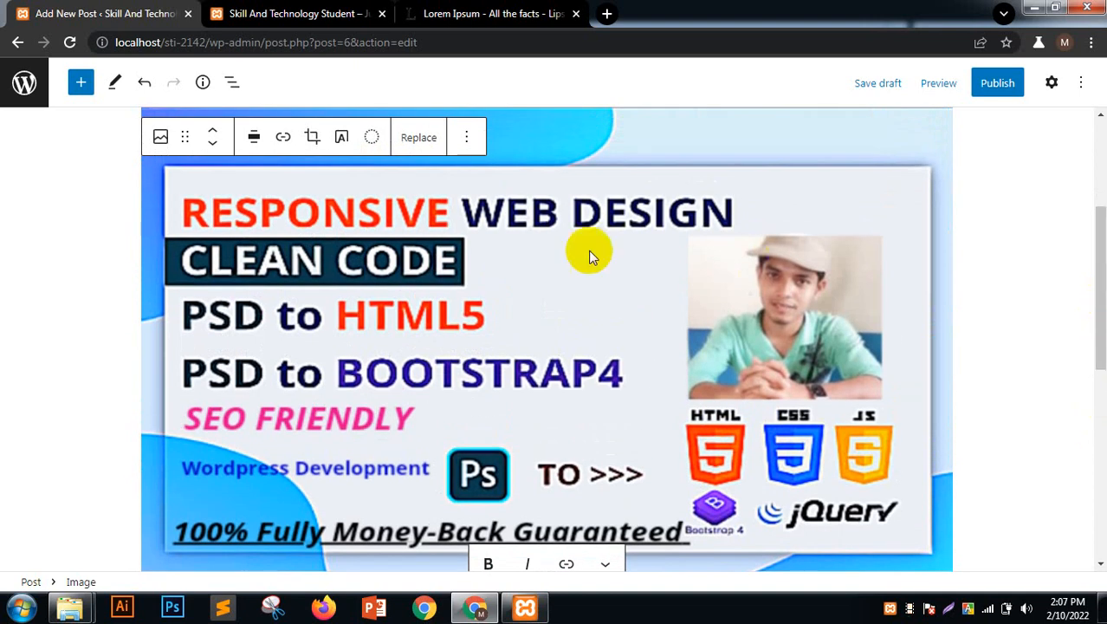
{"action": "left_click", "coordinate": [246, 136]}
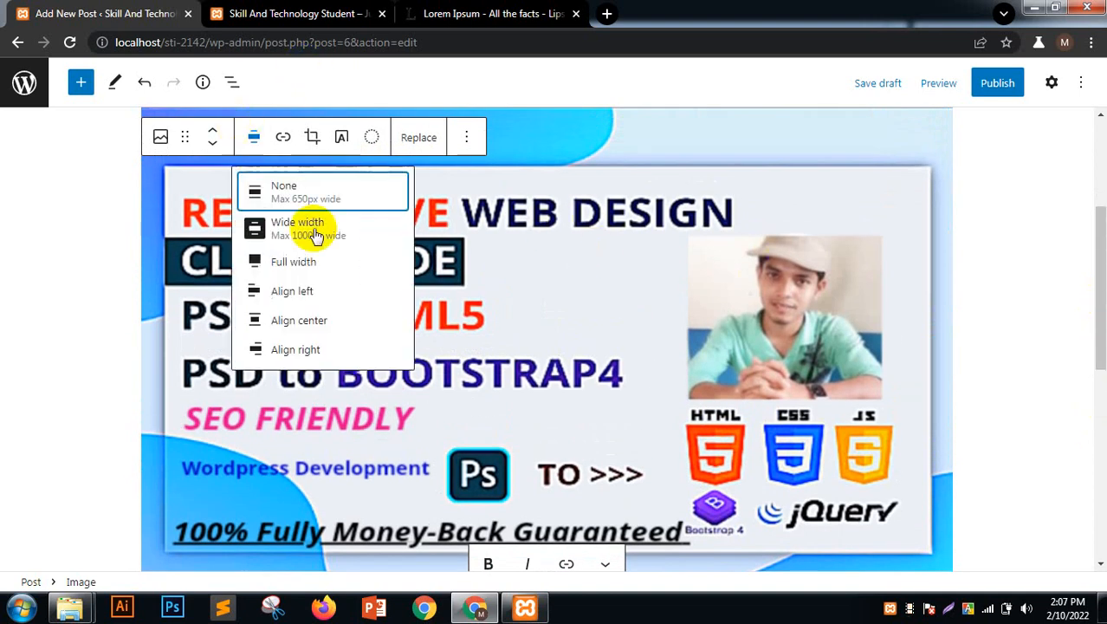
{"action": "left_click", "coordinate": [322, 322]}
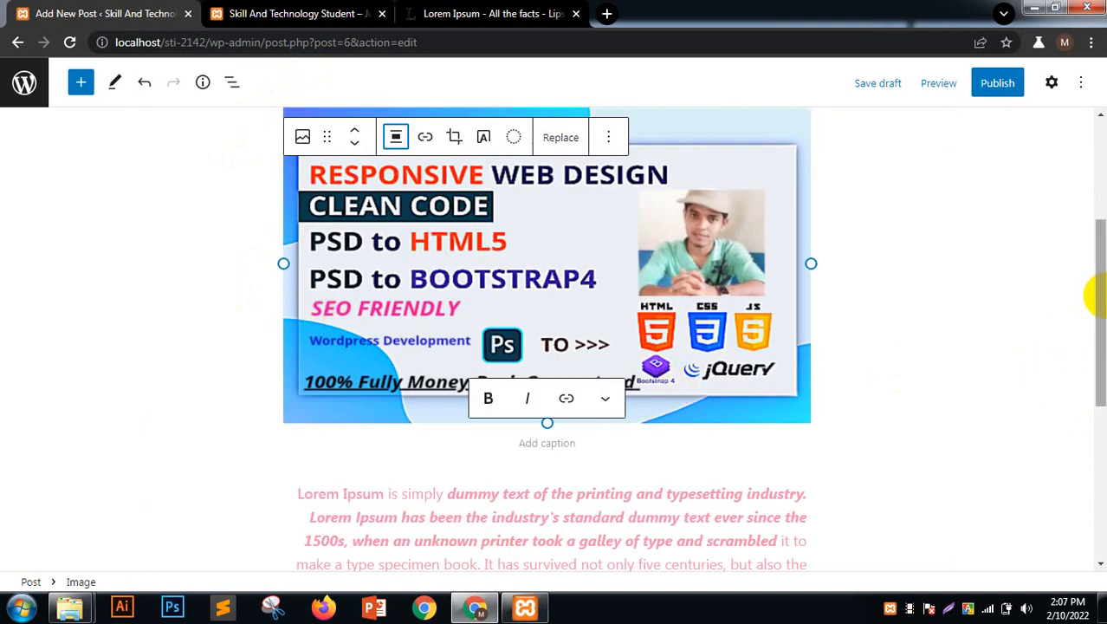
{"action": "scroll", "coordinate": [1098, 260], "scroll_direction": "up", "scroll_amount": 1}
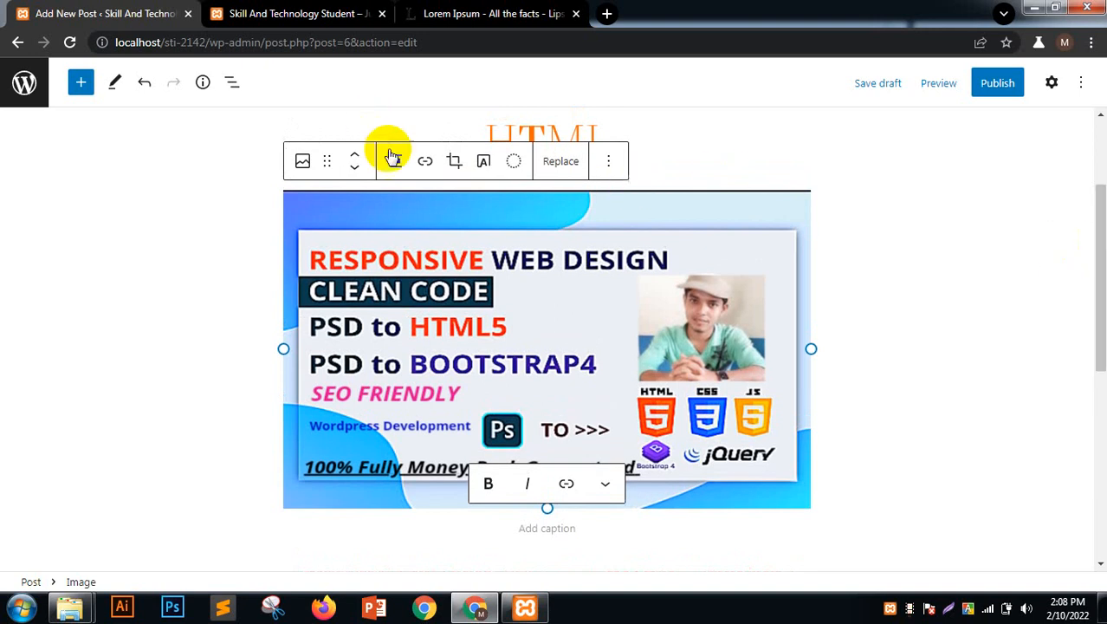
{"action": "left_click", "coordinate": [423, 163]}
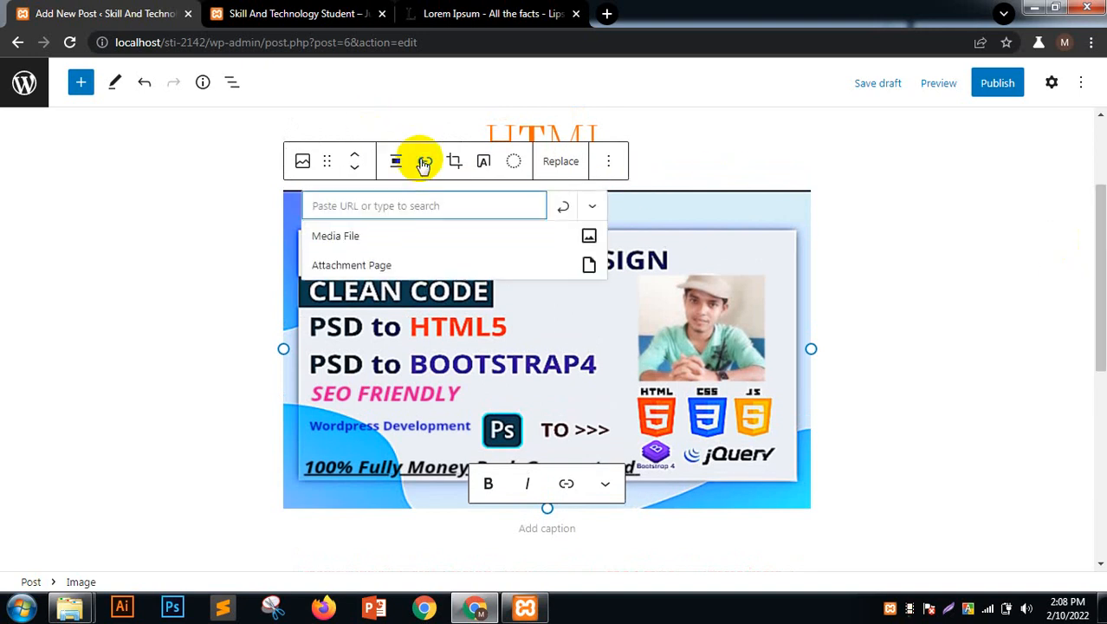
{"action": "left_click", "coordinate": [423, 162]}
{"action": "left_click", "coordinate": [423, 162]}
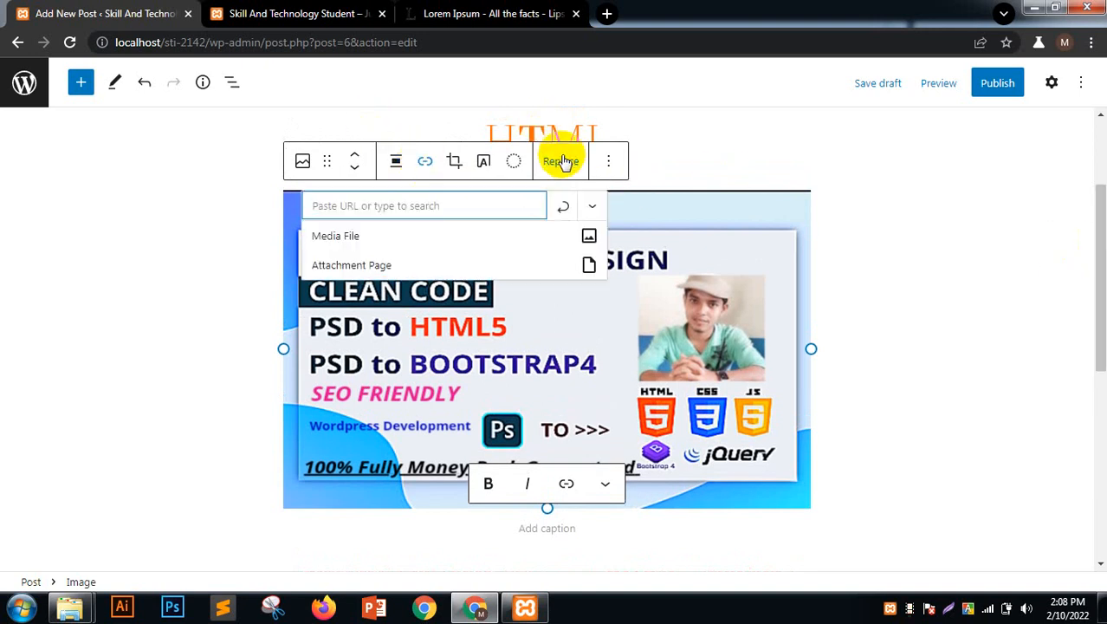
{"action": "left_click", "coordinate": [561, 161]}
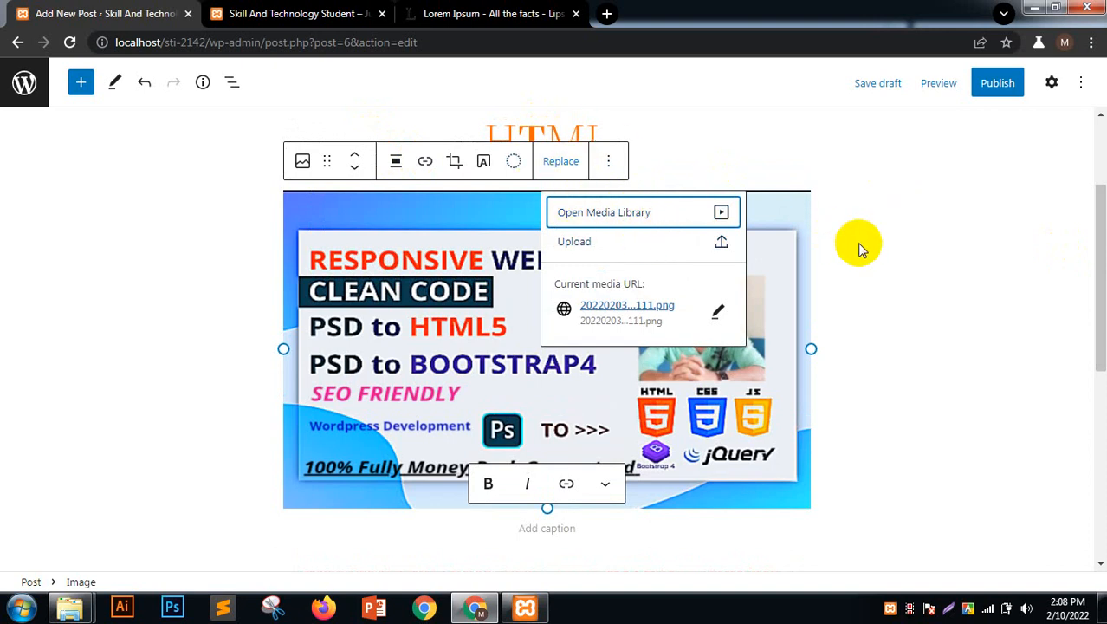
{"action": "left_click", "coordinate": [955, 310]}
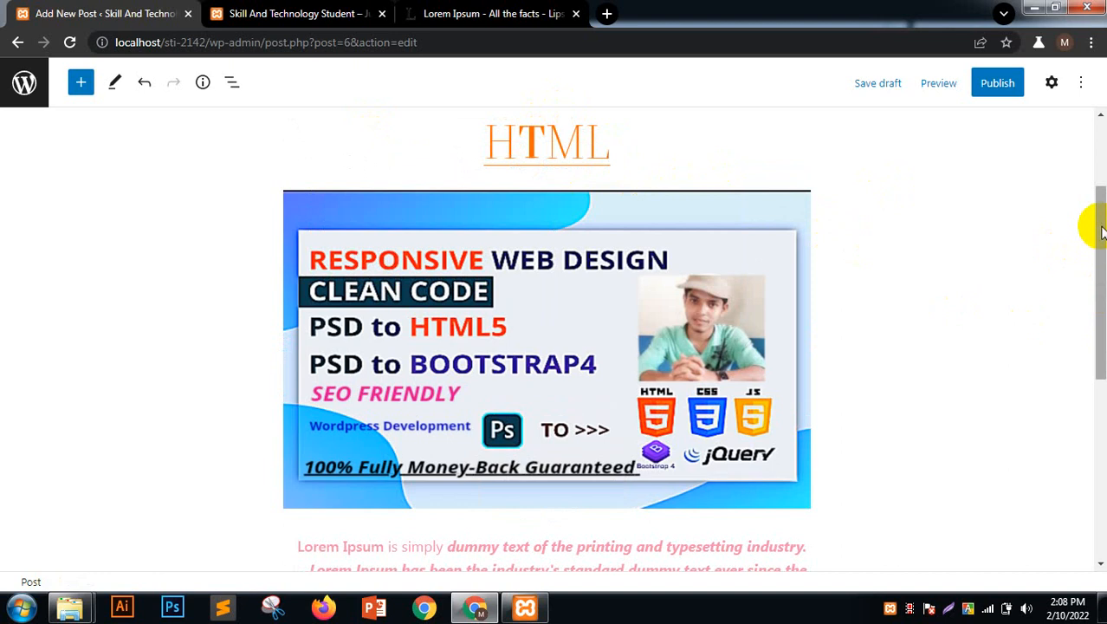
Insert a Buttons block into the empty block below the pink paragraph
{"action": "left_click_drag", "start_coordinate": [1101, 230], "coordinate": [1030, 374]}
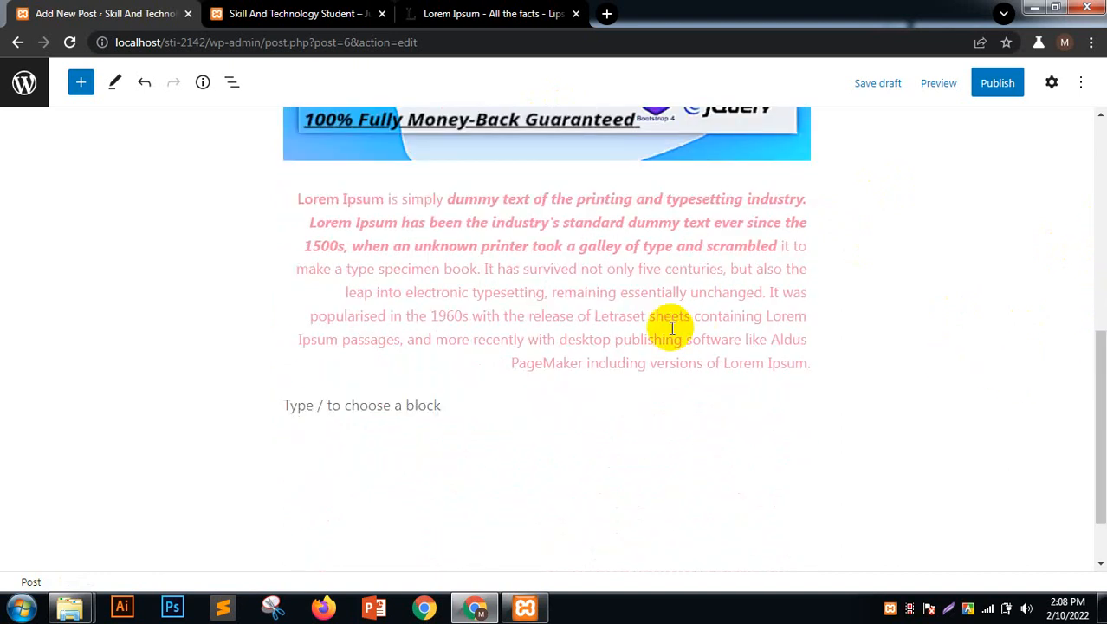
{"action": "left_click", "coordinate": [408, 405]}
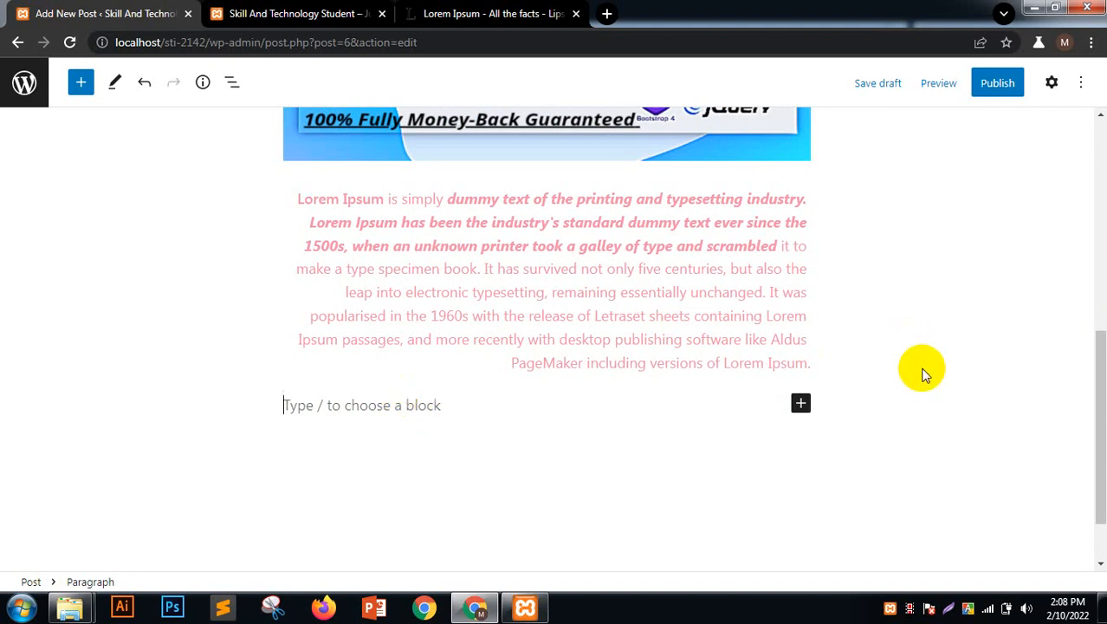
{"action": "left_click", "coordinate": [800, 405]}
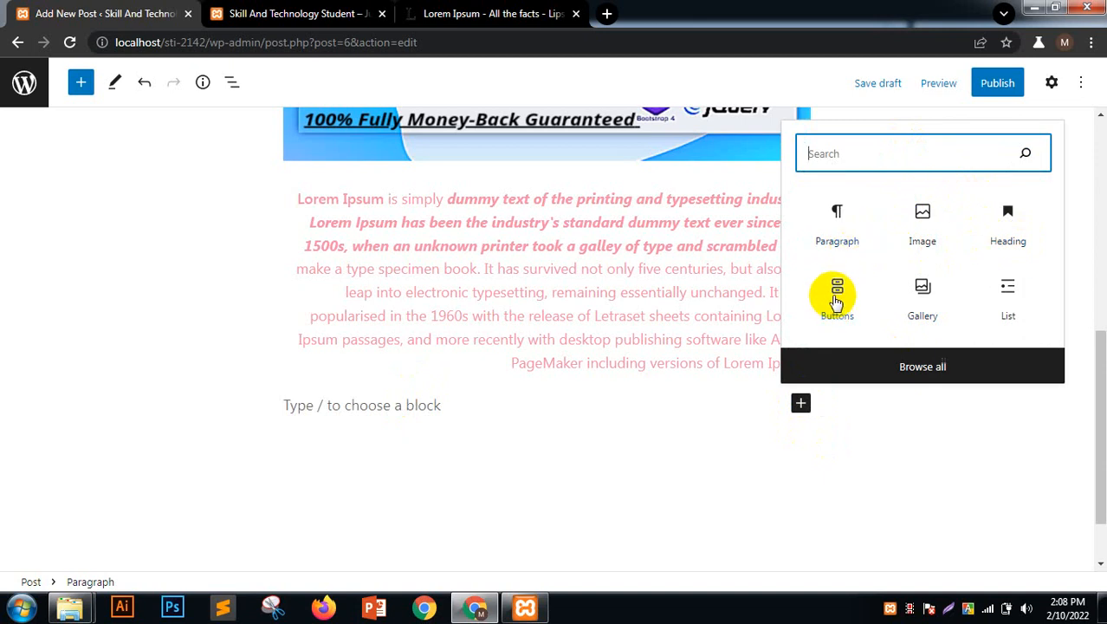
{"action": "left_click_drag", "start_coordinate": [837, 299], "coordinate": [559, 406]}
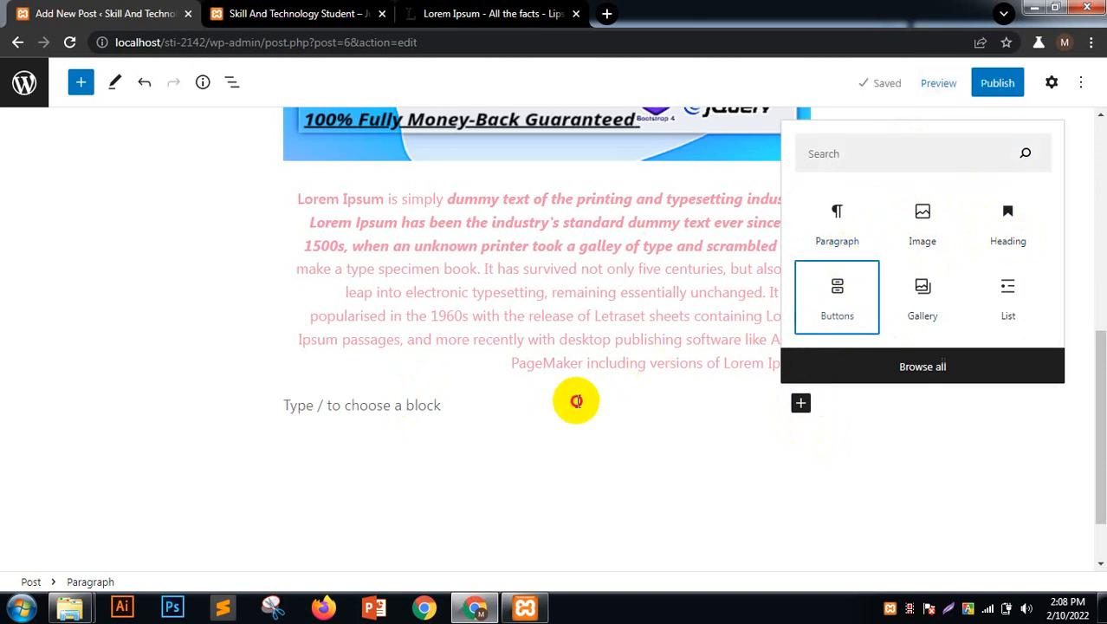
{"action": "left_click", "coordinate": [837, 314]}
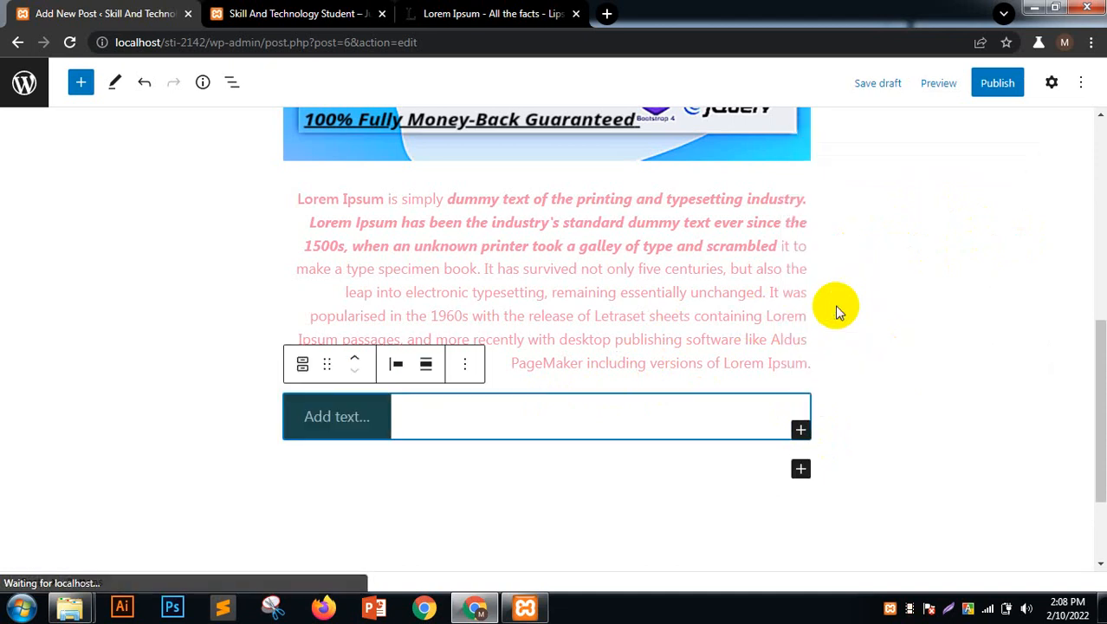
Label the button 'Learn More' and centre-justify it beneath the paragraph
{"action": "left_click", "coordinate": [333, 415]}
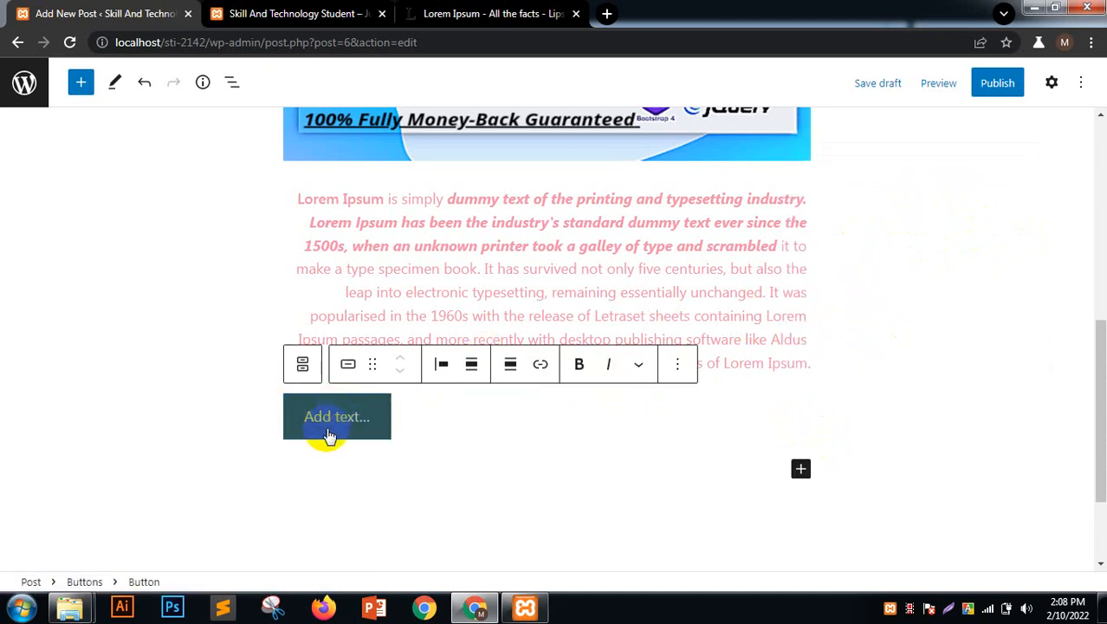
{"action": "type", "text": "Learn More"}
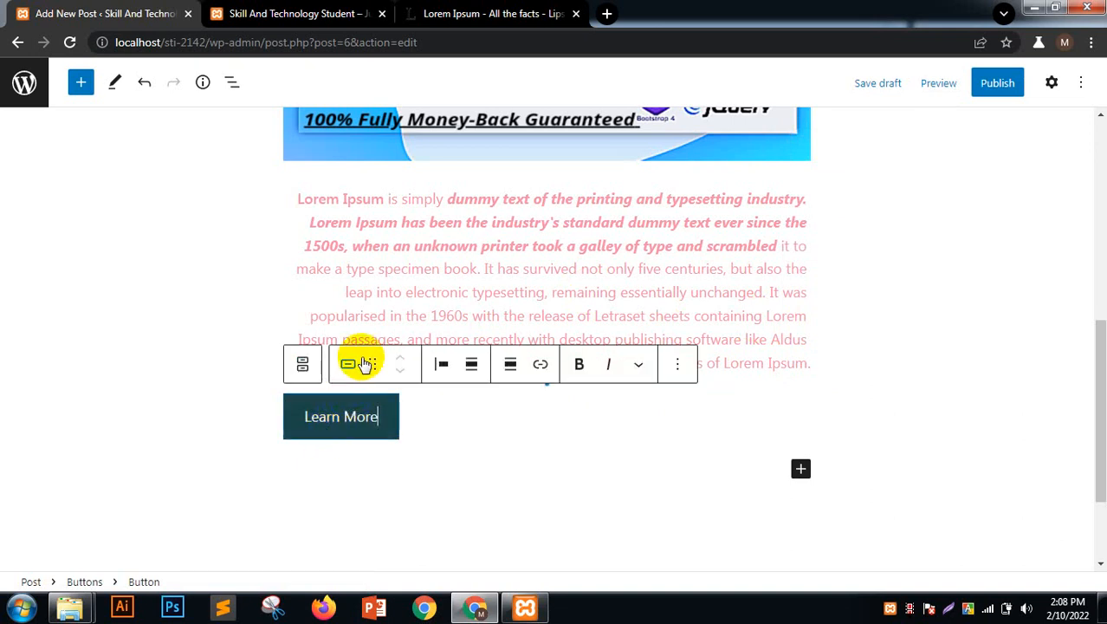
{"action": "left_click", "coordinate": [471, 364]}
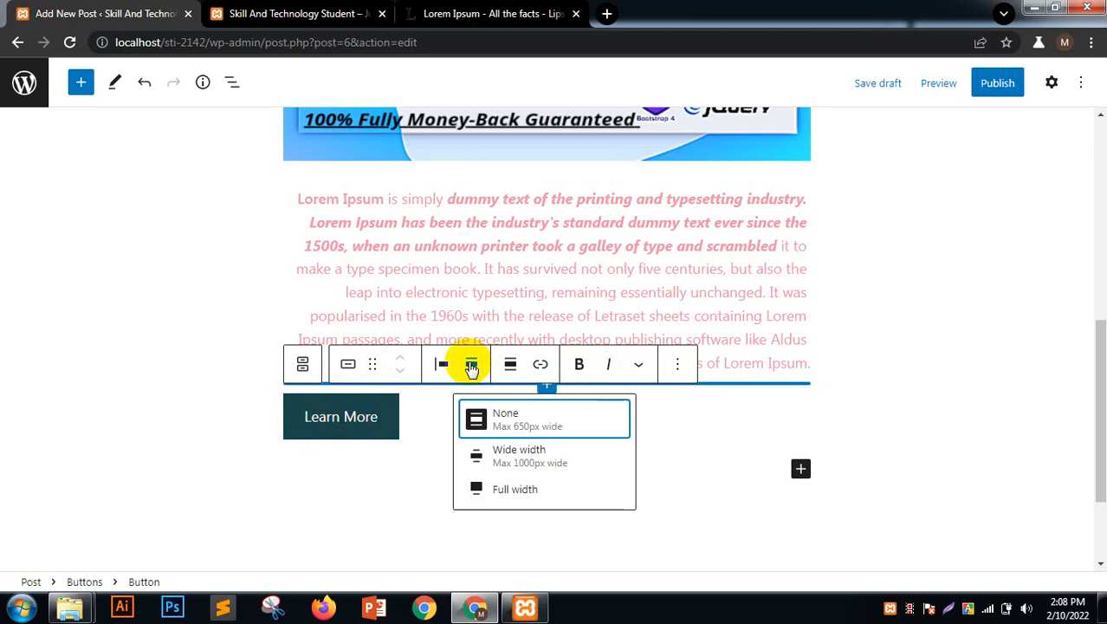
{"action": "left_click", "coordinate": [511, 365]}
{"action": "left_click", "coordinate": [558, 475]}
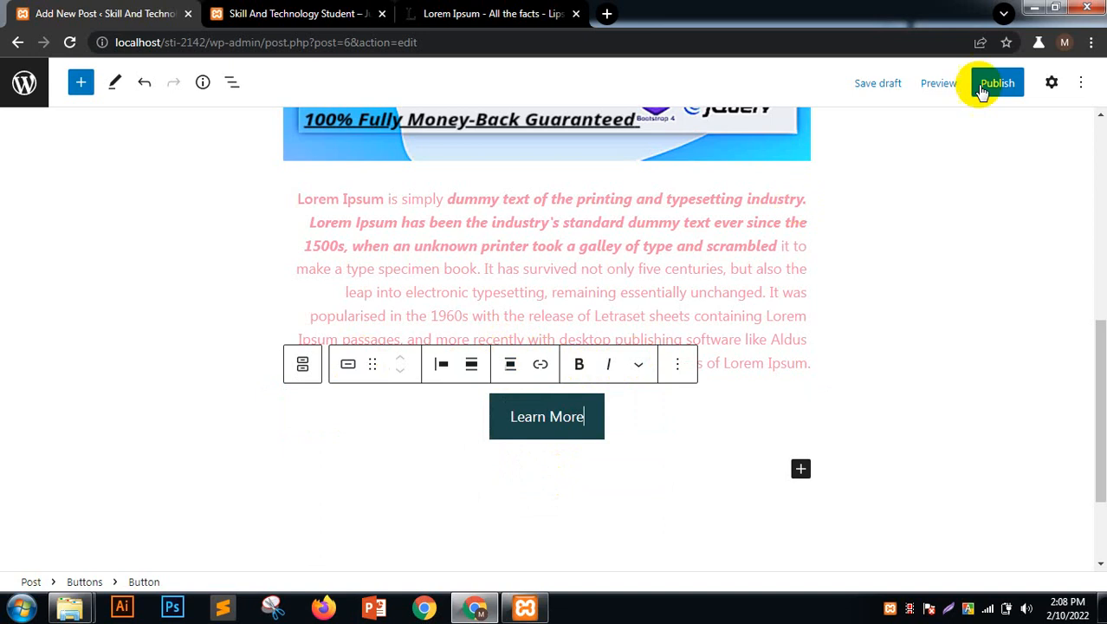
Give the Learn More button red #cf2e2e text and a green #00d084 background
{"action": "left_click", "coordinate": [1052, 83]}
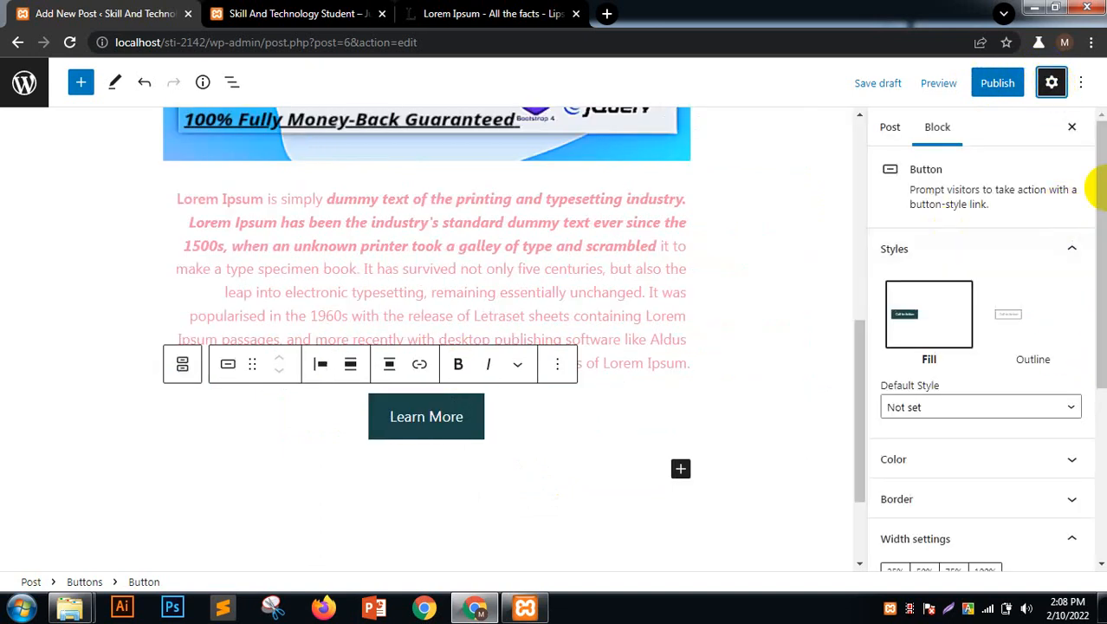
{"action": "left_click_drag", "start_coordinate": [1098, 189], "coordinate": [1093, 292]}
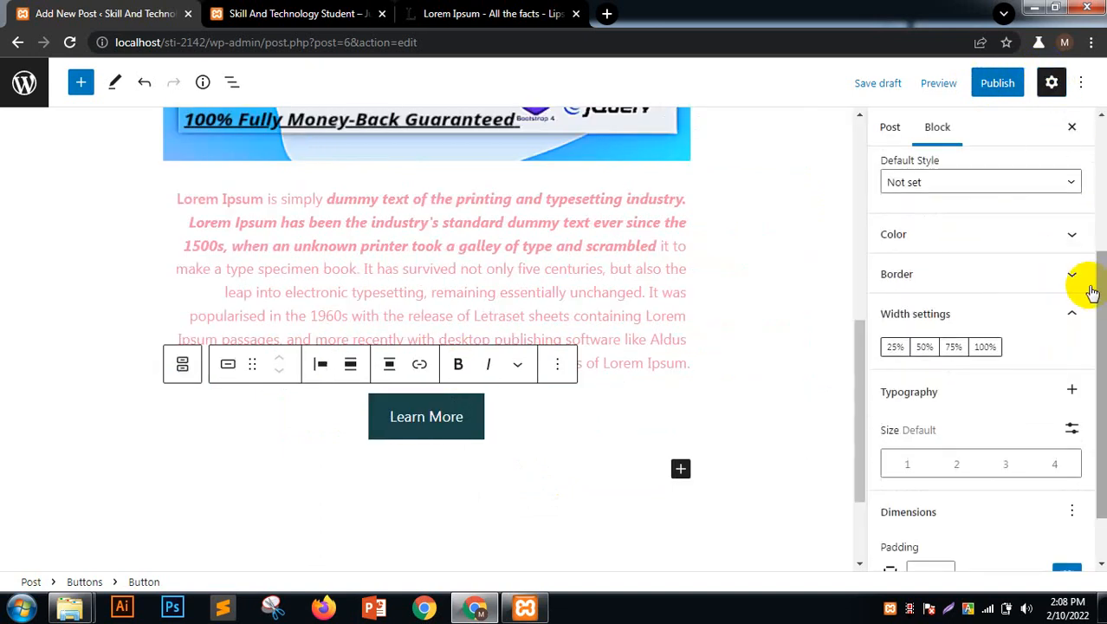
{"action": "left_click", "coordinate": [1000, 245]}
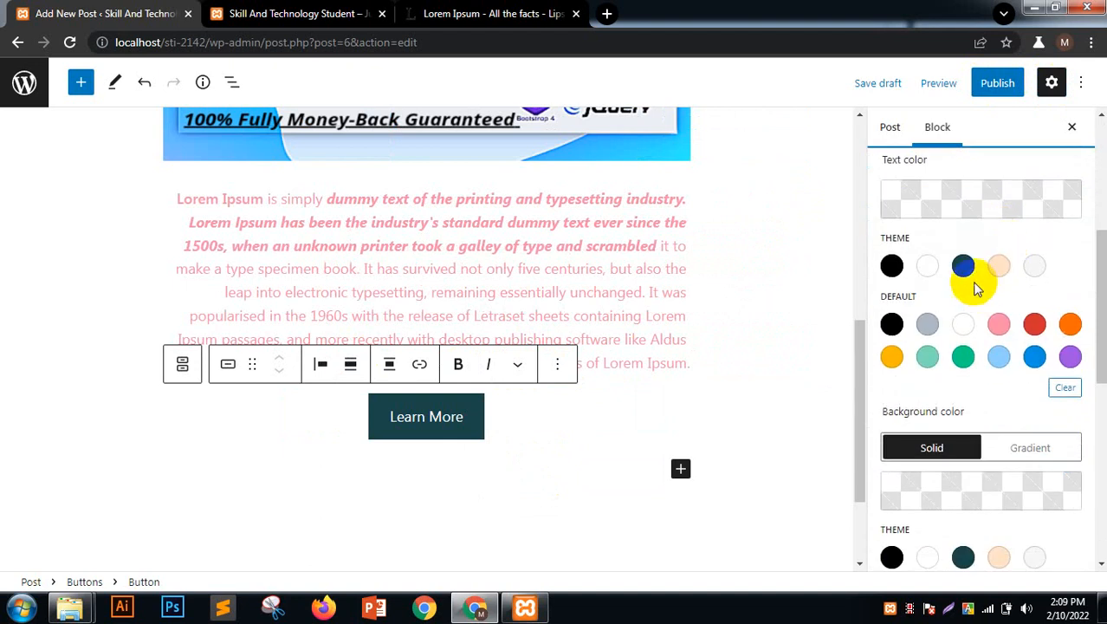
{"action": "left_click", "coordinate": [1031, 328]}
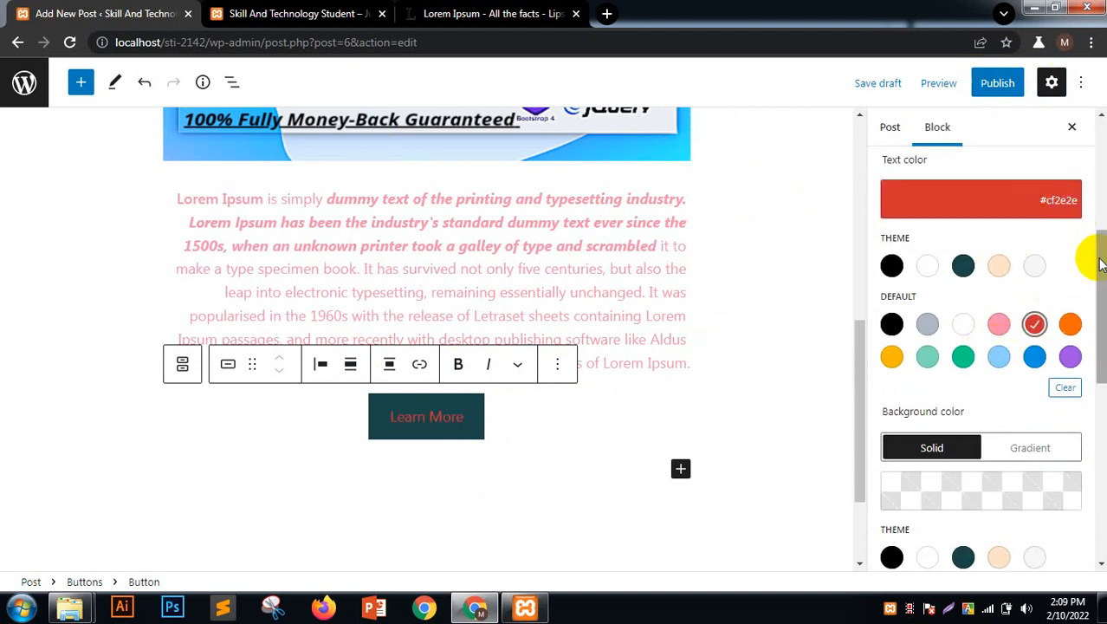
{"action": "left_click_drag", "start_coordinate": [1101, 295], "coordinate": [1100, 370]}
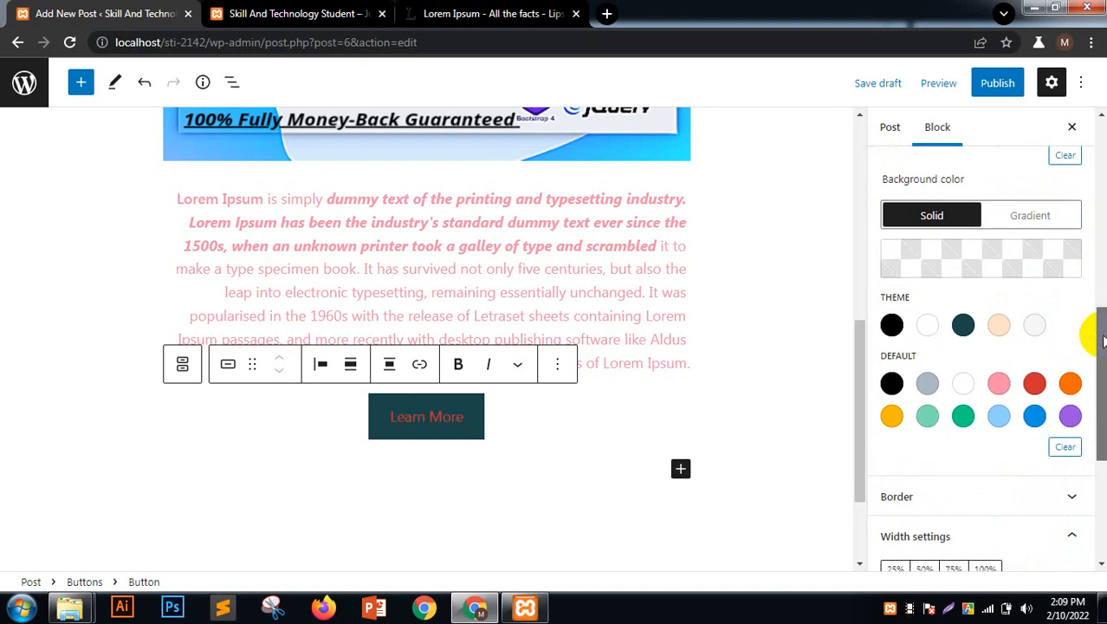
{"action": "left_click", "coordinate": [964, 423]}
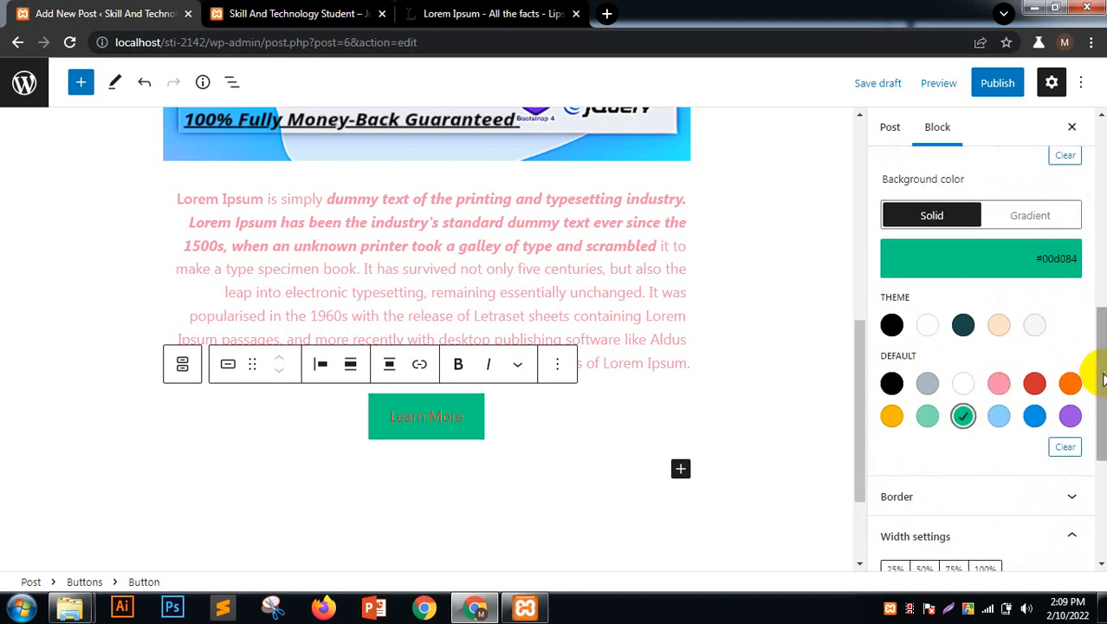
Explore the button's border, padding, 100% width and typography settings
{"action": "left_click_drag", "start_coordinate": [1103, 351], "coordinate": [1102, 407]}
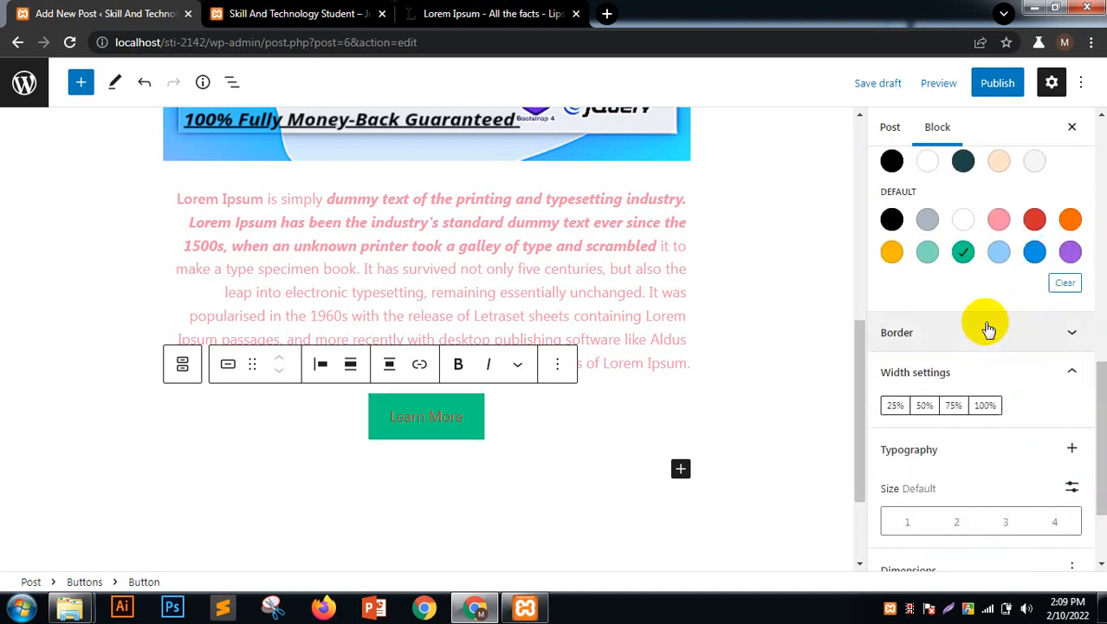
{"action": "left_click", "coordinate": [987, 329]}
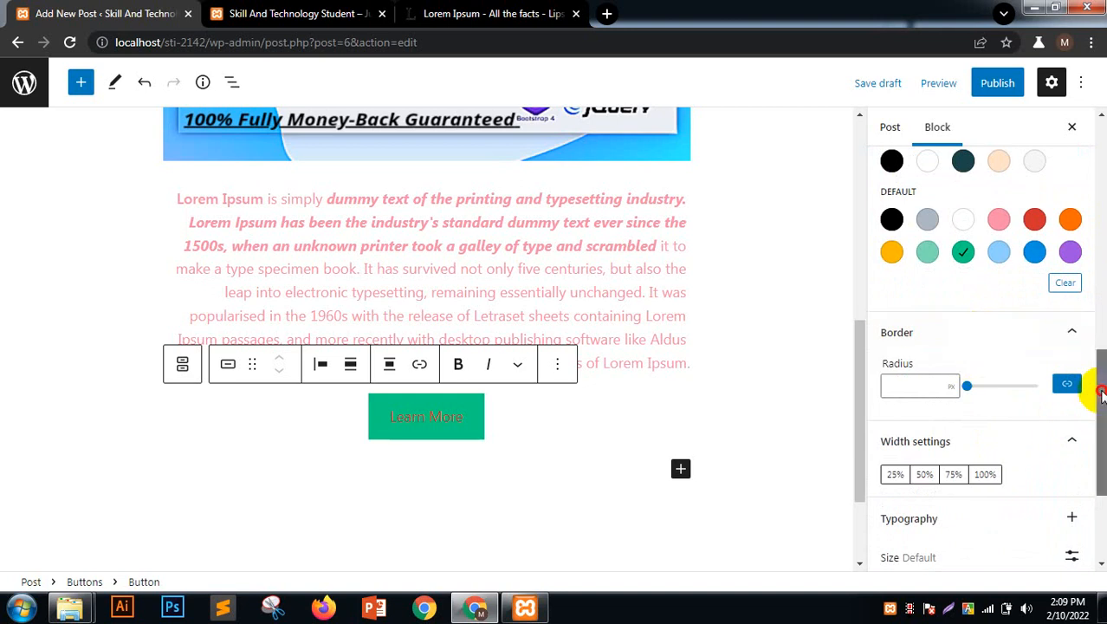
{"action": "left_click_drag", "start_coordinate": [1105, 414], "coordinate": [1103, 459]}
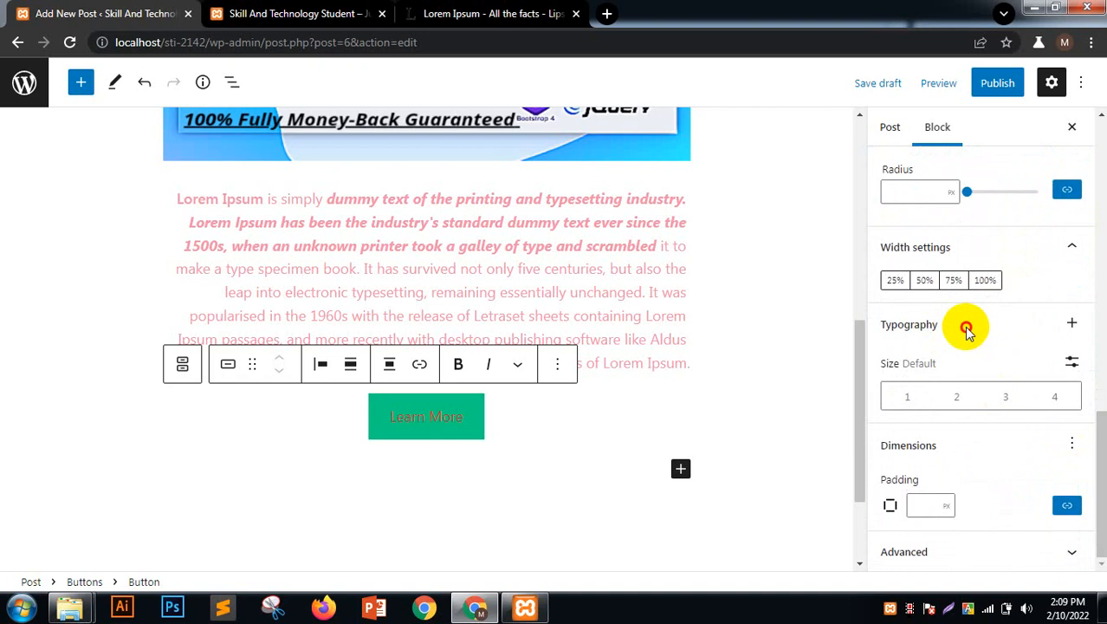
{"action": "left_click_drag", "start_coordinate": [968, 329], "coordinate": [1100, 522]}
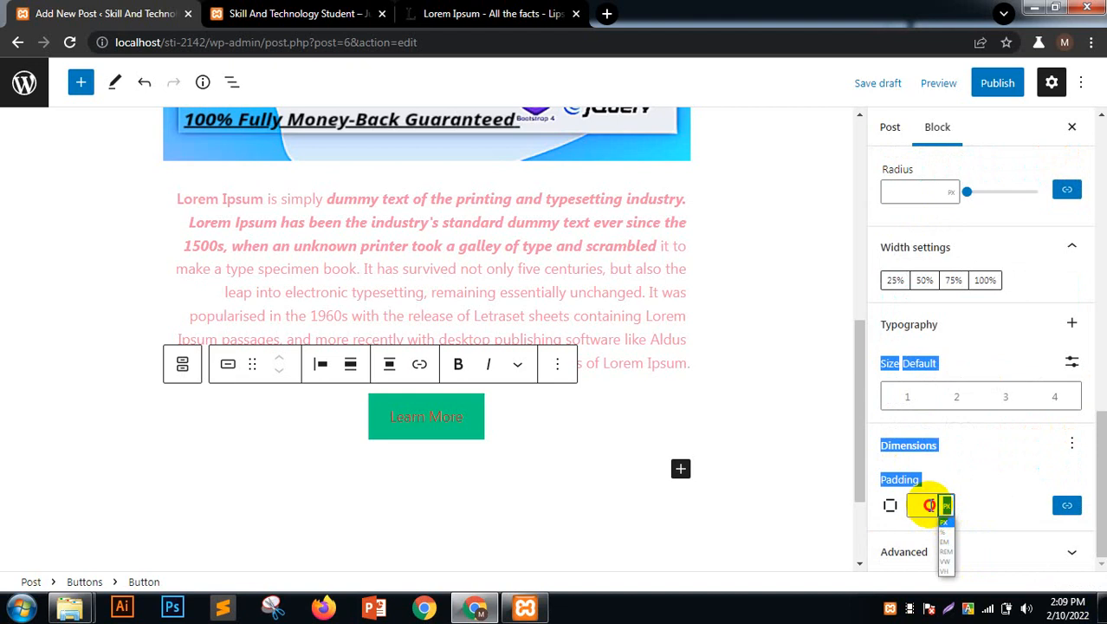
{"action": "left_click", "coordinate": [931, 506]}
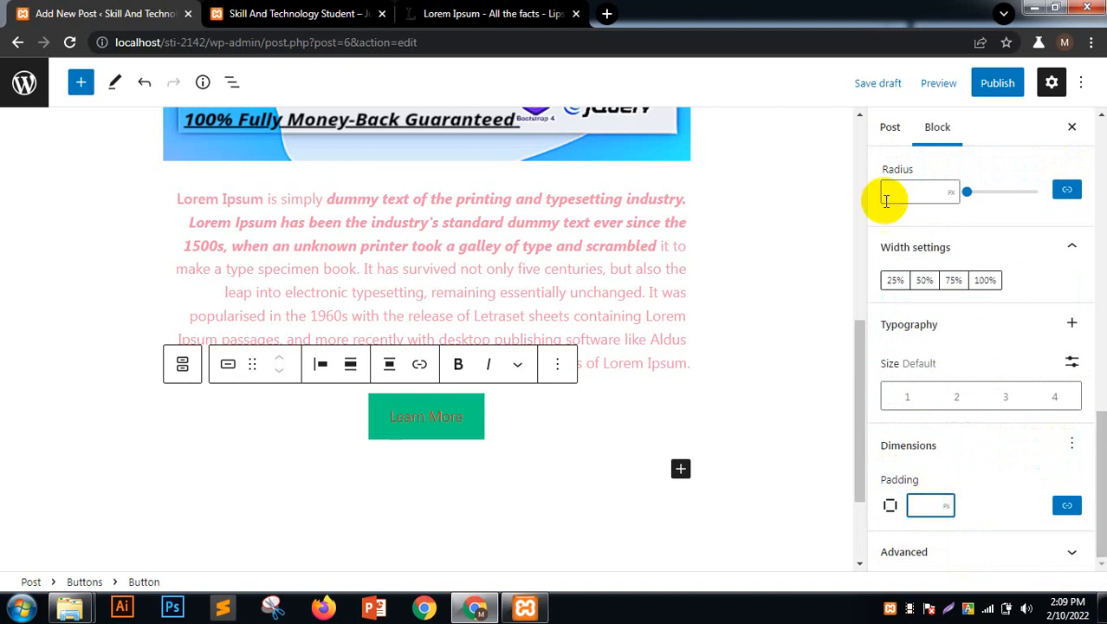
{"action": "left_click", "coordinate": [889, 281]}
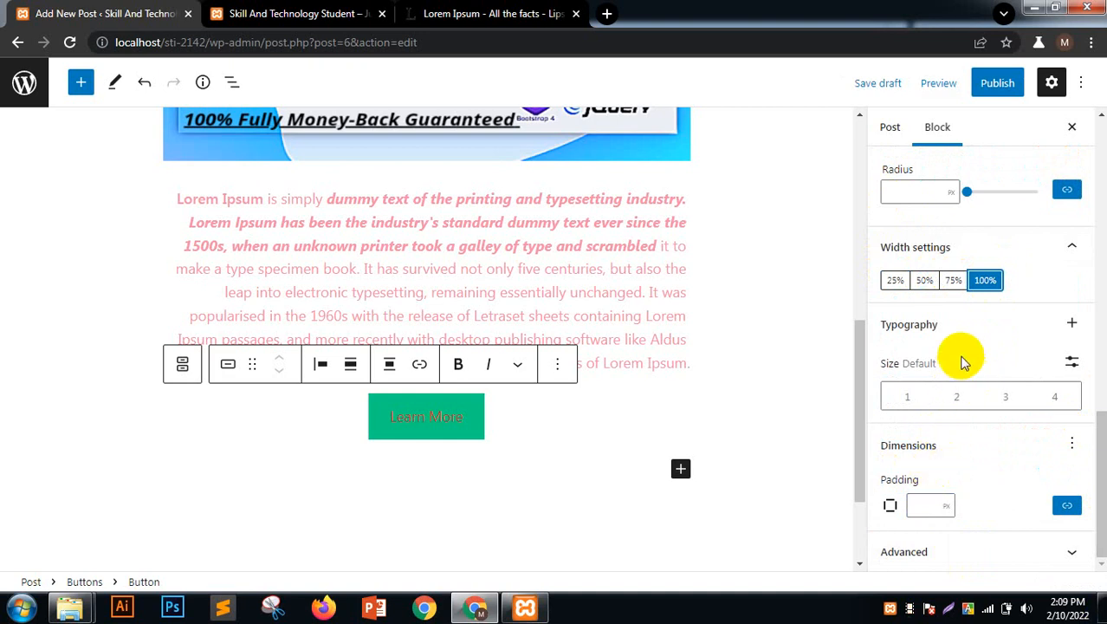
{"action": "left_click", "coordinate": [1071, 326]}
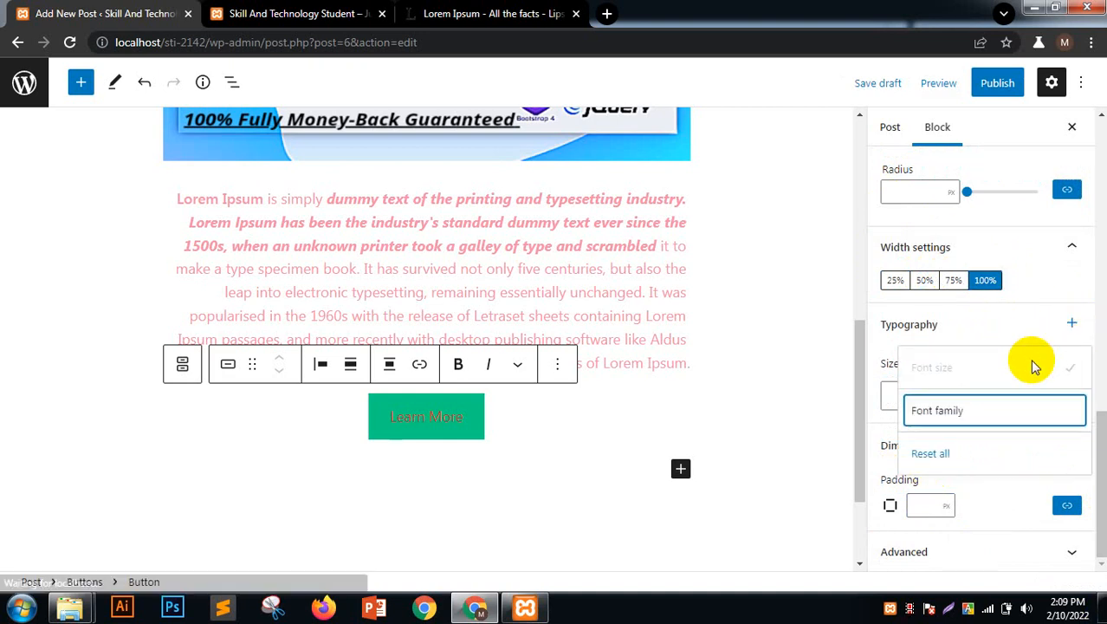
{"action": "left_click", "coordinate": [885, 338]}
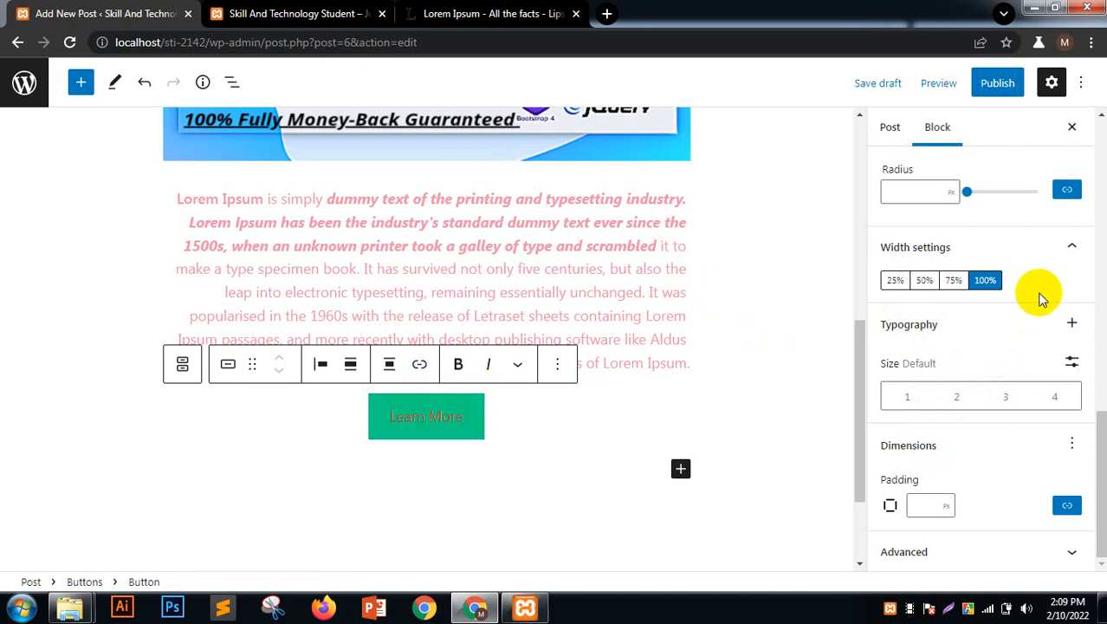
{"action": "left_click_drag", "start_coordinate": [1101, 459], "coordinate": [1097, 160]}
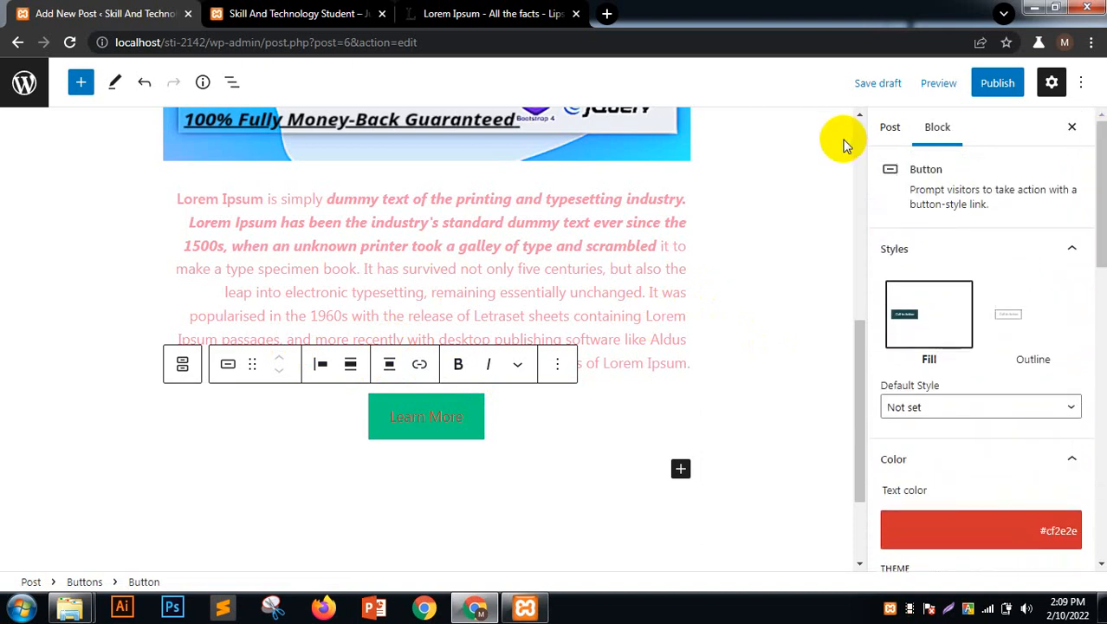
Look over the post's template options in the Post settings without changing them
{"action": "left_click", "coordinate": [890, 126]}
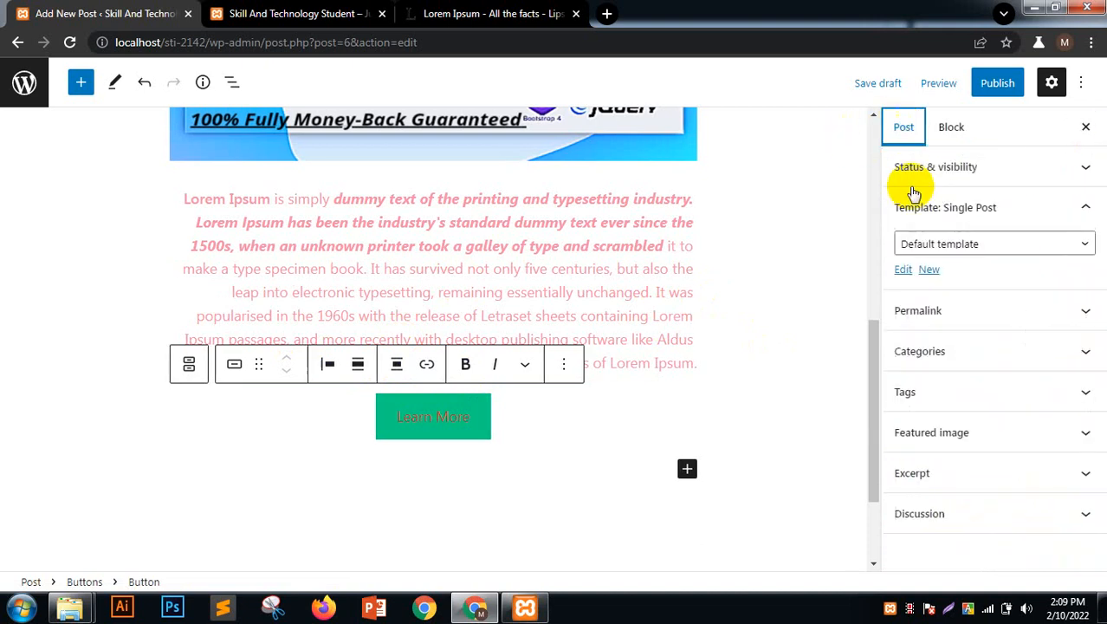
{"action": "left_click", "coordinate": [1008, 247]}
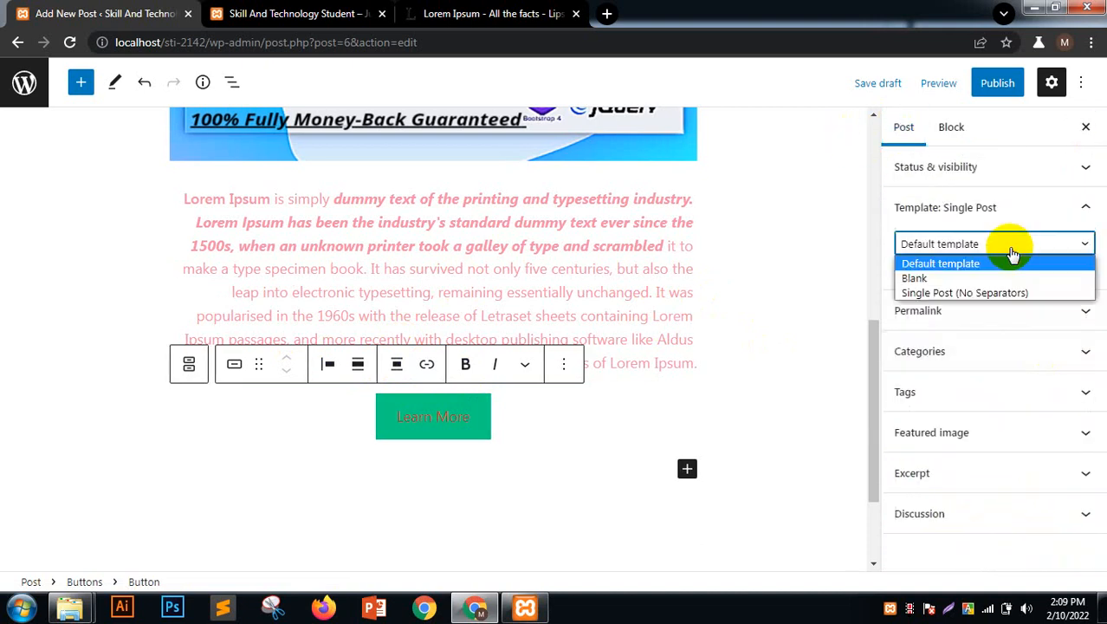
{"action": "left_click", "coordinate": [425, 369]}
{"action": "left_click", "coordinate": [432, 387]}
Centre the Learn More button, try Wide and Full widths, then reset it to default width
{"action": "left_click", "coordinate": [438, 416]}
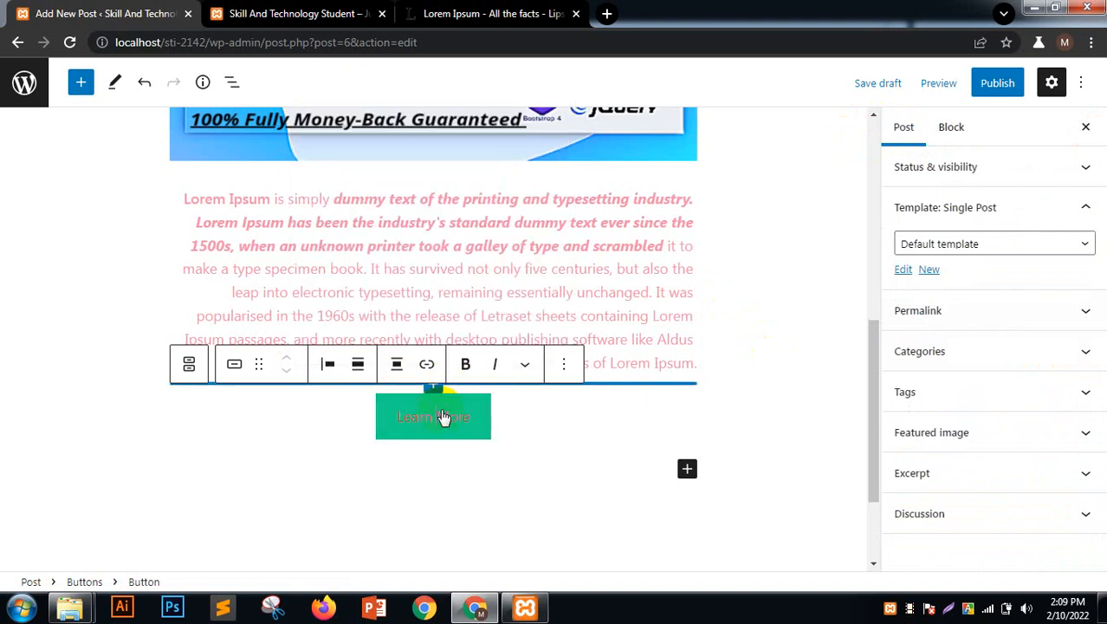
{"action": "left_click", "coordinate": [402, 362]}
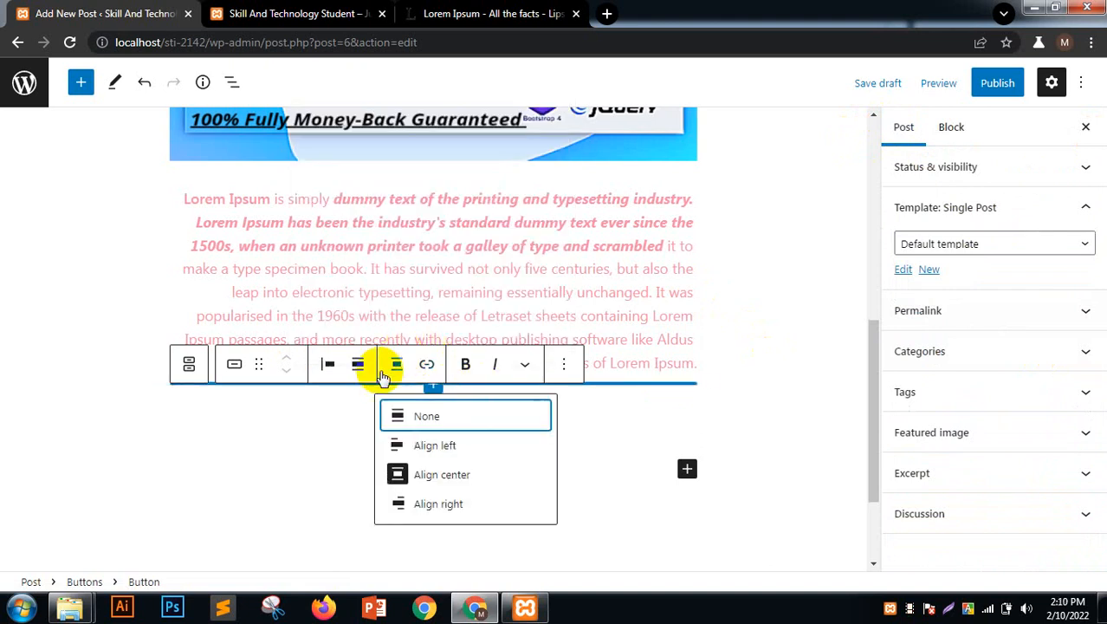
{"action": "left_click", "coordinate": [353, 364]}
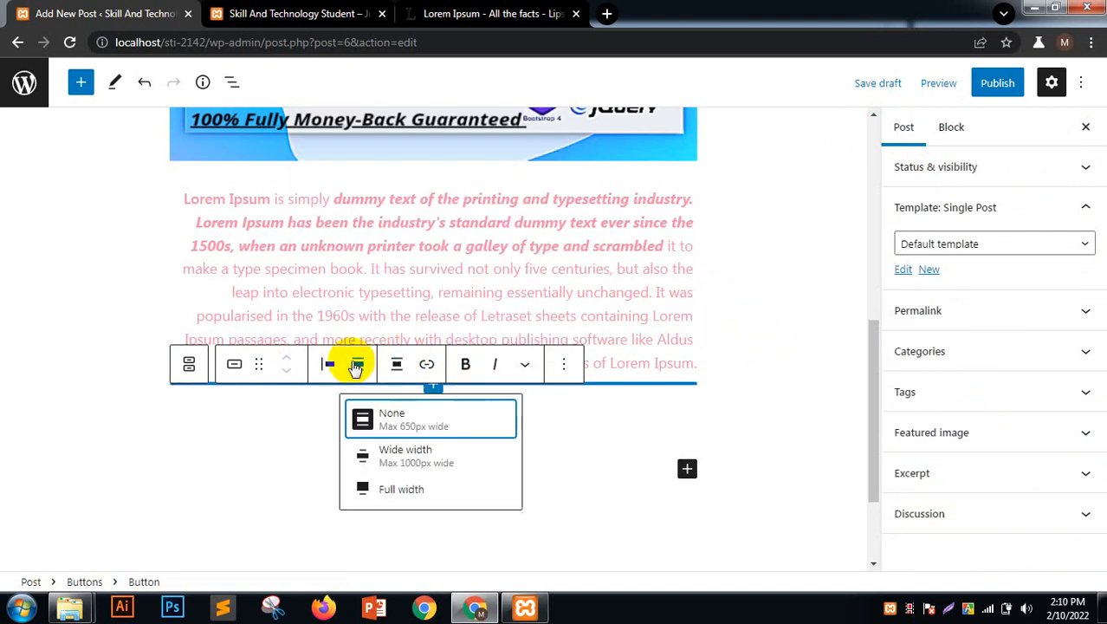
{"action": "left_click", "coordinate": [400, 457]}
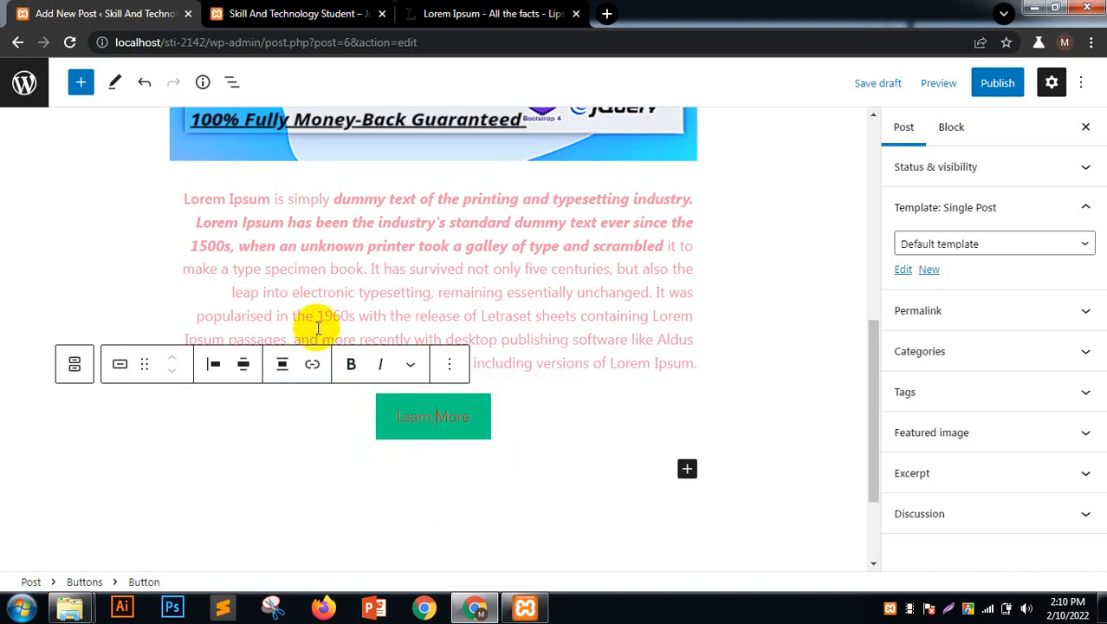
{"action": "left_click", "coordinate": [242, 368]}
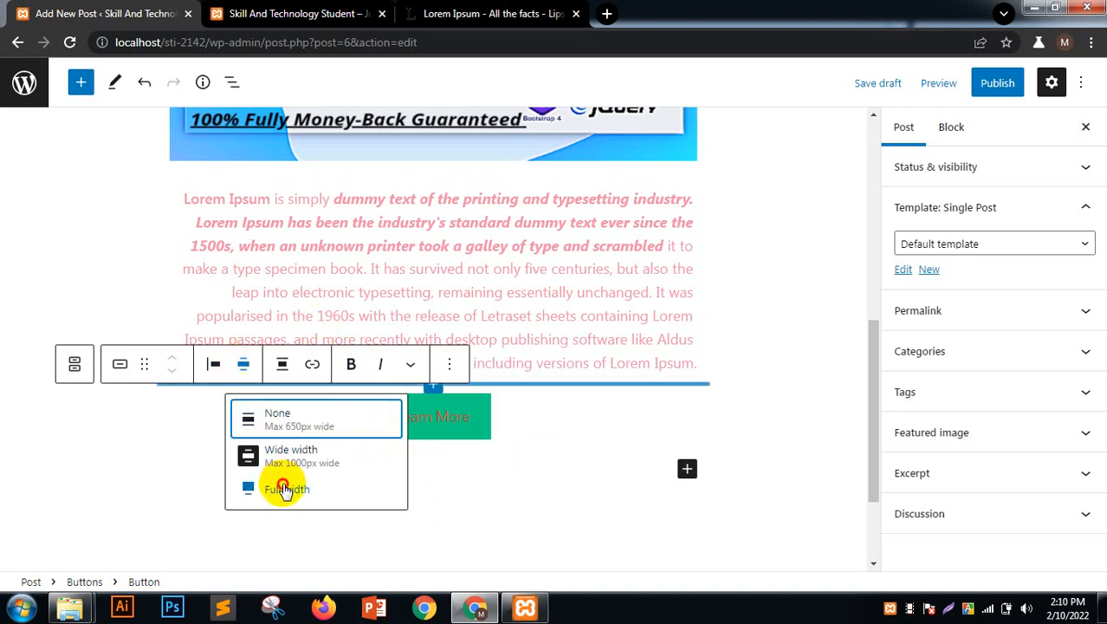
{"action": "left_click", "coordinate": [279, 485]}
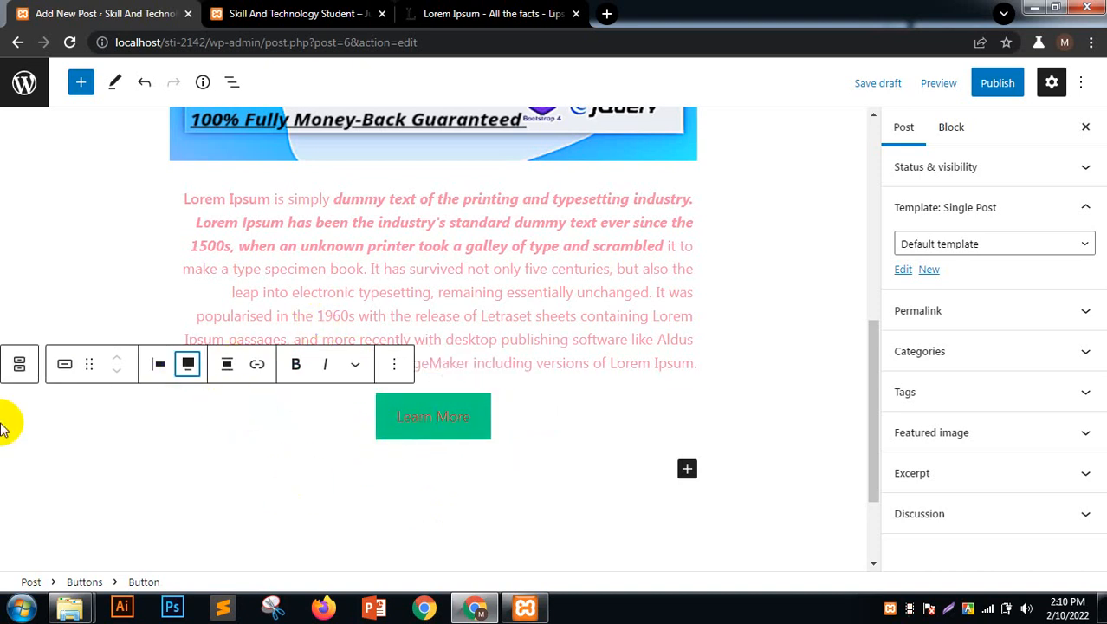
{"action": "left_click", "coordinate": [190, 364]}
{"action": "left_click", "coordinate": [247, 465]}
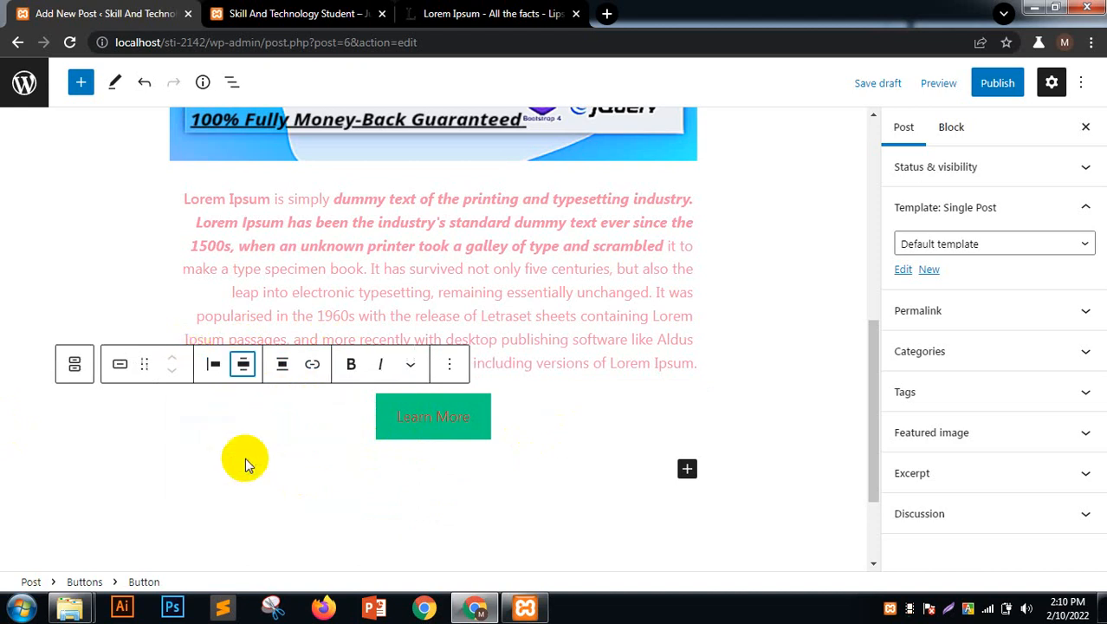
{"action": "left_click", "coordinate": [246, 362]}
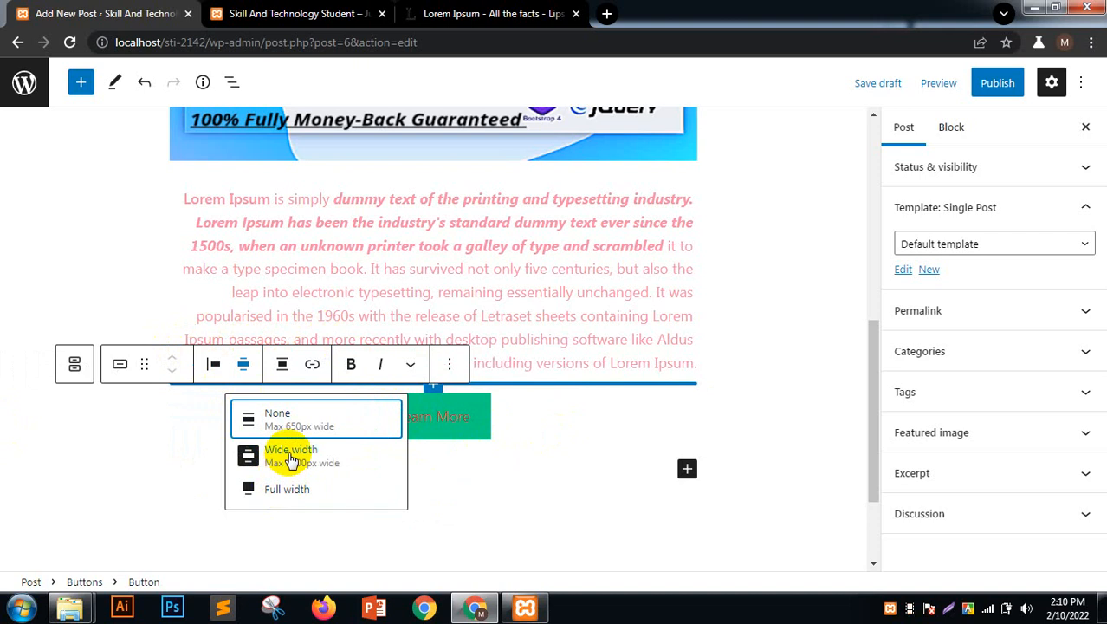
{"action": "left_click", "coordinate": [316, 423]}
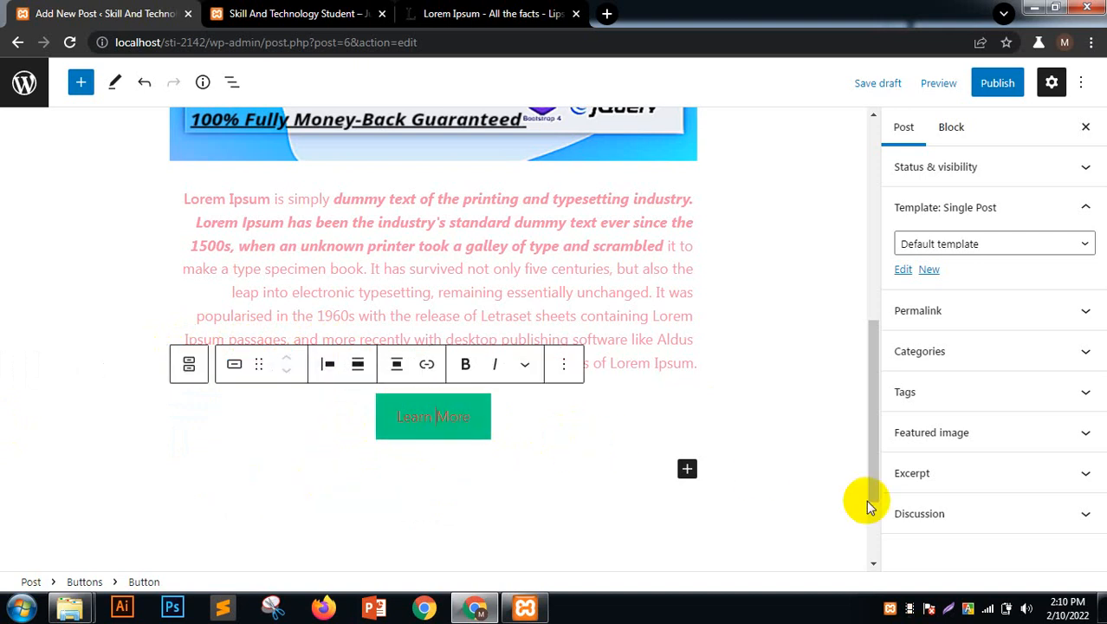
{"action": "left_click_drag", "start_coordinate": [873, 472], "coordinate": [902, 208]}
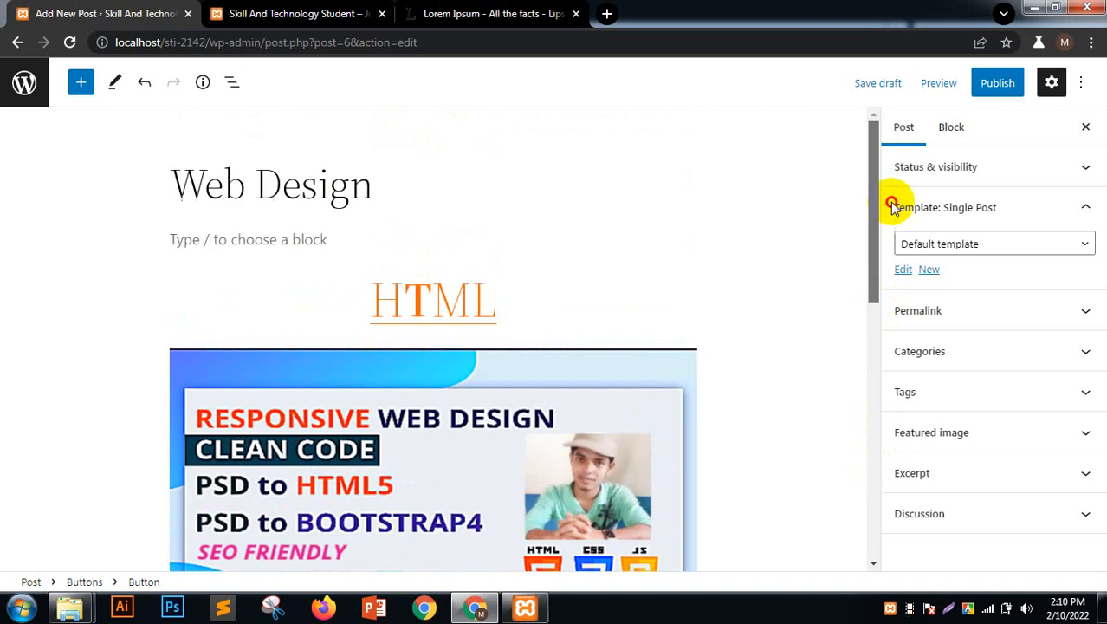
Check the live site tab, then expand the post's Permalink panel in the editor
{"action": "left_click", "coordinate": [251, 13]}
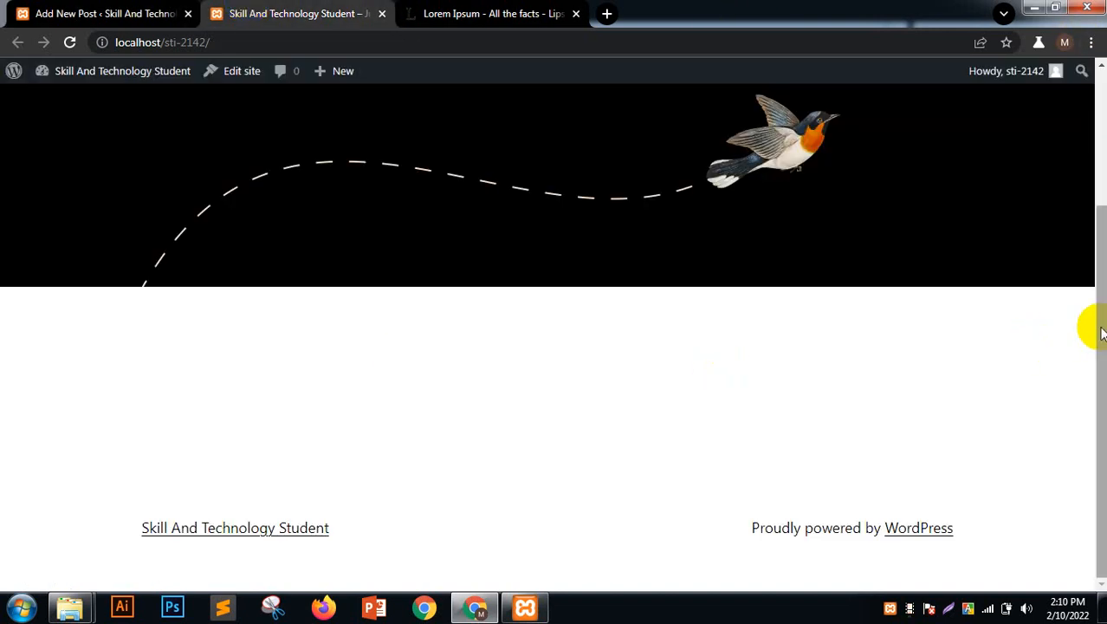
{"action": "left_click", "coordinate": [42, 8]}
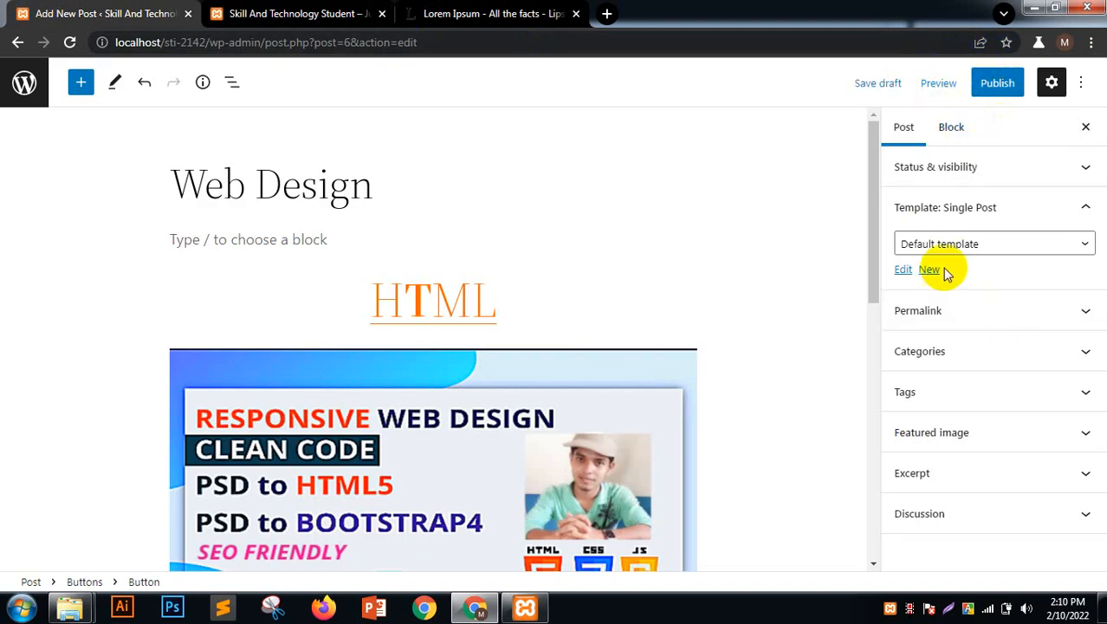
{"action": "left_click", "coordinate": [971, 316]}
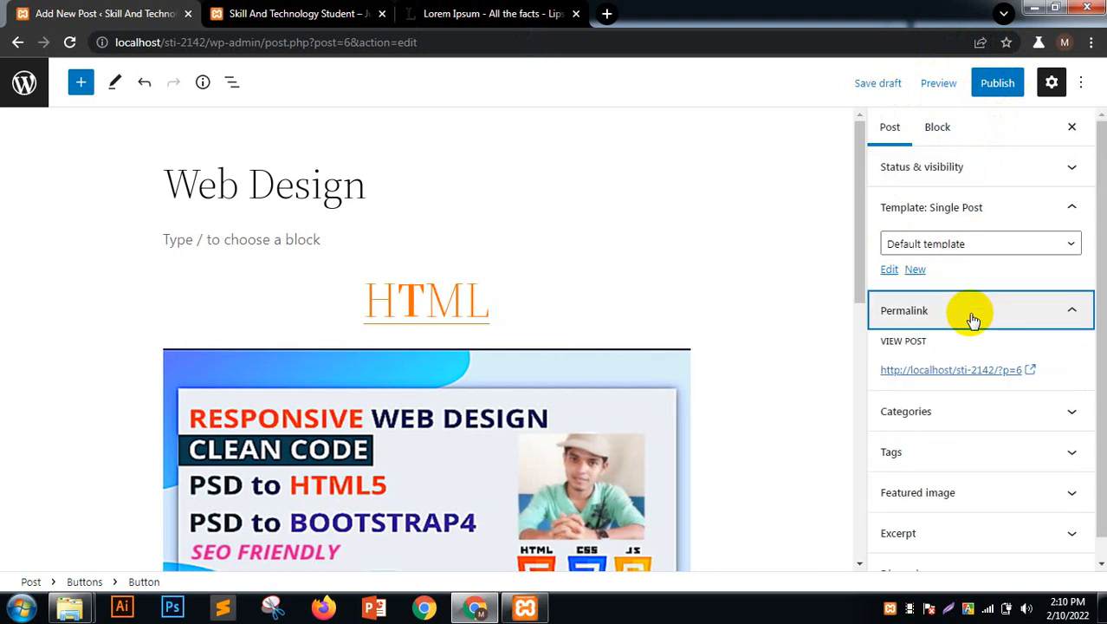
Publish the Web Design post, confirming in the pre-publish panel
{"action": "left_click", "coordinate": [997, 83]}
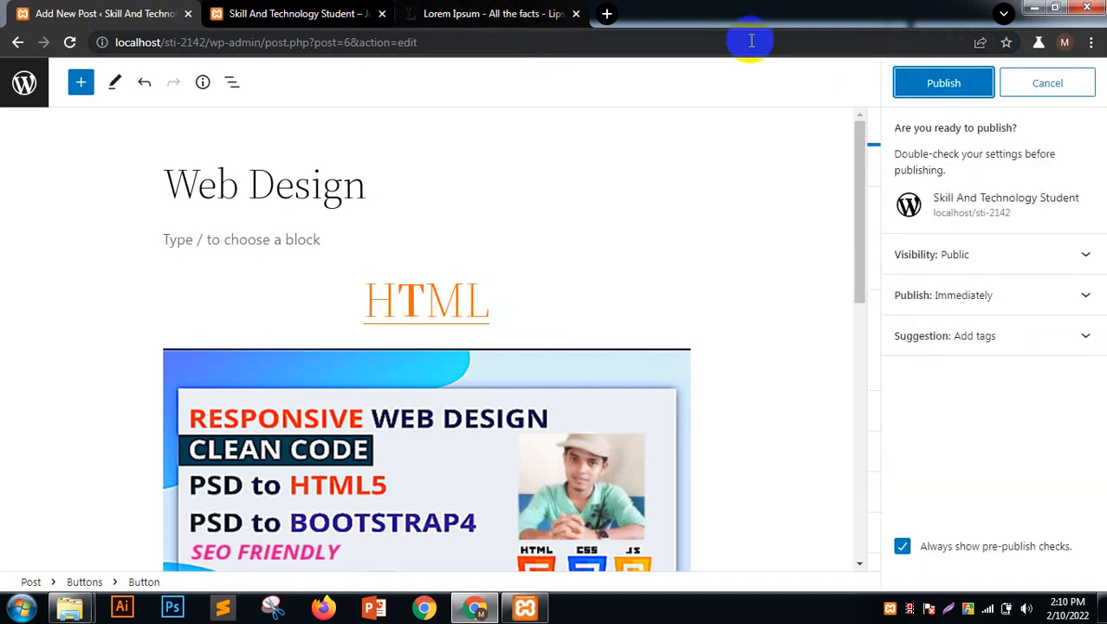
{"action": "left_click", "coordinate": [946, 95]}
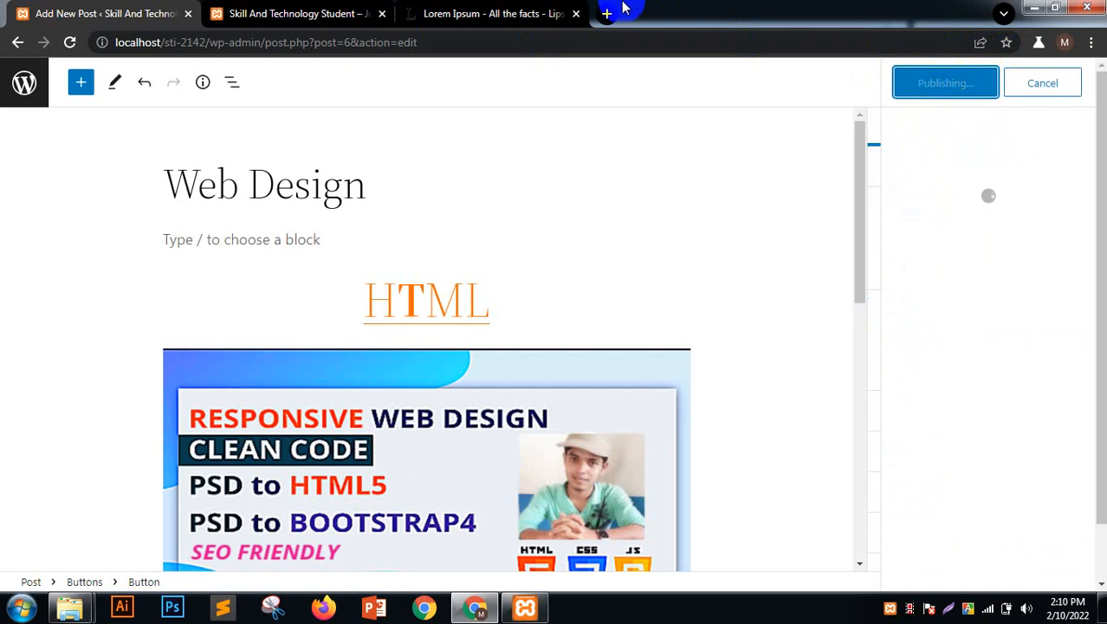
{"action": "left_click", "coordinate": [304, 10]}
{"action": "left_click", "coordinate": [3, 9]}
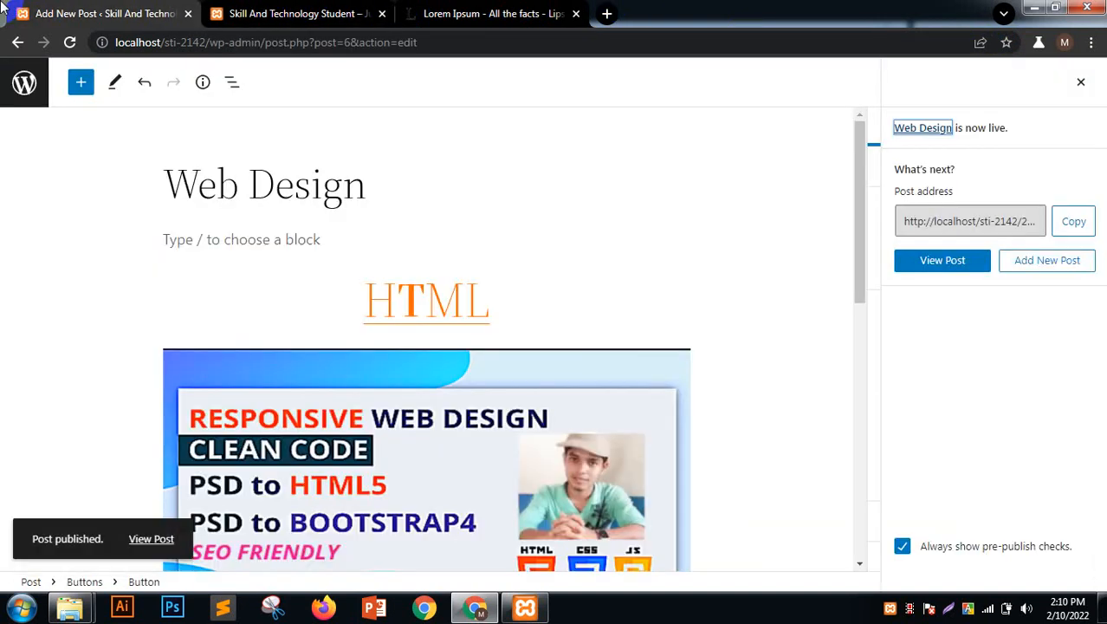
Open the live Web Design post and scroll through its heading, banner, pink paragraph and button
{"action": "mouse_move", "coordinate": [242, 14]}
{"action": "left_mouse_down"}
{"action": "mouse_move", "coordinate": [78, 42]}
{"action": "mouse_move", "coordinate": [317, 13]}
{"action": "mouse_move", "coordinate": [260, 13]}
{"action": "left_mouse_up"}
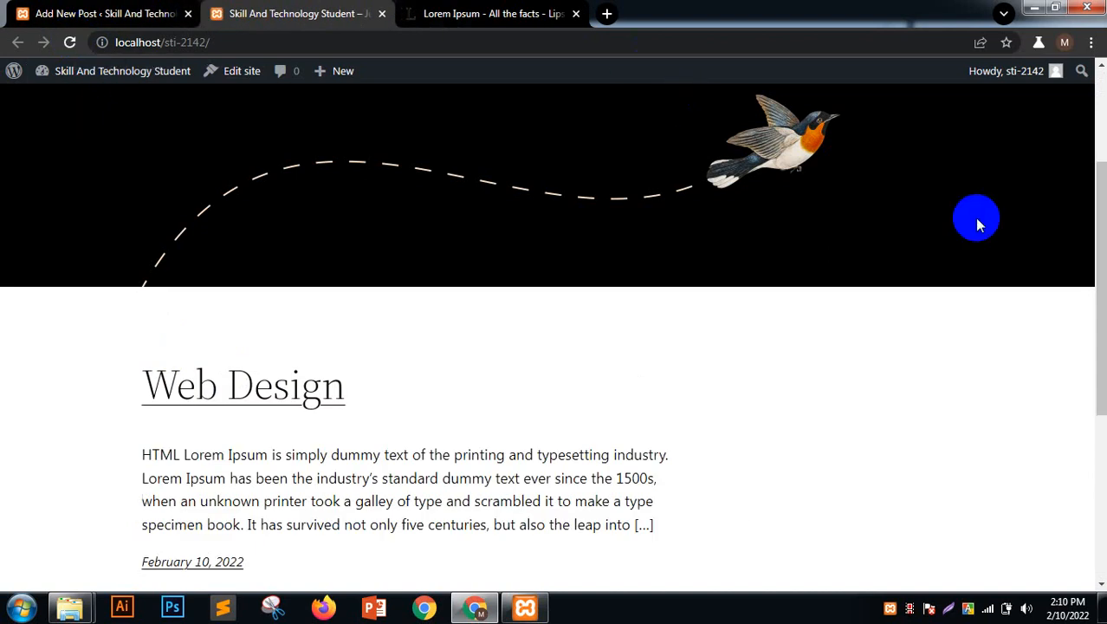
{"action": "left_click_drag", "start_coordinate": [1097, 208], "coordinate": [1096, 264]}
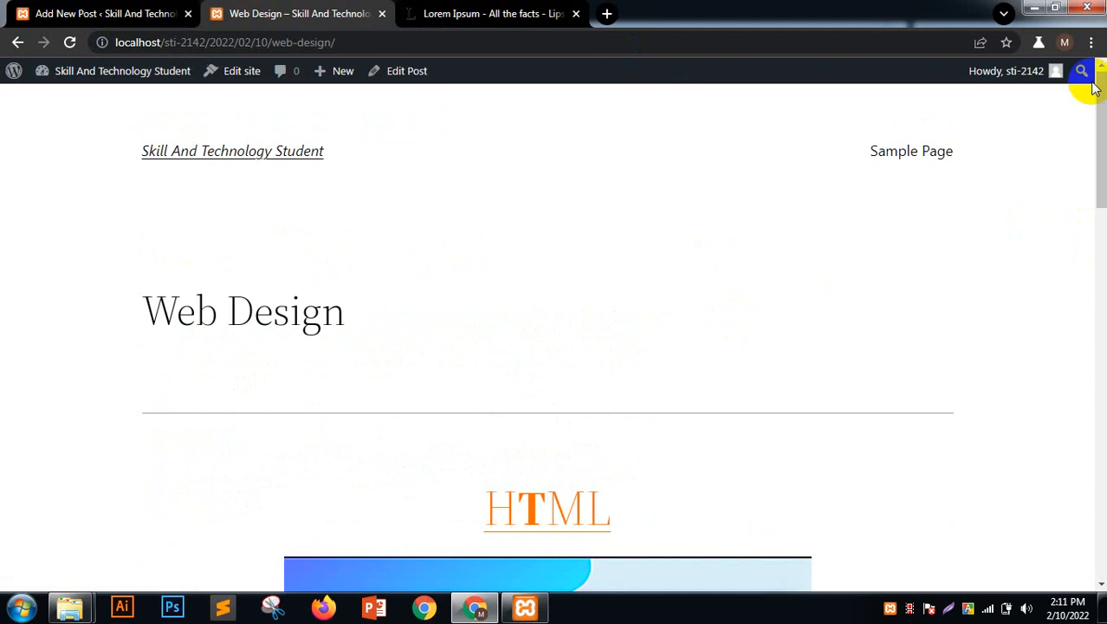
{"action": "scroll", "coordinate": [1102, 156], "scroll_direction": "down", "scroll_amount": 1}
{"action": "scroll", "coordinate": [1101, 156], "scroll_direction": "down", "scroll_amount": 6}
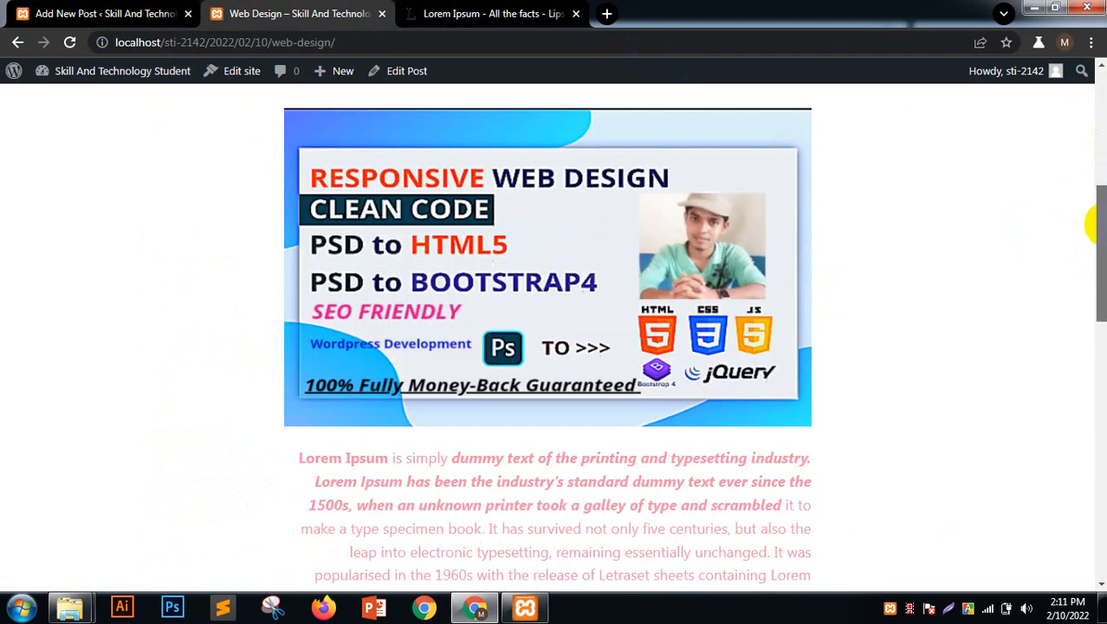
{"action": "scroll", "coordinate": [1097, 259], "scroll_direction": "down", "scroll_amount": 2}
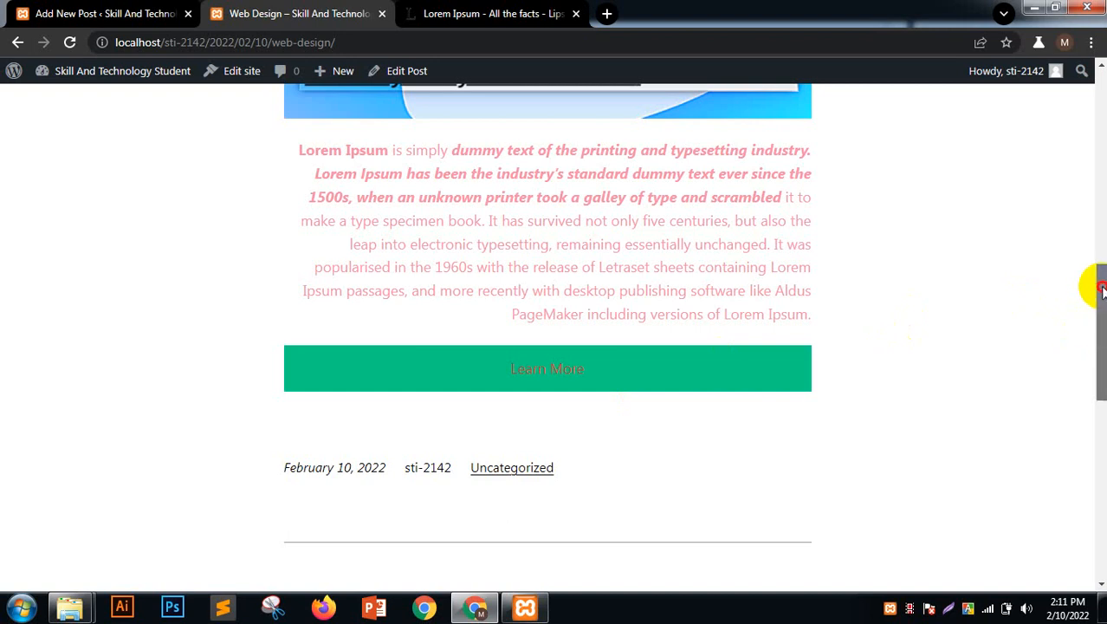
{"action": "left_click_drag", "start_coordinate": [1100, 291], "coordinate": [1082, 141]}
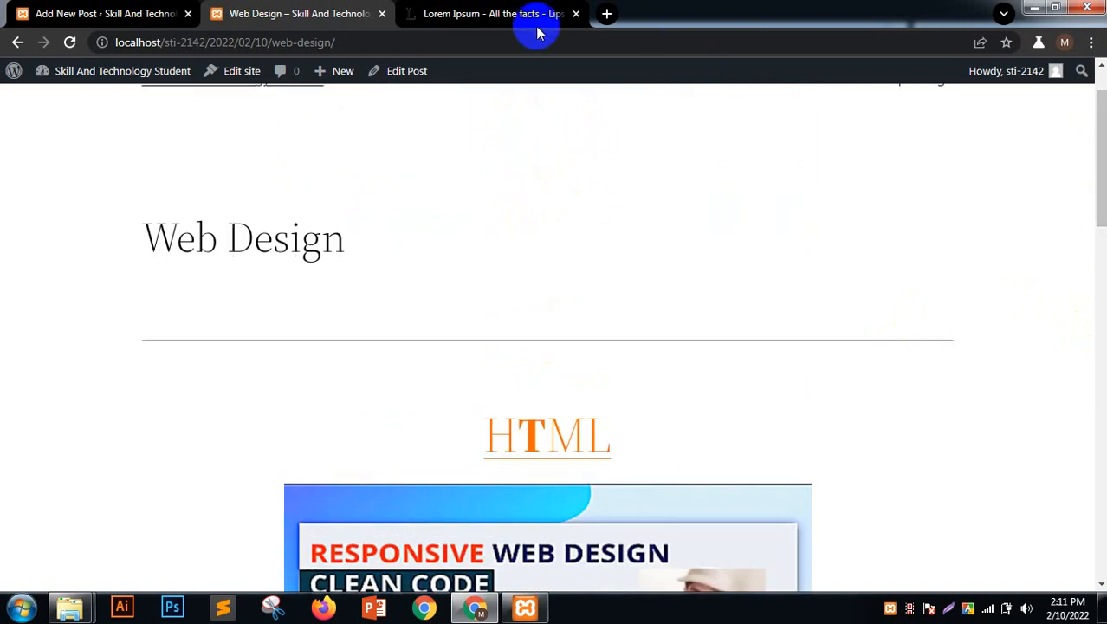
Examine the post's date-based URL by highlighting its base and date/post-name parts
{"action": "left_click", "coordinate": [438, 46]}
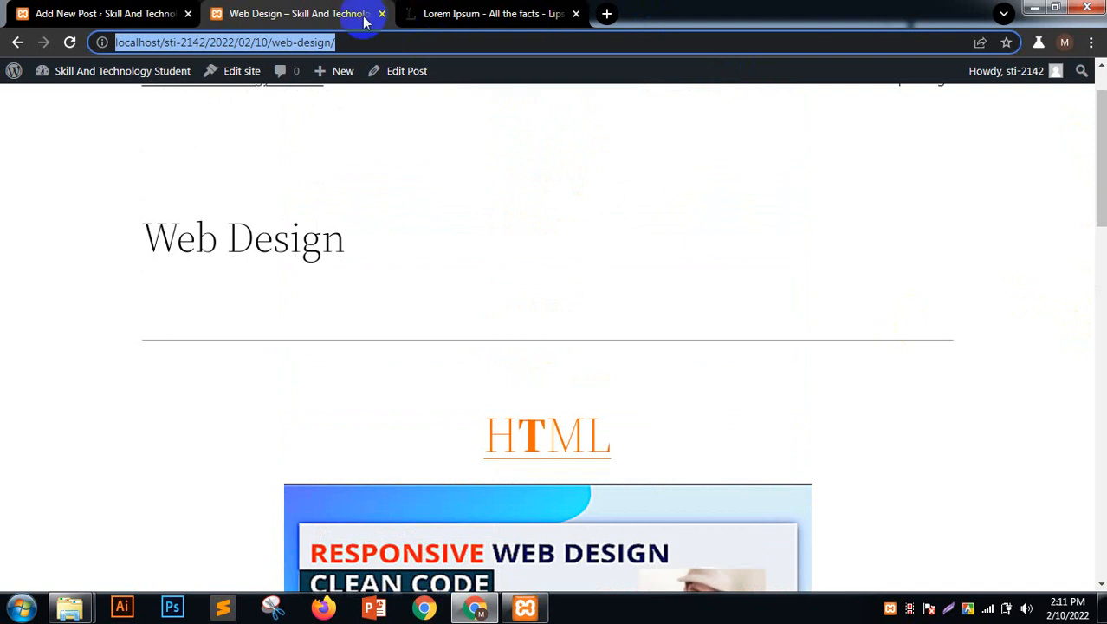
{"action": "left_click", "coordinate": [132, 42]}
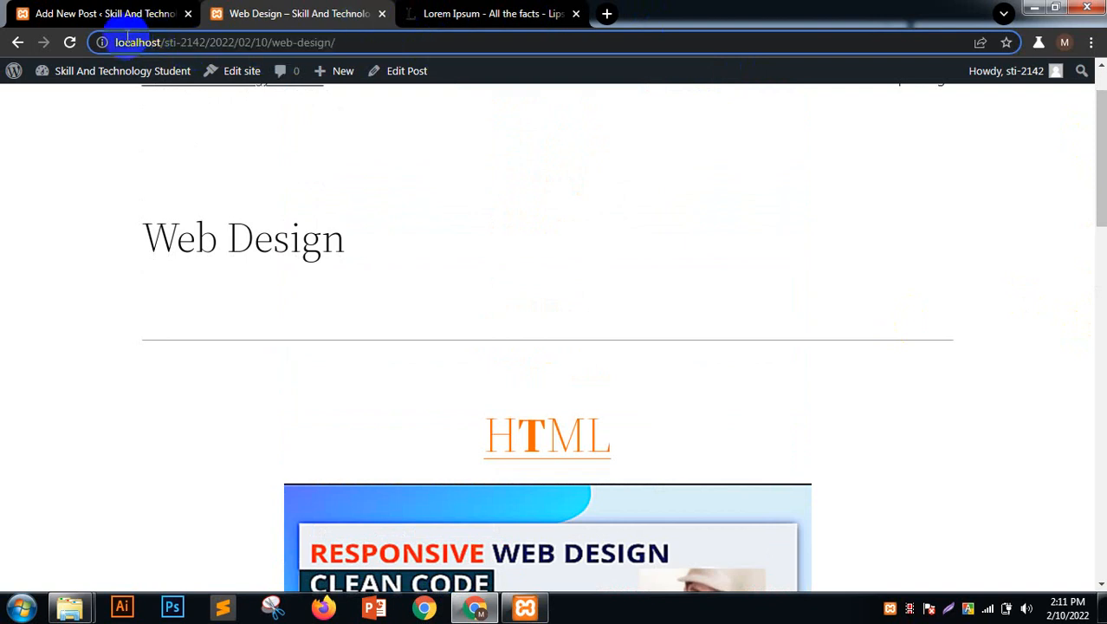
{"action": "left_click_drag", "start_coordinate": [115, 42], "coordinate": [179, 42]}
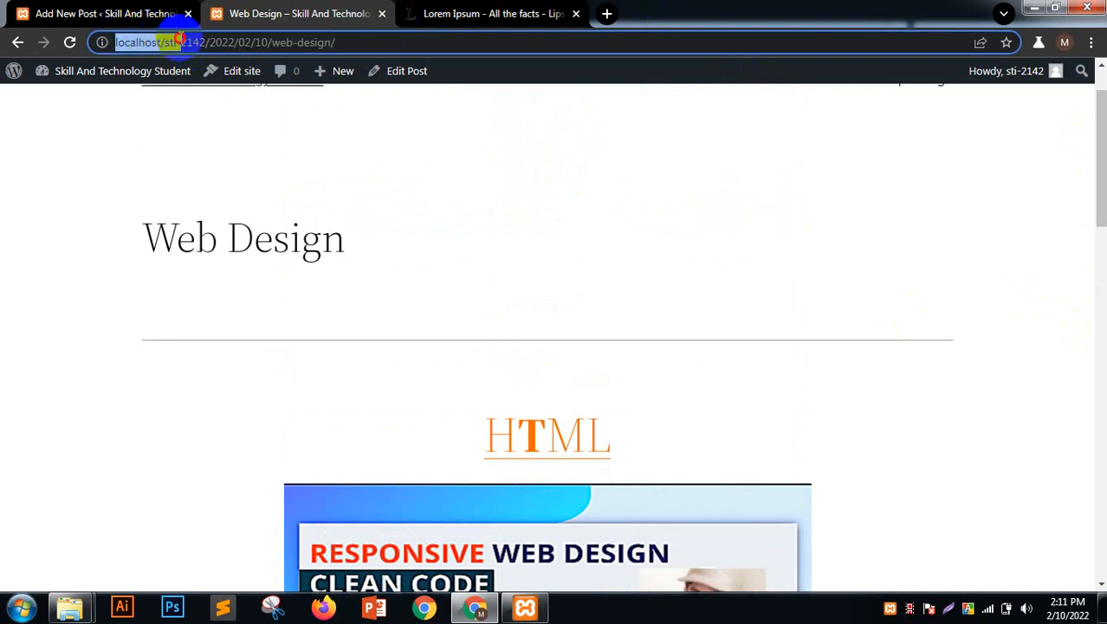
{"action": "left_click", "coordinate": [197, 41]}
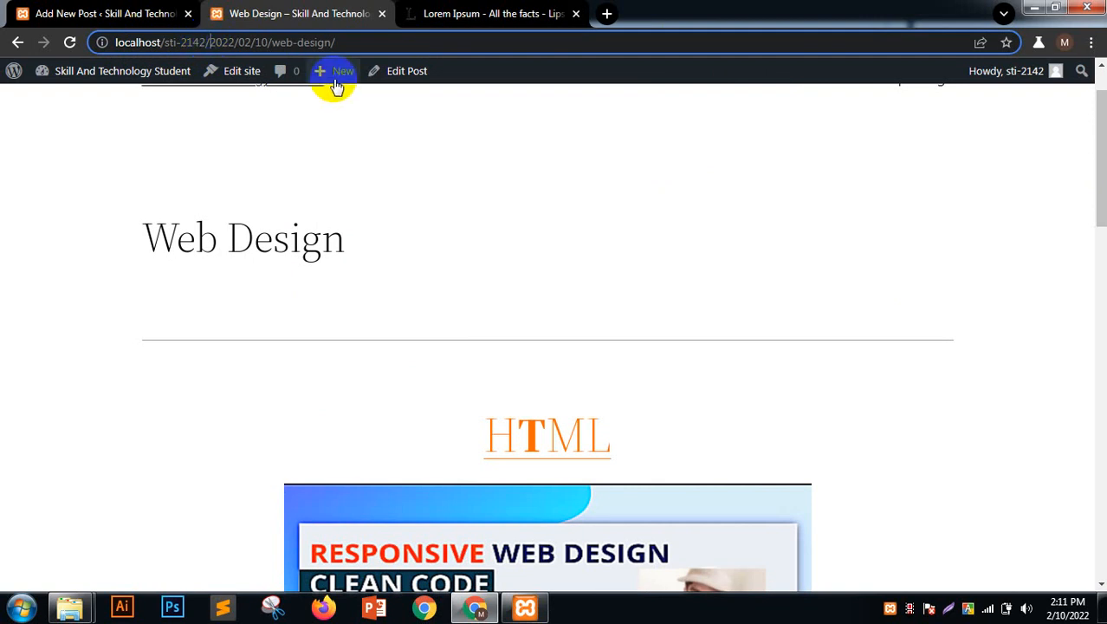
{"action": "left_click", "coordinate": [320, 42]}
{"action": "left_click_drag", "start_coordinate": [319, 40], "coordinate": [247, 39]}
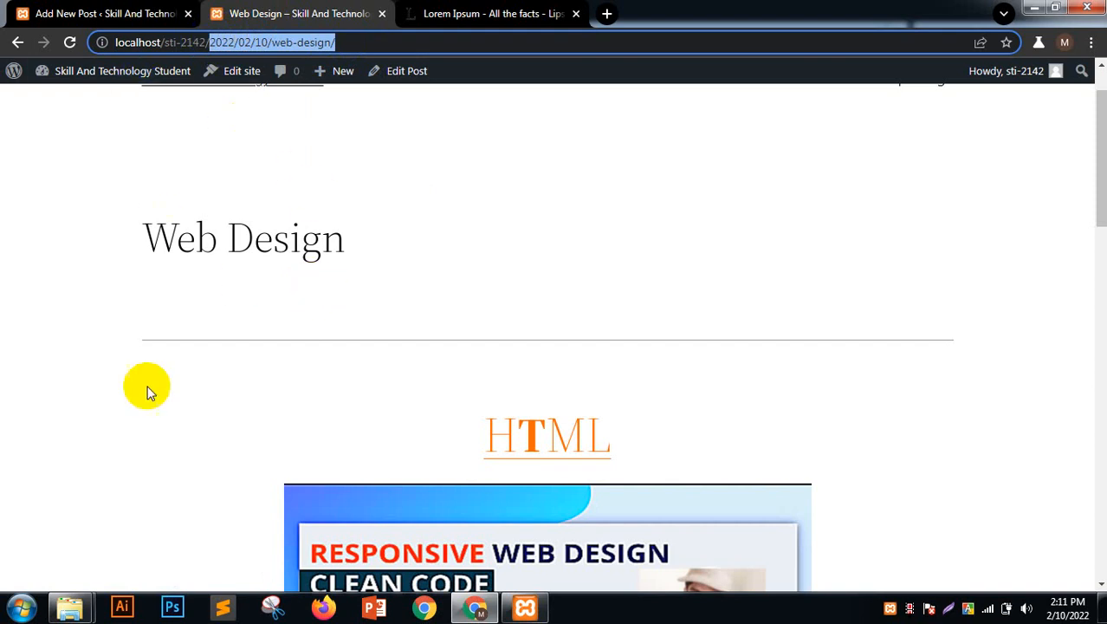
{"action": "left_click", "coordinate": [316, 239]}
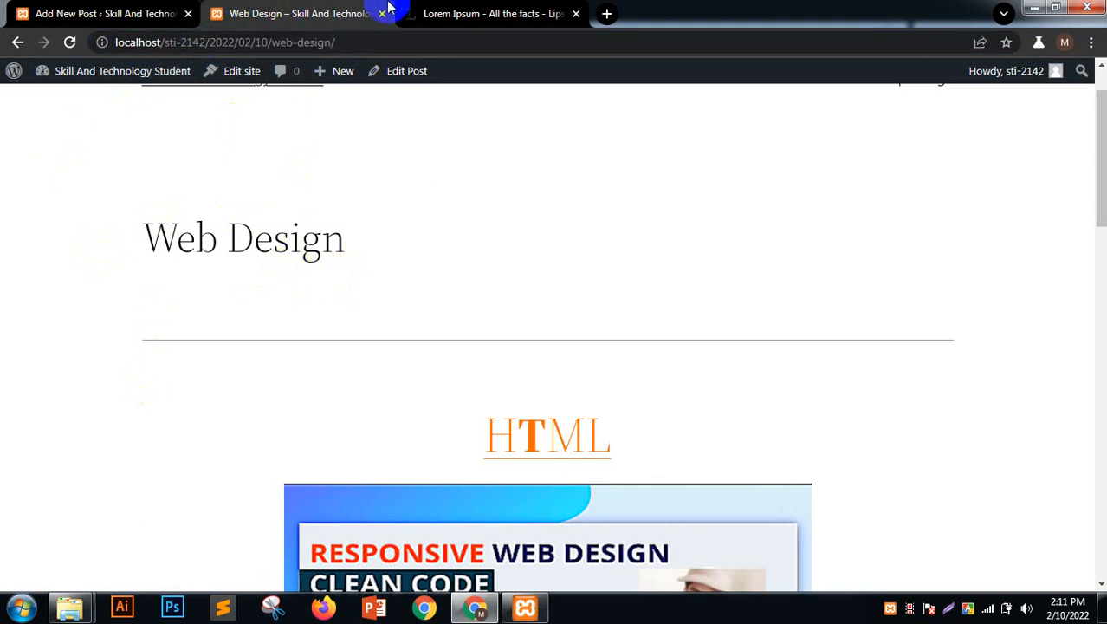
{"action": "left_click", "coordinate": [362, 40]}
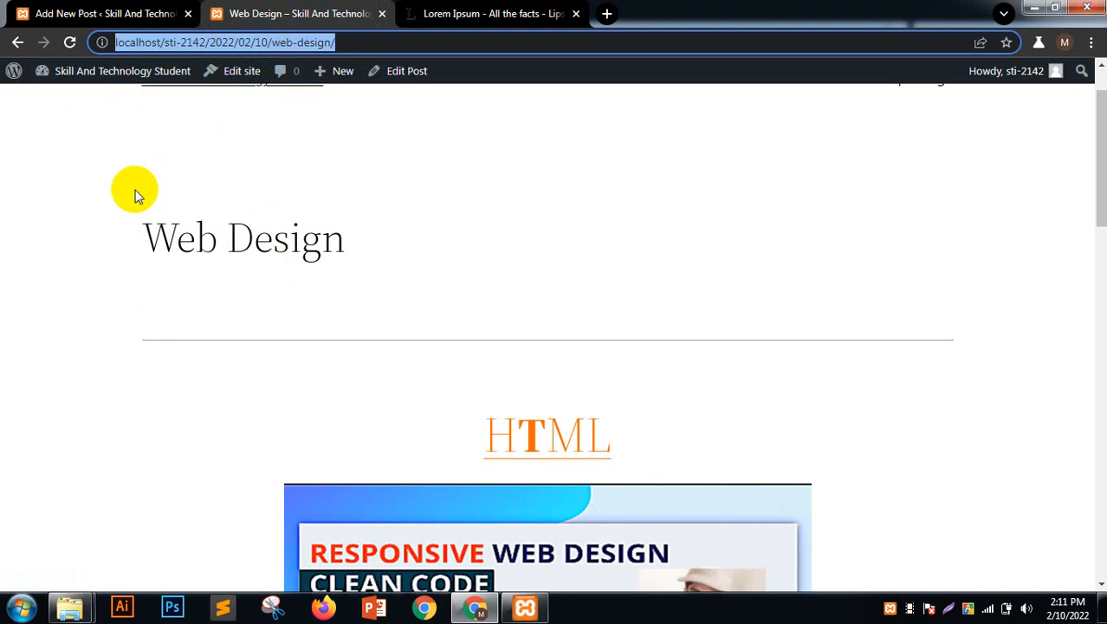
{"action": "left_click", "coordinate": [148, 11]}
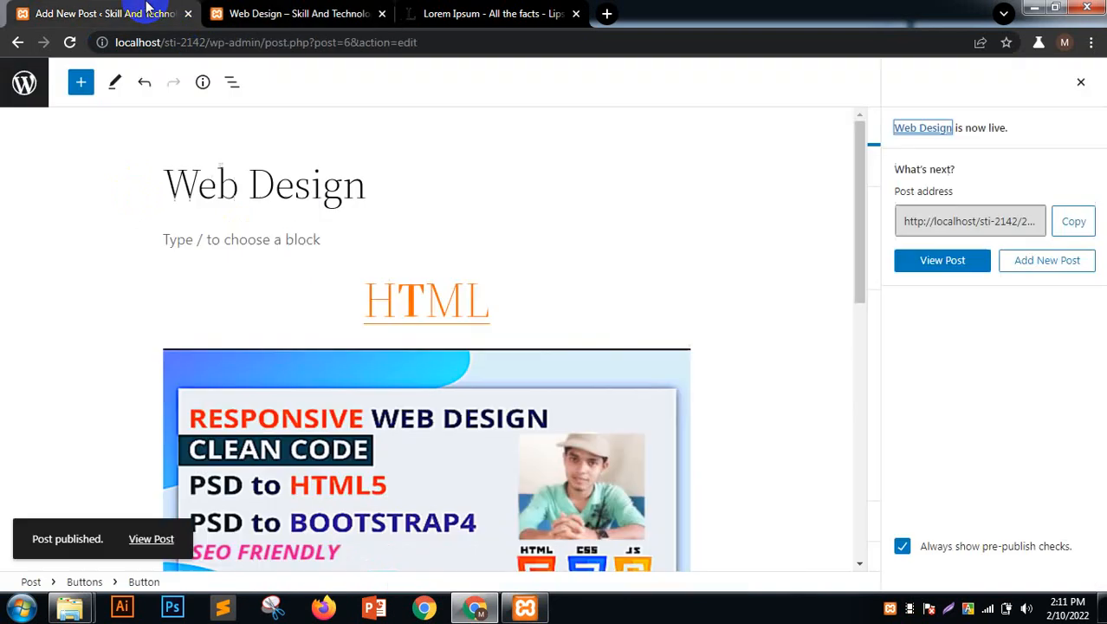
Review the Permalink panel's web-design slug, then view the live post at /2022/02/10/web-design/
{"action": "left_click", "coordinate": [1084, 84]}
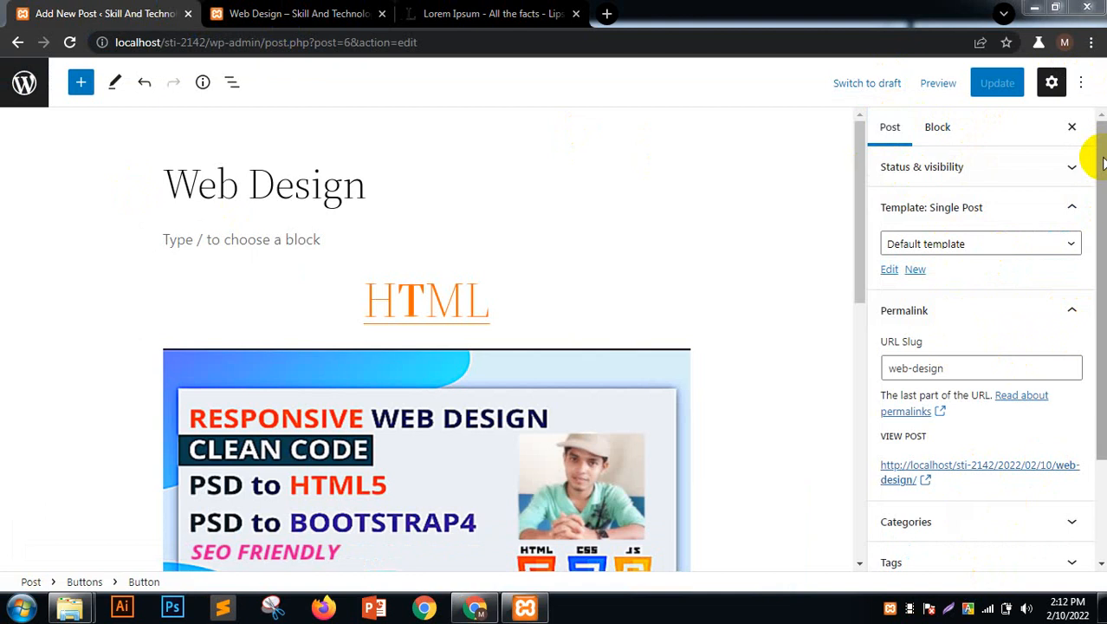
{"action": "left_click_drag", "start_coordinate": [1096, 163], "coordinate": [1098, 255]}
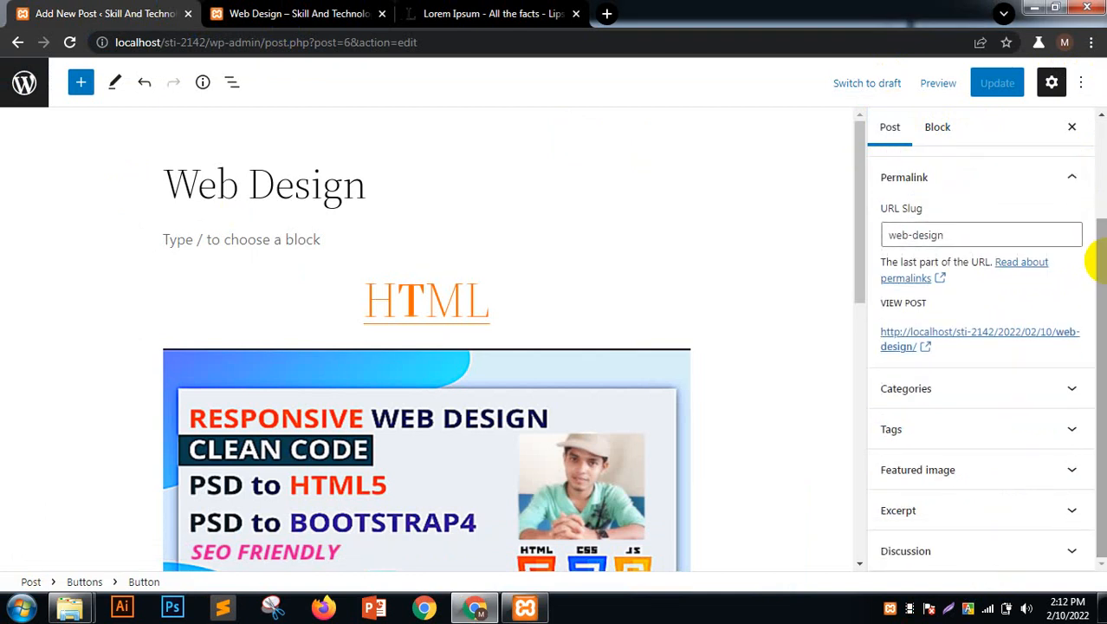
{"action": "left_click", "coordinate": [979, 188]}
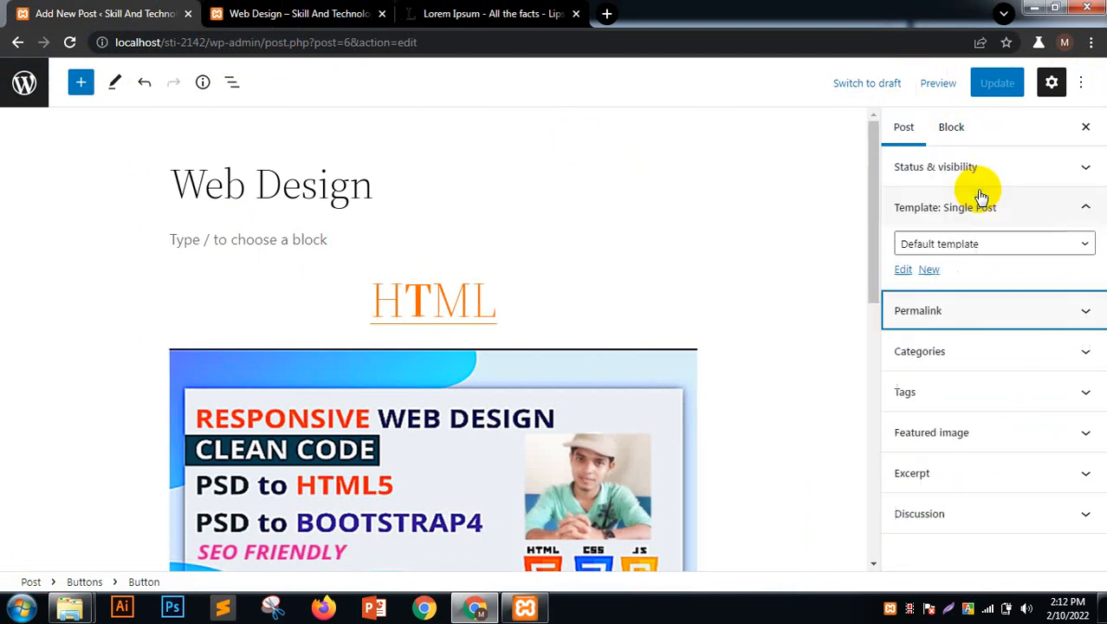
{"action": "left_click", "coordinate": [999, 316]}
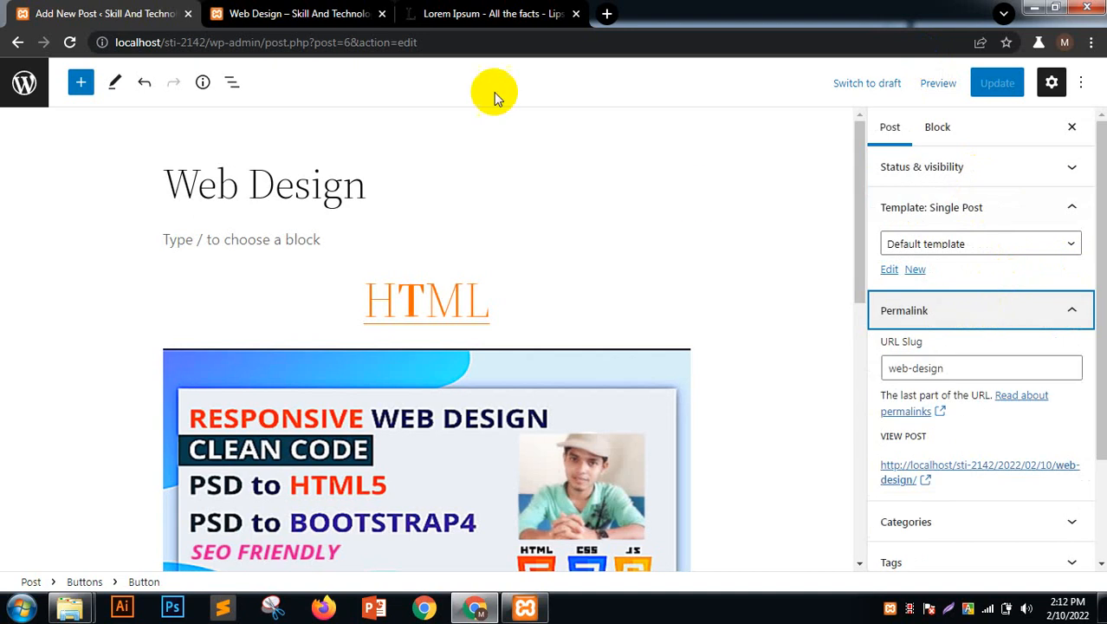
{"action": "left_click", "coordinate": [234, 10]}
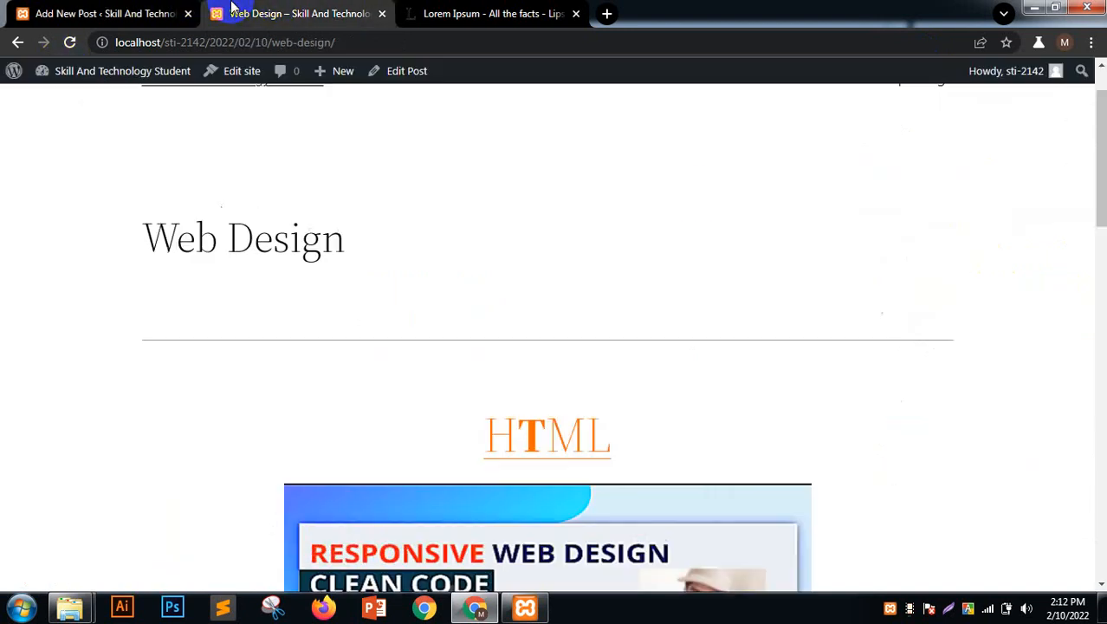
Open the Dashboard in a new tab from the admin-bar menu and go to Settings > Permalinks
{"action": "left_click", "coordinate": [59, 80]}
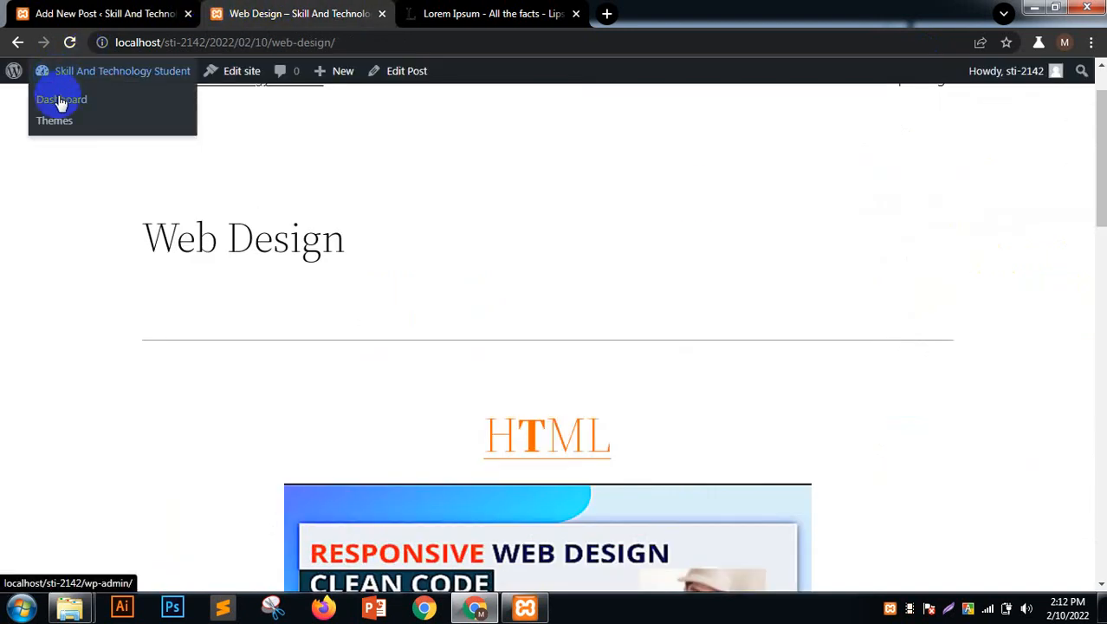
{"action": "middle_click", "coordinate": [60, 100]}
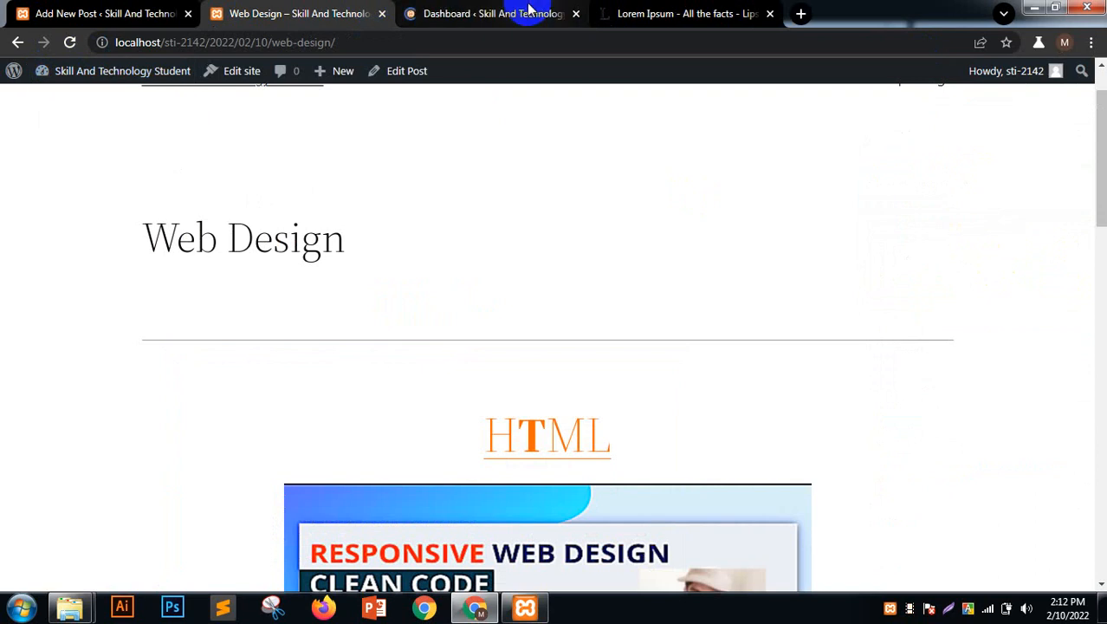
{"action": "left_click_drag", "start_coordinate": [530, 8], "coordinate": [183, 8]}
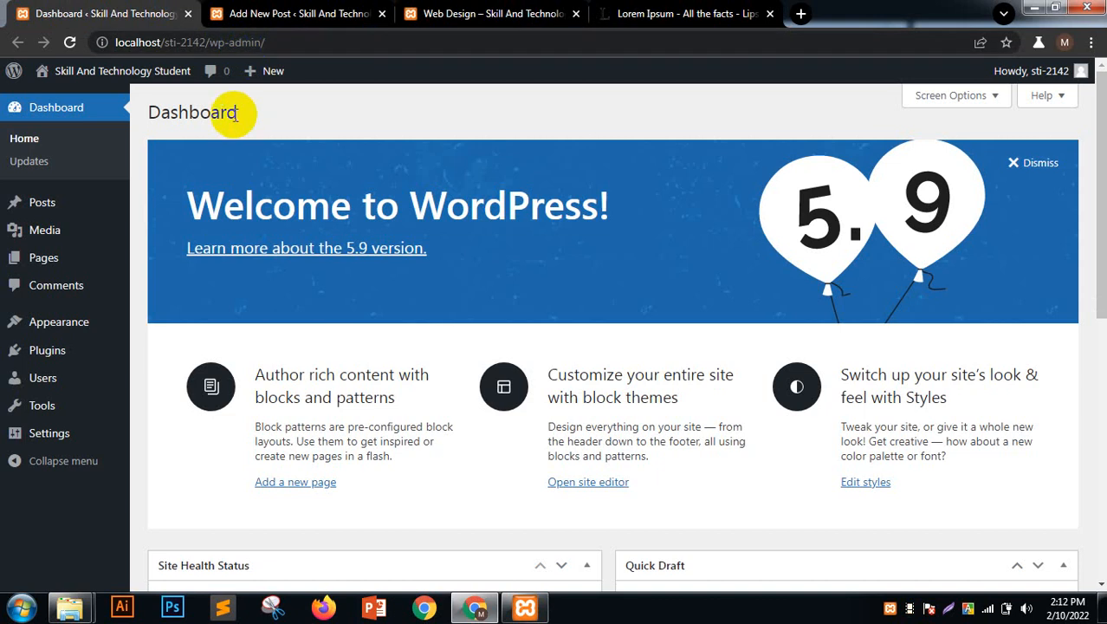
{"action": "mouse_move", "coordinate": [59, 443]}
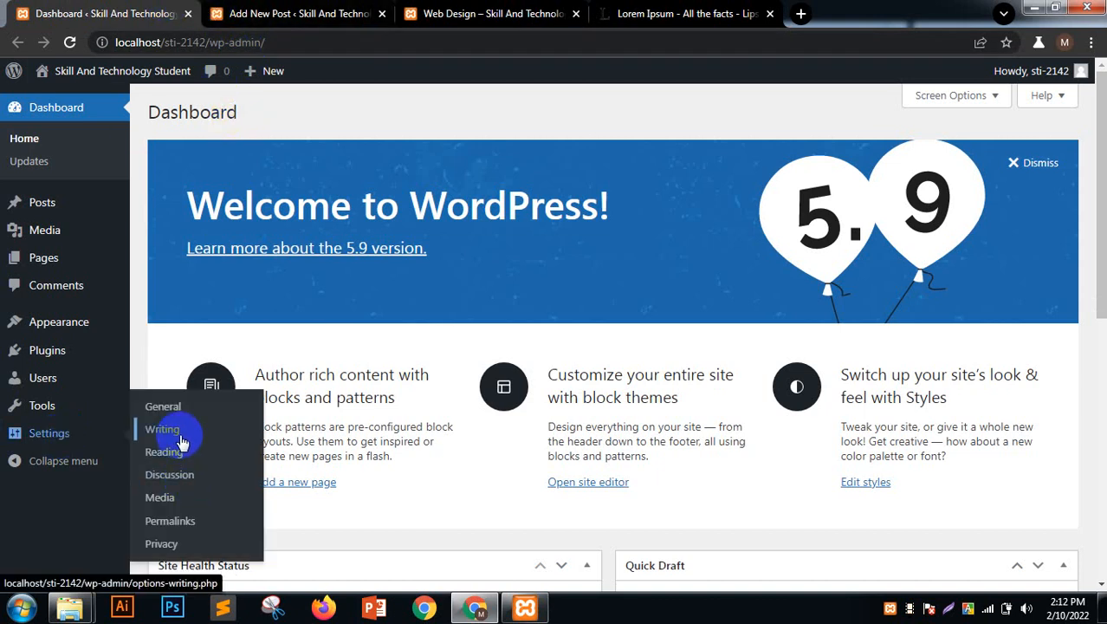
{"action": "left_click", "coordinate": [189, 528]}
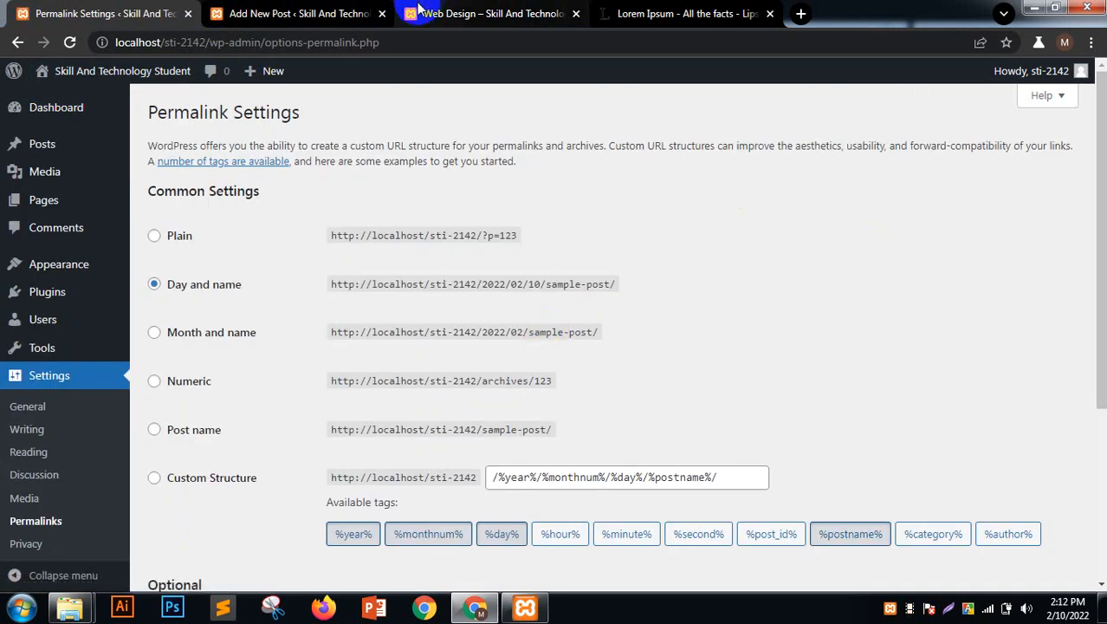
Change the permalink structure from Day and name to Post name (/%postname%/) and save
{"action": "left_click", "coordinate": [475, 13]}
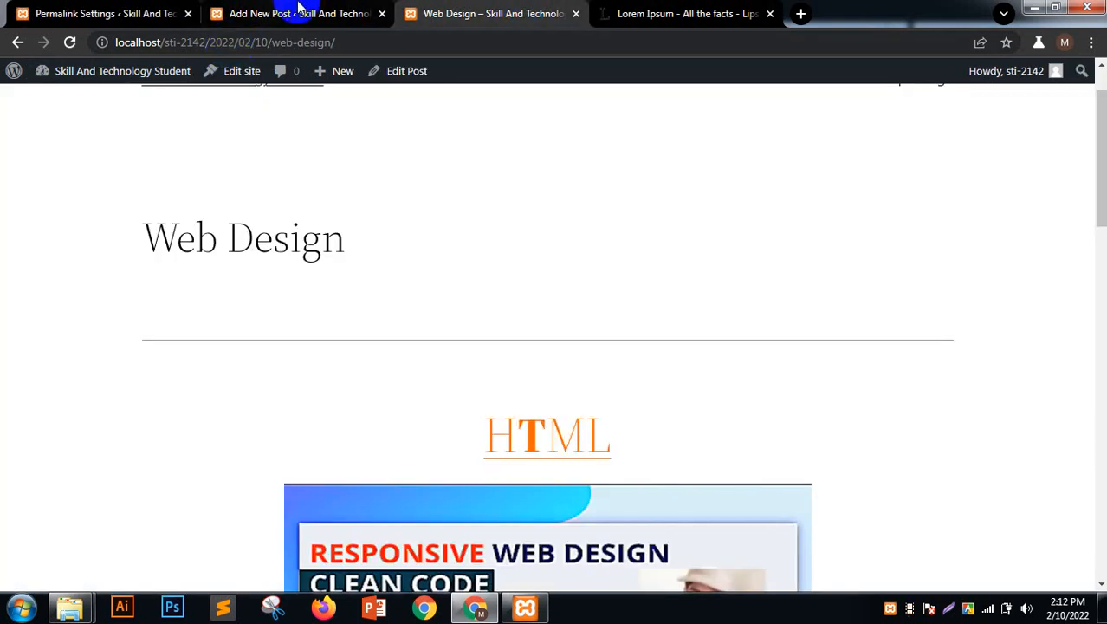
{"action": "left_click", "coordinate": [128, 12]}
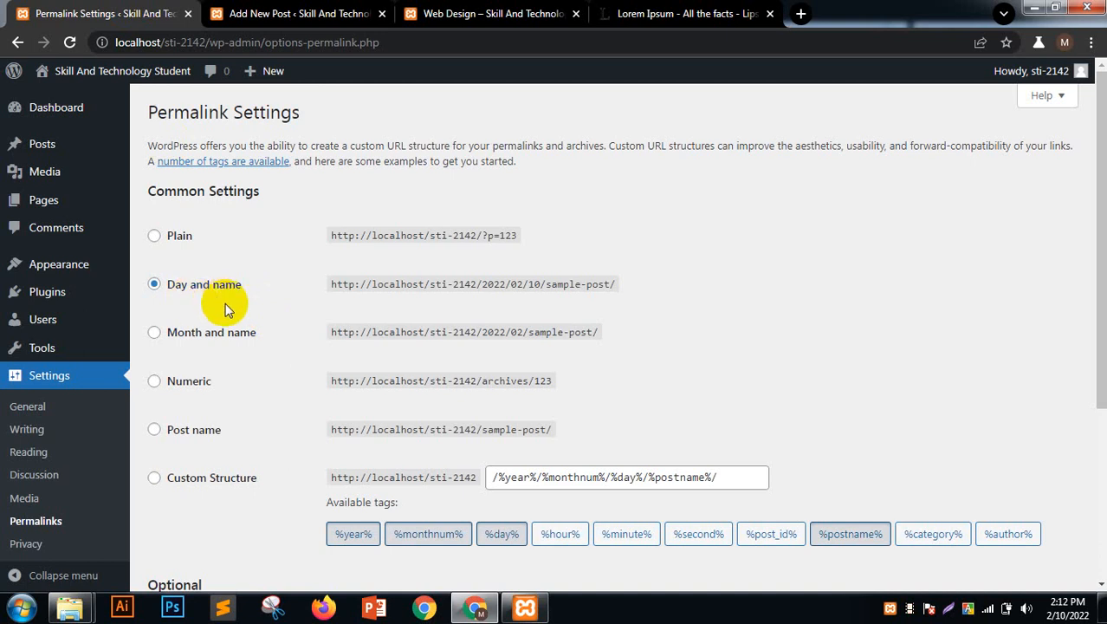
{"action": "left_click", "coordinate": [156, 431]}
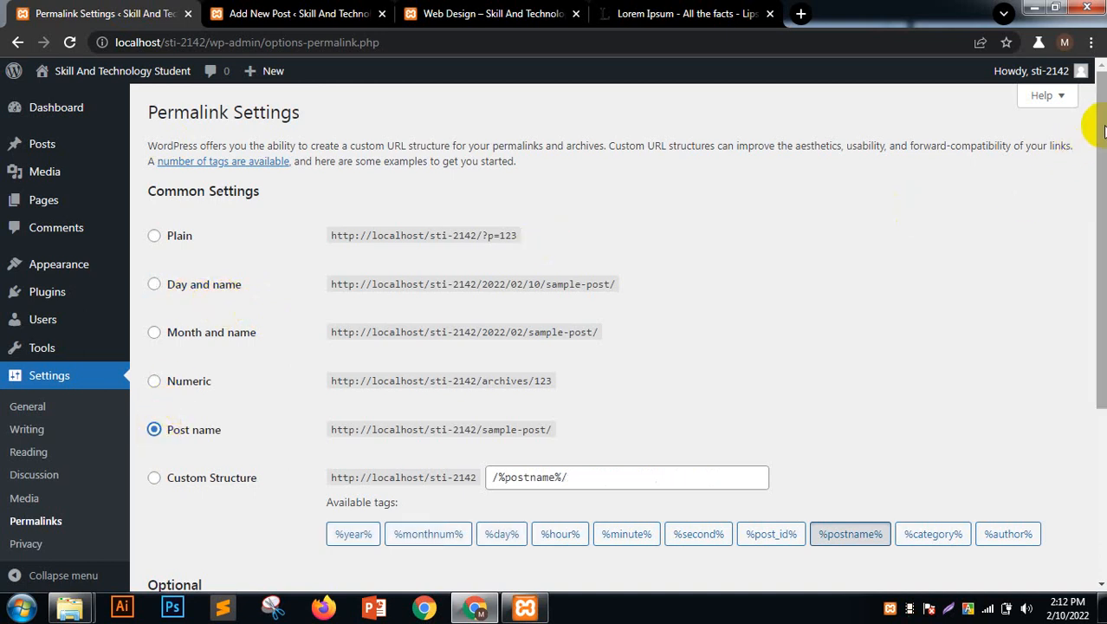
{"action": "left_click", "coordinate": [487, 12]}
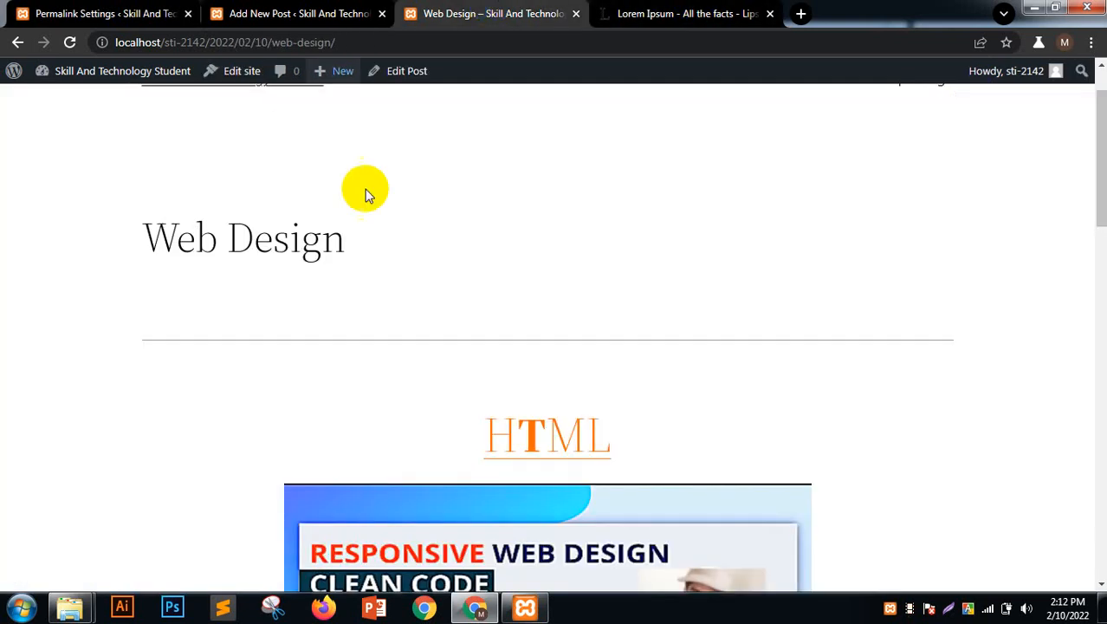
{"action": "left_click", "coordinate": [88, 12]}
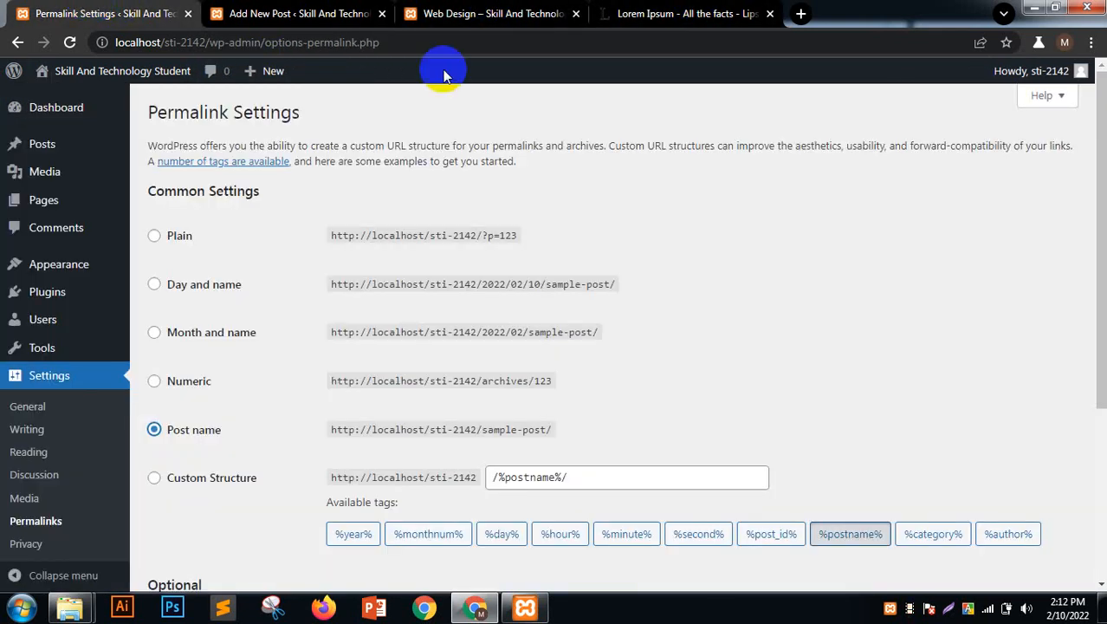
{"action": "left_click_drag", "start_coordinate": [1096, 182], "coordinate": [1095, 314]}
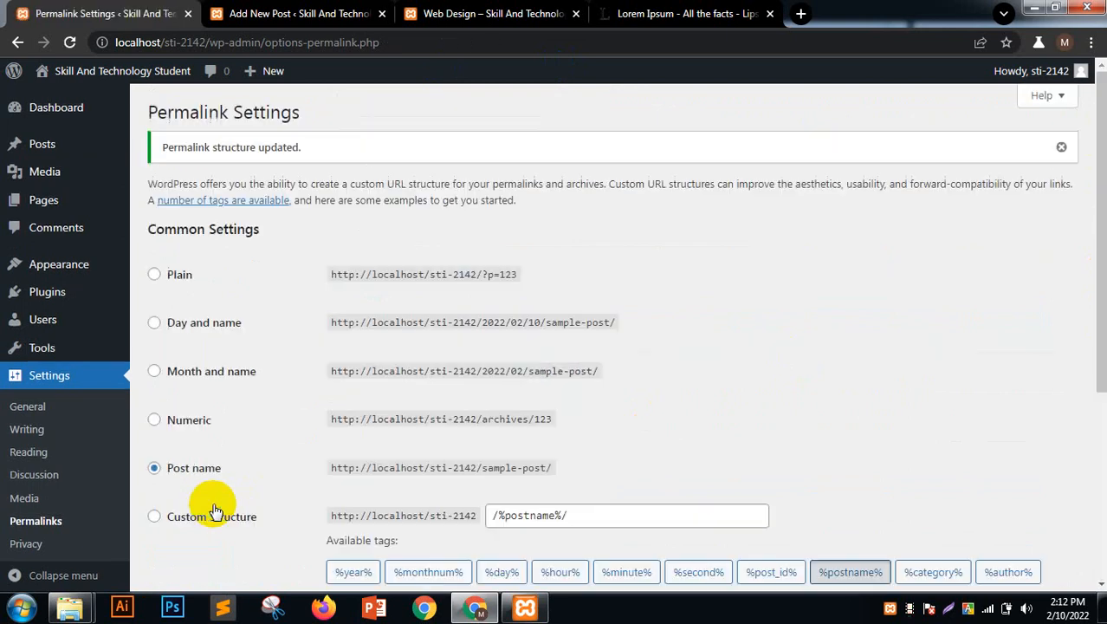
{"action": "left_click", "coordinate": [504, 10]}
{"action": "left_click", "coordinate": [505, 7]}
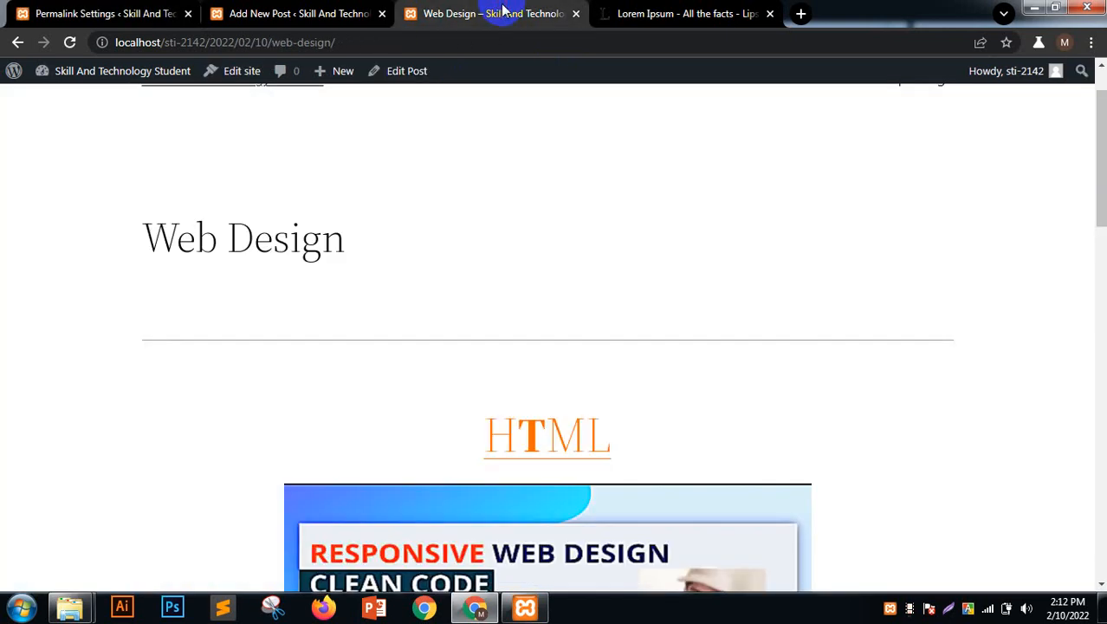
Reload the post at its old dated address and see it return a 404
{"action": "left_click", "coordinate": [72, 45]}
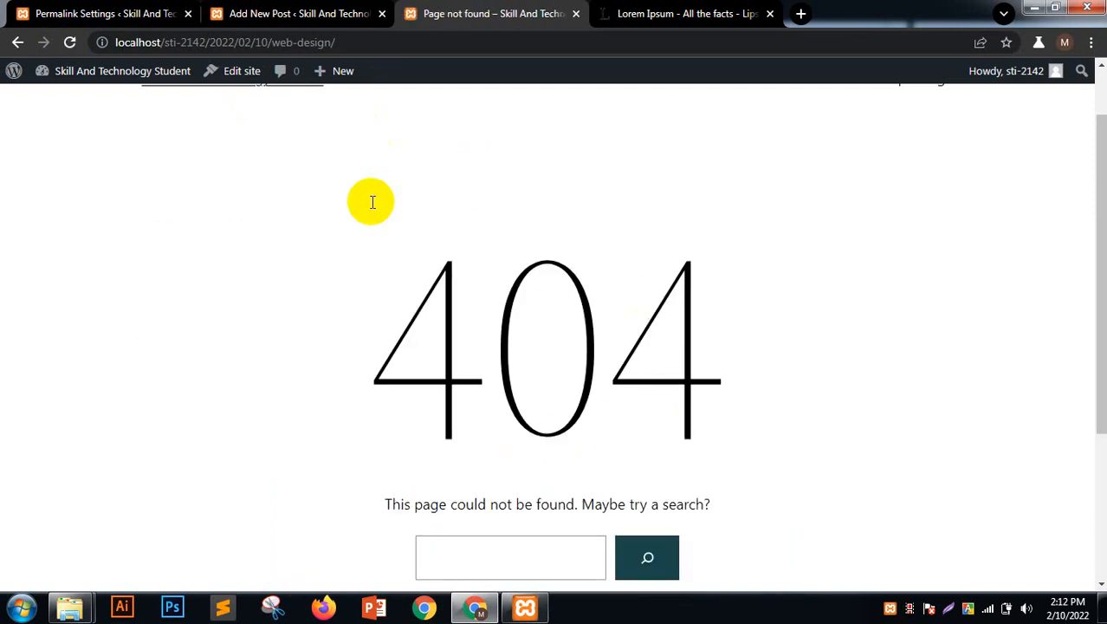
{"action": "left_click", "coordinate": [359, 43]}
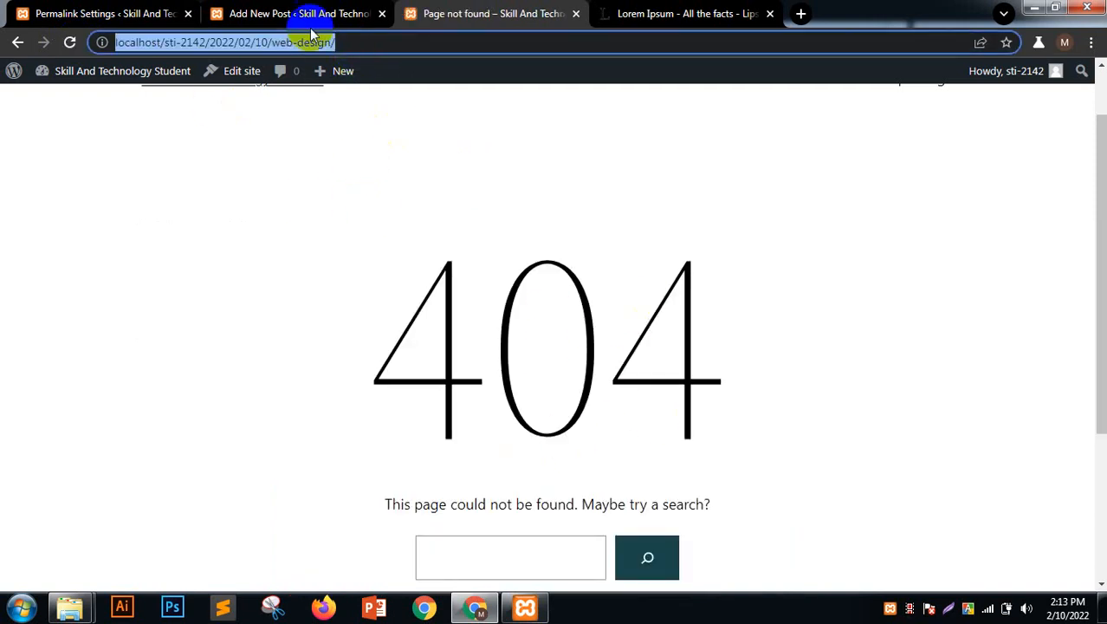
{"action": "left_click", "coordinate": [312, 206]}
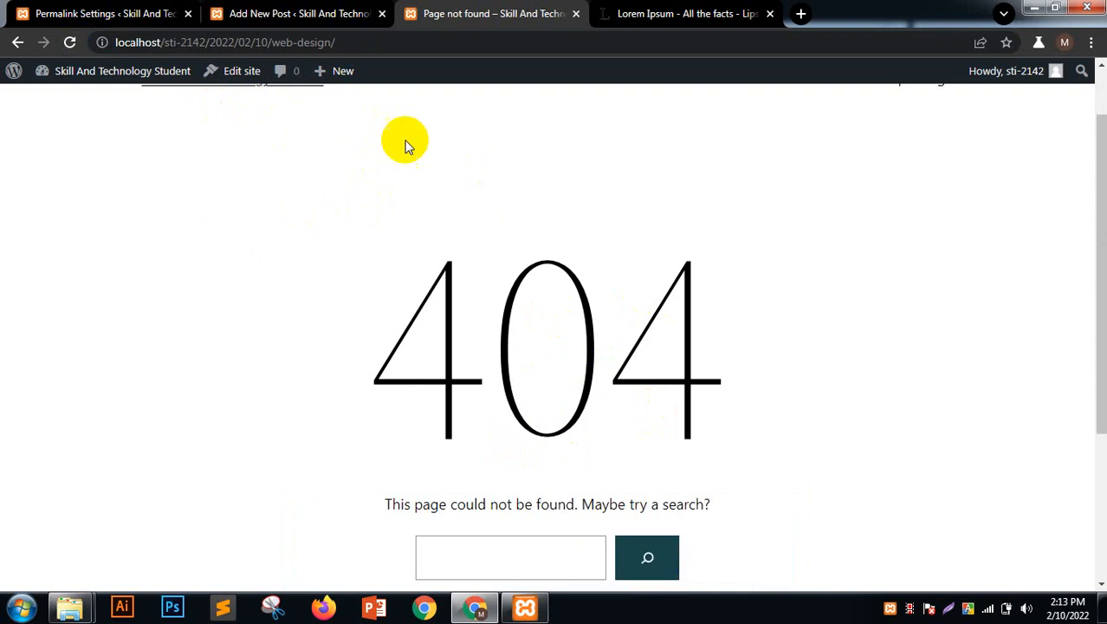
{"action": "left_click", "coordinate": [1102, 127]}
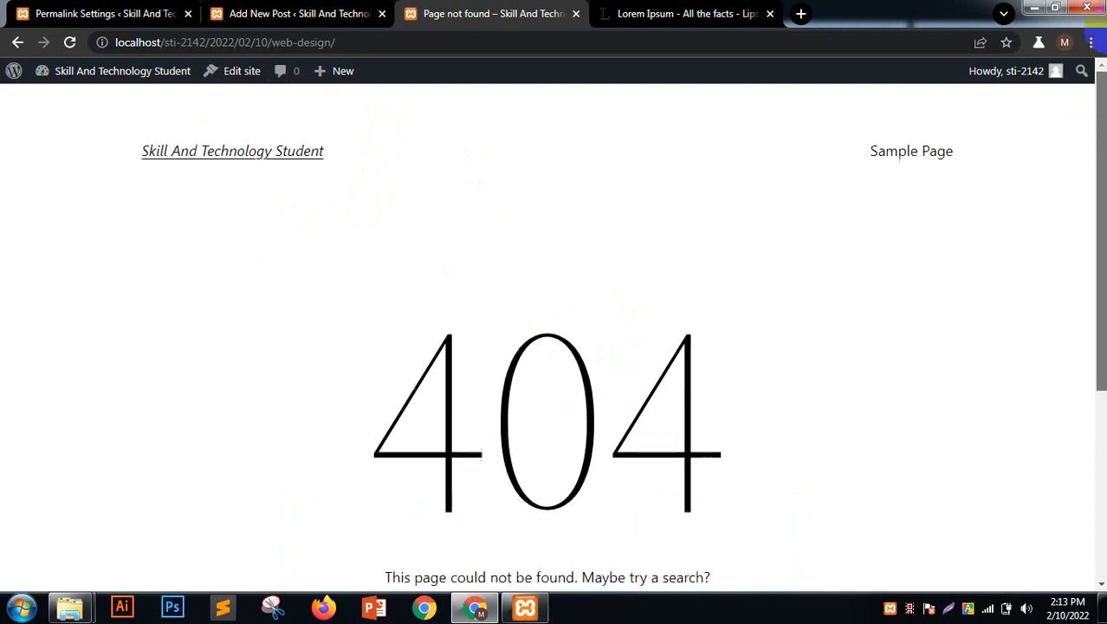
Open the Web Design post from the home page at its new /web-design/ address
{"action": "left_click", "coordinate": [258, 159]}
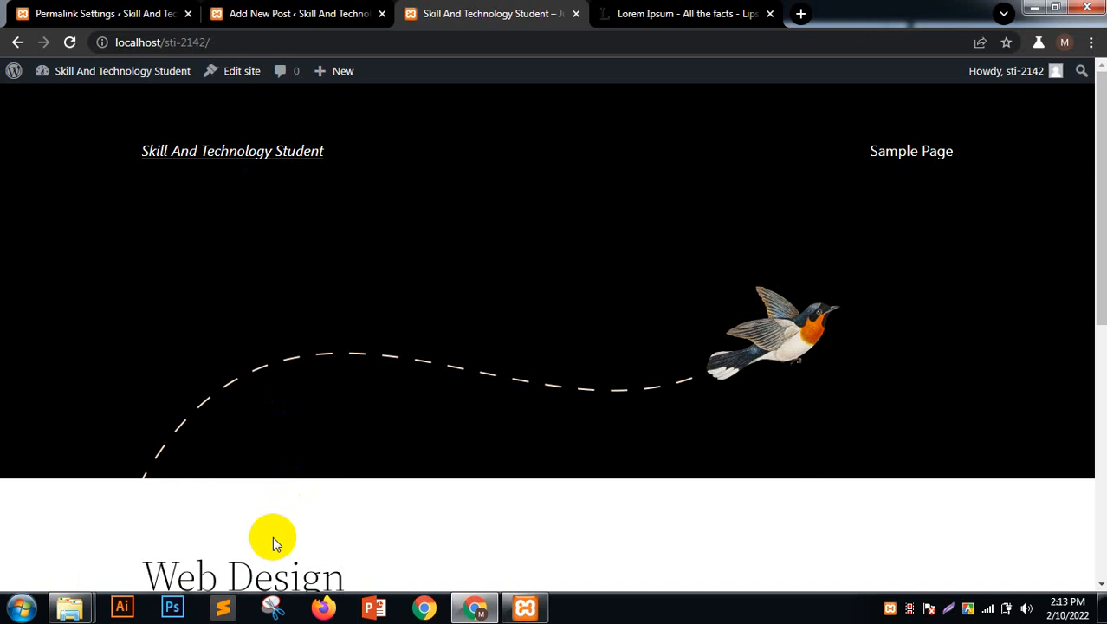
{"action": "left_click_drag", "start_coordinate": [1100, 119], "coordinate": [1093, 173]}
{"action": "left_click", "coordinate": [277, 492]}
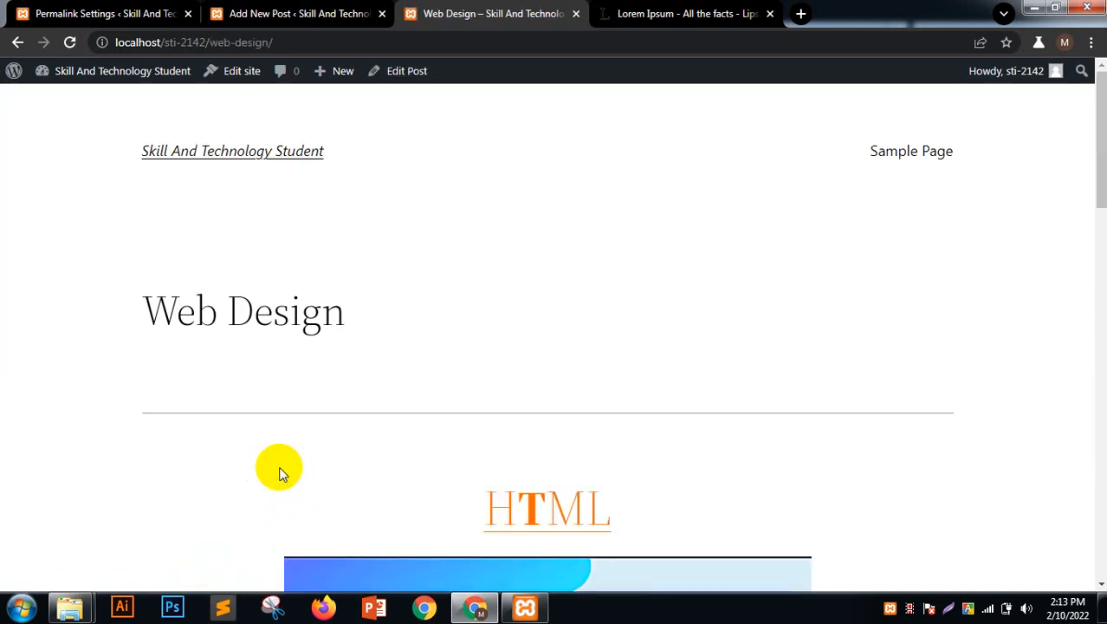
Look over the post's new shorter address localhost/sti-2142/web-design/
{"action": "scroll", "coordinate": [476, 249], "scroll_direction": "down", "scroll_amount": 1}
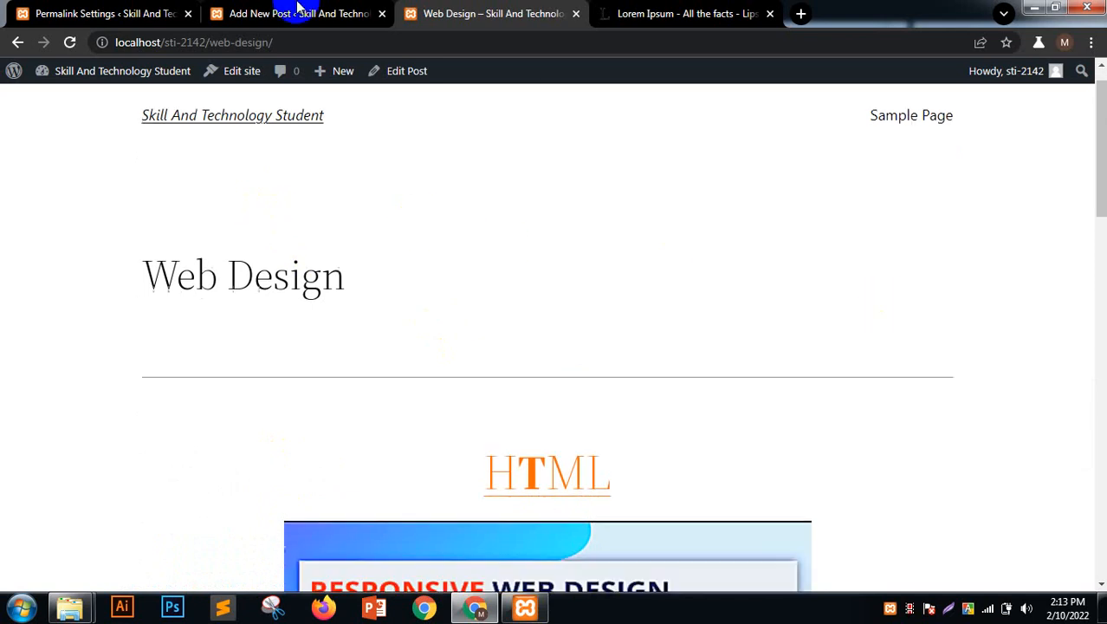
{"action": "left_click", "coordinate": [293, 39]}
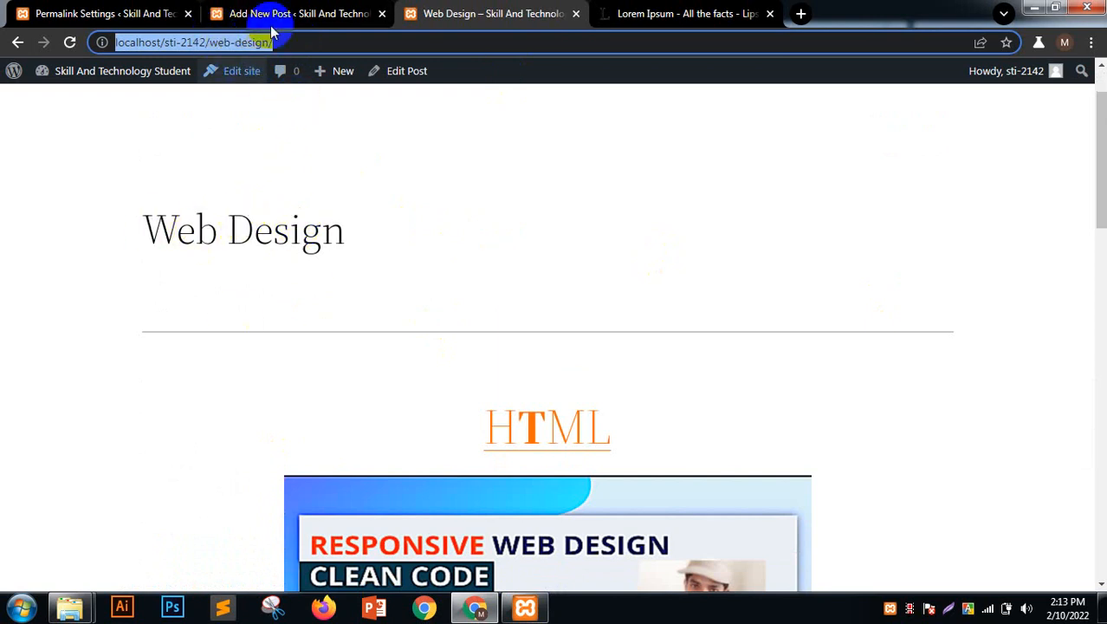
{"action": "left_click", "coordinate": [348, 195]}
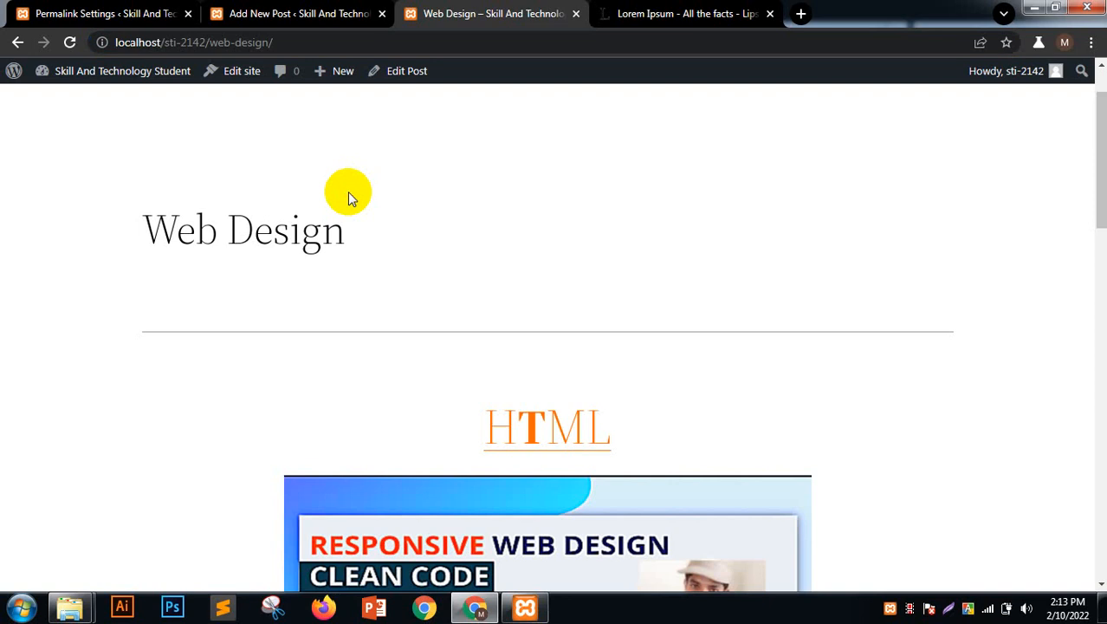
Glance at Permalink Settings, then collapse the Permalink panel in the post editor
{"action": "left_click", "coordinate": [298, 13]}
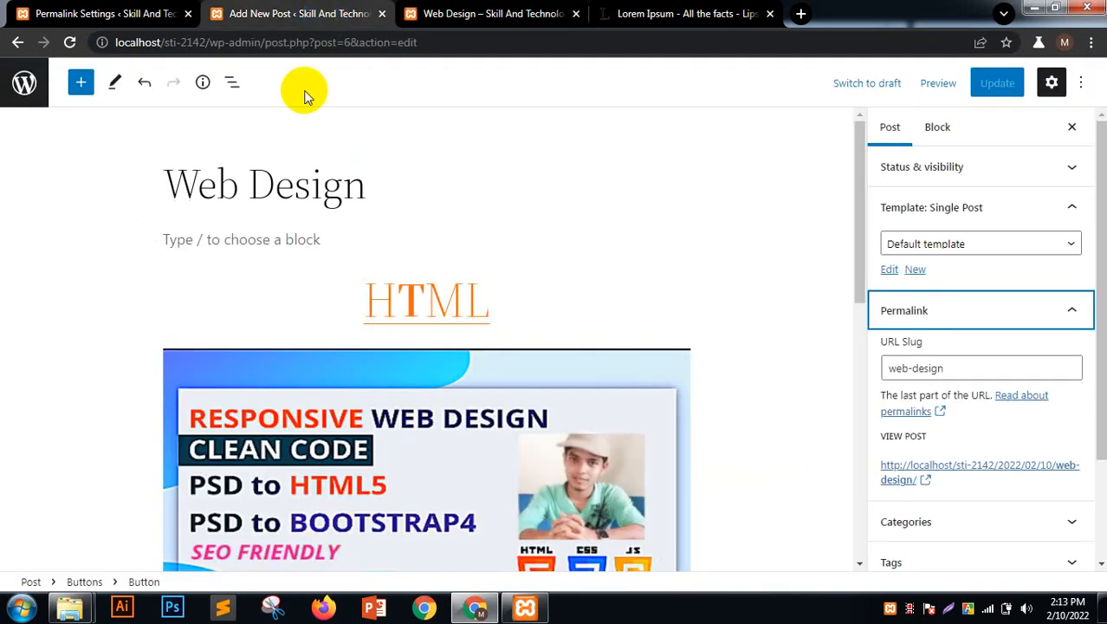
{"action": "left_click", "coordinate": [124, 13]}
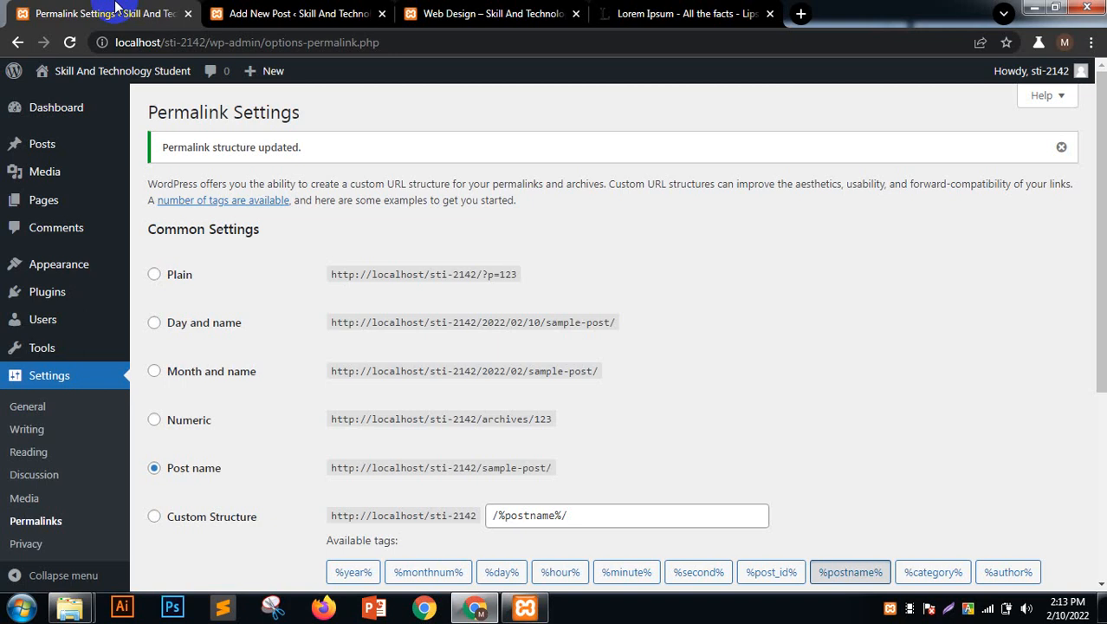
{"action": "left_click", "coordinate": [245, 9]}
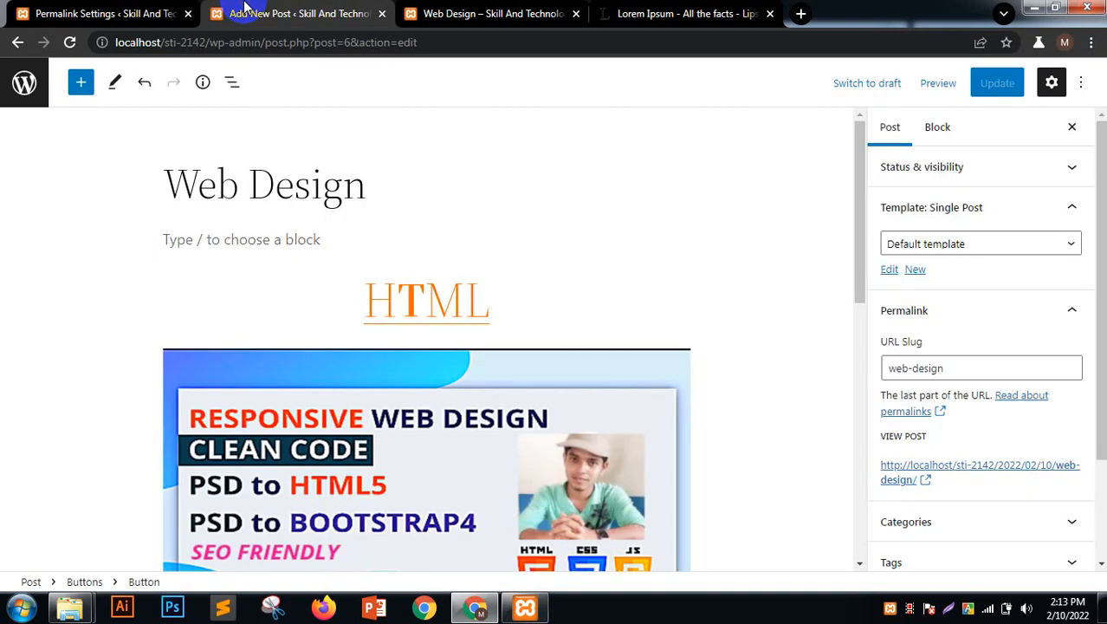
{"action": "left_click", "coordinate": [973, 308]}
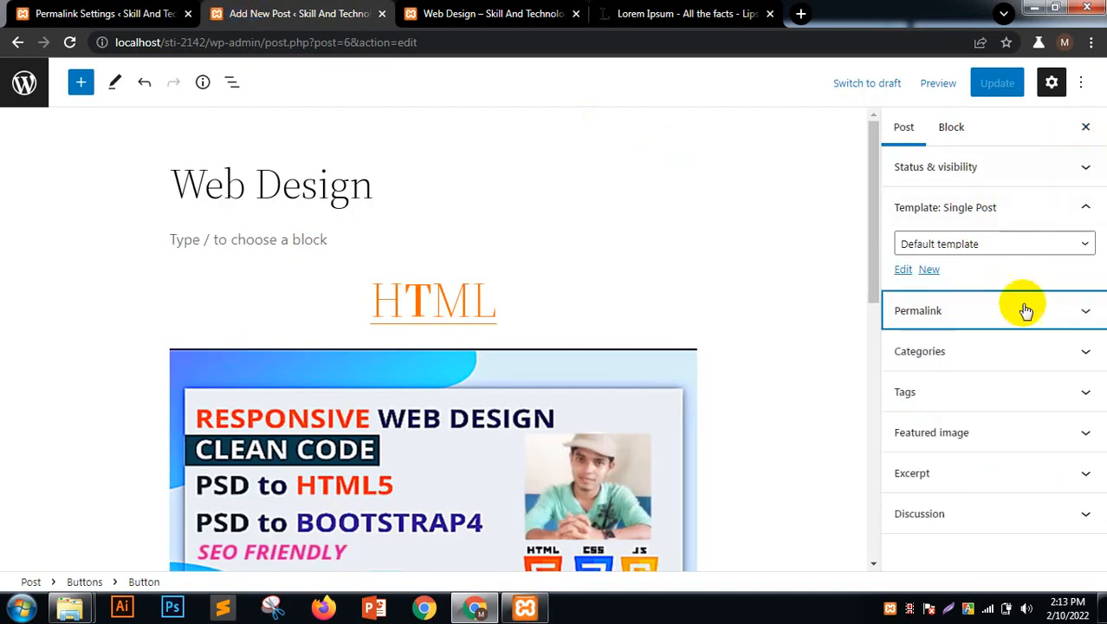
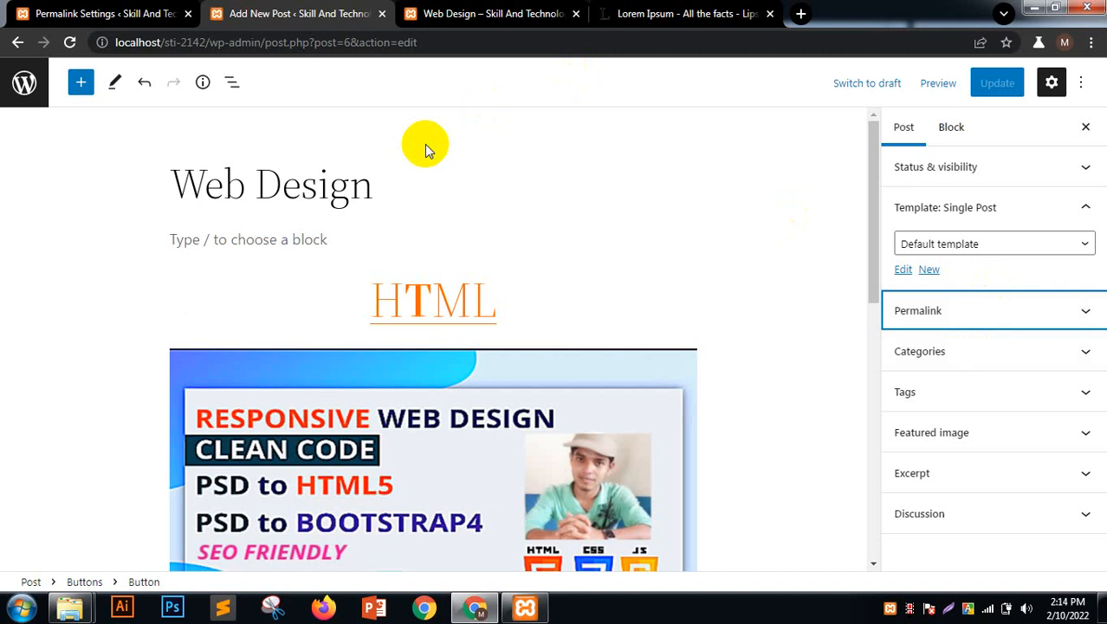
Open Posts > Categories and add a new HTML category
{"action": "left_click", "coordinate": [125, 12]}
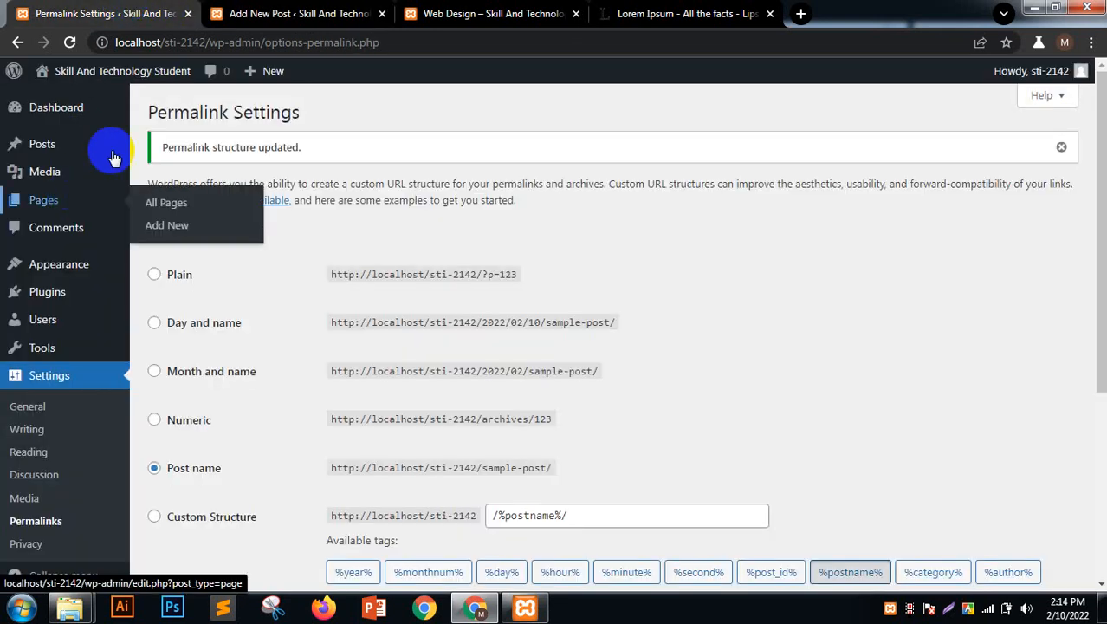
{"action": "mouse_move", "coordinate": [44, 147]}
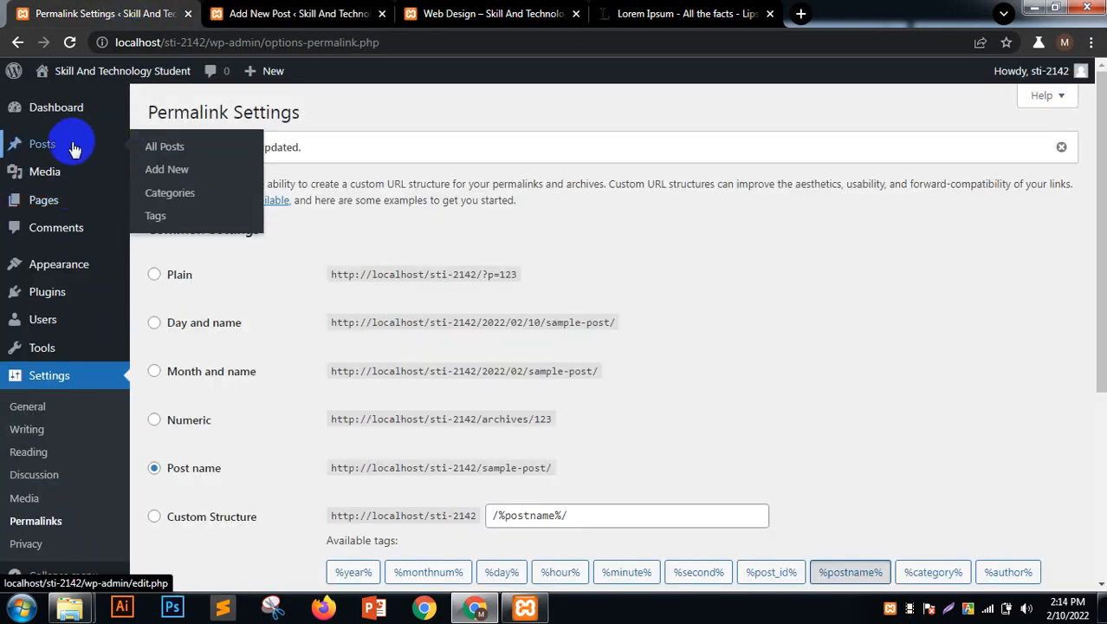
{"action": "left_click", "coordinate": [187, 198]}
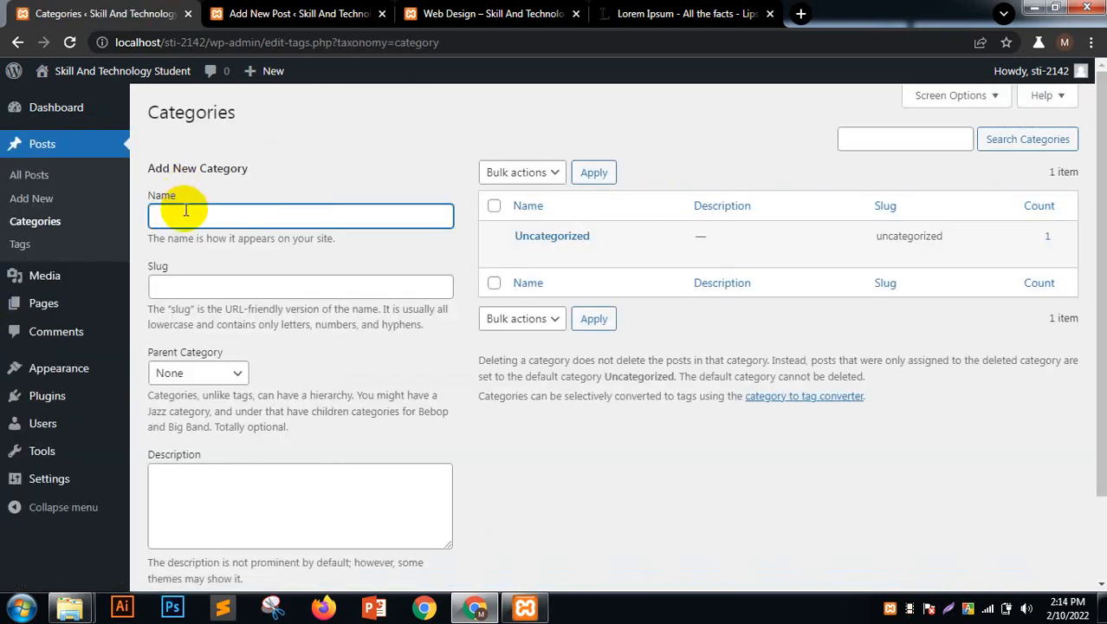
{"action": "type", "text": "HTML"}
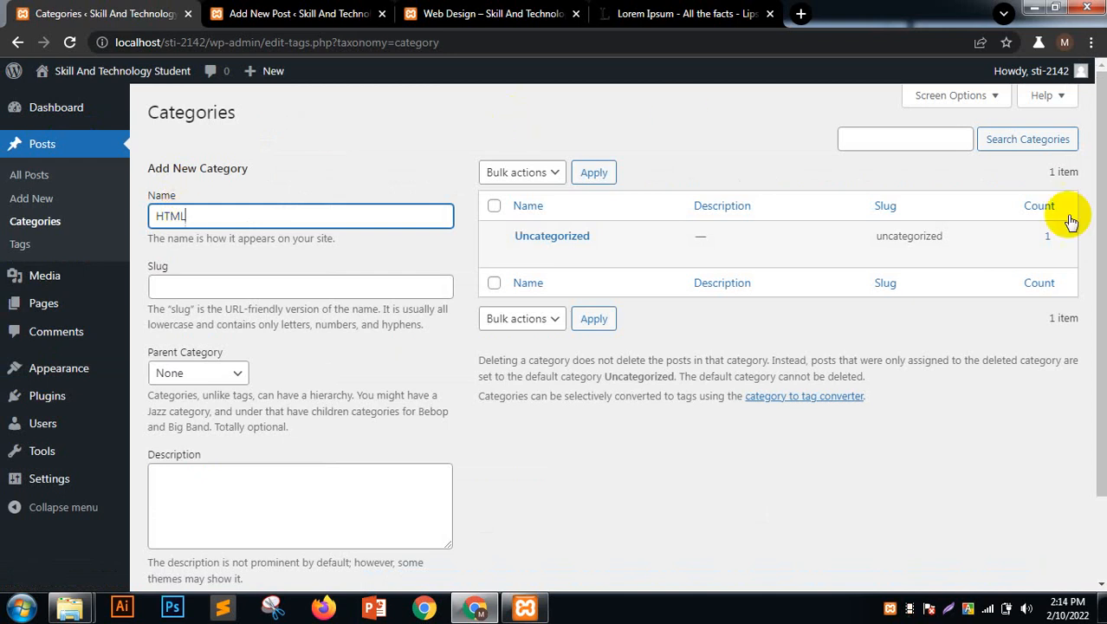
{"action": "scroll", "coordinate": [1088, 225], "scroll_direction": "down", "scroll_amount": 2}
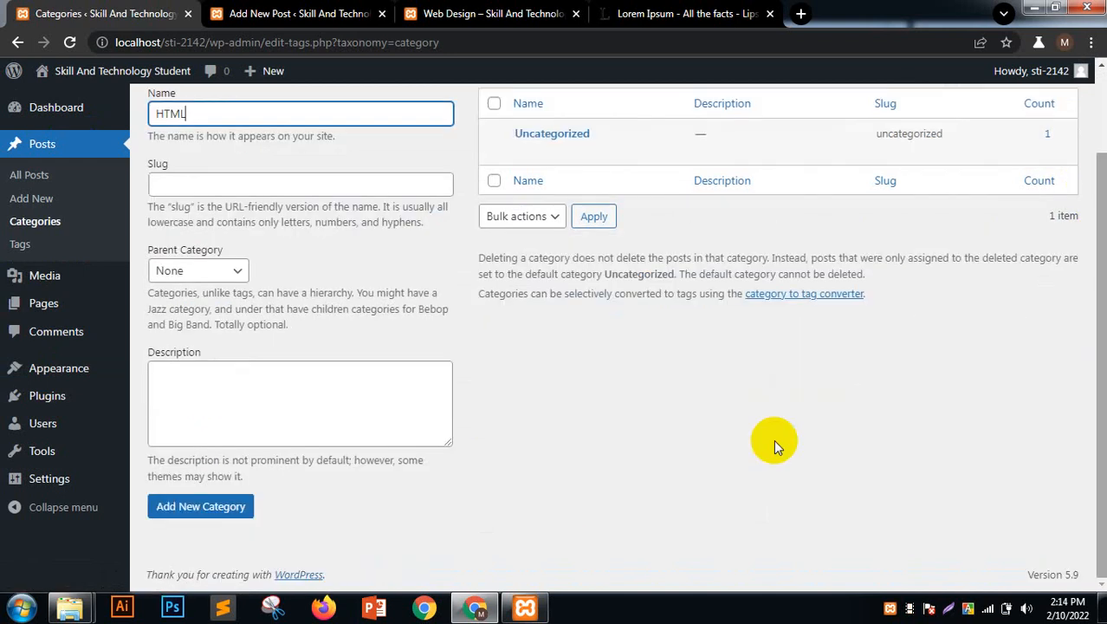
{"action": "left_click", "coordinate": [242, 513]}
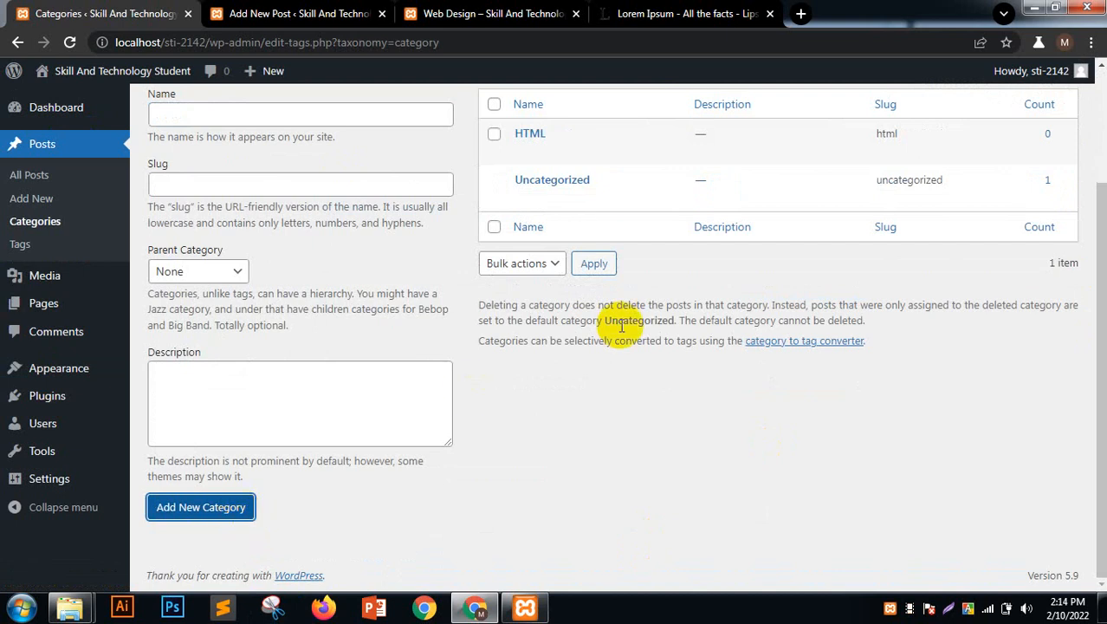
Add the CSS and Bootstrap categories to the list
{"action": "left_click", "coordinate": [292, 119]}
{"action": "type", "text": "C"}
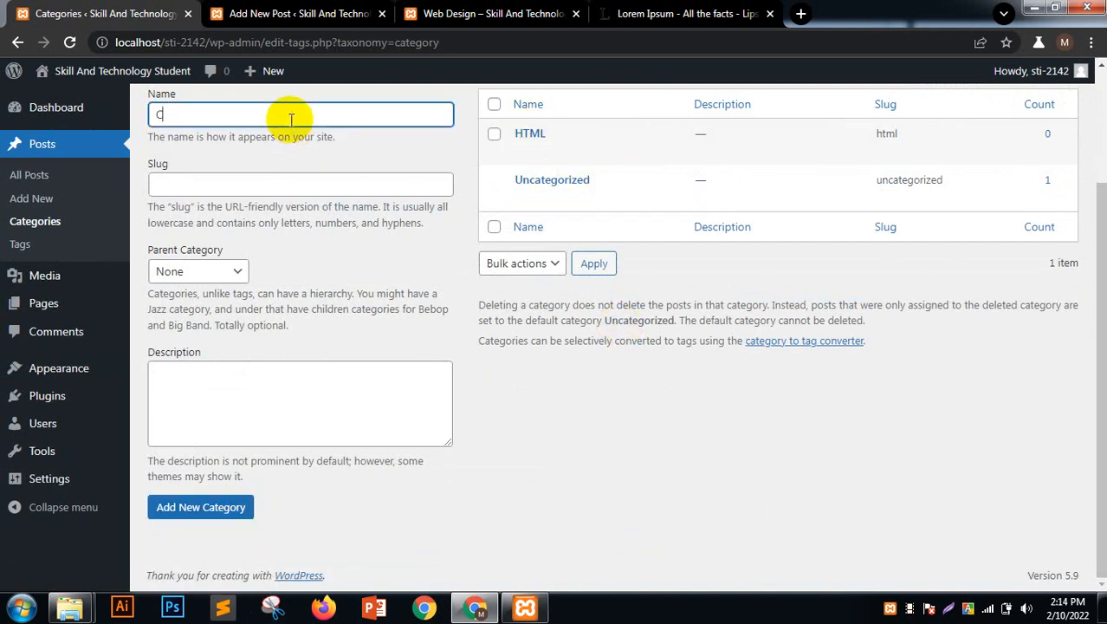
{"action": "type", "text": "SS"}
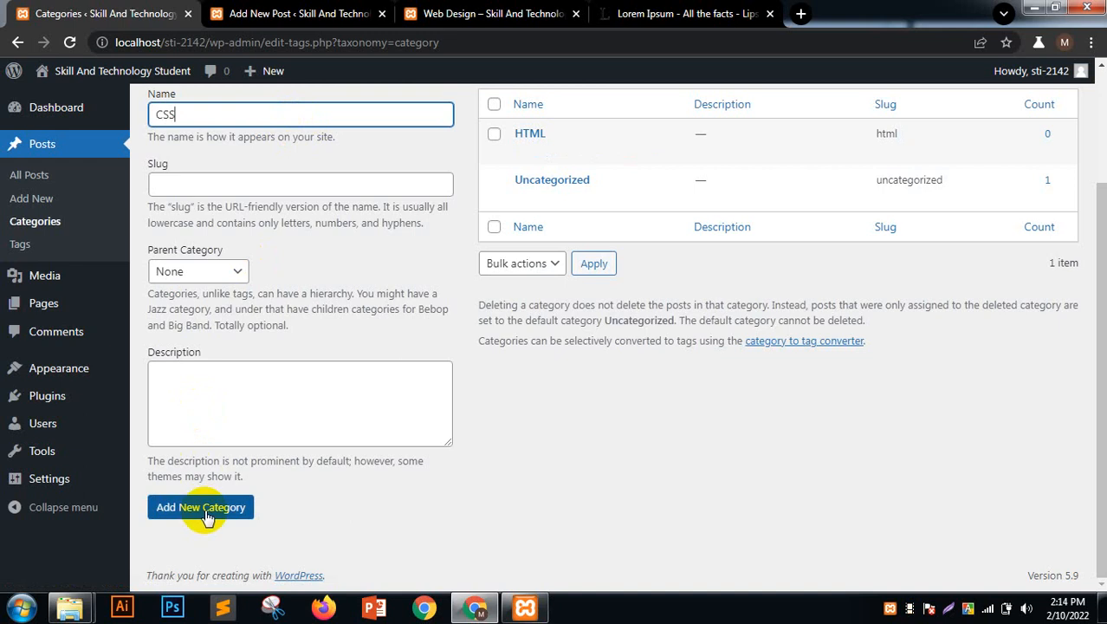
{"action": "left_click", "coordinate": [206, 518]}
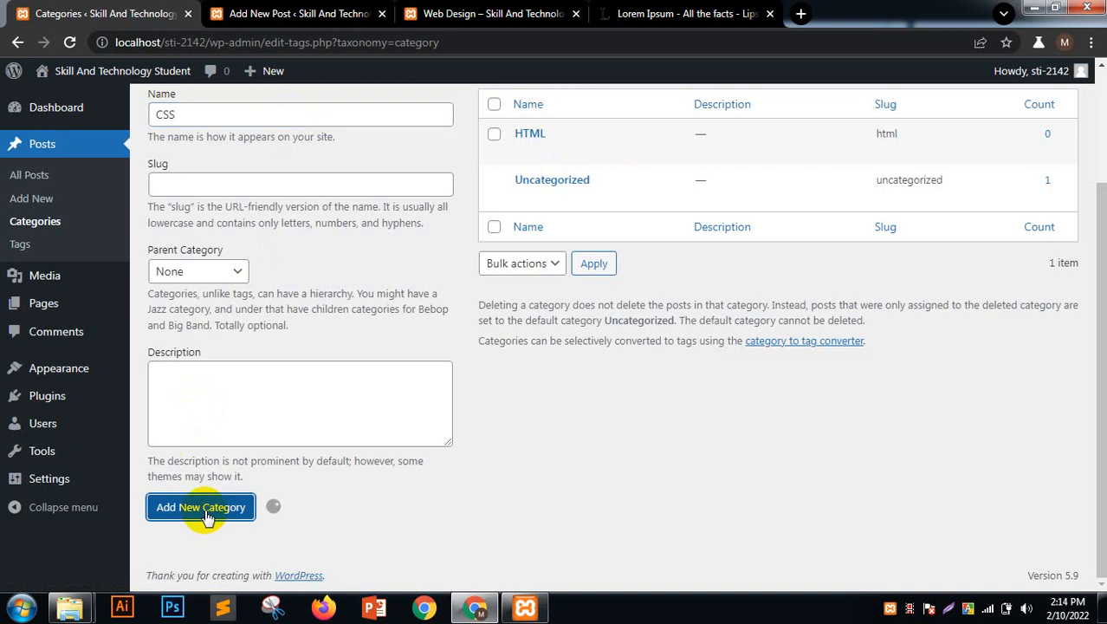
{"action": "left_click", "coordinate": [243, 111]}
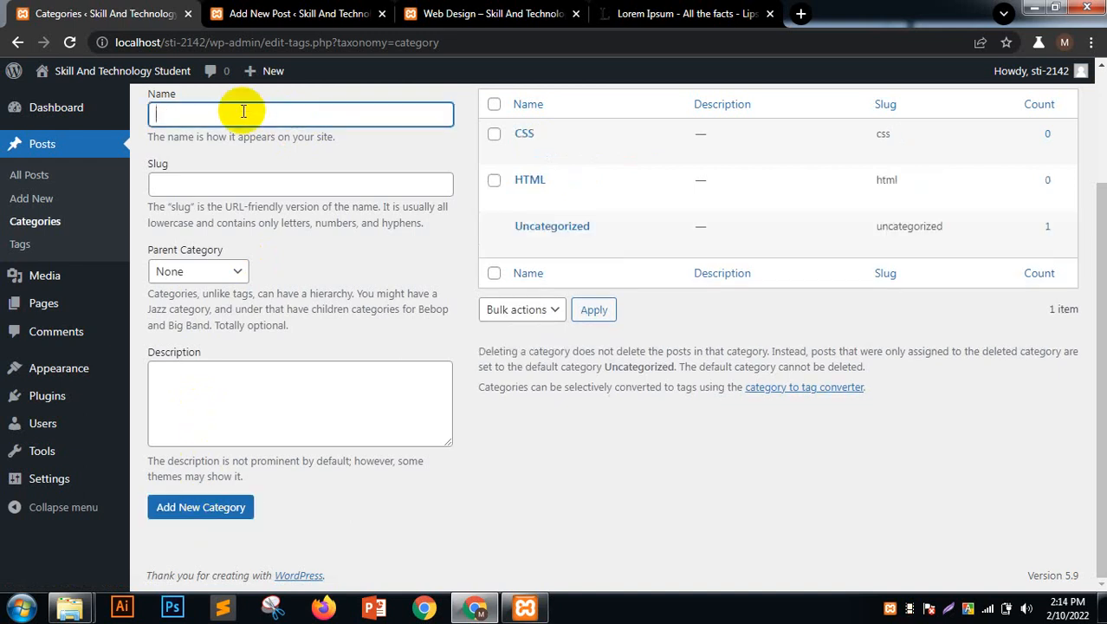
{"action": "type", "text": "Bootstrap"}
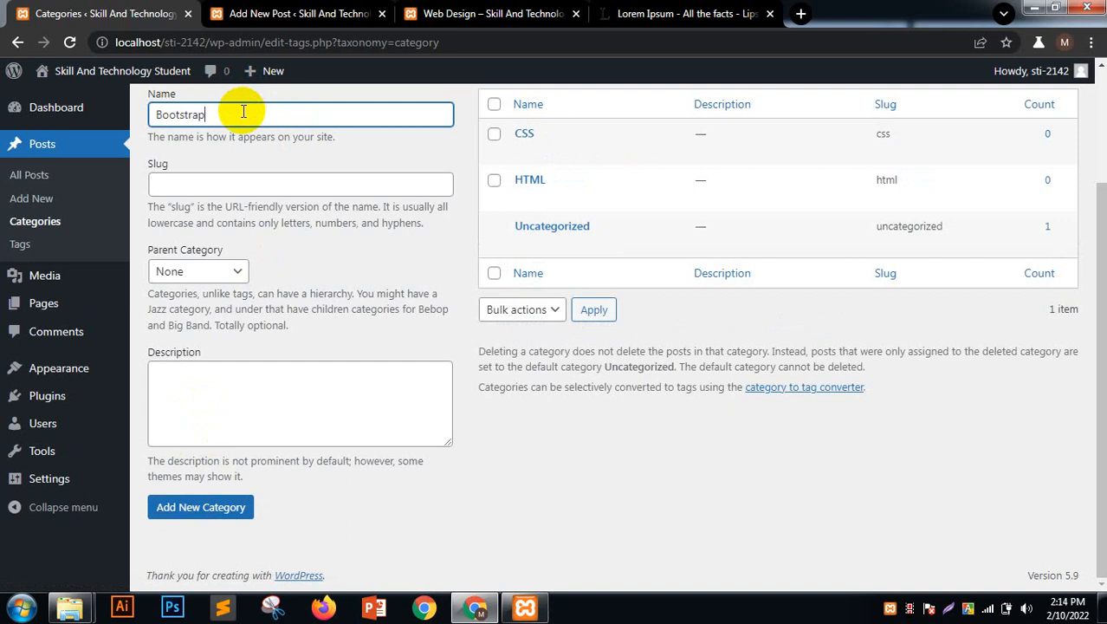
{"action": "left_click", "coordinate": [200, 507]}
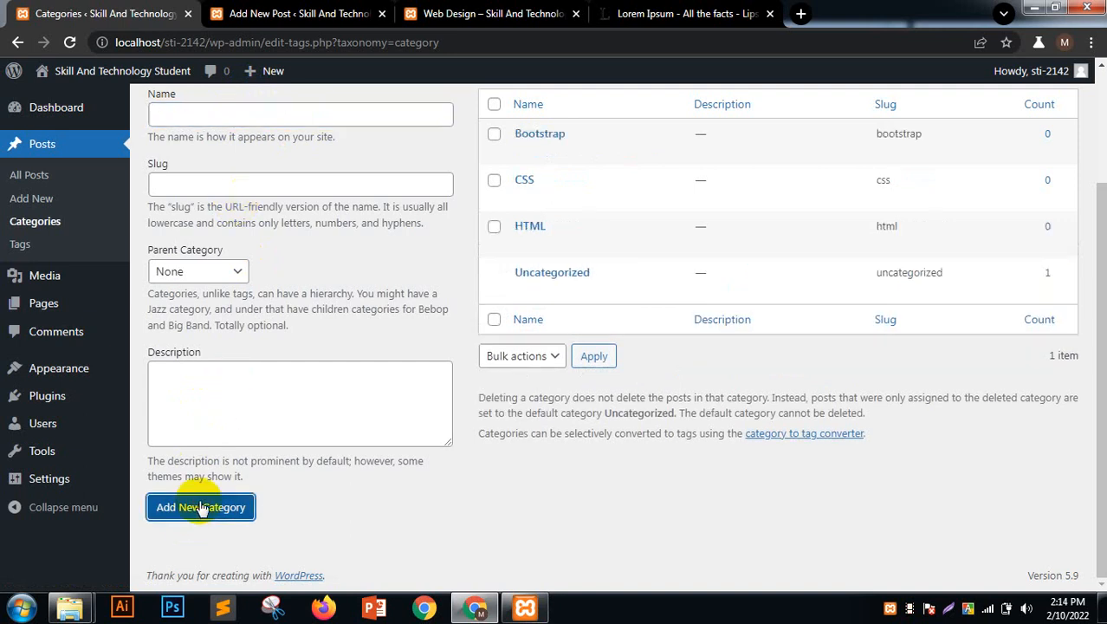
{"action": "mouse_move", "coordinate": [519, 277]}
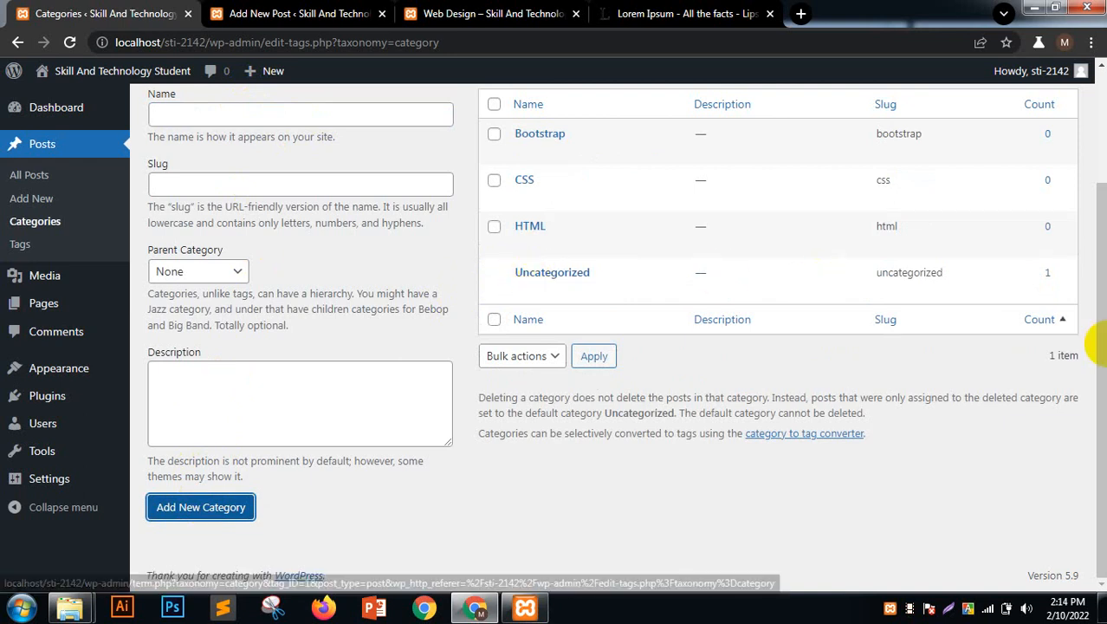
{"action": "left_click_drag", "start_coordinate": [1100, 322], "coordinate": [1100, 227]}
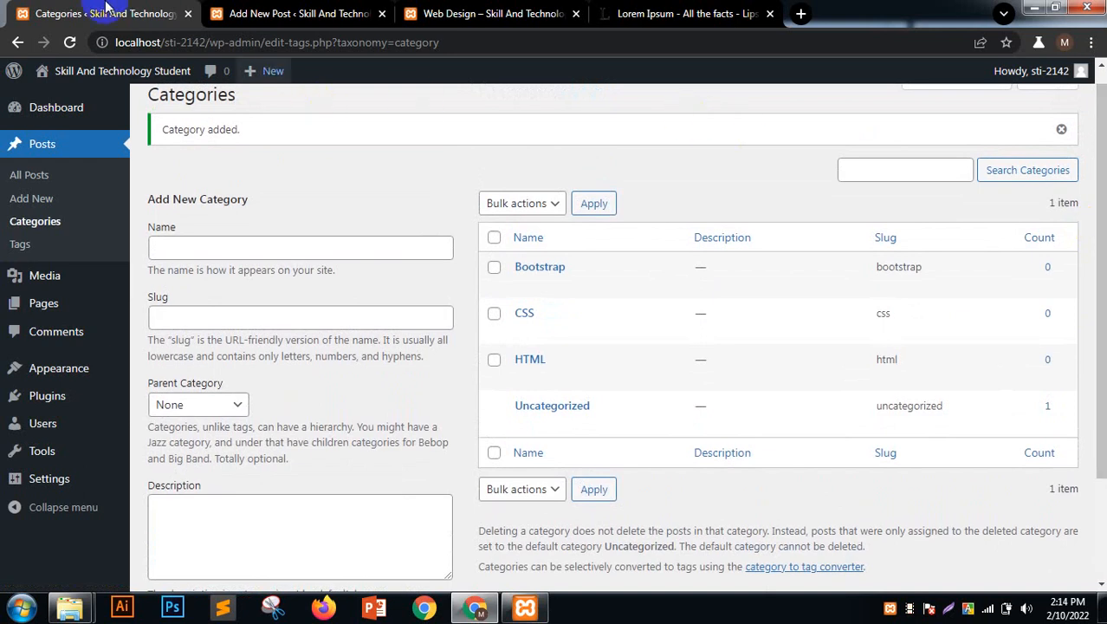
{"action": "left_click", "coordinate": [45, 113]}
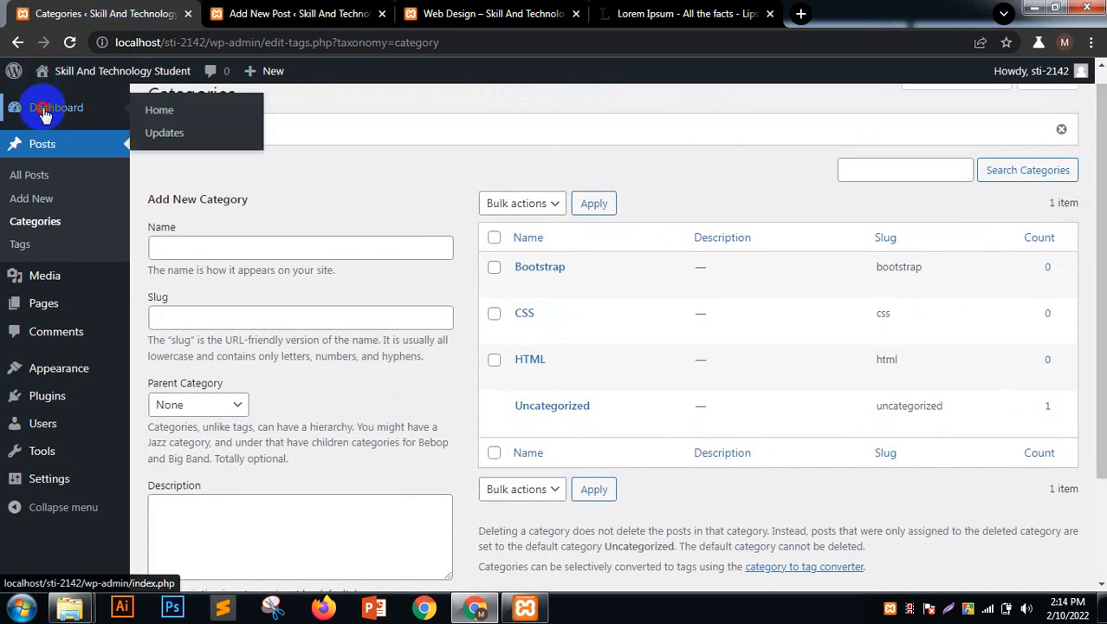
File the Web Design post under HTML and remove it from Uncategorized
{"action": "left_click", "coordinate": [333, 10]}
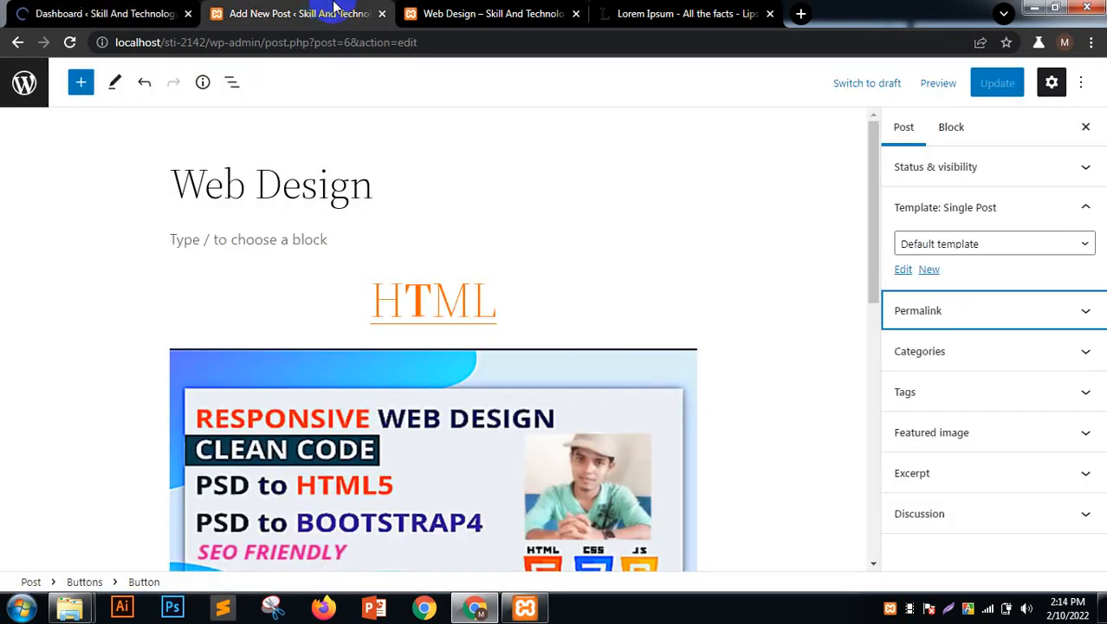
{"action": "left_click", "coordinate": [947, 353]}
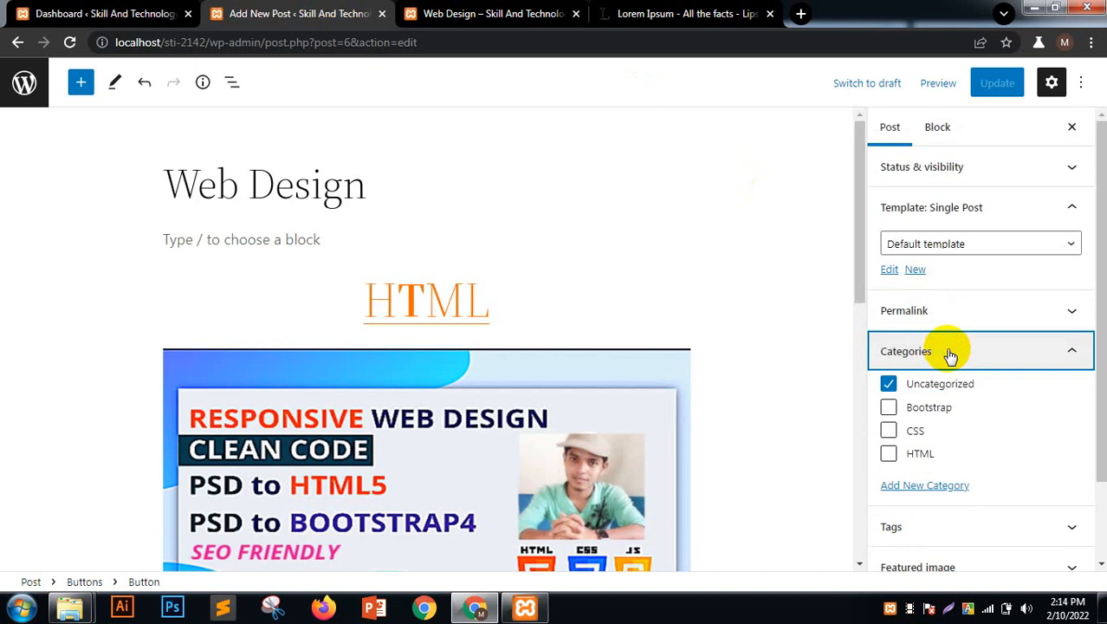
{"action": "left_click", "coordinate": [889, 454]}
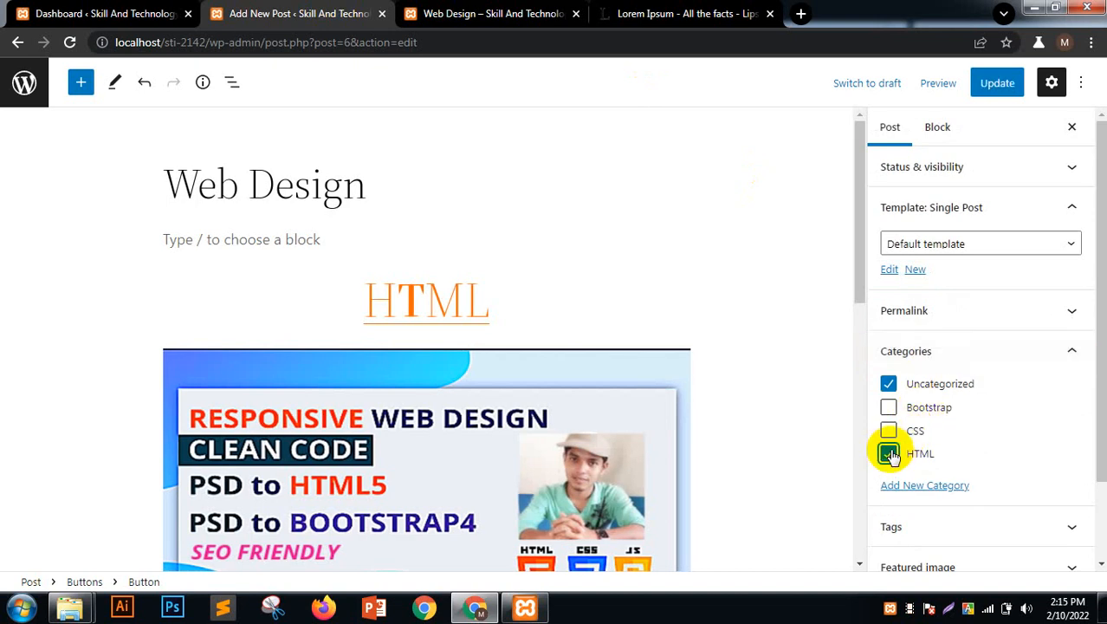
{"action": "left_click", "coordinate": [890, 384]}
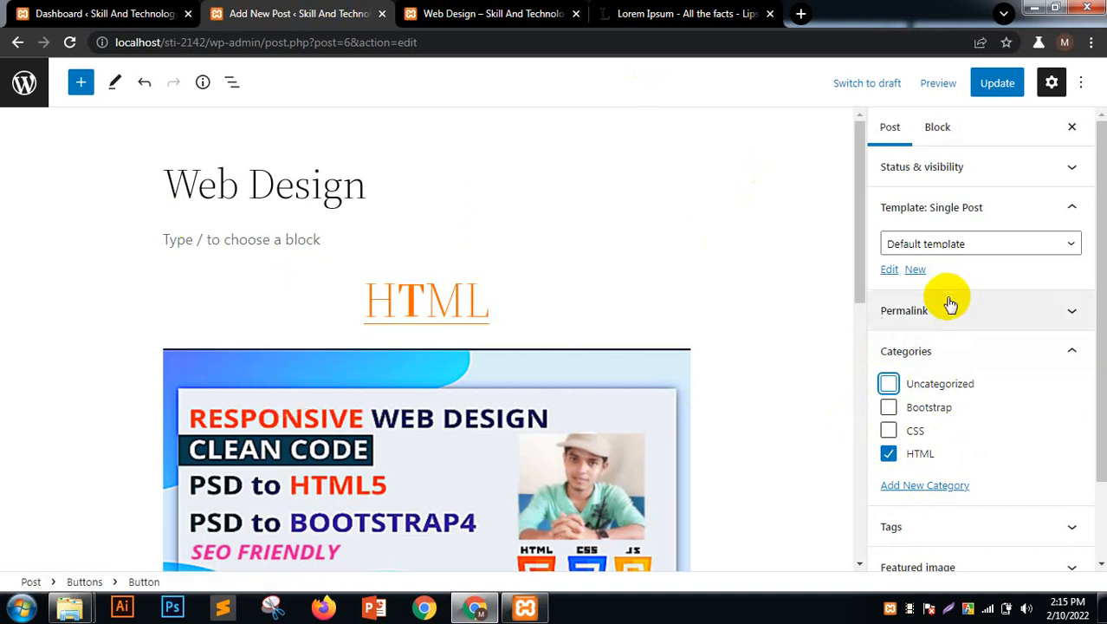
{"action": "left_click", "coordinate": [1010, 360]}
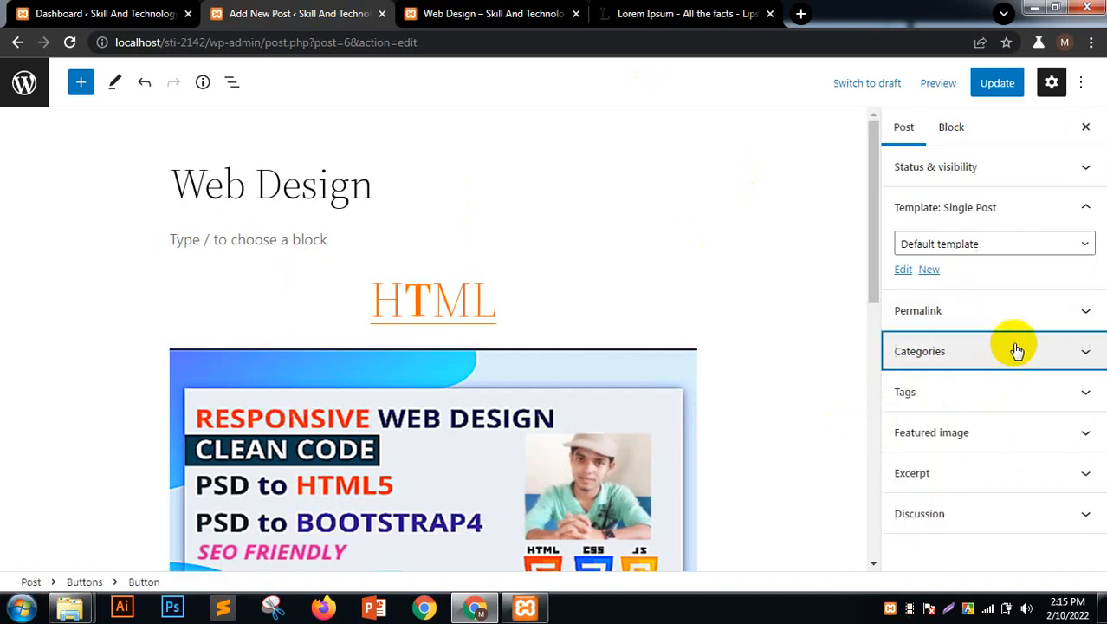
{"action": "left_click", "coordinate": [979, 396]}
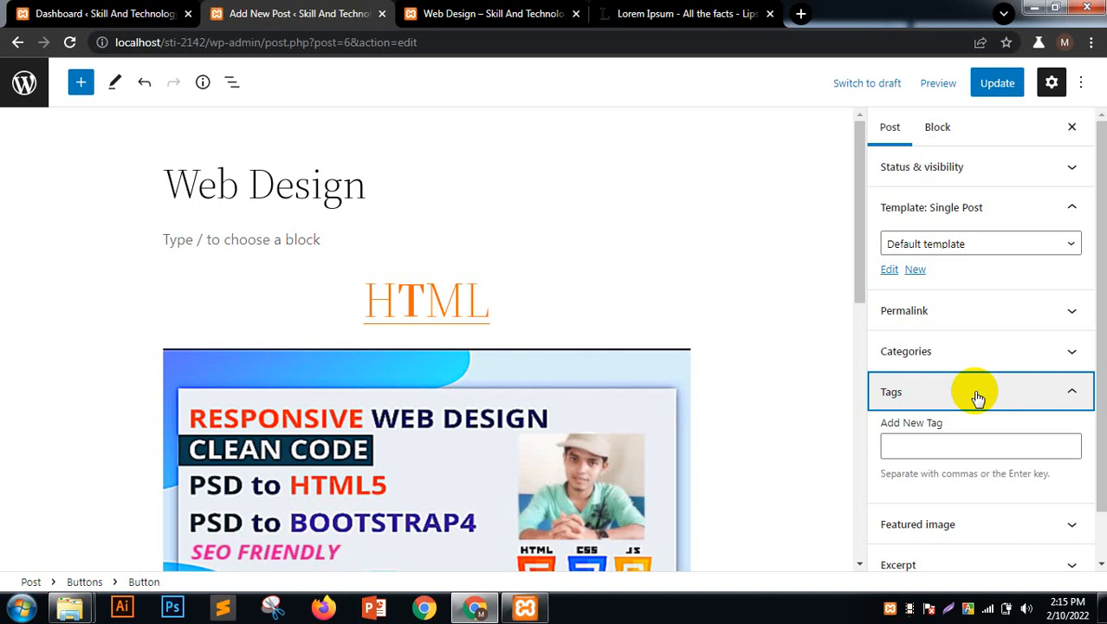
Add tags html, css, bootstrap and html web template, fixing the misspelled last tag
{"action": "left_click", "coordinate": [943, 444]}
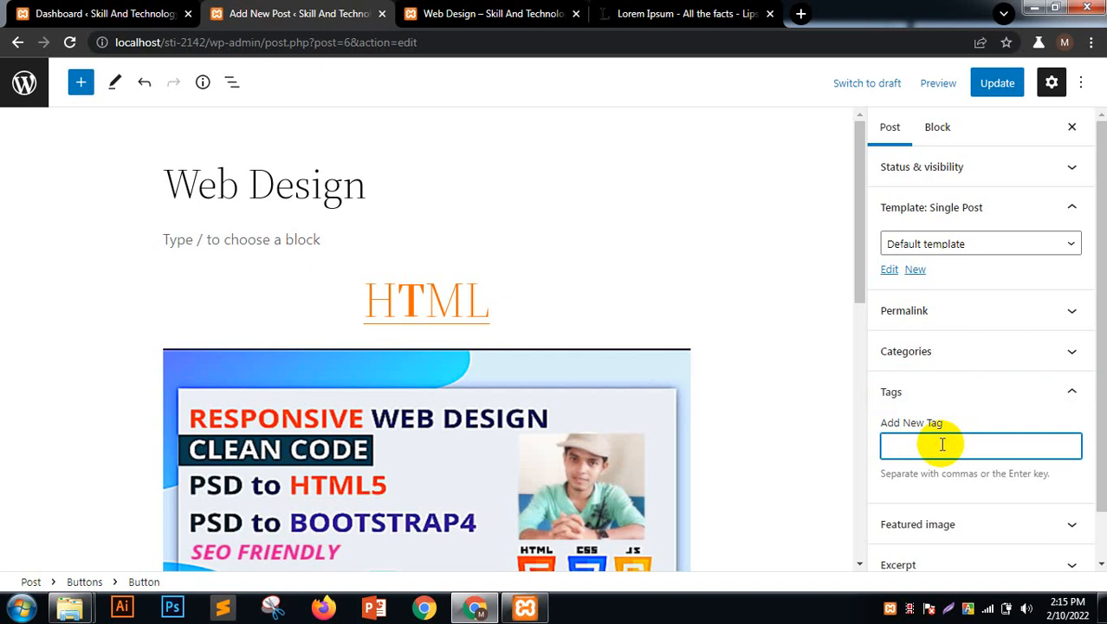
{"action": "type", "text": "html"}
{"action": "key", "text": "Return"}
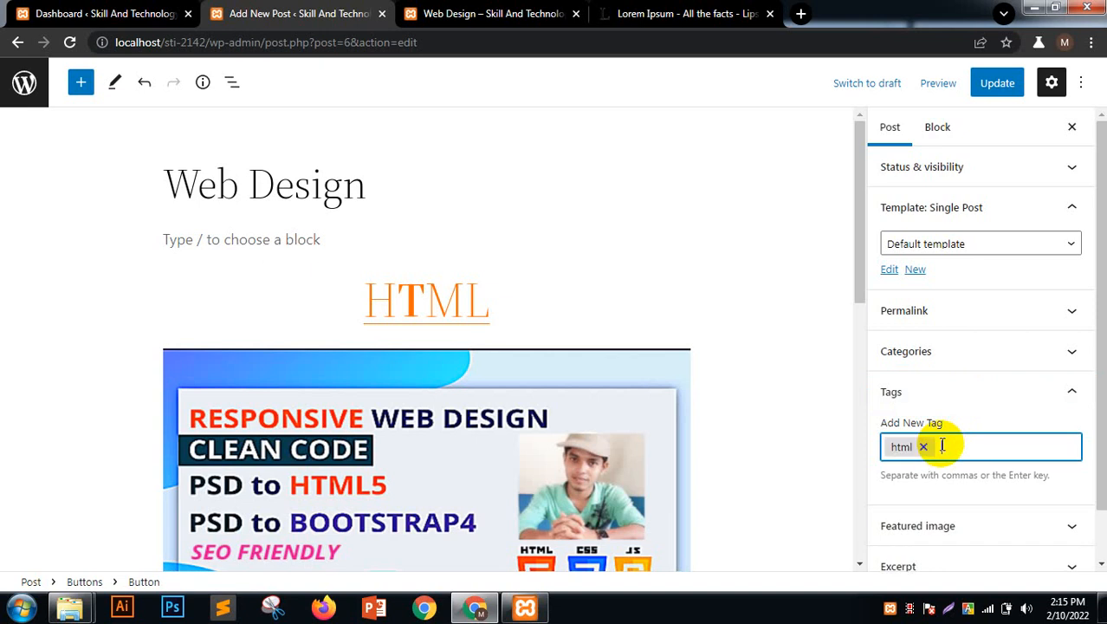
{"action": "type", "text": "css"}
{"action": "key", "text": "Return"}
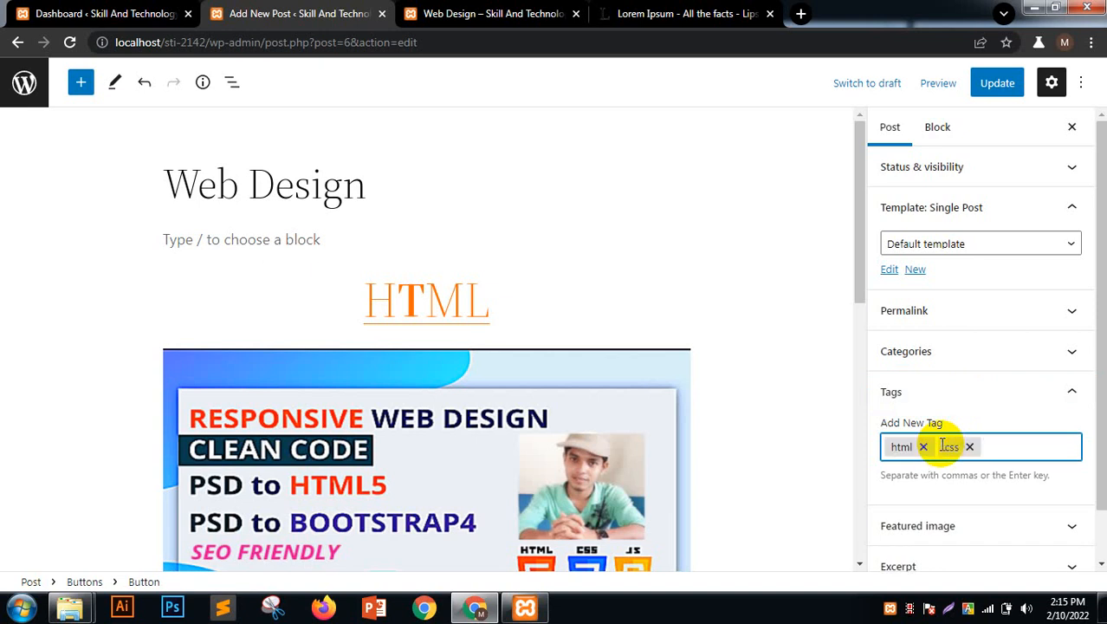
{"action": "type", "text": "bootstrap"}
{"action": "key", "text": "Return"}
{"action": "key", "text": "BackSpace"}
{"action": "type", "text": "h"}
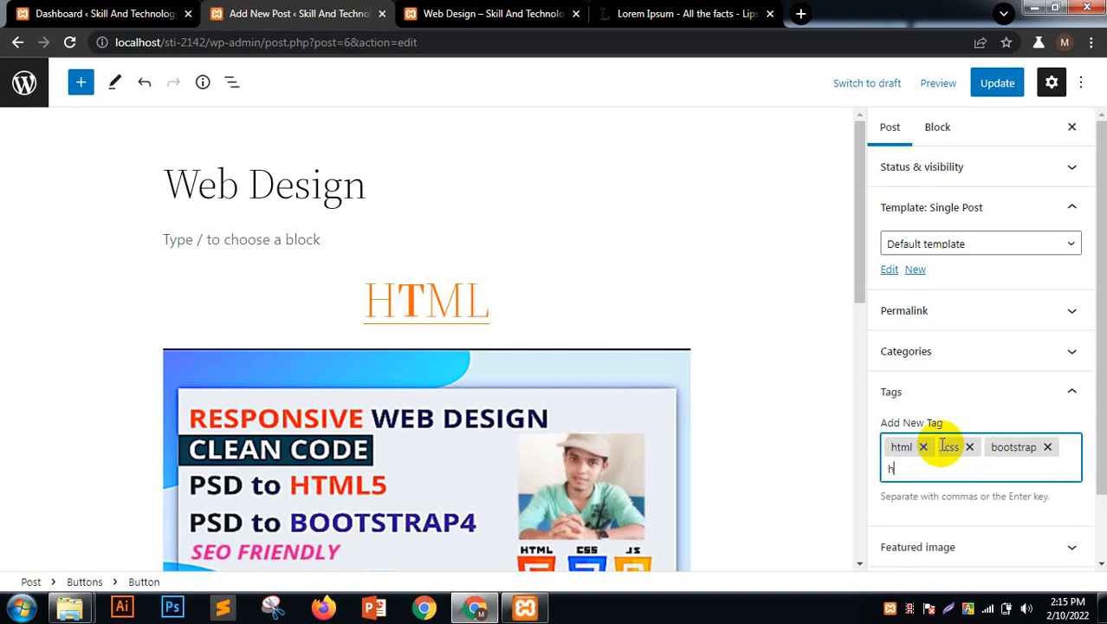
{"action": "type", "text": "tml web templlate"}
{"action": "key", "text": "BackSpace"}
{"action": "key", "text": "BackSpace"}
{"action": "key", "text": "BackSpace"}
{"action": "type", "text": "ate"}
{"action": "key", "text": "Return"}
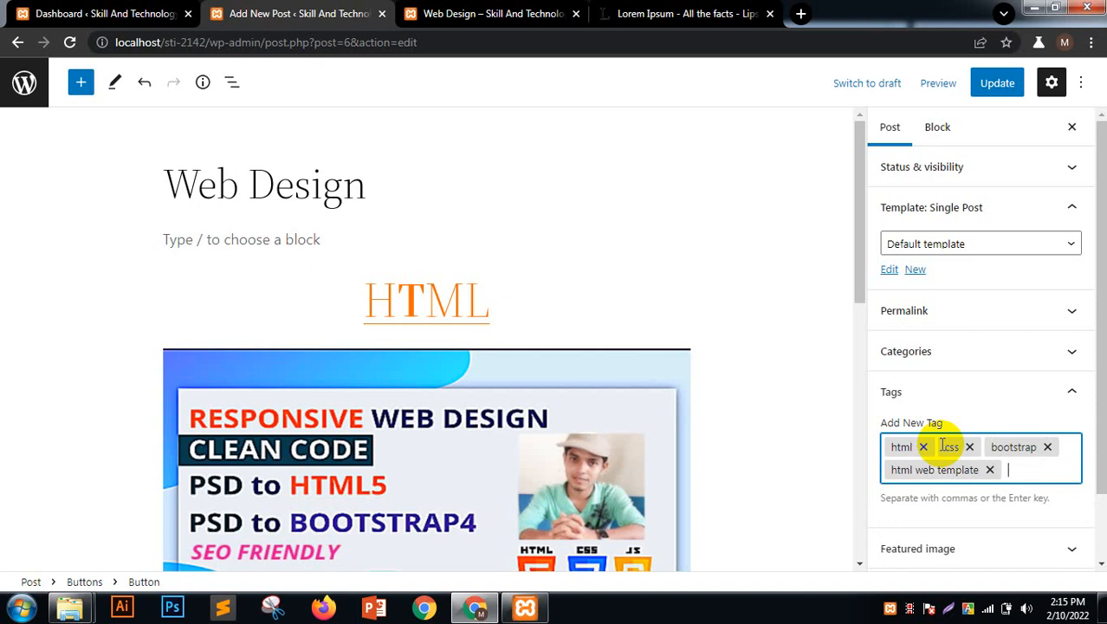
{"action": "left_click", "coordinate": [964, 395]}
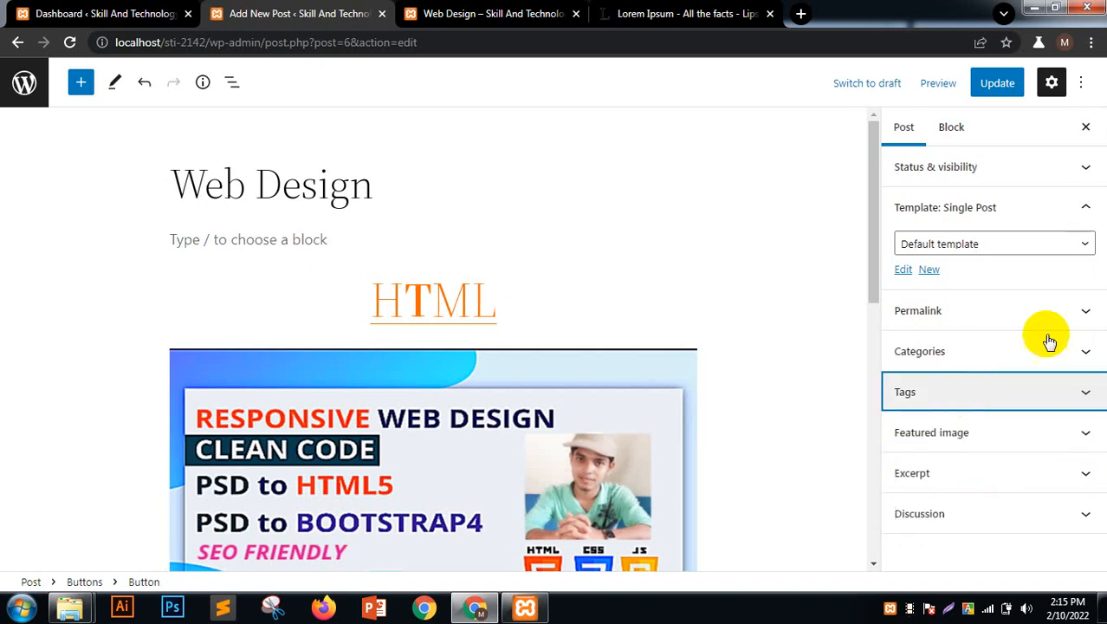
Check Featured image and Excerpt panels, then view Discussion with comments and pingbacks allowed
{"action": "left_click", "coordinate": [1008, 433]}
{"action": "left_click_drag", "start_coordinate": [1102, 177], "coordinate": [1083, 310]}
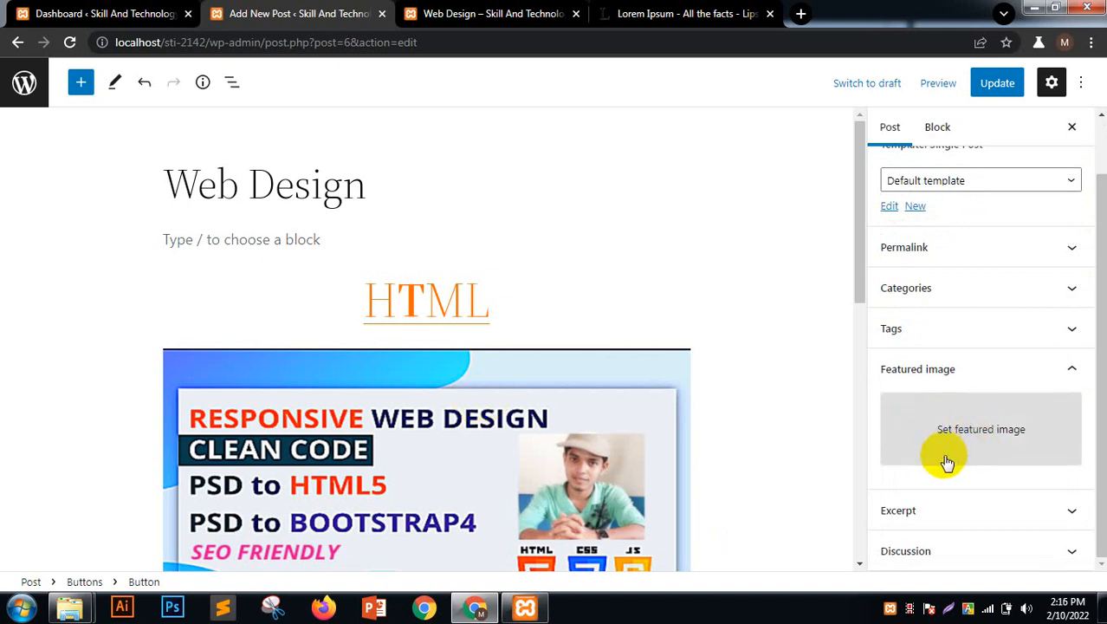
{"action": "left_click", "coordinate": [909, 511]}
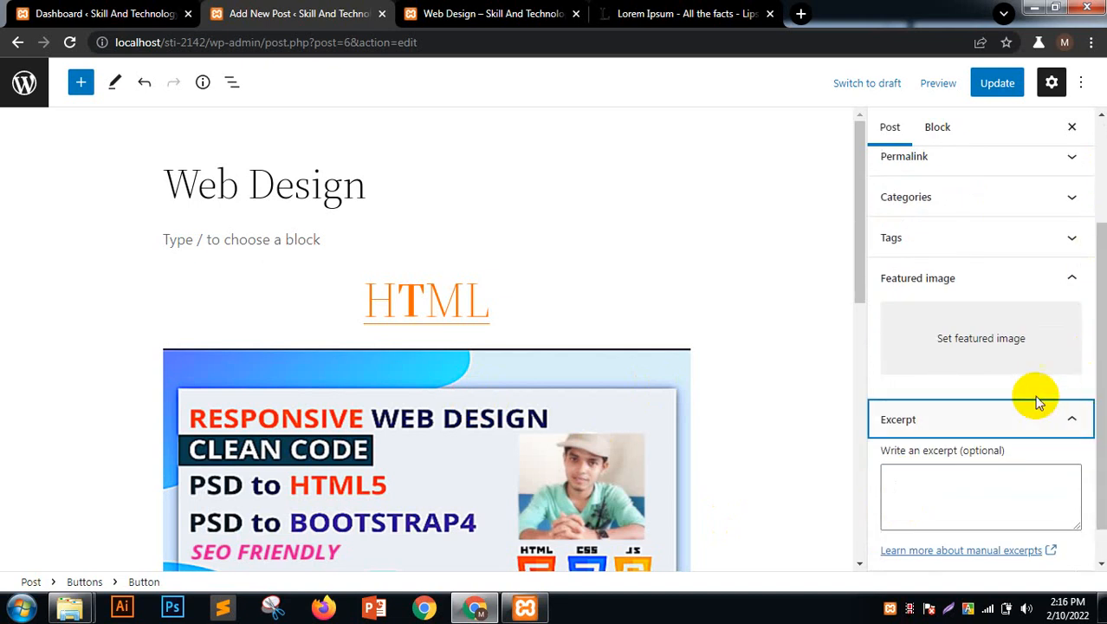
{"action": "left_click", "coordinate": [1007, 420]}
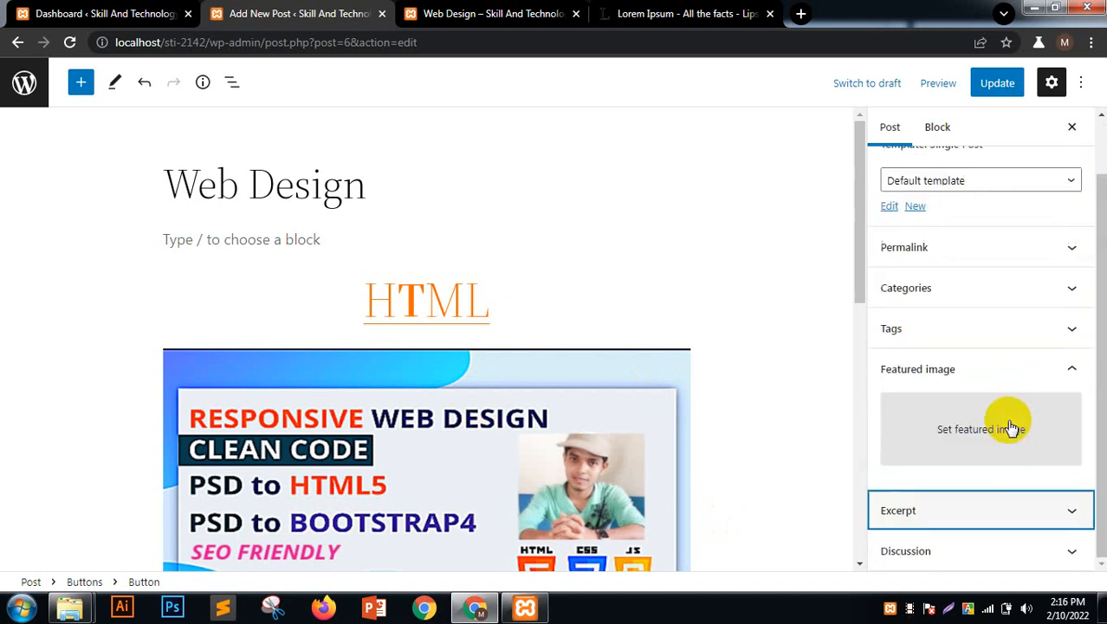
{"action": "left_click", "coordinate": [945, 556]}
{"action": "left_click", "coordinate": [1103, 329]}
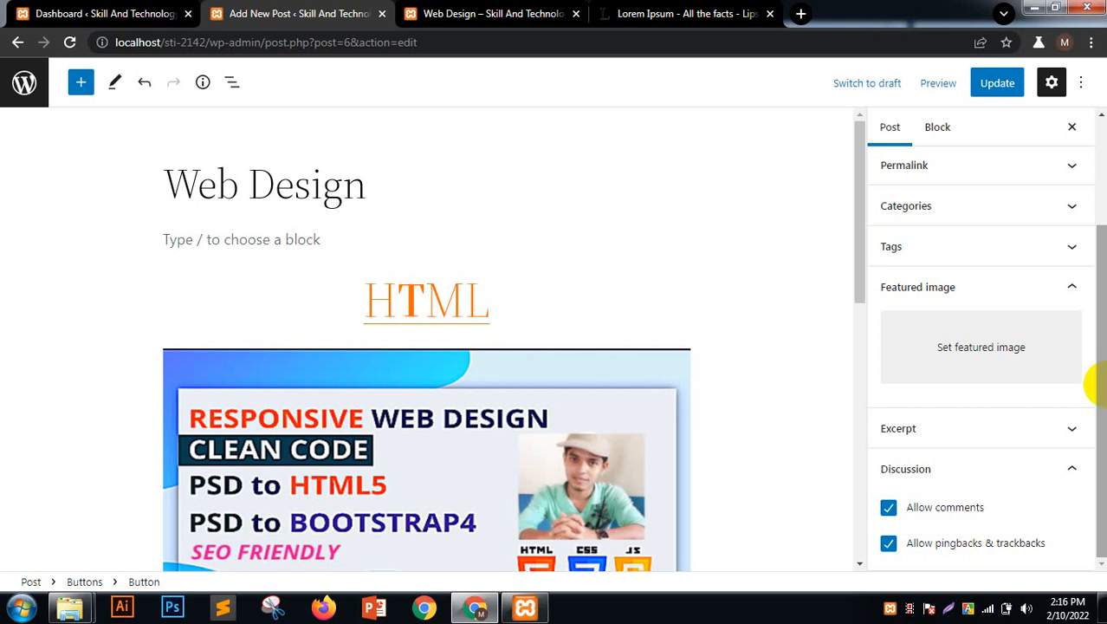
Update the post and reload the published Web Design page to check it
{"action": "left_click", "coordinate": [1002, 84]}
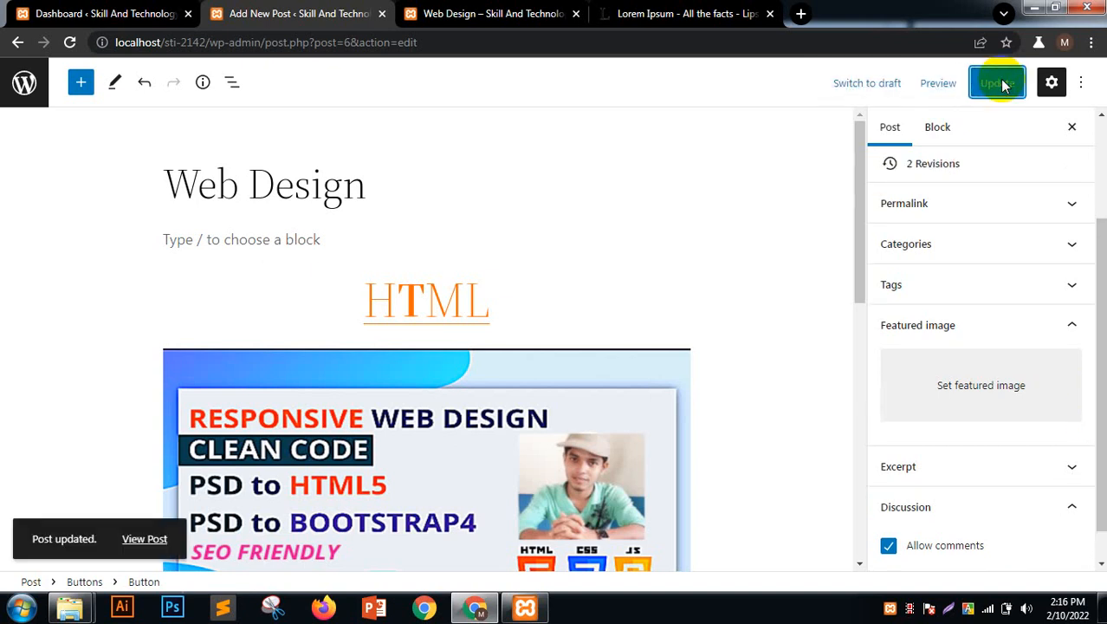
{"action": "left_click", "coordinate": [489, 12]}
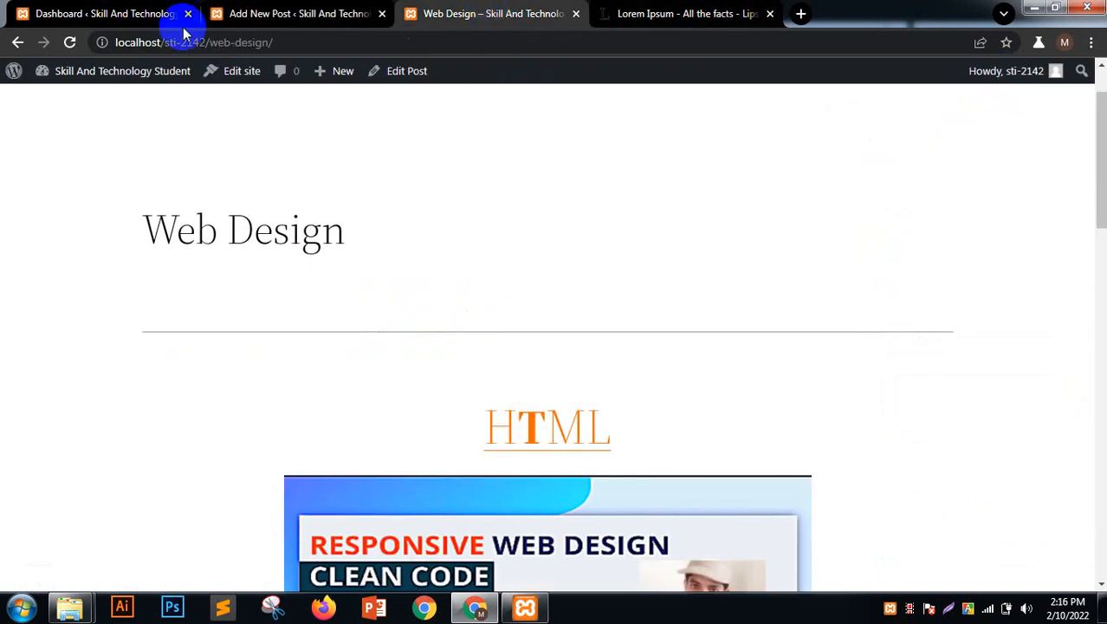
{"action": "left_click", "coordinate": [69, 42]}
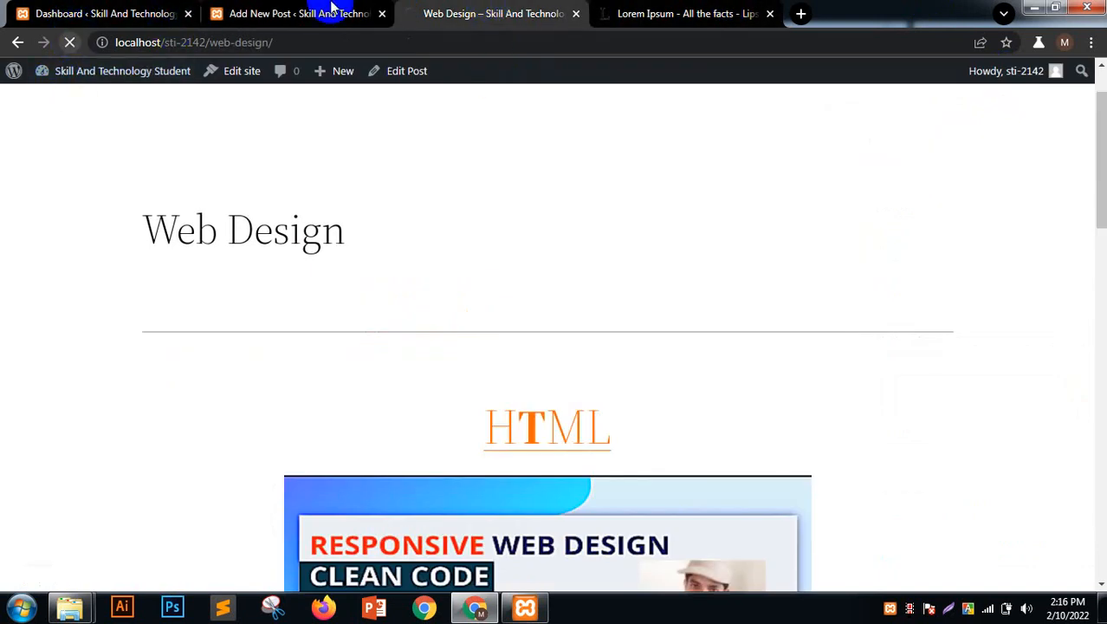
Close the Lorem Ipsum tab and return to the admin Dashboard
{"action": "left_click", "coordinate": [769, 14]}
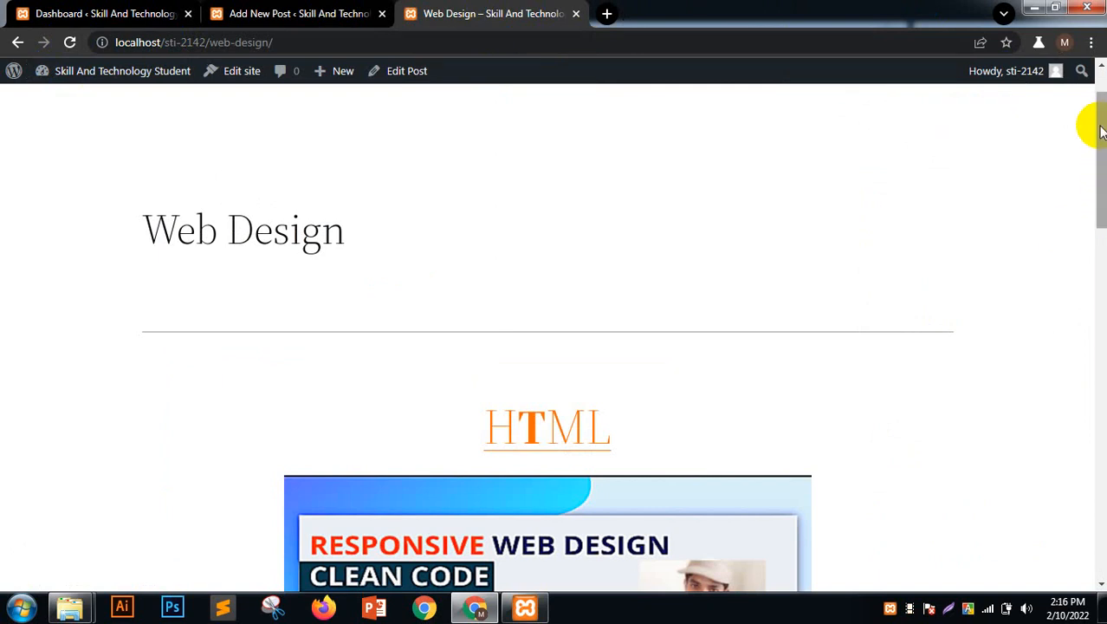
{"action": "left_click_drag", "start_coordinate": [1101, 130], "coordinate": [1099, 93]}
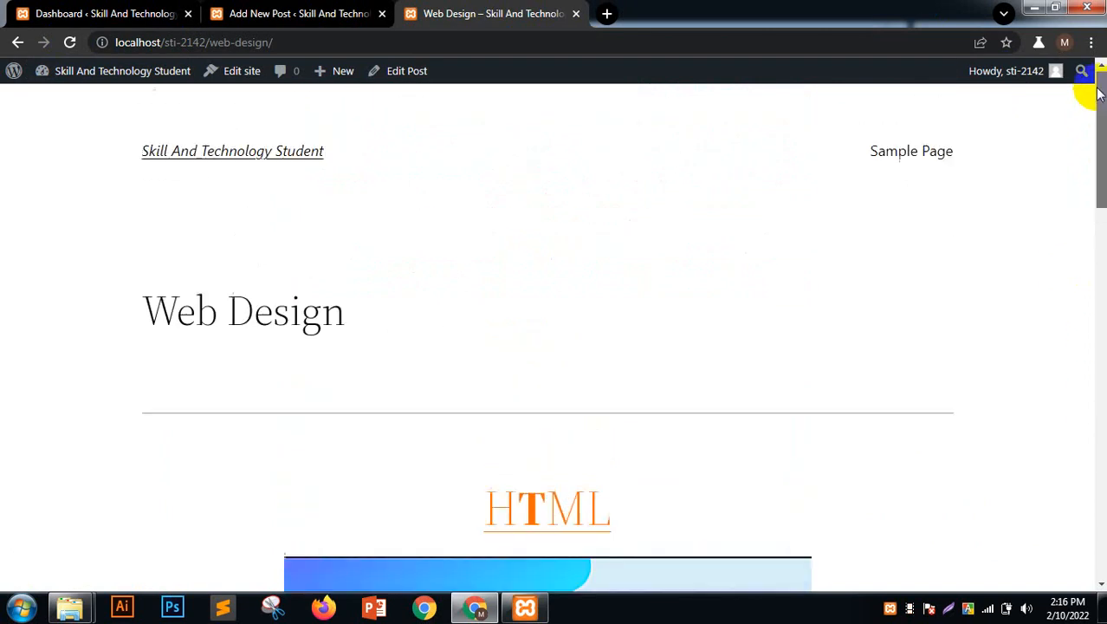
{"action": "left_click", "coordinate": [236, 13]}
{"action": "left_click", "coordinate": [113, 15]}
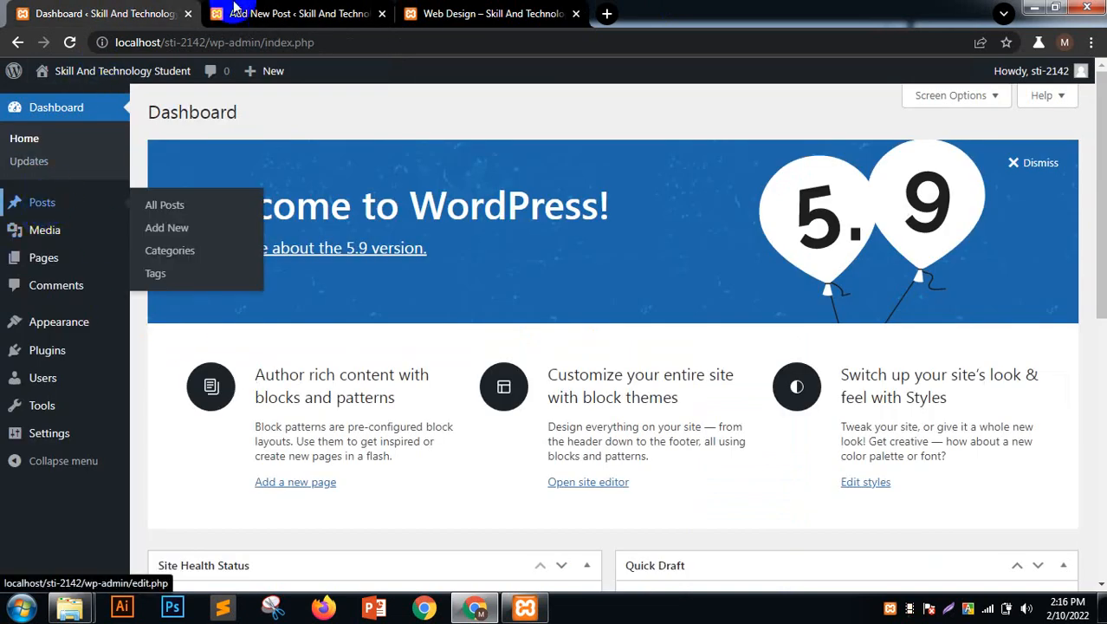
Close the post editor and browse the Media Library alongside the published post
{"action": "left_click", "coordinate": [381, 13]}
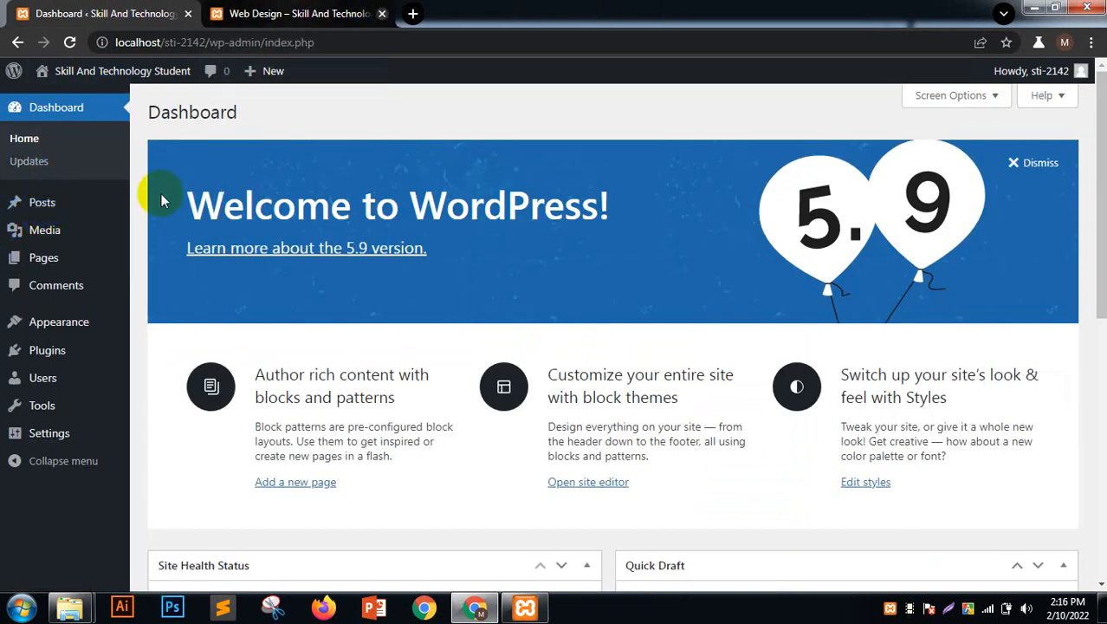
{"action": "left_click", "coordinate": [82, 236]}
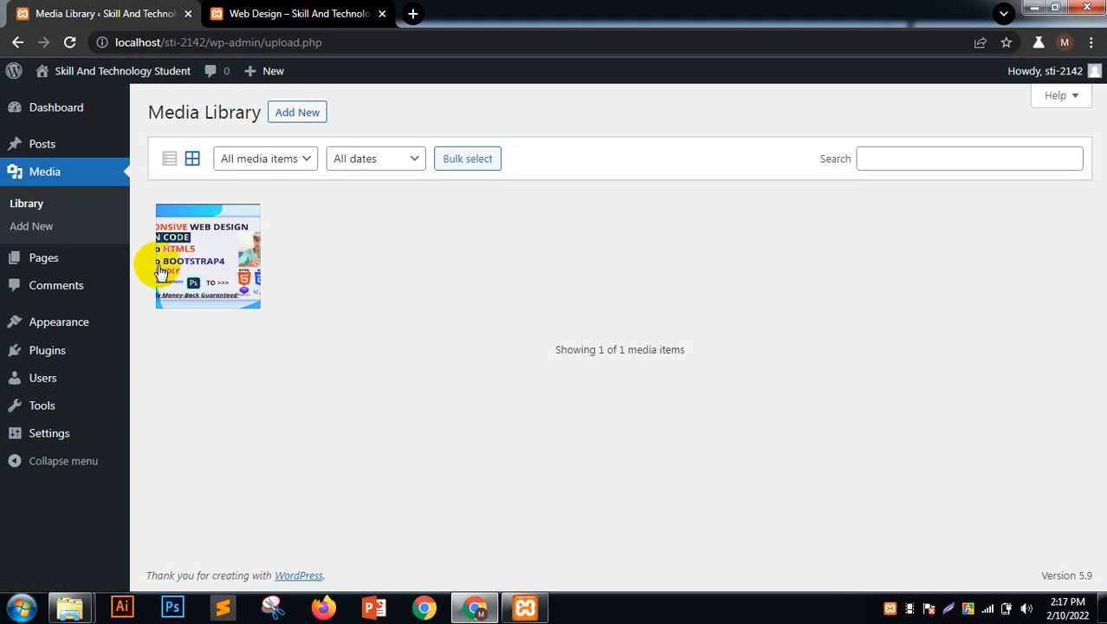
{"action": "left_click", "coordinate": [291, 9]}
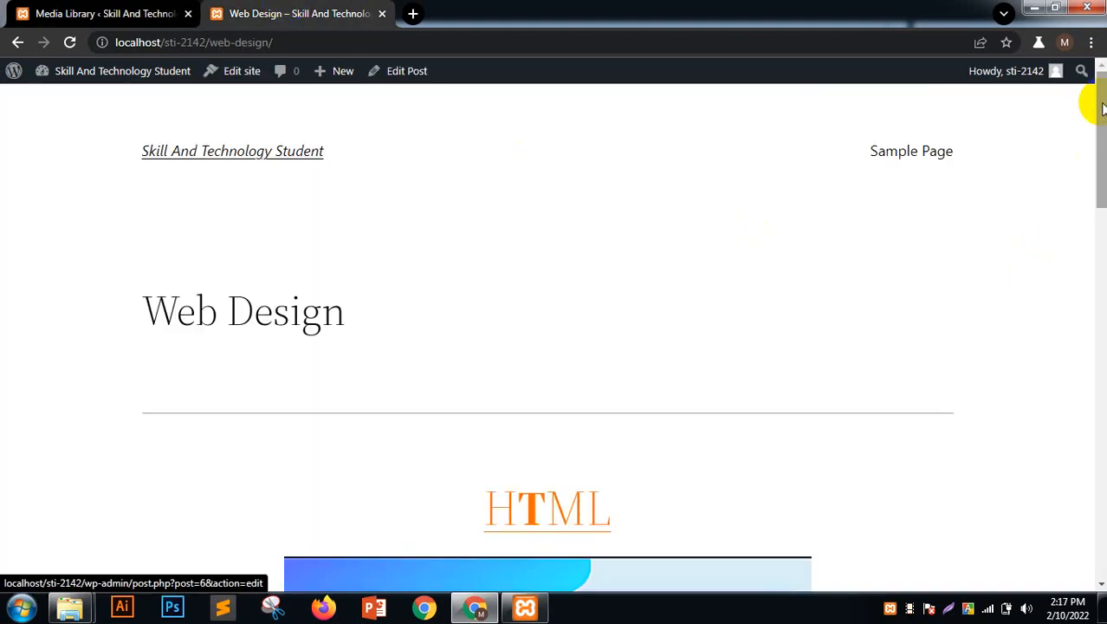
{"action": "left_click_drag", "start_coordinate": [1101, 106], "coordinate": [1089, 211]}
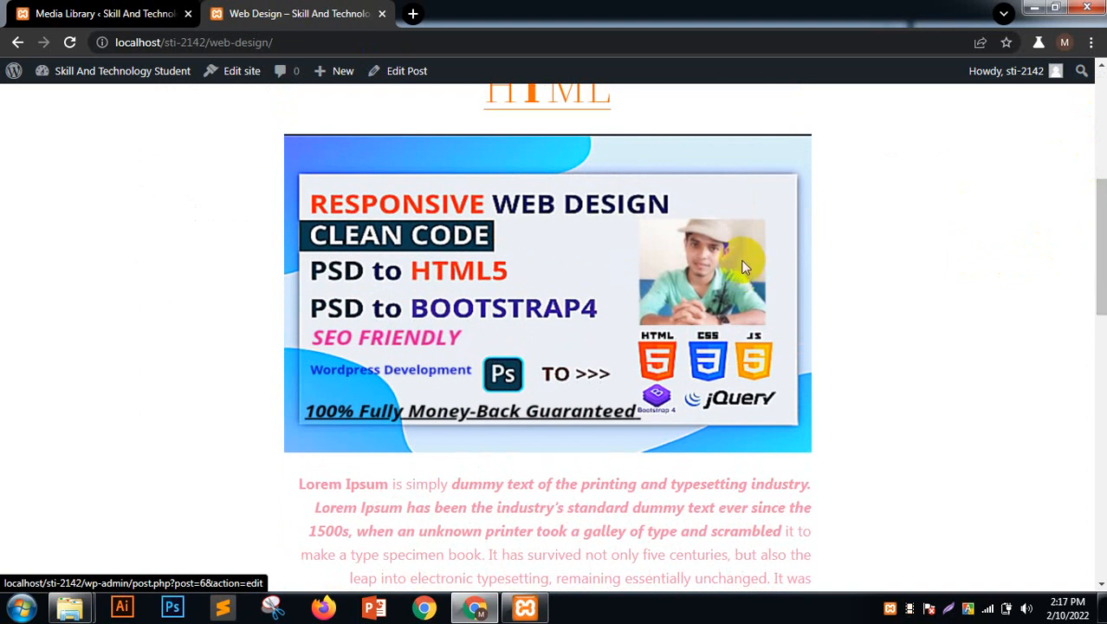
{"action": "left_click", "coordinate": [176, 11]}
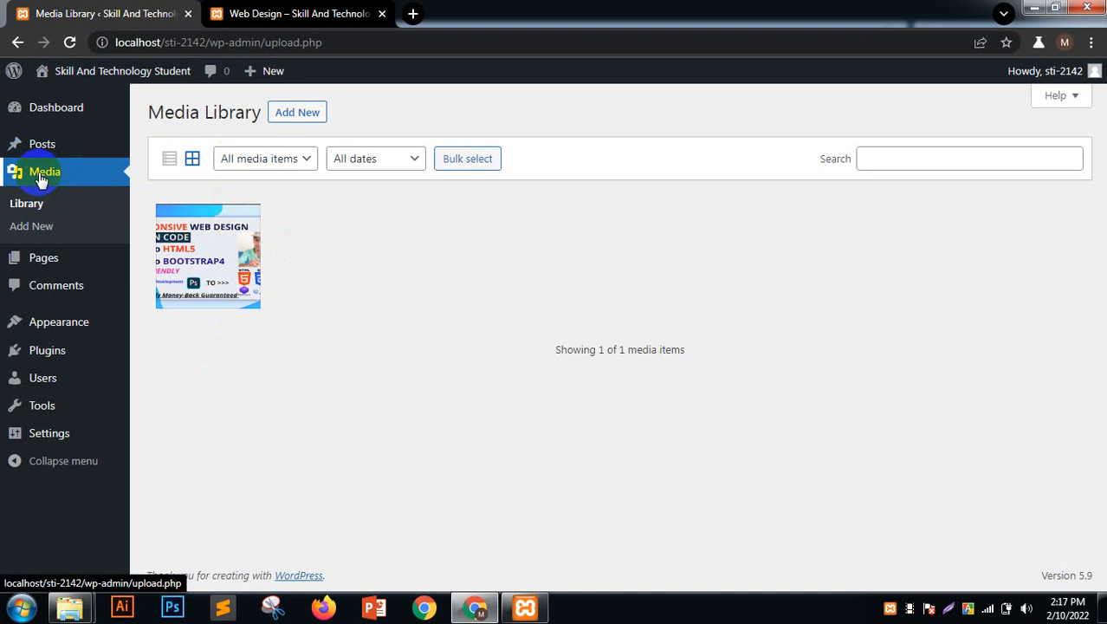
{"action": "left_click", "coordinate": [259, 13]}
{"action": "left_click", "coordinate": [152, 8]}
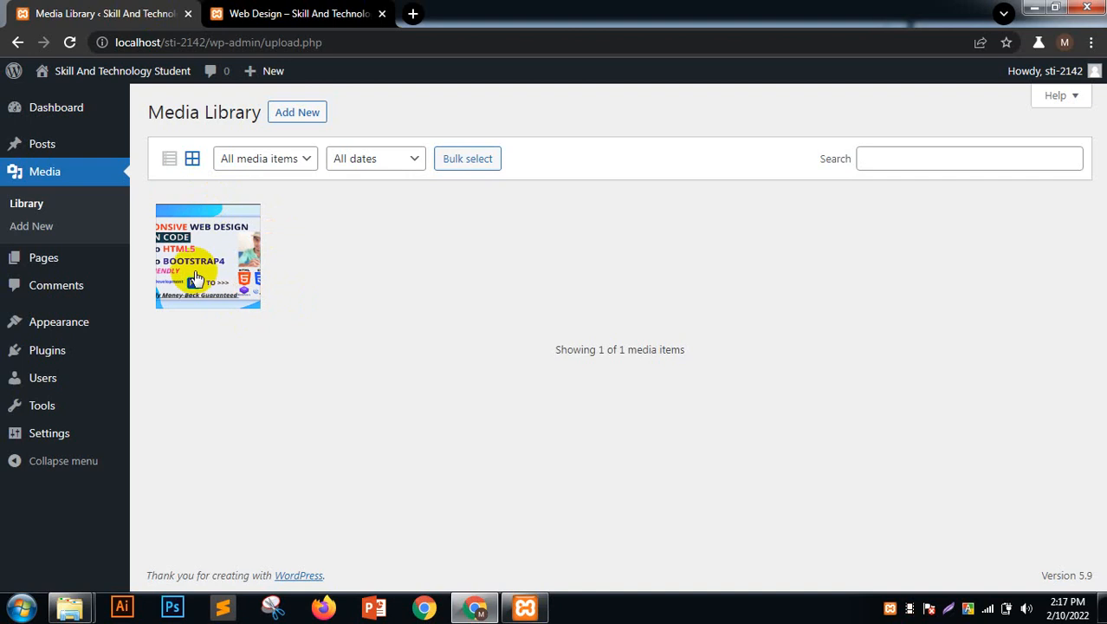
Look at Media > Add New and the empty Comments list, then select the post's URL
{"action": "left_click", "coordinate": [49, 227]}
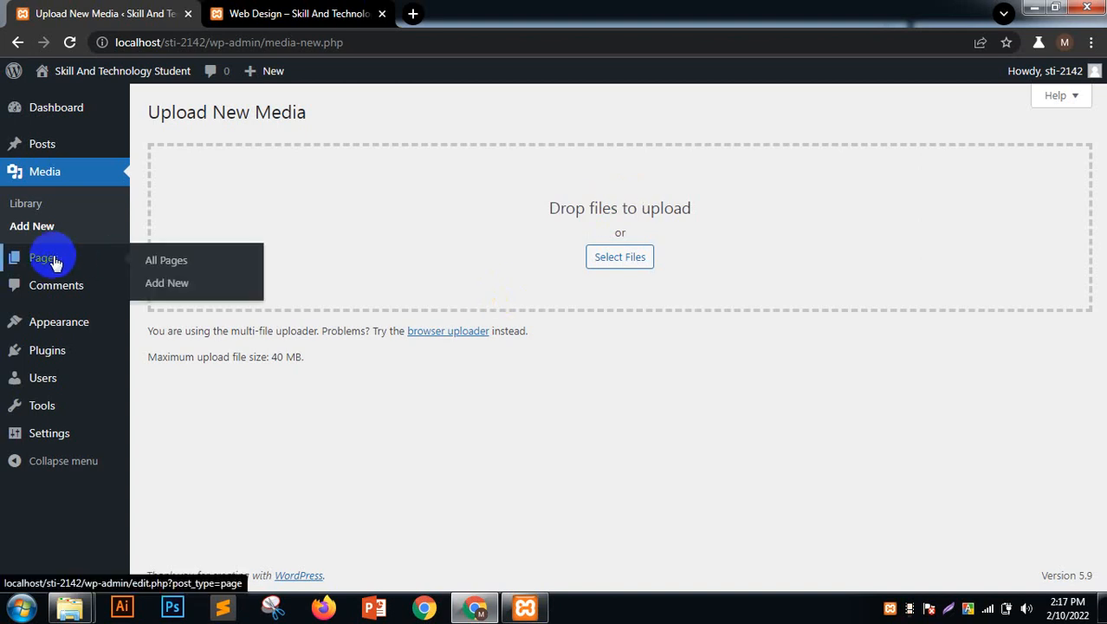
{"action": "left_click", "coordinate": [56, 297]}
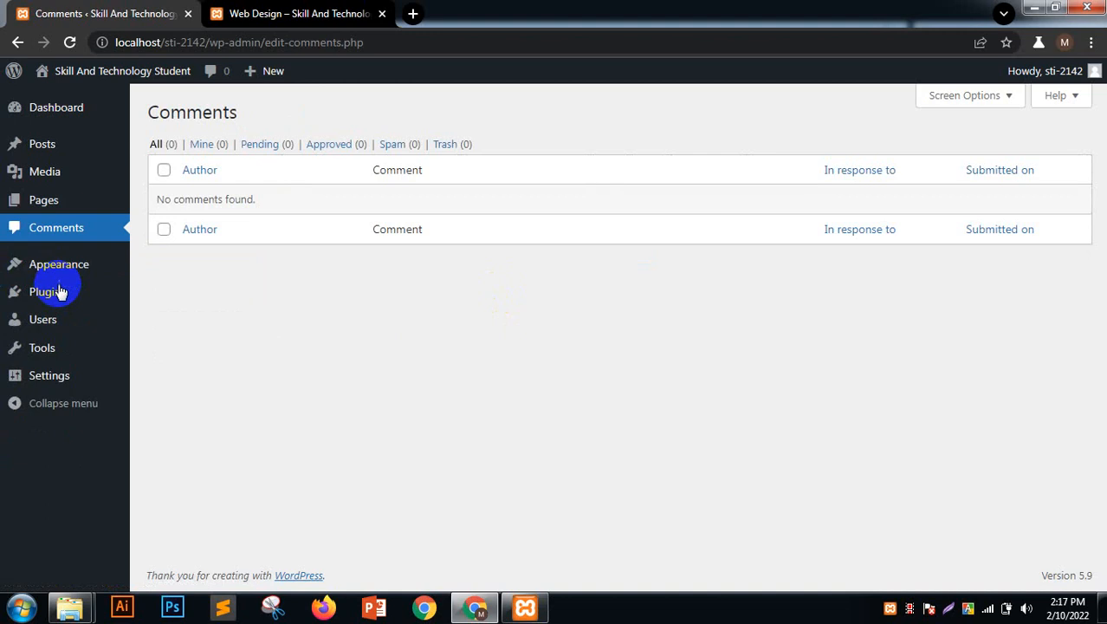
{"action": "left_click", "coordinate": [251, 13]}
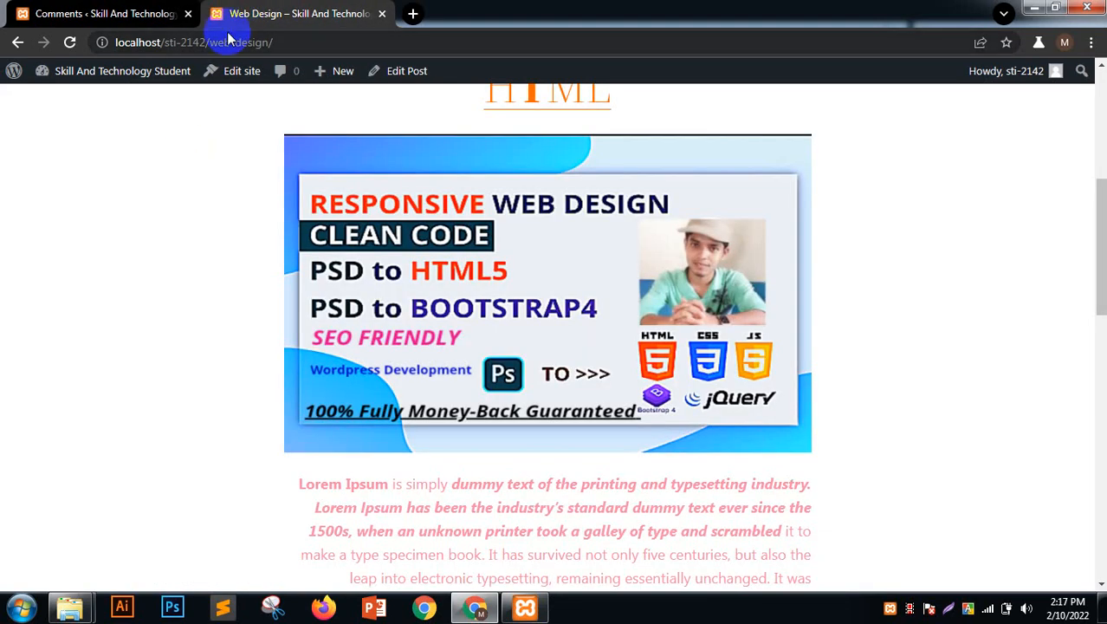
{"action": "left_click", "coordinate": [293, 43]}
{"action": "key", "text": "ctrl+c"}
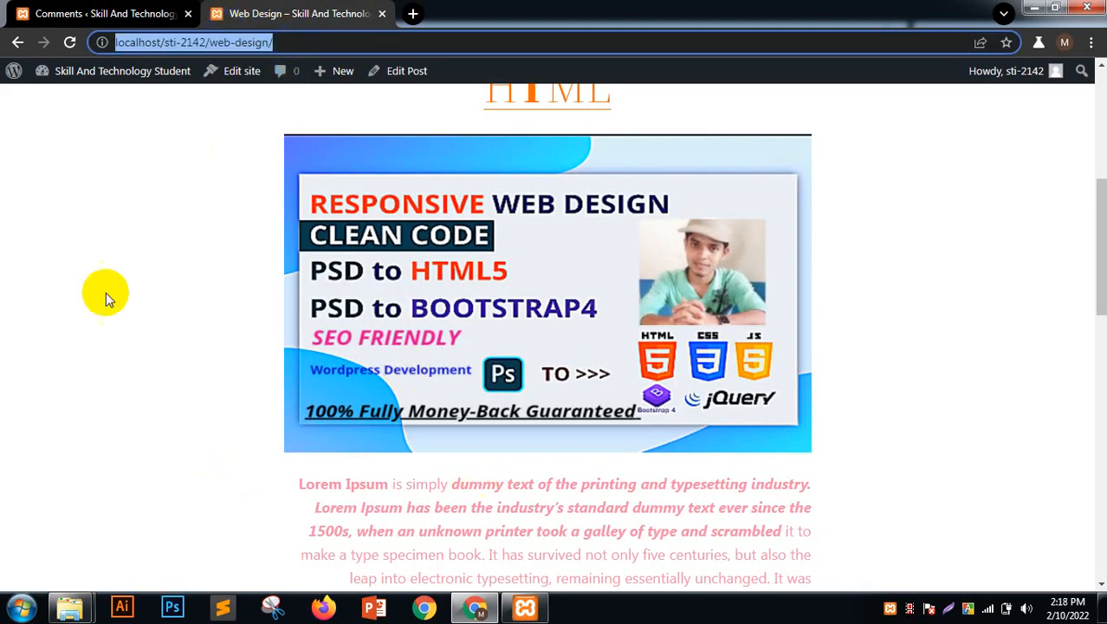
Open the Web Design post's address as a visitor in a private Incognito window
{"action": "key", "text": "ctrl+shift+n"}
{"action": "key", "text": "ctrl+v"}
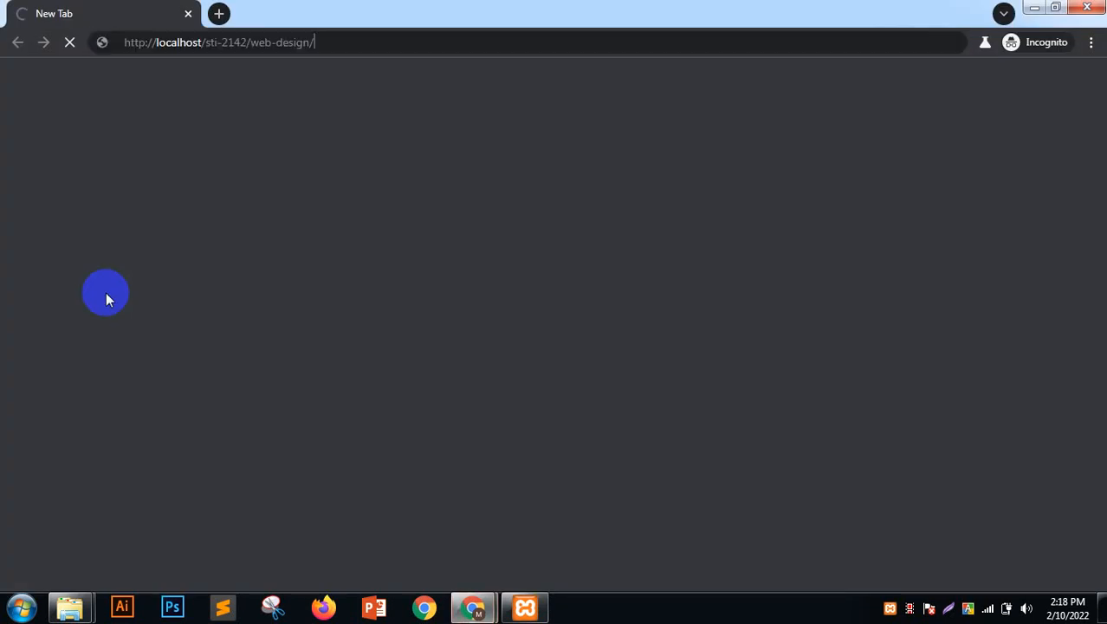
{"action": "key", "text": "Return"}
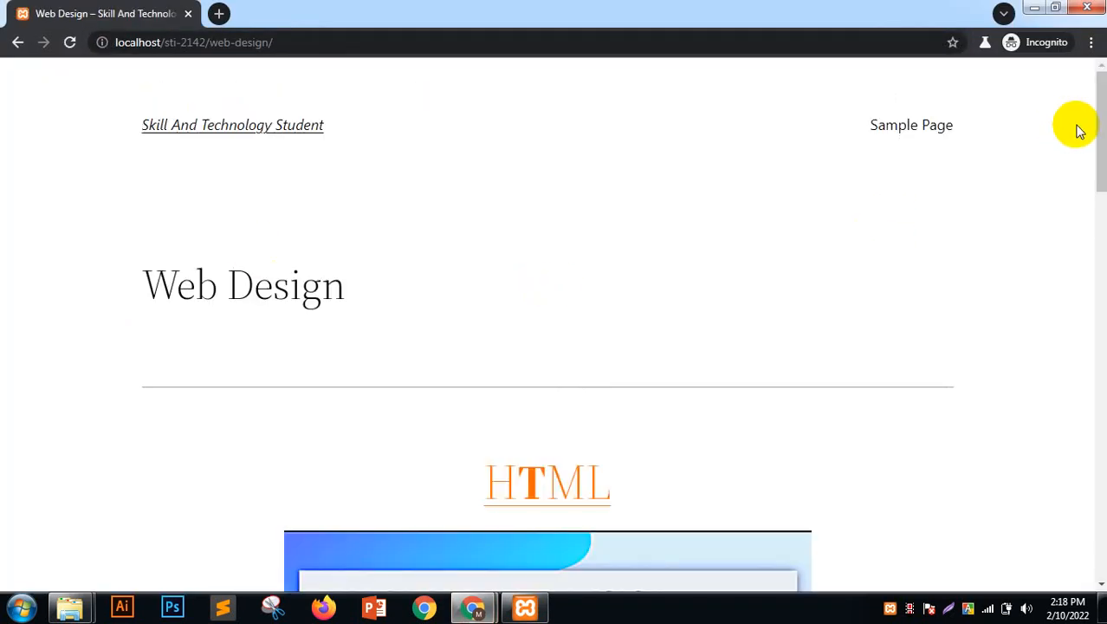
{"action": "left_click_drag", "start_coordinate": [1101, 120], "coordinate": [1098, 468]}
Post the comment 'apnar company valo nah.' with a commenter name and email, saving the details
{"action": "left_click", "coordinate": [412, 269]}
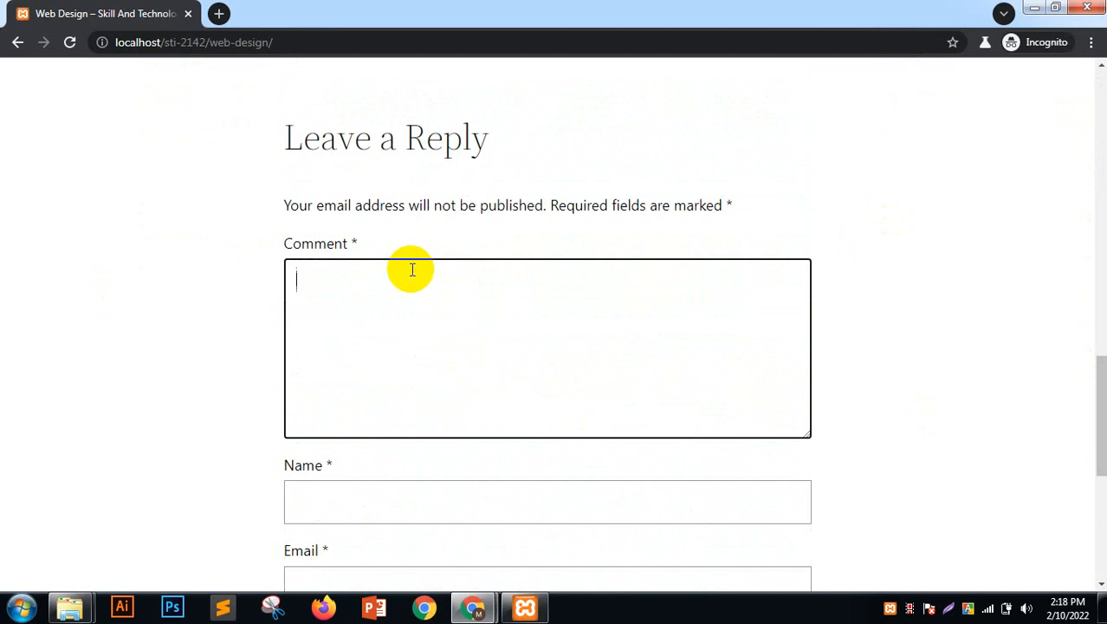
{"action": "type", "text": "apnar com"}
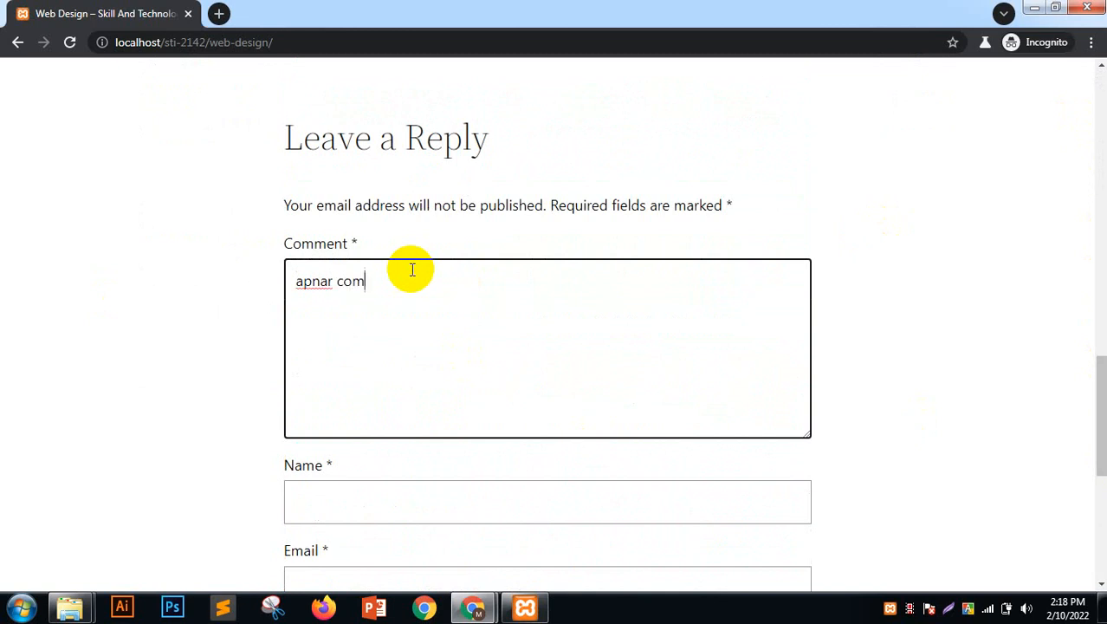
{"action": "type", "text": "pany valo nah."}
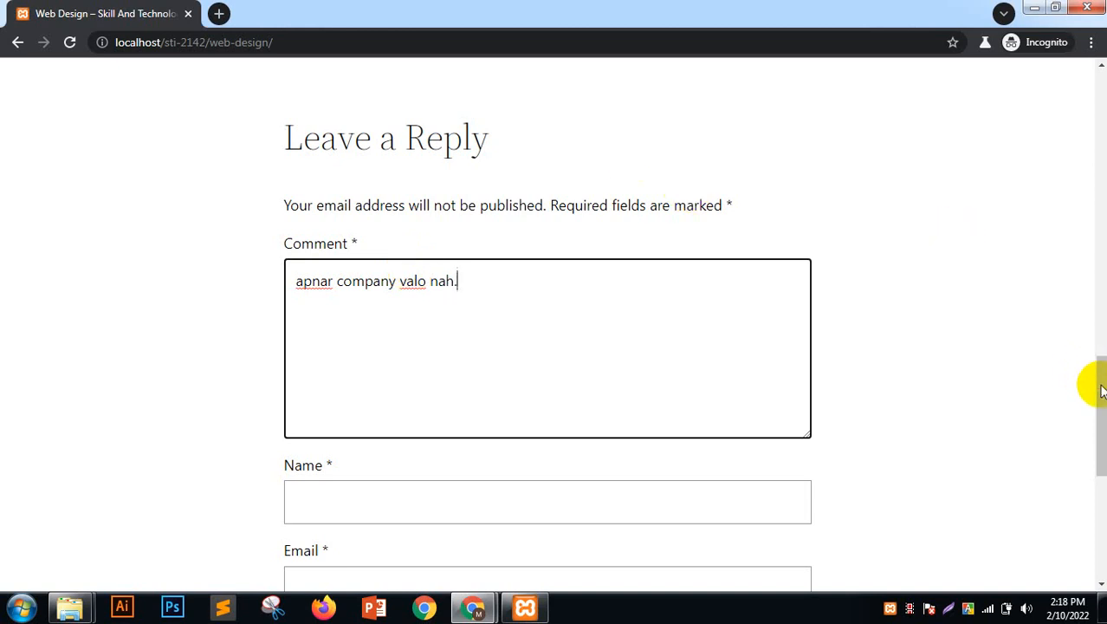
{"action": "left_click_drag", "start_coordinate": [1100, 387], "coordinate": [1100, 459]}
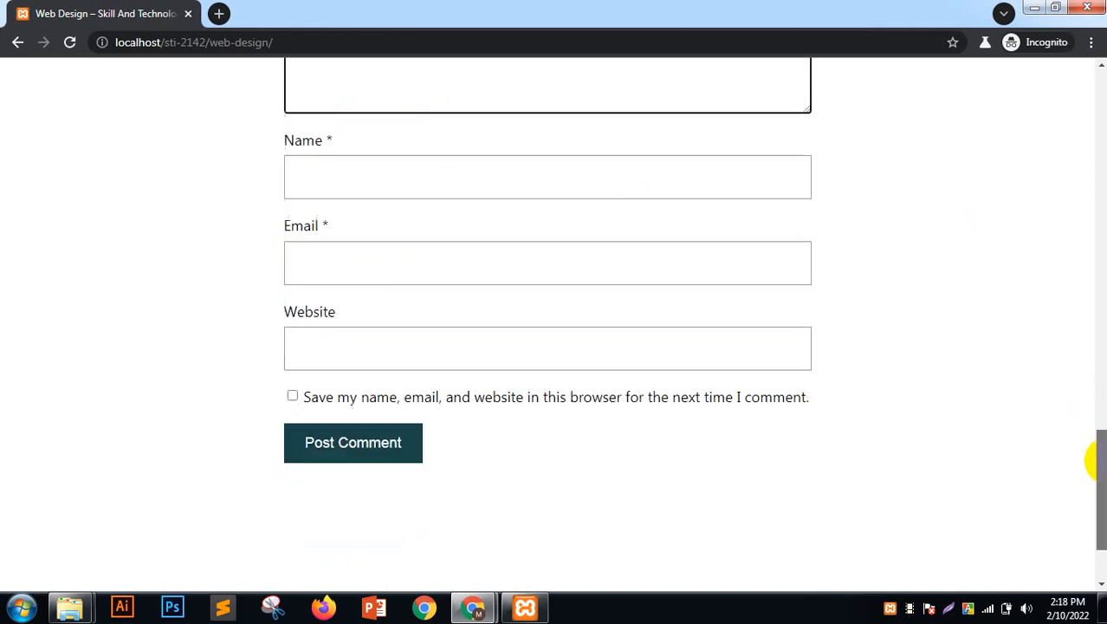
{"action": "left_click", "coordinate": [421, 176]}
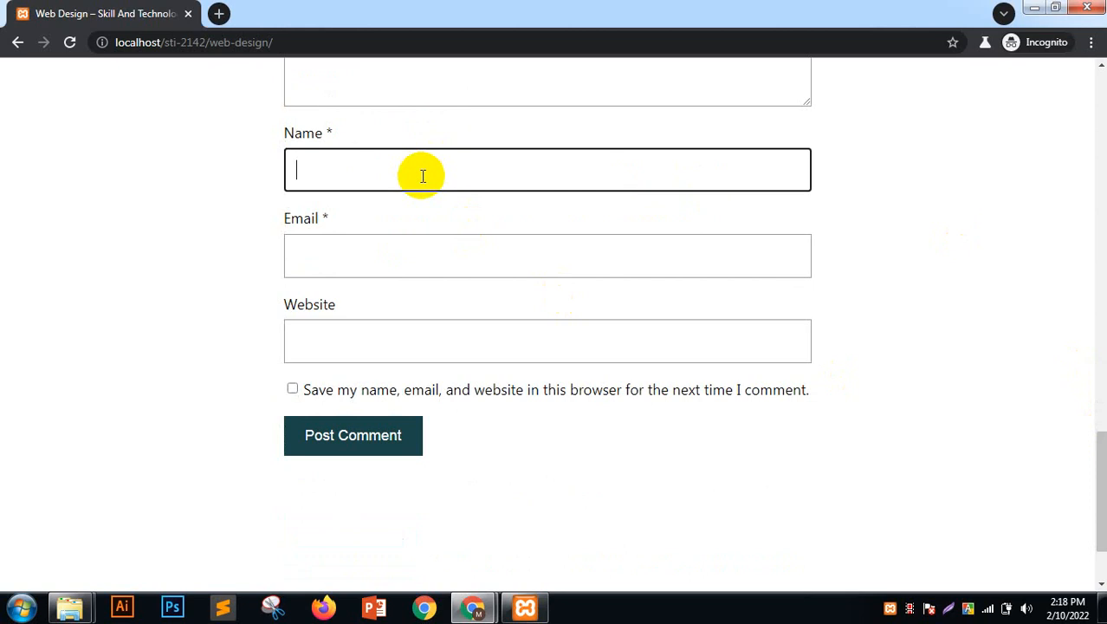
{"action": "type", "text": "aseer"}
{"action": "key", "text": "BackSpace"}
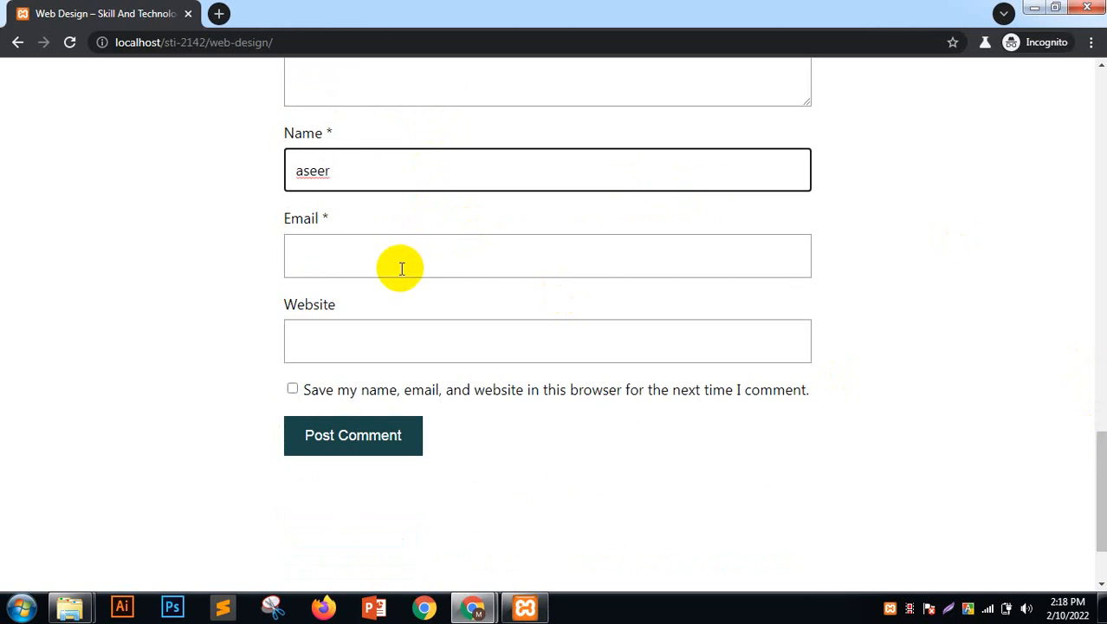
{"action": "left_click", "coordinate": [401, 267]}
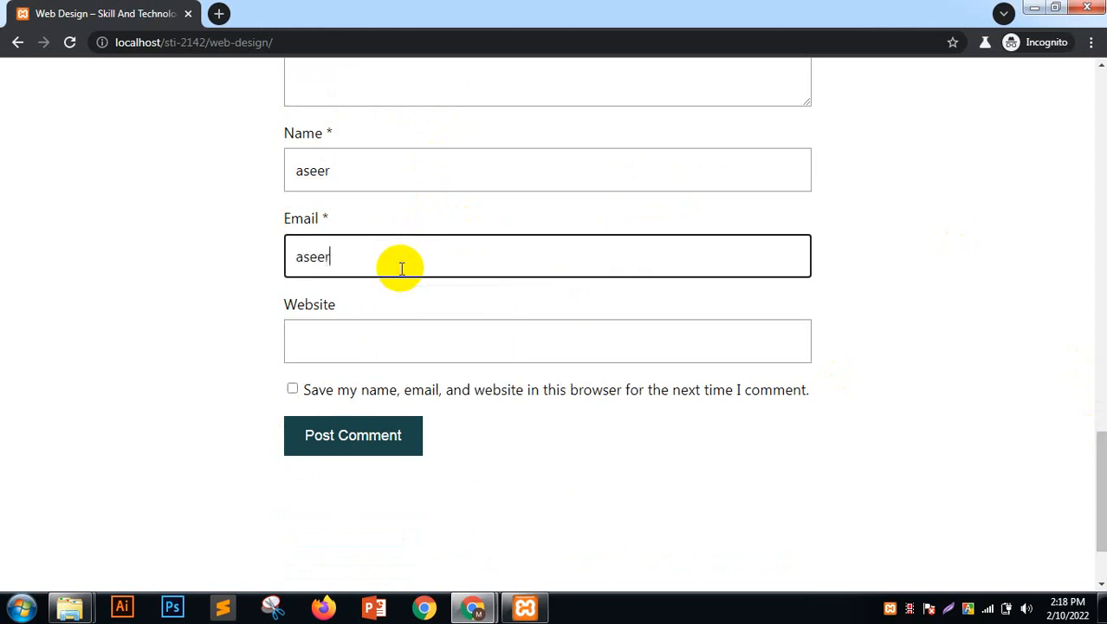
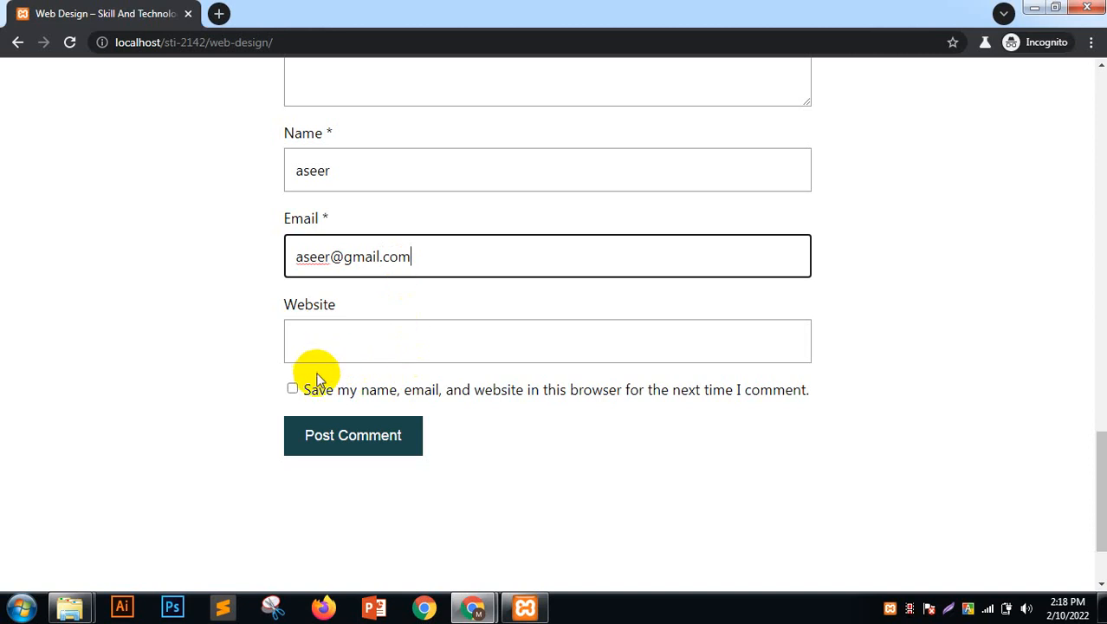
{"action": "left_click", "coordinate": [292, 388]}
{"action": "left_click", "coordinate": [326, 441]}
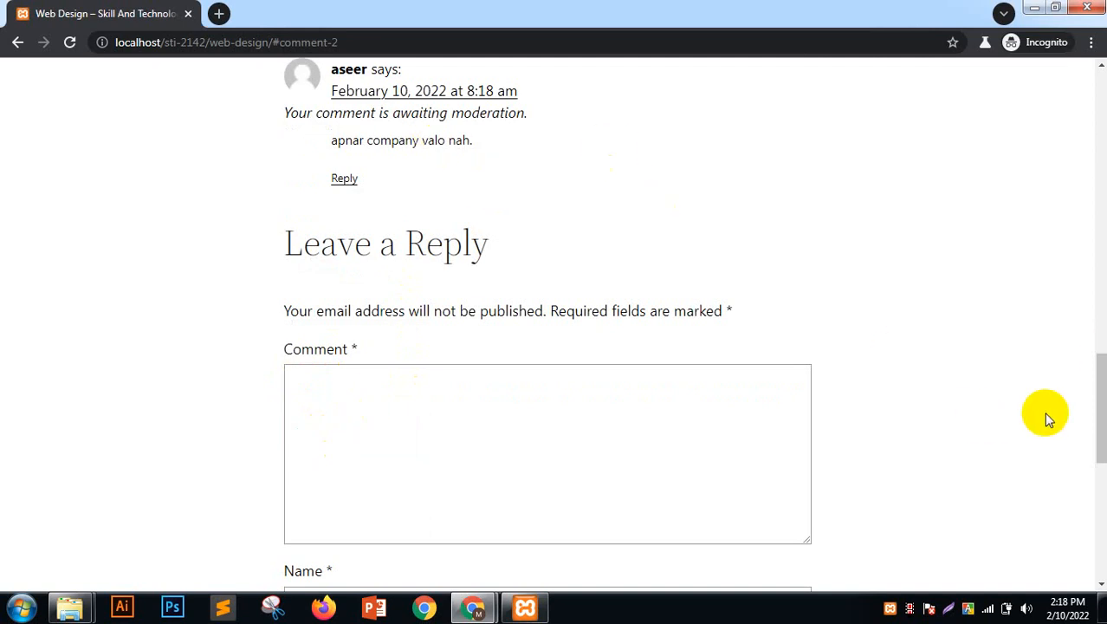
{"action": "scroll", "coordinate": [1097, 337], "scroll_direction": "up", "scroll_amount": 2}
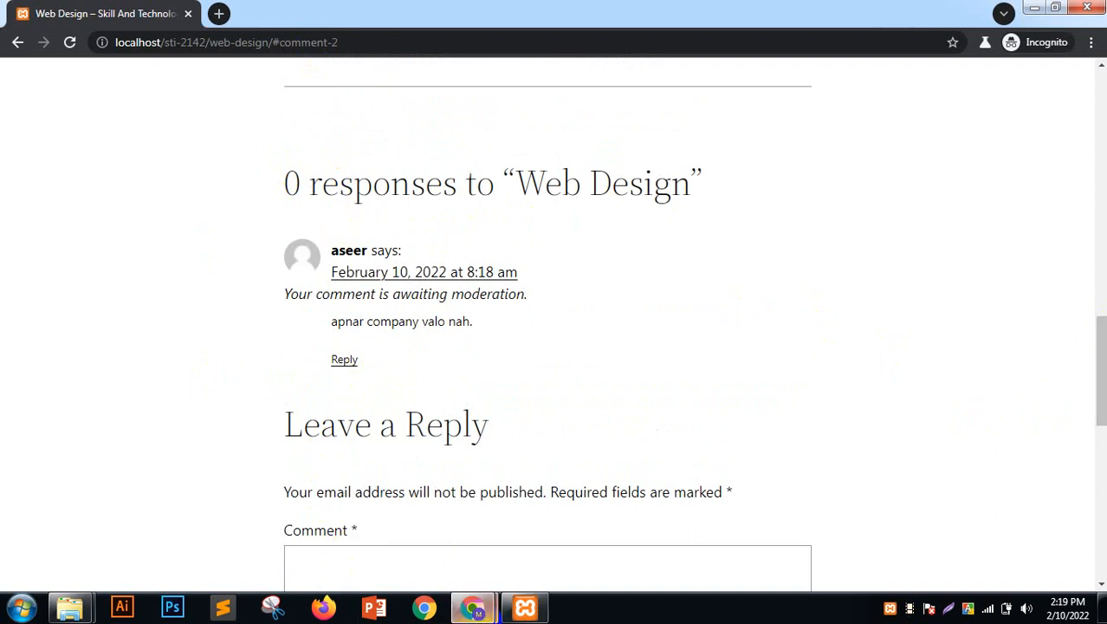
Back in the admin window, reload the Comments list to show the pending comment
{"action": "mouse_move", "coordinate": [473, 607]}
{"action": "left_click", "coordinate": [382, 520]}
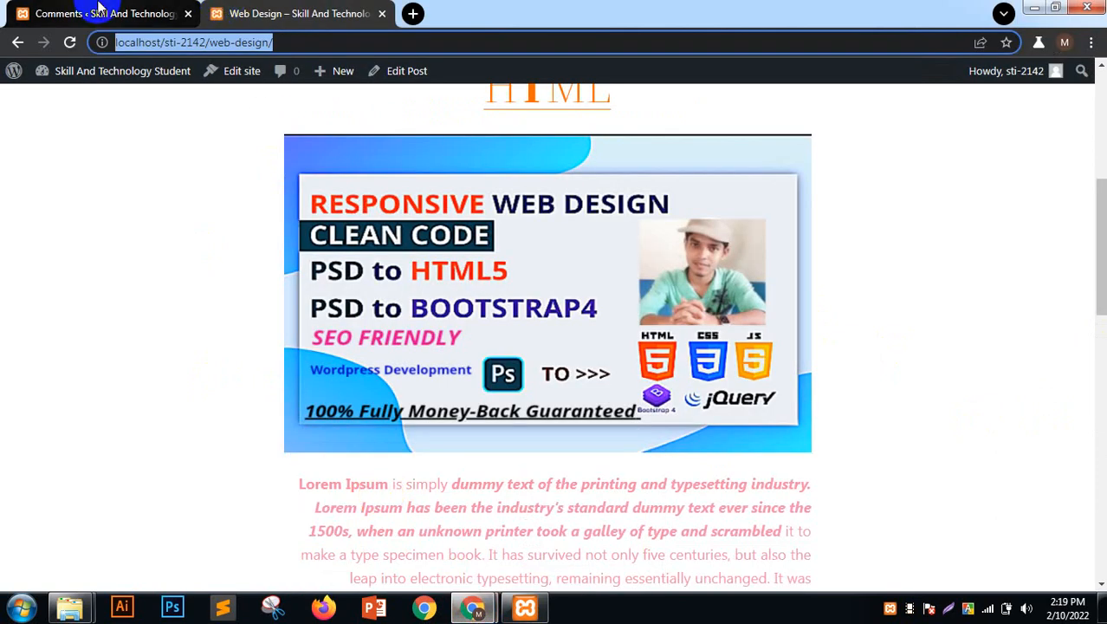
{"action": "left_click", "coordinate": [91, 13]}
{"action": "left_click", "coordinate": [71, 42]}
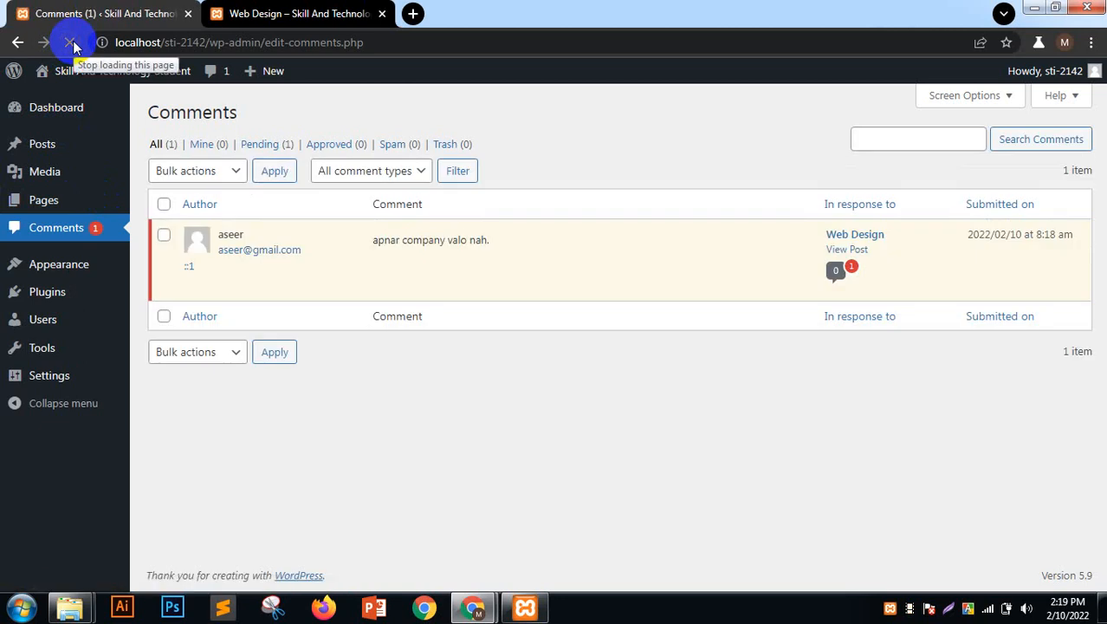
{"action": "mouse_move", "coordinate": [371, 240]}
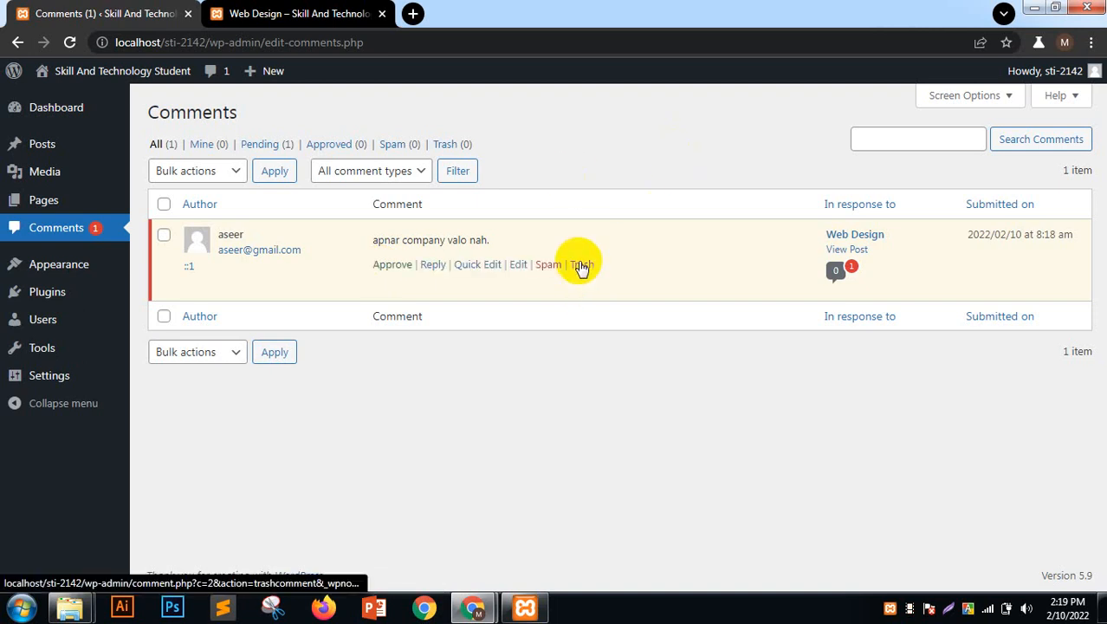
Draft the reply 'apnar information thik noy' to the comment and select its text
{"action": "left_click", "coordinate": [431, 266]}
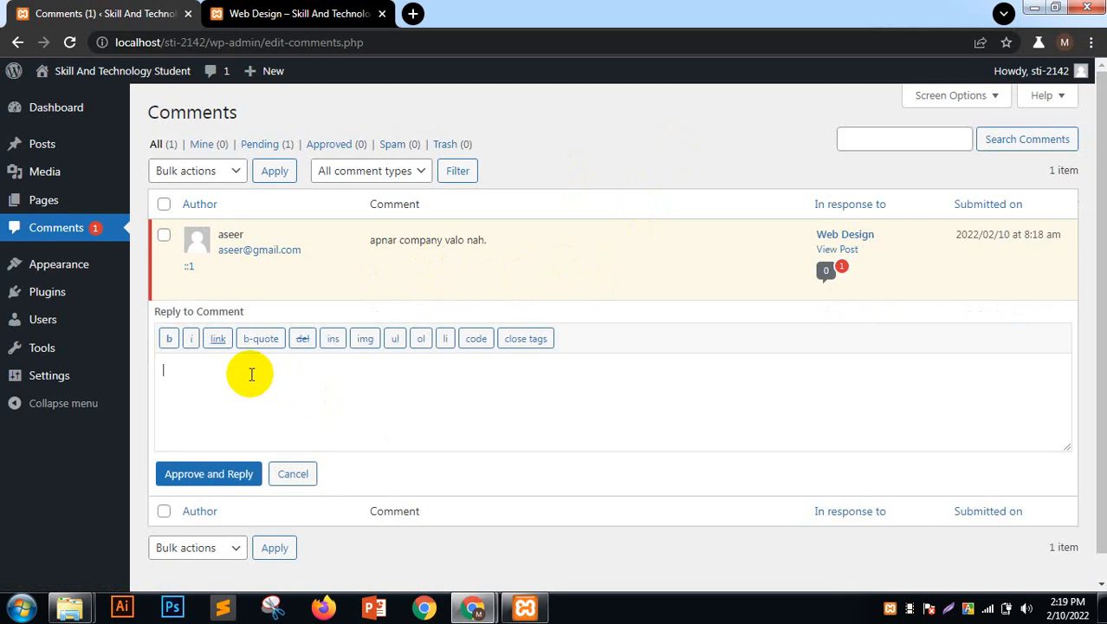
{"action": "type", "text": "apnar information thik noy."}
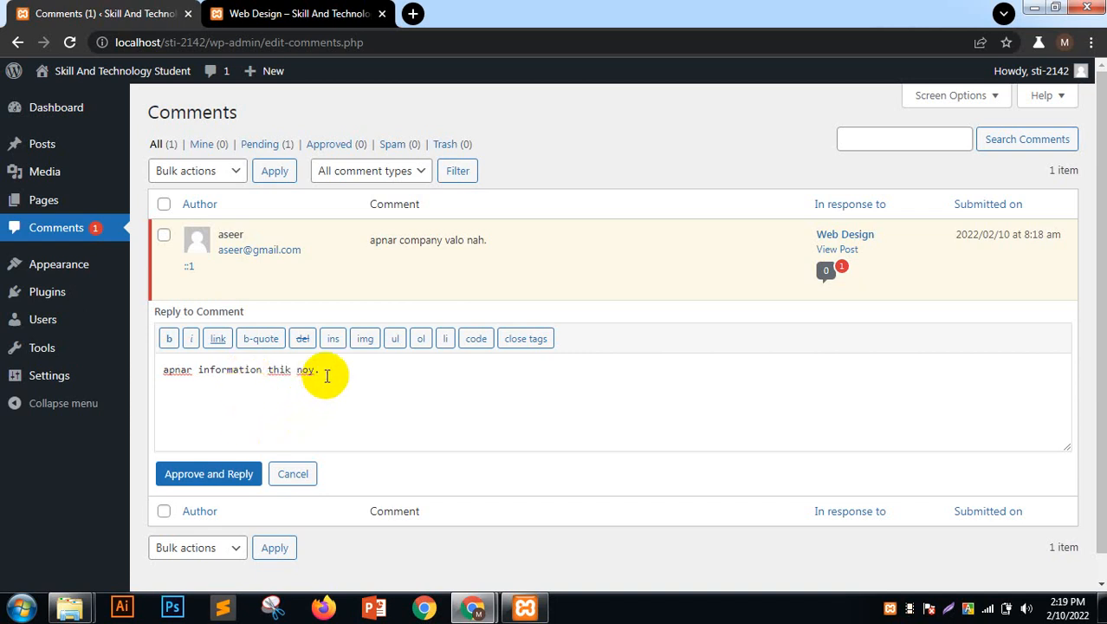
{"action": "left_click", "coordinate": [298, 375]}
{"action": "left_click_drag", "start_coordinate": [298, 375], "coordinate": [163, 373]}
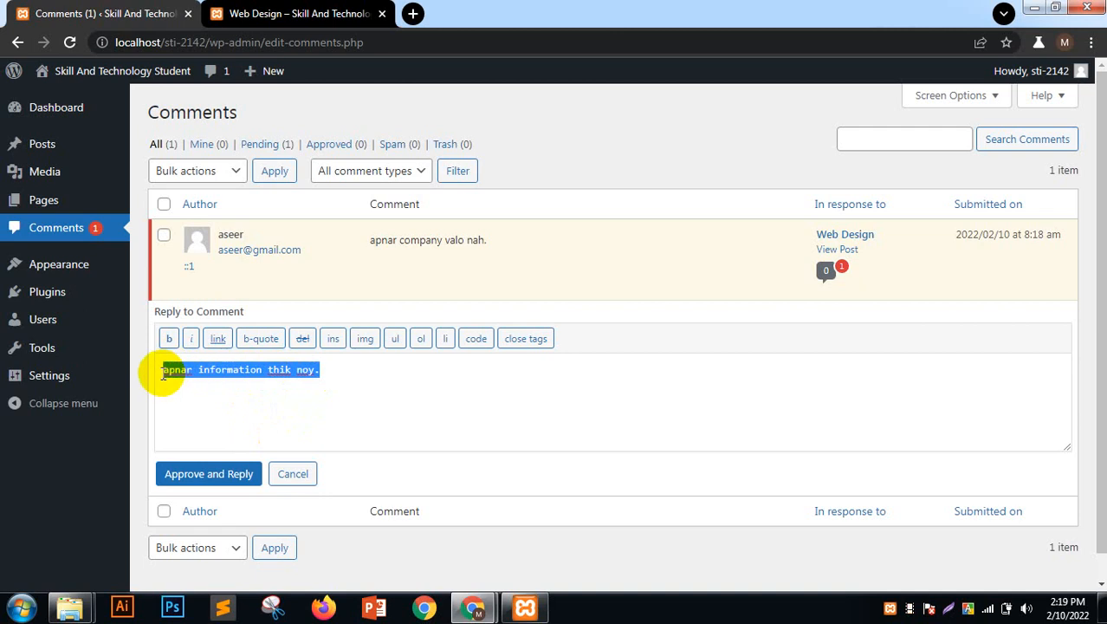
Link the reply to skillandtechnology.com in a new tab, then approve the comment and post the reply
{"action": "left_click", "coordinate": [219, 339]}
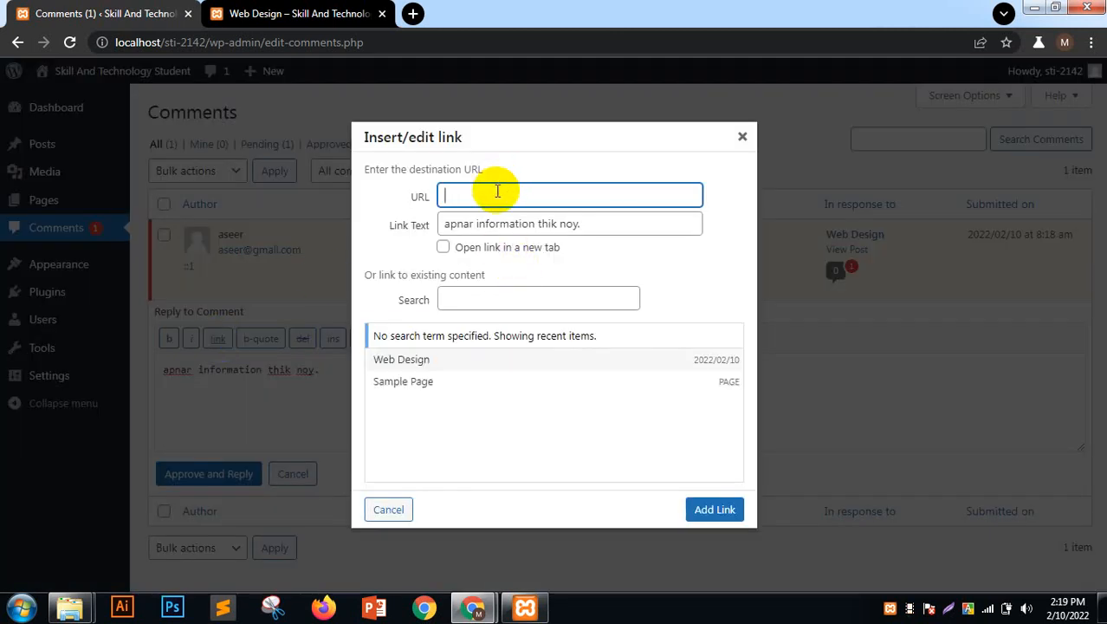
{"action": "left_click", "coordinate": [497, 194]}
{"action": "left_click", "coordinate": [604, 234]}
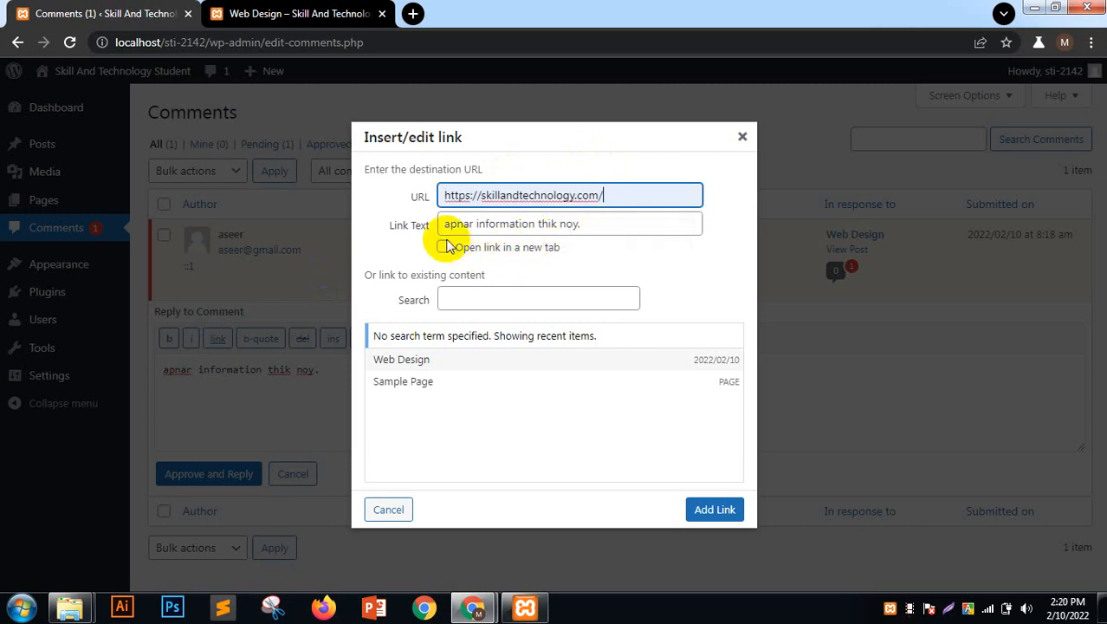
{"action": "left_click", "coordinate": [447, 245]}
{"action": "left_click", "coordinate": [444, 247]}
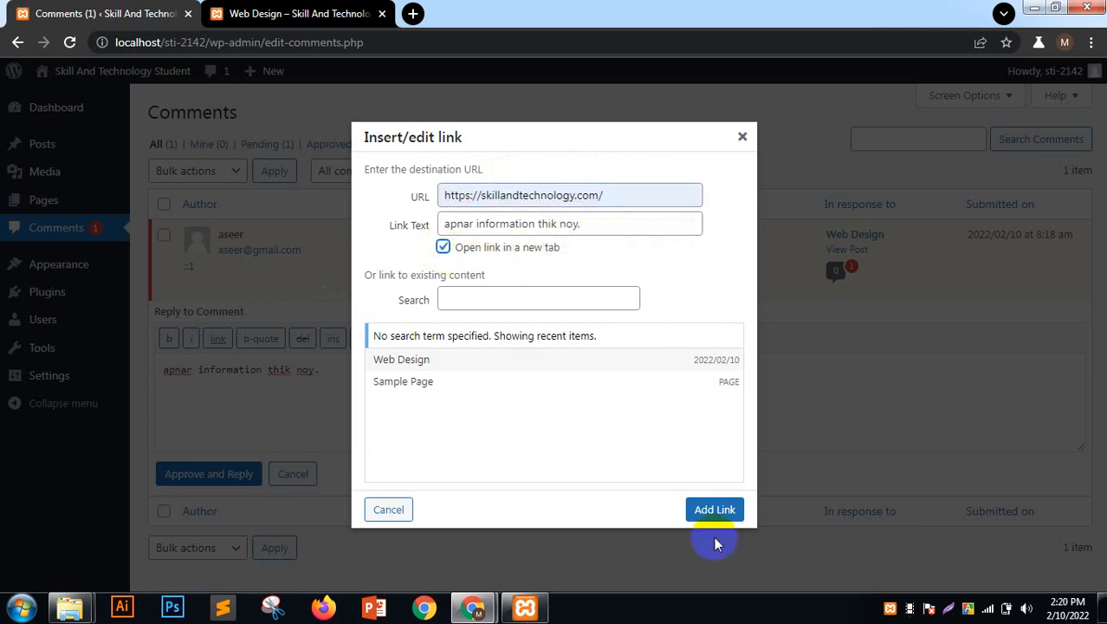
{"action": "left_click", "coordinate": [717, 509]}
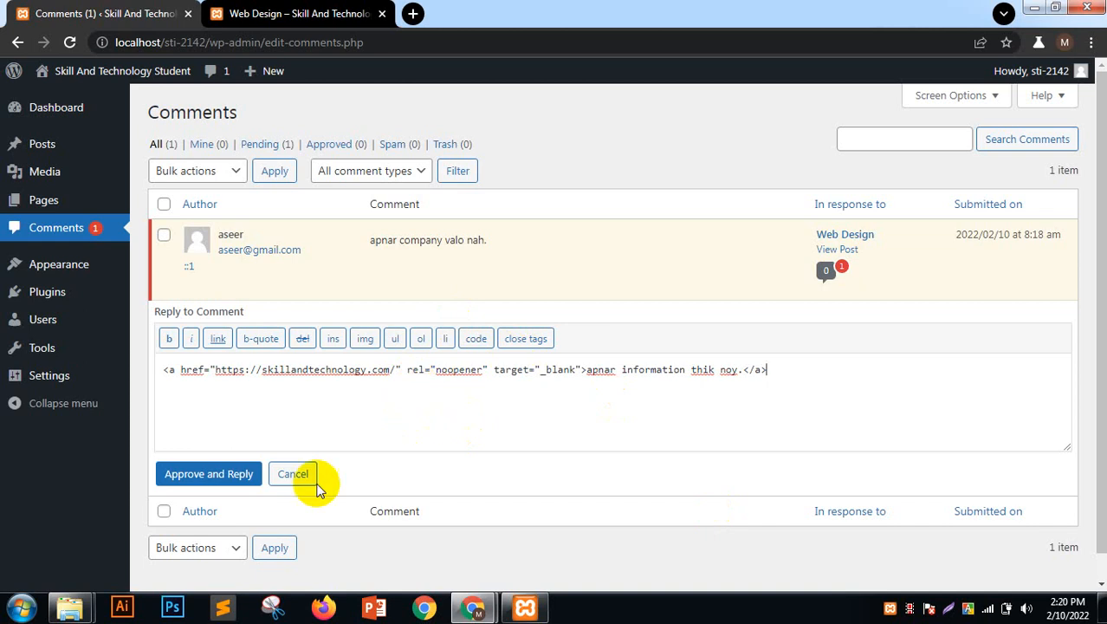
{"action": "left_click", "coordinate": [233, 476]}
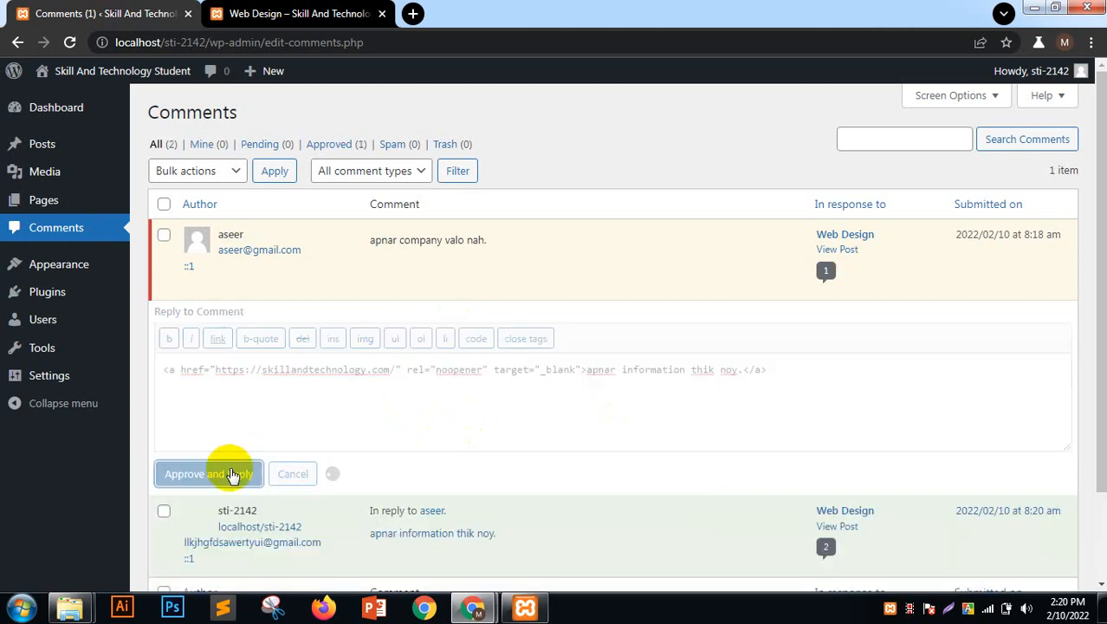
Reload the post in the private window and scroll down to its 2 responses
{"action": "mouse_move", "coordinate": [478, 611]}
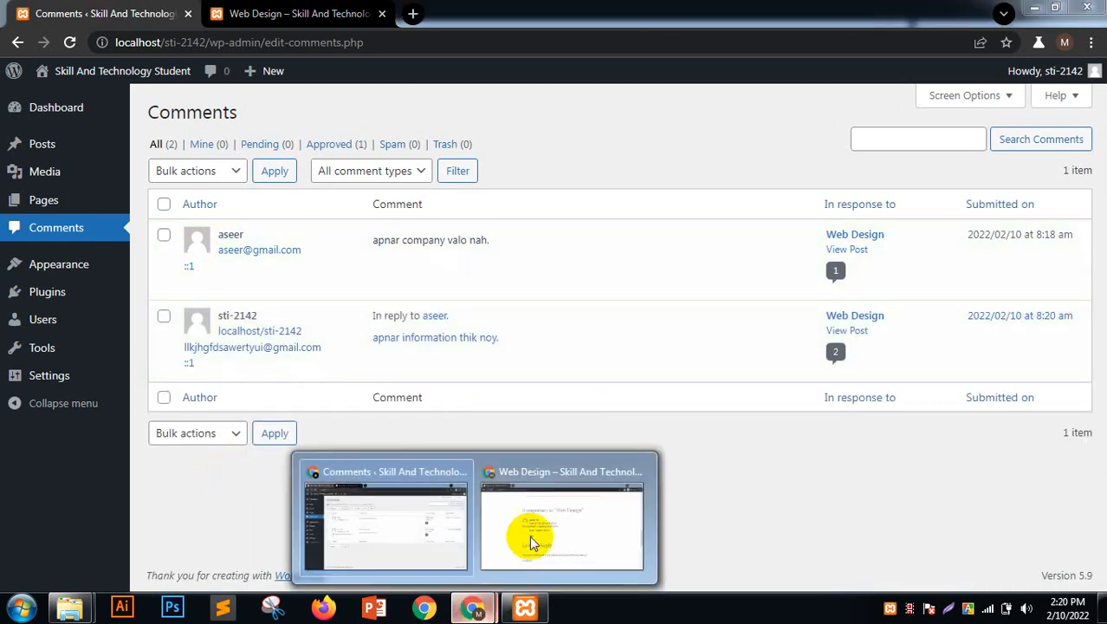
{"action": "left_click", "coordinate": [574, 492]}
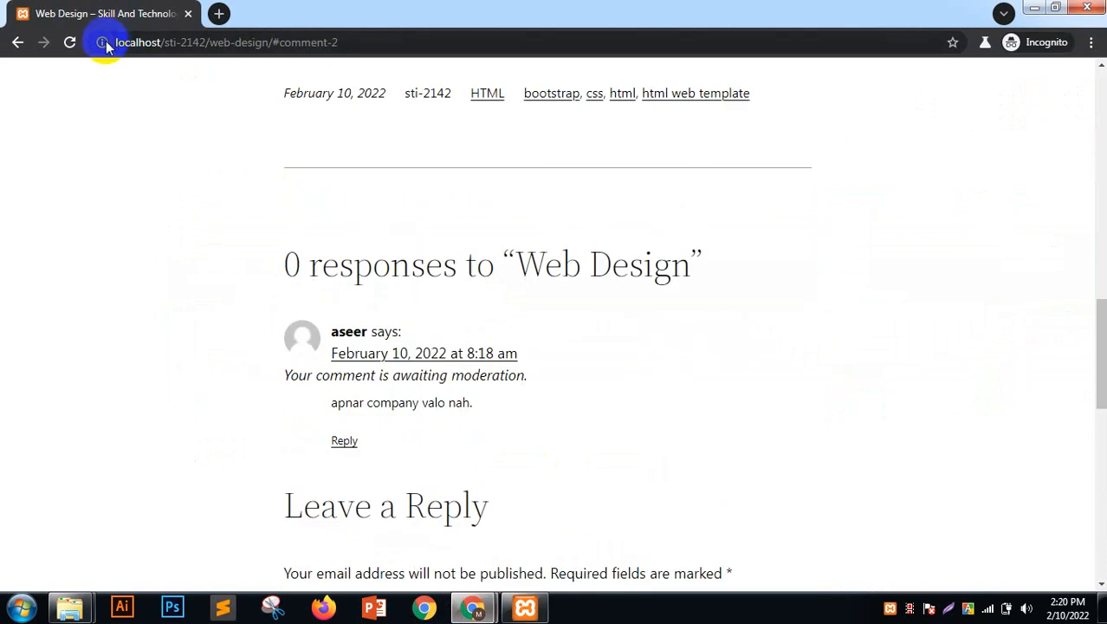
{"action": "left_click", "coordinate": [71, 43]}
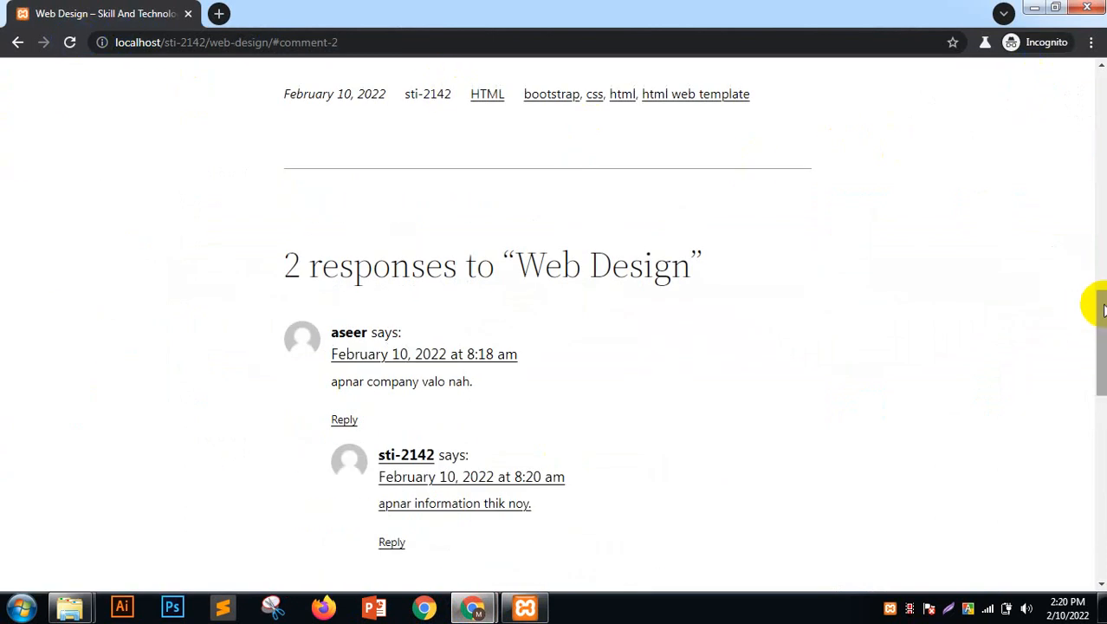
{"action": "left_click", "coordinate": [1101, 347]}
{"action": "left_click_drag", "start_coordinate": [1102, 347], "coordinate": [1098, 388]}
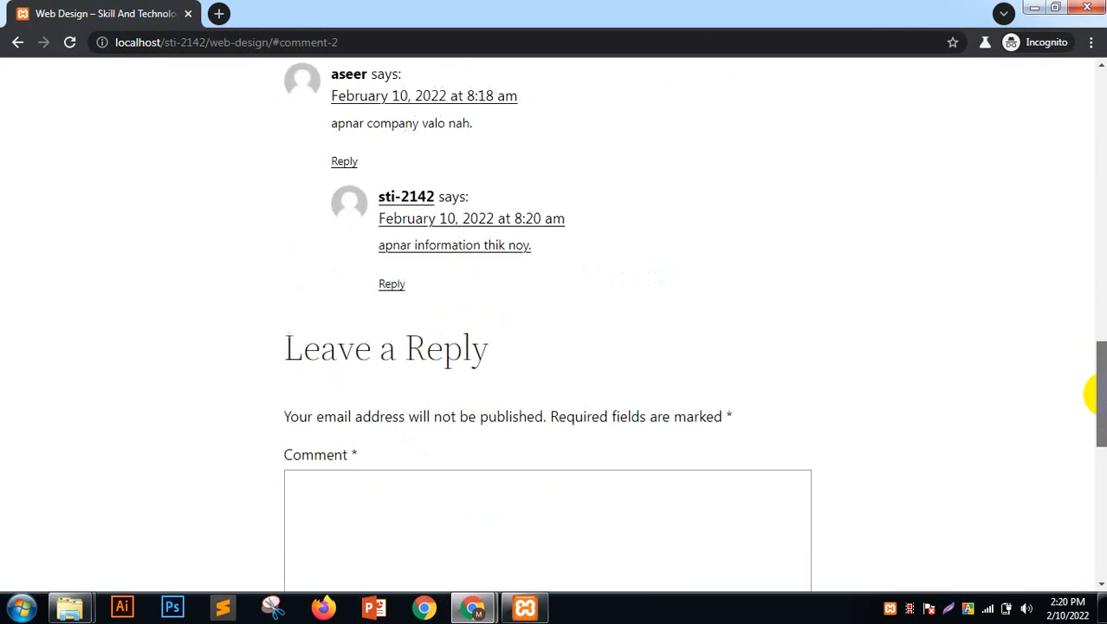
Test the reply's skillandtechnology.com link, then close that tab and the private window
{"action": "left_click", "coordinate": [451, 252]}
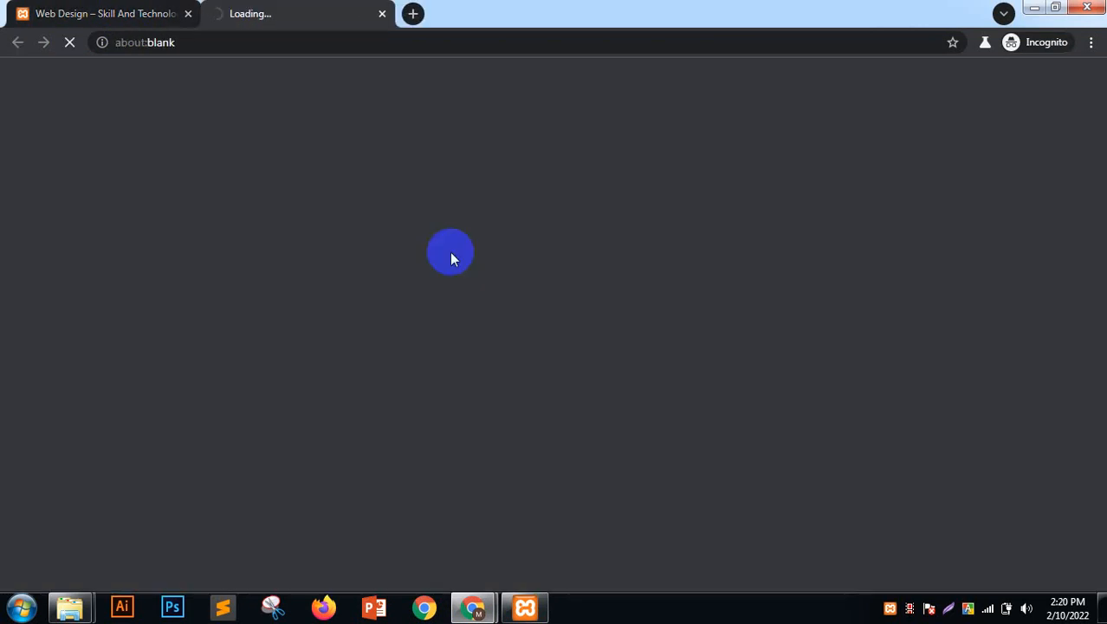
{"action": "left_click", "coordinate": [382, 14]}
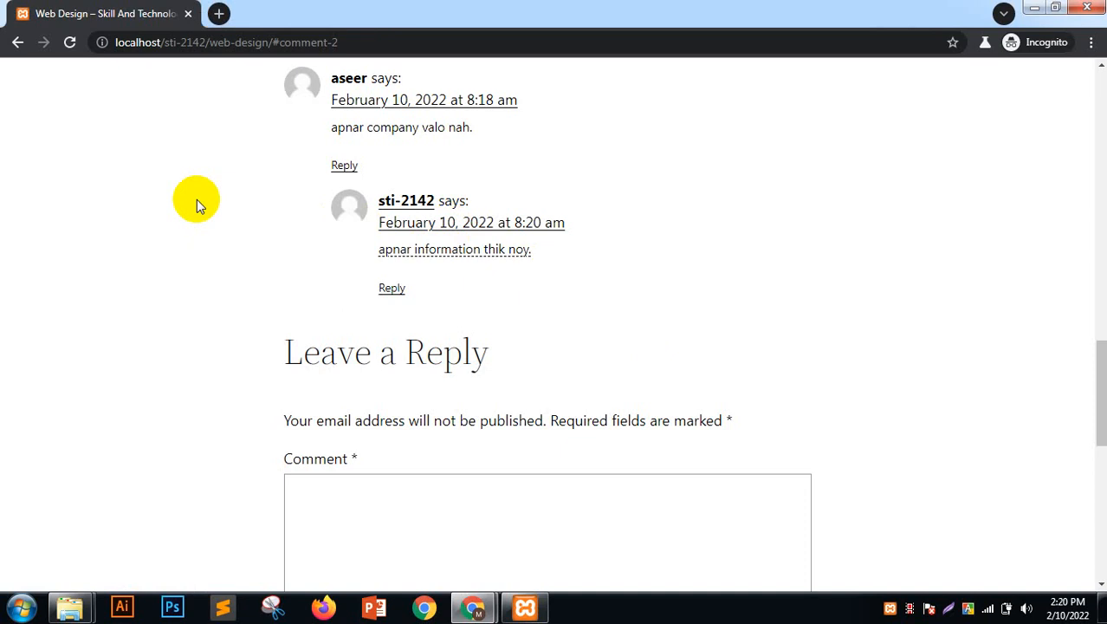
{"action": "left_click", "coordinate": [1091, 8]}
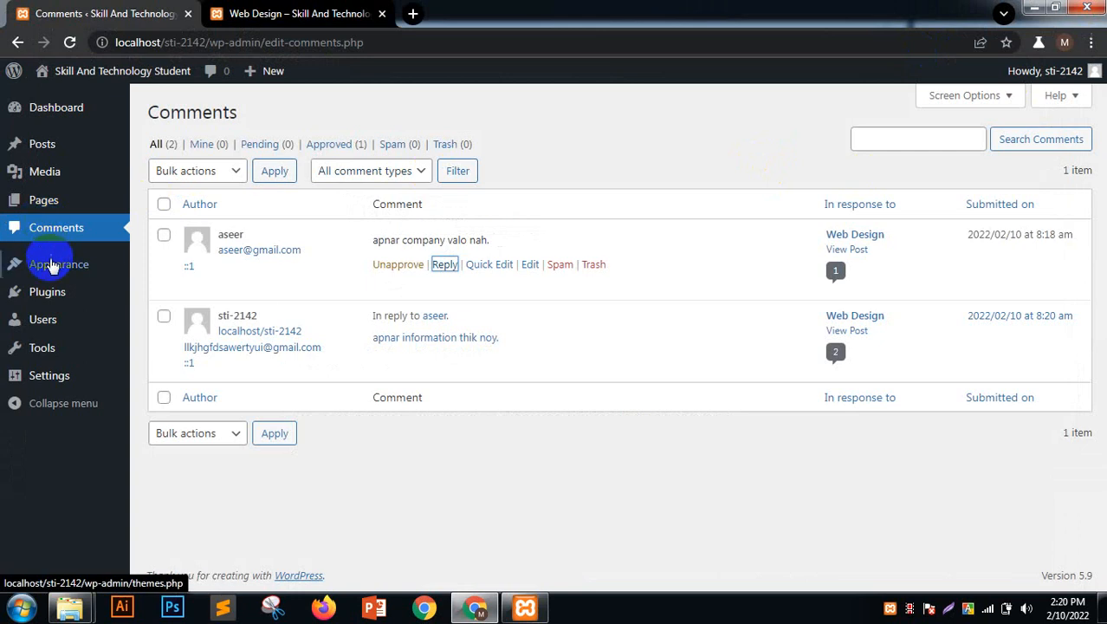
Go from the Users list with its single administrator to the Add New User form
{"action": "mouse_move", "coordinate": [56, 297]}
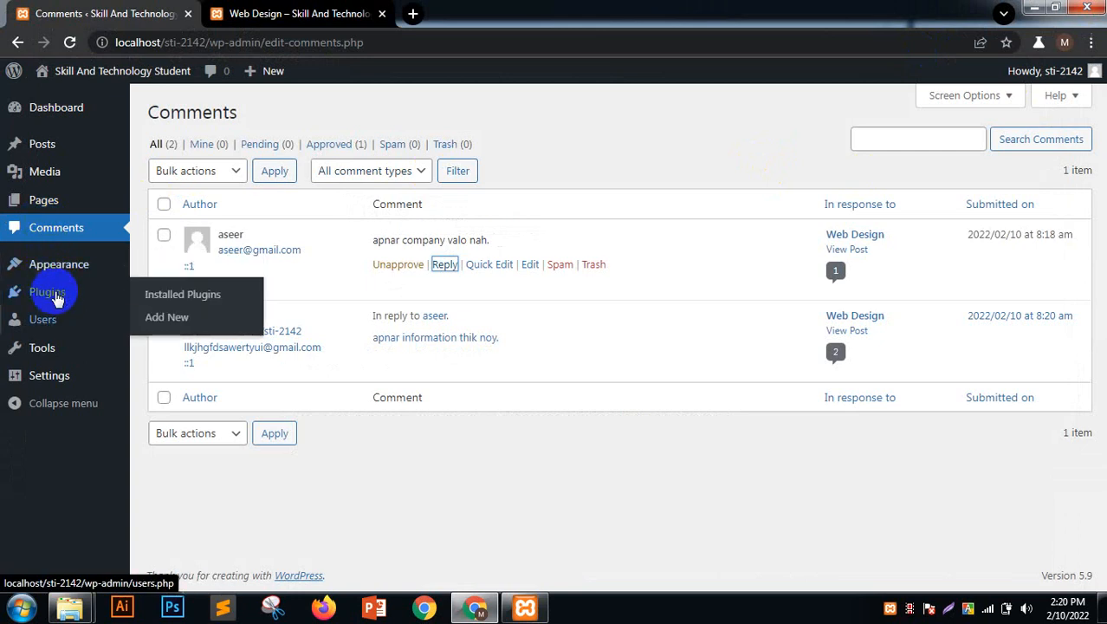
{"action": "left_click", "coordinate": [45, 326]}
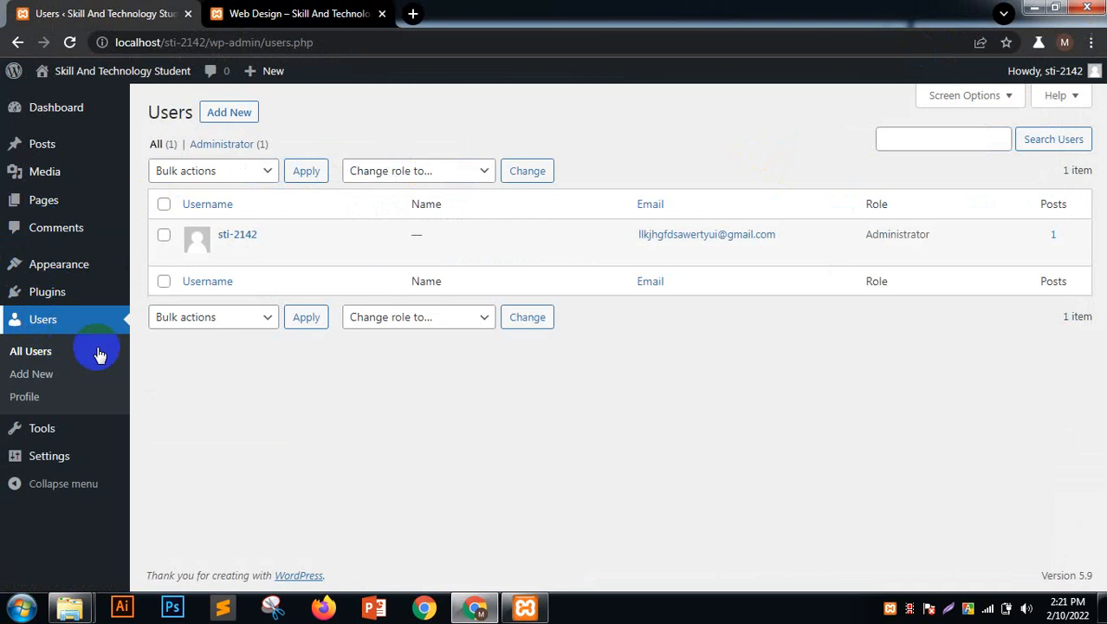
{"action": "mouse_move", "coordinate": [348, 246]}
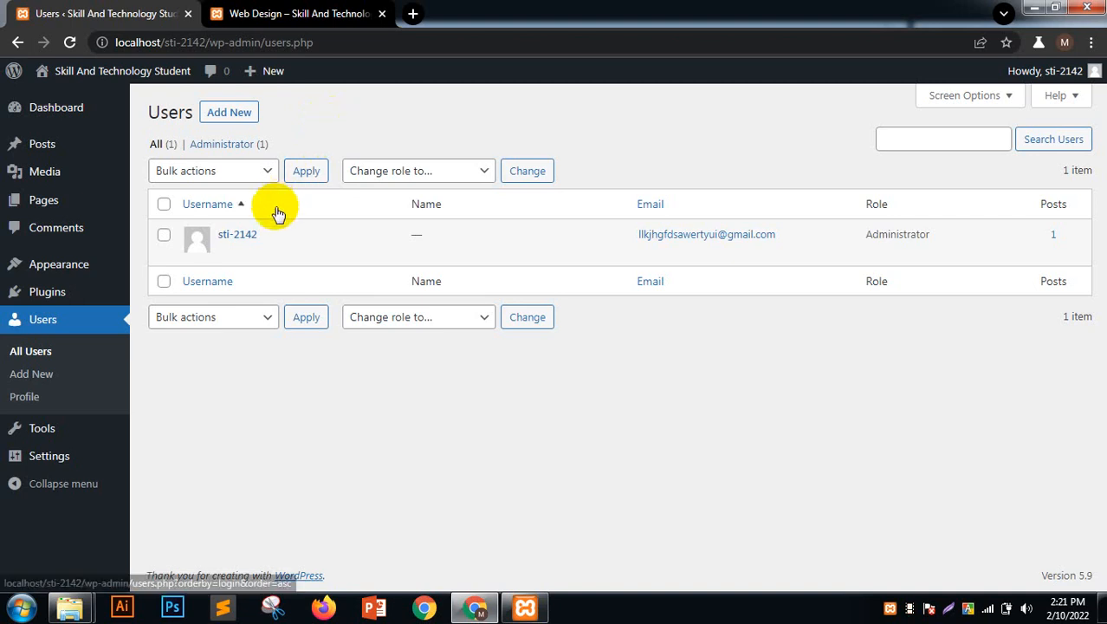
{"action": "left_click", "coordinate": [244, 119]}
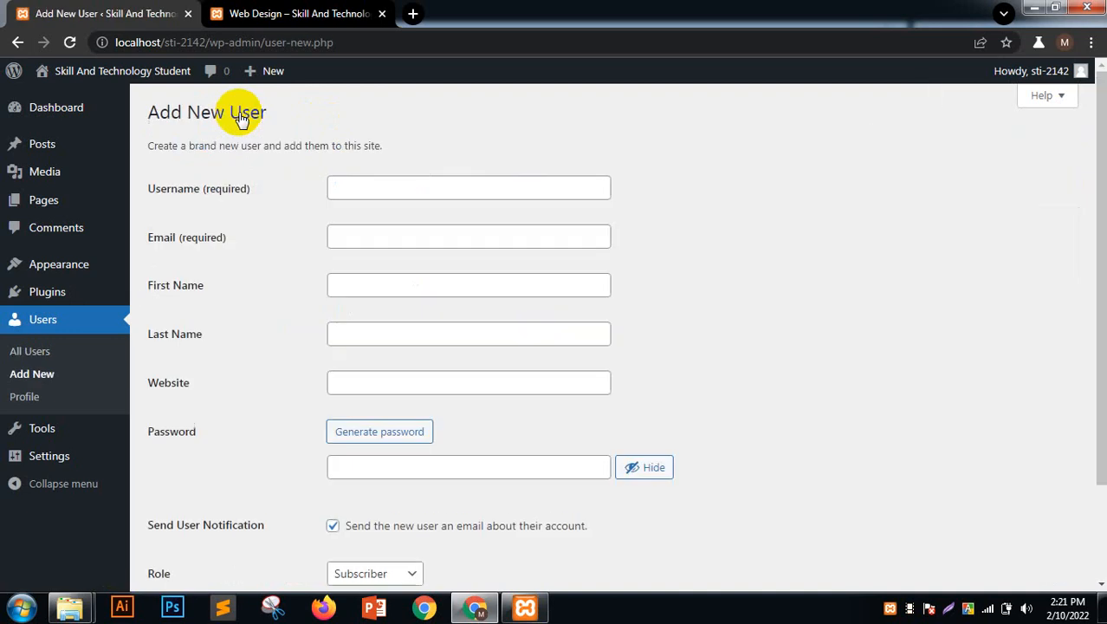
Enter the new user's username, Gmail e-mail address, first name and last name
{"action": "left_click", "coordinate": [386, 184]}
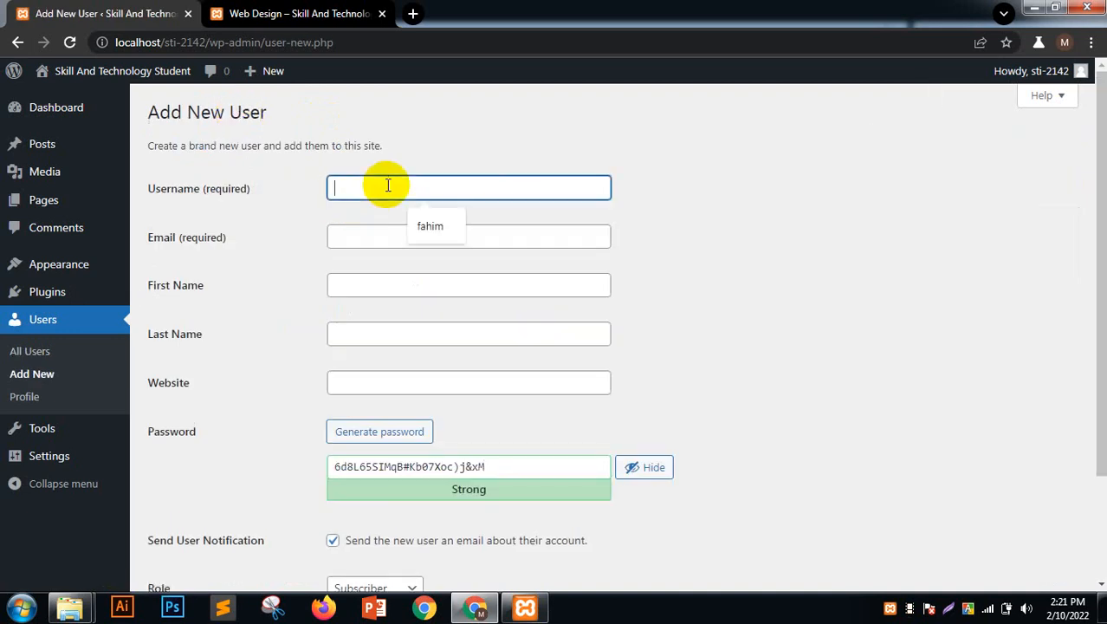
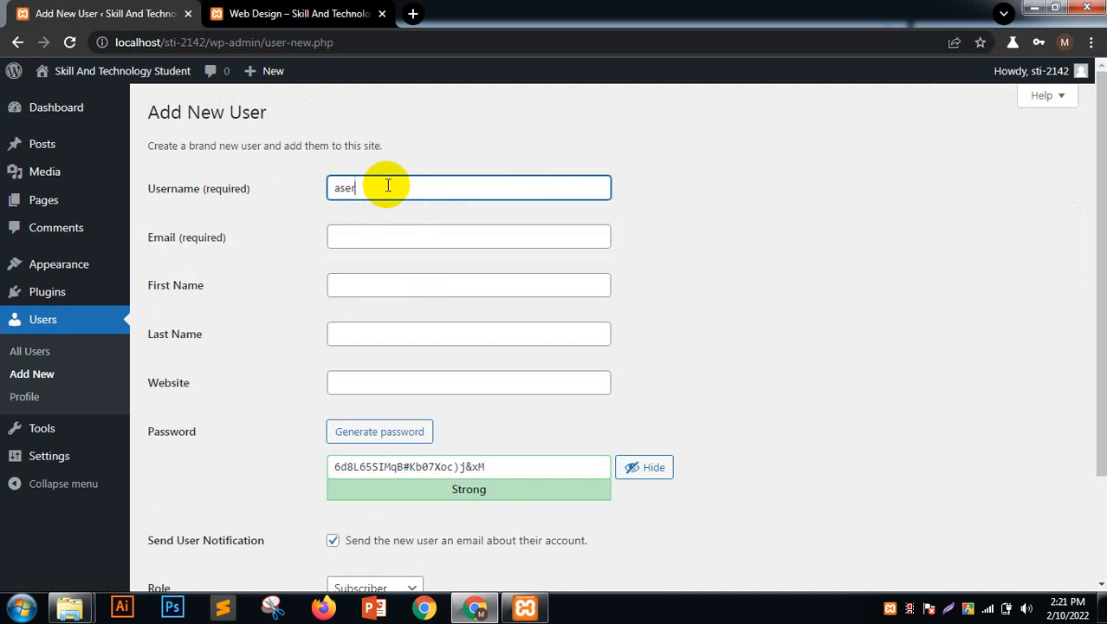
{"action": "key", "text": "Tab"}
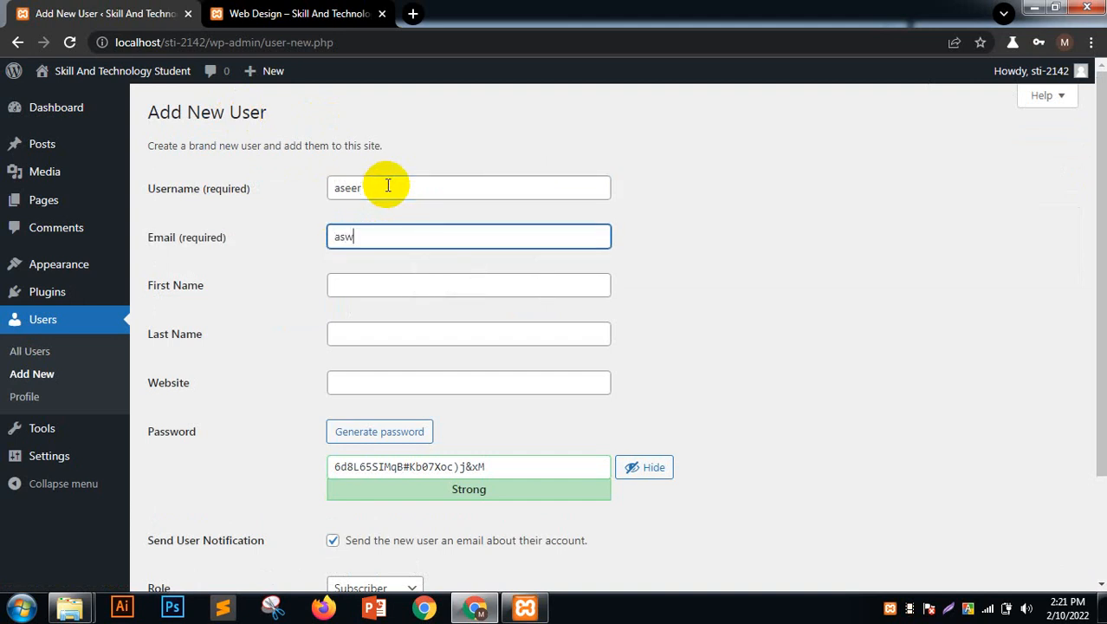
{"action": "key", "text": "Tab"}
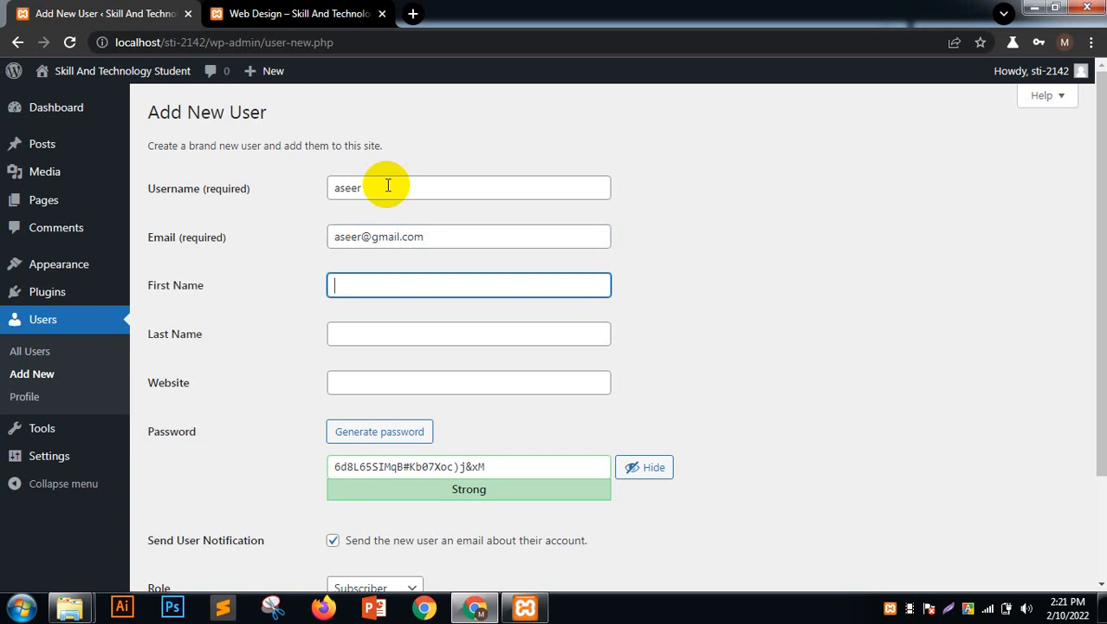
{"action": "type", "text": "A"}
{"action": "key", "text": "BackSpace"}
{"action": "key", "text": "Tab"}
{"action": "key", "text": "Tab"}
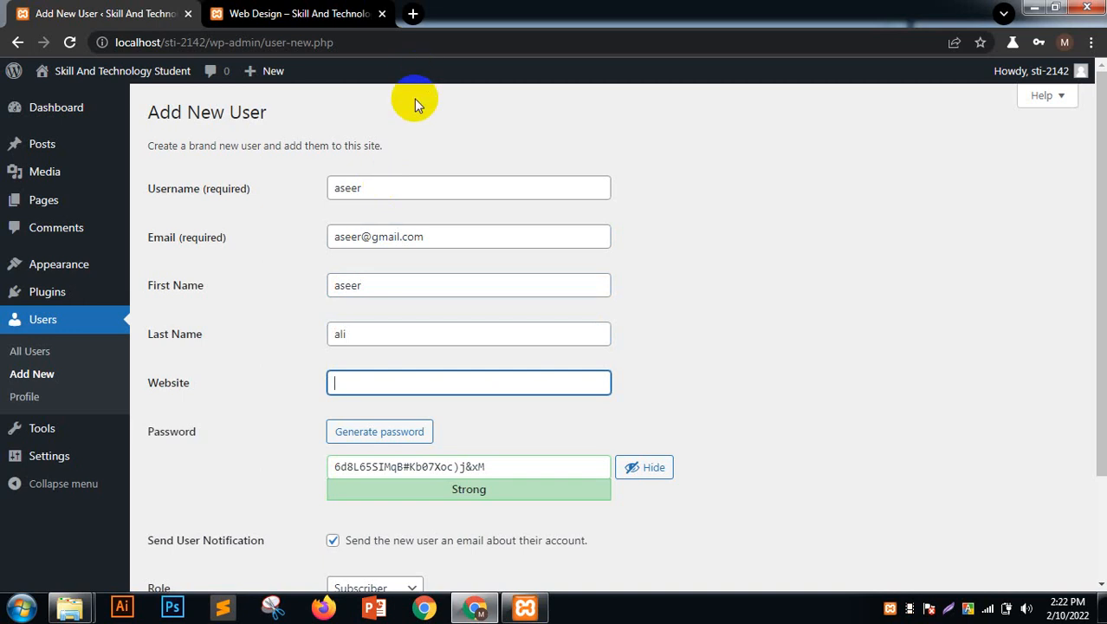
{"action": "left_click", "coordinate": [368, 330]}
{"action": "key", "text": "BackSpace"}
{"action": "key", "text": "BackSpace"}
{"action": "key", "text": "BackSpace"}
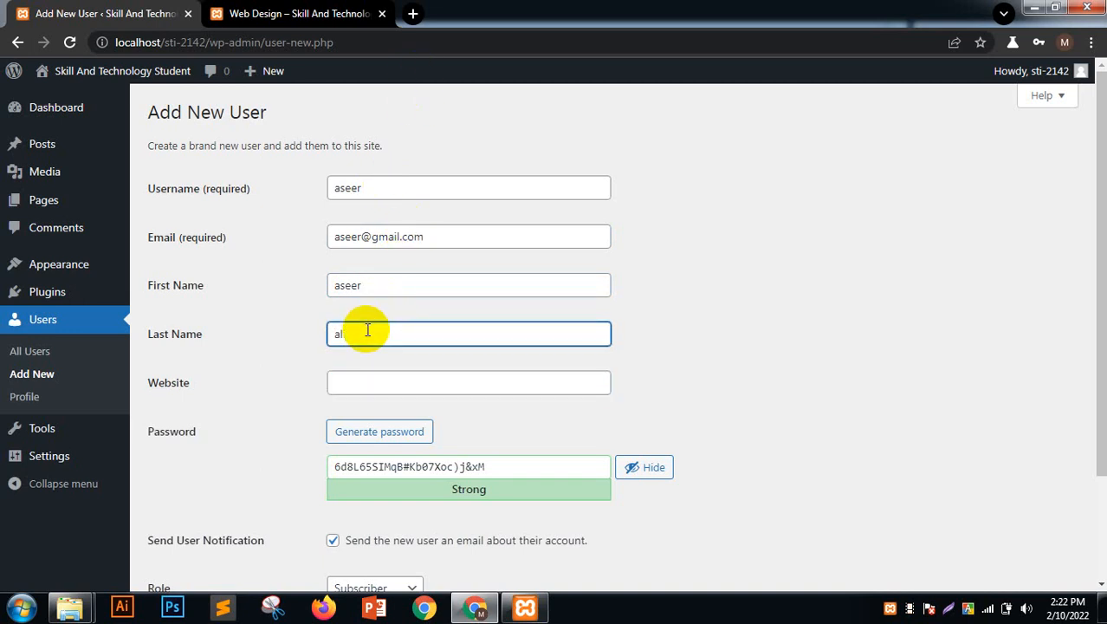
{"action": "type", "text": "Hossain"}
{"action": "key", "text": "Tab"}
{"action": "key", "text": "Tab"}
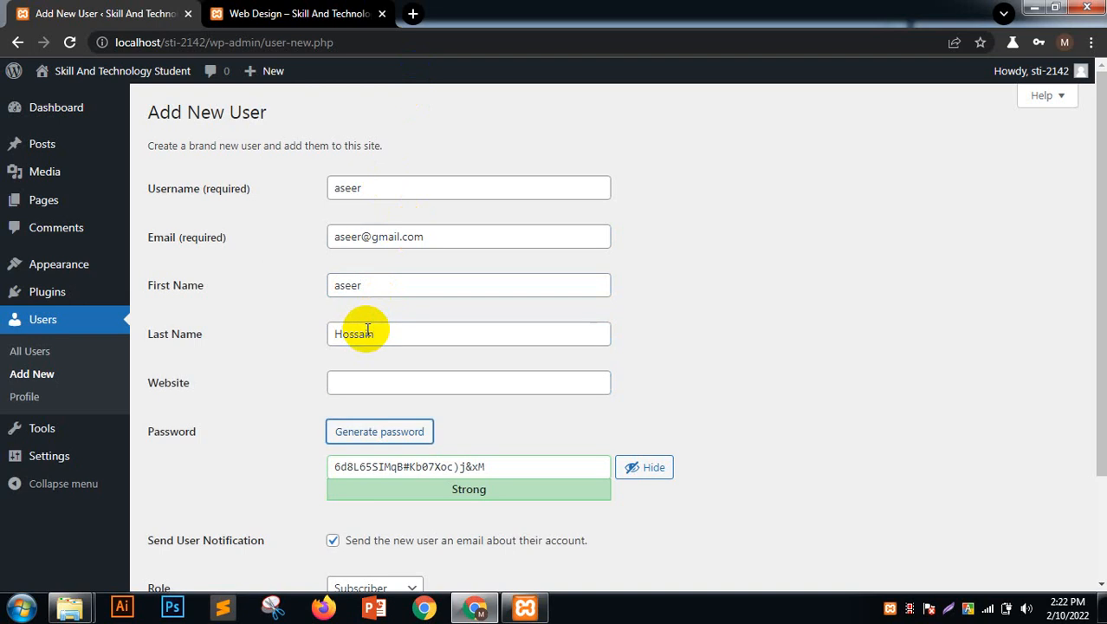
Replace the generated password with a weak one, confirm it, choose the Editor role, and create the user
{"action": "left_click", "coordinate": [500, 468]}
{"action": "key", "text": "ctrl+a"}
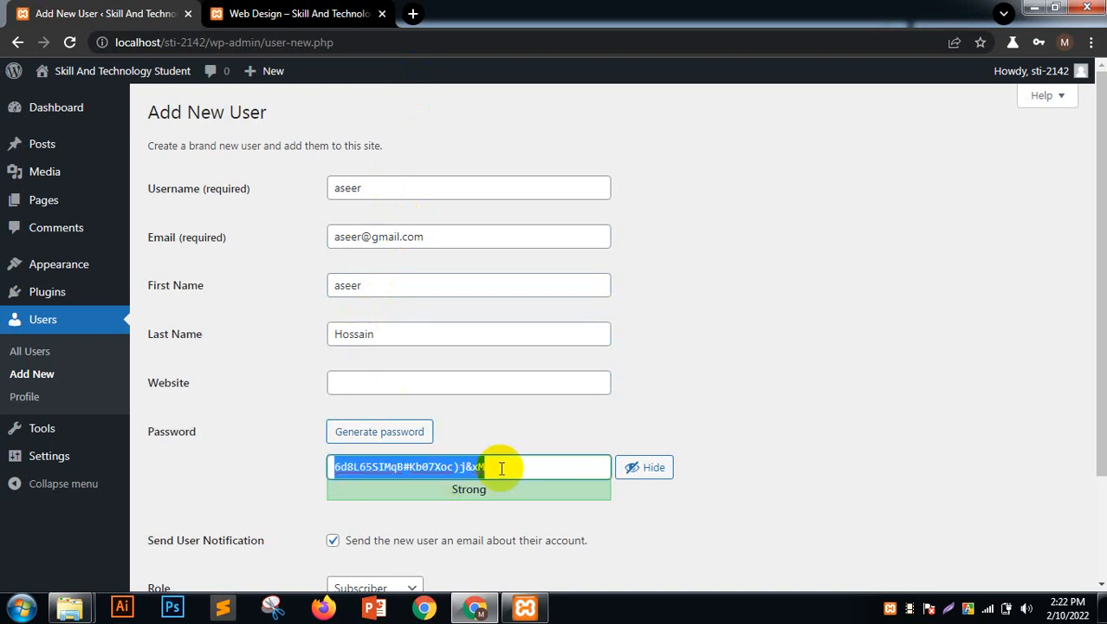
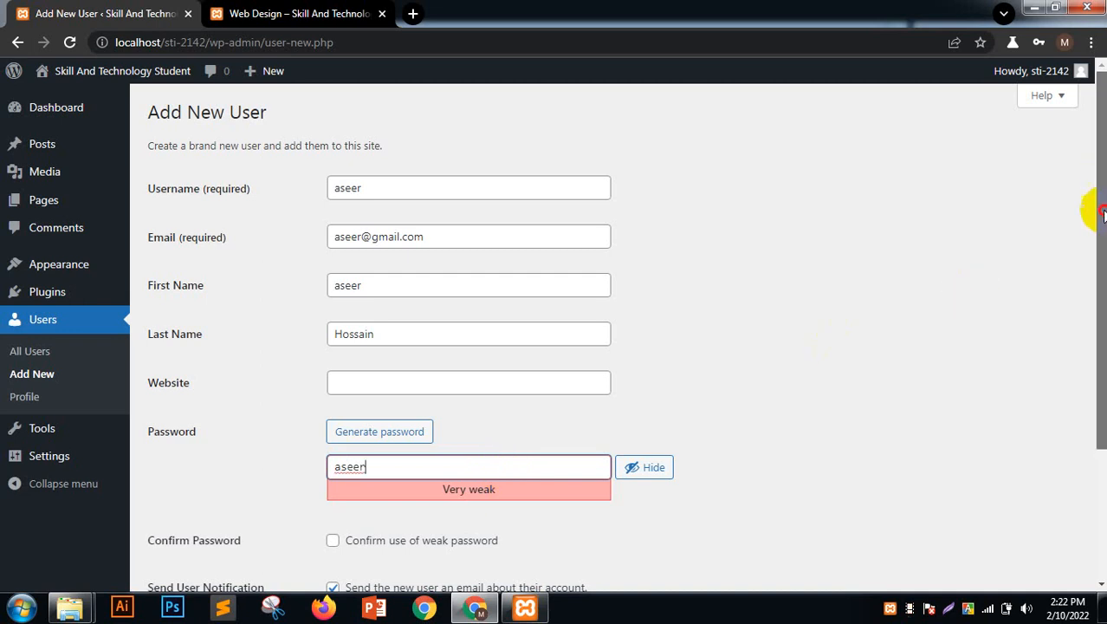
{"action": "left_click_drag", "start_coordinate": [1096, 199], "coordinate": [1095, 322]}
{"action": "left_click", "coordinate": [357, 358]}
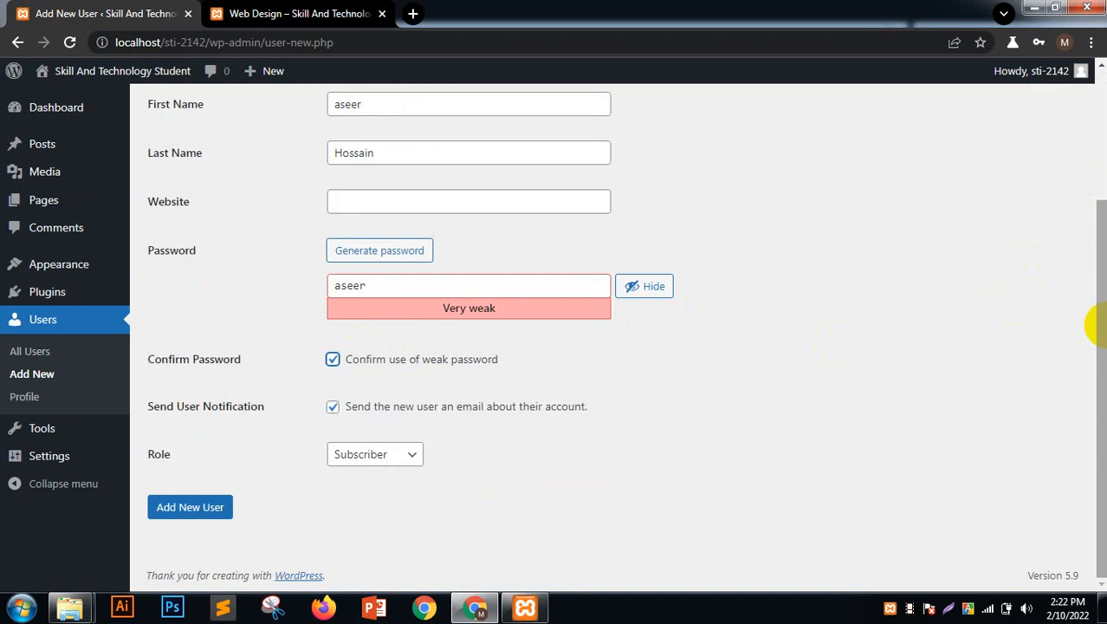
{"action": "left_click", "coordinate": [383, 454]}
{"action": "left_click", "coordinate": [360, 522]}
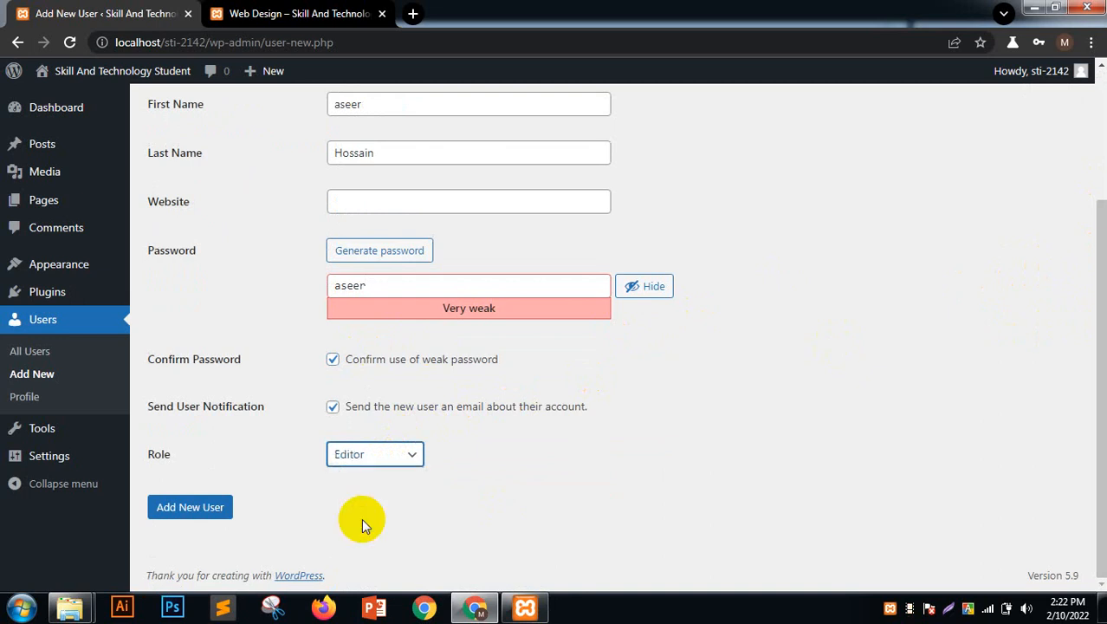
{"action": "left_click", "coordinate": [199, 507]}
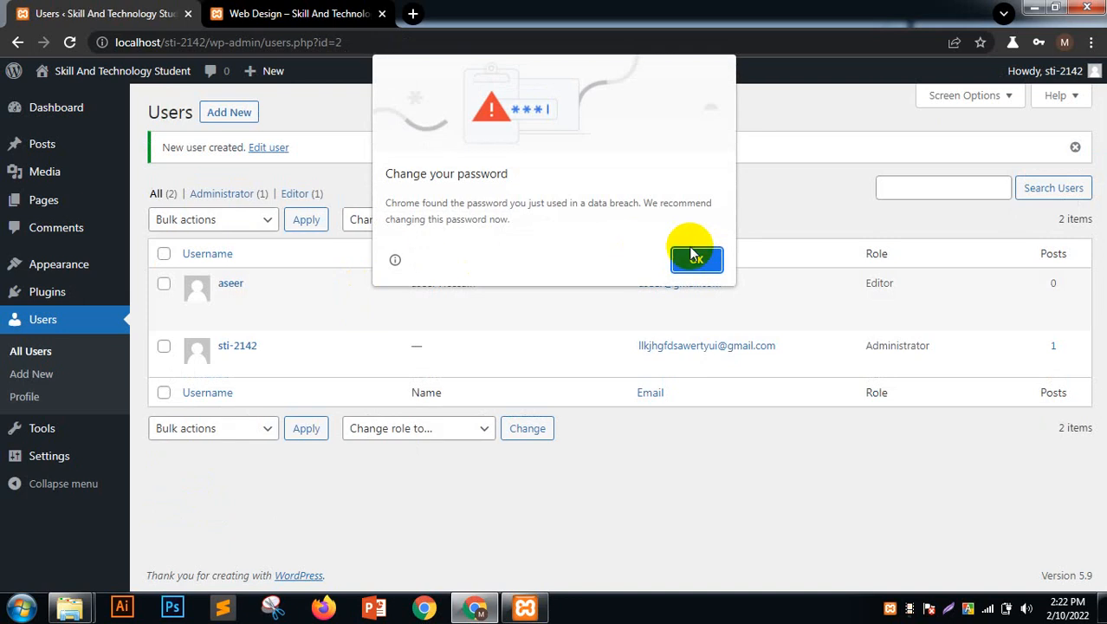
Dismiss Chrome's password warning, save the new user's login, and open an Incognito window
{"action": "left_click", "coordinate": [697, 258]}
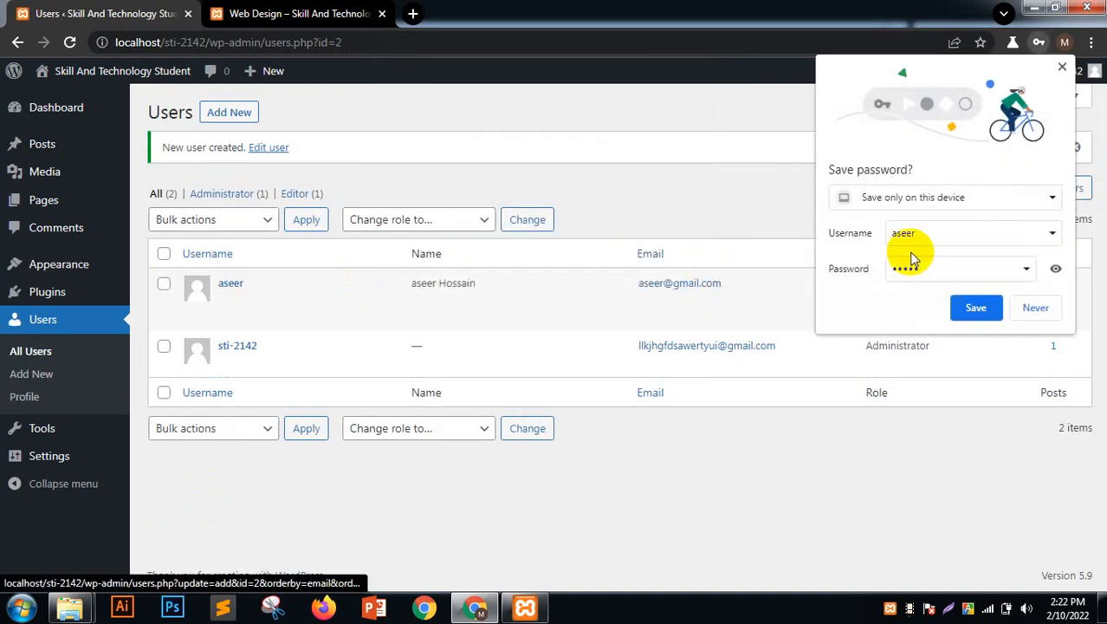
{"action": "left_click", "coordinate": [976, 307]}
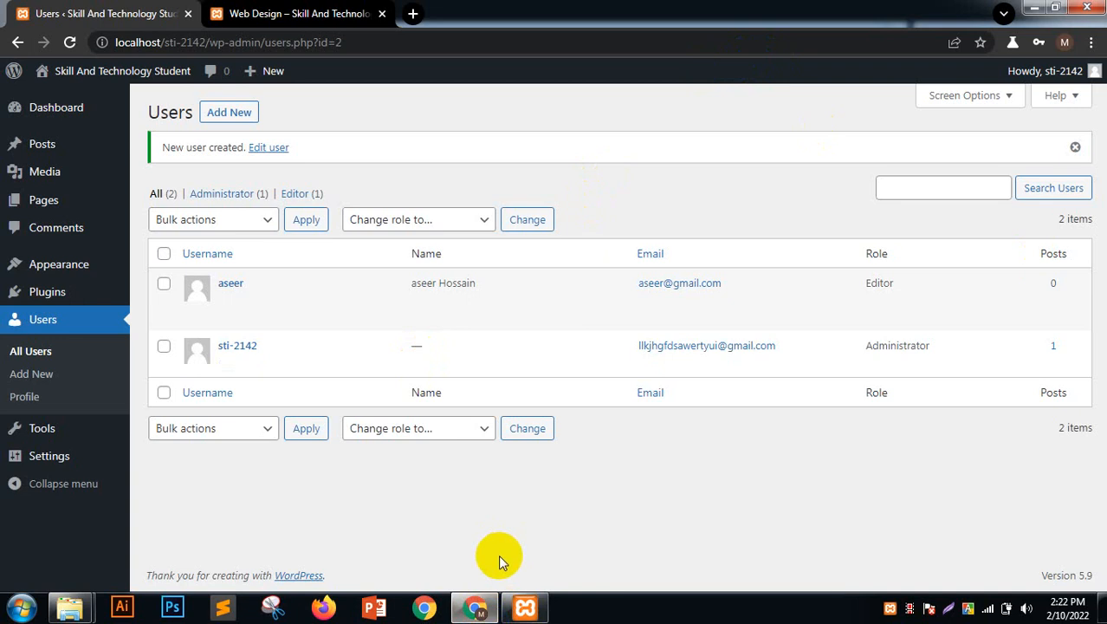
{"action": "key", "text": "ctrl+shift+n"}
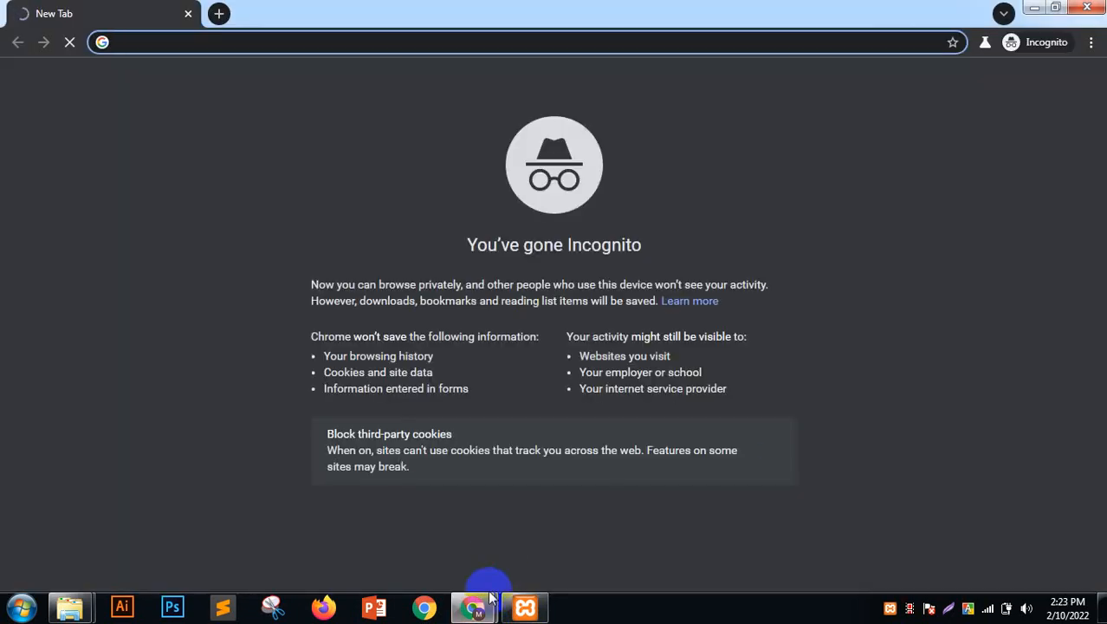
Check the Web Design post tab and the site's home address in the admin window
{"action": "mouse_move", "coordinate": [472, 609]}
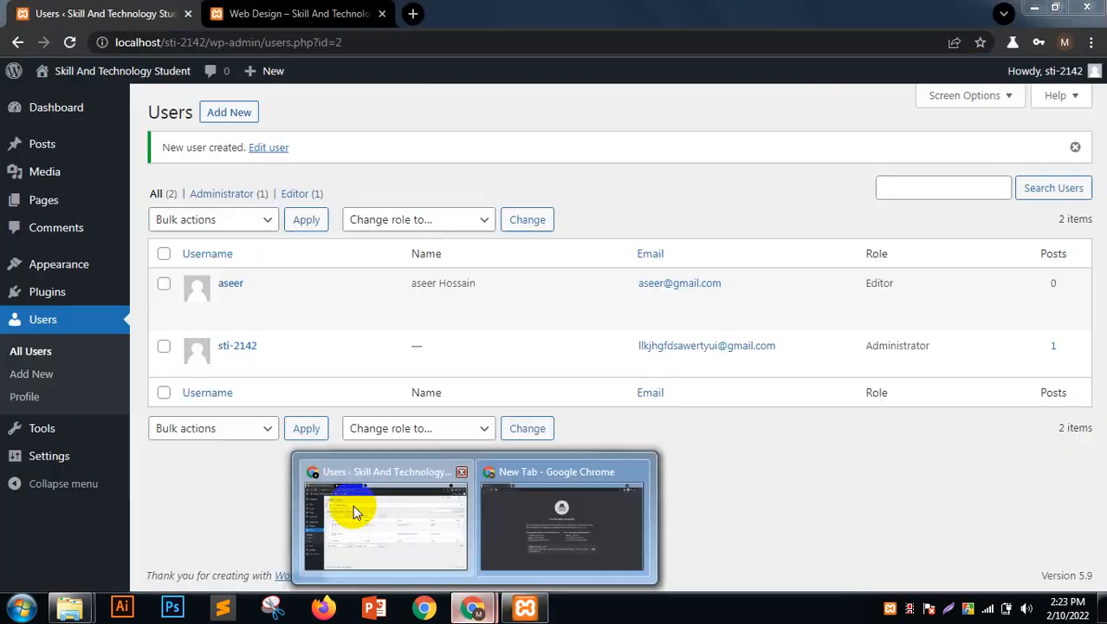
{"action": "left_click", "coordinate": [353, 509]}
{"action": "left_click", "coordinate": [259, 7]}
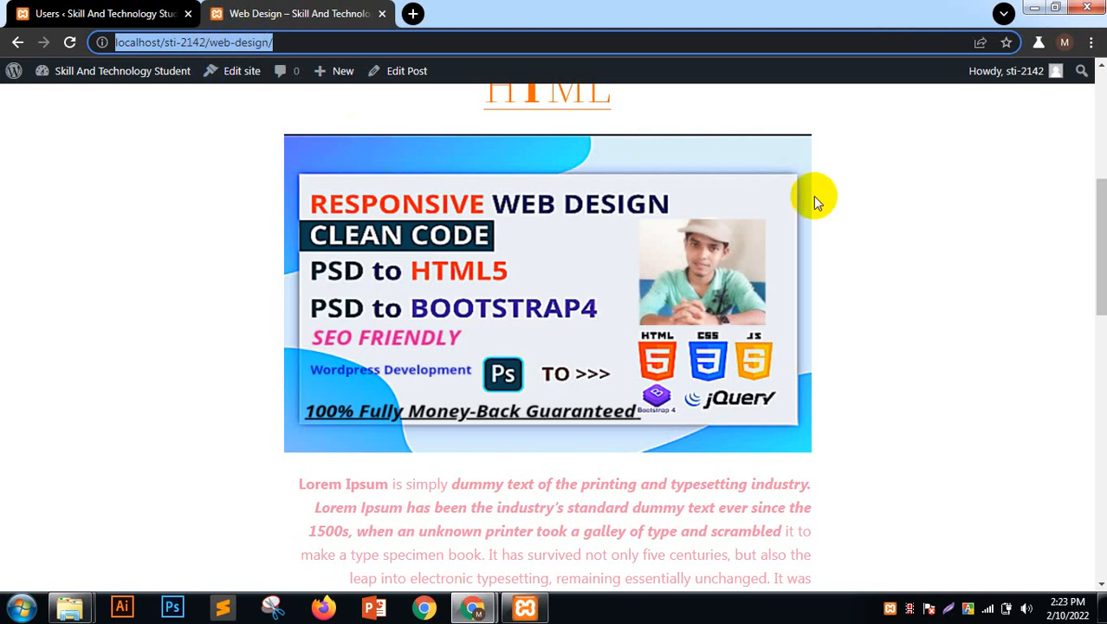
{"action": "left_click_drag", "start_coordinate": [1093, 248], "coordinate": [1096, 7]}
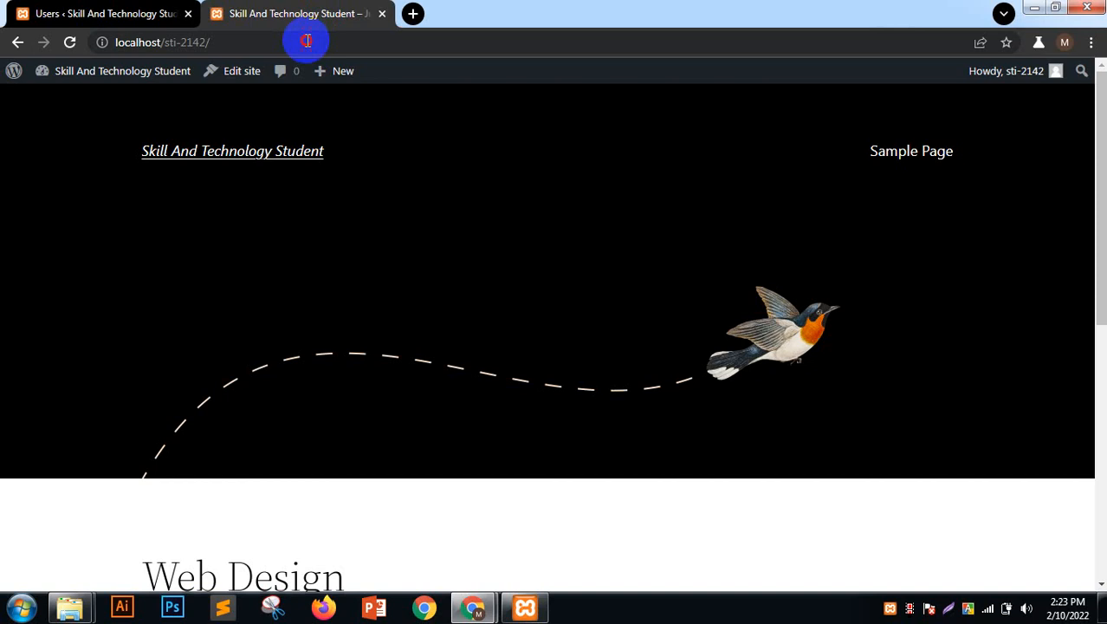
{"action": "left_click", "coordinate": [308, 41]}
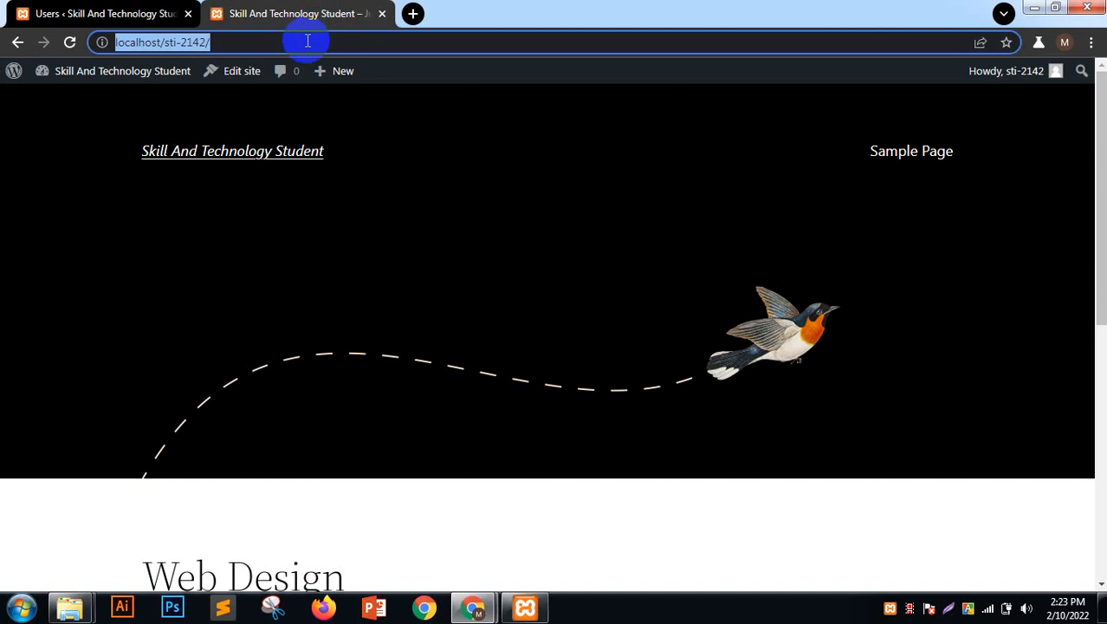
In the private window, load localhost/sti-2142/ and then its wp-admin login page
{"action": "left_click", "coordinate": [474, 608]}
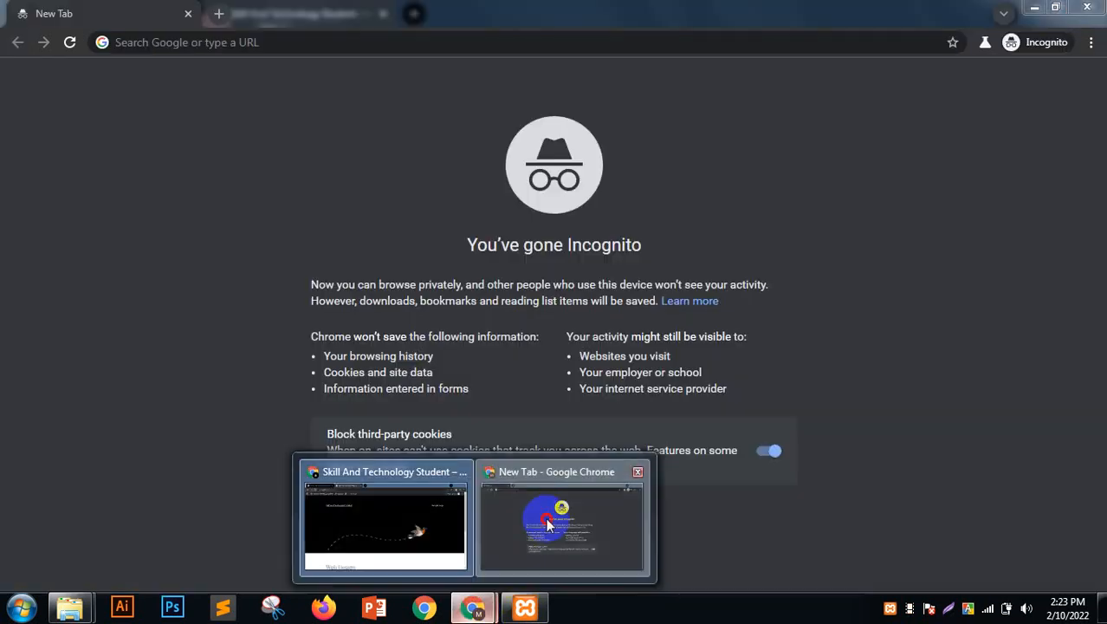
{"action": "left_click", "coordinate": [531, 579]}
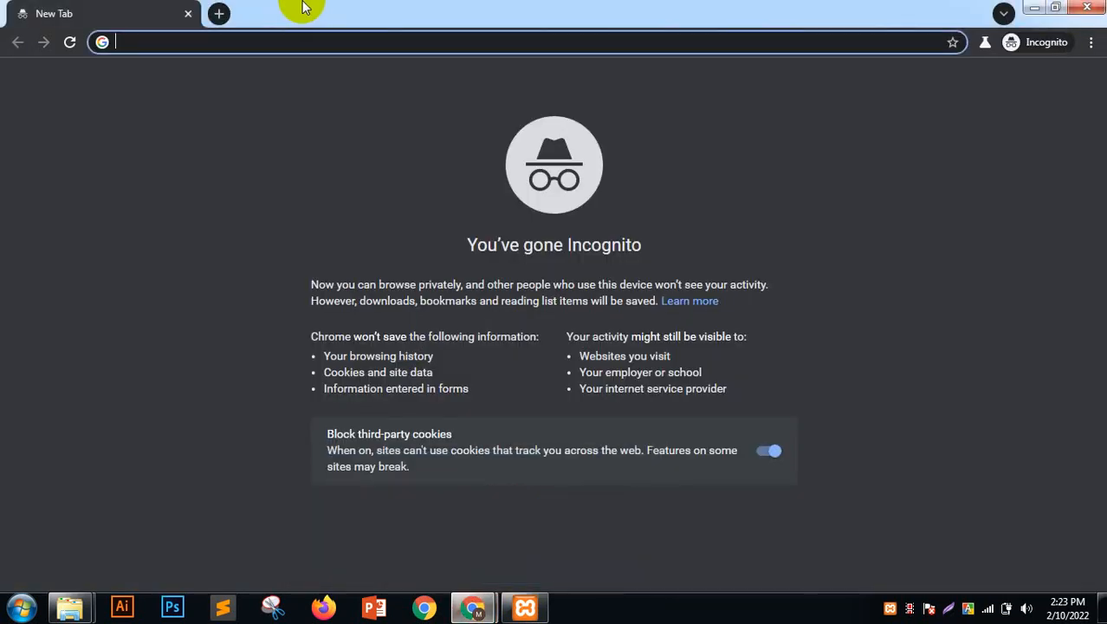
{"action": "type", "text": "localhost/sti-2142/"}
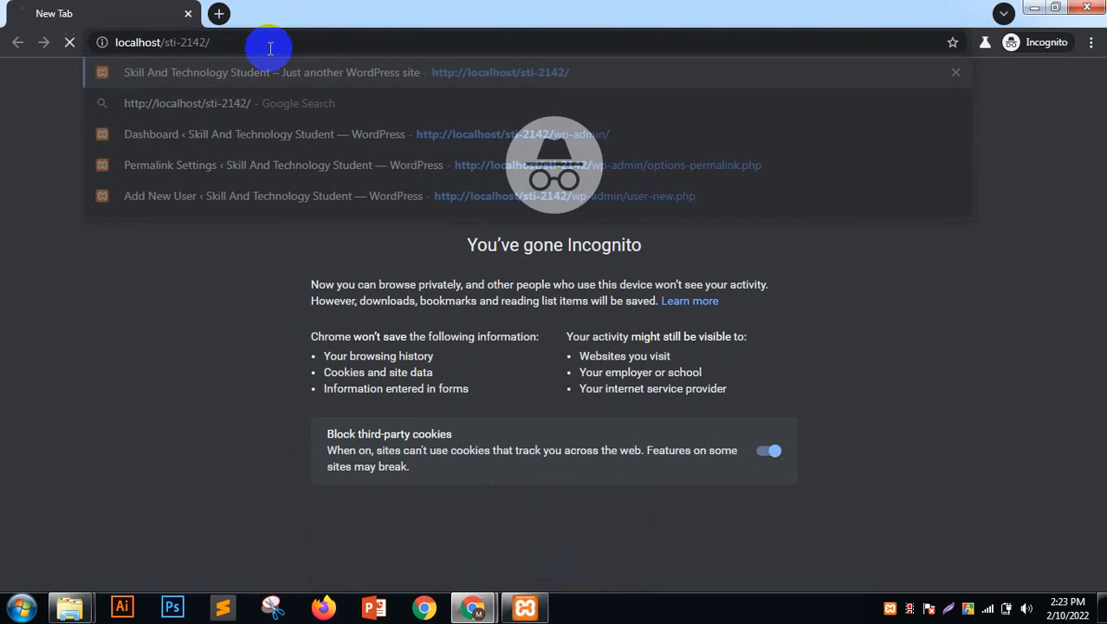
{"action": "key", "text": "Return"}
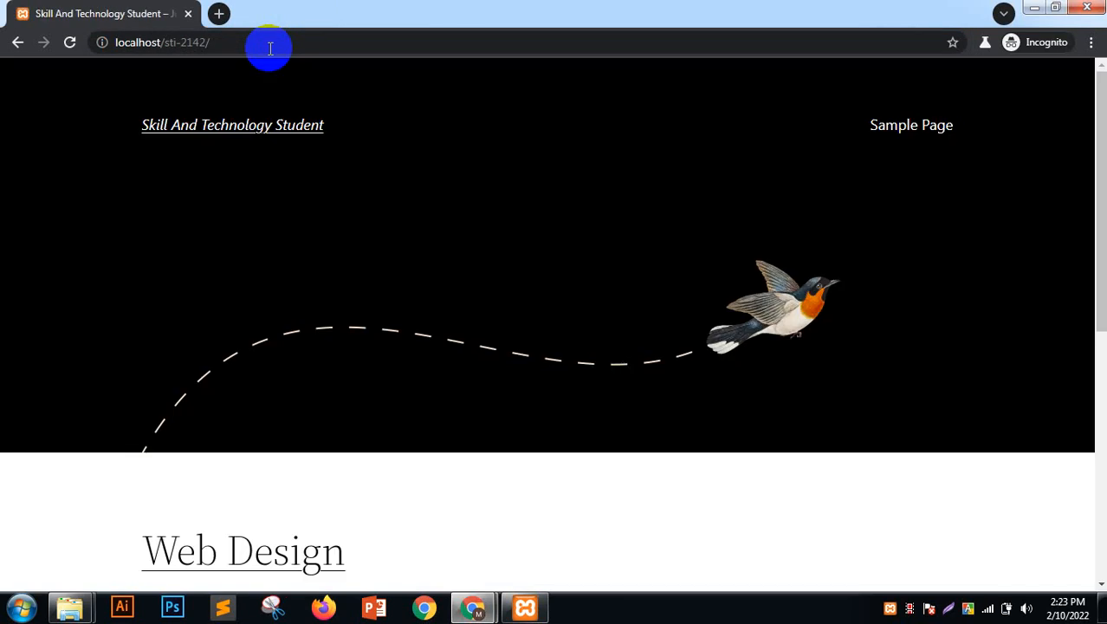
{"action": "left_click", "coordinate": [269, 48]}
{"action": "left_click", "coordinate": [271, 48]}
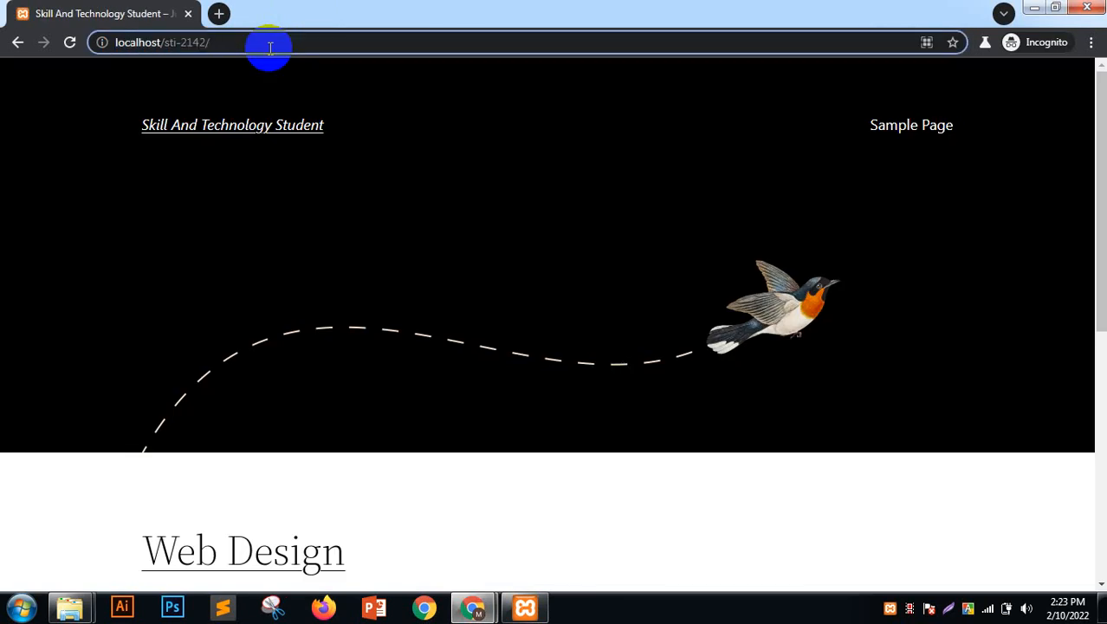
{"action": "type", "text": "wp-admin"}
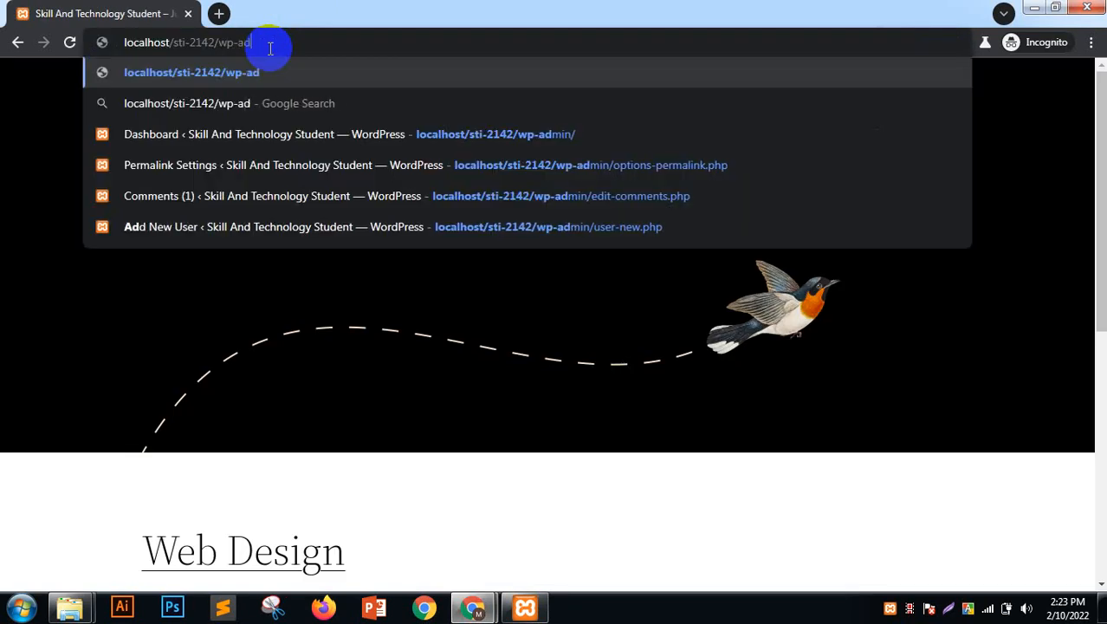
{"action": "key", "text": "Return"}
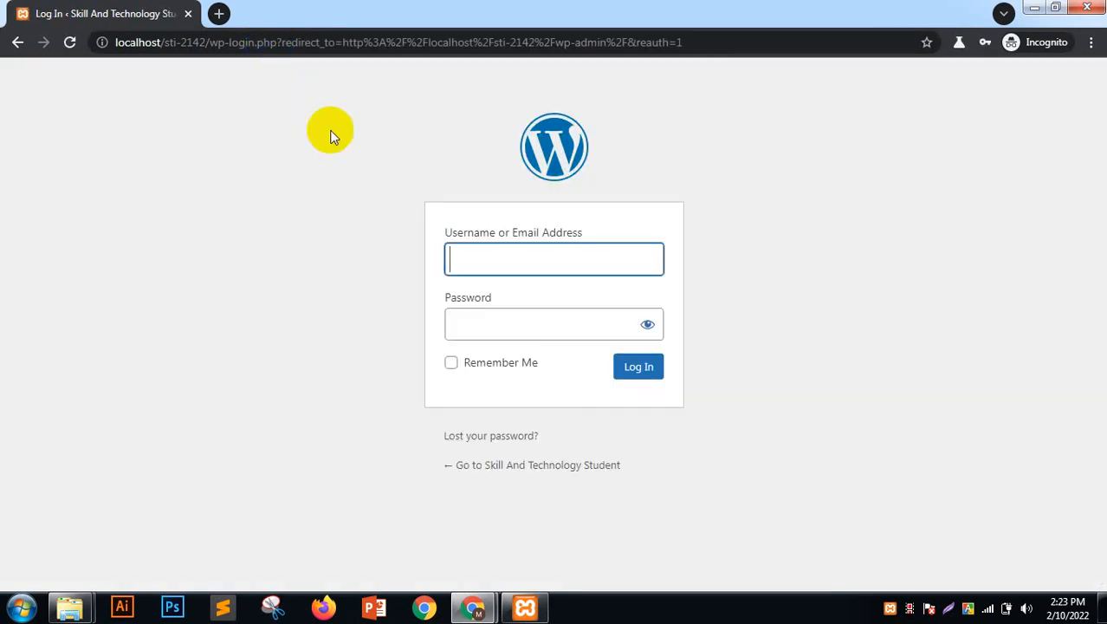
Log in as the new Editor with the saved login and compare its dashboard with the admin's Users list
{"action": "left_click", "coordinate": [471, 262]}
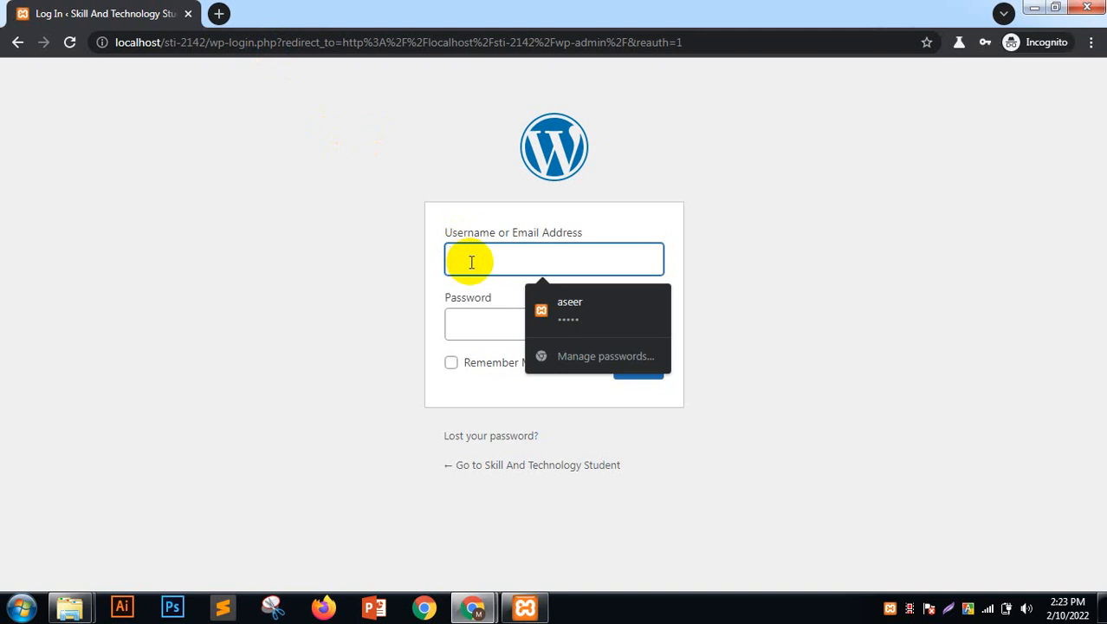
{"action": "left_click", "coordinate": [591, 331]}
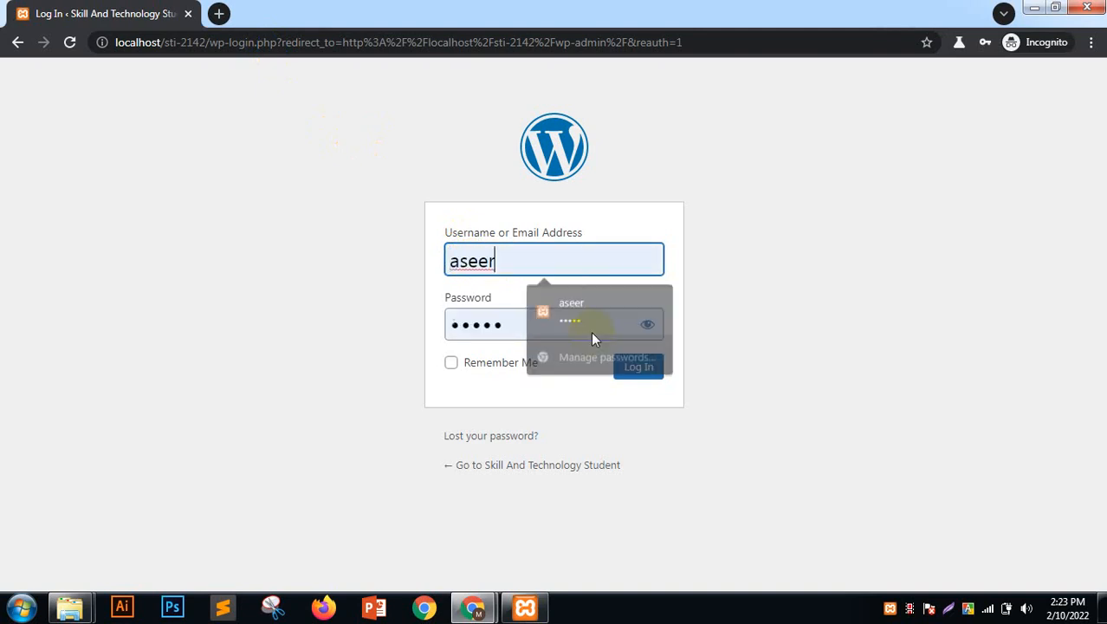
{"action": "left_click", "coordinate": [640, 369]}
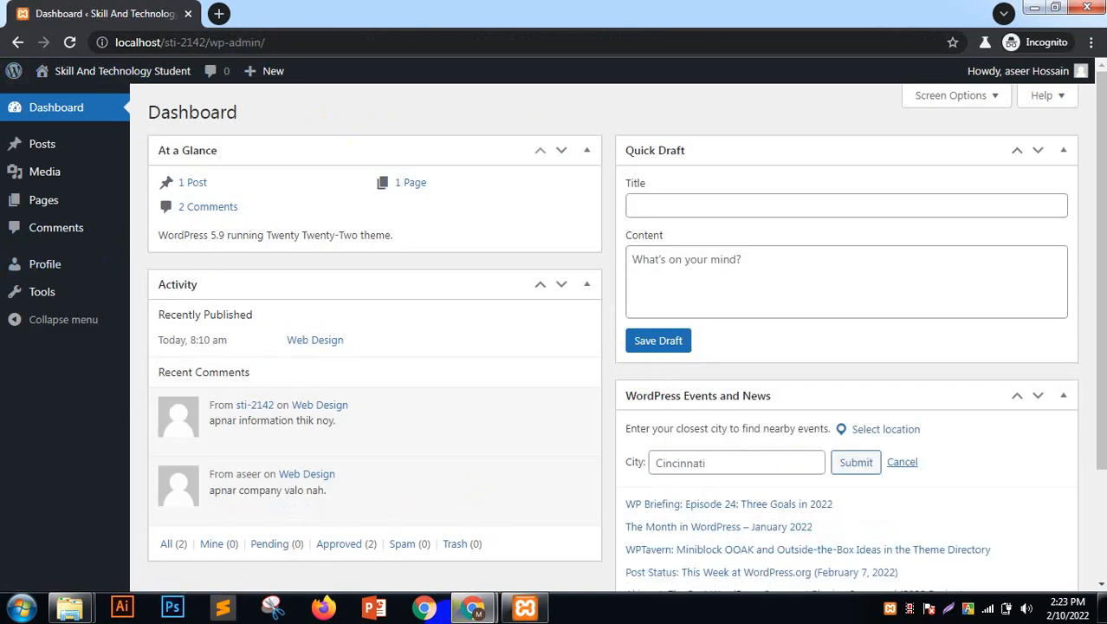
{"action": "left_click", "coordinate": [420, 564]}
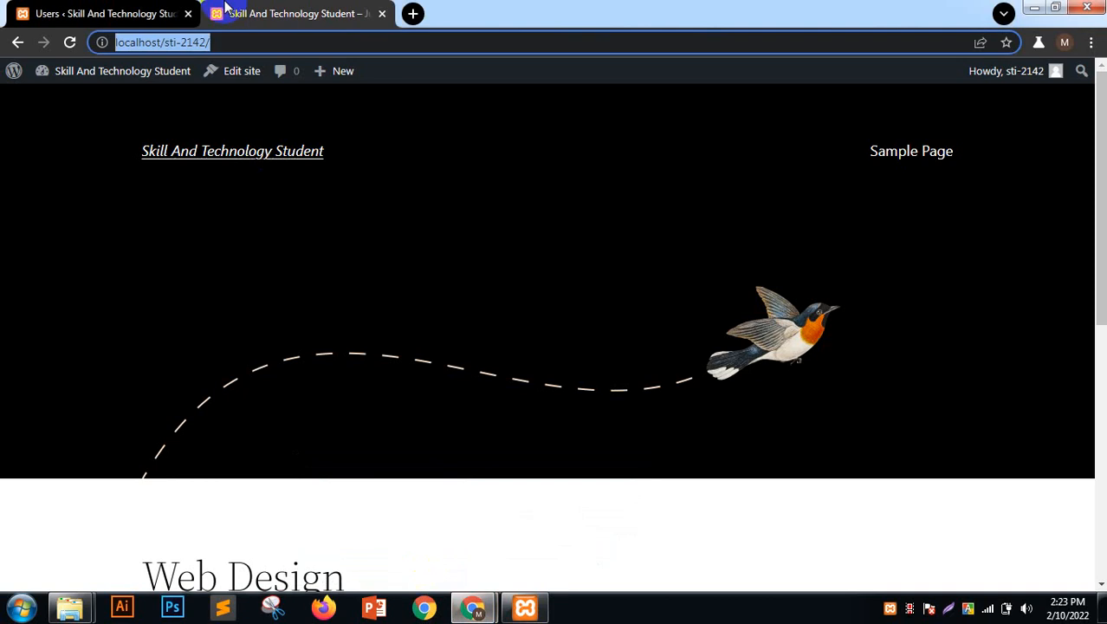
{"action": "left_click", "coordinate": [154, 12]}
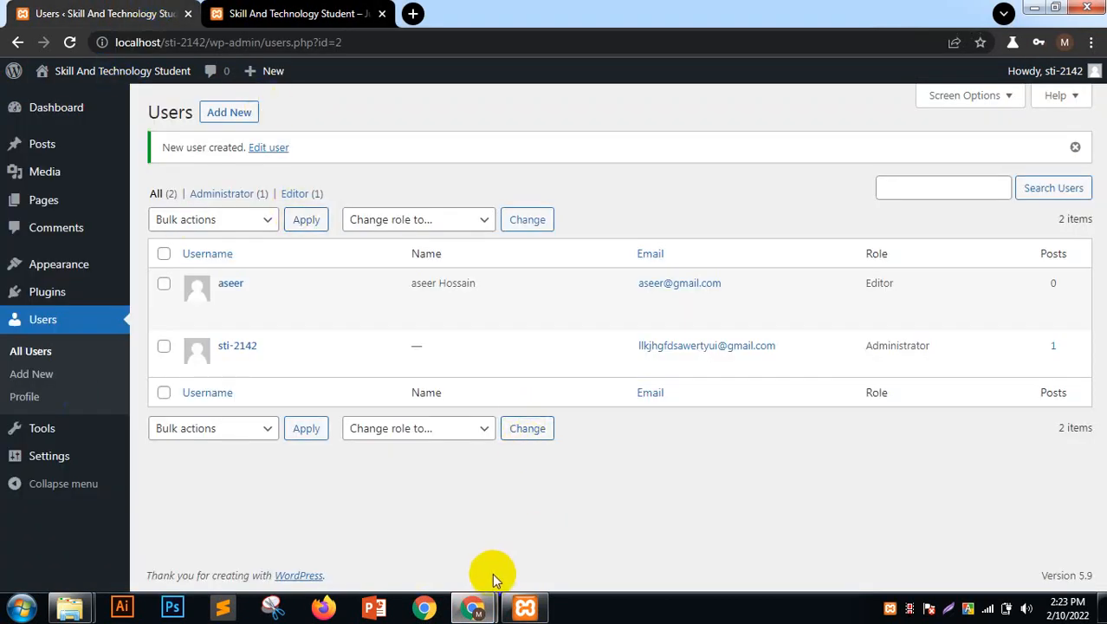
{"action": "mouse_move", "coordinate": [475, 605]}
{"action": "left_click", "coordinate": [543, 552]}
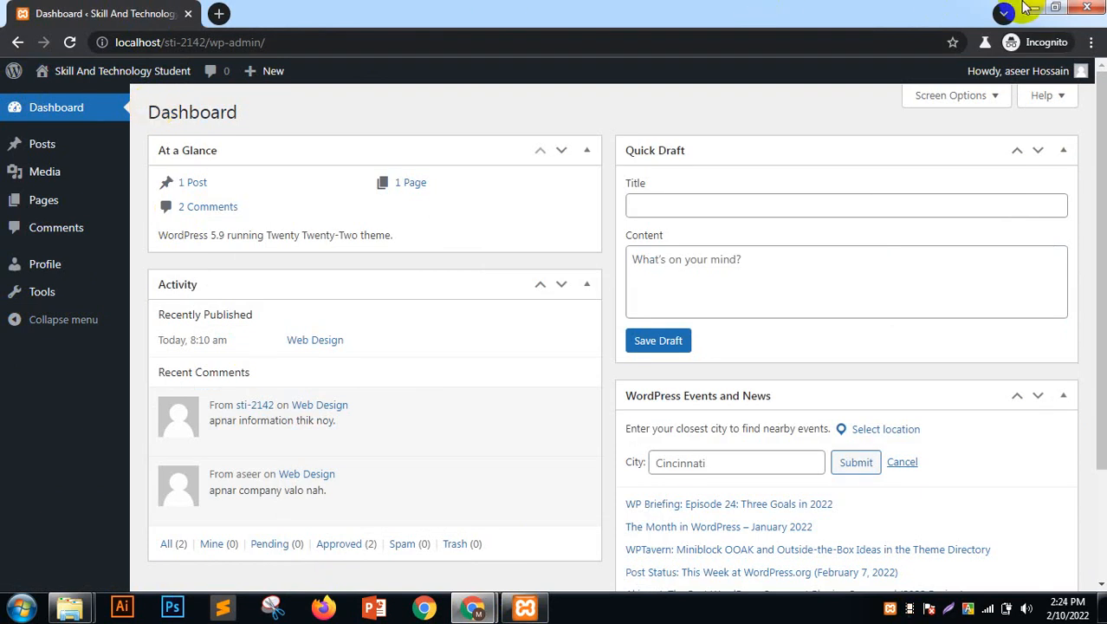
Close the private window and open General Settings in the admin window
{"action": "left_click", "coordinate": [1098, 7]}
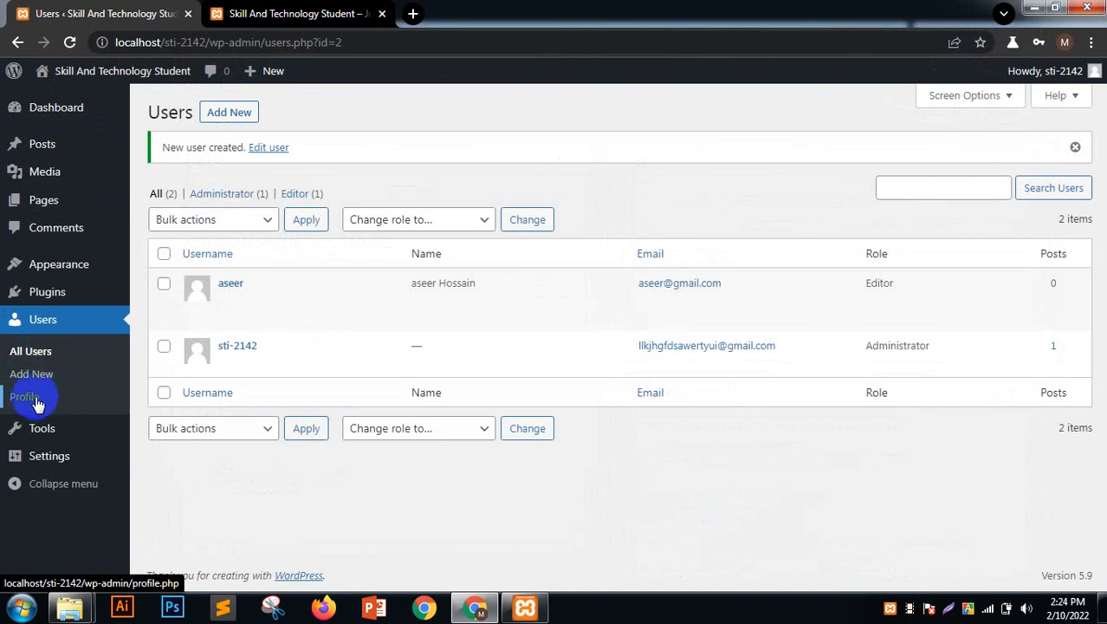
{"action": "mouse_move", "coordinate": [39, 425]}
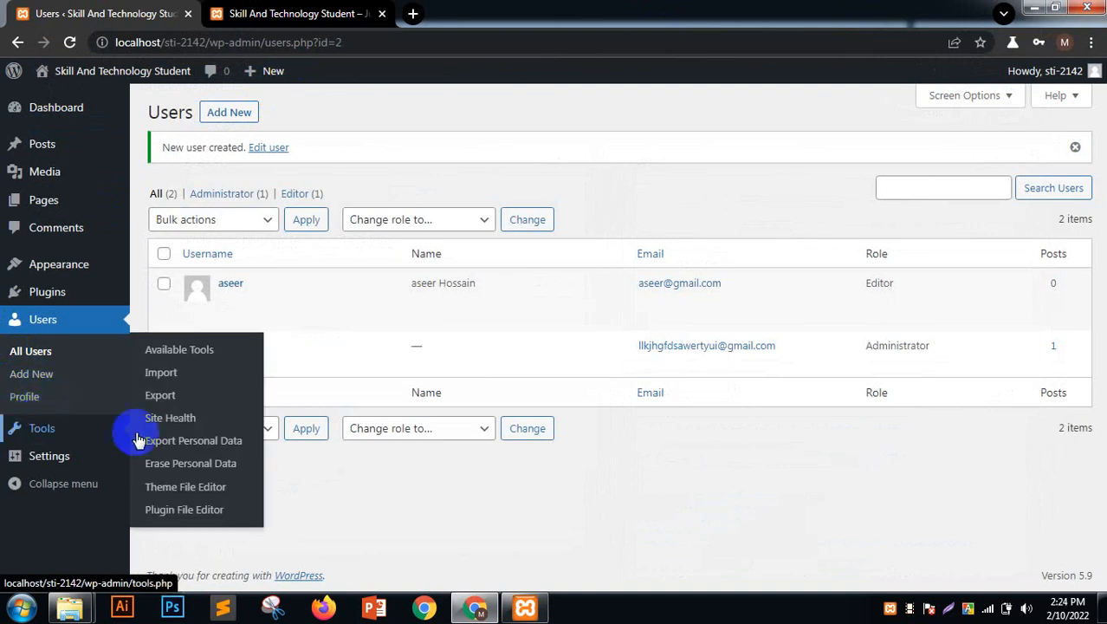
{"action": "left_click", "coordinate": [48, 462]}
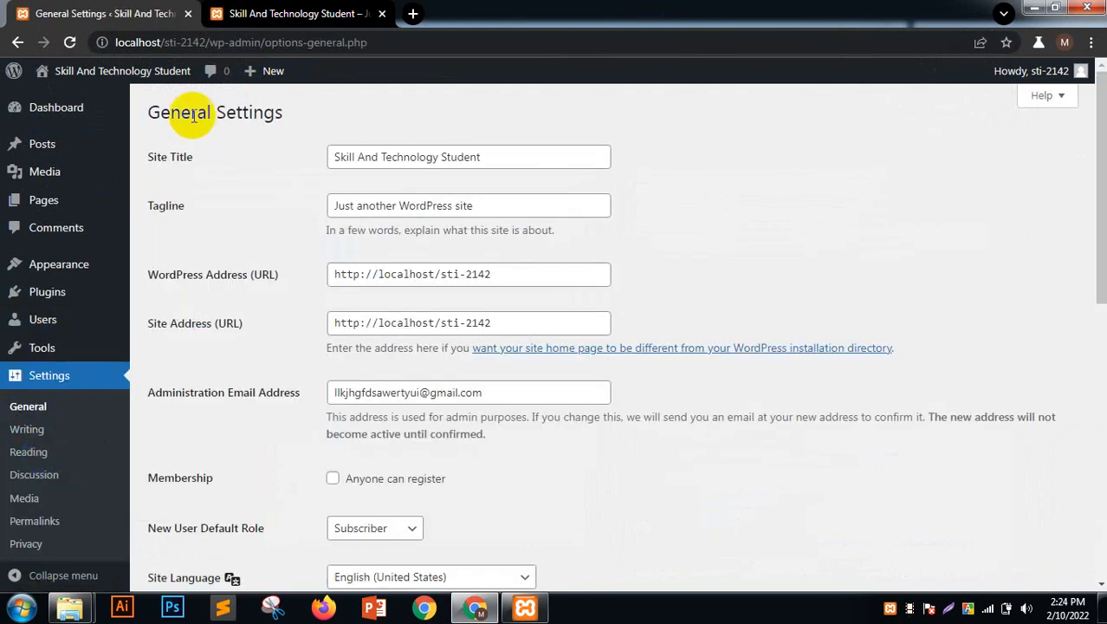
Change the Site Title to 'Polapain Pare Nah' and save the General Settings
{"action": "left_click", "coordinate": [312, 10]}
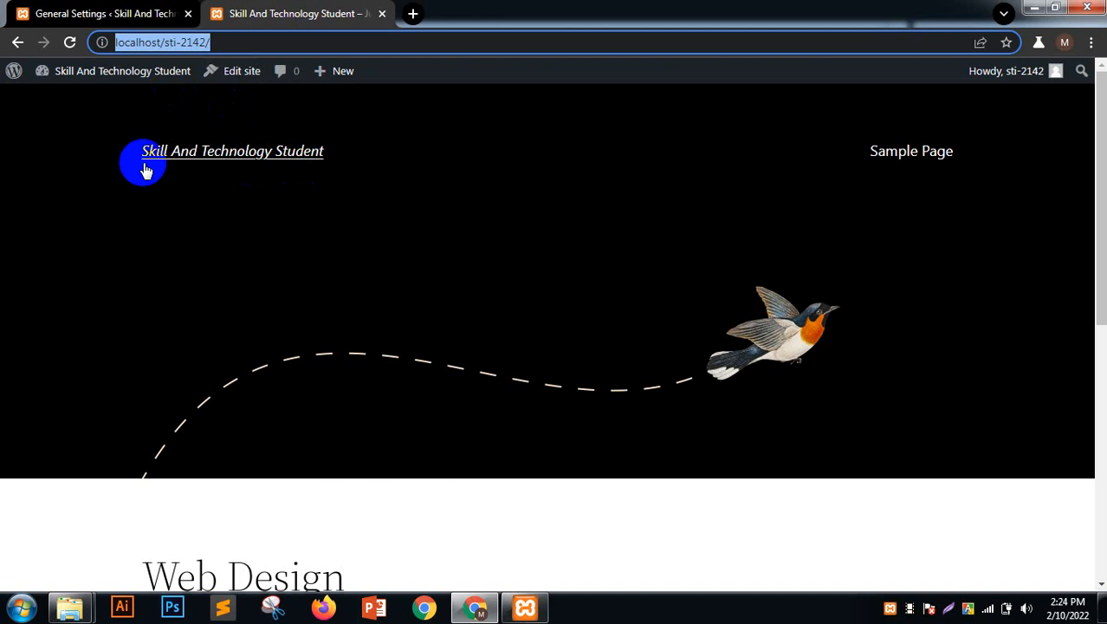
{"action": "left_click", "coordinate": [95, 201]}
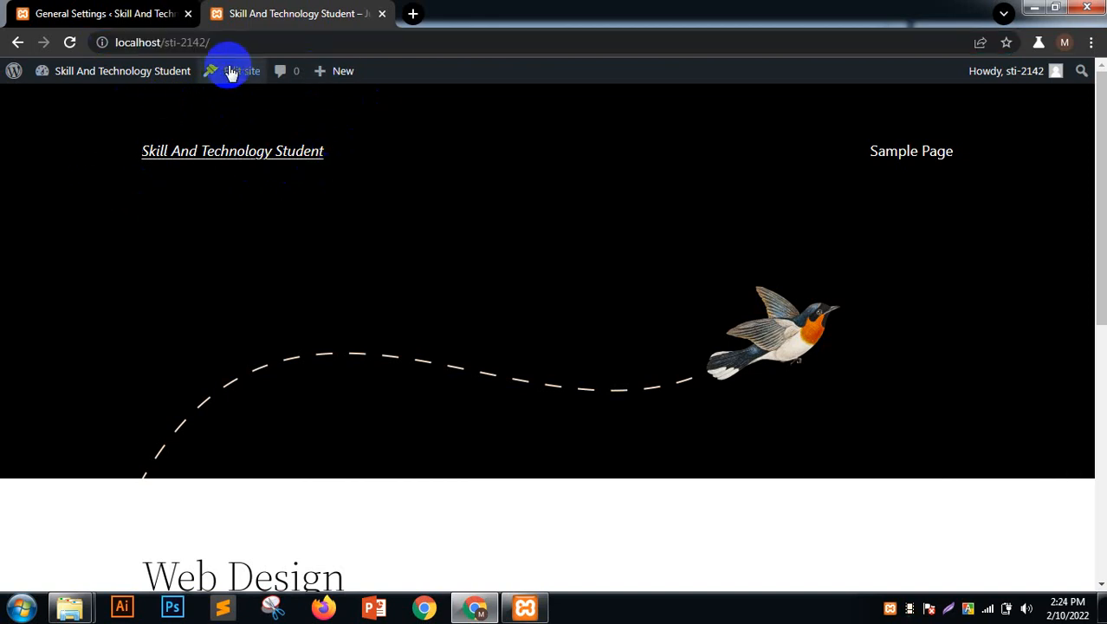
{"action": "left_click", "coordinate": [143, 8]}
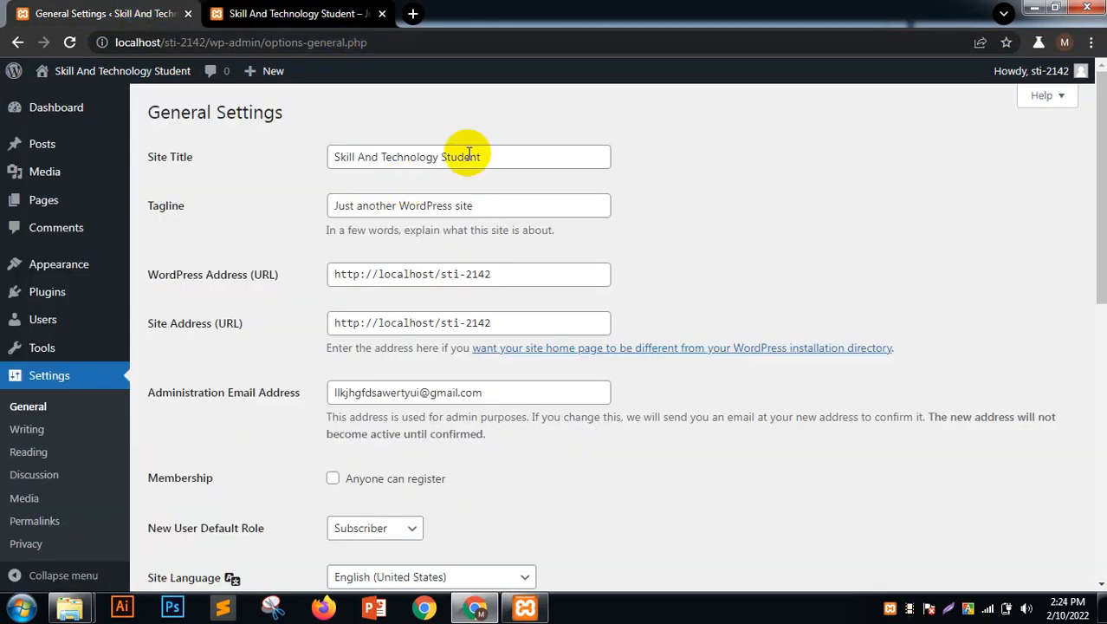
{"action": "left_click", "coordinate": [507, 157]}
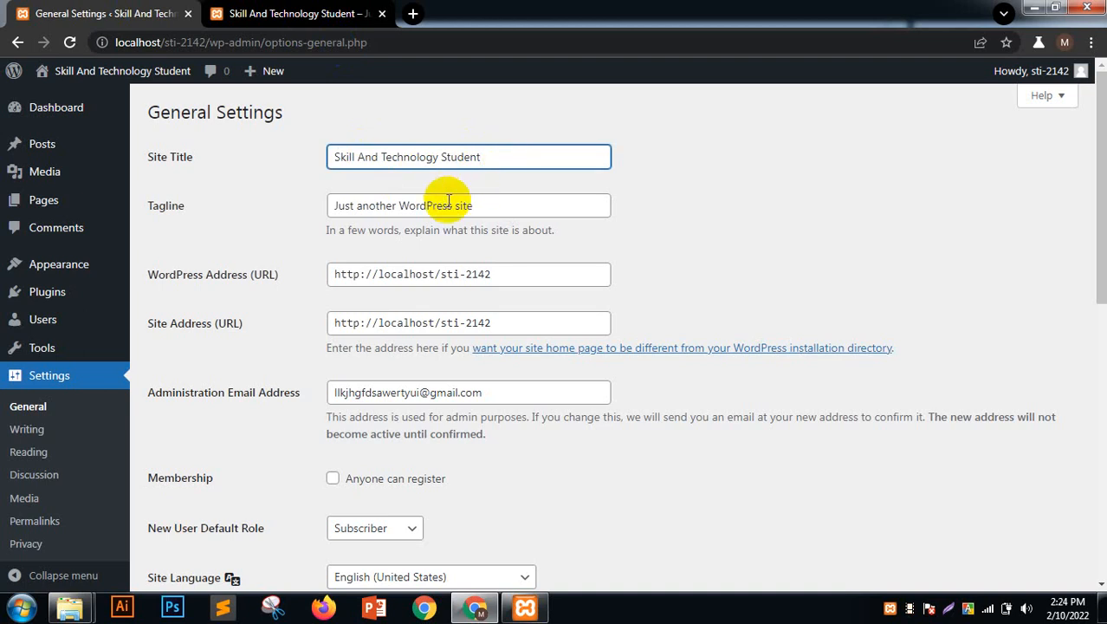
{"action": "left_click", "coordinate": [496, 205]}
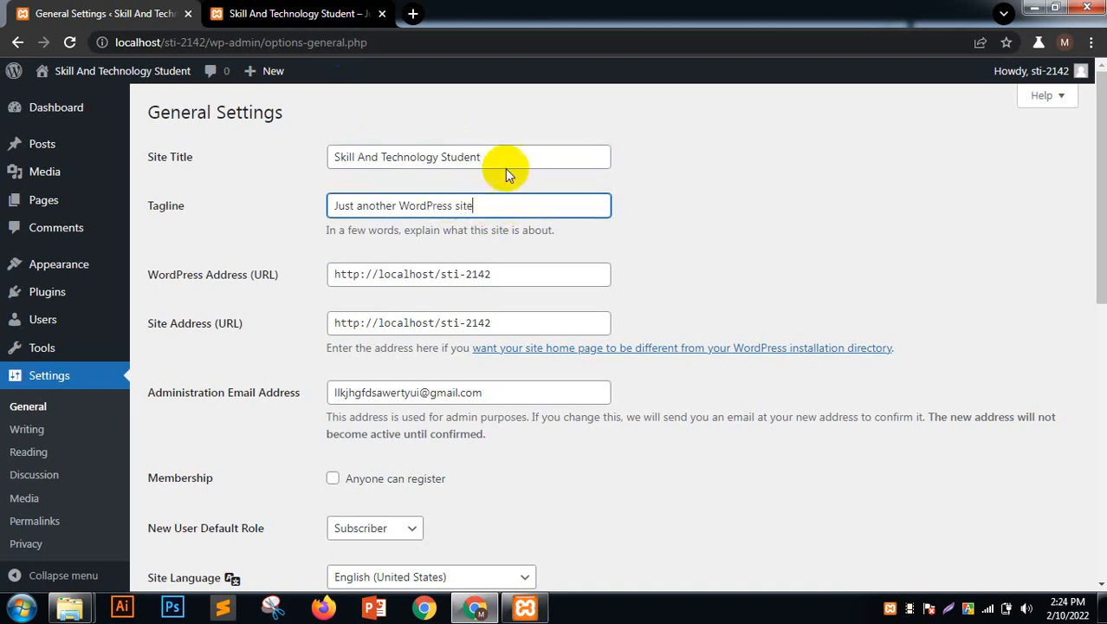
{"action": "left_click_drag", "start_coordinate": [501, 154], "coordinate": [326, 151]}
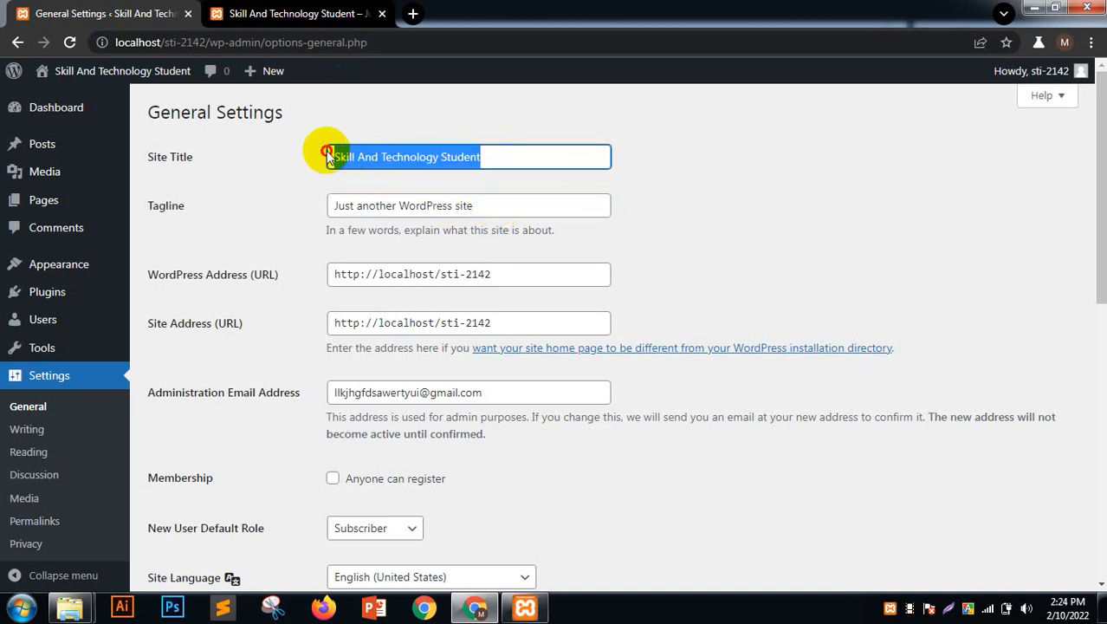
{"action": "type", "text": "P"}
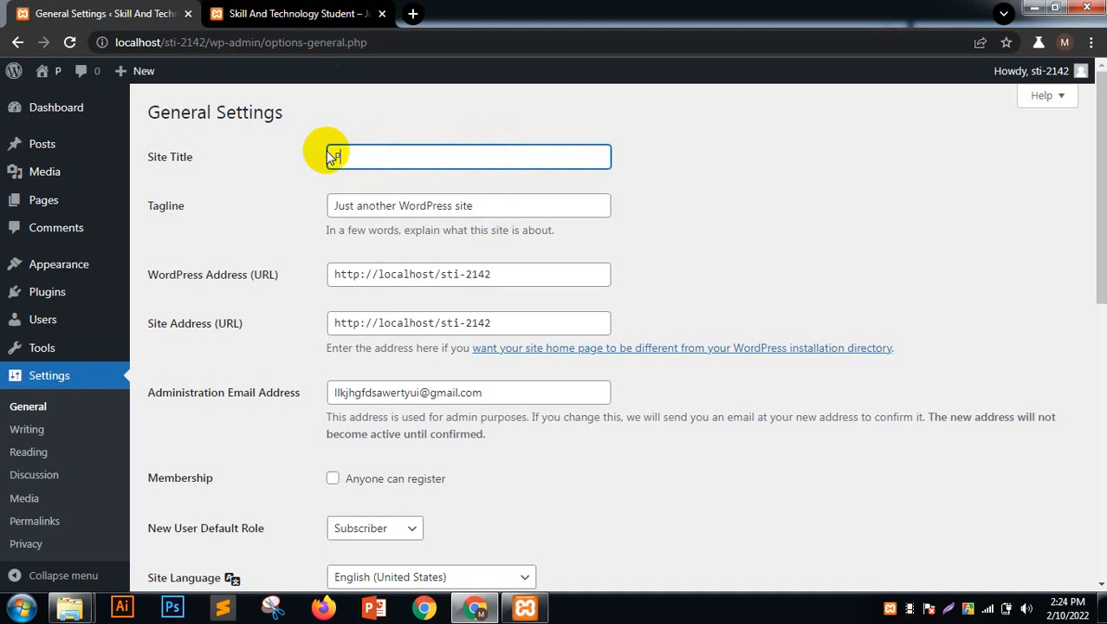
{"action": "type", "text": "olapa"}
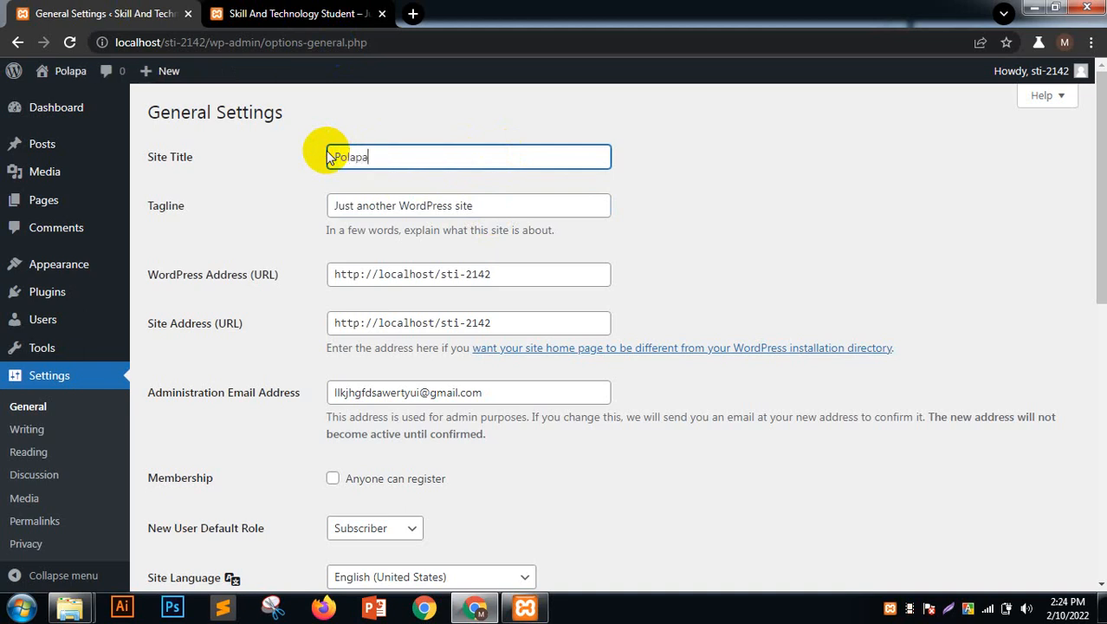
{"action": "type", "text": "in Pare Nah"}
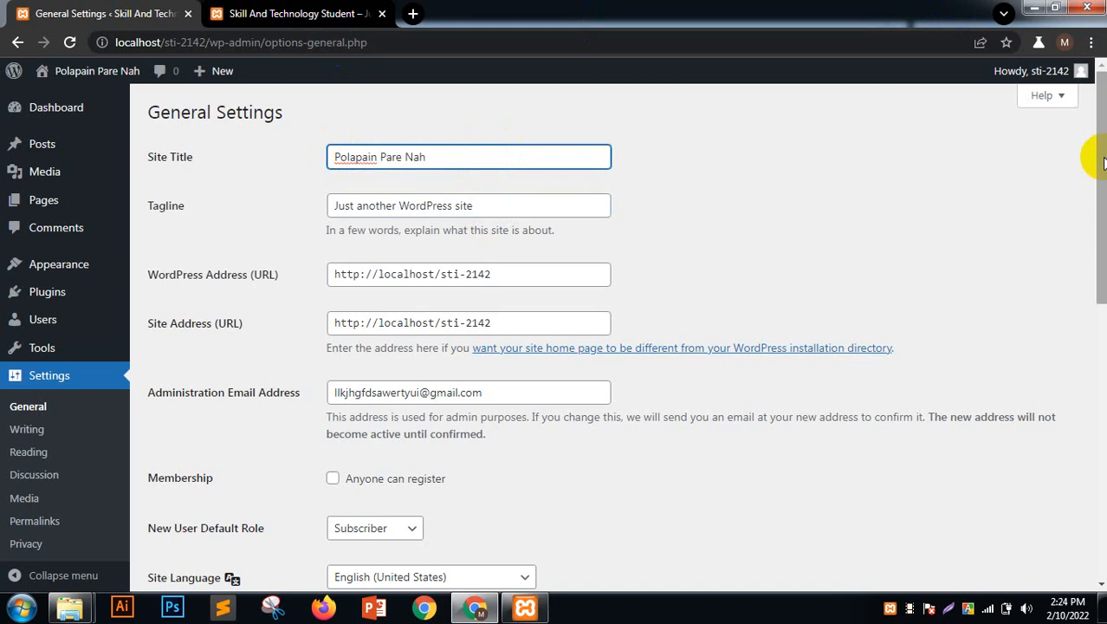
{"action": "left_click_drag", "start_coordinate": [1095, 173], "coordinate": [1098, 495]}
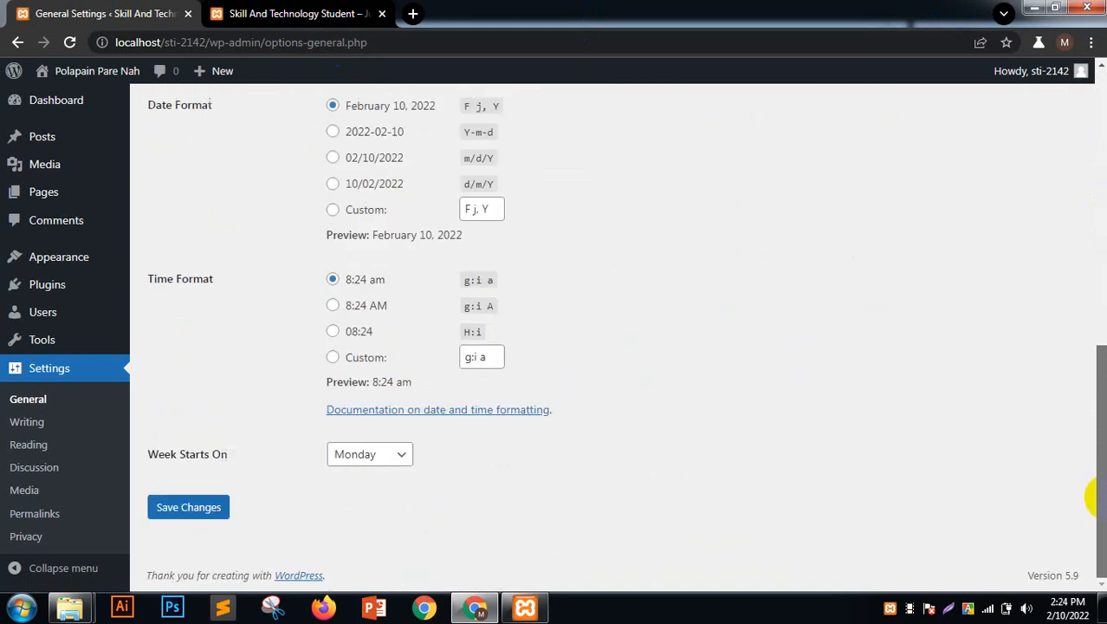
{"action": "left_click", "coordinate": [178, 515]}
Reload the front page to confirm the new title, then return to General Settings
{"action": "left_click", "coordinate": [298, 13]}
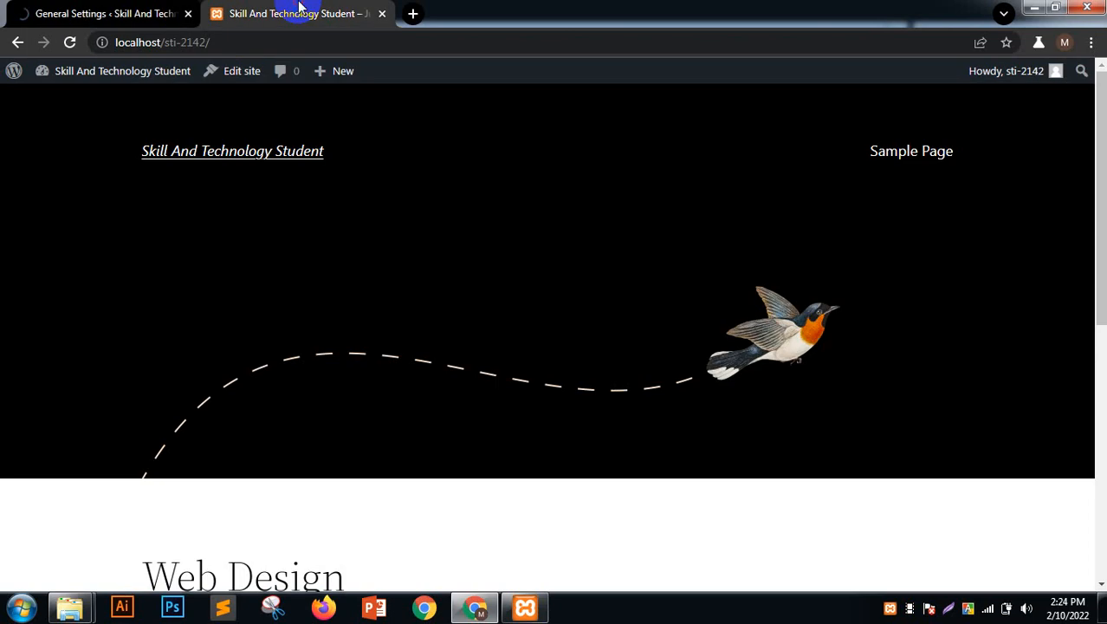
{"action": "left_click", "coordinate": [70, 42]}
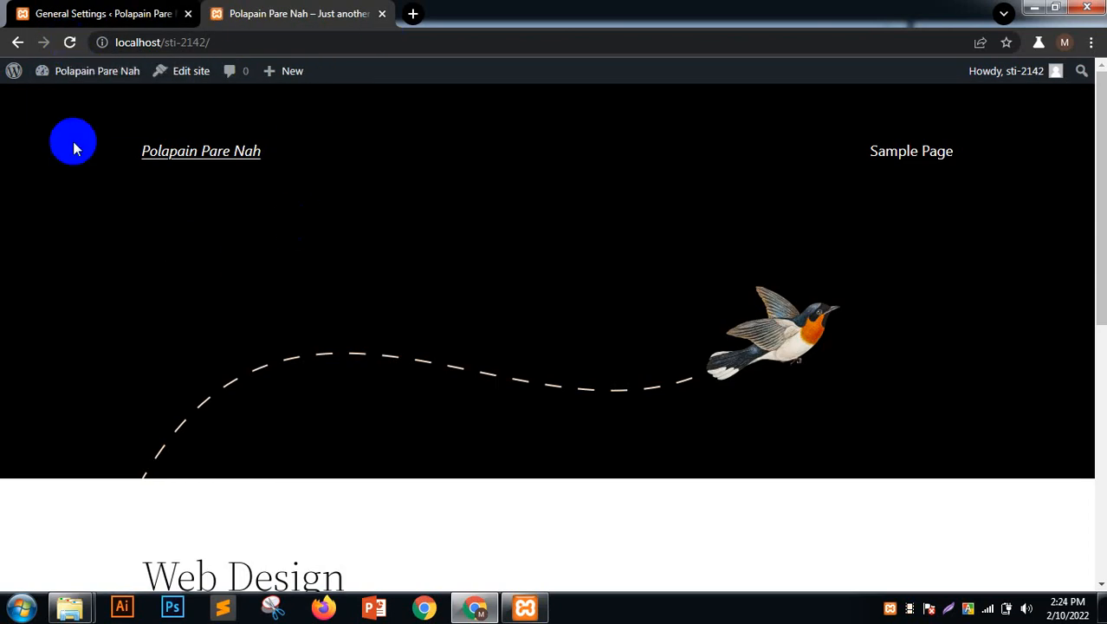
{"action": "left_click", "coordinate": [87, 13]}
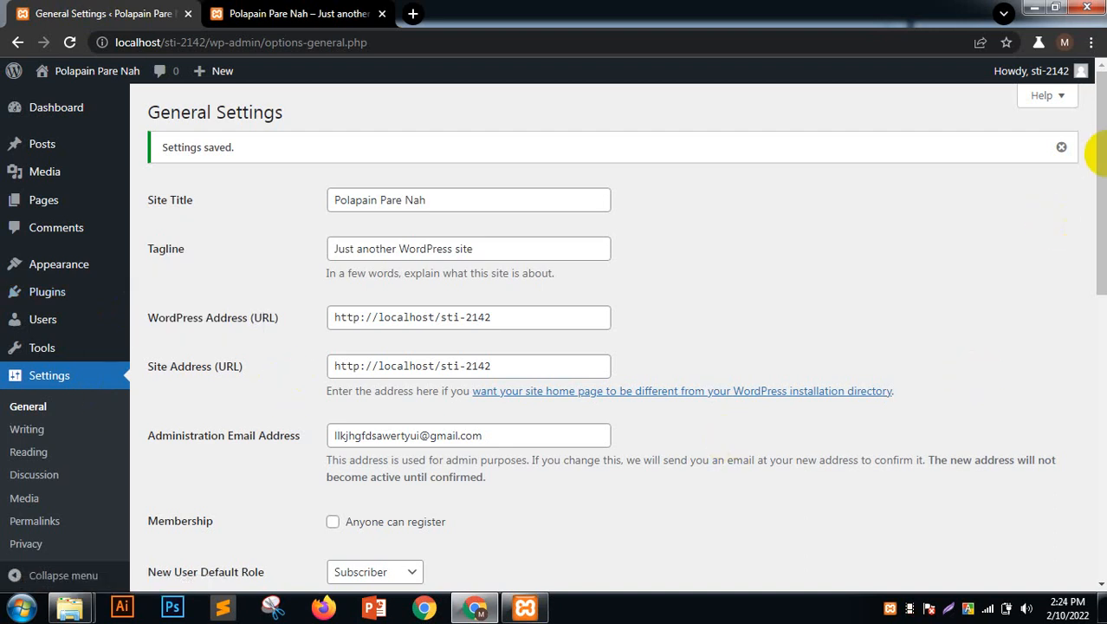
{"action": "left_click_drag", "start_coordinate": [1095, 152], "coordinate": [1095, 351]}
Review Writing Settings, leaving default category Uncategorized and default format Standard unchanged
{"action": "left_click", "coordinate": [32, 424]}
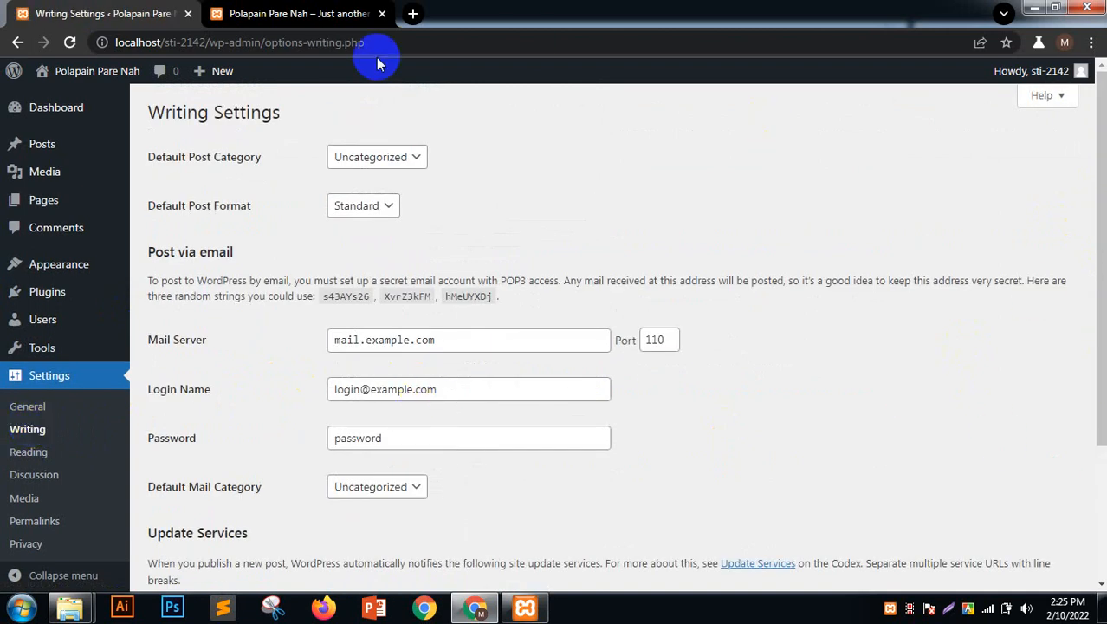
{"action": "left_click", "coordinate": [391, 164]}
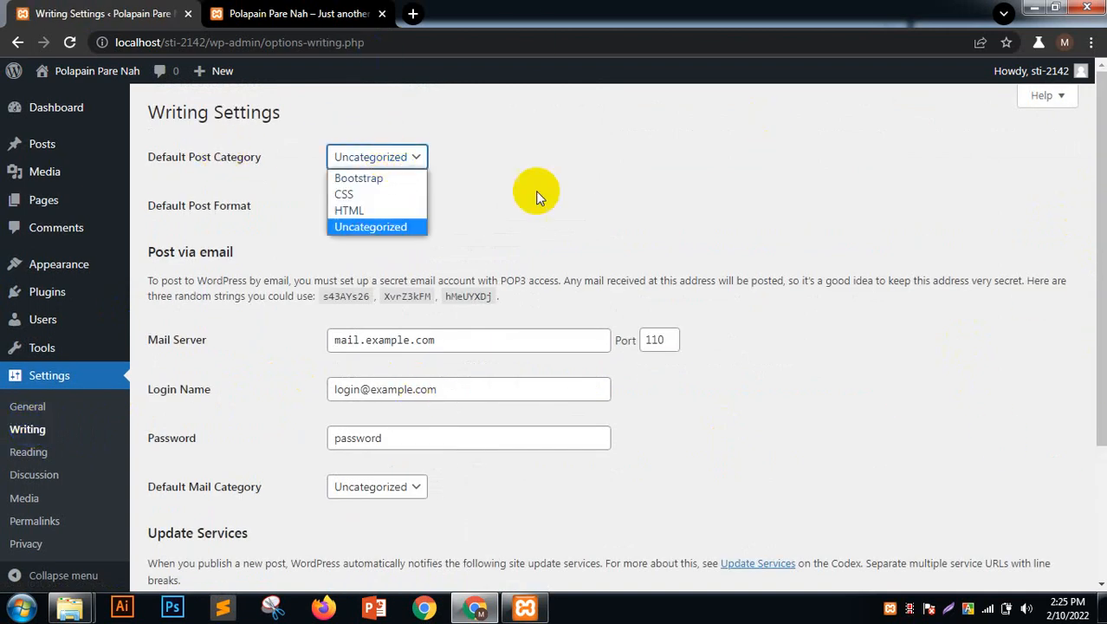
{"action": "left_click", "coordinate": [535, 192]}
{"action": "left_click_drag", "start_coordinate": [346, 205], "coordinate": [414, 196]}
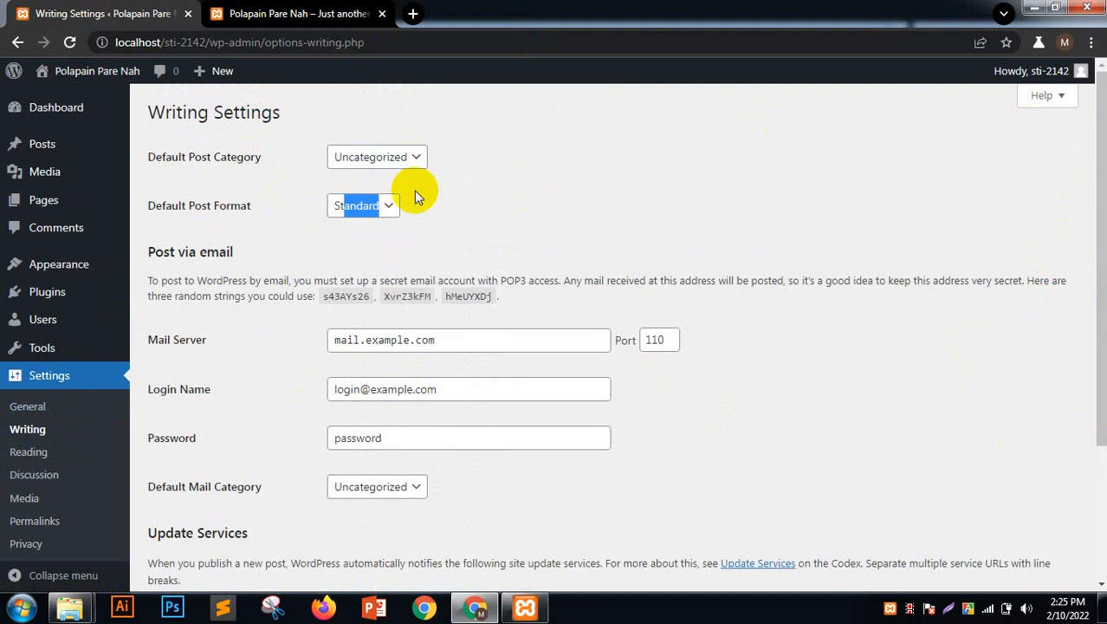
{"action": "left_click", "coordinate": [472, 201]}
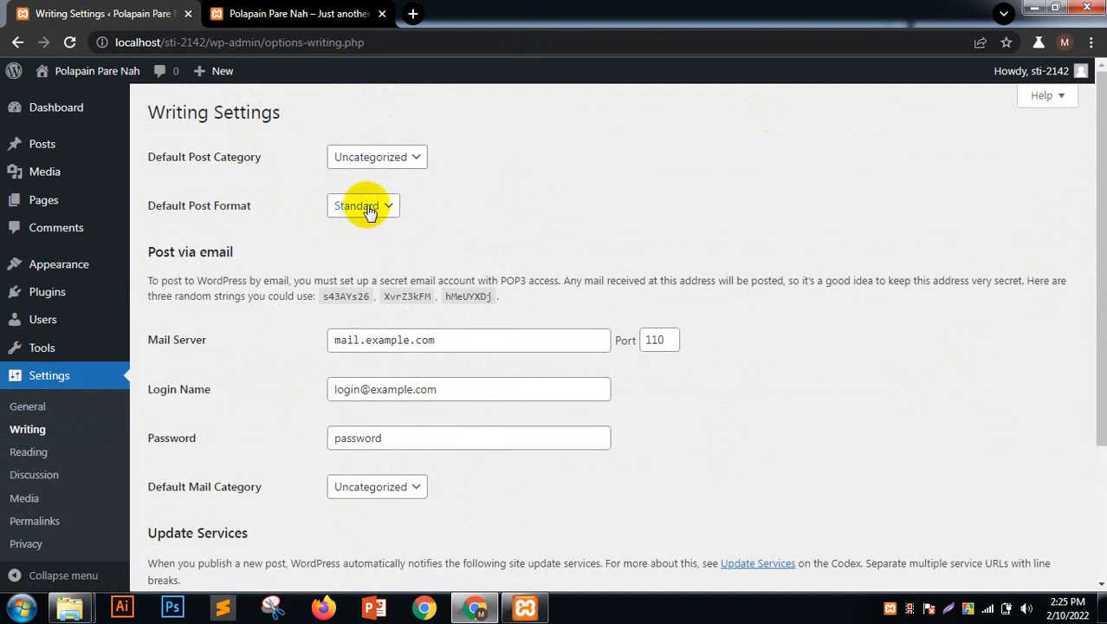
{"action": "left_click", "coordinate": [365, 207]}
{"action": "left_click", "coordinate": [443, 208]}
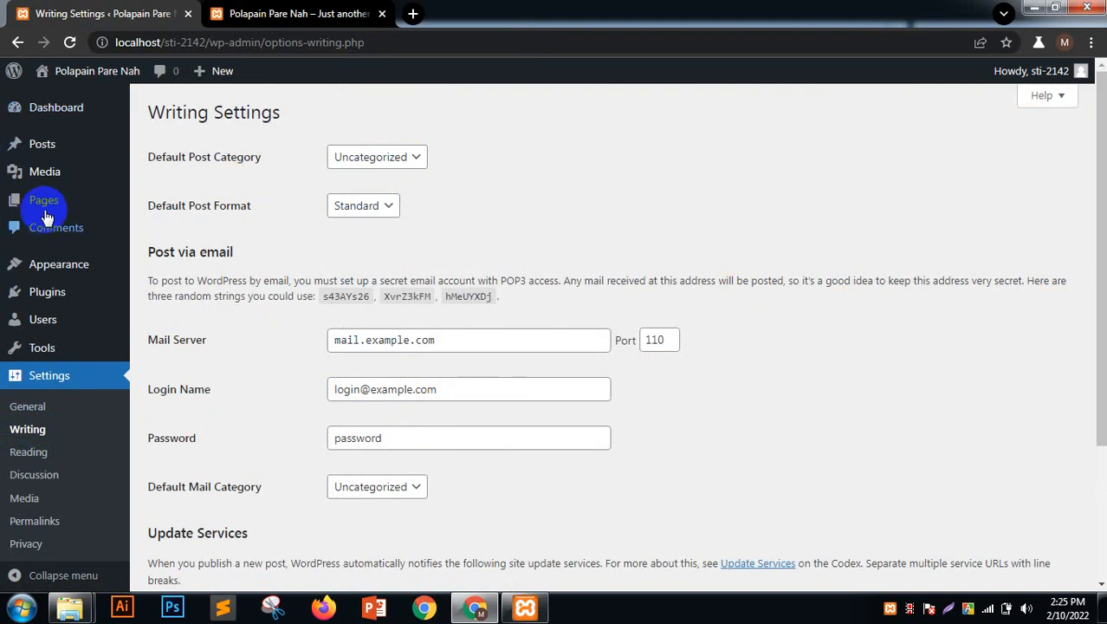
{"action": "mouse_move", "coordinate": [47, 211]}
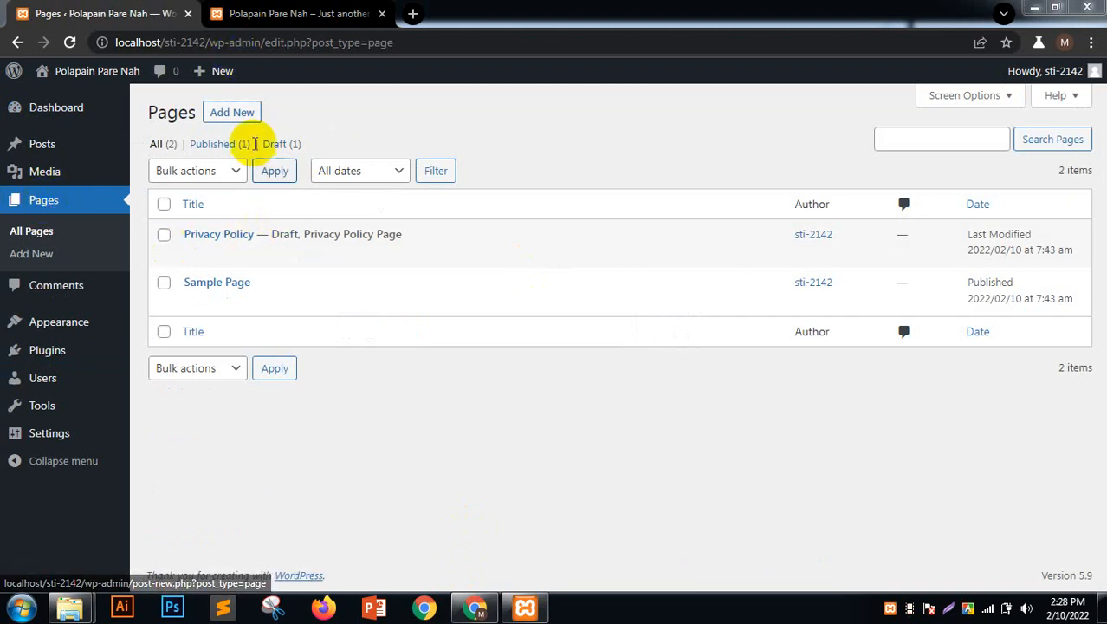
Create a new page titled Home and publish it
{"action": "middle_click", "coordinate": [247, 121]}
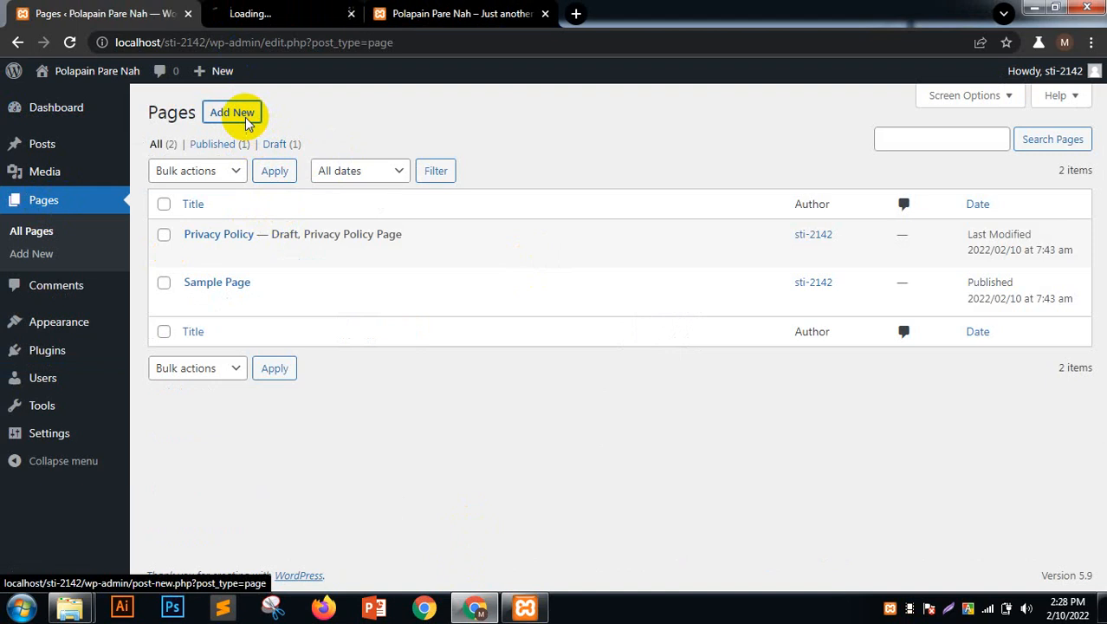
{"action": "left_click", "coordinate": [260, 13]}
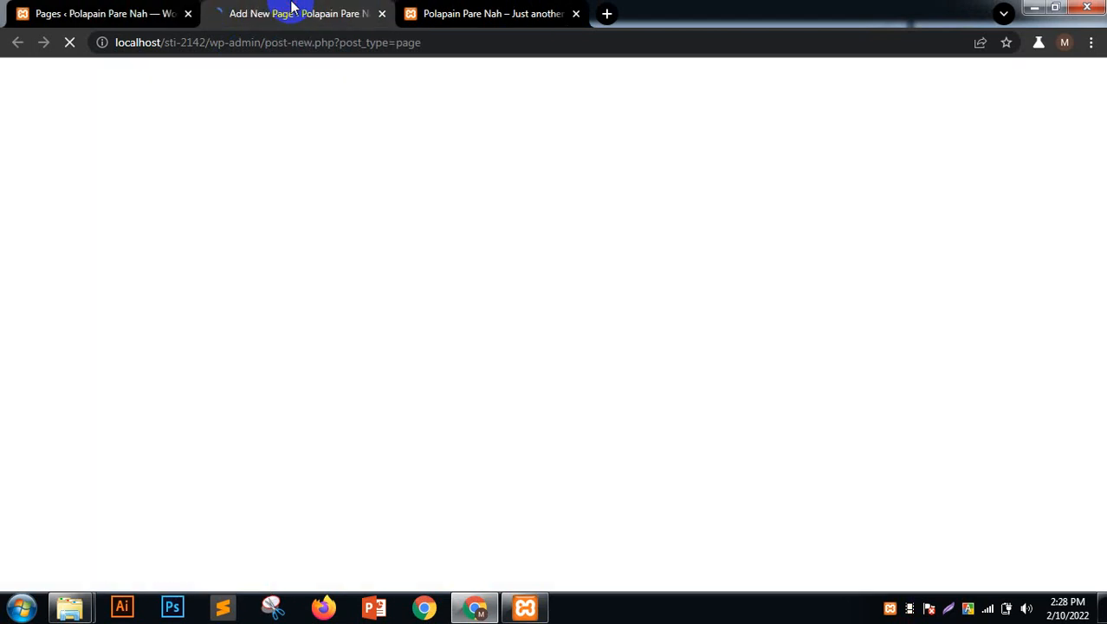
{"action": "left_click", "coordinate": [520, 8]}
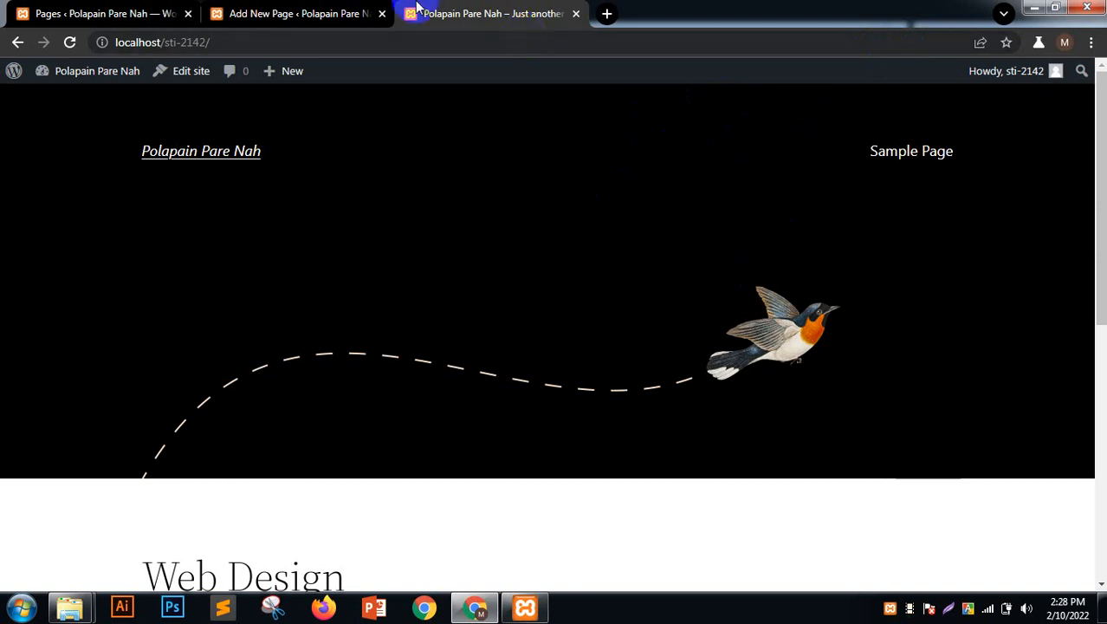
{"action": "left_click", "coordinate": [286, 13]}
{"action": "left_click", "coordinate": [302, 191]}
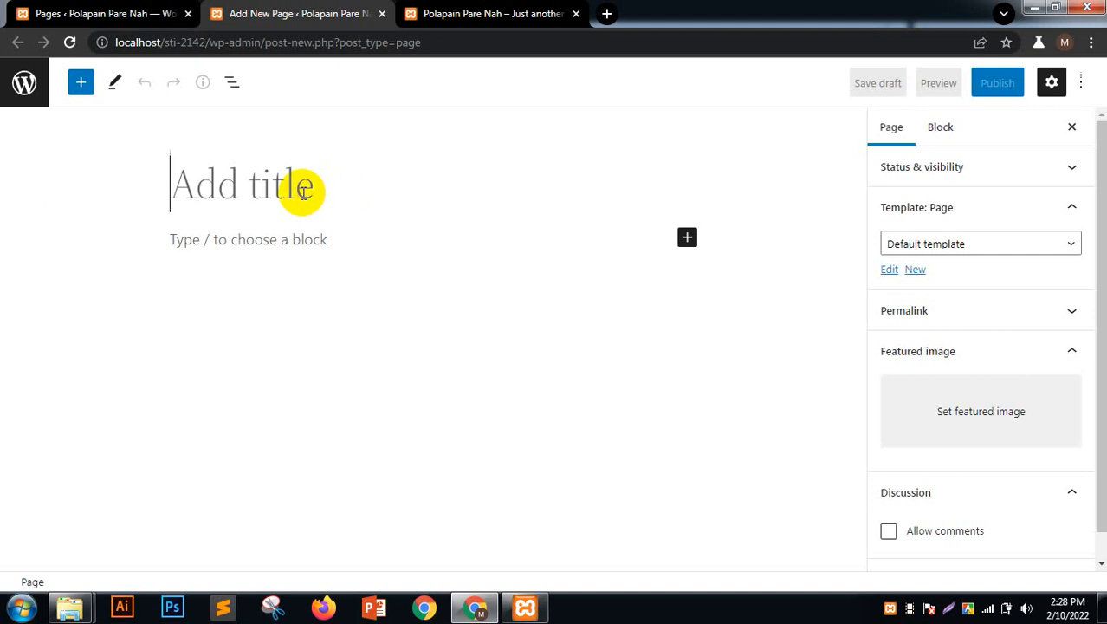
{"action": "type", "text": "Home"}
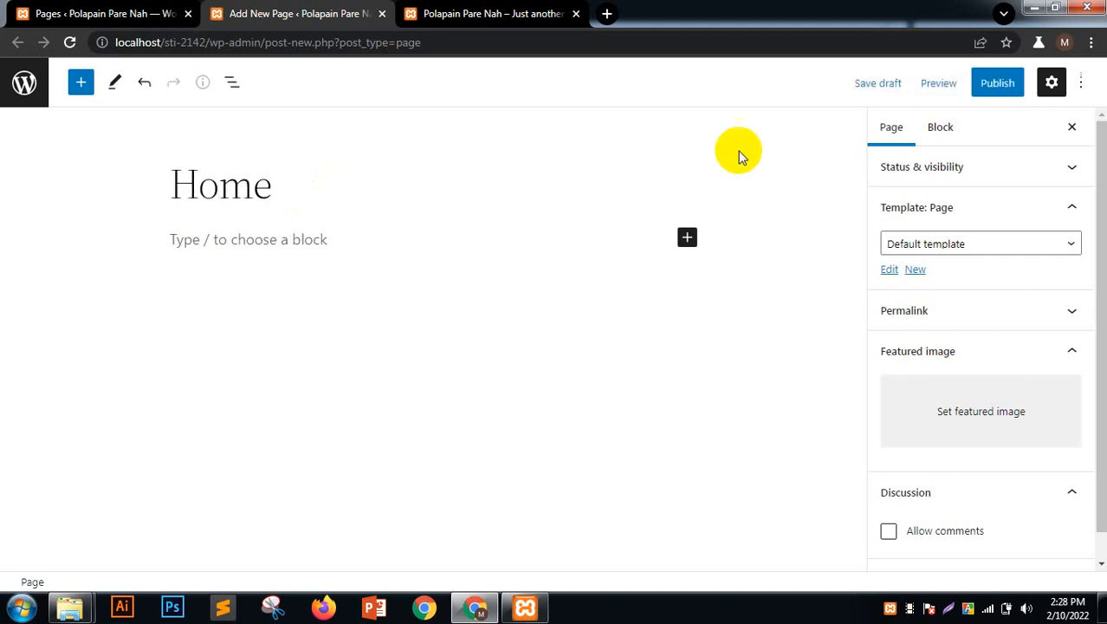
{"action": "left_click", "coordinate": [1007, 91]}
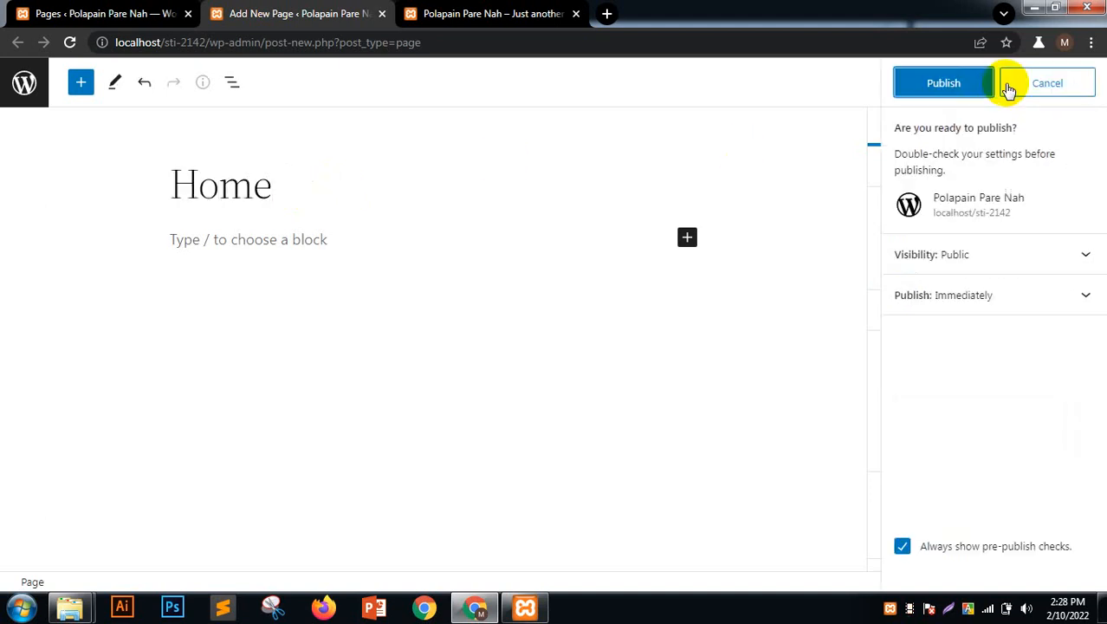
{"action": "left_click", "coordinate": [976, 87]}
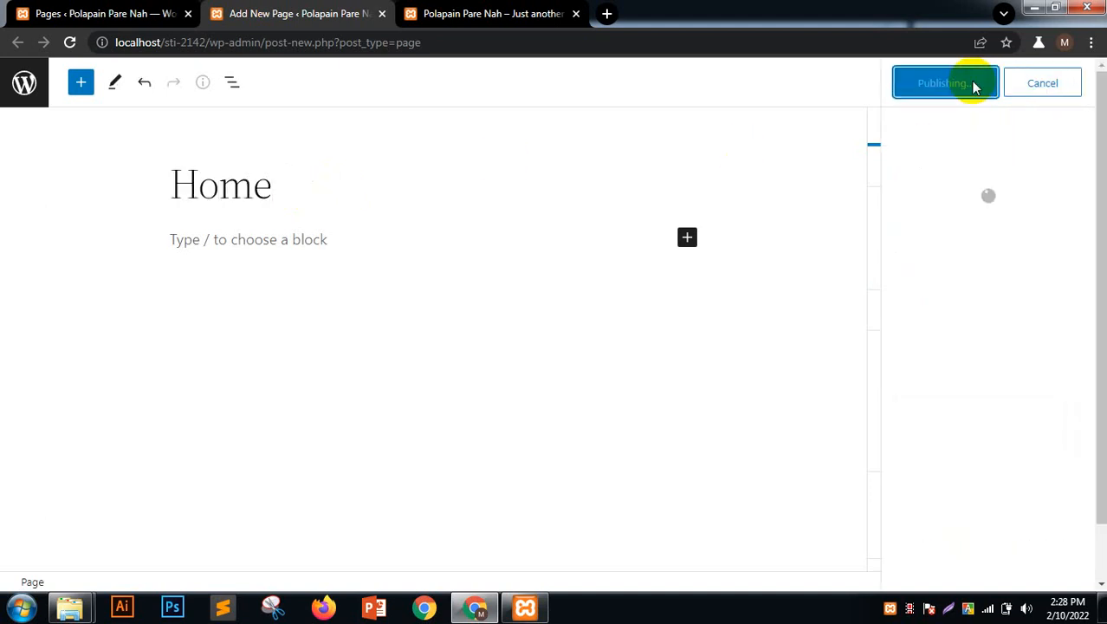
Create a new page titled About and publish it
{"action": "left_click", "coordinate": [160, 12]}
{"action": "left_click", "coordinate": [238, 110], "text": "ctrl"}
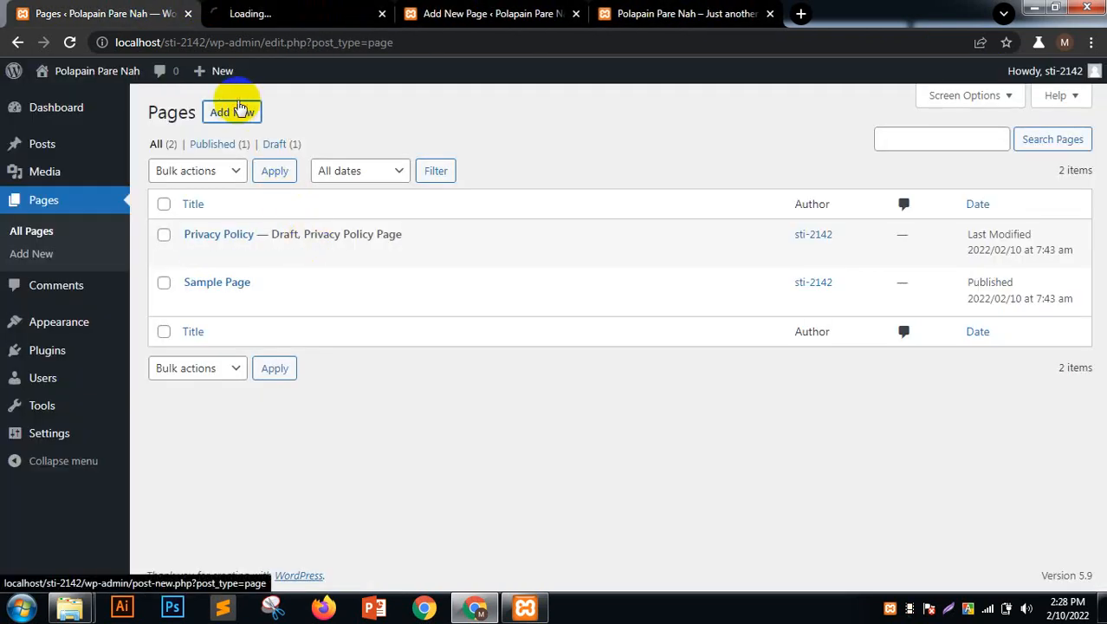
{"action": "left_click", "coordinate": [281, 11]}
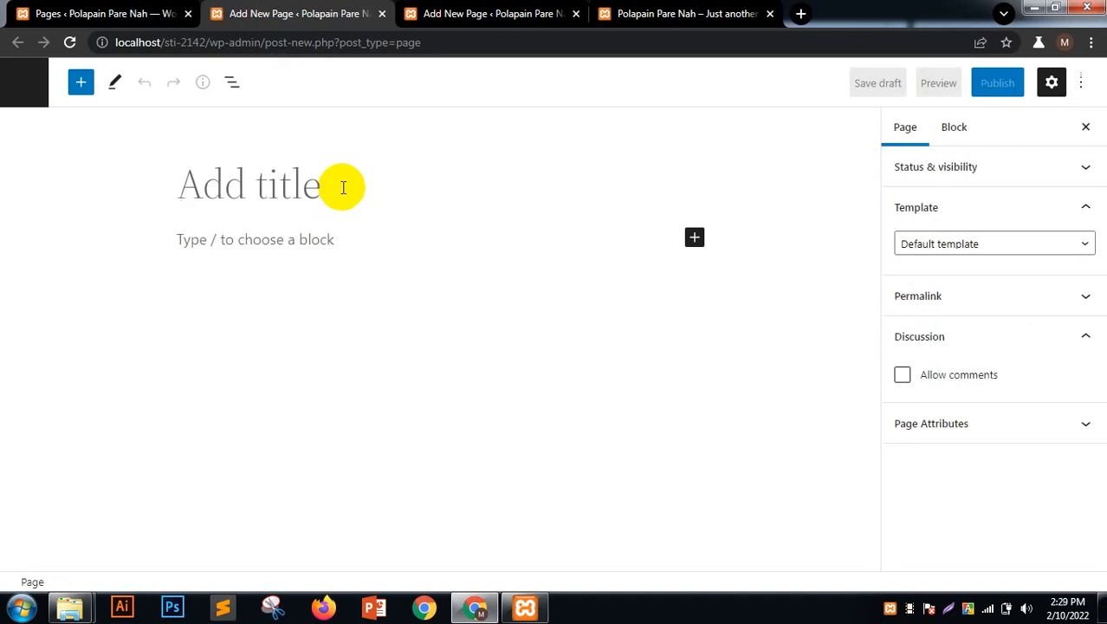
{"action": "type", "text": "About"}
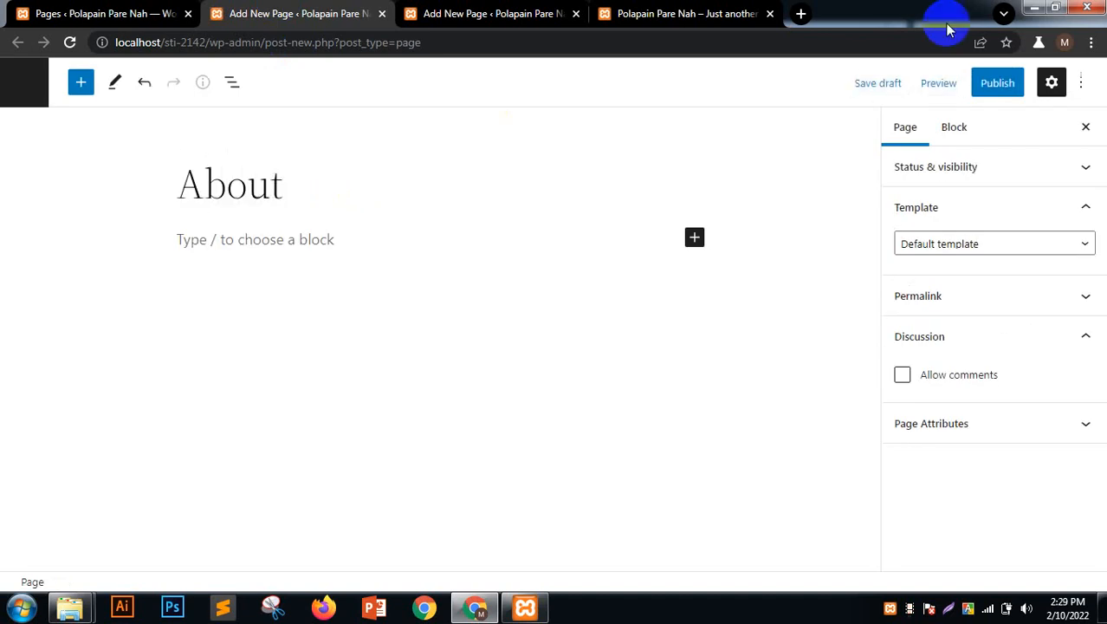
{"action": "left_click", "coordinate": [996, 83]}
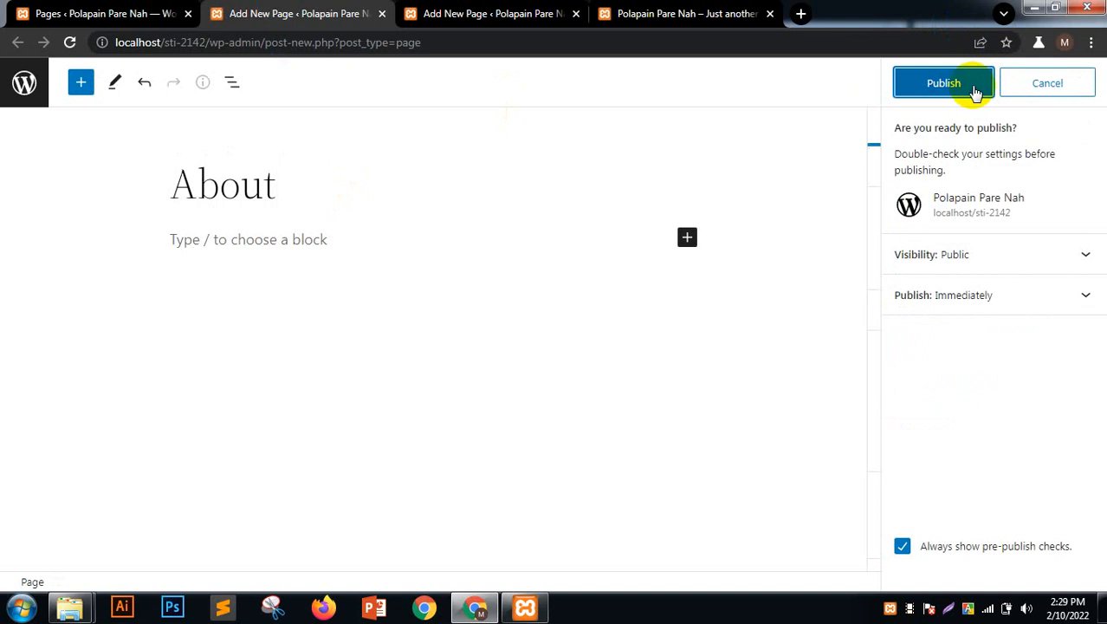
{"action": "left_click", "coordinate": [966, 83]}
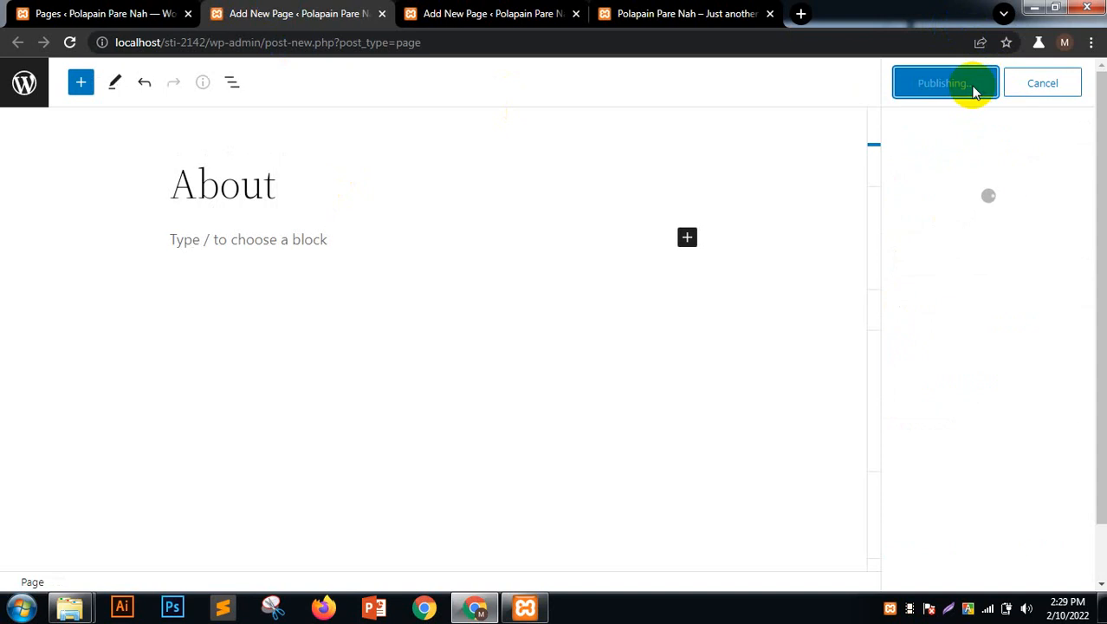
Open two more blank pages in background tabs and close the Home and About editors
{"action": "left_click", "coordinate": [78, 10]}
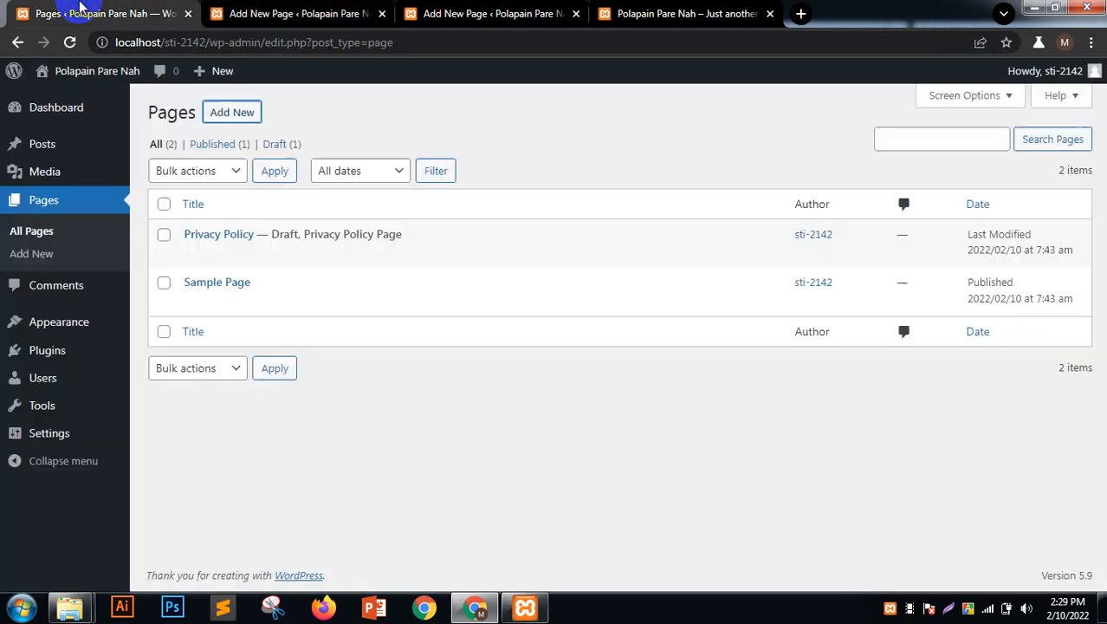
{"action": "left_click", "coordinate": [232, 112], "text": "ctrl"}
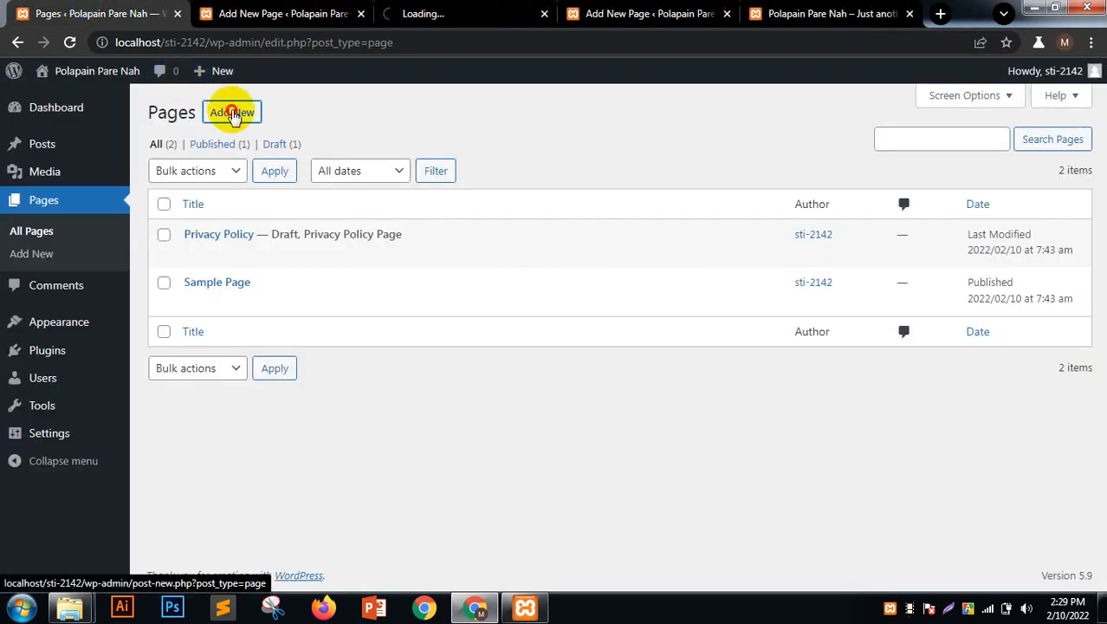
{"action": "left_click", "coordinate": [232, 113], "text": "ctrl"}
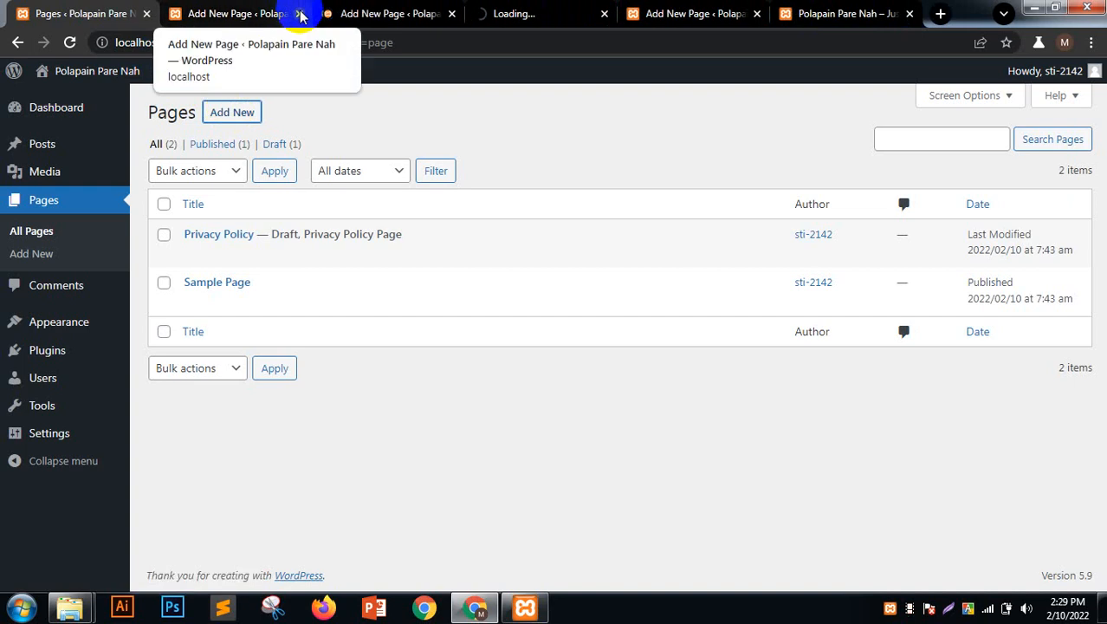
{"action": "left_click", "coordinate": [247, 11]}
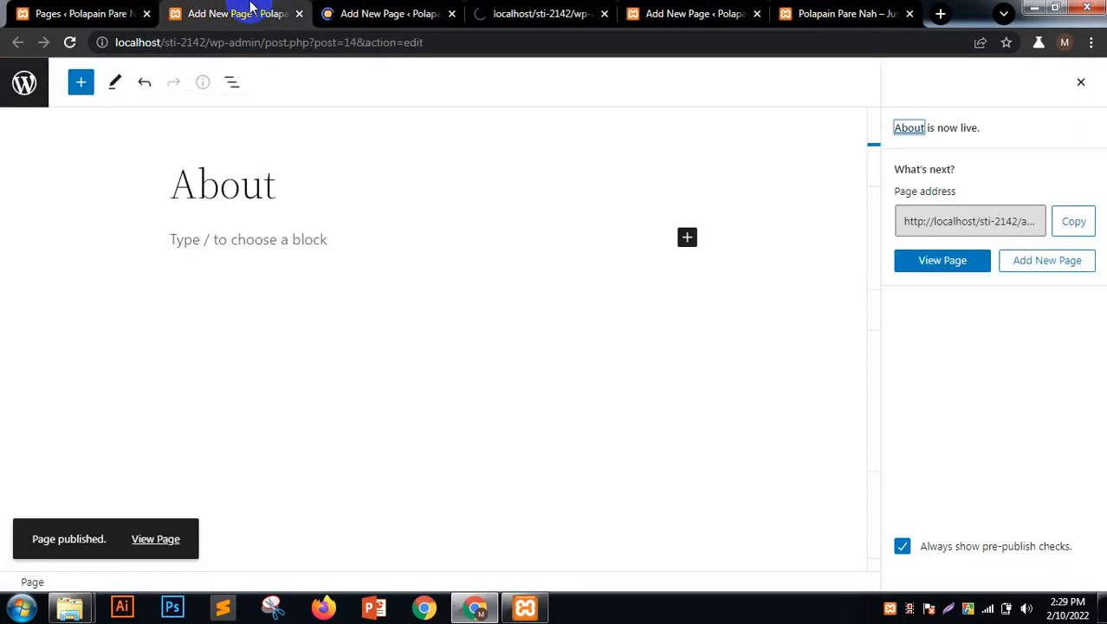
{"action": "left_click", "coordinate": [298, 14]}
{"action": "left_click", "coordinate": [574, 10]}
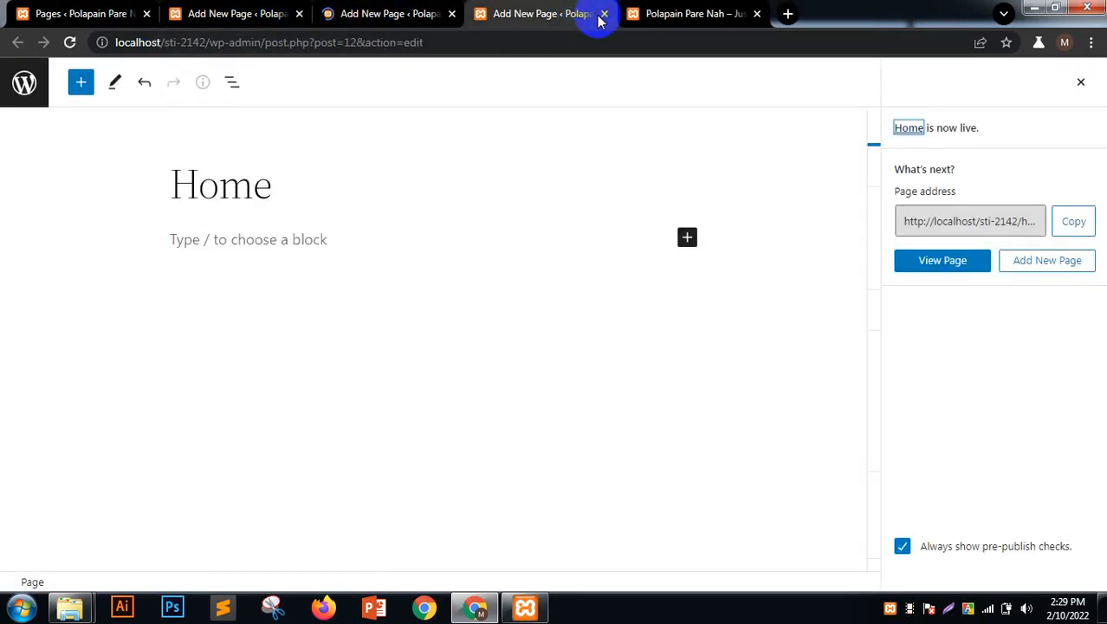
{"action": "left_click", "coordinate": [604, 14]}
{"action": "left_click", "coordinate": [288, 13]}
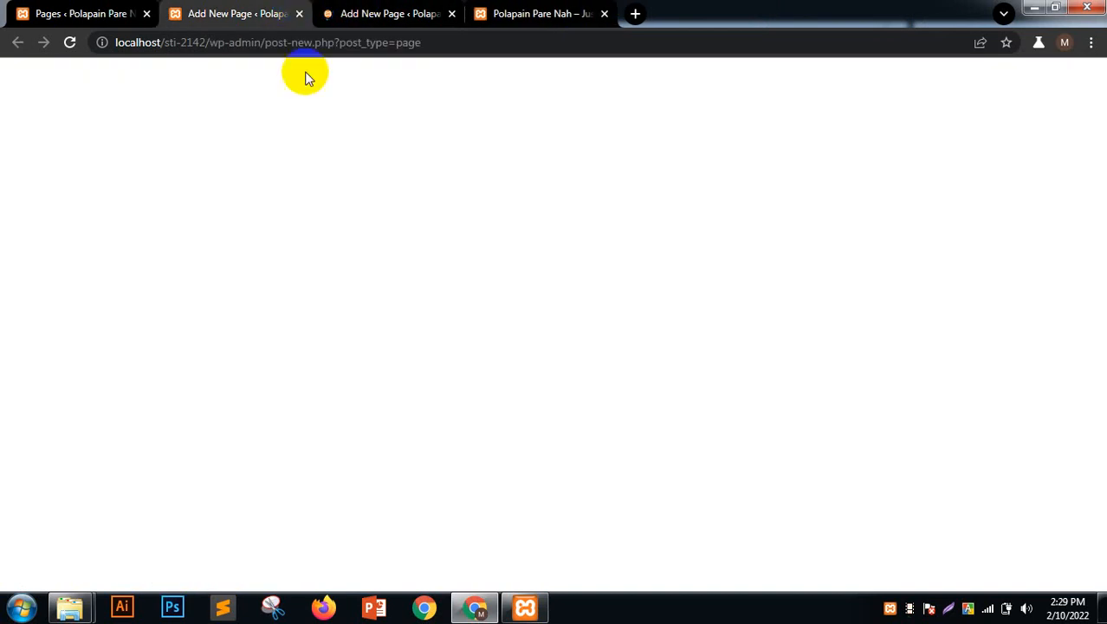
Title a new page Service, publish it, and close its editor
{"action": "left_click", "coordinate": [276, 180]}
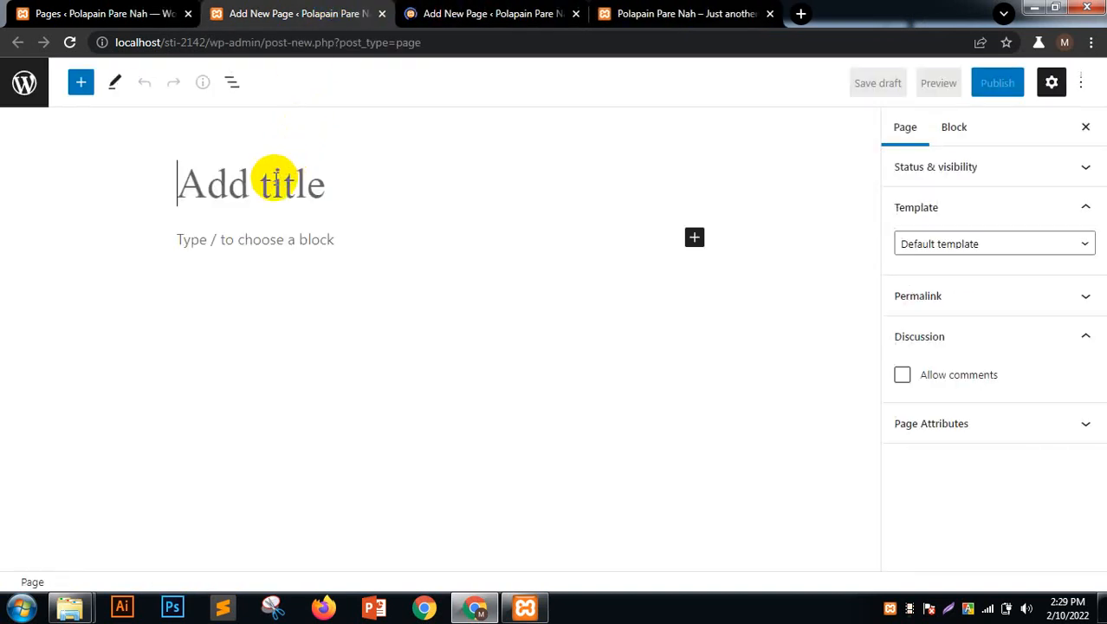
{"action": "type", "text": "er"}
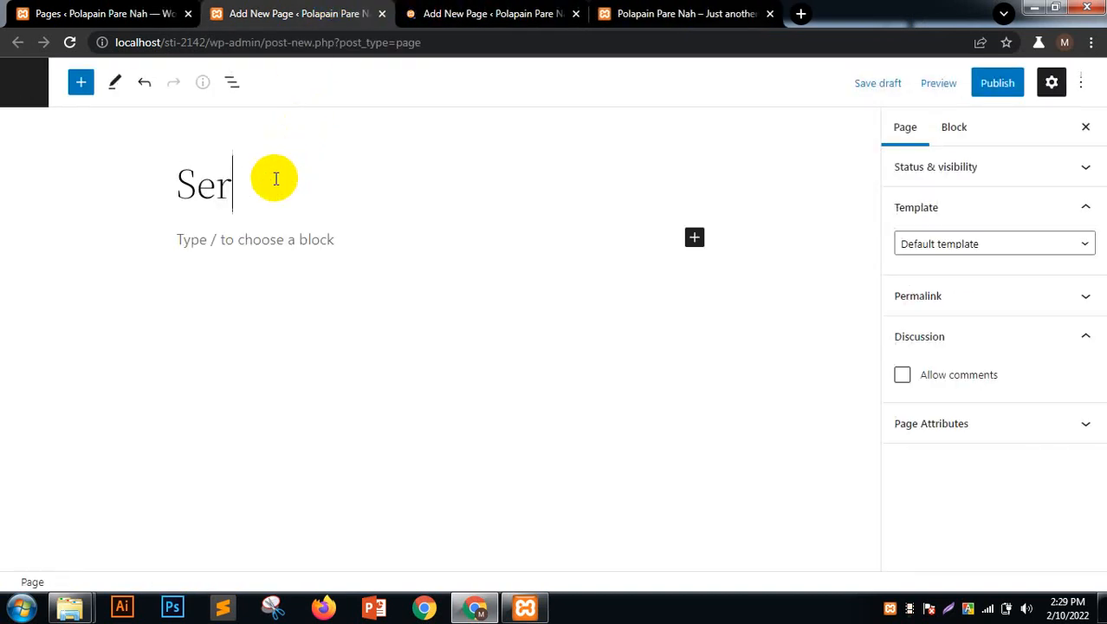
{"action": "type", "text": "vice"}
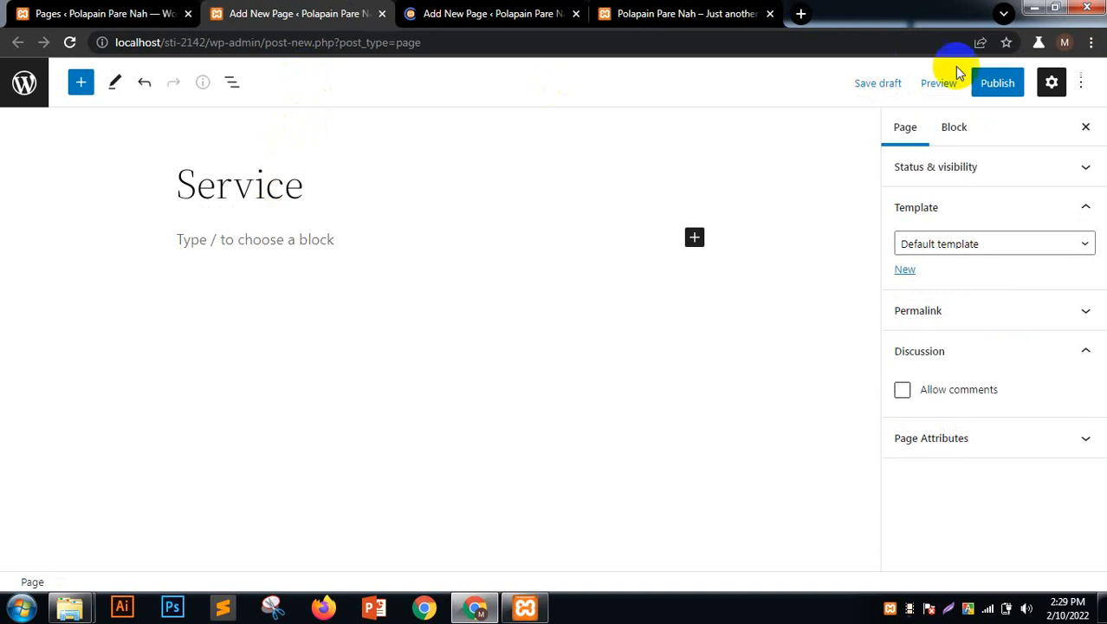
{"action": "left_click", "coordinate": [994, 87]}
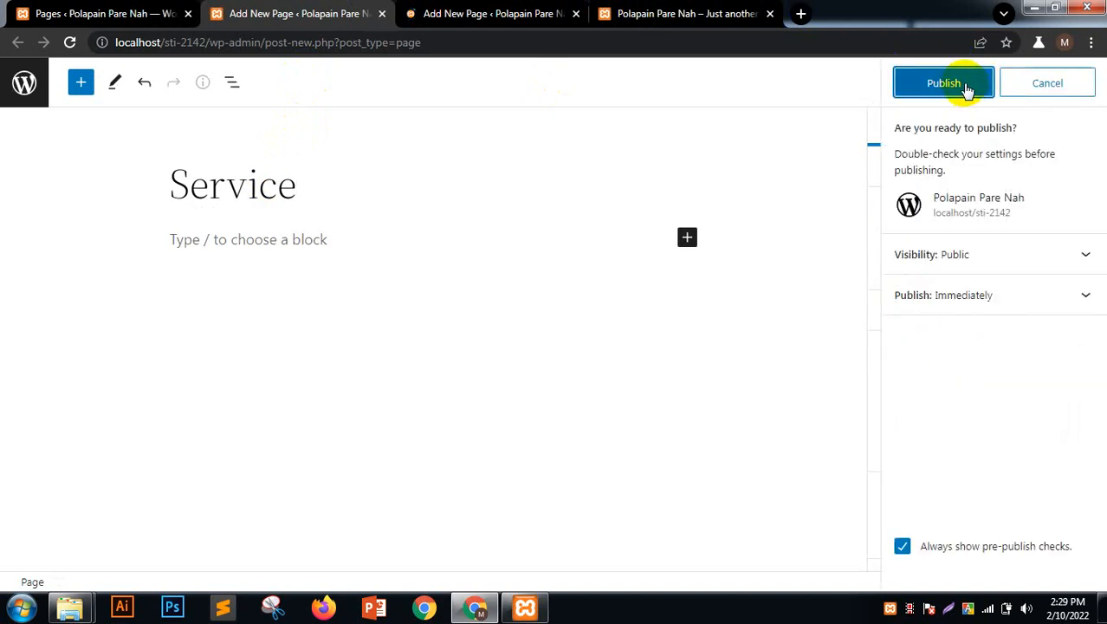
{"action": "left_click", "coordinate": [968, 87]}
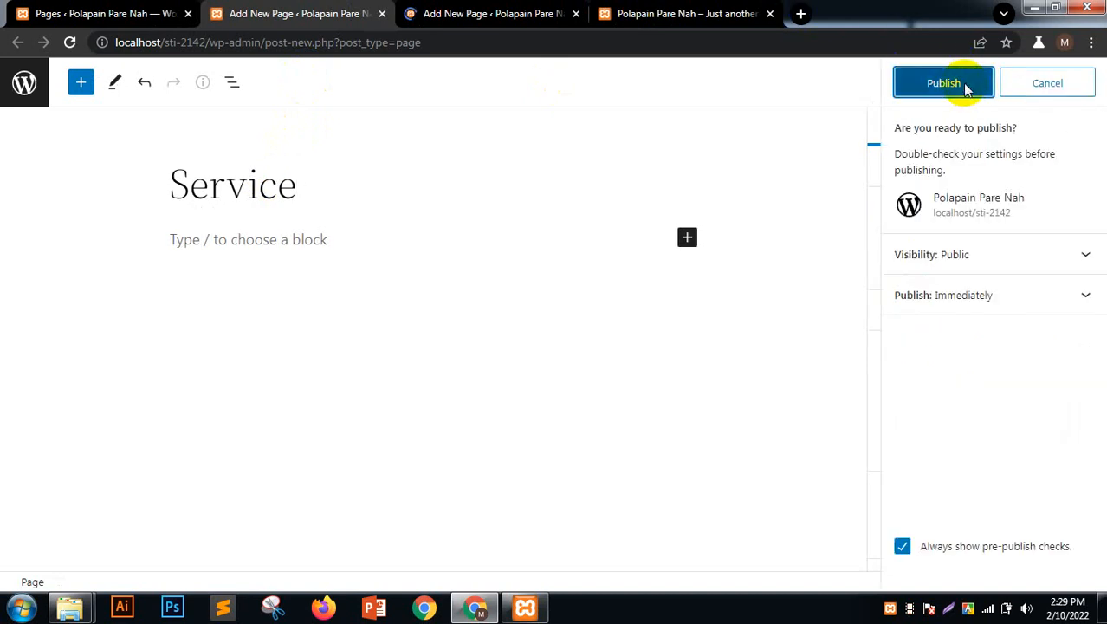
{"action": "left_click", "coordinate": [382, 13]}
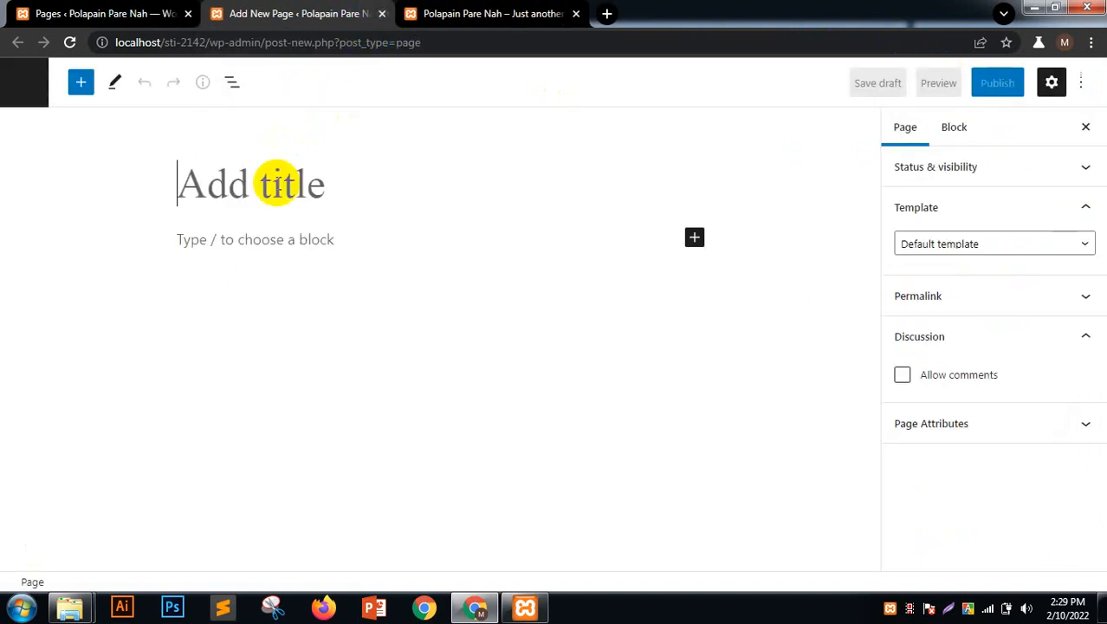
Title the next page Contact, publish it, and refresh the Pages list
{"action": "type", "text": "Contact"}
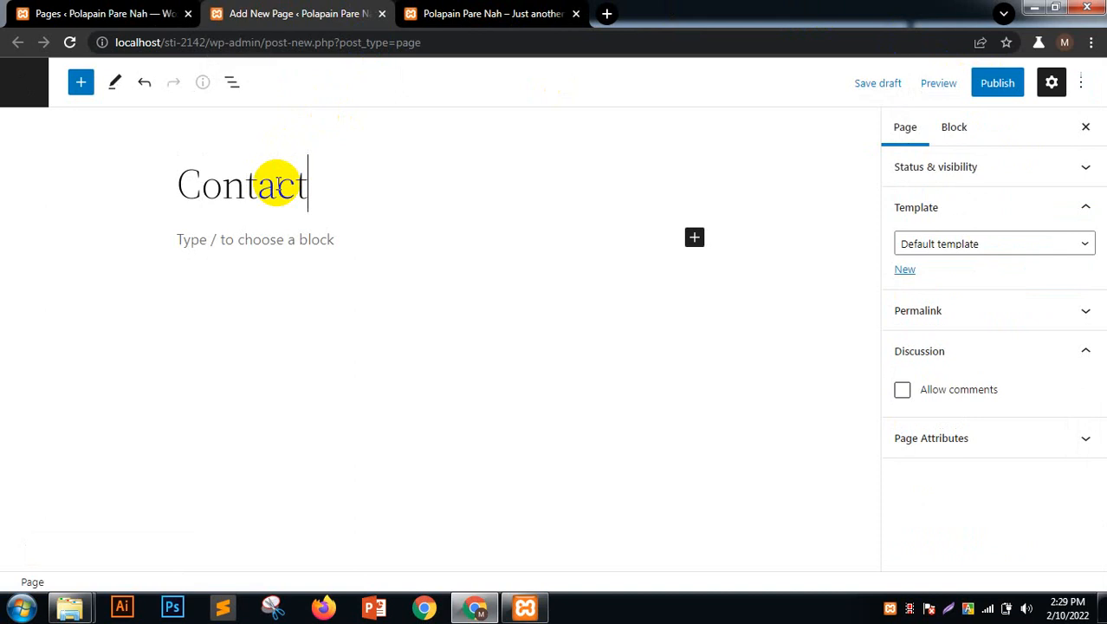
{"action": "left_click", "coordinate": [999, 86]}
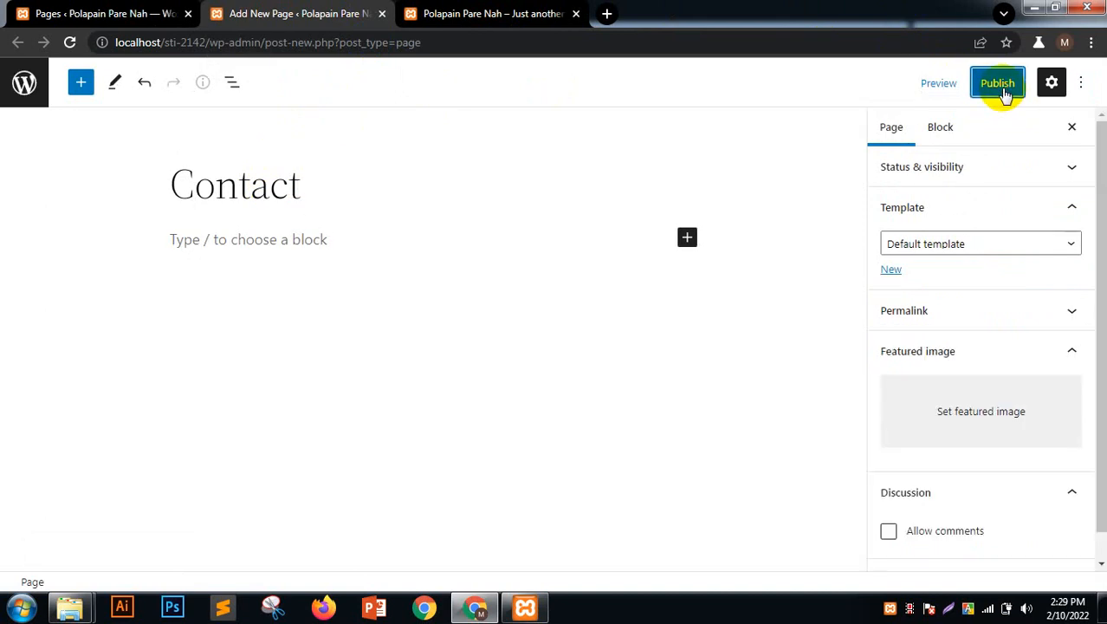
{"action": "left_click", "coordinate": [960, 92]}
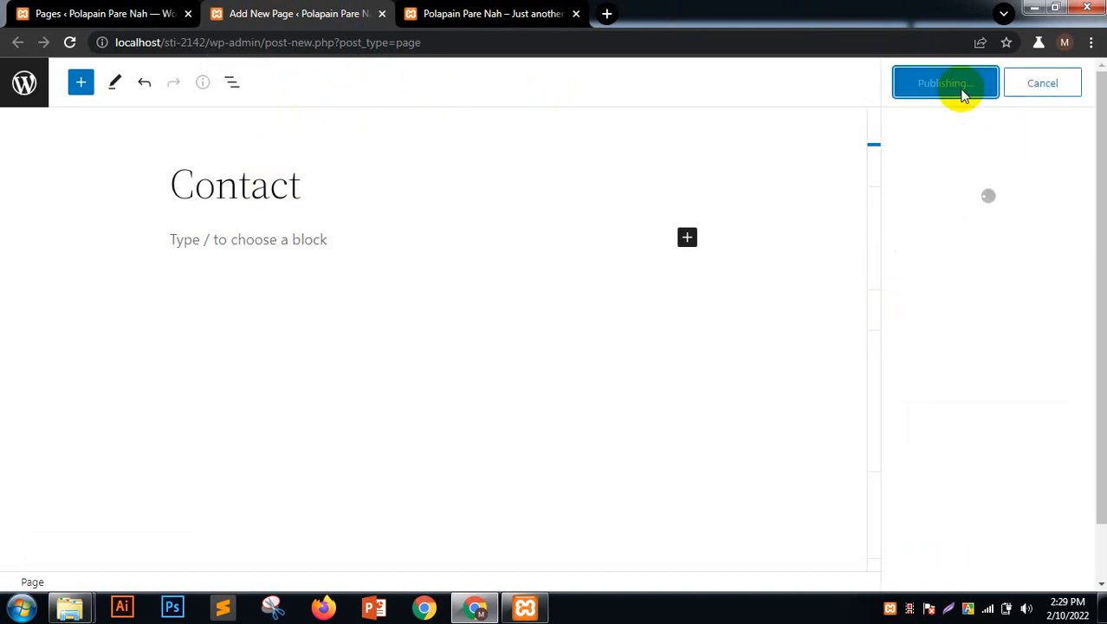
{"action": "left_click", "coordinate": [382, 14]}
{"action": "left_click", "coordinate": [113, 14]}
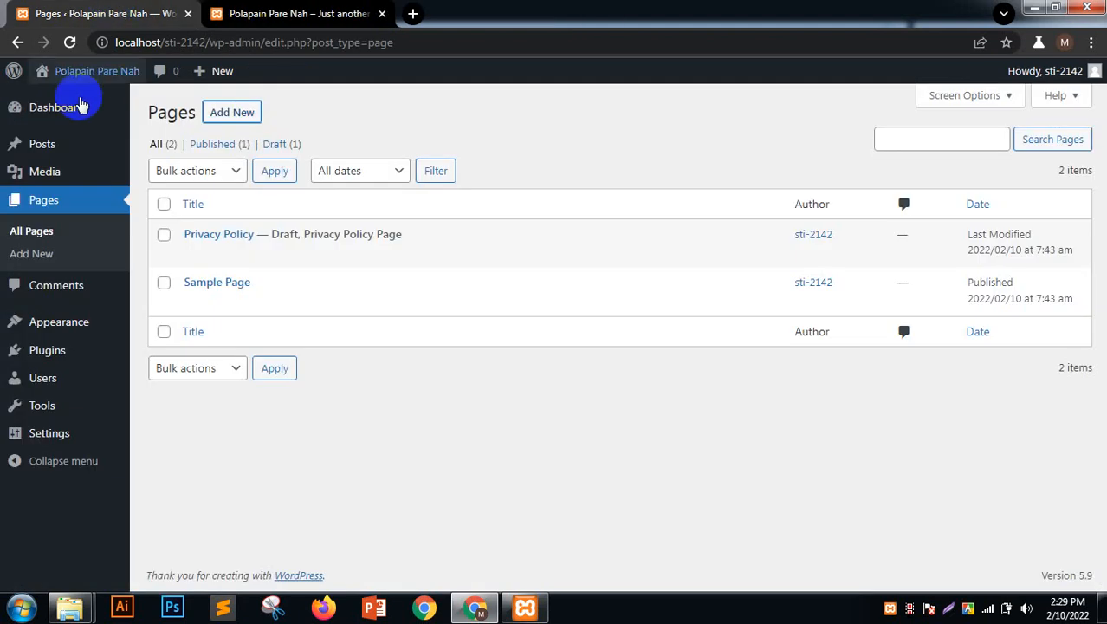
{"action": "left_click", "coordinate": [69, 43]}
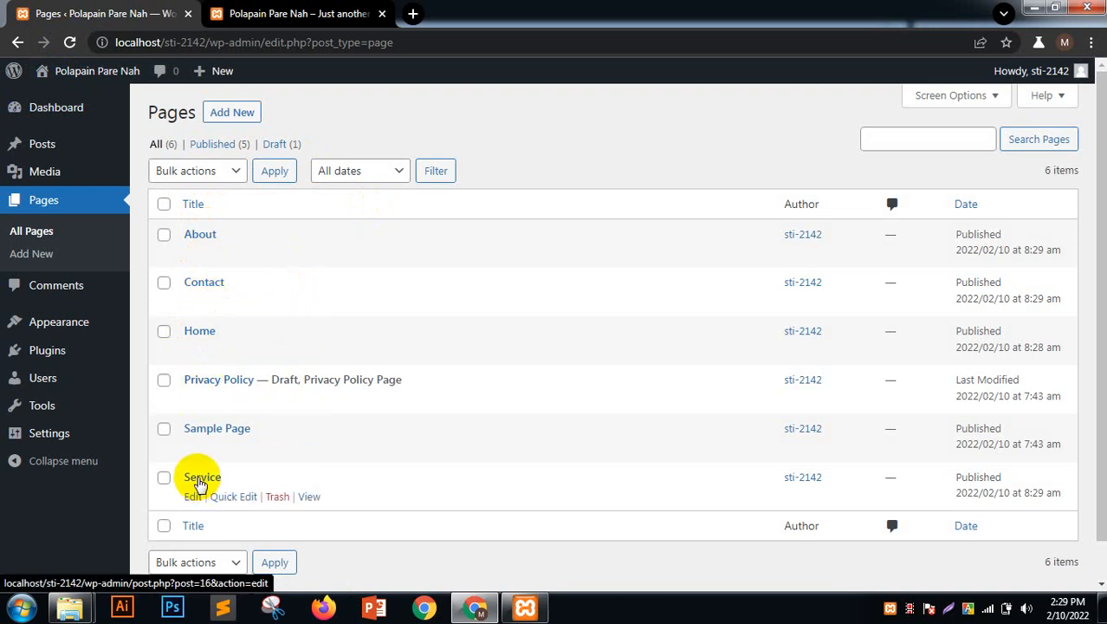
In Writing Settings, pick HTML as default post category, keep Standard format, and save
{"action": "mouse_move", "coordinate": [59, 326]}
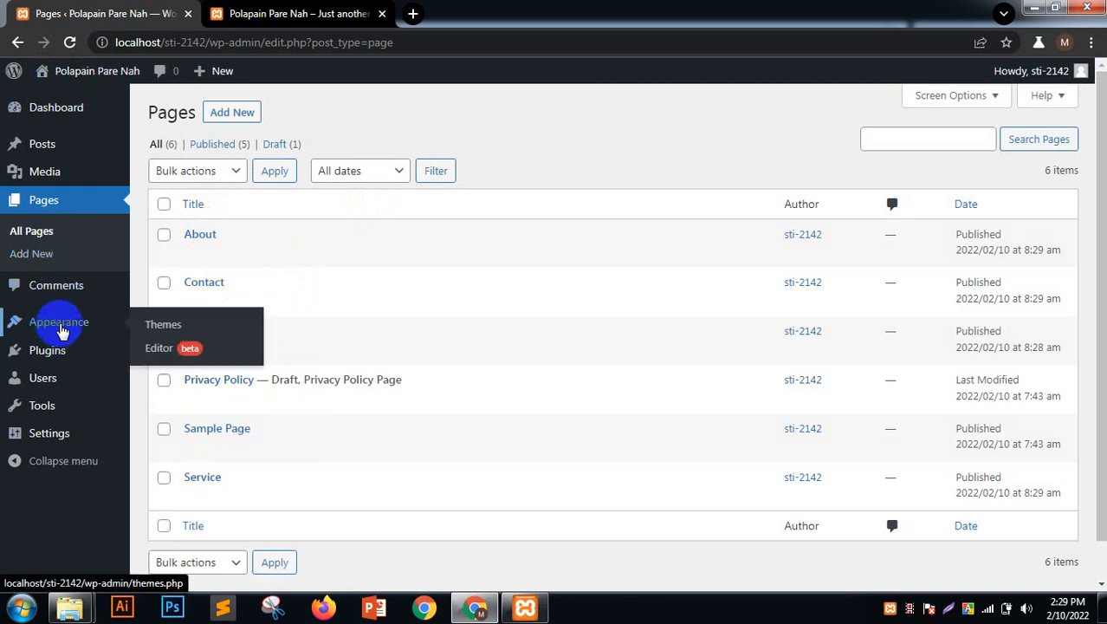
{"action": "mouse_move", "coordinate": [39, 432]}
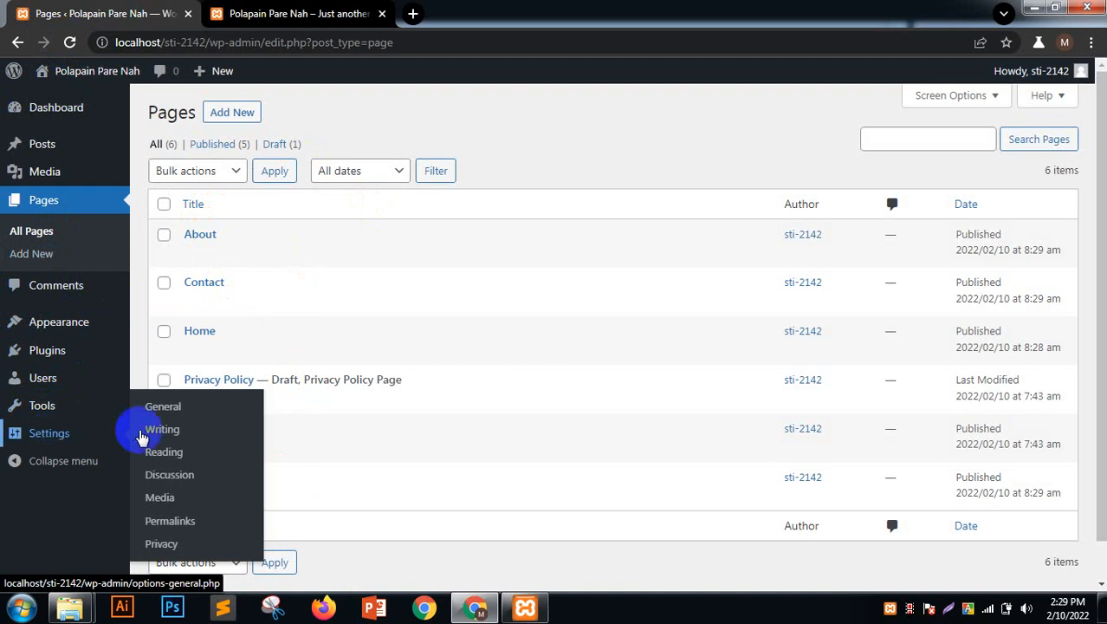
{"action": "left_click", "coordinate": [163, 429]}
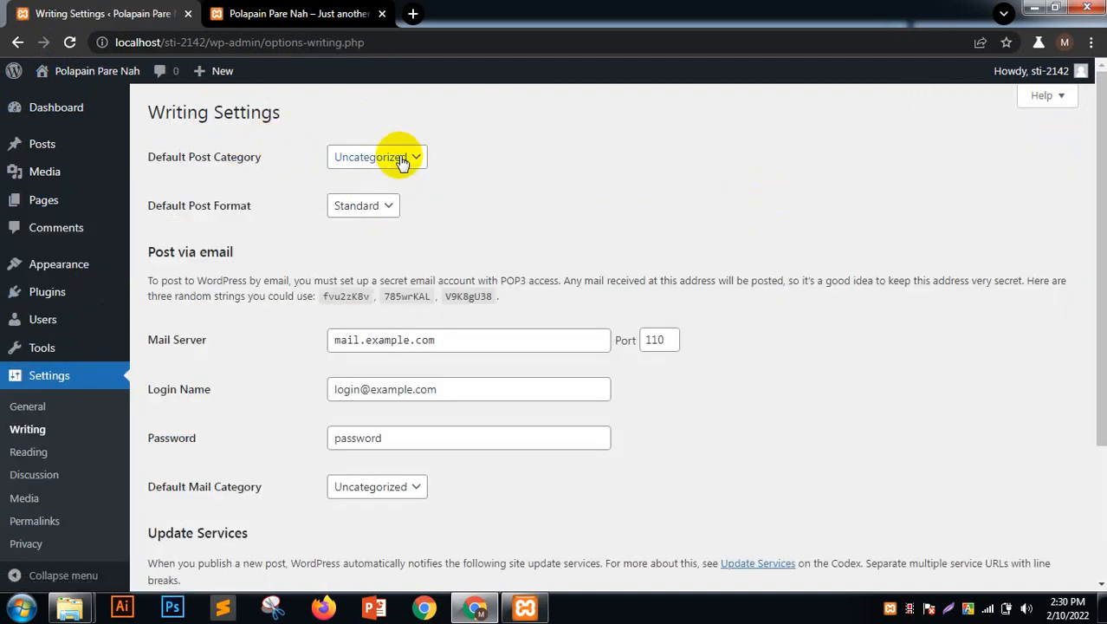
{"action": "left_click", "coordinate": [402, 160]}
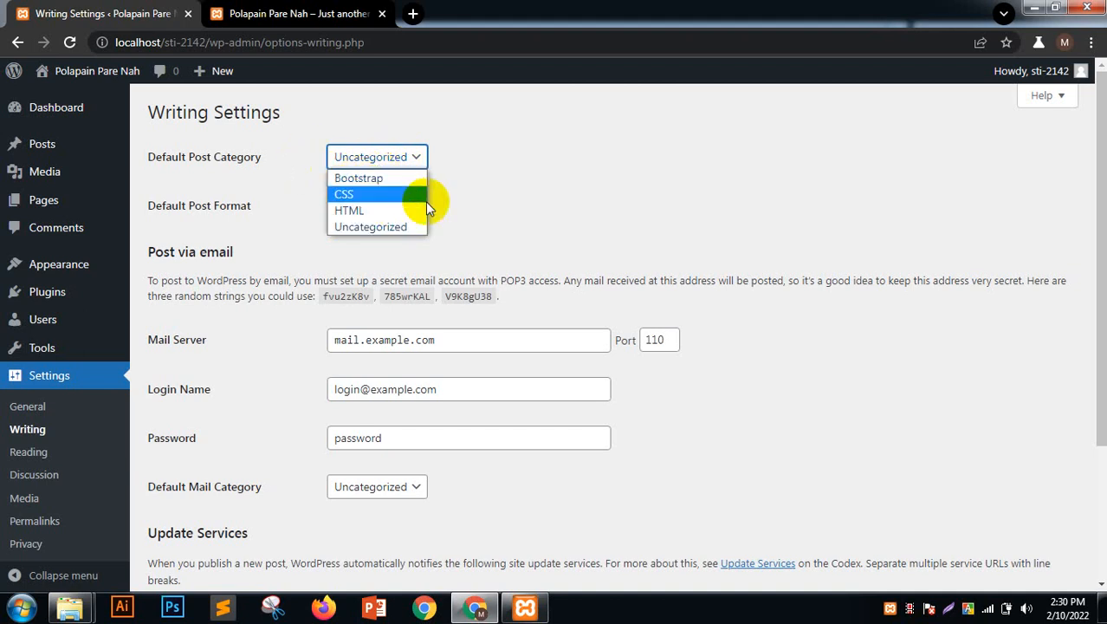
{"action": "left_click", "coordinate": [374, 211]}
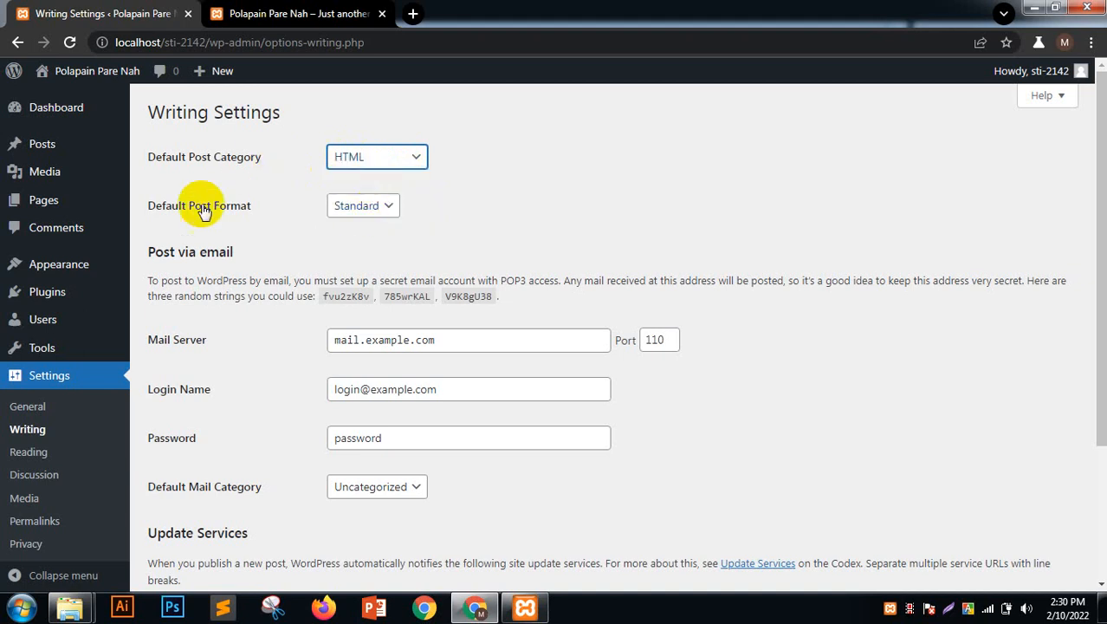
{"action": "left_click", "coordinate": [358, 211]}
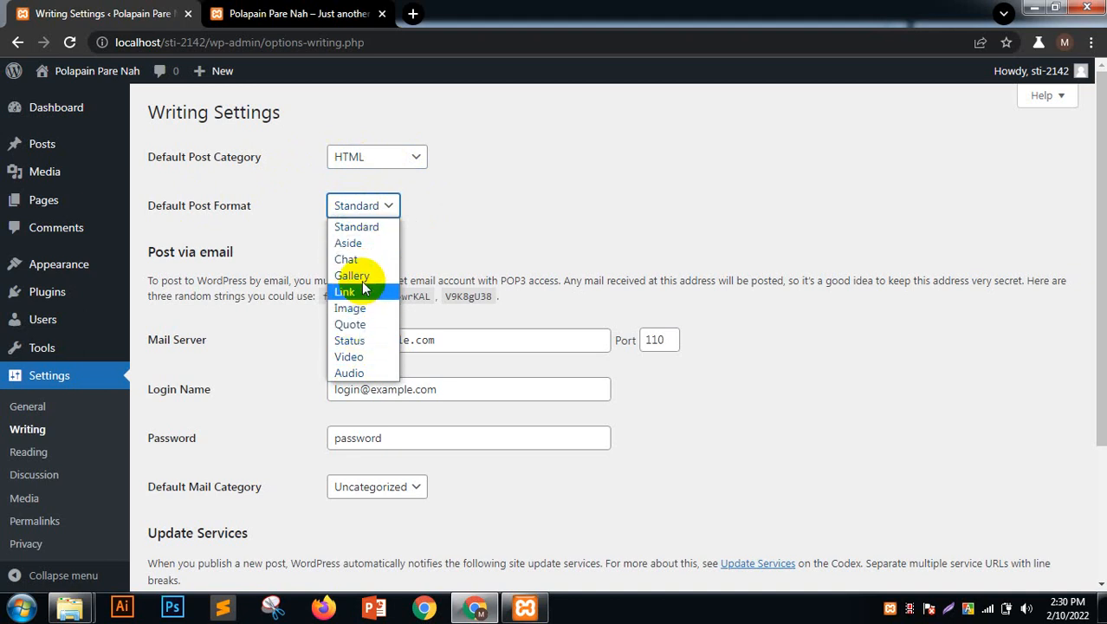
{"action": "left_click", "coordinate": [367, 226]}
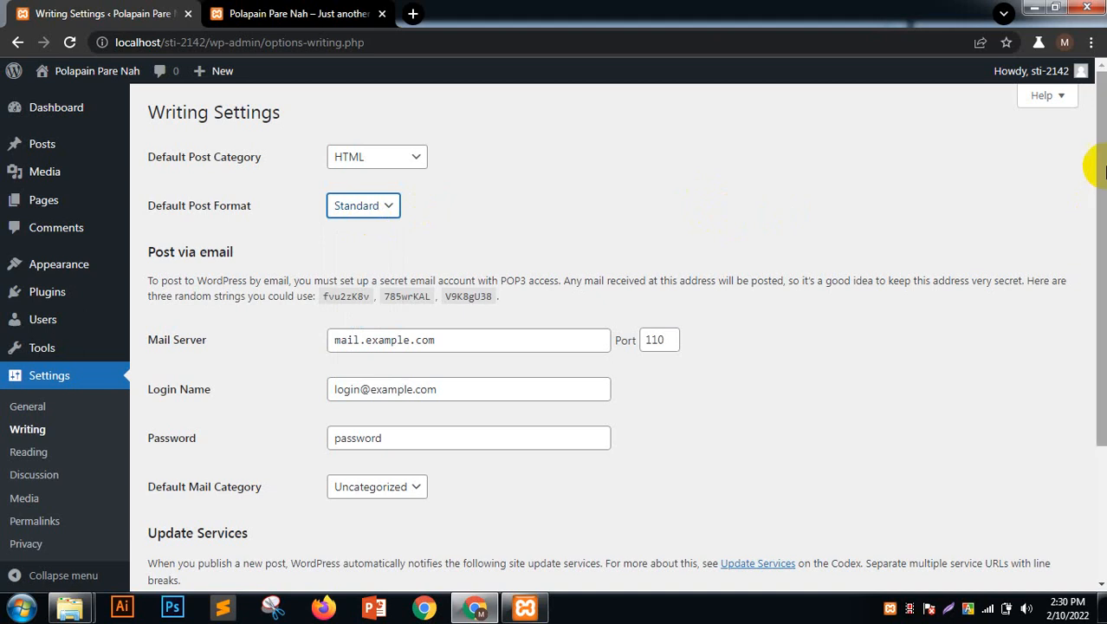
{"action": "left_click_drag", "start_coordinate": [1090, 203], "coordinate": [1098, 371]}
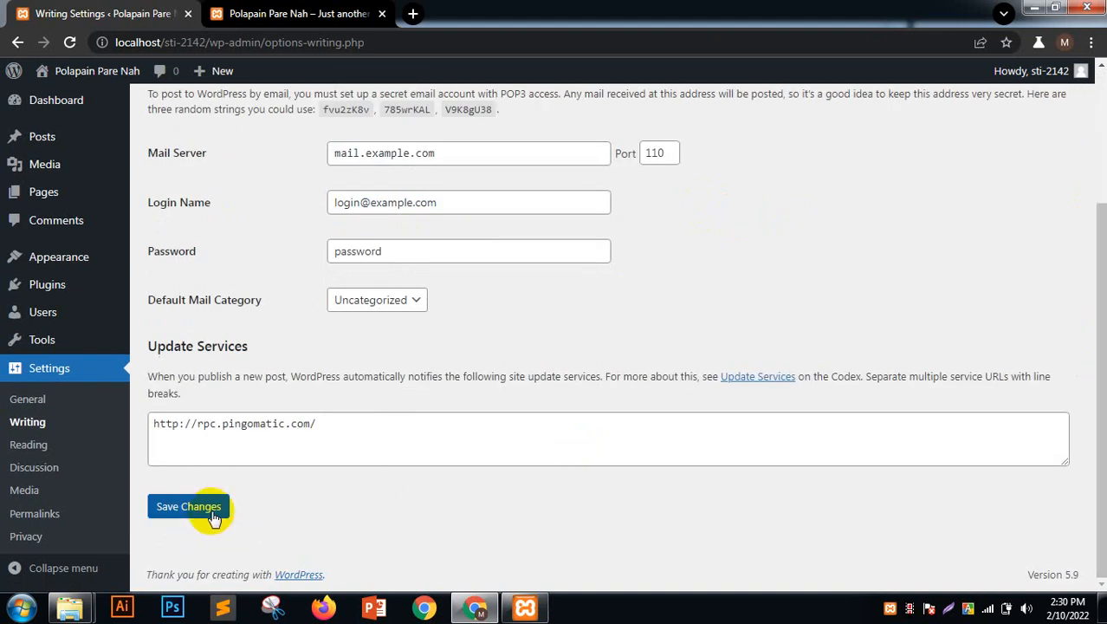
{"action": "left_click", "coordinate": [206, 507]}
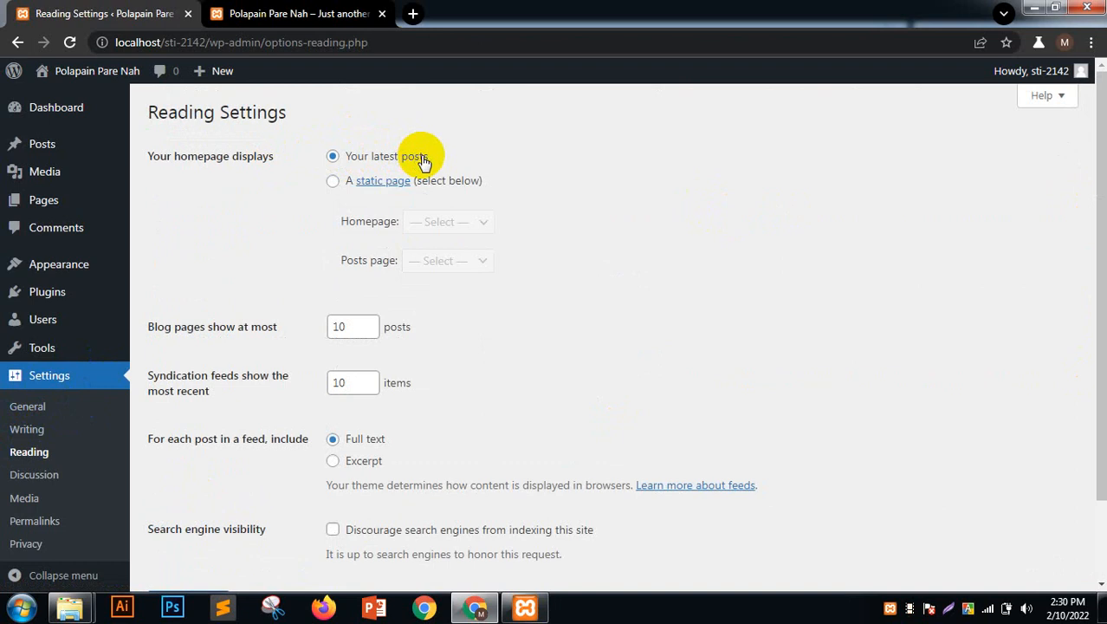
Choose a static homepage, with Home as the homepage and About as the posts page
{"action": "left_click", "coordinate": [333, 182]}
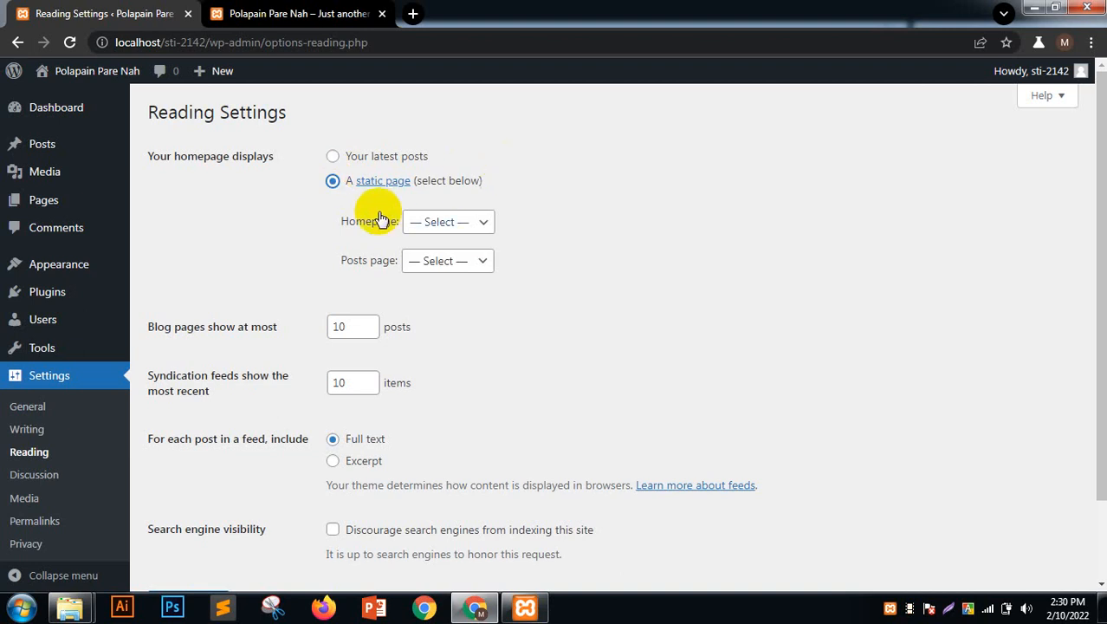
{"action": "left_click", "coordinate": [440, 227]}
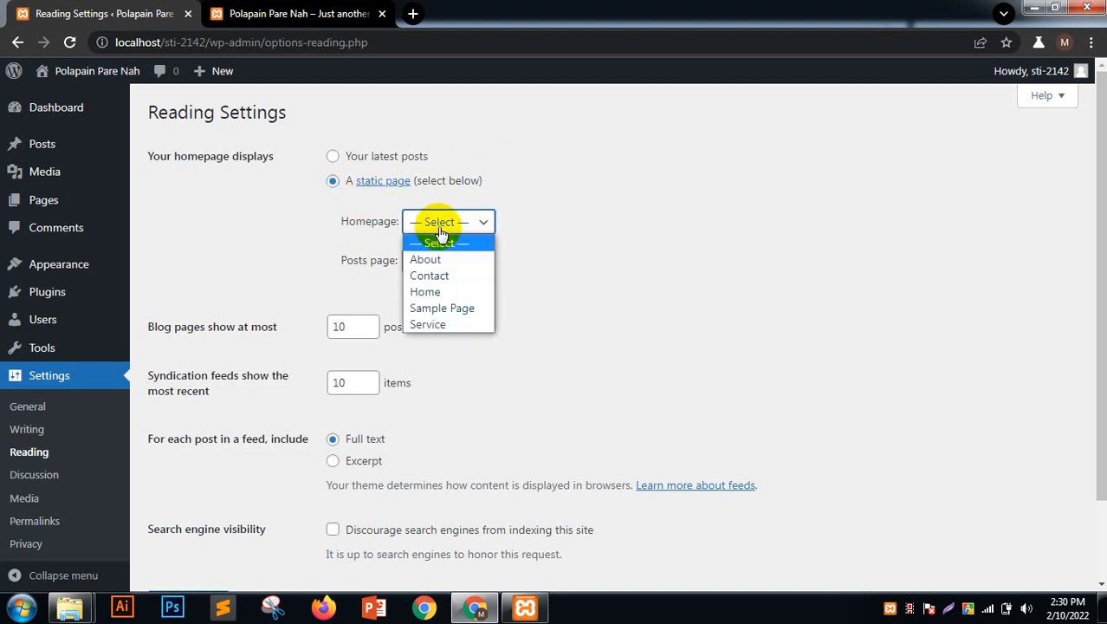
{"action": "left_click", "coordinate": [443, 295]}
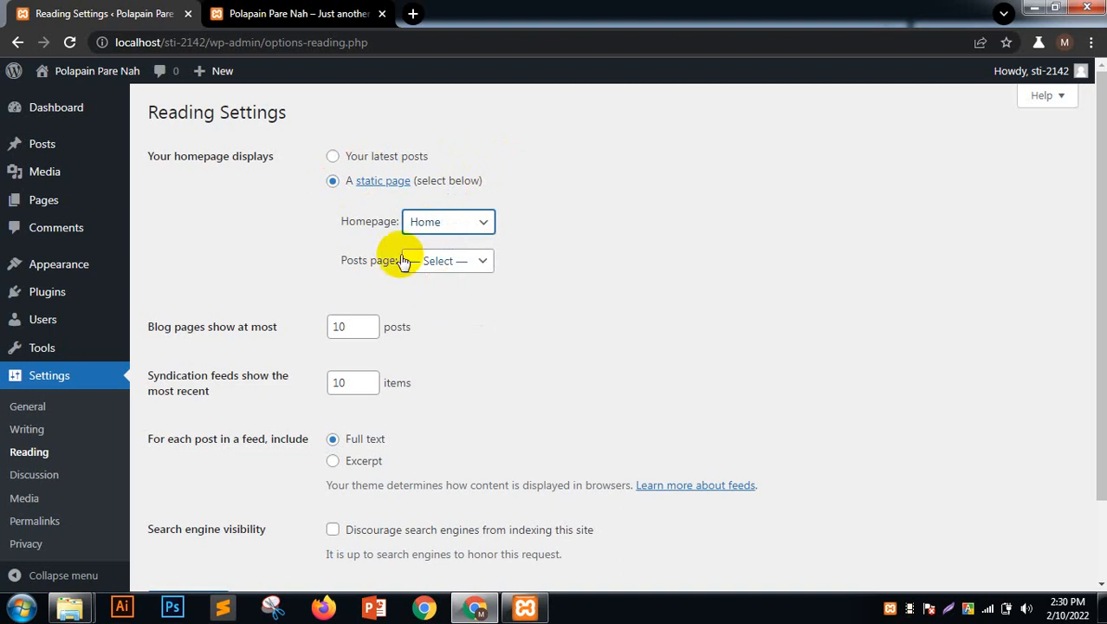
{"action": "left_click", "coordinate": [444, 261]}
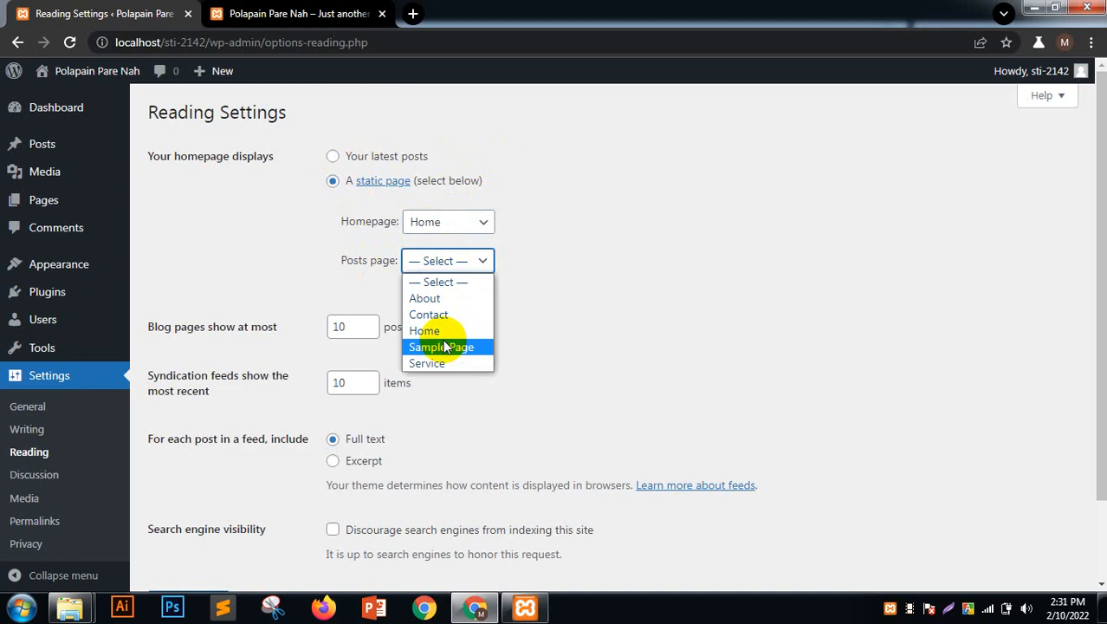
{"action": "left_click", "coordinate": [425, 298]}
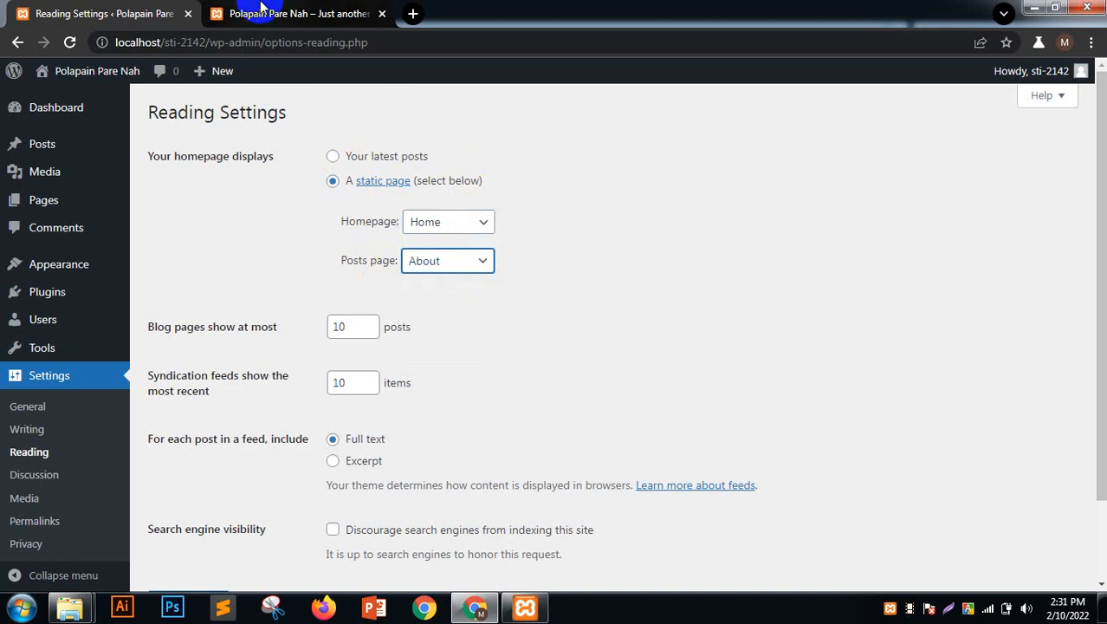
Compare the site's front page tab with the reading settings before saving
{"action": "left_click", "coordinate": [260, 13]}
{"action": "left_click_drag", "start_coordinate": [1098, 160], "coordinate": [1092, 332]}
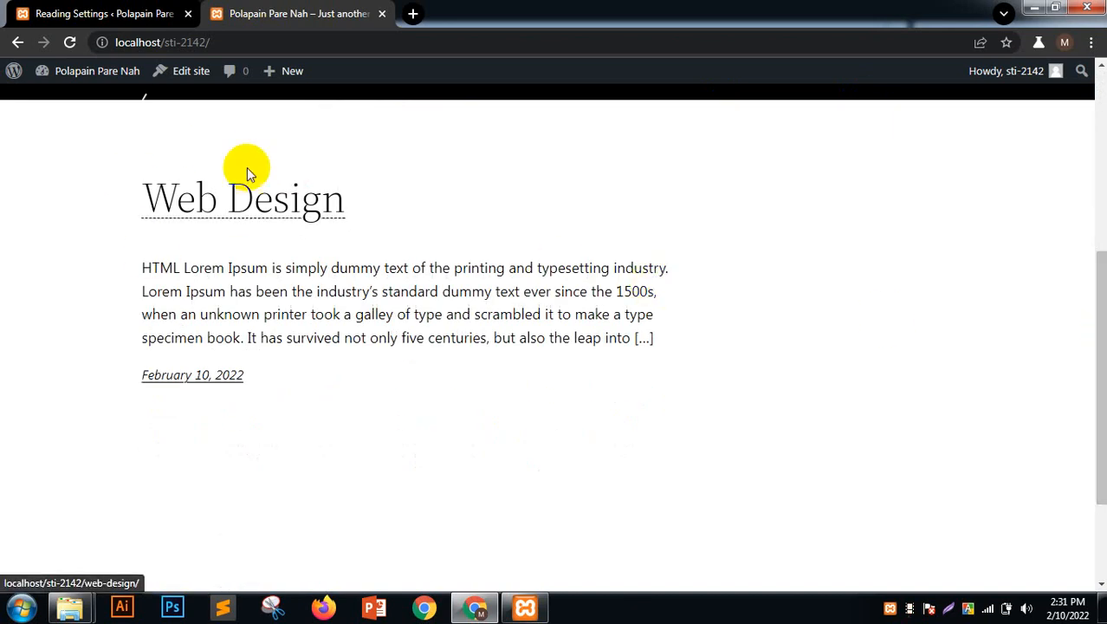
{"action": "left_click", "coordinate": [160, 12]}
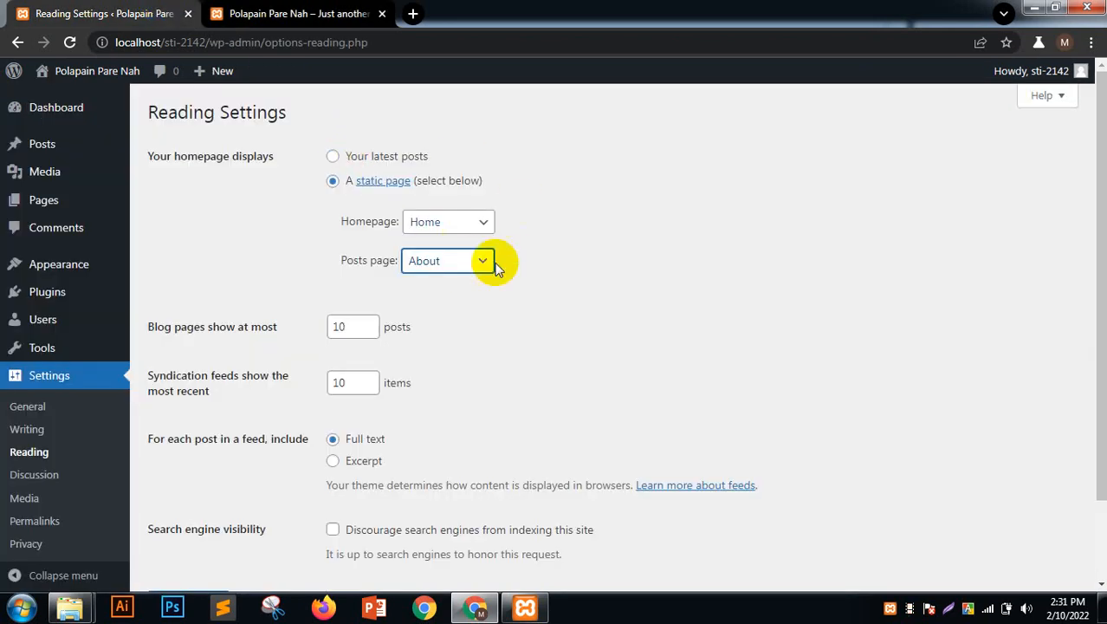
{"action": "left_click", "coordinate": [329, 12]}
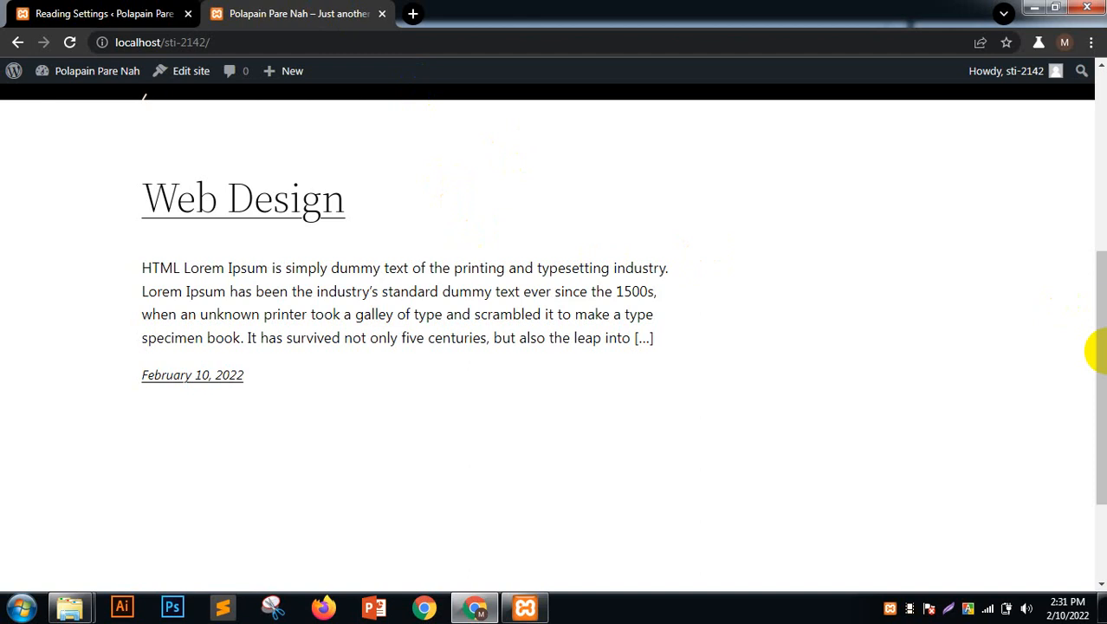
{"action": "left_click", "coordinate": [1095, 163]}
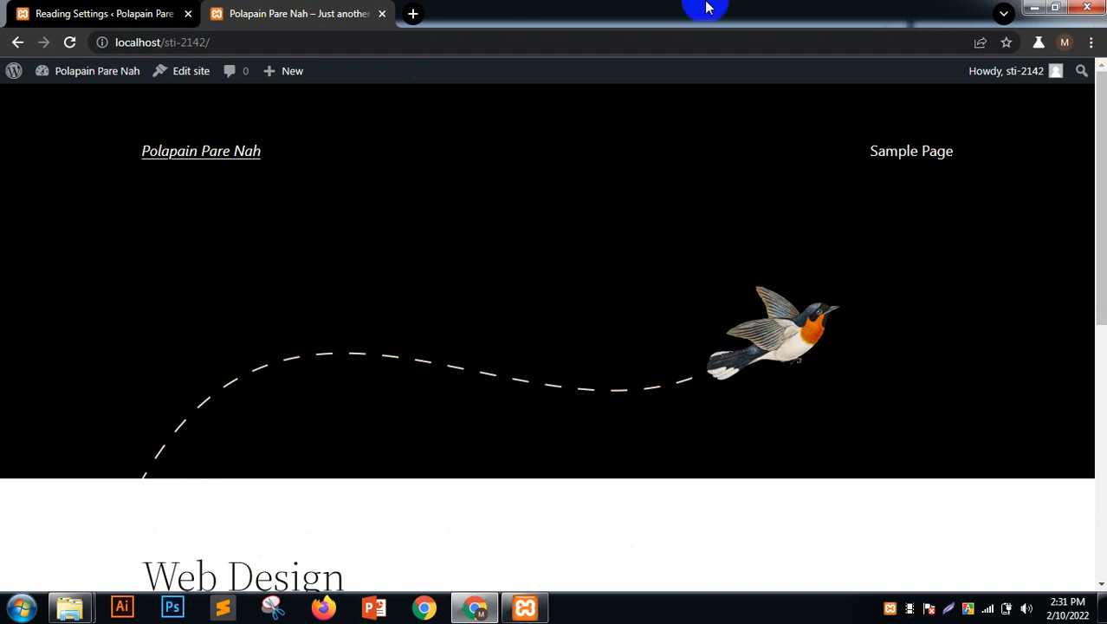
{"action": "left_click", "coordinate": [116, 12]}
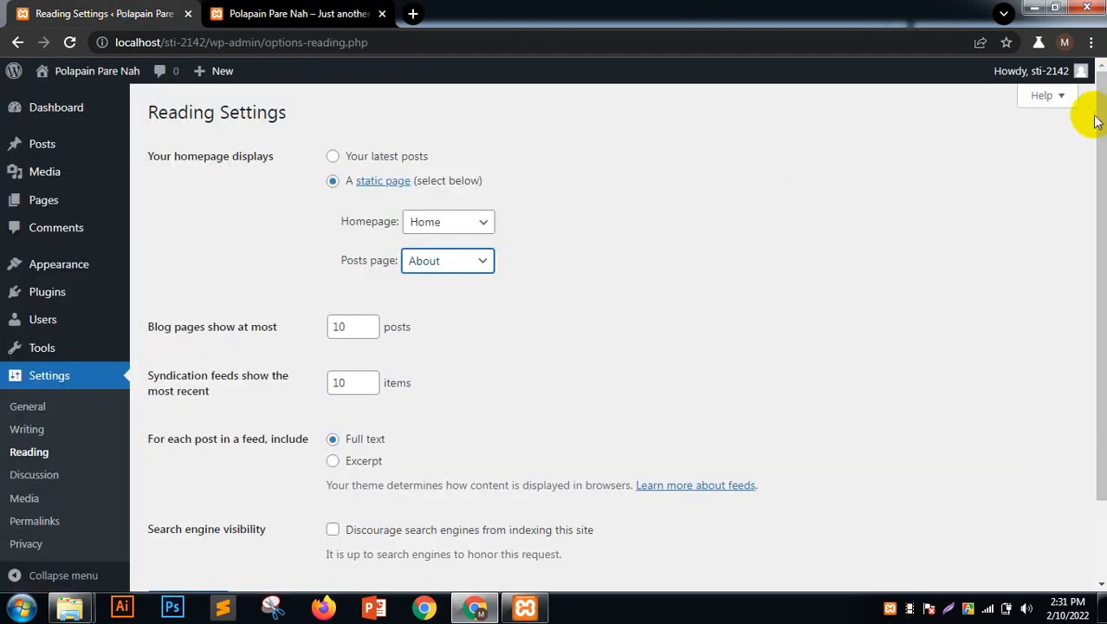
{"action": "left_click_drag", "start_coordinate": [1093, 119], "coordinate": [1098, 197]}
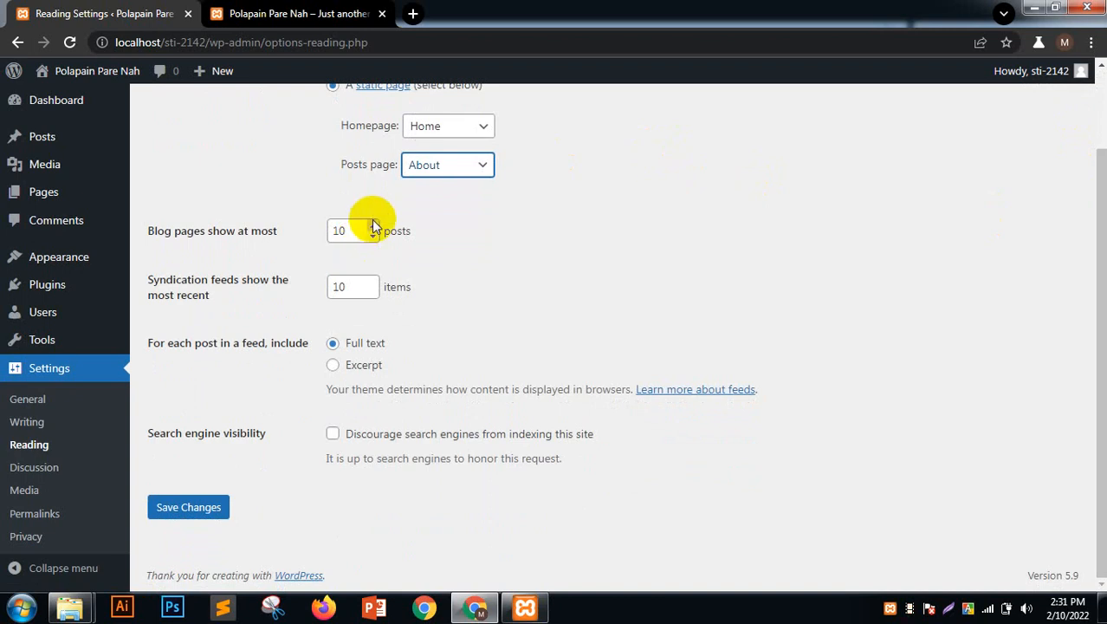
Save the reading settings and view the front page, now showing Home
{"action": "left_click", "coordinate": [188, 509]}
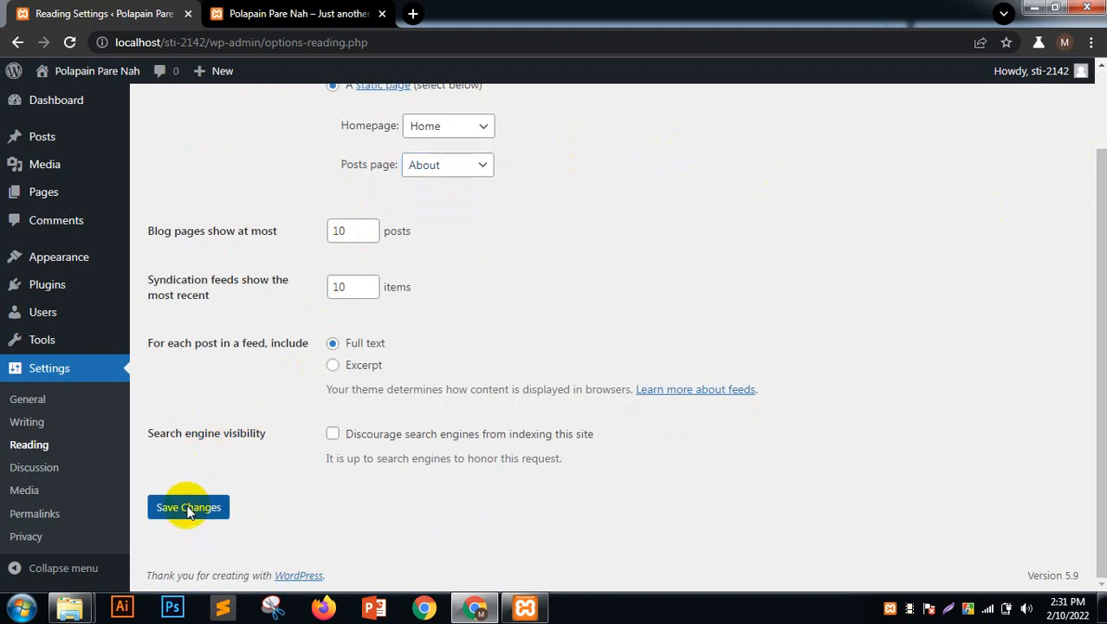
{"action": "left_click", "coordinate": [188, 508]}
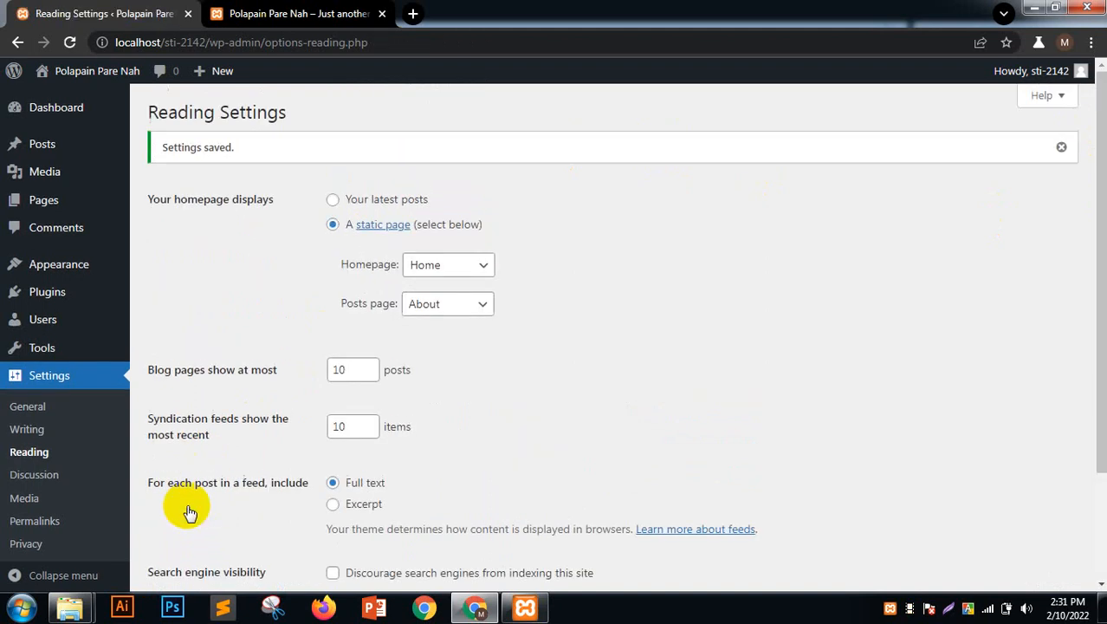
{"action": "left_click_drag", "start_coordinate": [1095, 93], "coordinate": [1094, 251]}
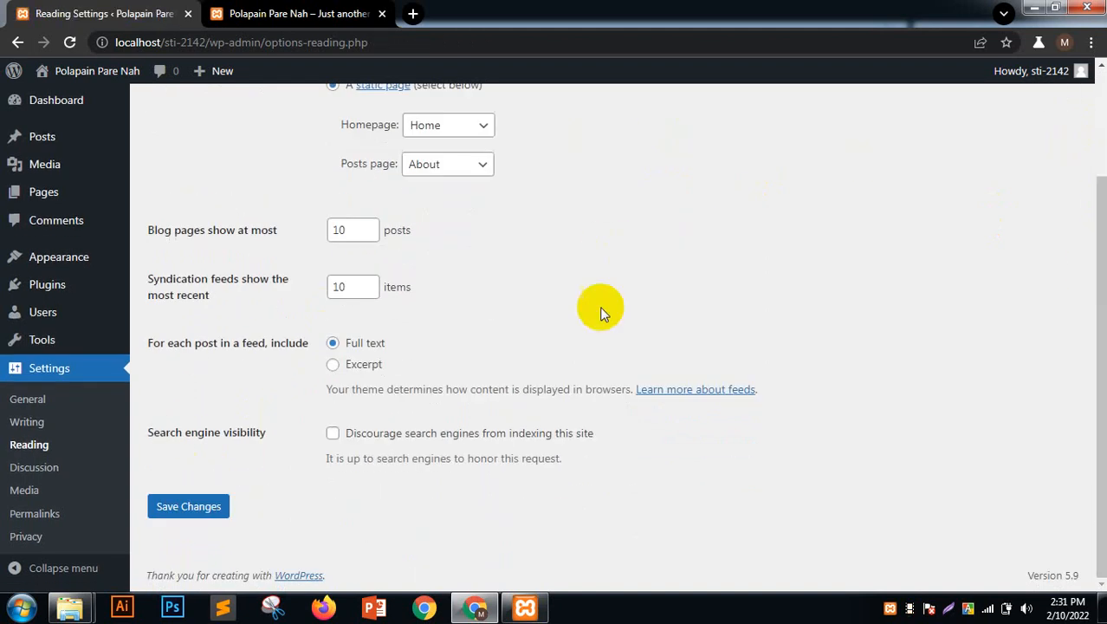
{"action": "left_click", "coordinate": [33, 517]}
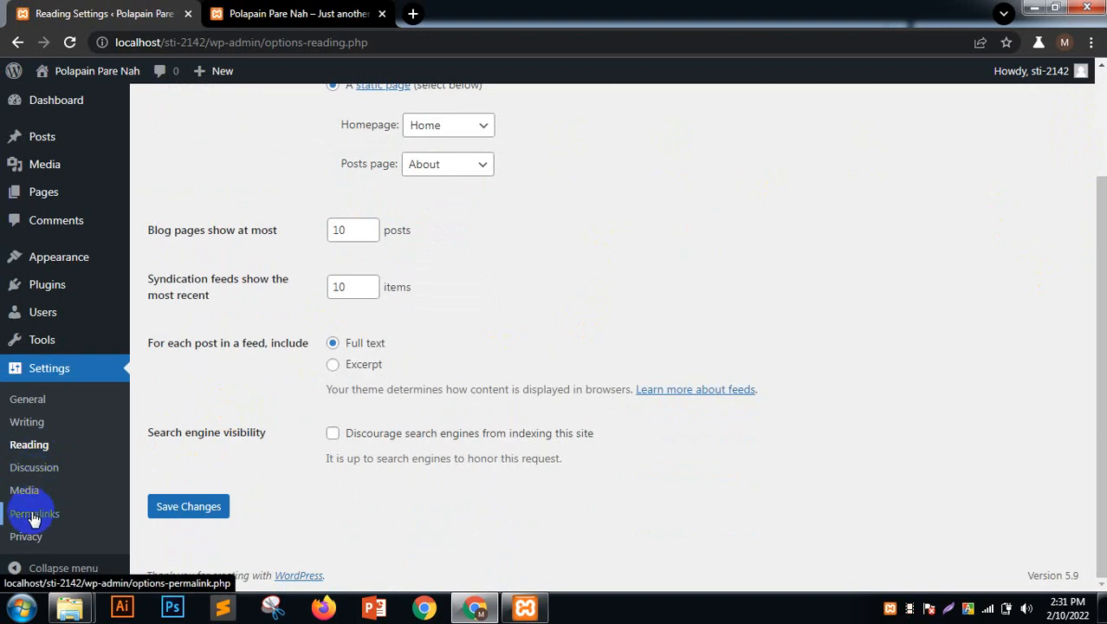
{"action": "left_click", "coordinate": [276, 12]}
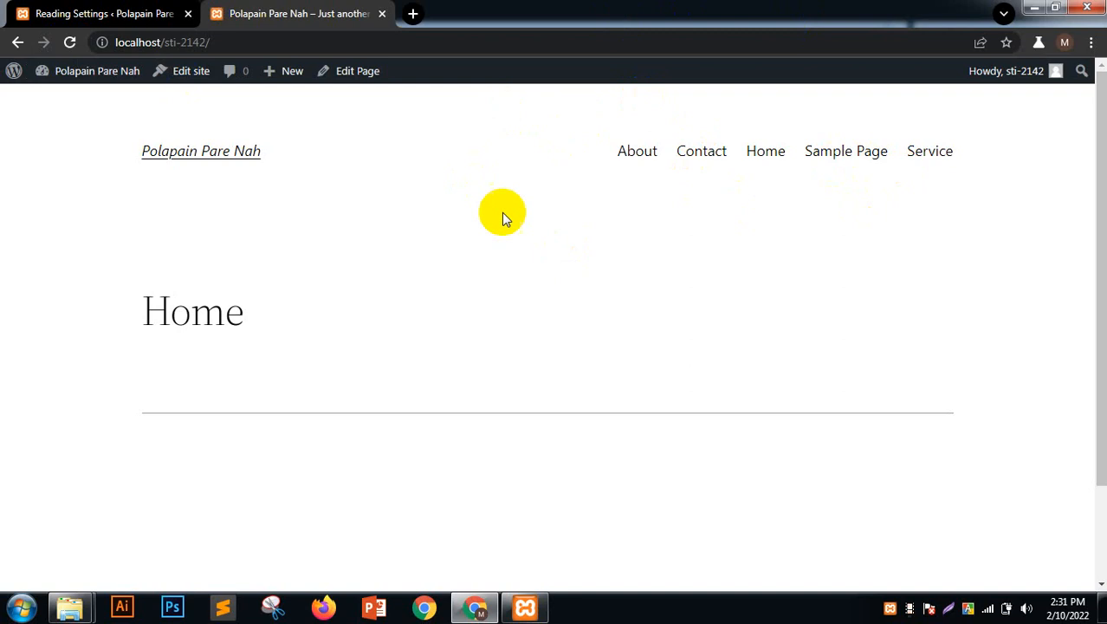
Browse the site's About page, open the Web Design post, and return to Home
{"action": "left_click_drag", "start_coordinate": [1100, 85], "coordinate": [1095, 44]}
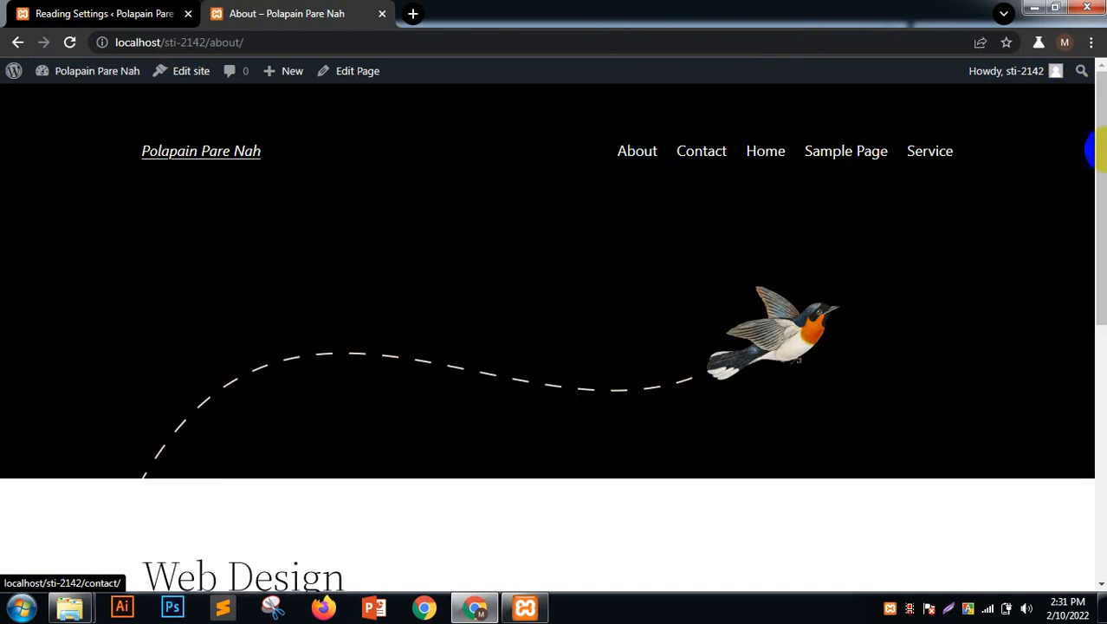
{"action": "left_click_drag", "start_coordinate": [1096, 139], "coordinate": [1087, 321]}
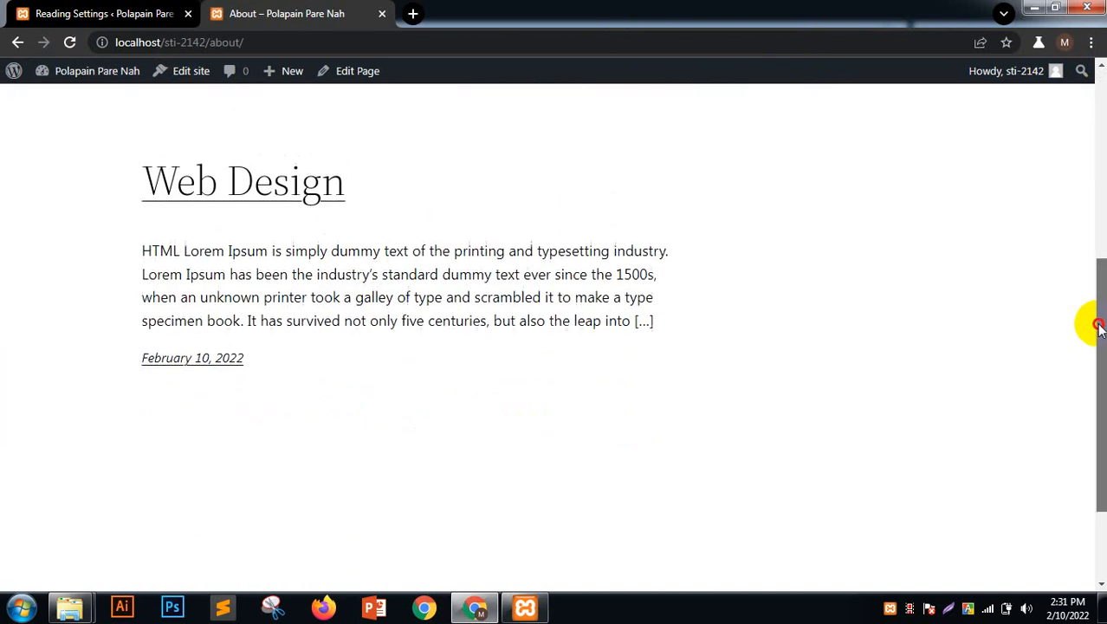
{"action": "left_click", "coordinate": [262, 184]}
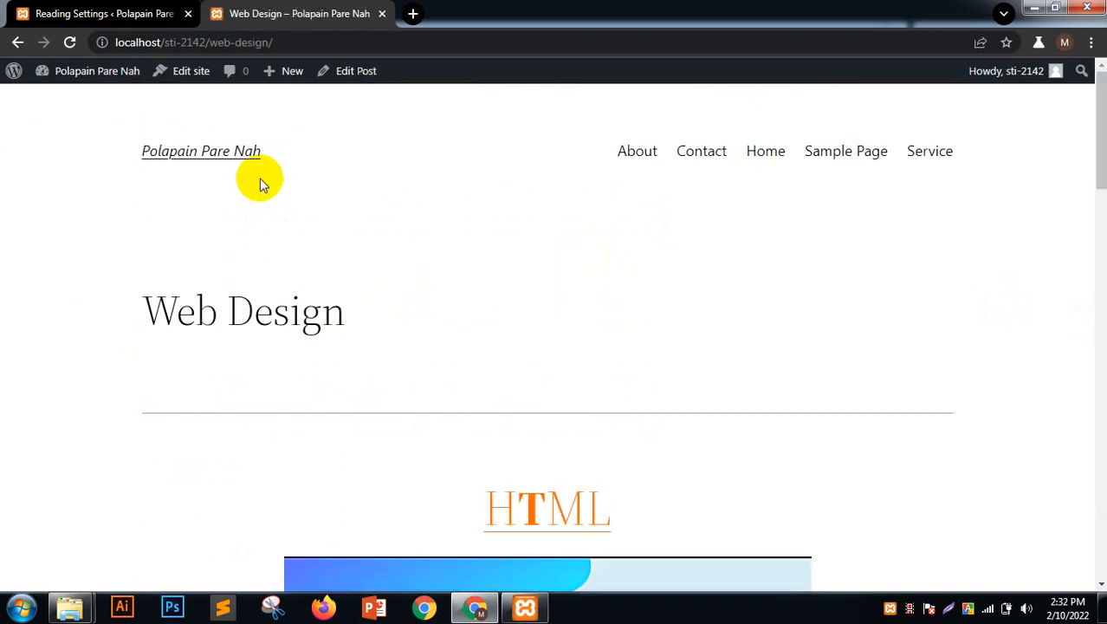
{"action": "left_click", "coordinate": [768, 152]}
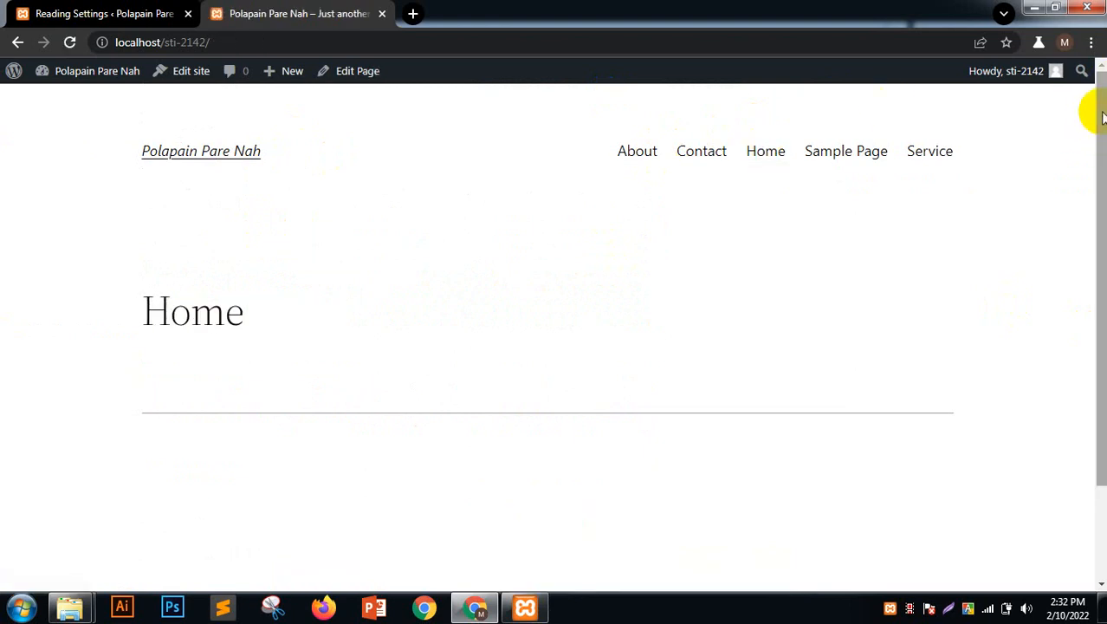
{"action": "left_click_drag", "start_coordinate": [1091, 240], "coordinate": [1096, 317]}
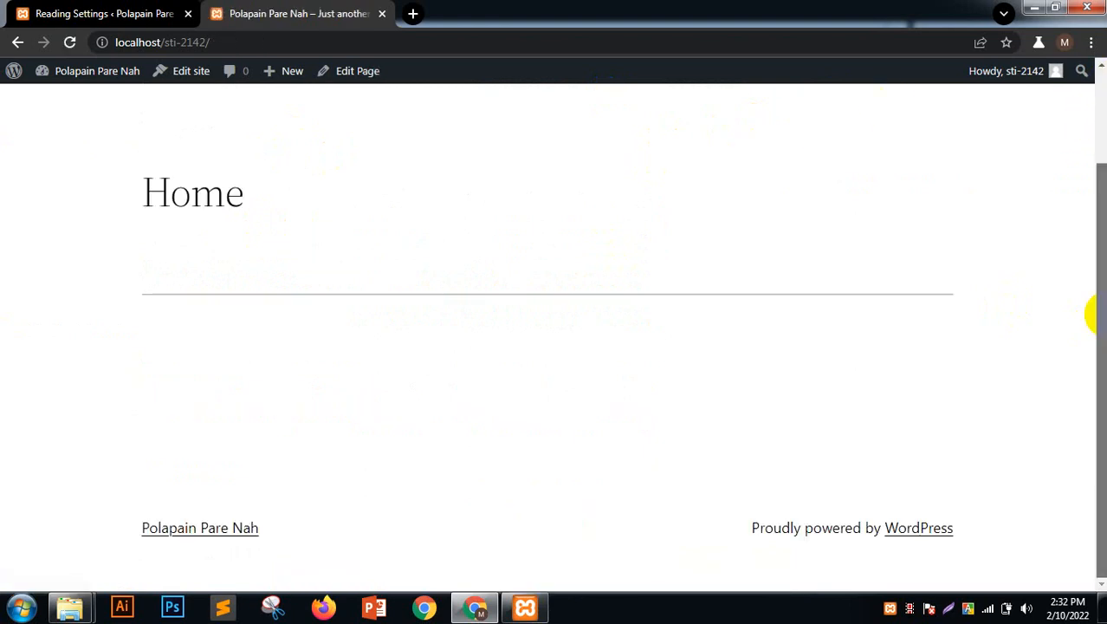
{"action": "scroll", "coordinate": [1088, 245], "scroll_direction": "up", "scroll_amount": 2}
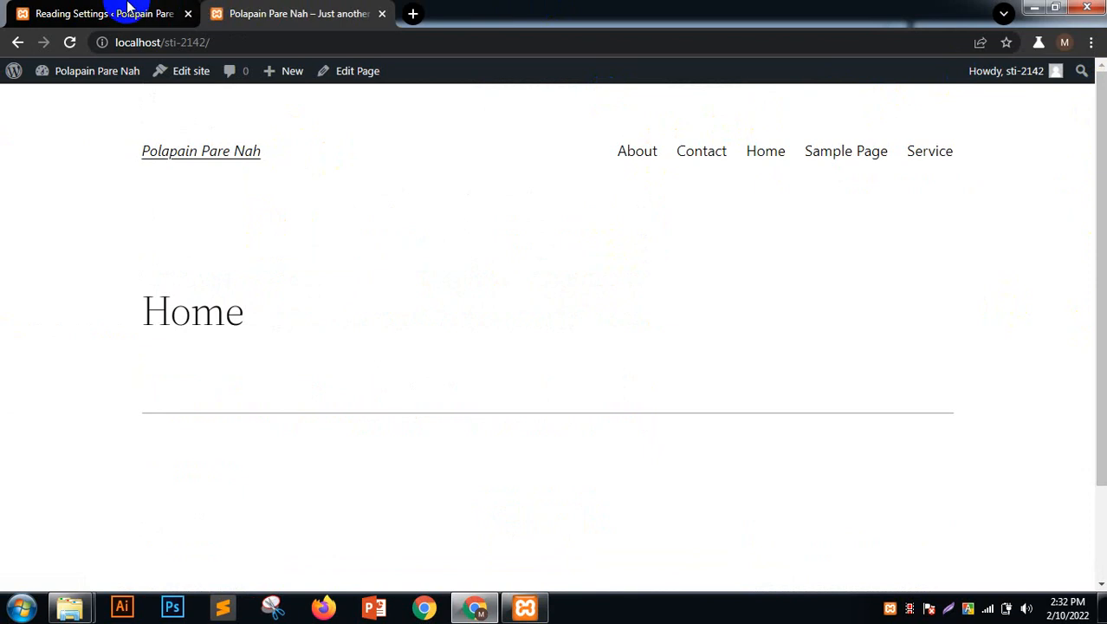
Return to the admin tab and go to the Dashboard
{"action": "left_click", "coordinate": [127, 9]}
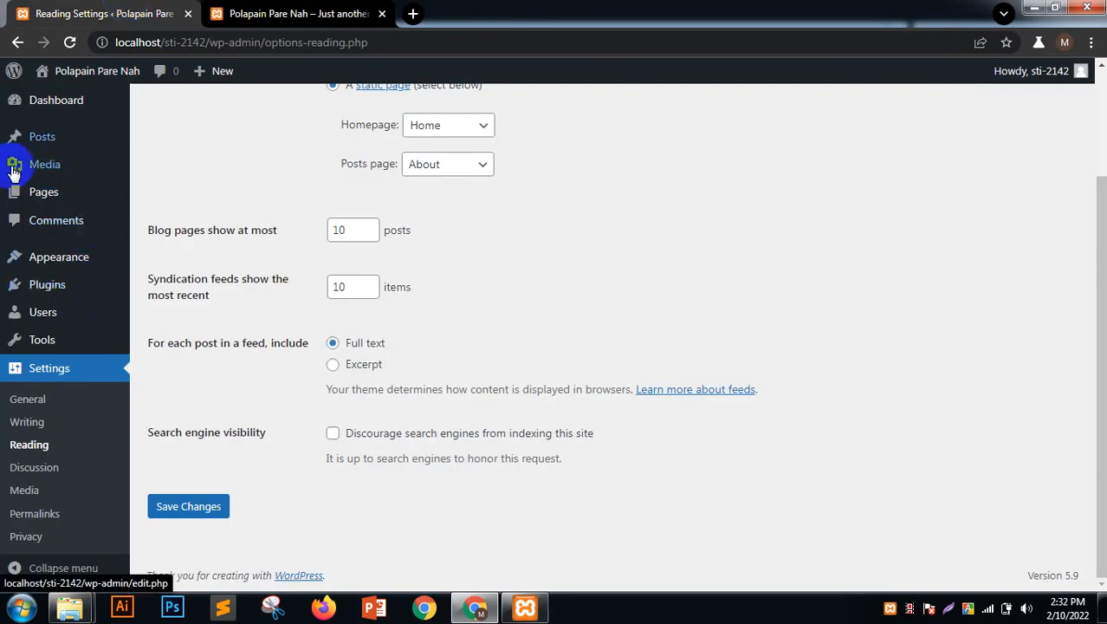
{"action": "left_click", "coordinate": [1100, 187]}
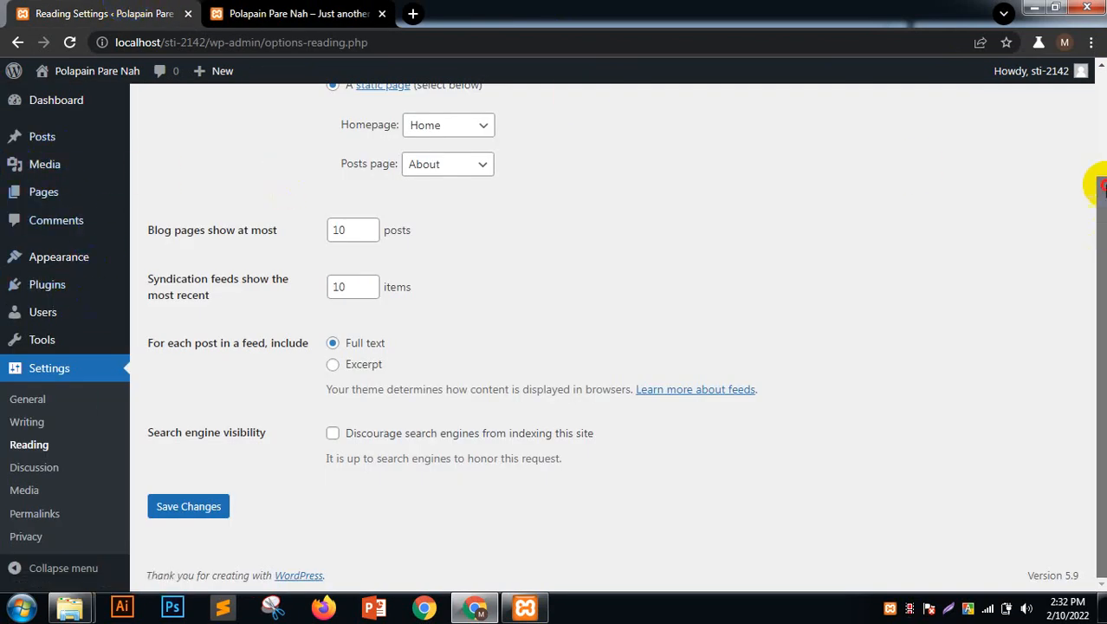
{"action": "left_click_drag", "start_coordinate": [1100, 187], "coordinate": [1100, 95]}
{"action": "mouse_move", "coordinate": [23, 285]}
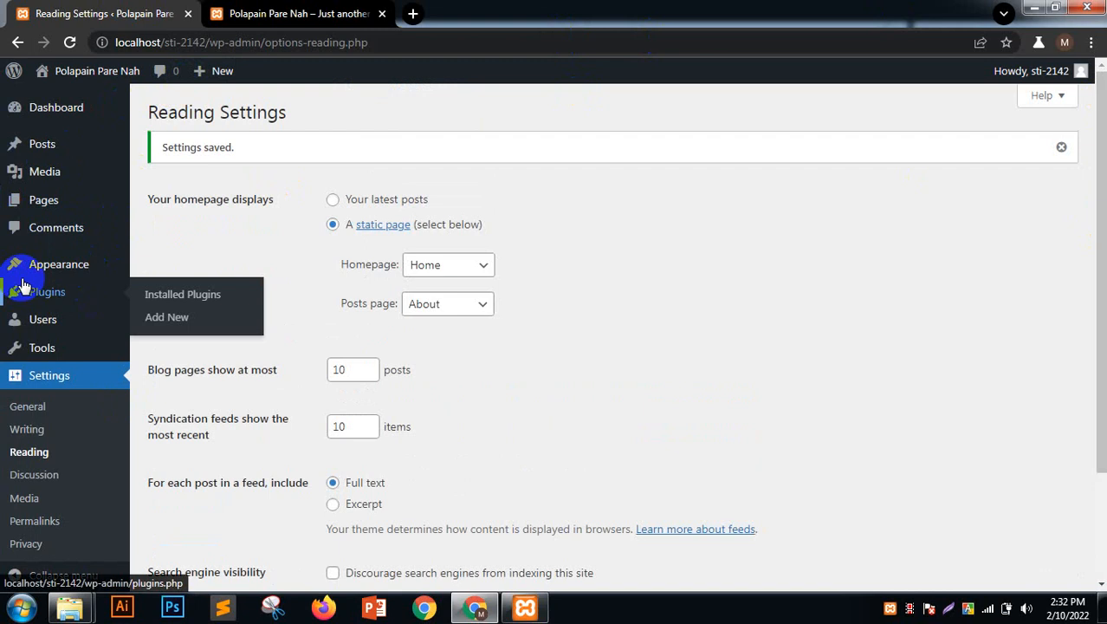
{"action": "mouse_move", "coordinate": [59, 104]}
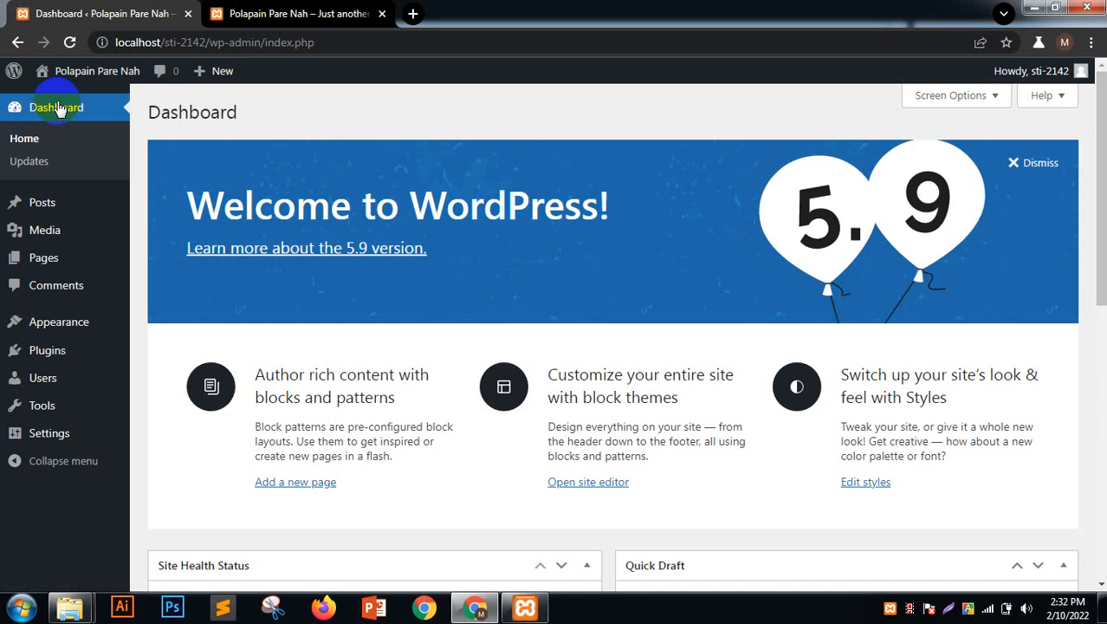
Glance at the site's Home tab, then open Appearance > Themes in the admin
{"action": "left_click", "coordinate": [264, 9]}
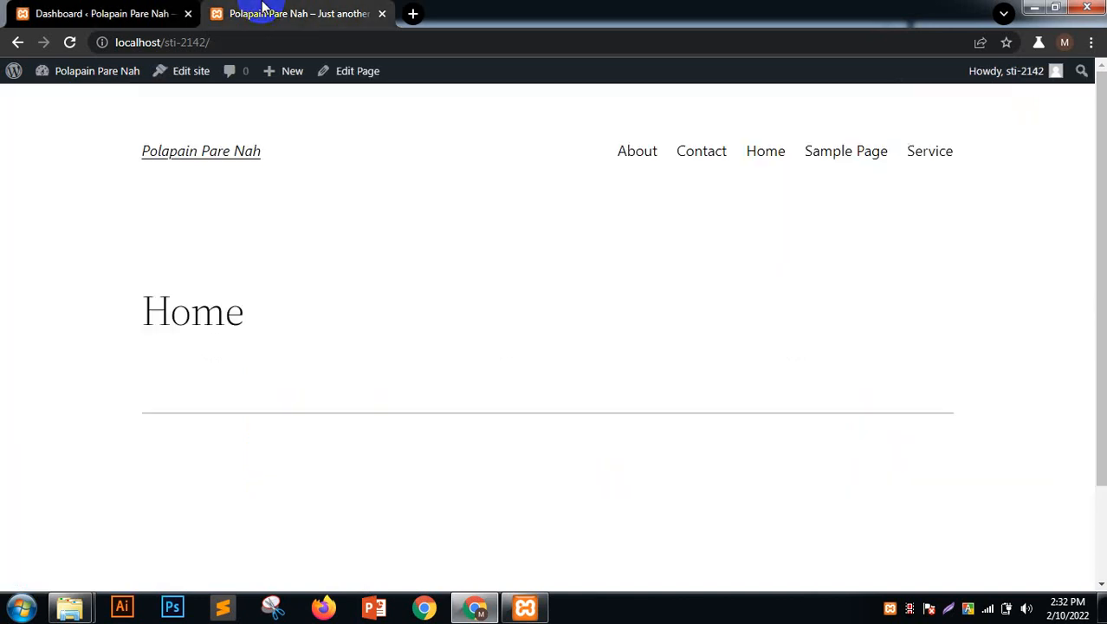
{"action": "left_click", "coordinate": [108, 9]}
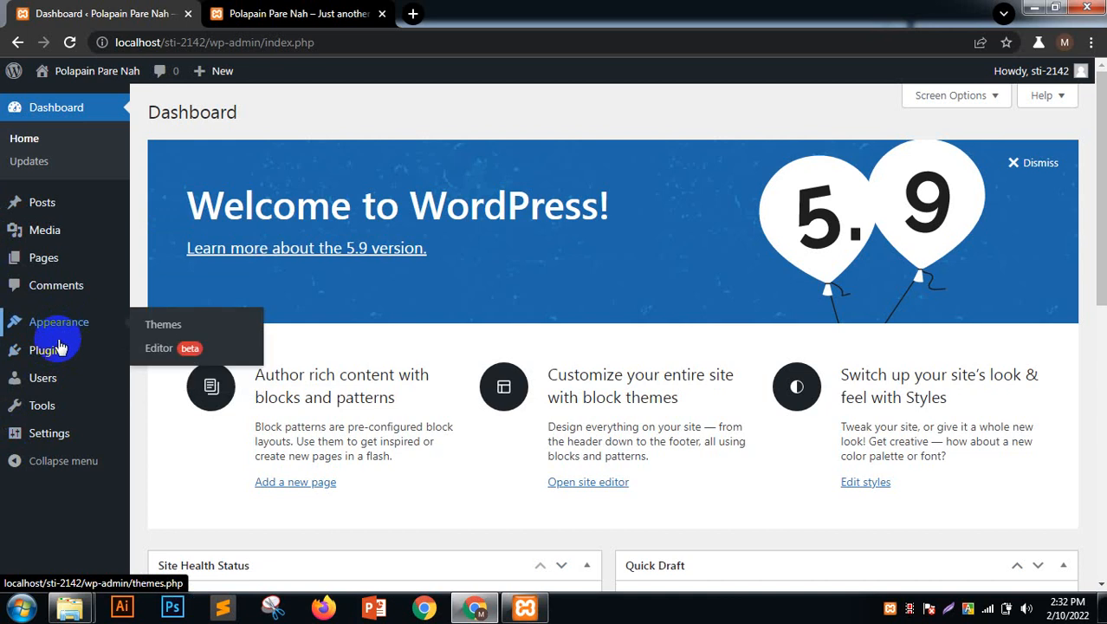
{"action": "mouse_move", "coordinate": [61, 334]}
{"action": "left_click", "coordinate": [64, 329]}
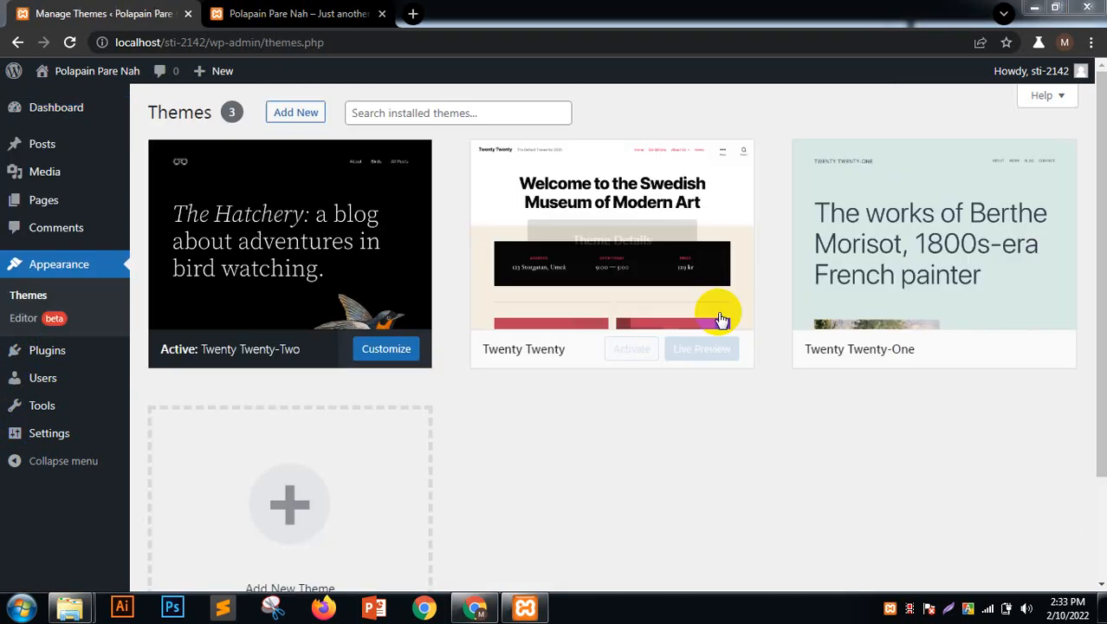
Search new themes for 'astra', then install and activate the Astra theme
{"action": "left_click", "coordinate": [299, 114]}
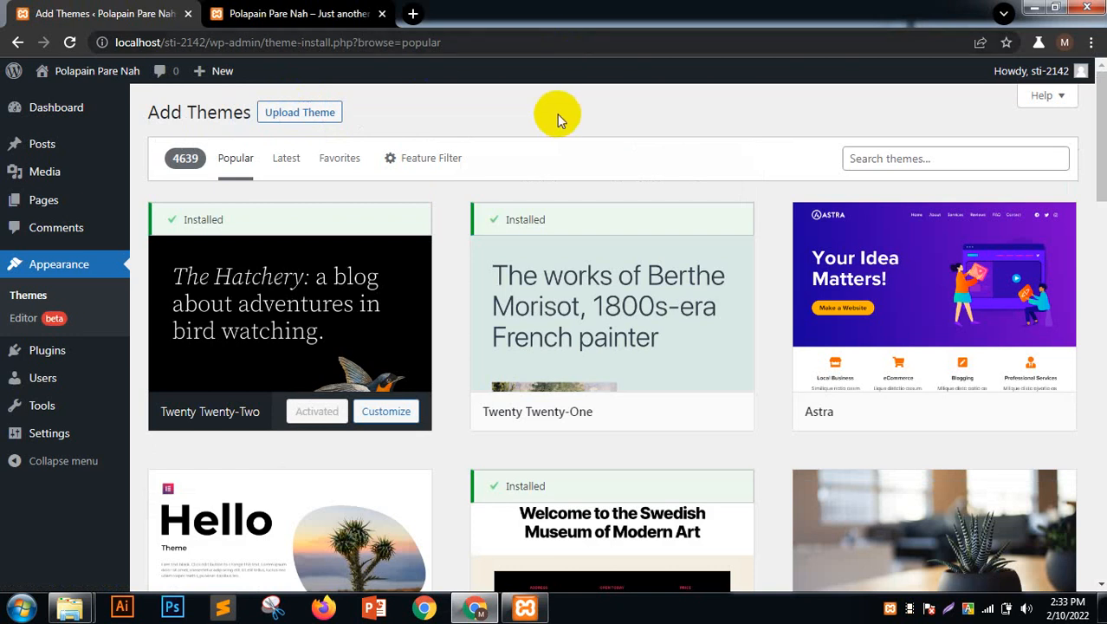
{"action": "left_click", "coordinate": [904, 159]}
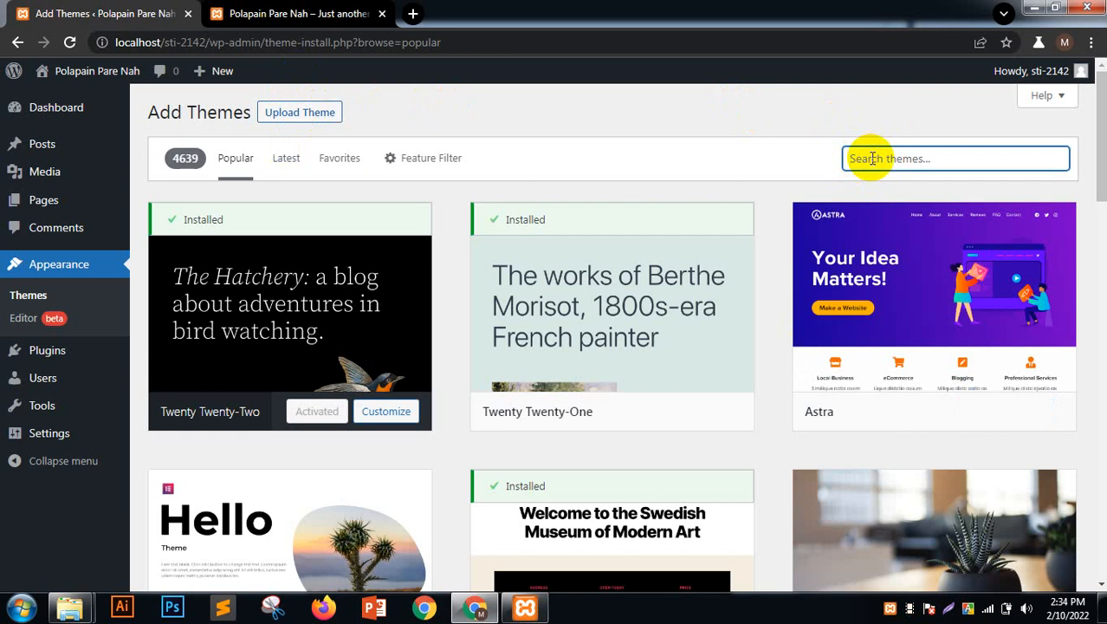
{"action": "type", "text": "astra"}
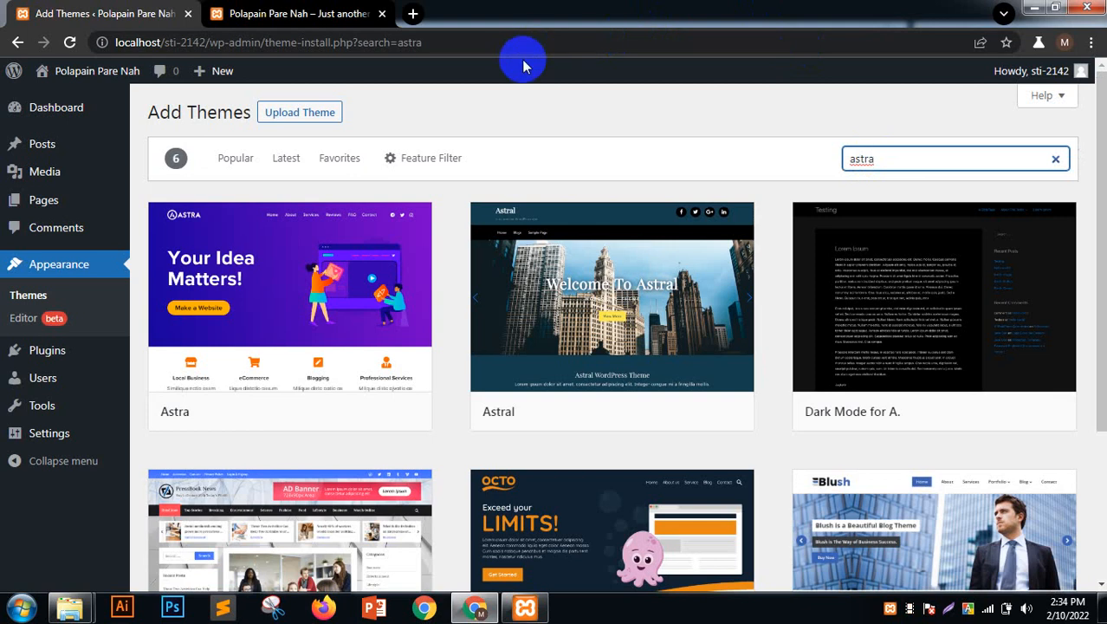
{"action": "mouse_move", "coordinate": [247, 343]}
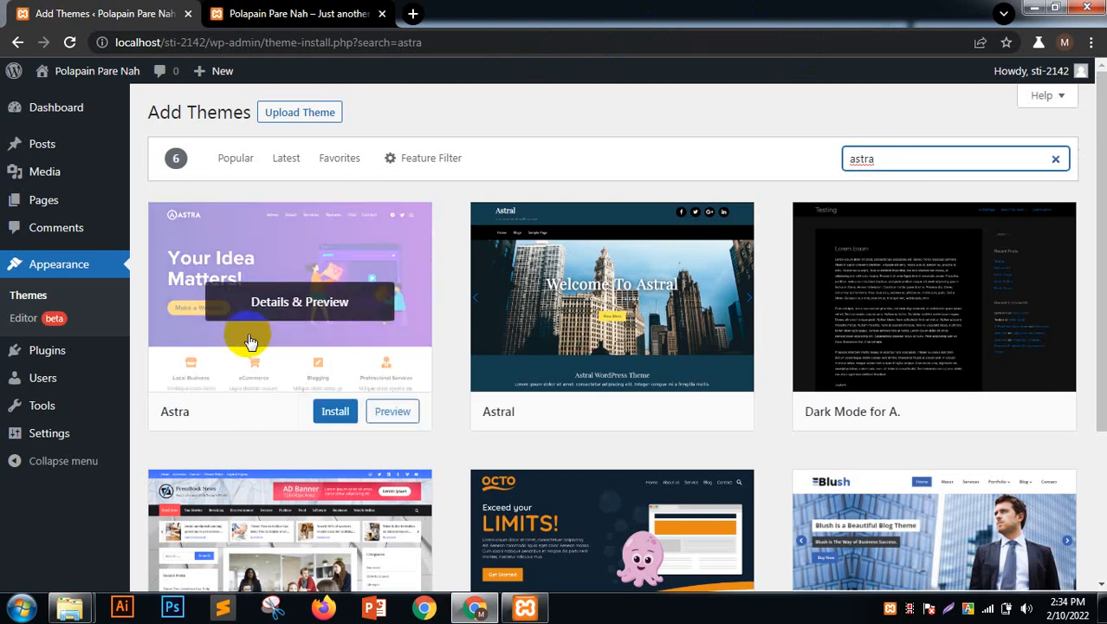
{"action": "left_click", "coordinate": [333, 411]}
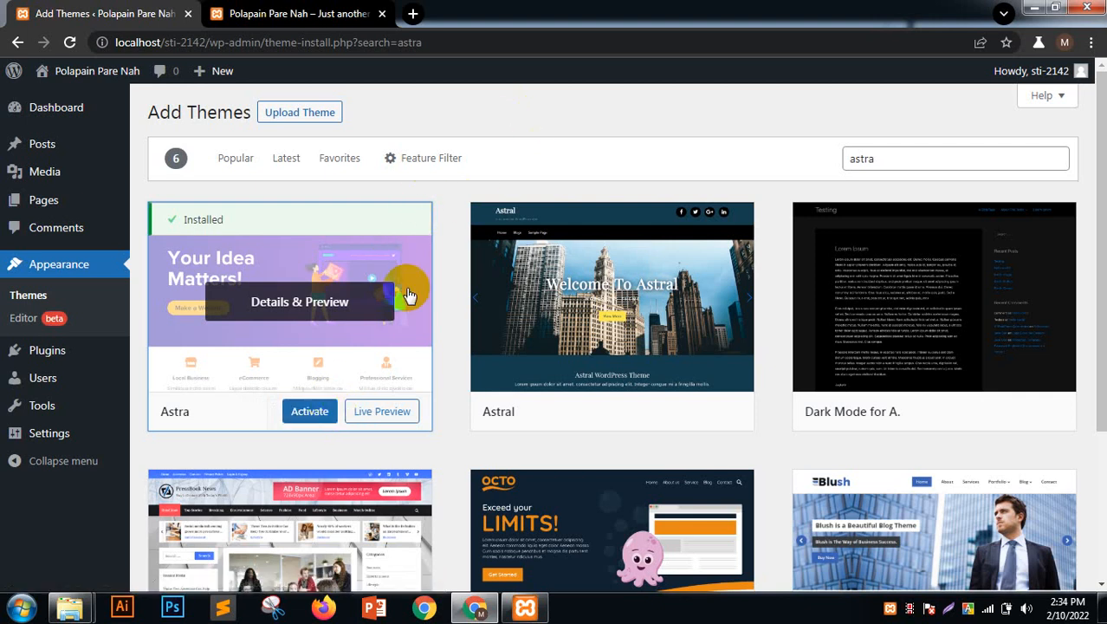
{"action": "left_click", "coordinate": [317, 411]}
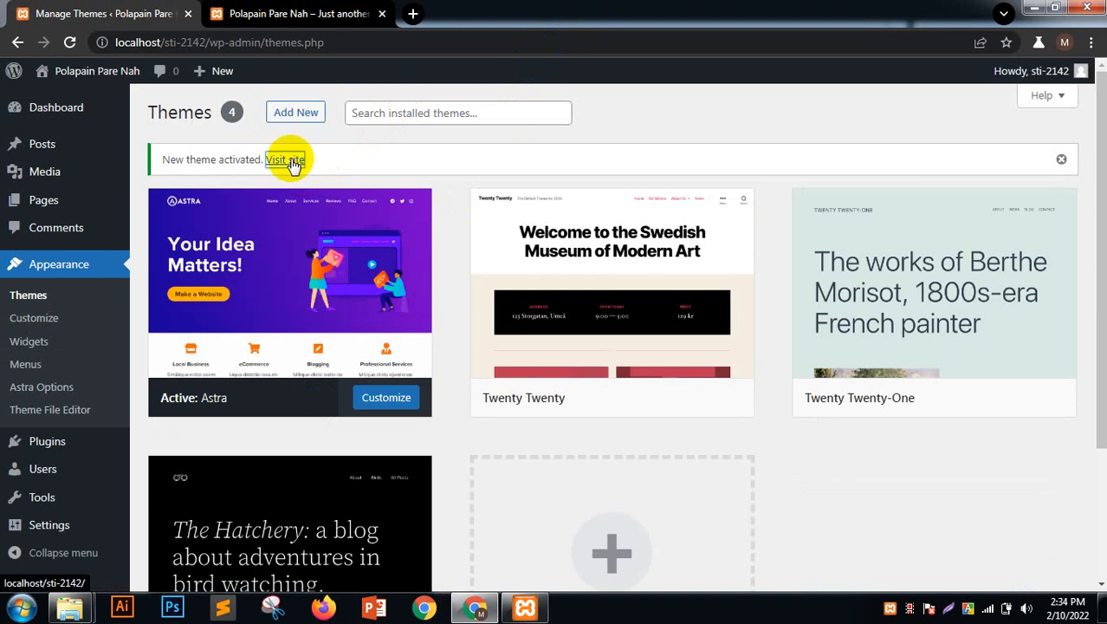
View the live site with Astra in a new tab, then return to Themes
{"action": "left_click", "coordinate": [290, 162], "text": "ctrl"}
{"action": "left_click", "coordinate": [294, 11]}
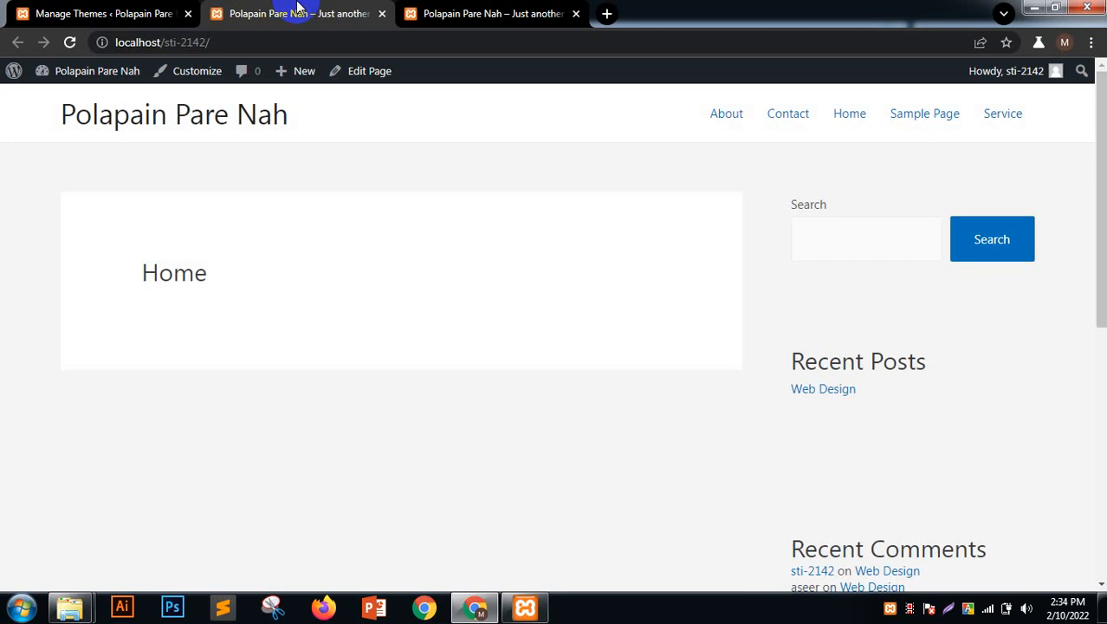
{"action": "left_click", "coordinate": [114, 12]}
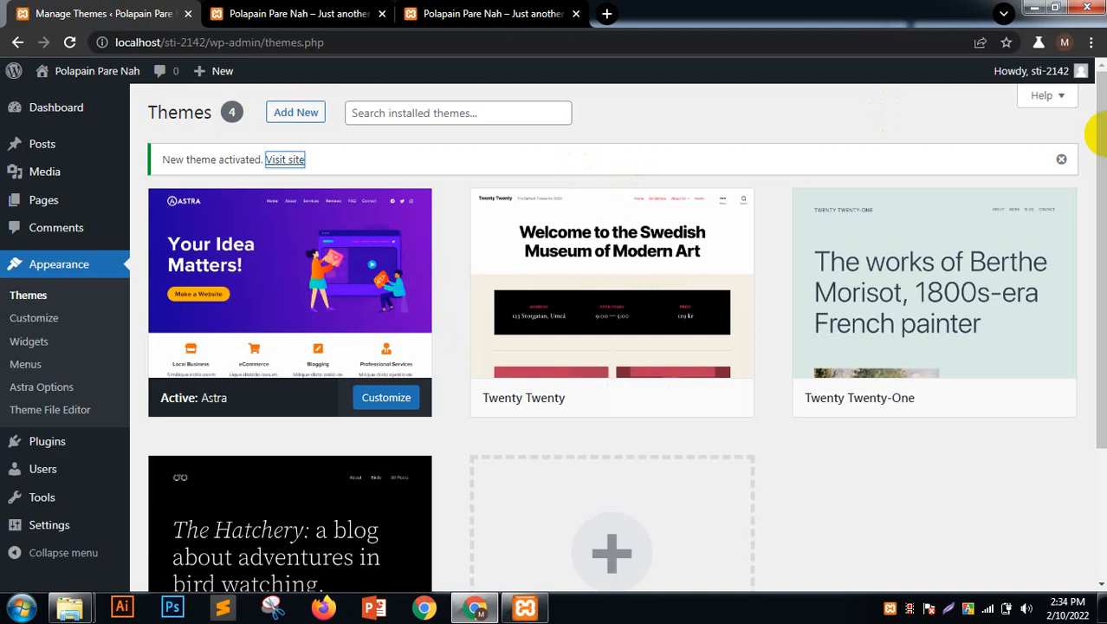
{"action": "left_click_drag", "start_coordinate": [1102, 127], "coordinate": [1098, 97]}
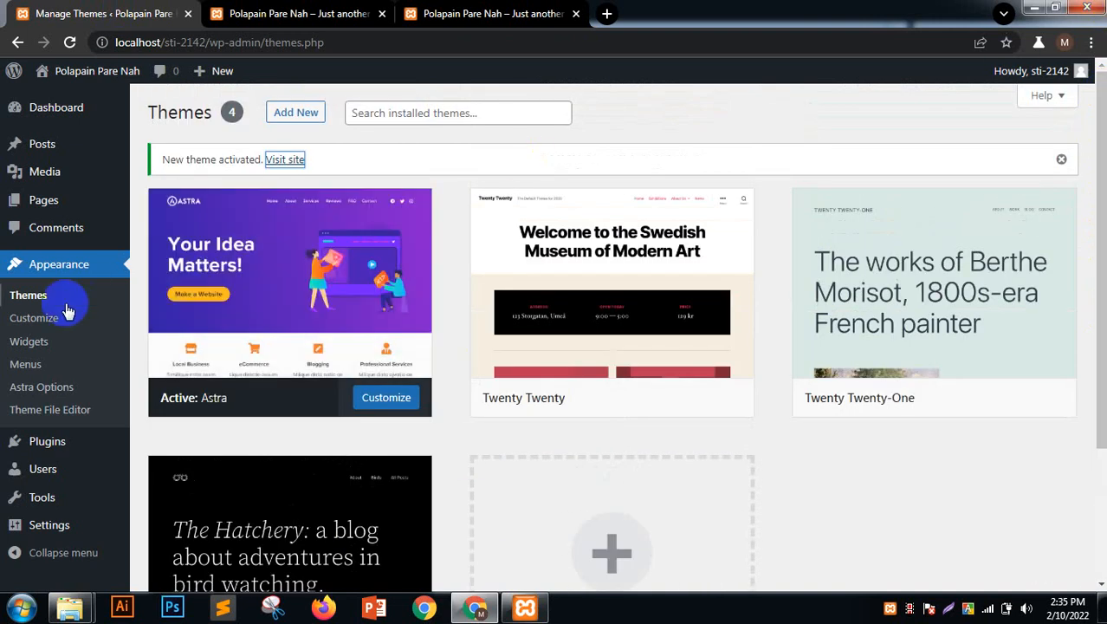
Open and close the theme Customizer, then go to Plugins > Add New
{"action": "left_click", "coordinate": [49, 322]}
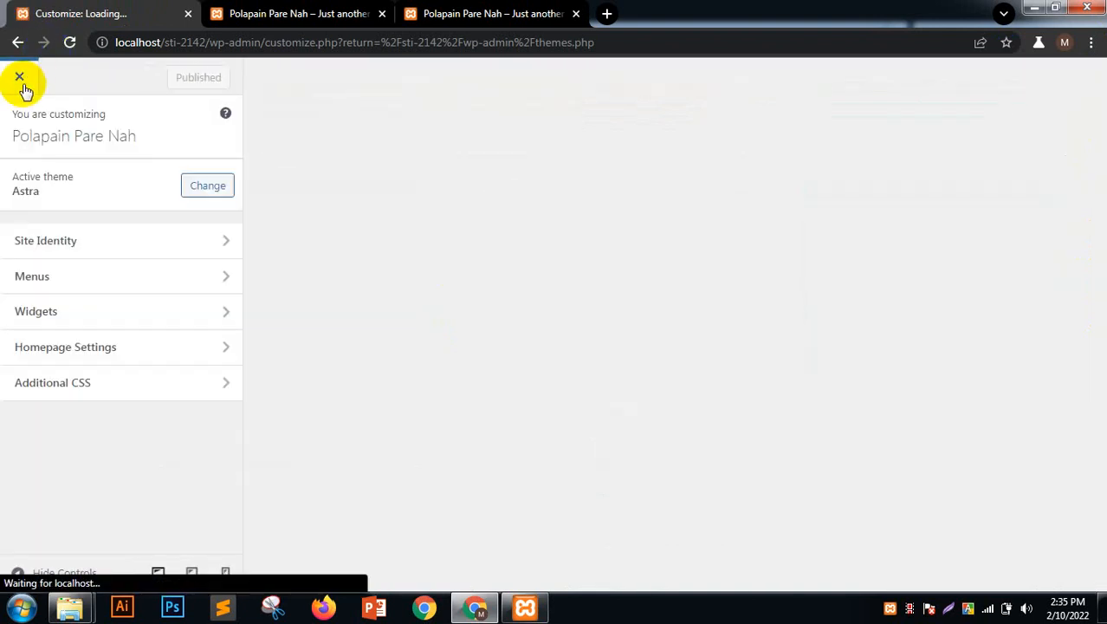
{"action": "left_click", "coordinate": [260, 12]}
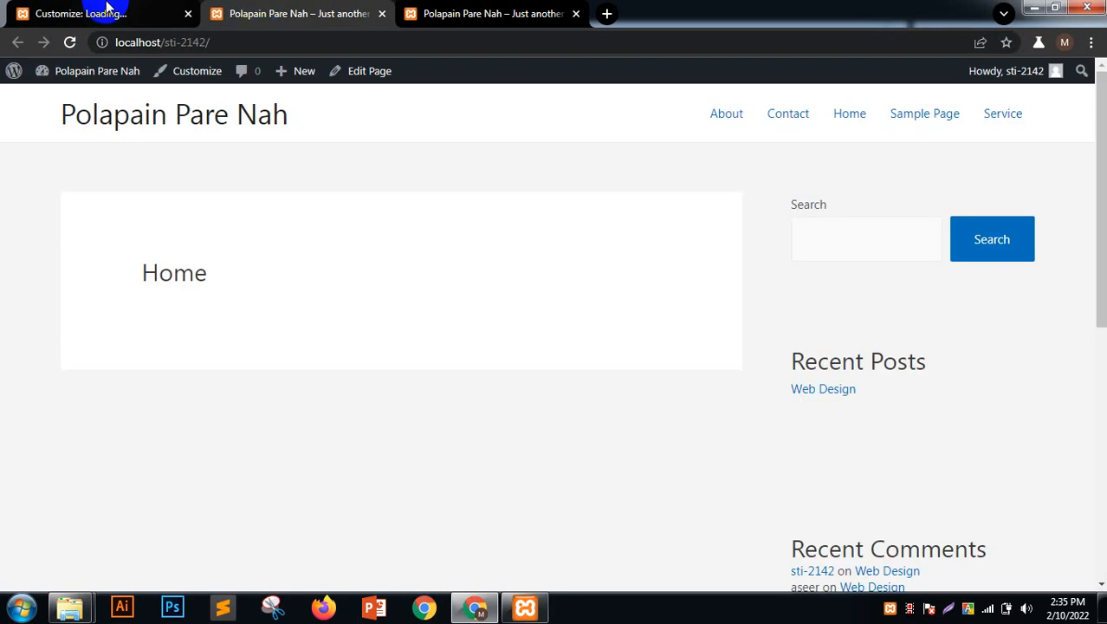
{"action": "left_click", "coordinate": [104, 8]}
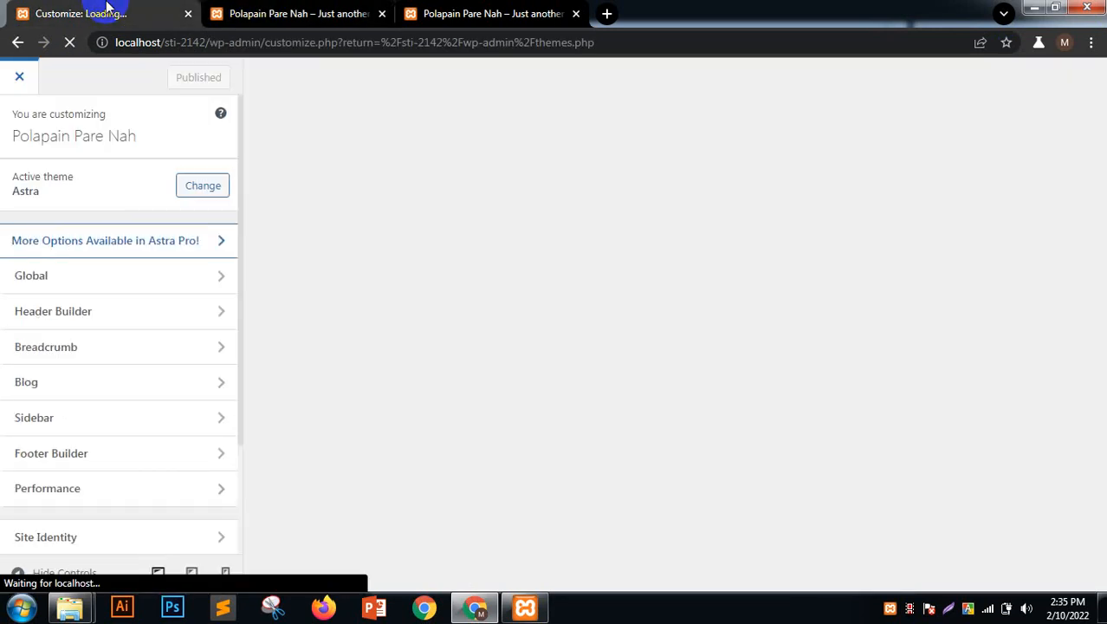
{"action": "left_click", "coordinate": [19, 76]}
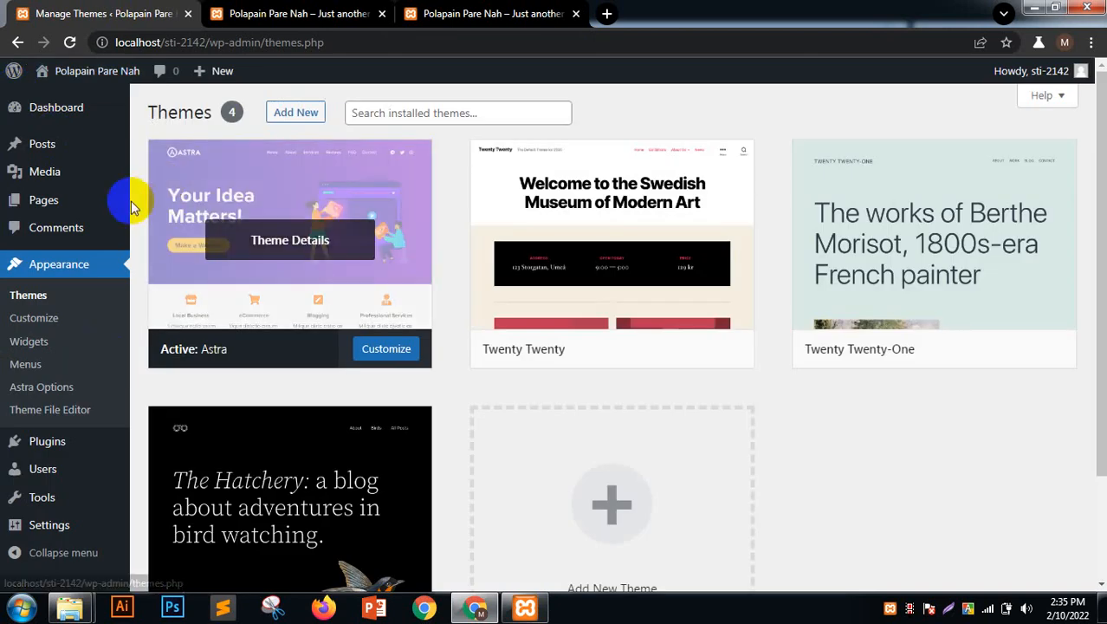
{"action": "mouse_move", "coordinate": [35, 442]}
{"action": "left_click", "coordinate": [189, 474]}
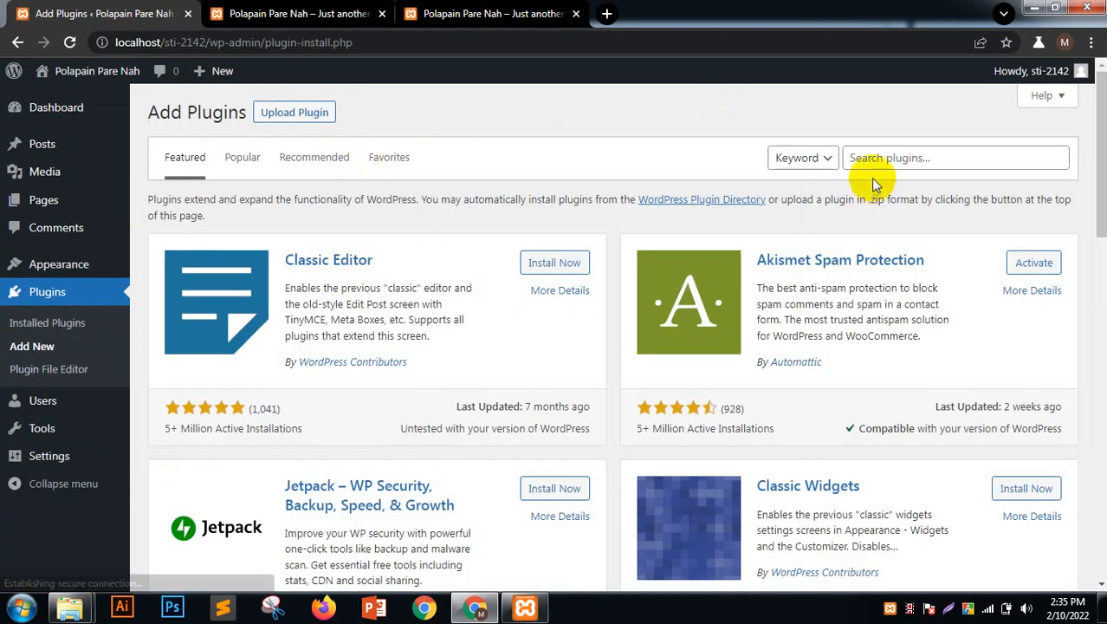
Search plugins for 'wp rese', then install and activate WP Reset
{"action": "left_click", "coordinate": [878, 158]}
{"action": "type", "text": "wp"}
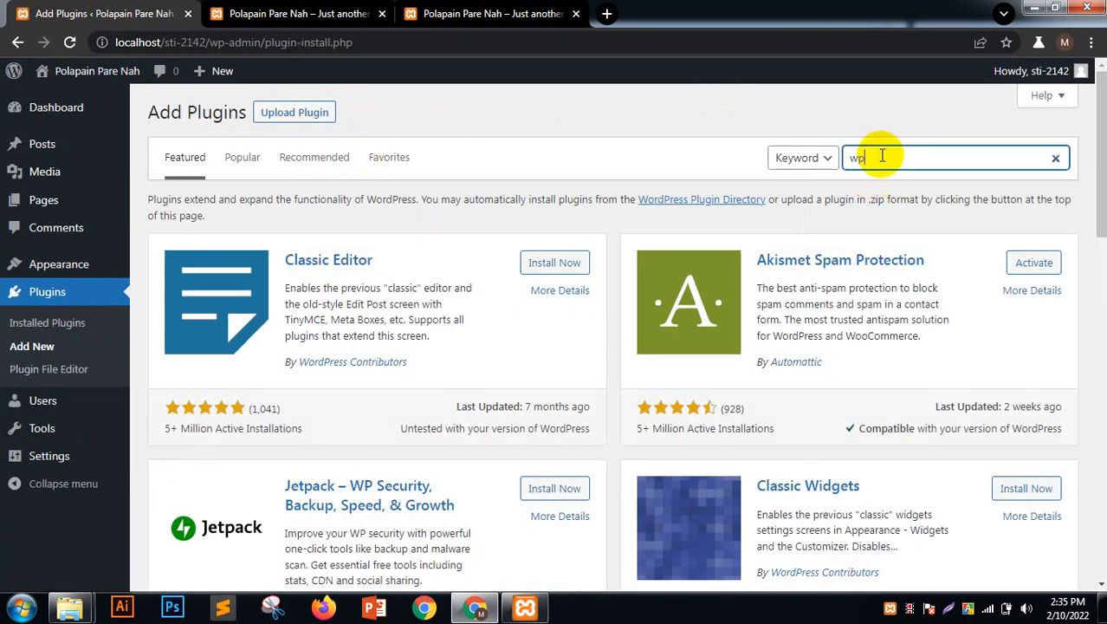
{"action": "type", "text": " reset"}
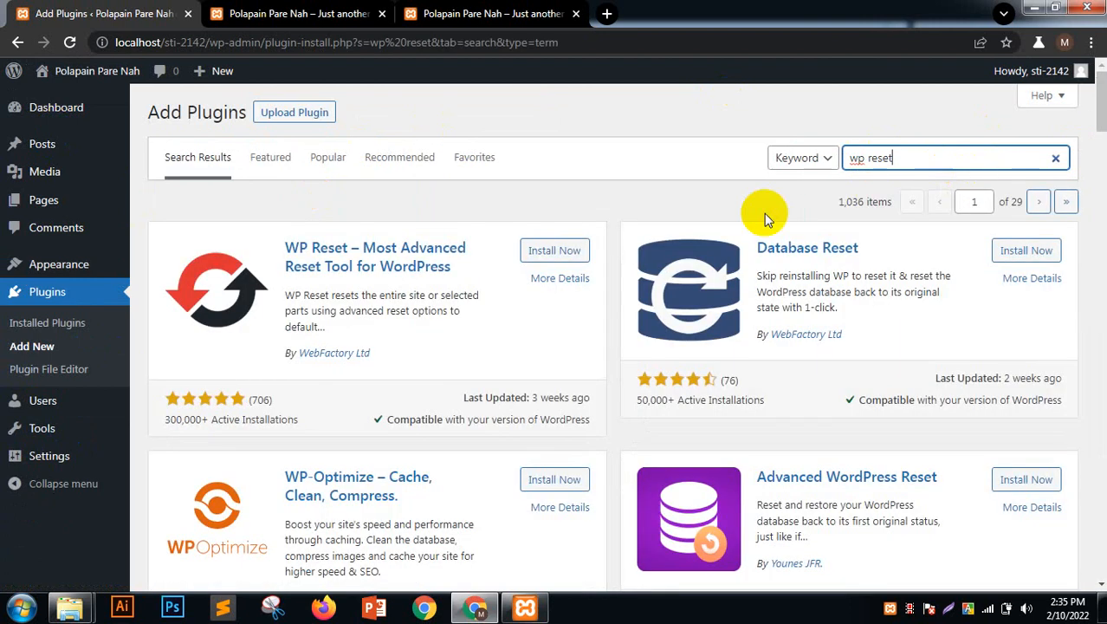
{"action": "left_click", "coordinate": [555, 250]}
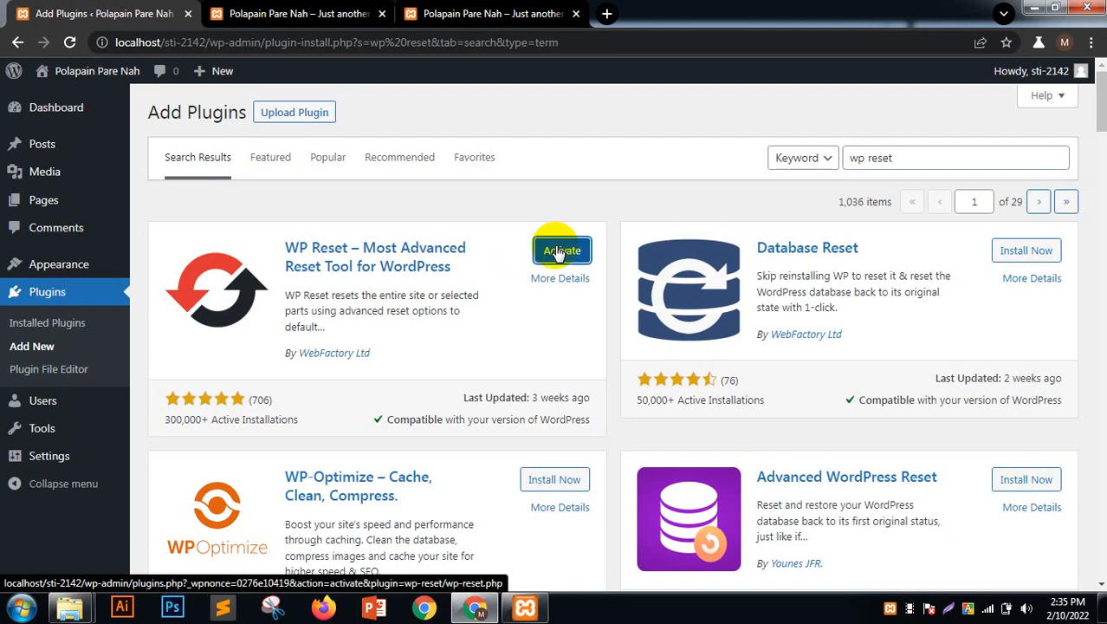
{"action": "left_click", "coordinate": [559, 250]}
Dismiss the WP Reset welcome notice and open Tools > WP Reset in a new tab
{"action": "mouse_move", "coordinate": [15, 456]}
{"action": "mouse_move", "coordinate": [43, 429]}
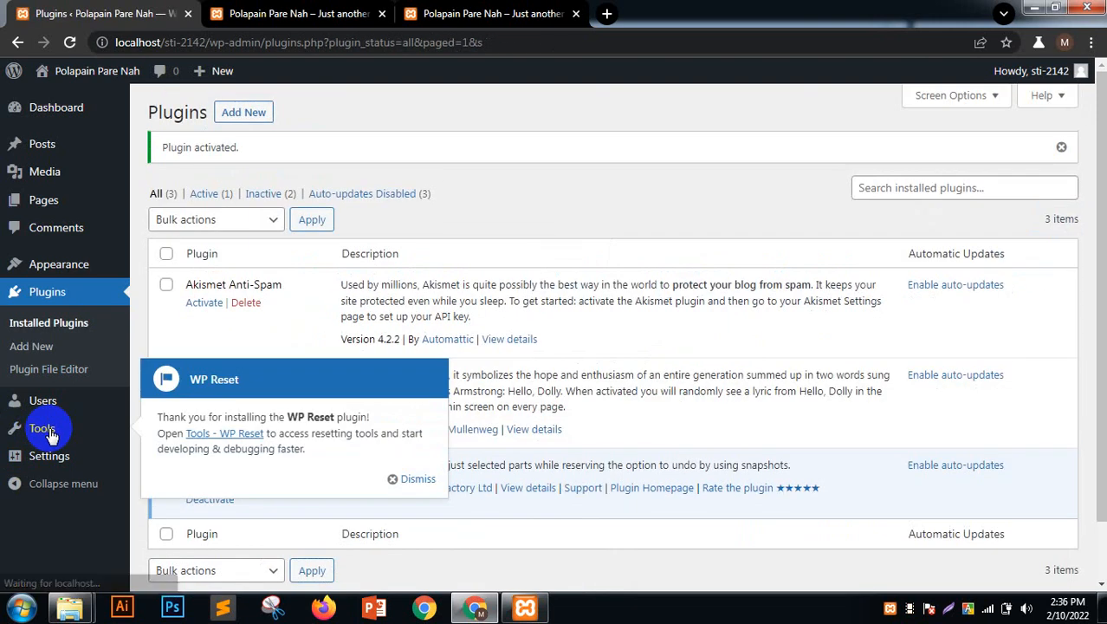
{"action": "left_click", "coordinate": [402, 477]}
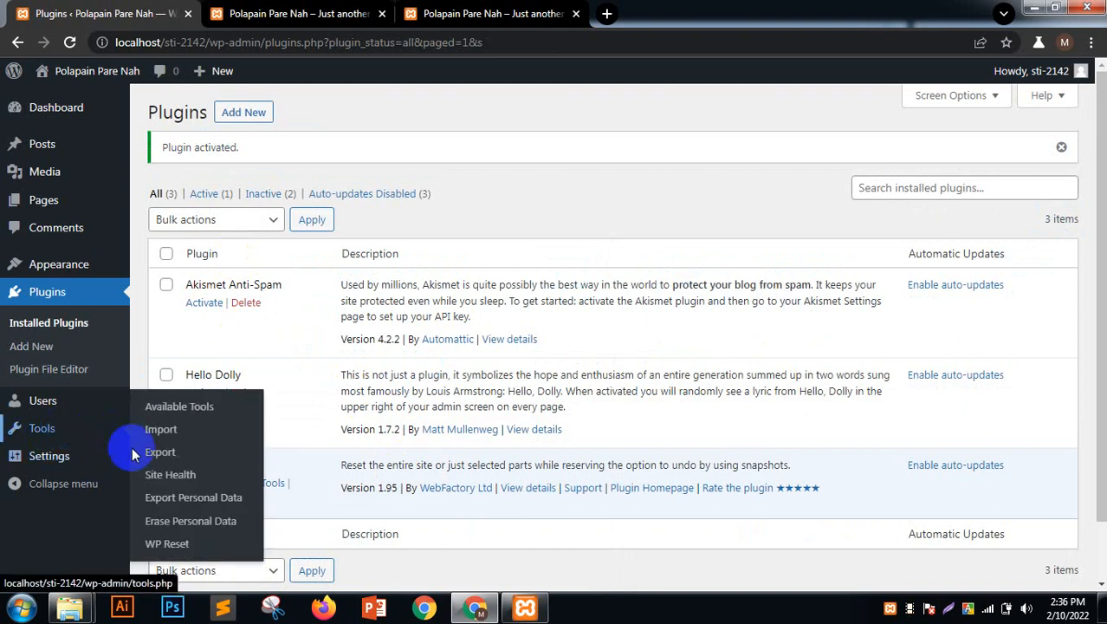
{"action": "middle_click", "coordinate": [182, 544]}
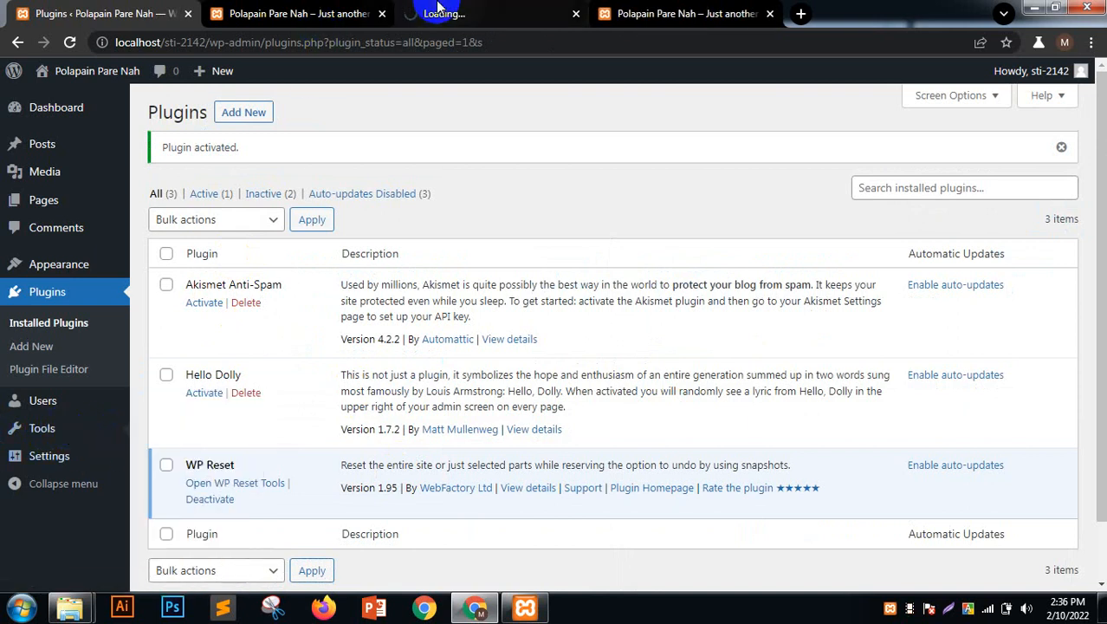
{"action": "left_click", "coordinate": [467, 13]}
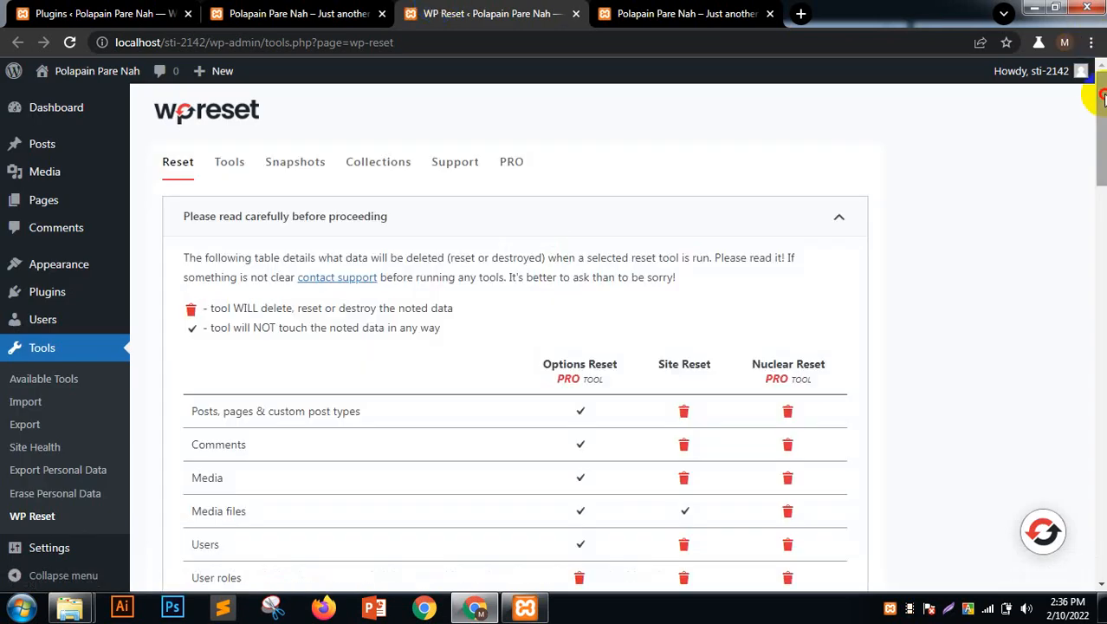
Reset the site by entering 'reset' and confirming Reset WordPress
{"action": "left_click_drag", "start_coordinate": [1100, 95], "coordinate": [1100, 448]}
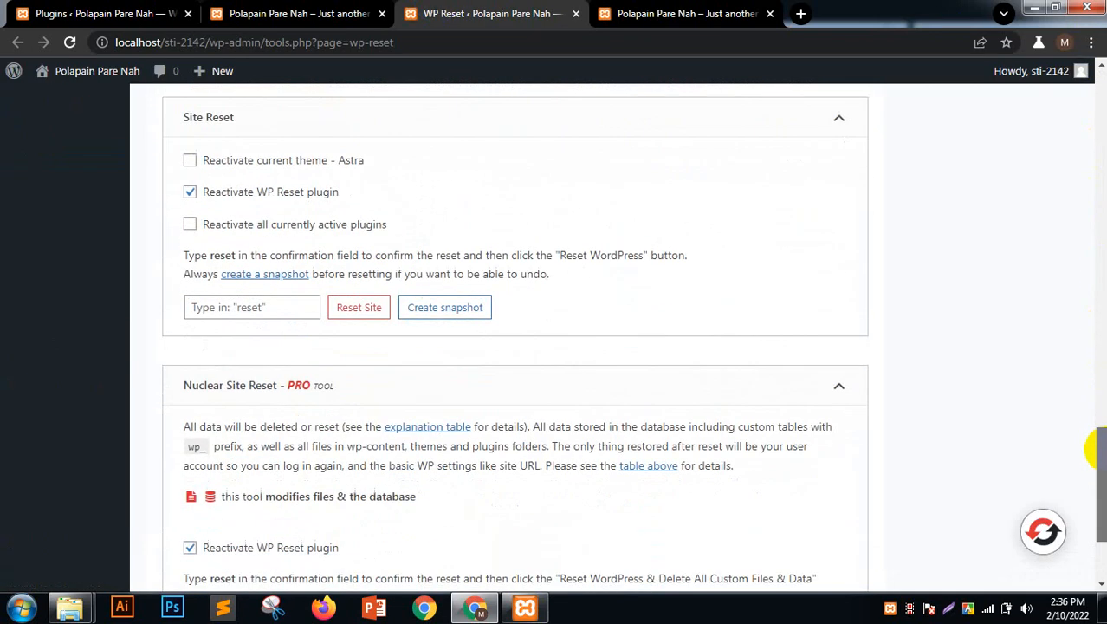
{"action": "left_click", "coordinate": [217, 307]}
{"action": "type", "text": "reset"}
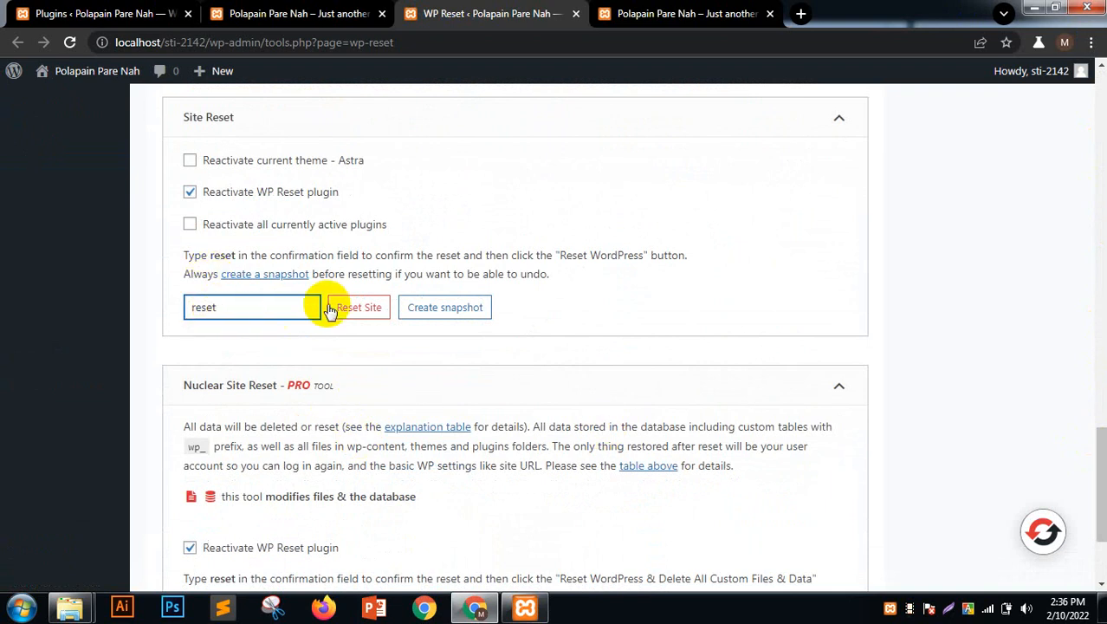
{"action": "left_click", "coordinate": [353, 306]}
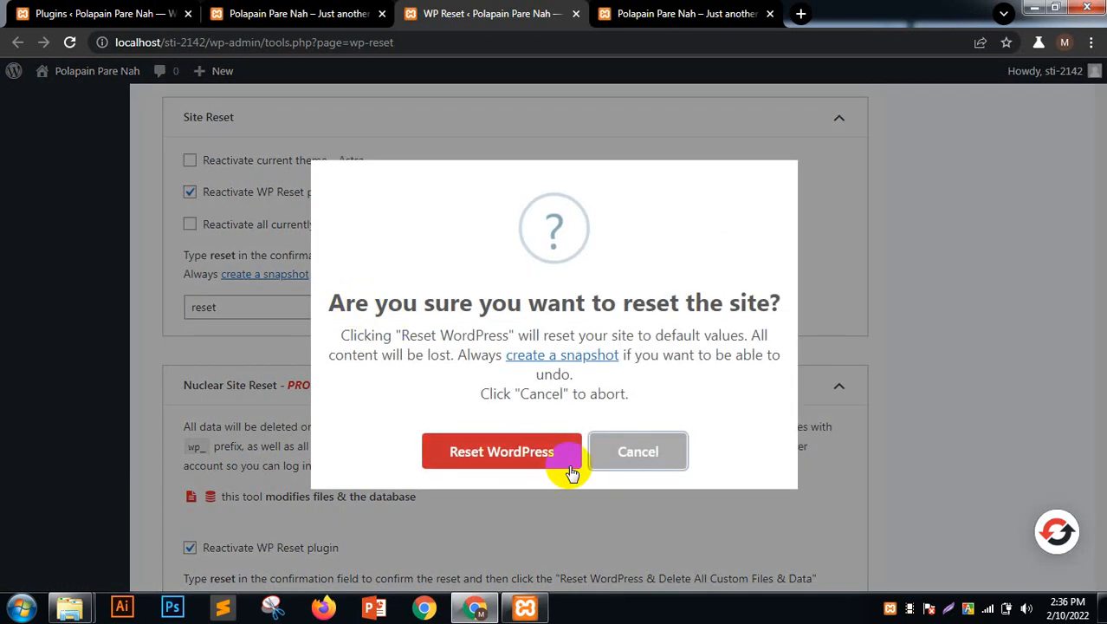
{"action": "left_click", "coordinate": [546, 453]}
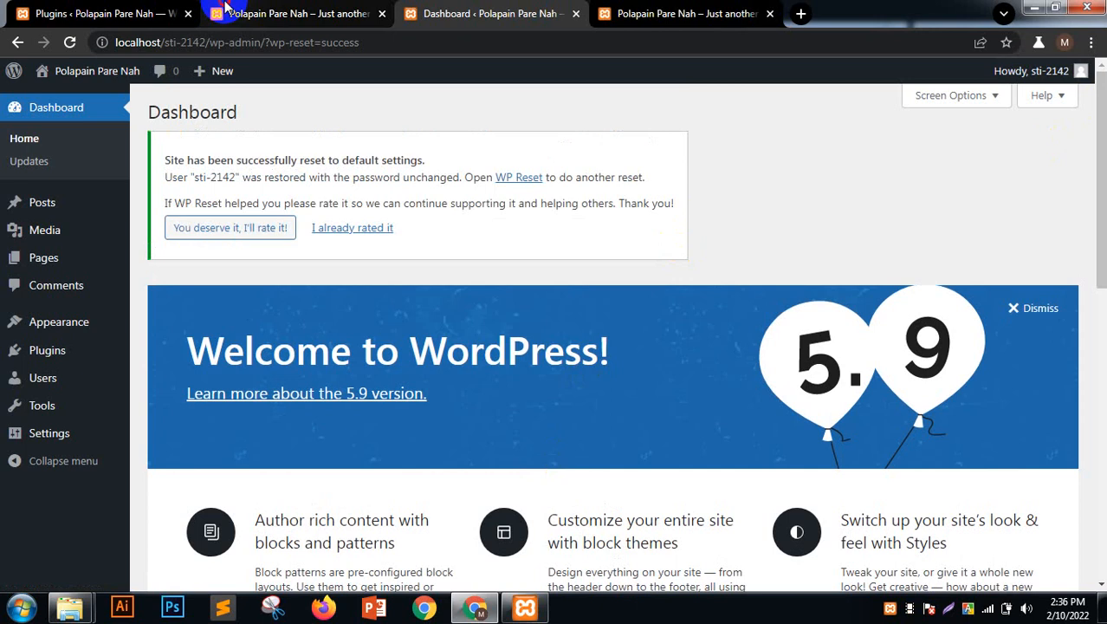
Reload the front-page tab to confirm the reset, then return to the plugins admin tab
{"action": "left_click", "coordinate": [223, 12]}
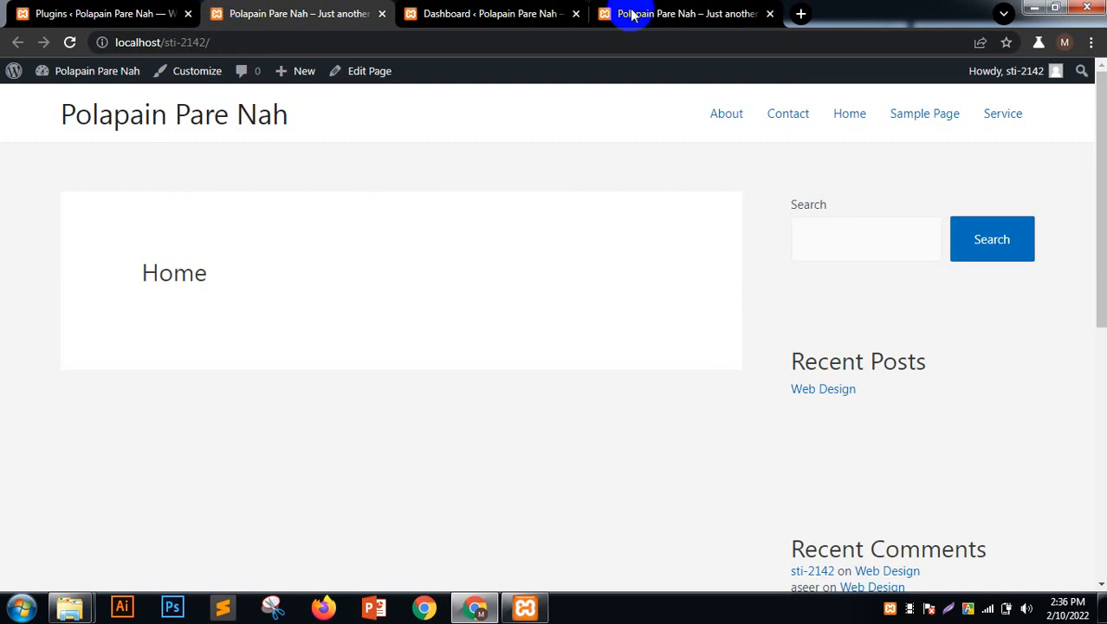
{"action": "left_click", "coordinate": [72, 44]}
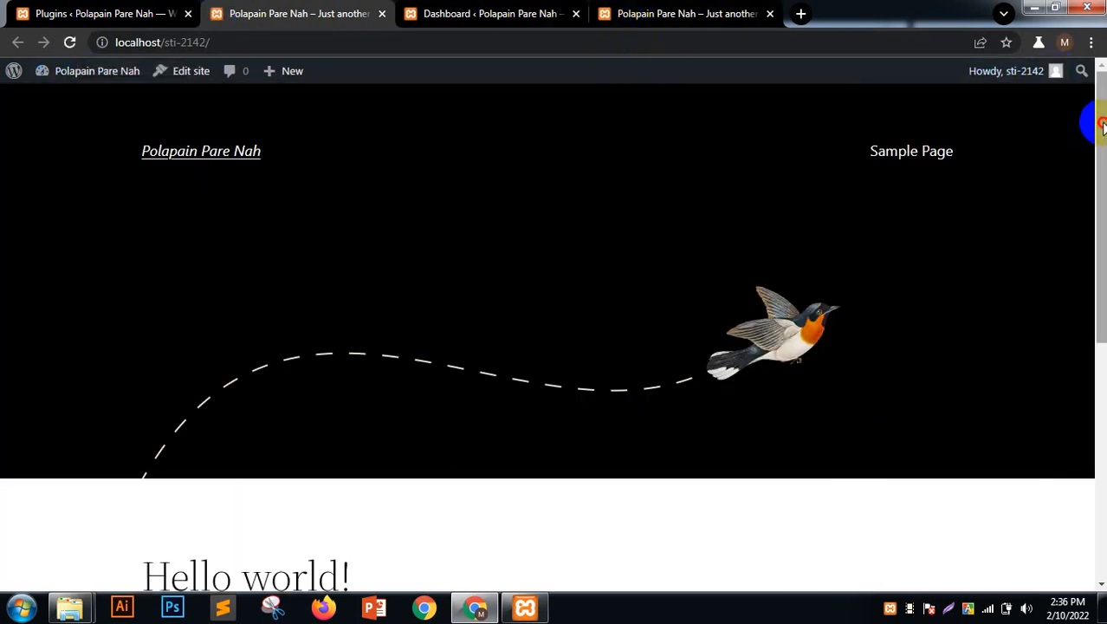
{"action": "left_click_drag", "start_coordinate": [1100, 121], "coordinate": [1104, 80]}
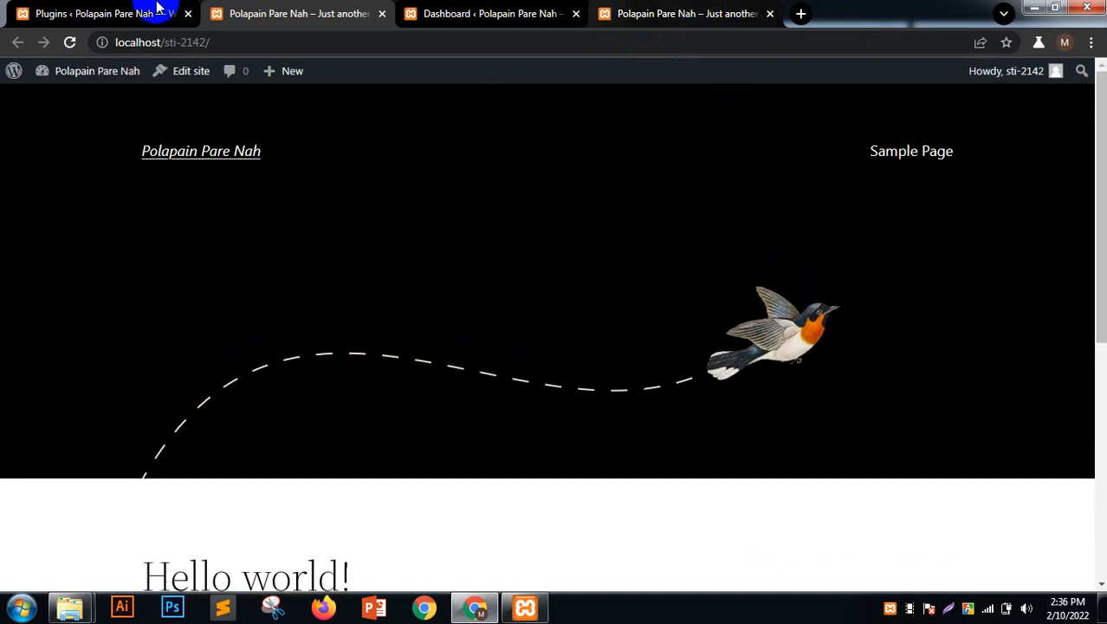
{"action": "left_click", "coordinate": [77, 12]}
{"action": "left_click", "coordinate": [481, 11]}
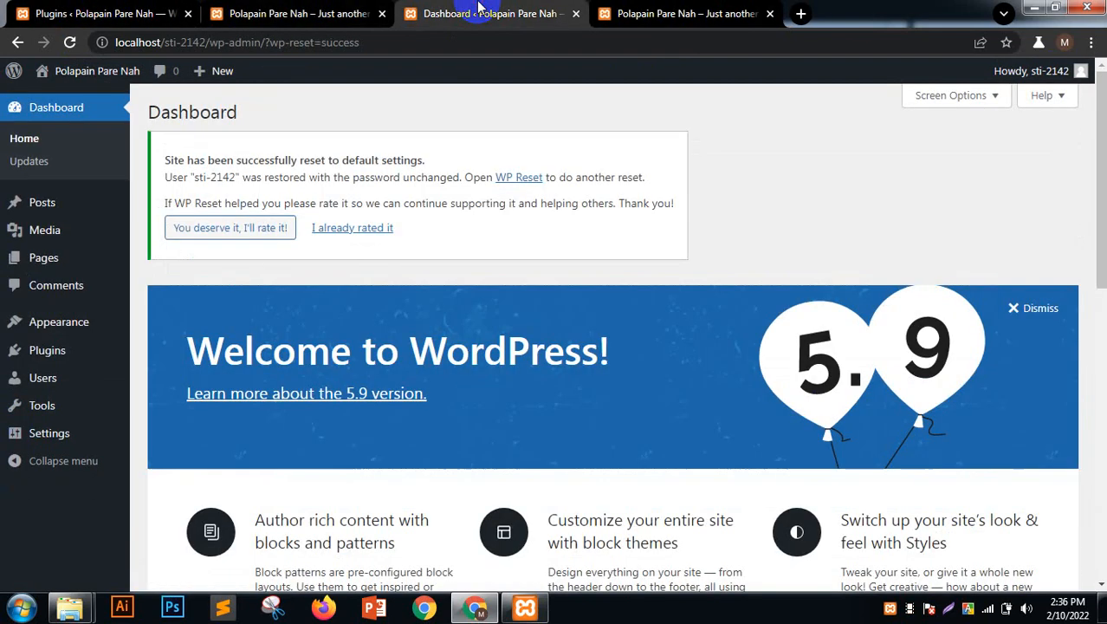
{"action": "left_click", "coordinate": [160, 13]}
{"action": "left_click", "coordinate": [276, 8]}
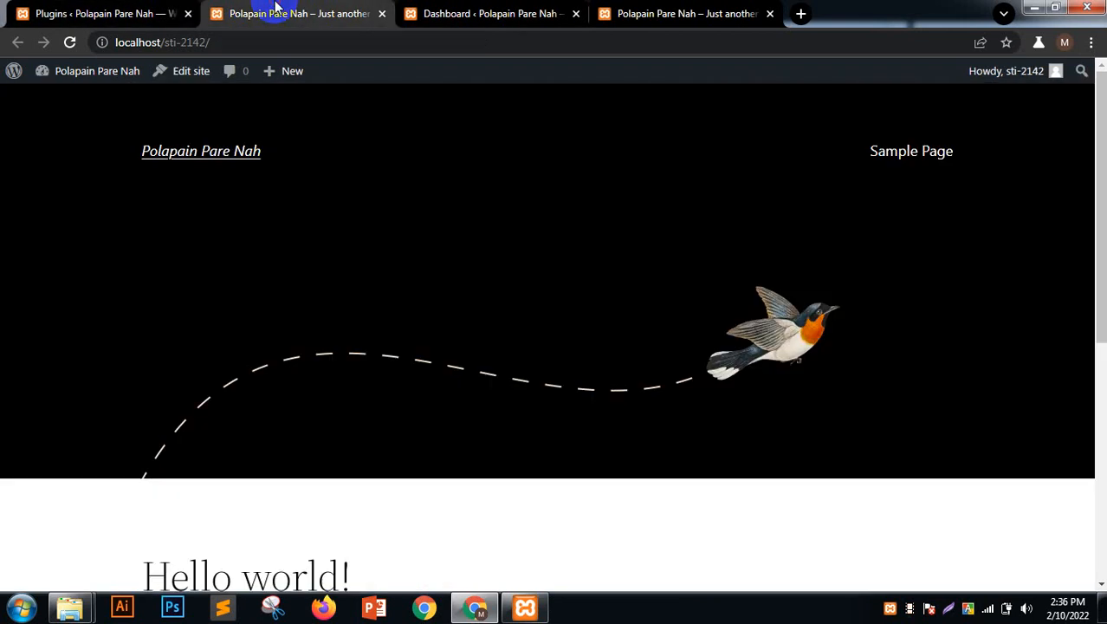
{"action": "left_click", "coordinate": [116, 12]}
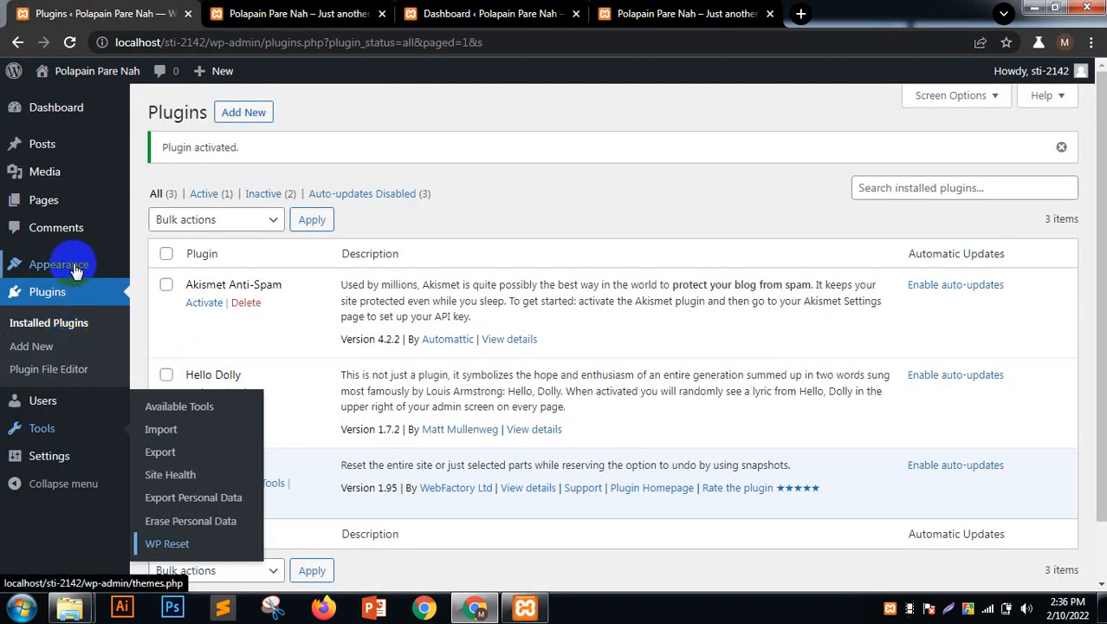
Open the Themes page and close the extra dashboard and duplicate site tabs
{"action": "mouse_move", "coordinate": [52, 263]}
{"action": "left_click", "coordinate": [161, 268]}
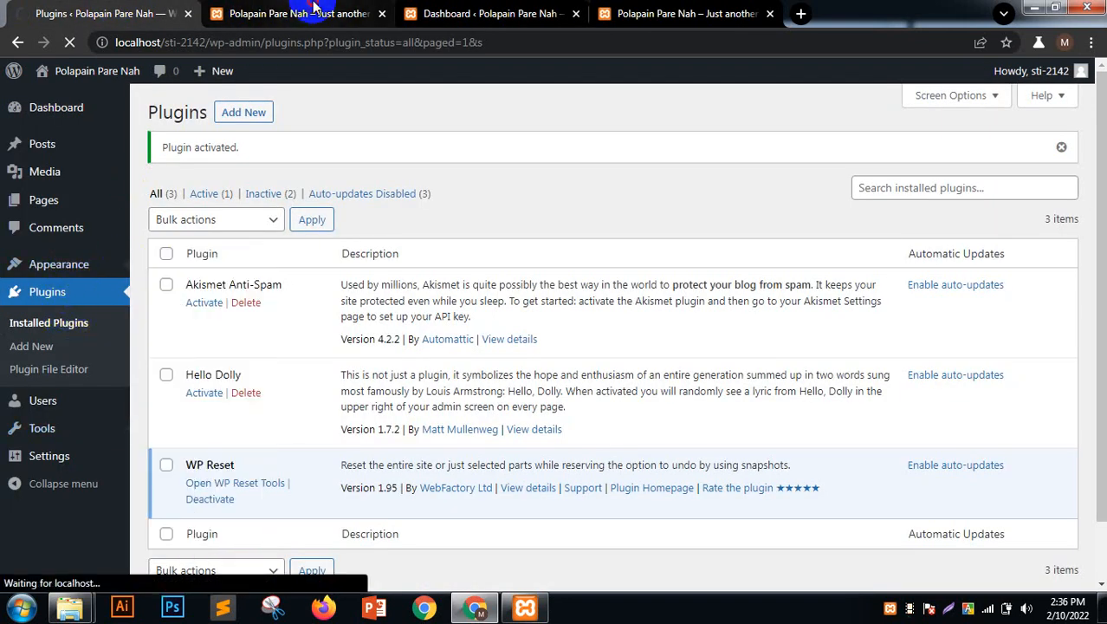
{"action": "left_click", "coordinate": [374, 13]}
{"action": "left_click", "coordinate": [502, 13]}
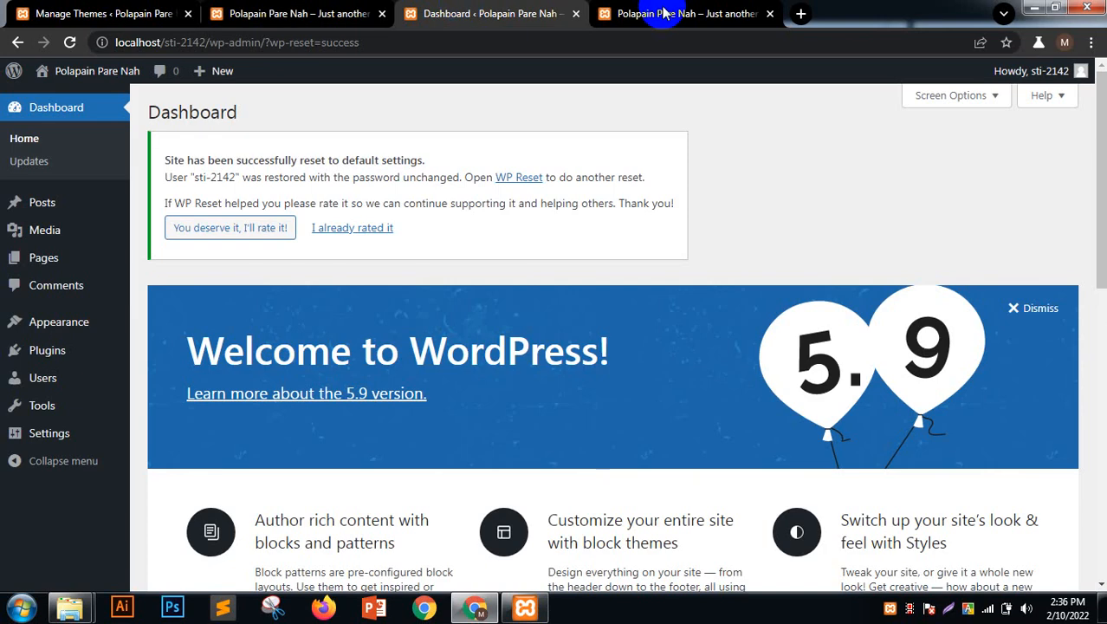
{"action": "left_click", "coordinate": [575, 13]}
{"action": "left_click", "coordinate": [496, 13]}
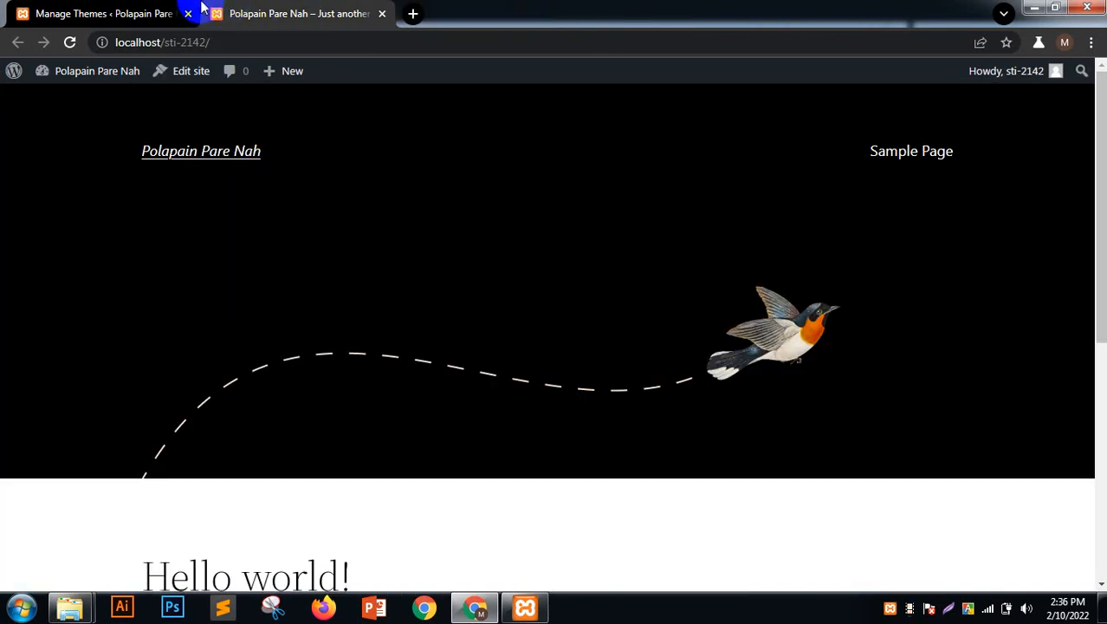
{"action": "left_click", "coordinate": [164, 12]}
Activate Astra and start installing Starter Templates via the welcome notice's Get Started
{"action": "mouse_move", "coordinate": [638, 344]}
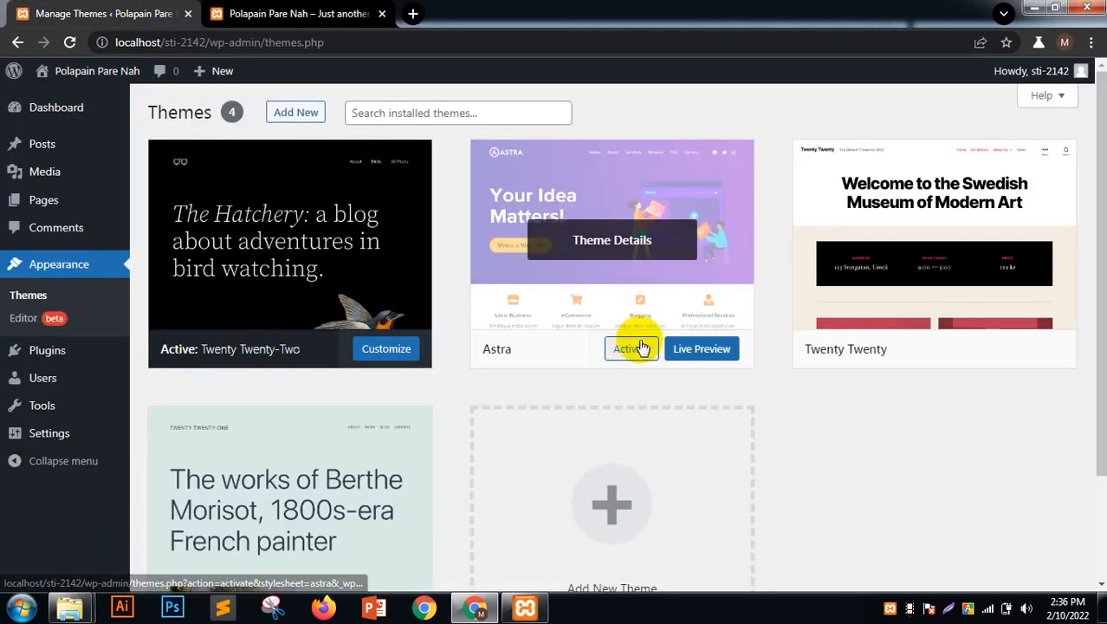
{"action": "left_click", "coordinate": [623, 348]}
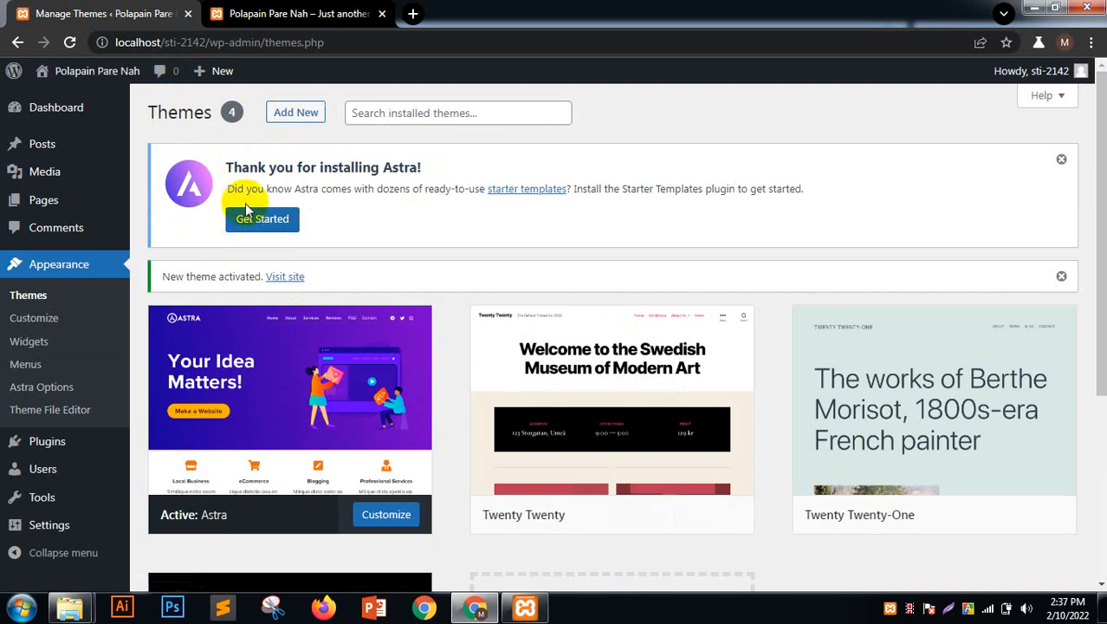
{"action": "left_click", "coordinate": [259, 222]}
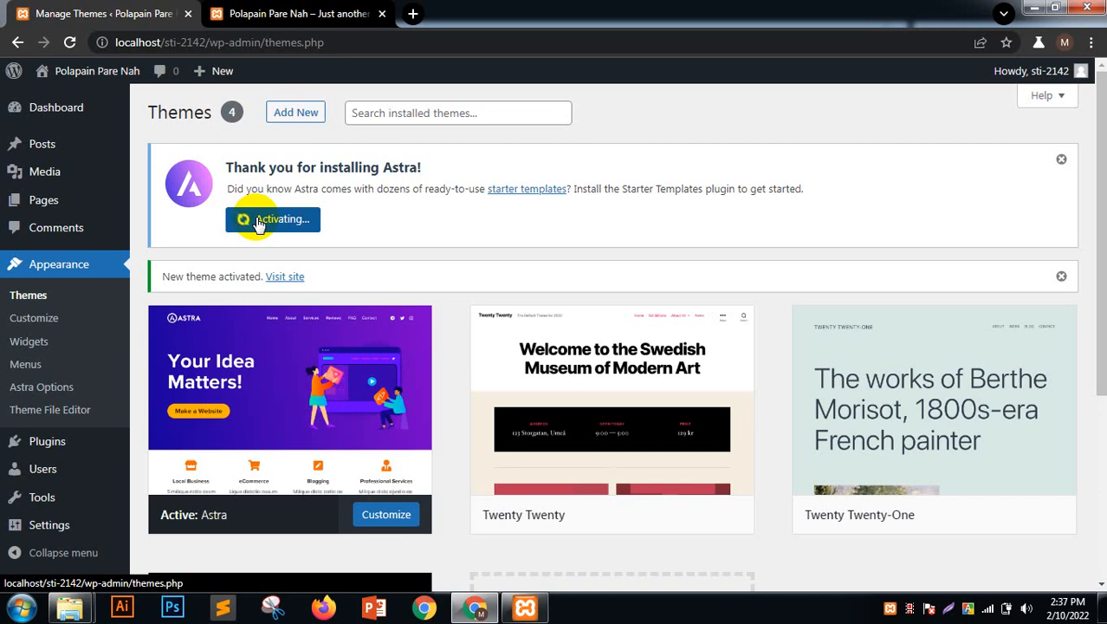
{"action": "left_click", "coordinate": [290, 13]}
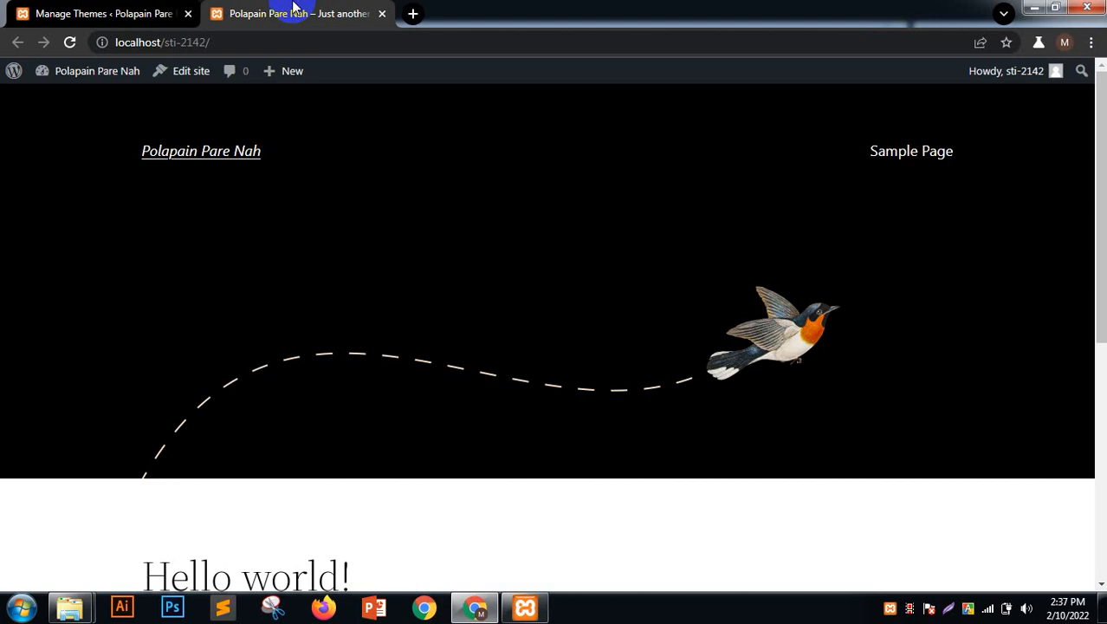
Return to the themes admin tab to reach the Starter Templates Getting Started page
{"action": "left_click", "coordinate": [98, 7]}
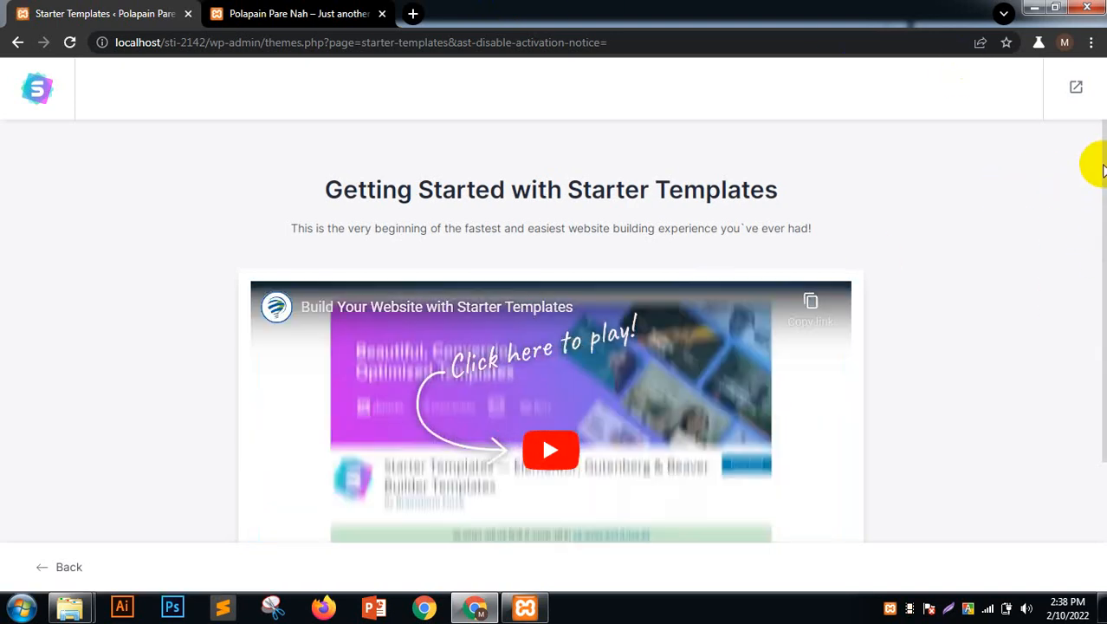
{"action": "left_click_drag", "start_coordinate": [1100, 165], "coordinate": [1094, 279]}
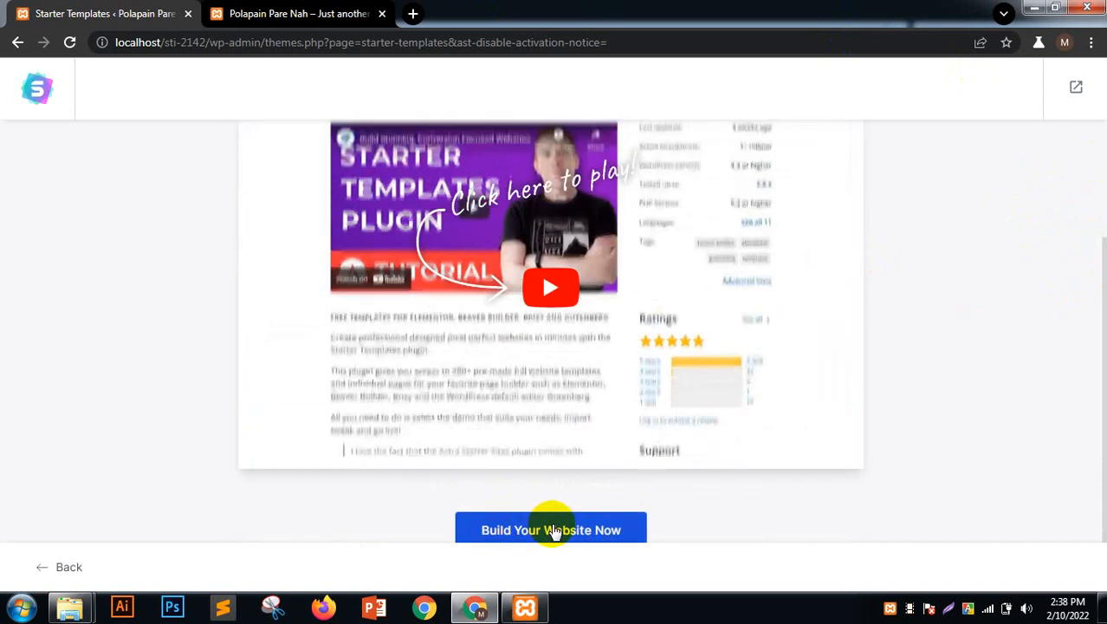
{"action": "left_click", "coordinate": [555, 531]}
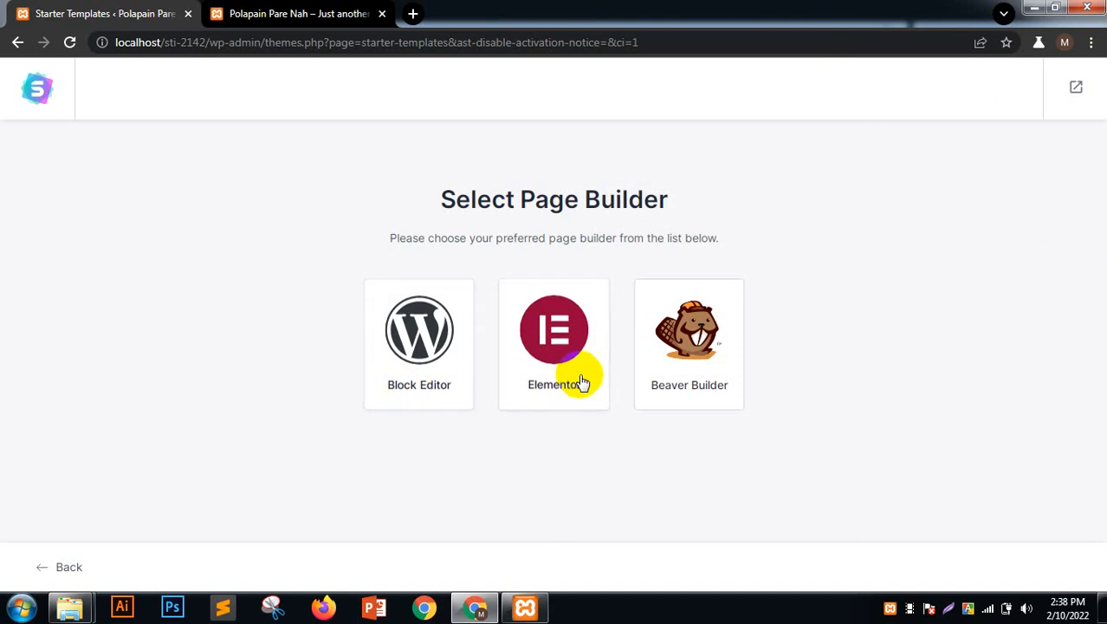
{"action": "left_click", "coordinate": [540, 357]}
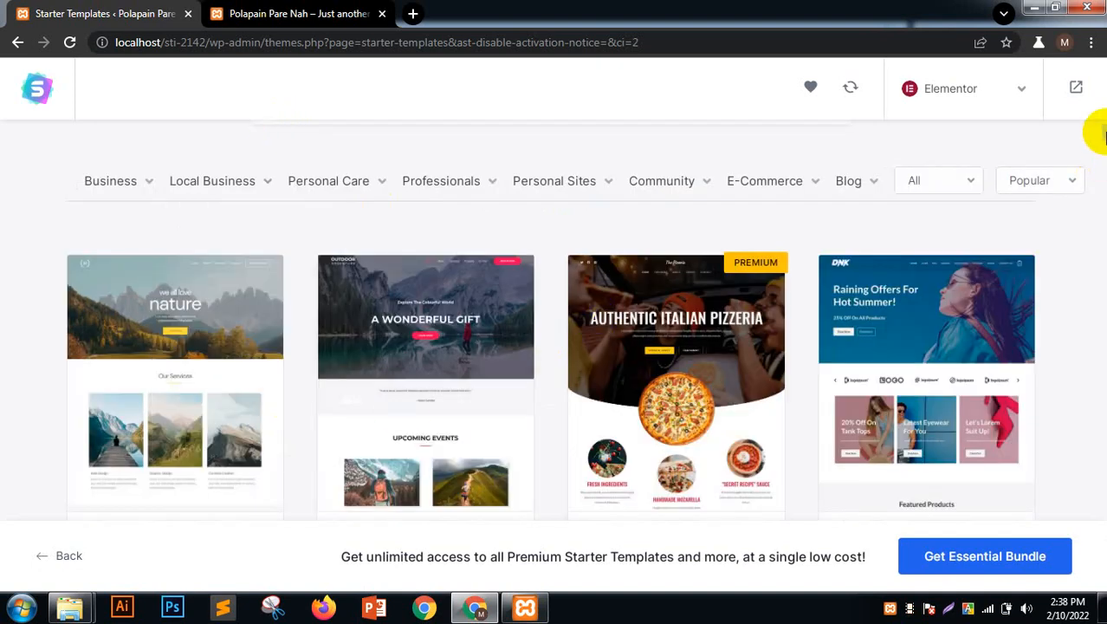
{"action": "scroll", "coordinate": [1098, 132], "scroll_direction": "down", "scroll_amount": 15}
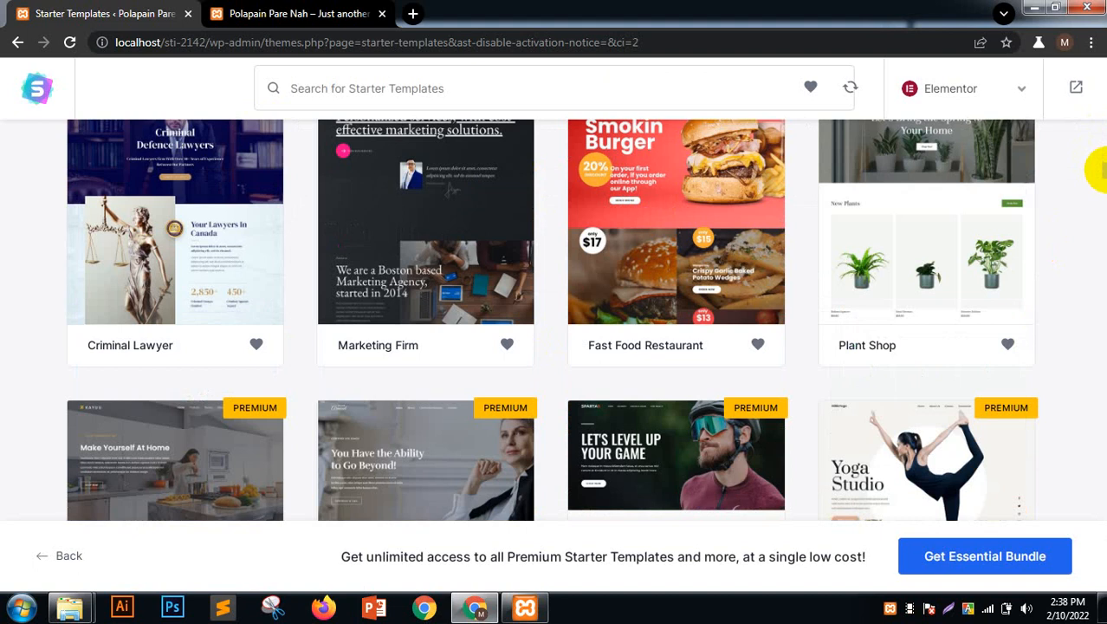
{"action": "scroll", "coordinate": [1096, 155], "scroll_direction": "up", "scroll_amount": 15}
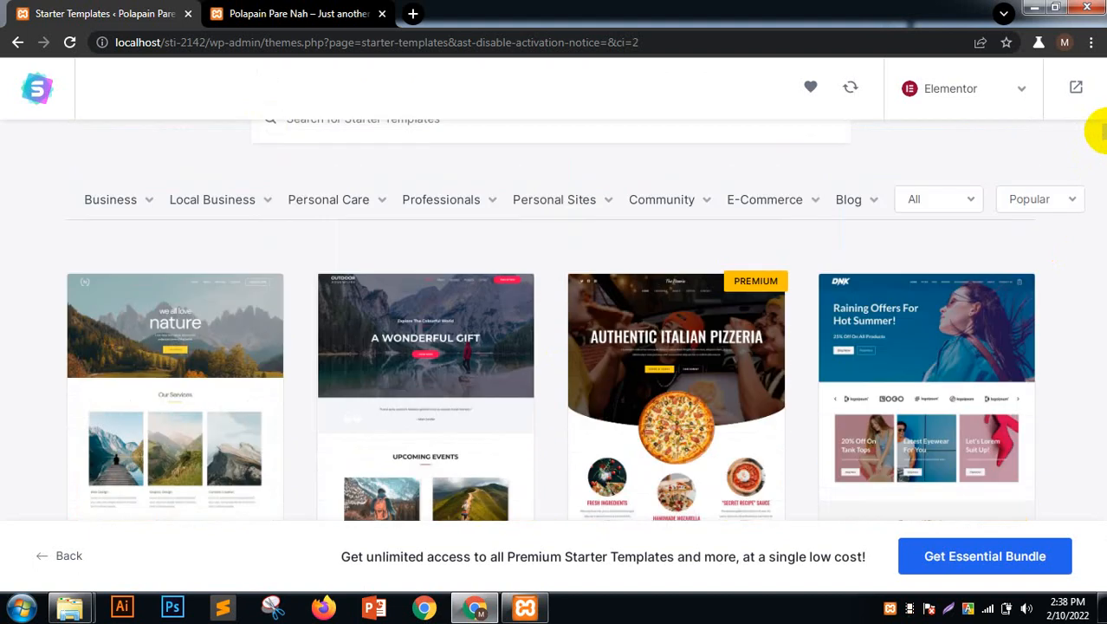
{"action": "left_click", "coordinate": [654, 403]}
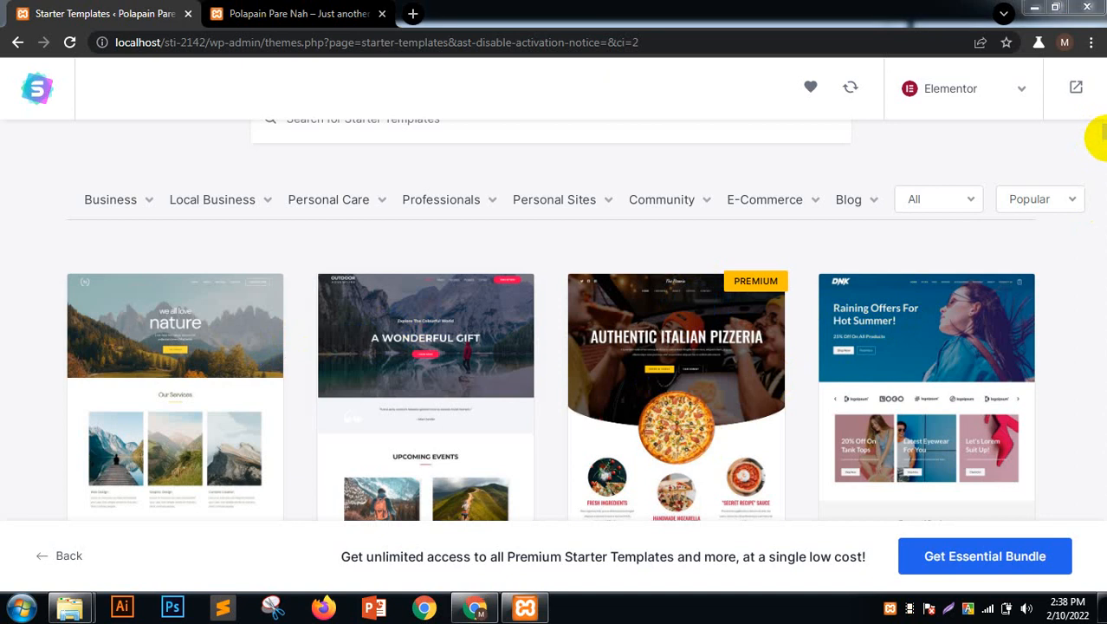
{"action": "scroll", "coordinate": [1099, 139], "scroll_direction": "down", "scroll_amount": 3}
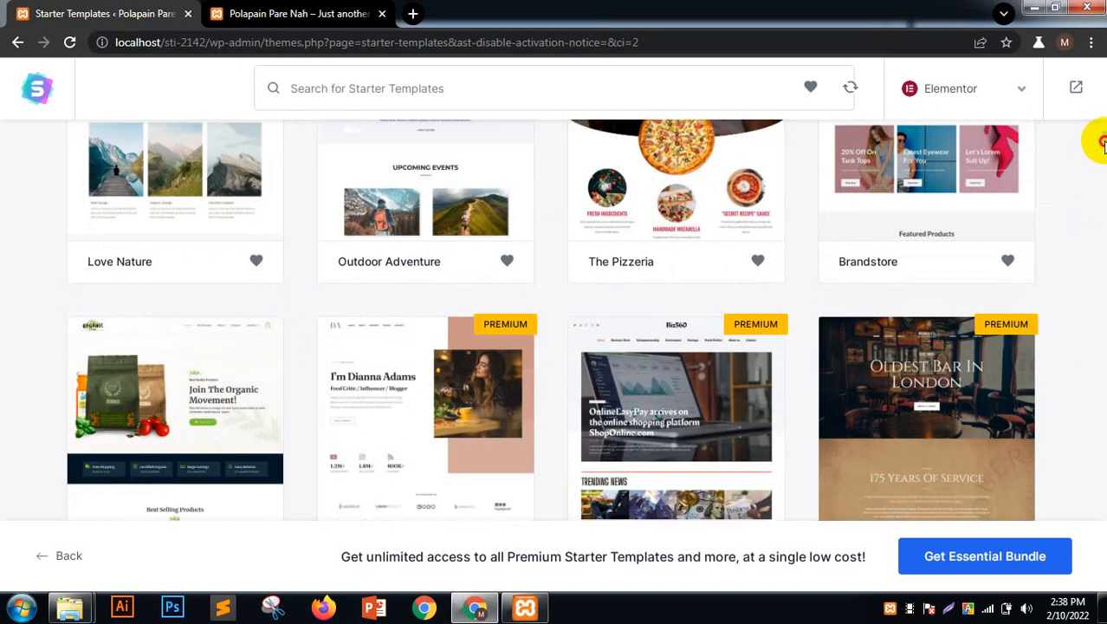
{"action": "scroll", "coordinate": [1102, 143], "scroll_direction": "down", "scroll_amount": 2}
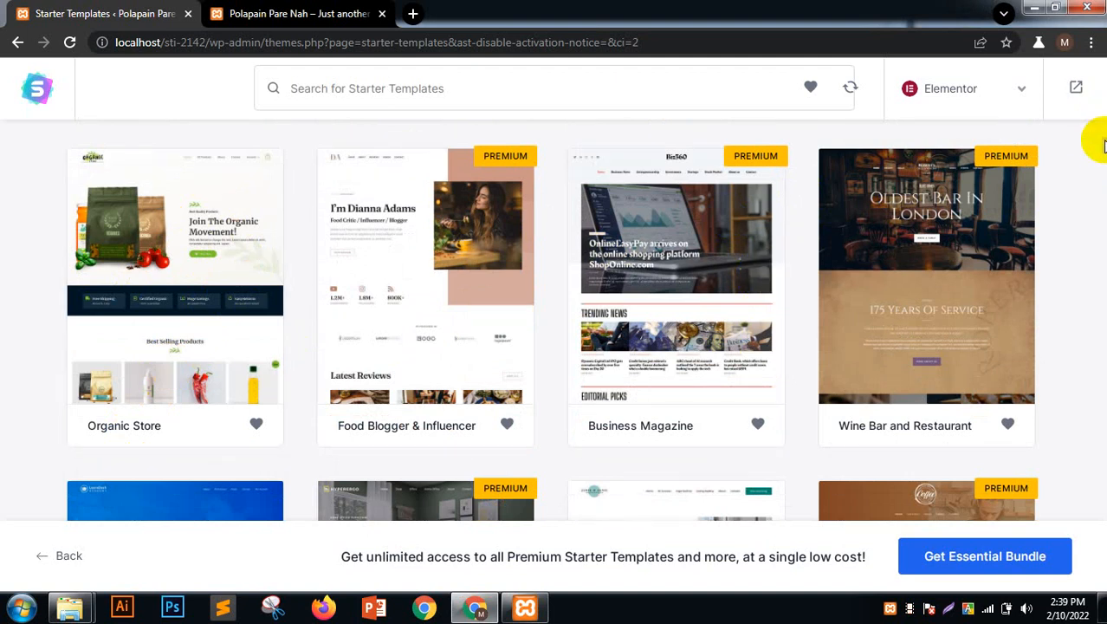
{"action": "left_click_drag", "start_coordinate": [1104, 153], "coordinate": [1104, 187]}
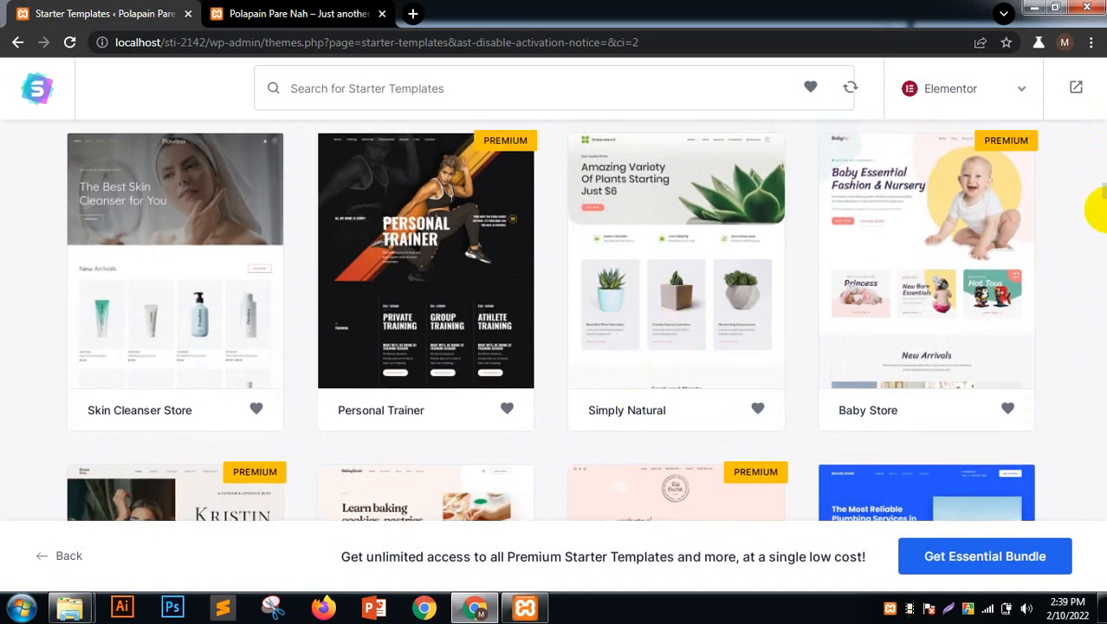
{"action": "left_click_drag", "start_coordinate": [1103, 192], "coordinate": [1104, 131]}
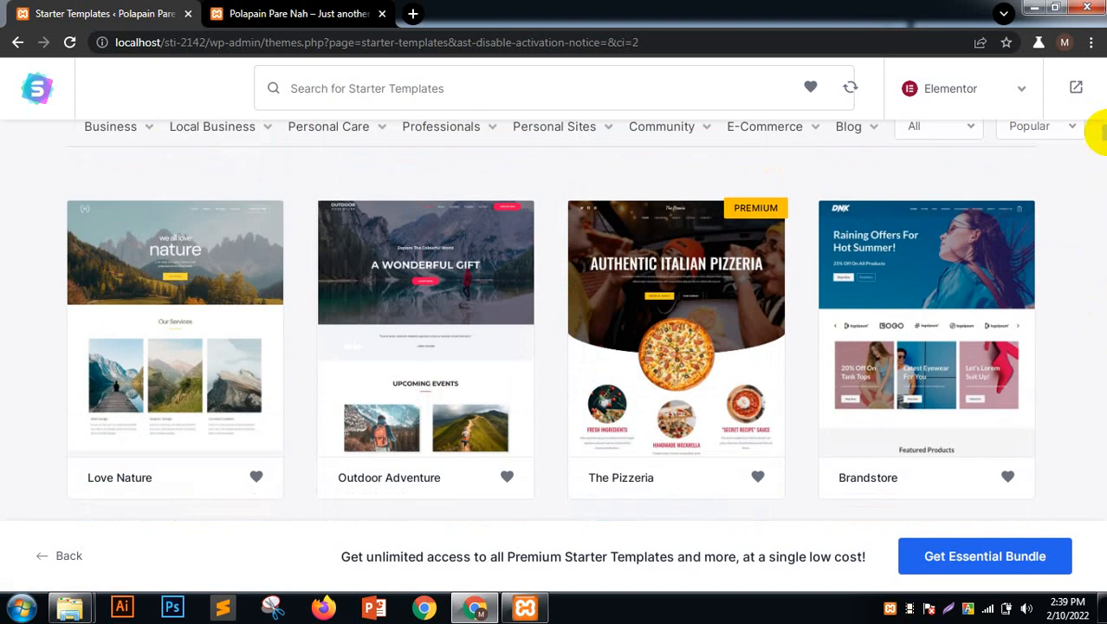
Pick the Brandstore template, skipping the logo and keeping default colours and fonts
{"action": "left_click", "coordinate": [901, 291]}
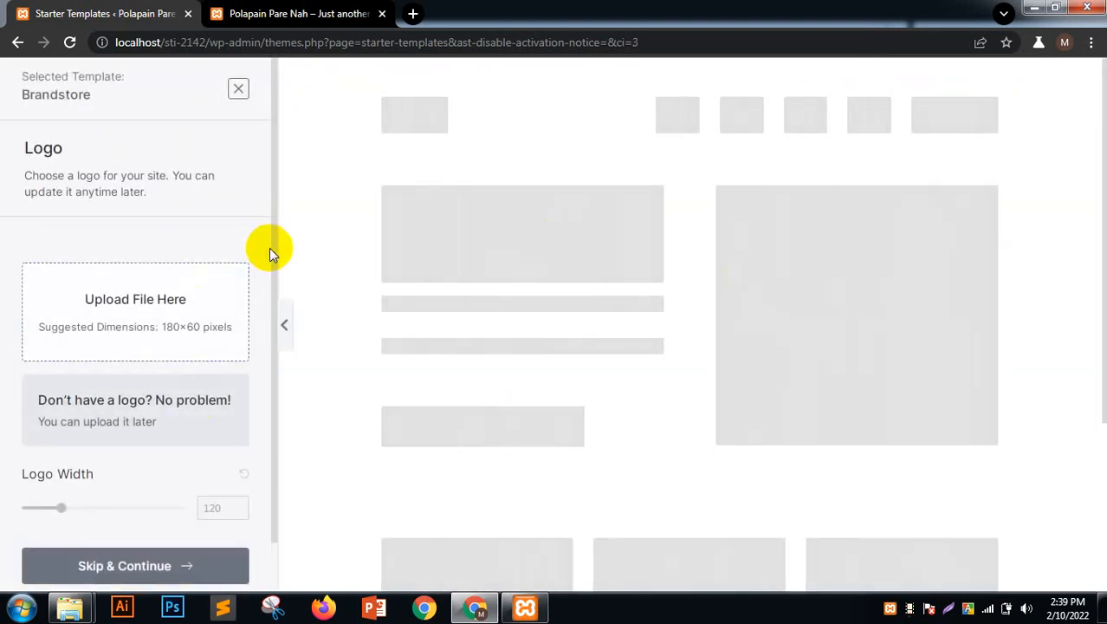
{"action": "scroll", "coordinate": [277, 239], "scroll_direction": "down", "scroll_amount": 1}
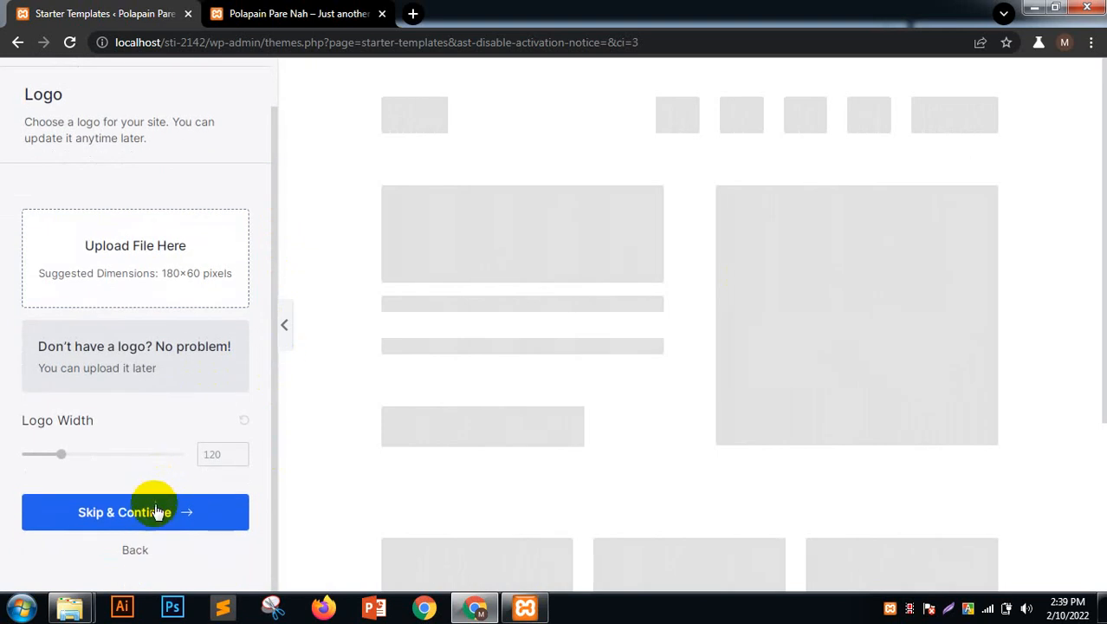
{"action": "left_click", "coordinate": [158, 512]}
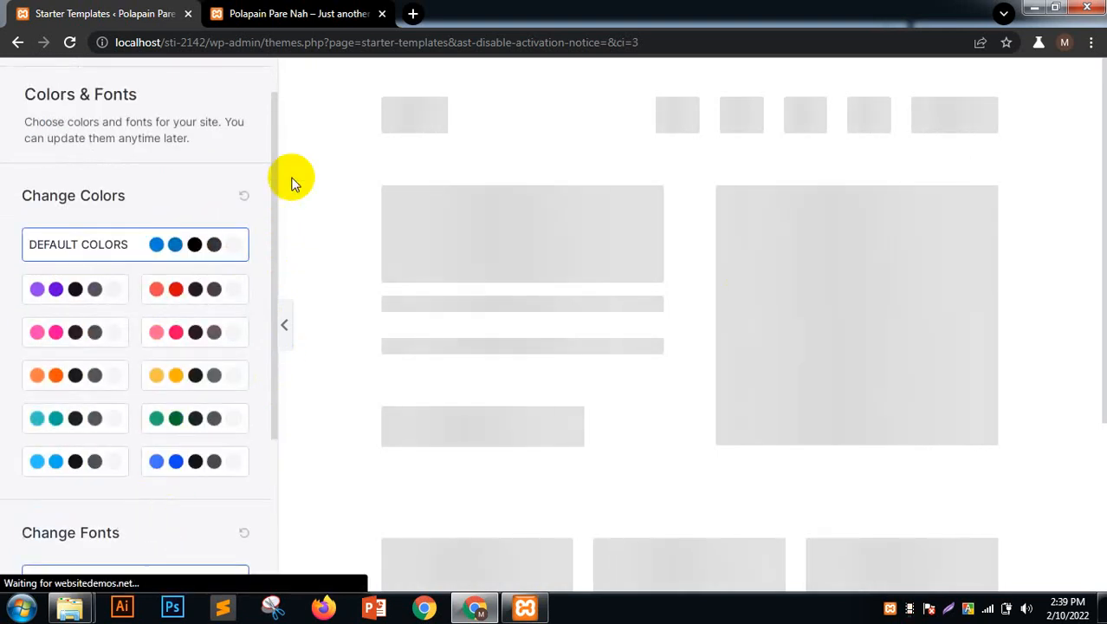
{"action": "left_click_drag", "start_coordinate": [277, 180], "coordinate": [272, 433]}
{"action": "left_click", "coordinate": [143, 508]}
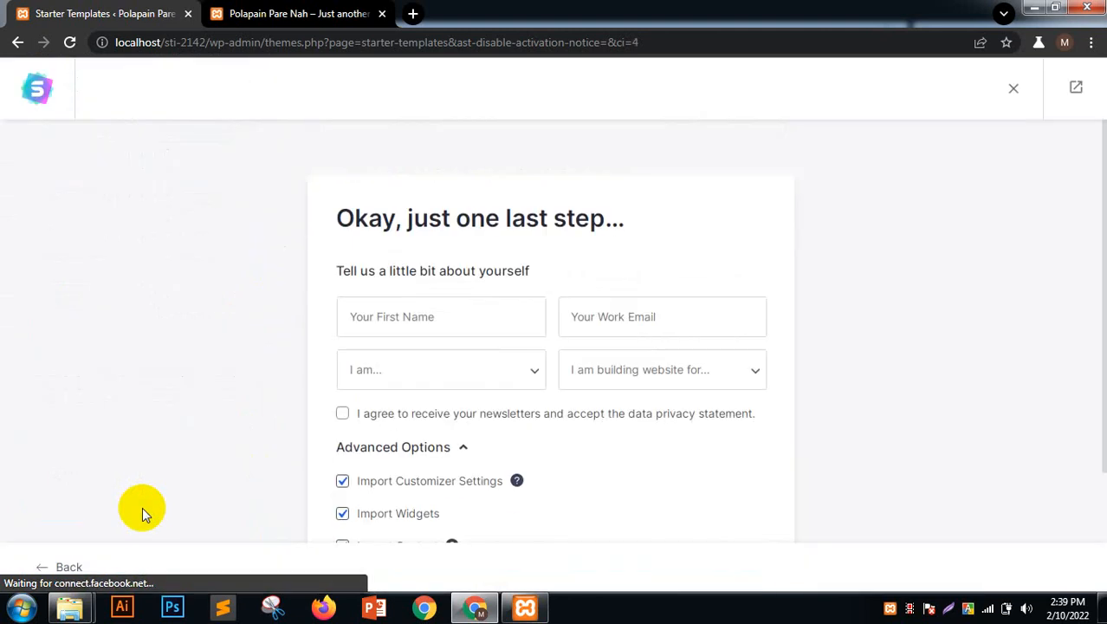
Fill in first name and work e-mail, choose Intermediate and Myself/My Company, agree, and submit
{"action": "left_click", "coordinate": [420, 316]}
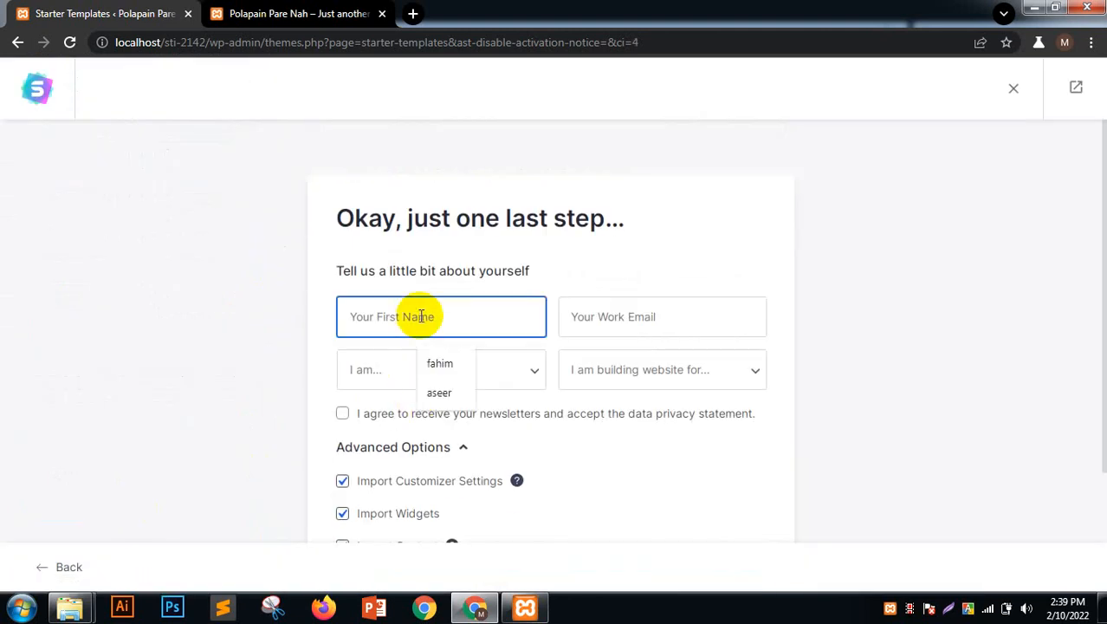
{"action": "left_click", "coordinate": [464, 393]}
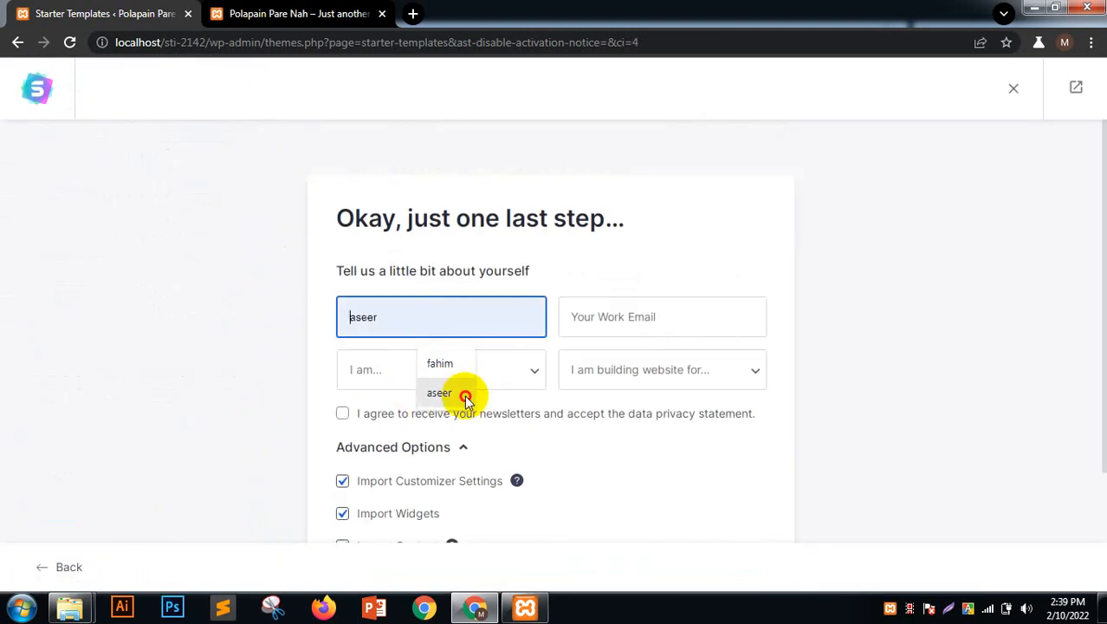
{"action": "left_click", "coordinate": [616, 329]}
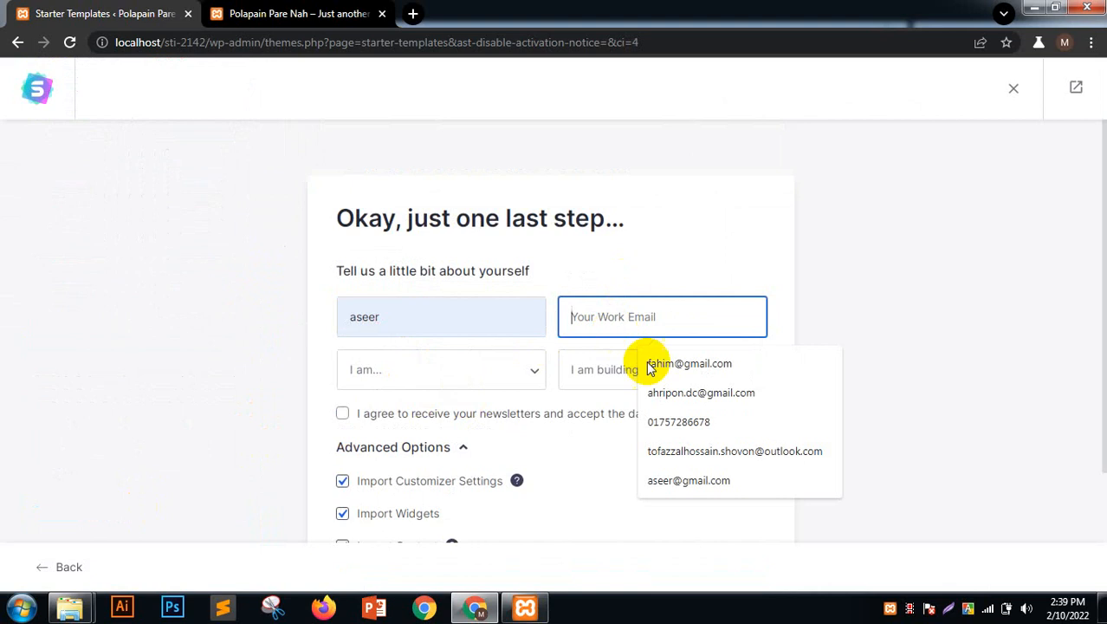
{"action": "left_click", "coordinate": [704, 459]}
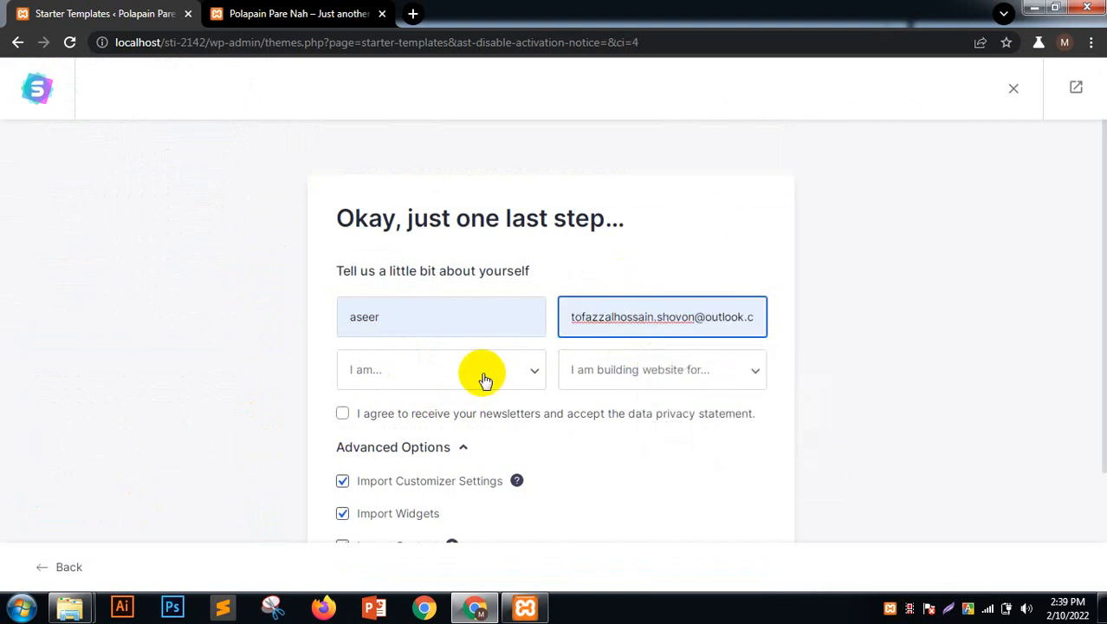
{"action": "left_click", "coordinate": [456, 375]}
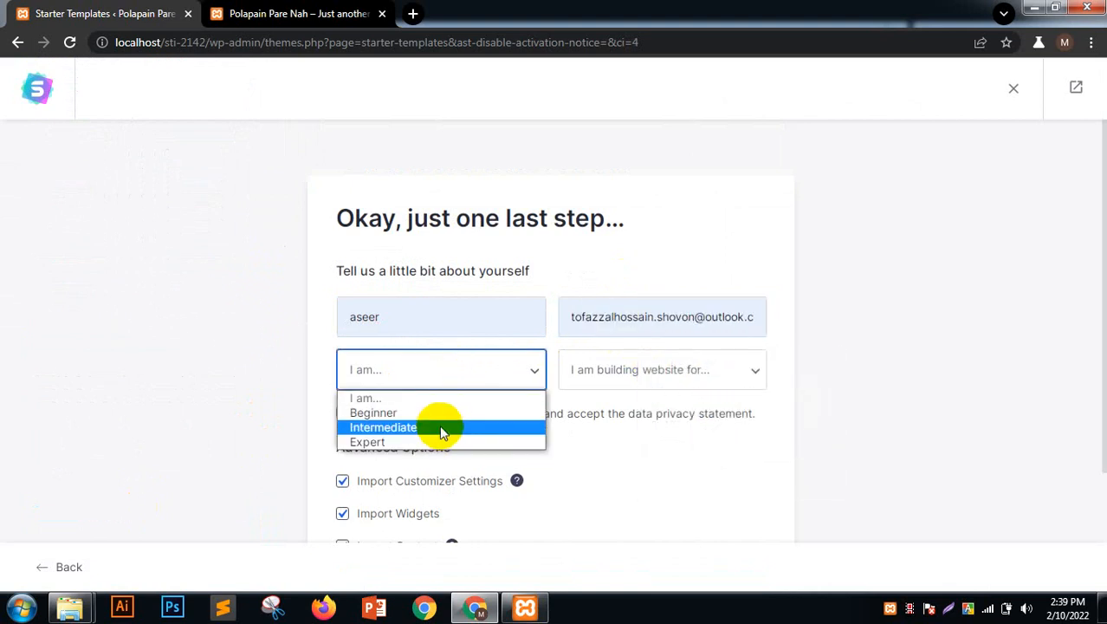
{"action": "left_click", "coordinate": [439, 427]}
{"action": "left_click", "coordinate": [628, 368]}
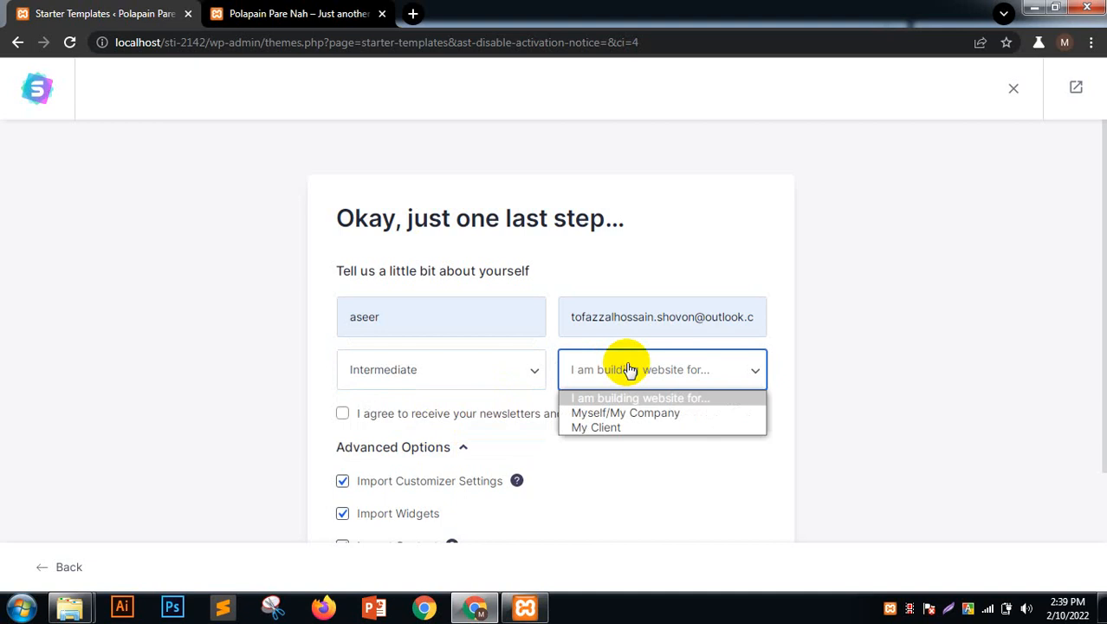
{"action": "left_click", "coordinate": [654, 416]}
{"action": "left_click_drag", "start_coordinate": [1095, 205], "coordinate": [1094, 327]}
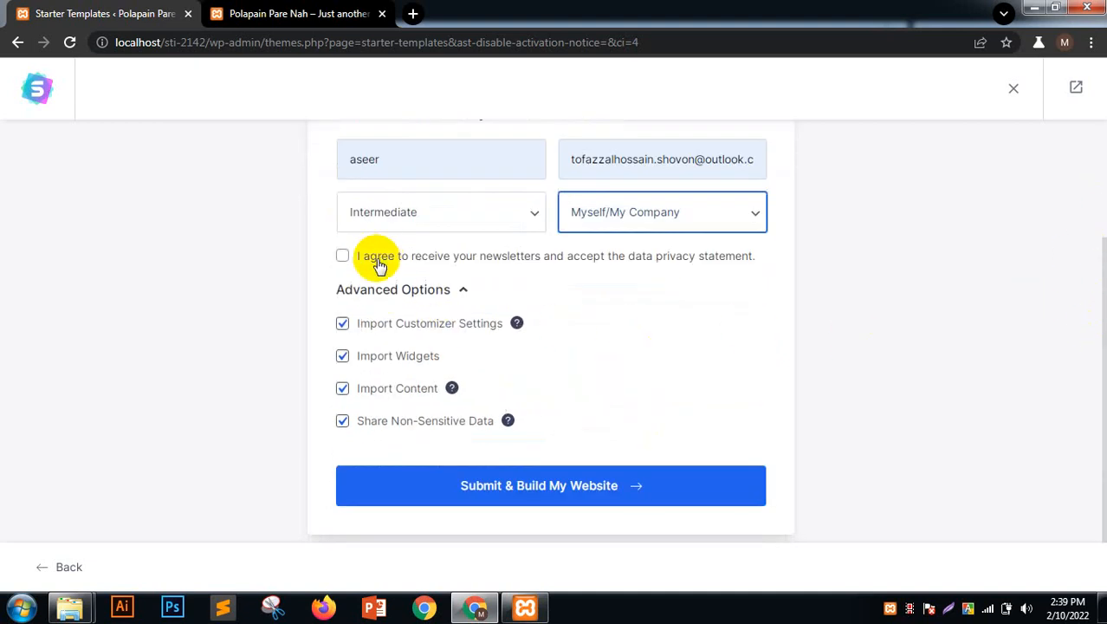
{"action": "left_click", "coordinate": [378, 265]}
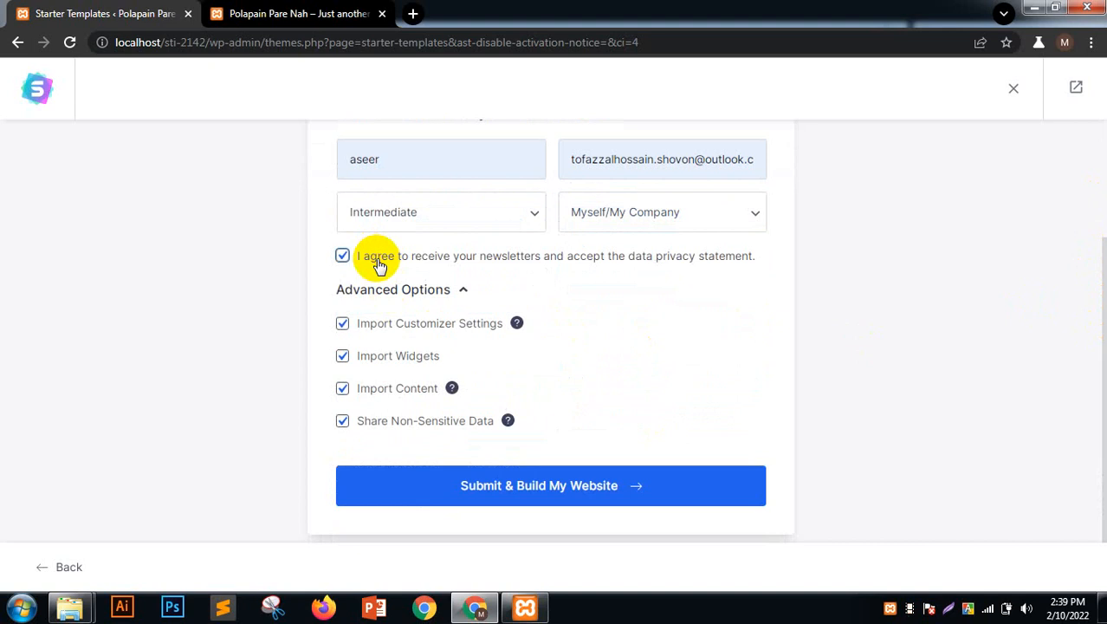
{"action": "left_click", "coordinate": [516, 488]}
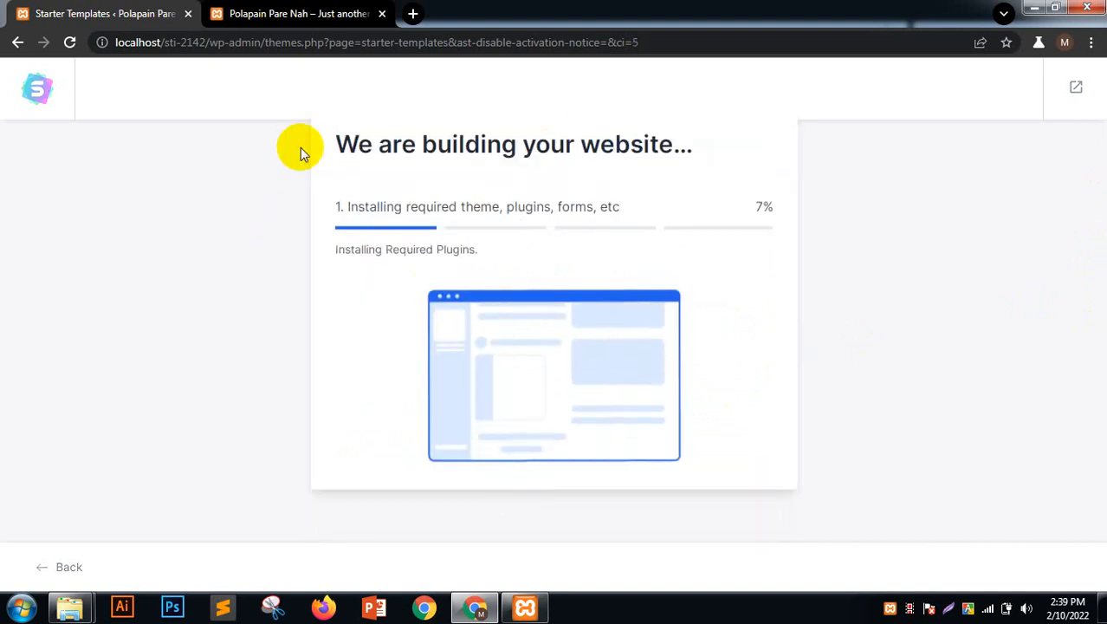
Reload the live homepage, still showing Hello world!, while checking the Brandstore build reach 11%
{"action": "left_click", "coordinate": [310, 12]}
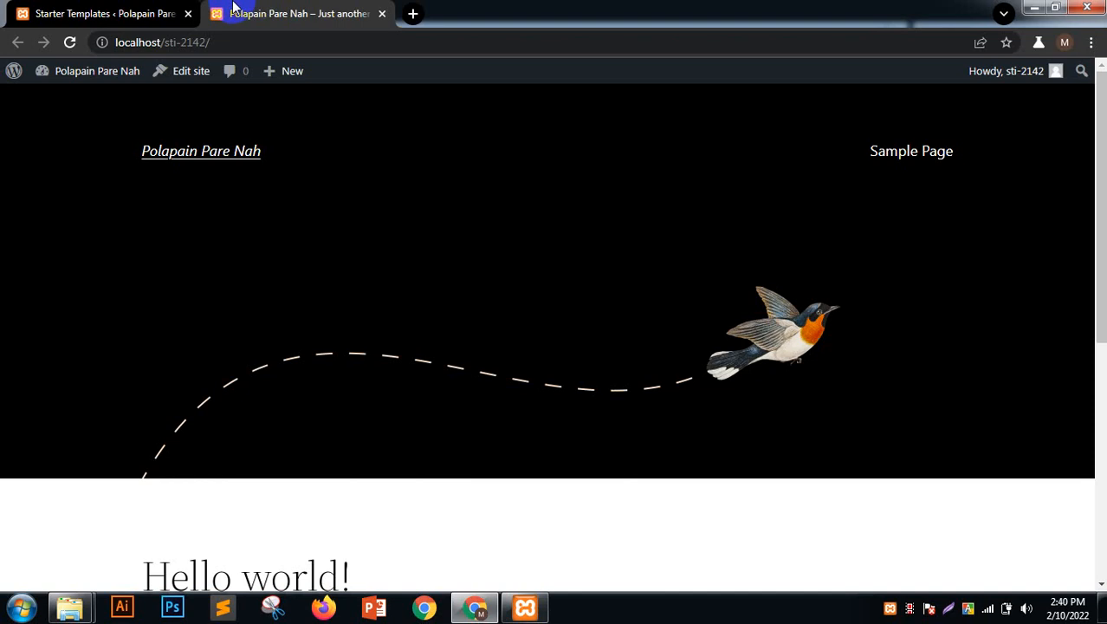
{"action": "left_click", "coordinate": [70, 42]}
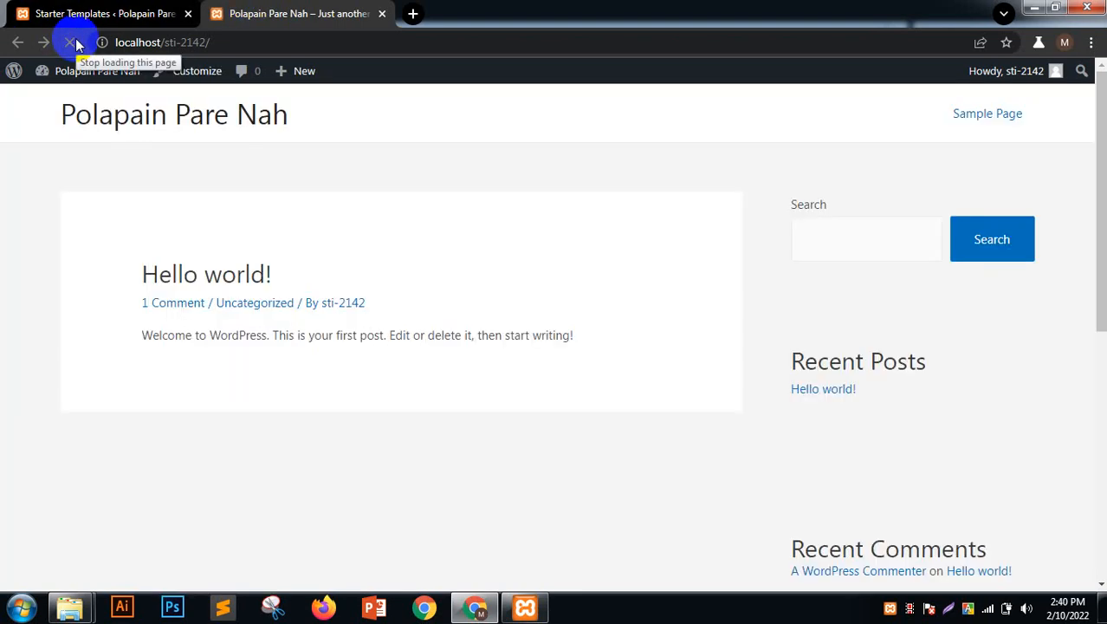
{"action": "left_click", "coordinate": [69, 8]}
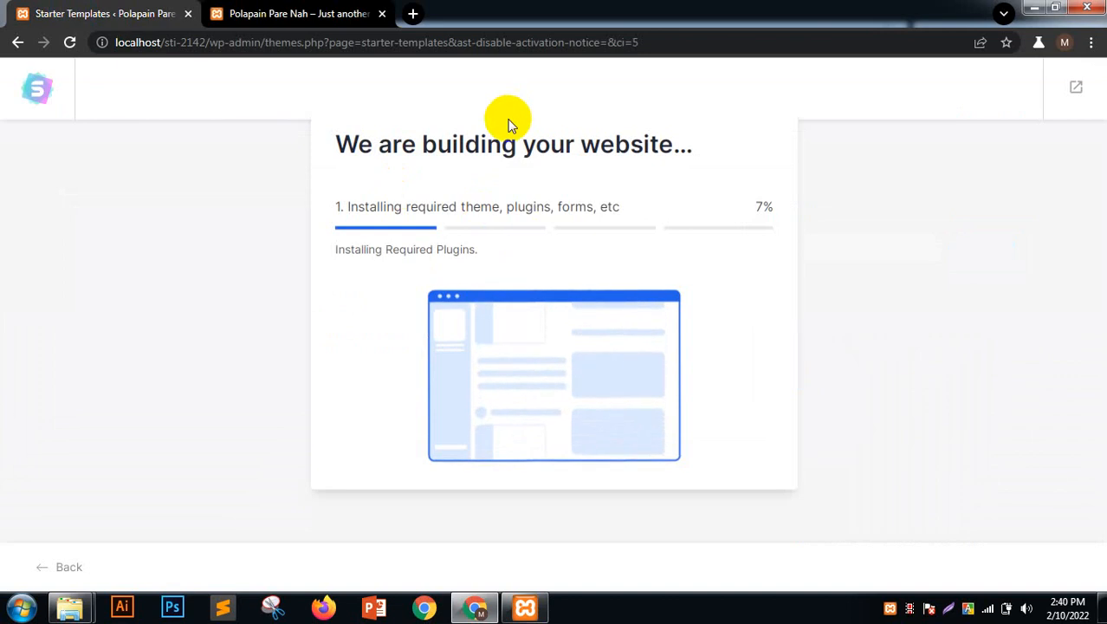
{"action": "left_click", "coordinate": [359, 10]}
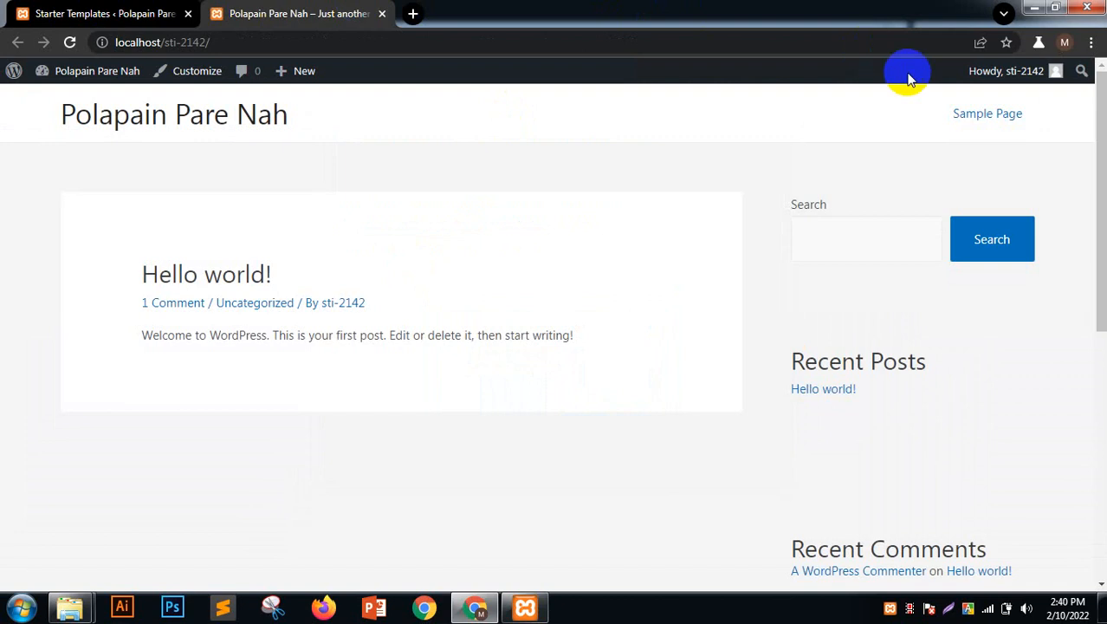
{"action": "left_click", "coordinate": [159, 12]}
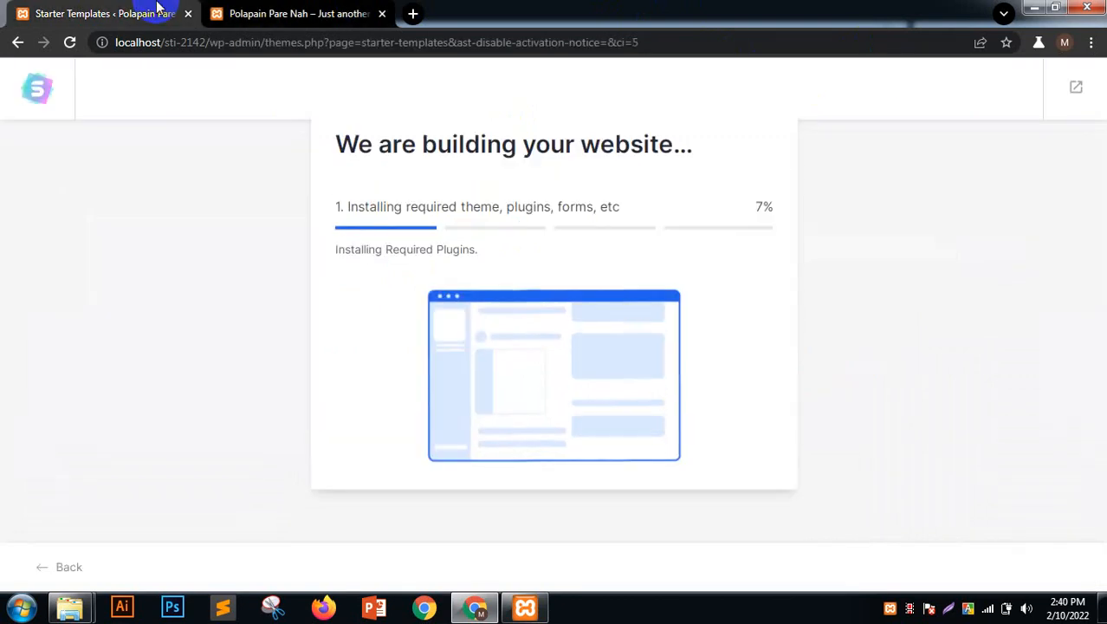
{"action": "left_click", "coordinate": [338, 10]}
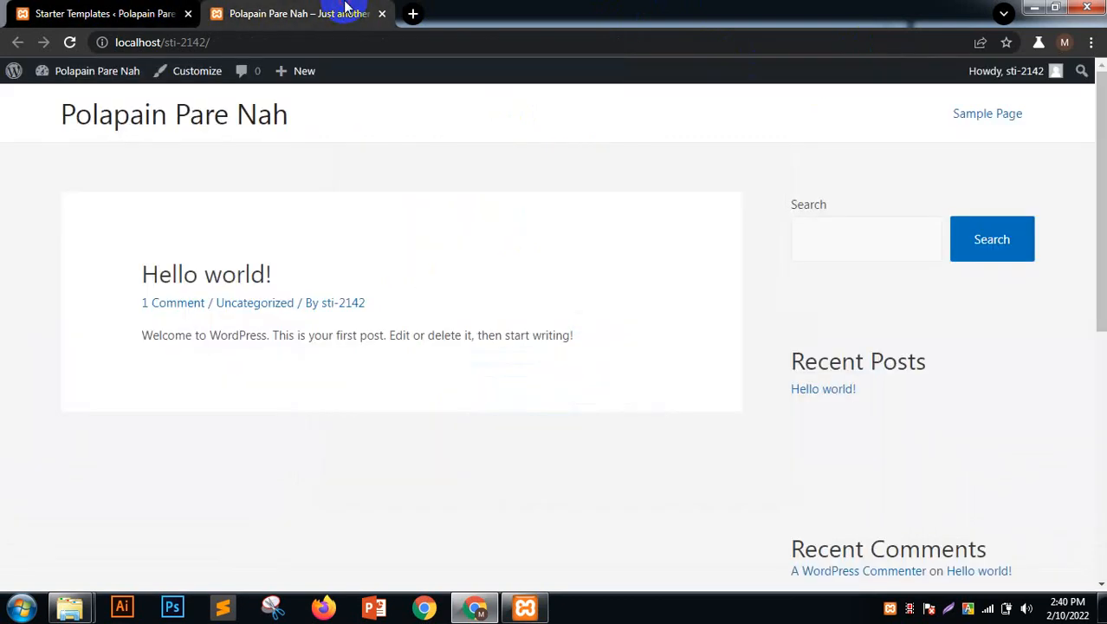
{"action": "left_click_drag", "start_coordinate": [1103, 131], "coordinate": [1100, 78]}
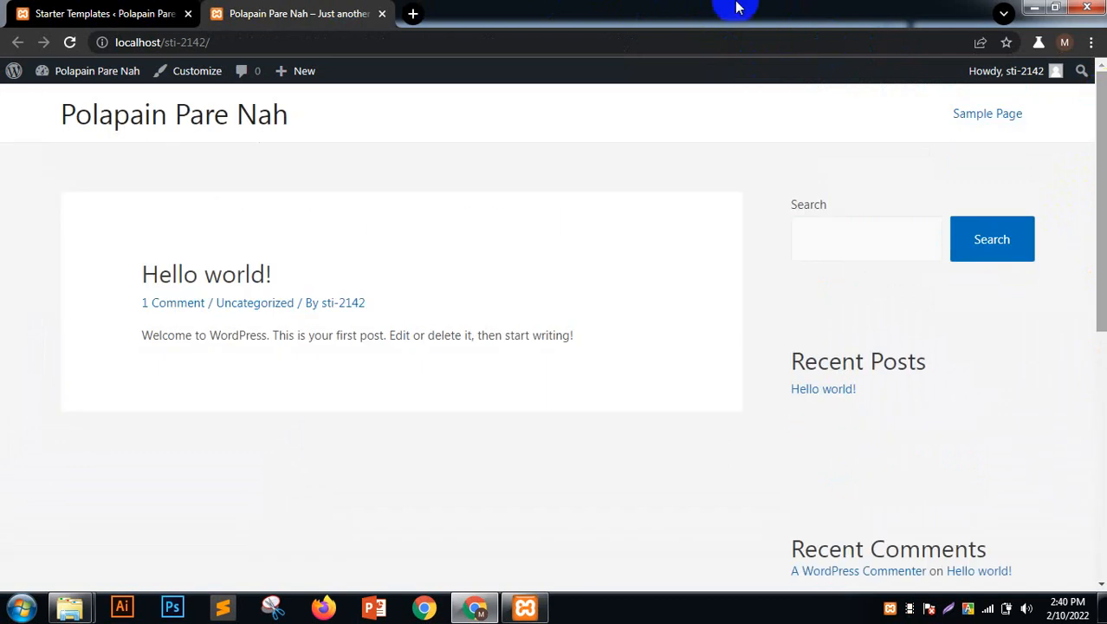
{"action": "left_click", "coordinate": [124, 14]}
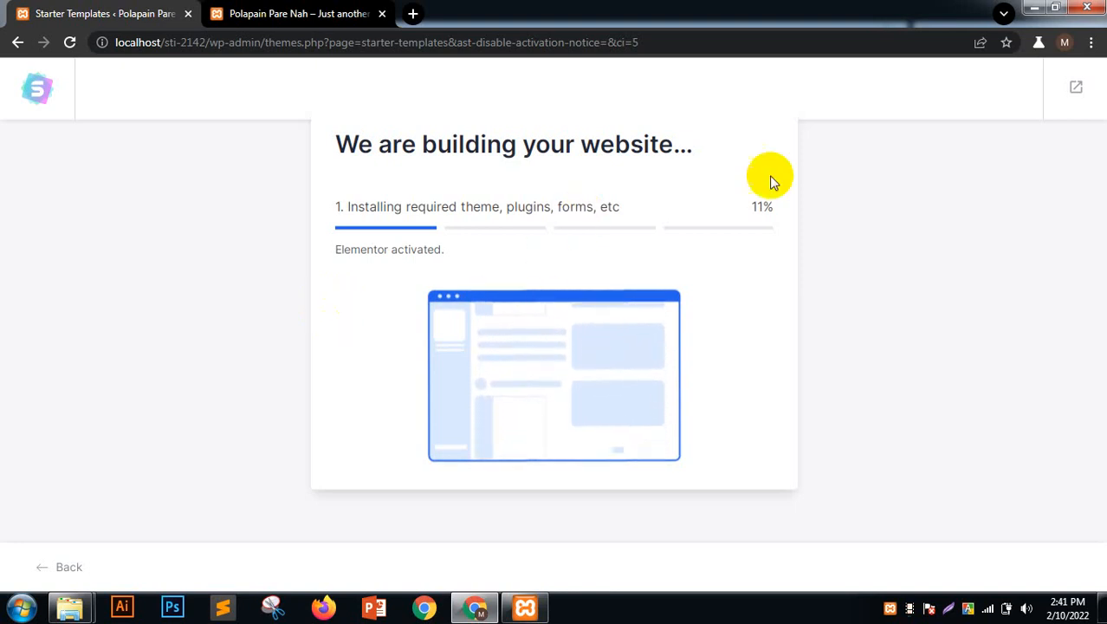
{"action": "left_click_drag", "start_coordinate": [749, 206], "coordinate": [768, 207]}
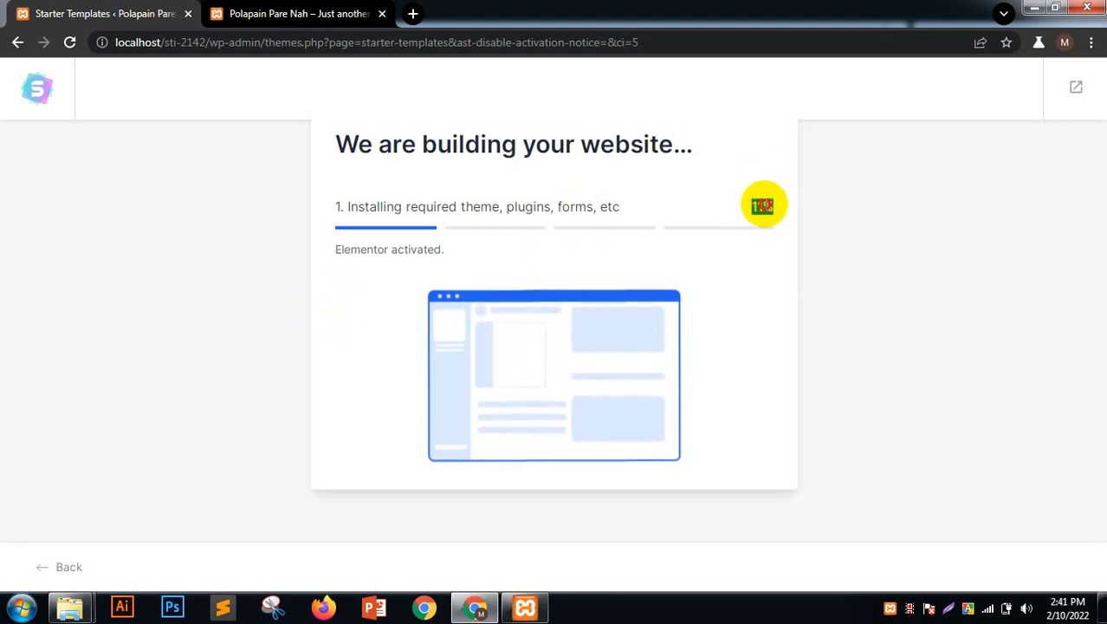
{"action": "left_click", "coordinate": [819, 222]}
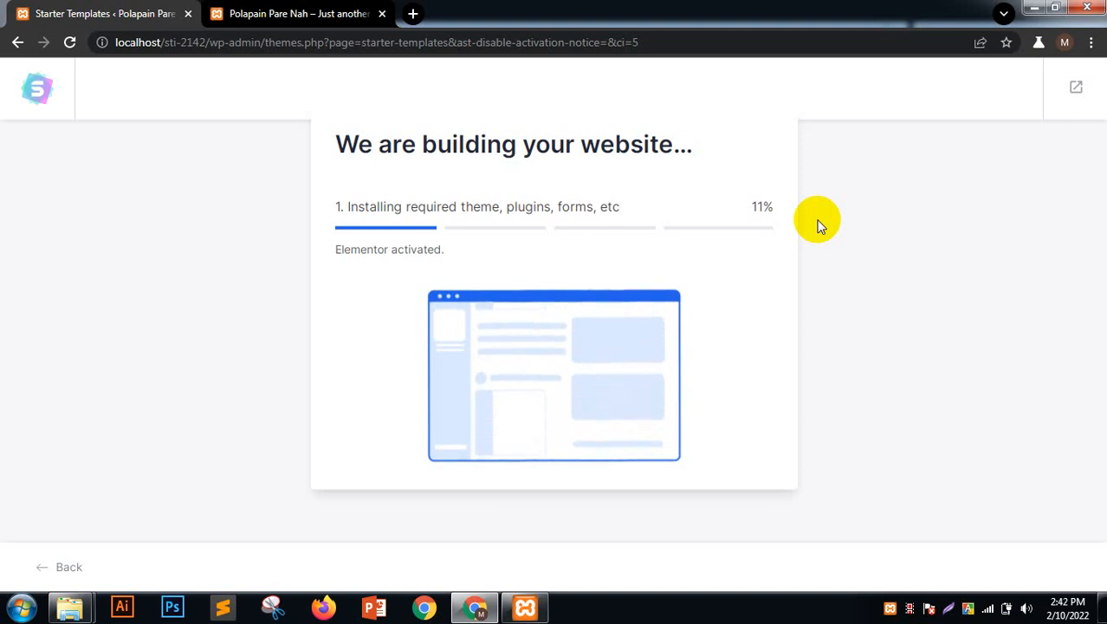
{"action": "left_click", "coordinate": [342, 13]}
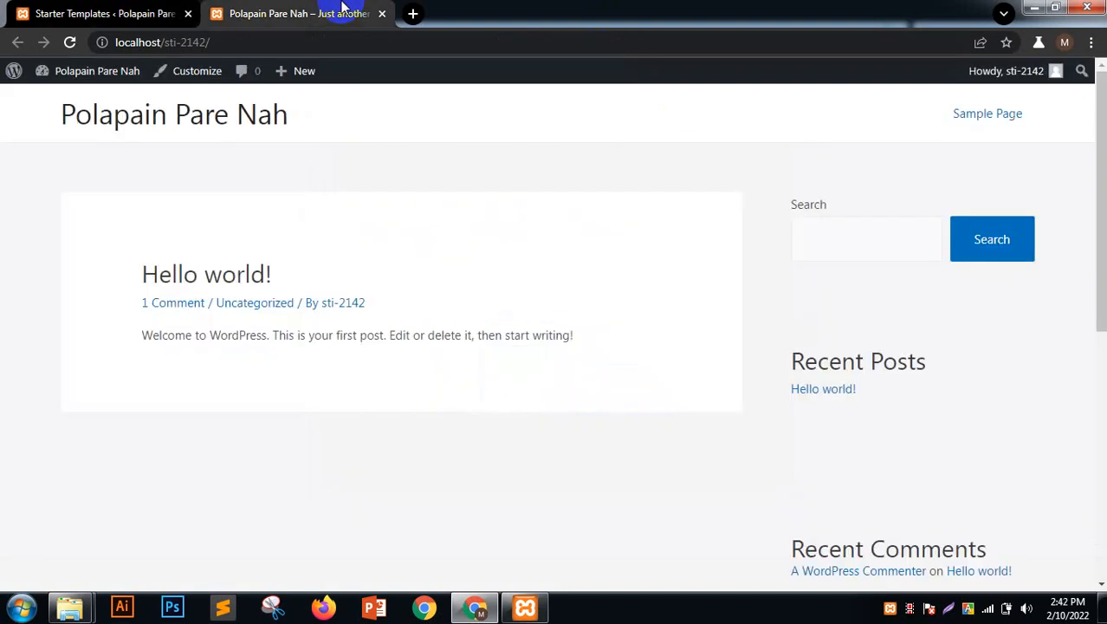
{"action": "left_click", "coordinate": [170, 9]}
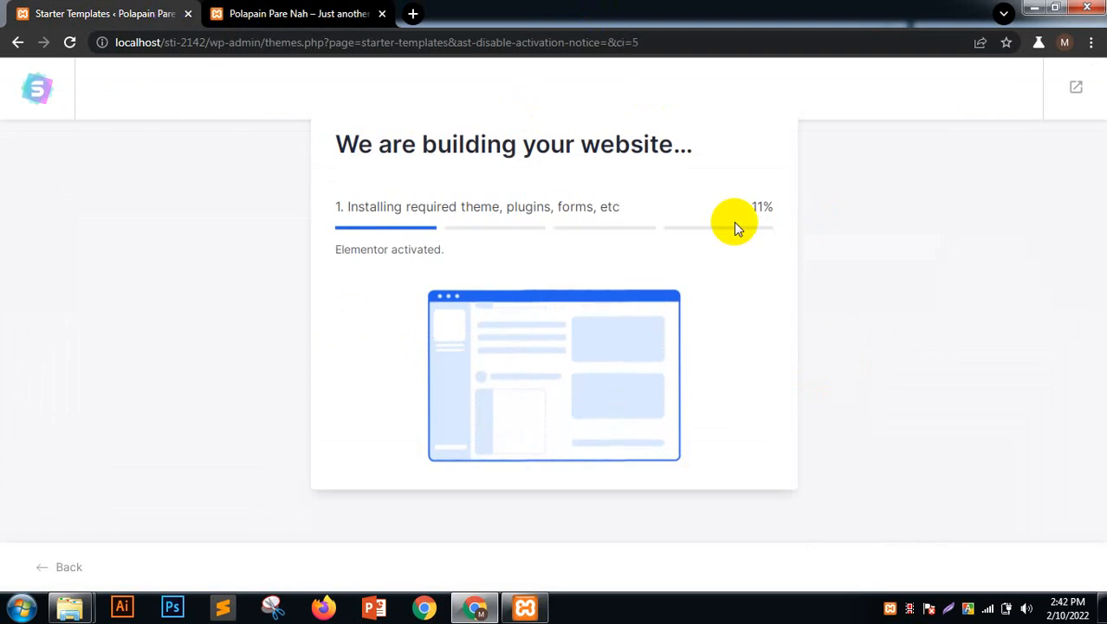